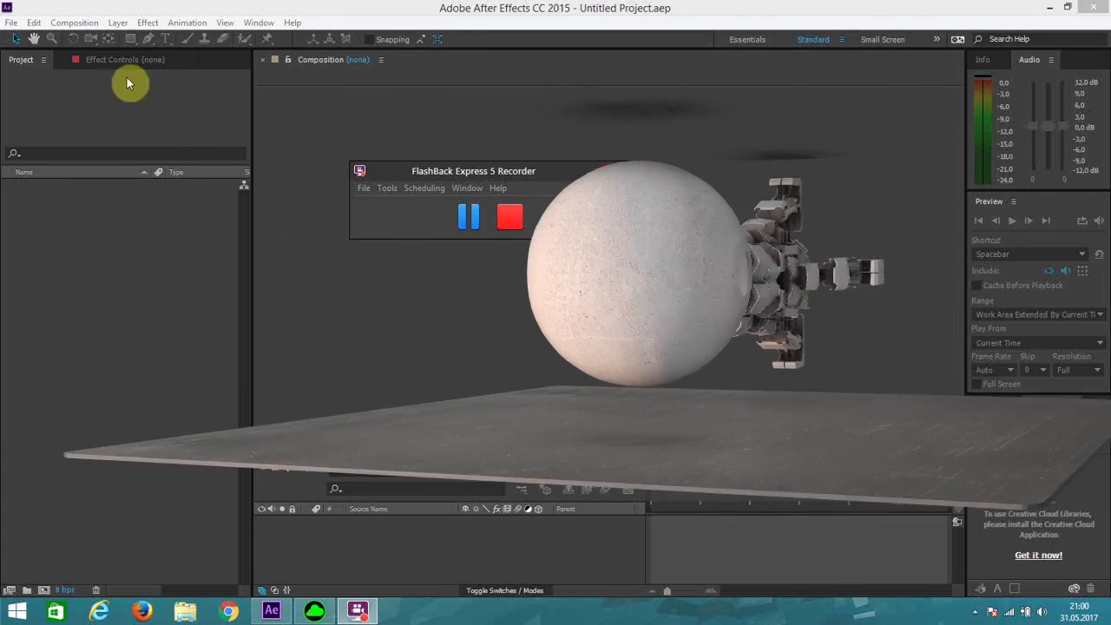
# Step: Create a new composition with the HDV/HDTV 720 29,97 preset at 1280 × 720 px
pyautogui.click(74, 23)
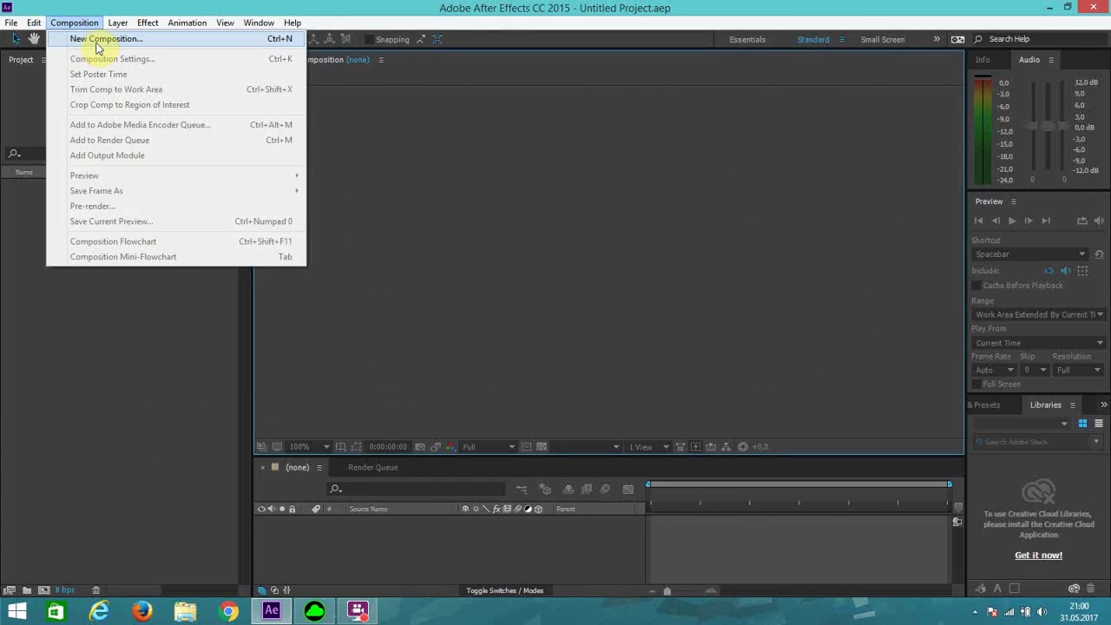
pyautogui.click(97, 41)
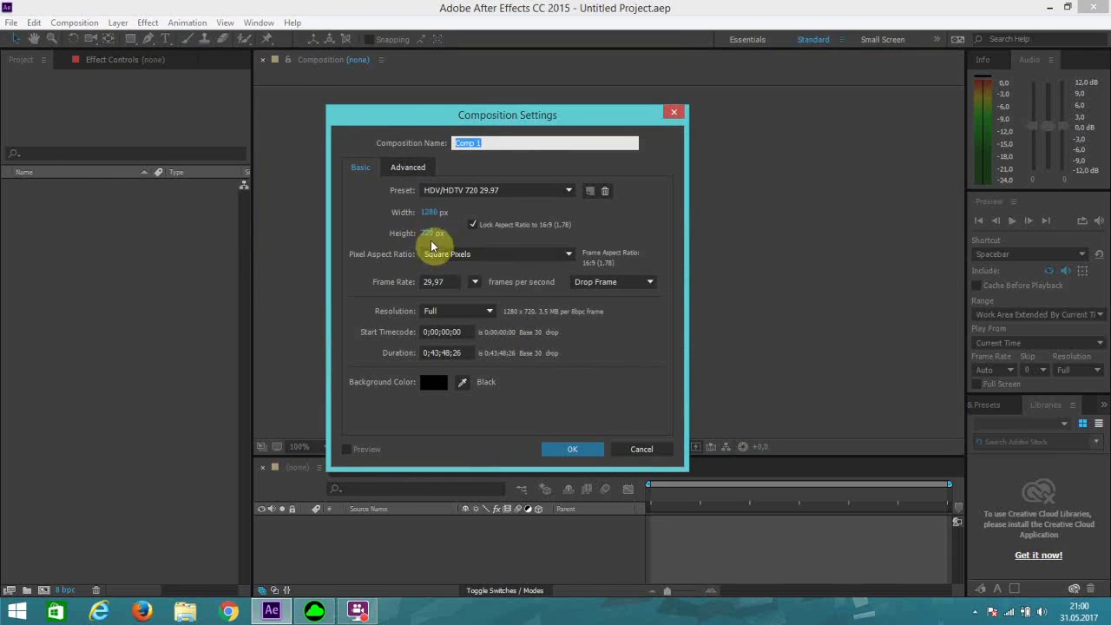
pyautogui.click(570, 450)
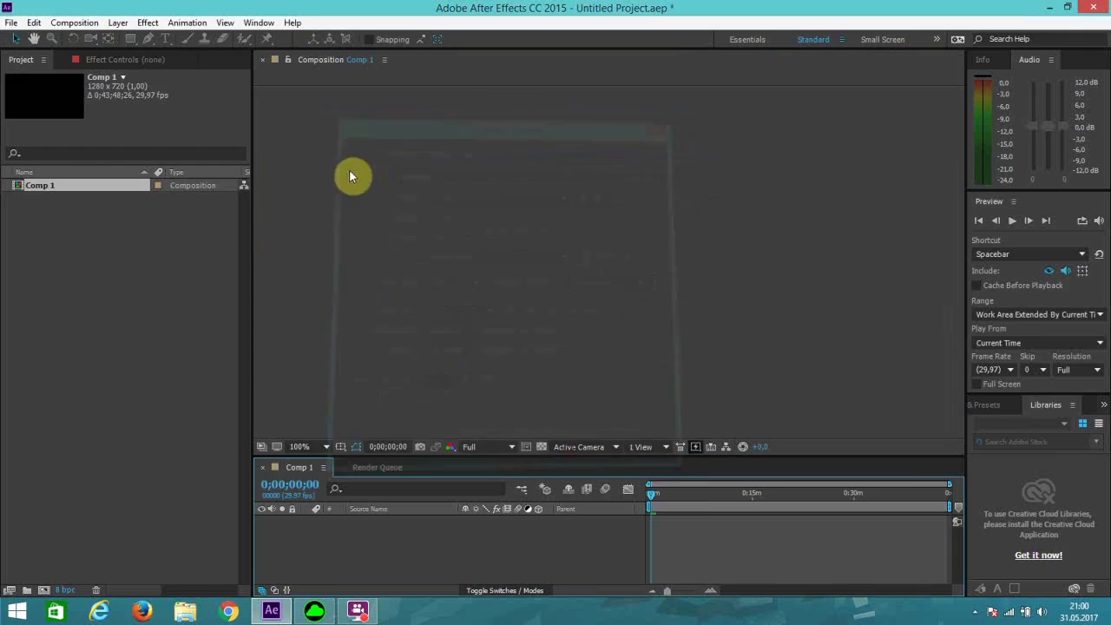
# Step: Add a black solid layer of 1280 × 720 px to the composition
pyautogui.click(118, 22)
pyautogui.moveTo(136, 39)
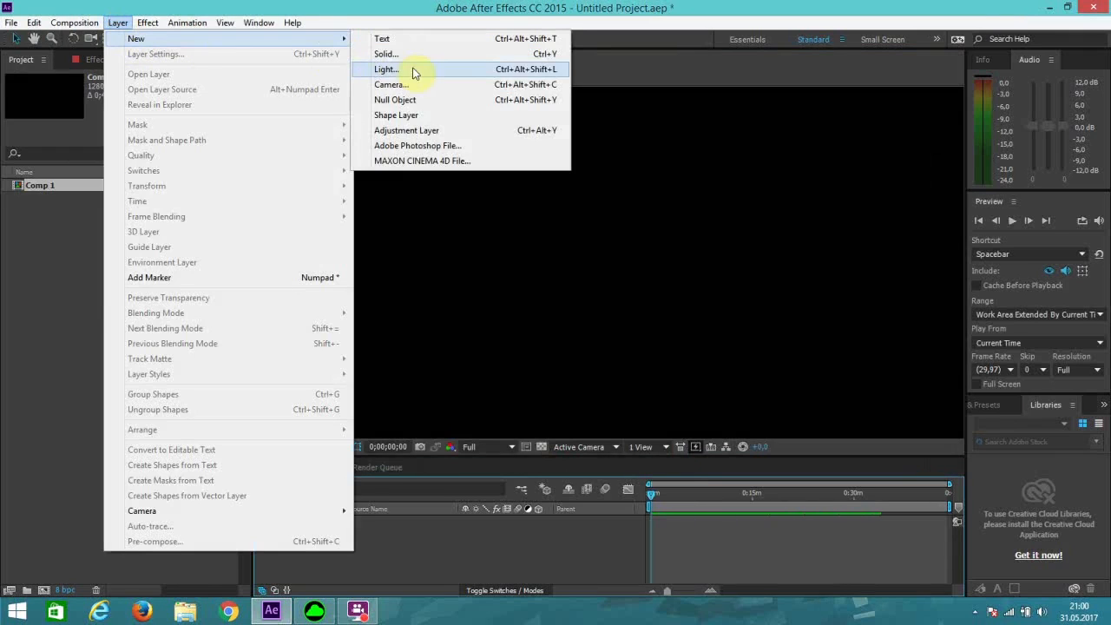
pyautogui.click(417, 54)
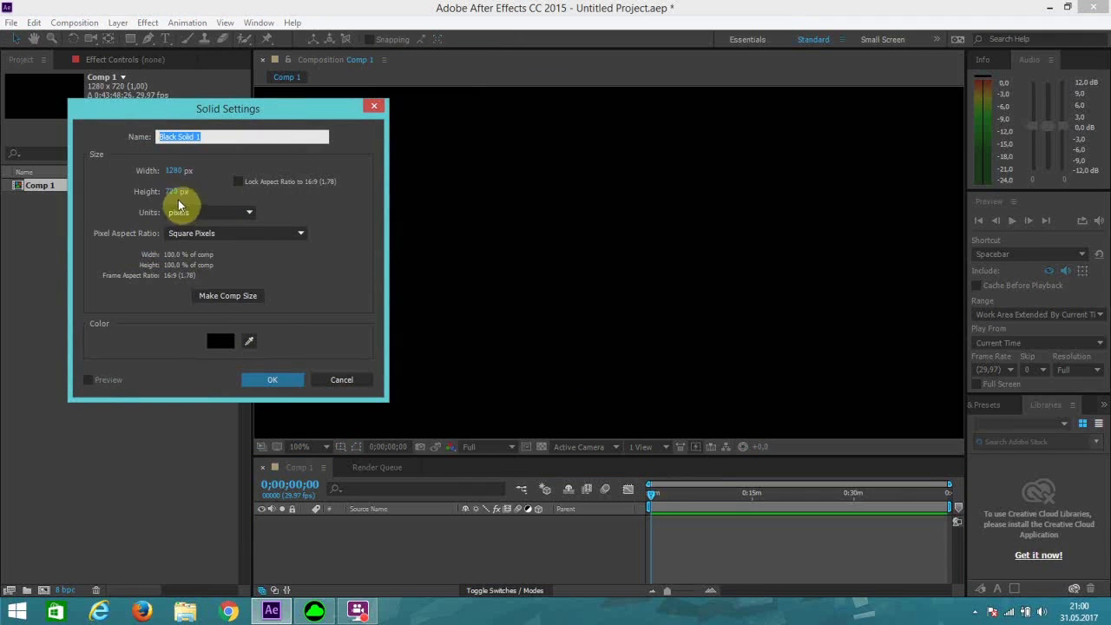
pyautogui.click(271, 380)
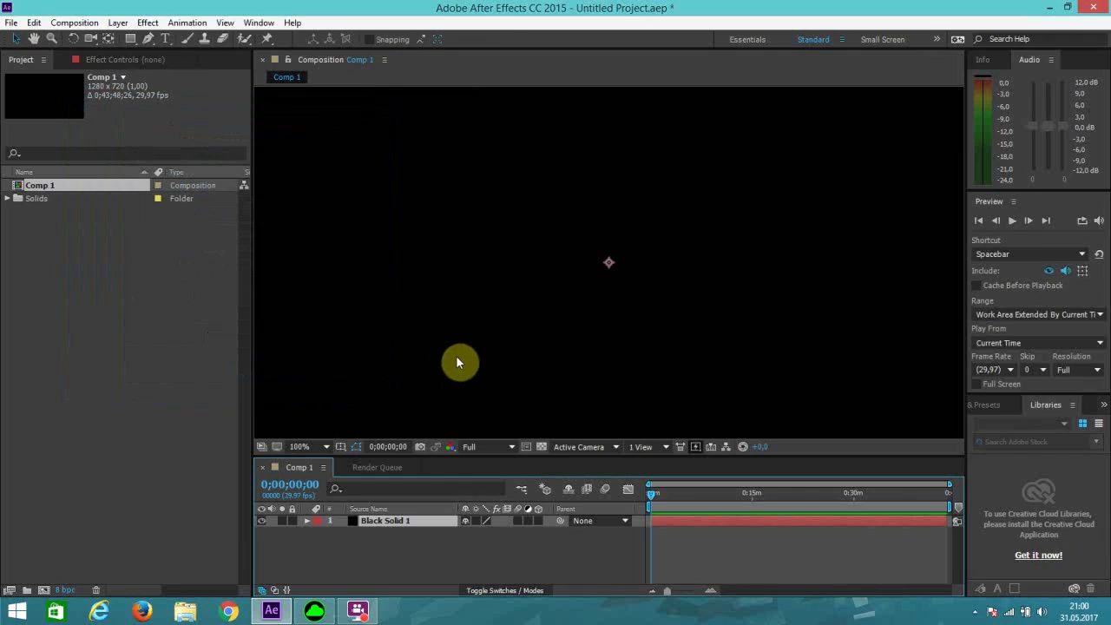
# Step: Rename the black solid layer as E3D
pyautogui.rightClick(373, 520)
pyautogui.click(441, 585)
pyautogui.press('BackSpace')
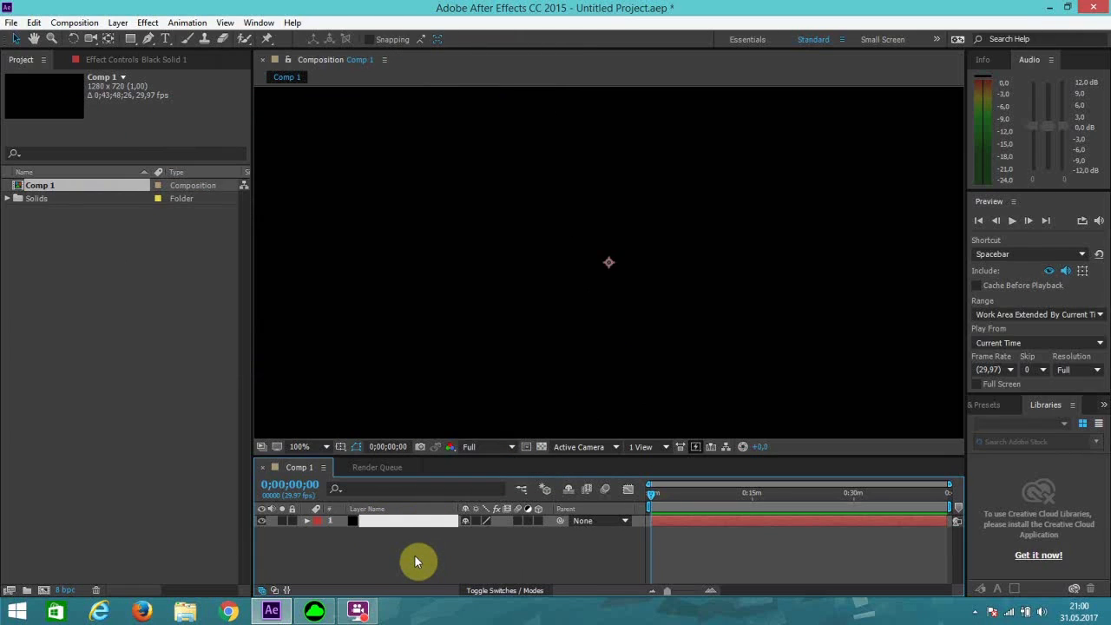
pyautogui.write('E3D')
pyautogui.press('Return')
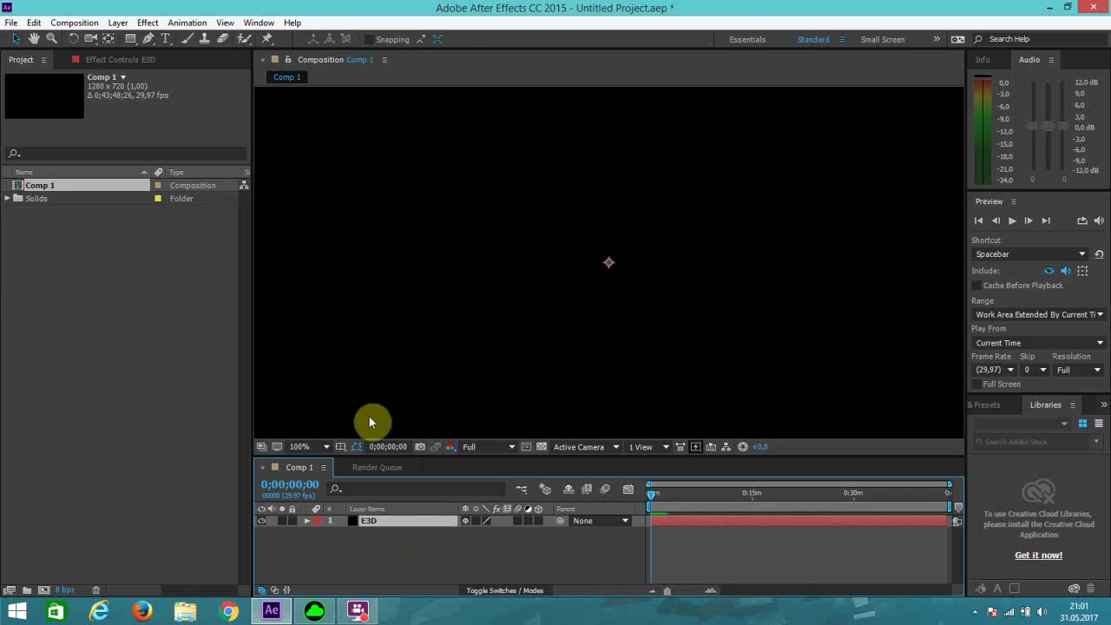
# Step: Apply the Video Copilot Element effect to the E3D layer and open its Scene Setup
pyautogui.click(148, 23)
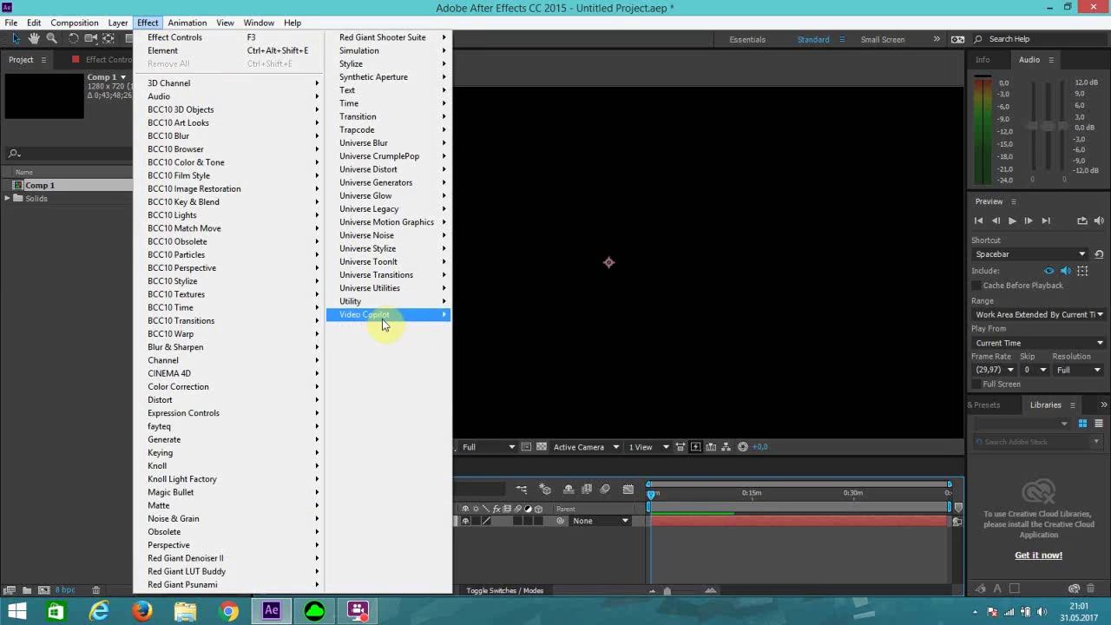
pyautogui.moveTo(381, 318)
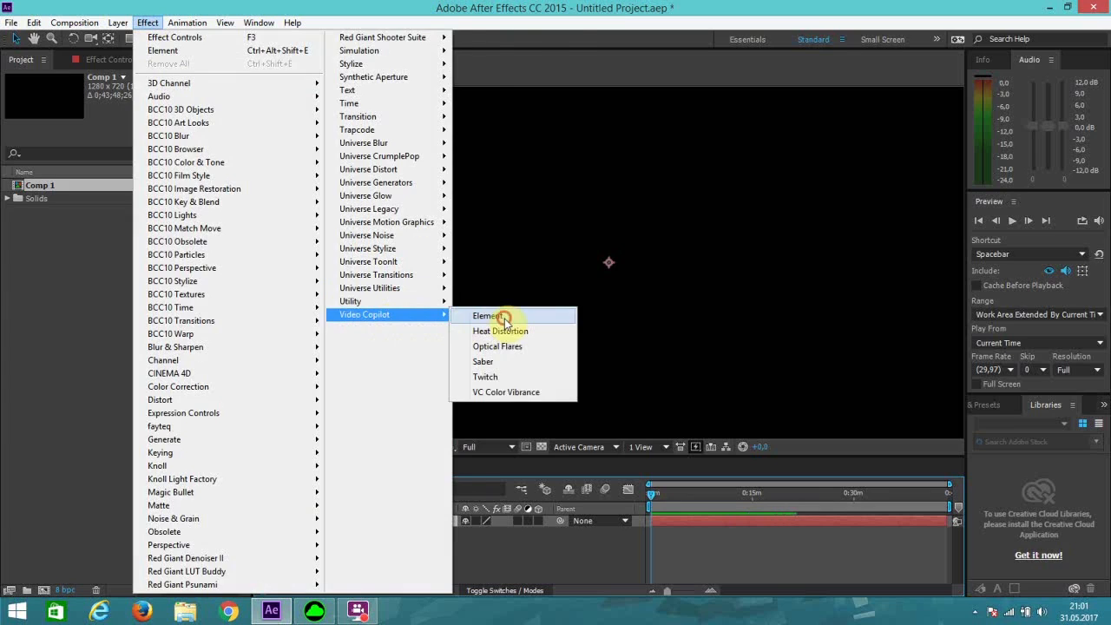
pyautogui.click(503, 317)
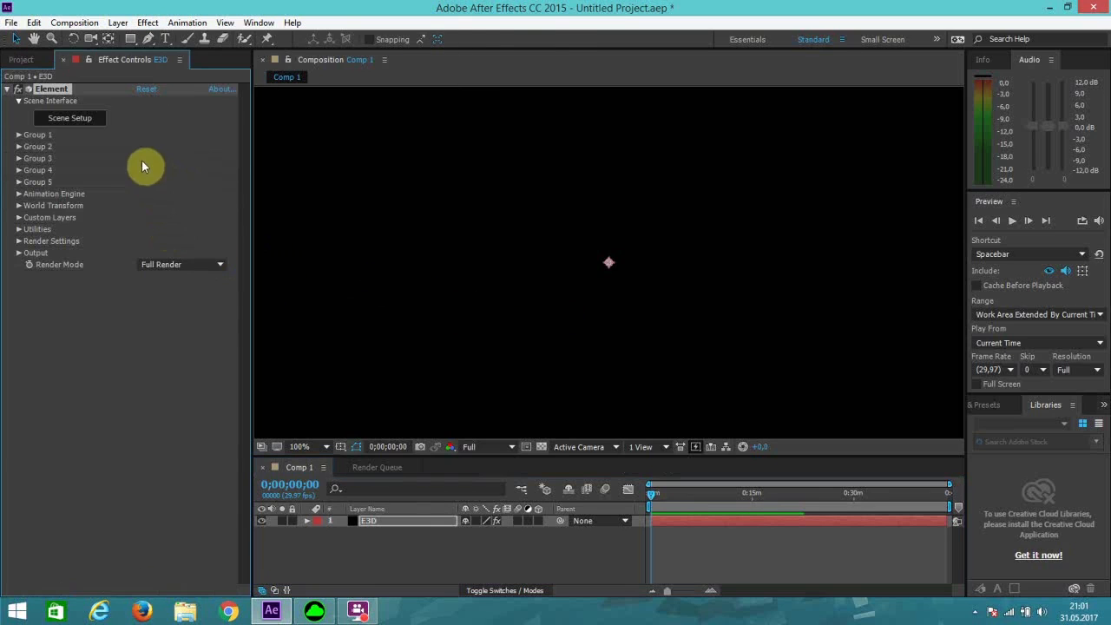
pyautogui.click(83, 126)
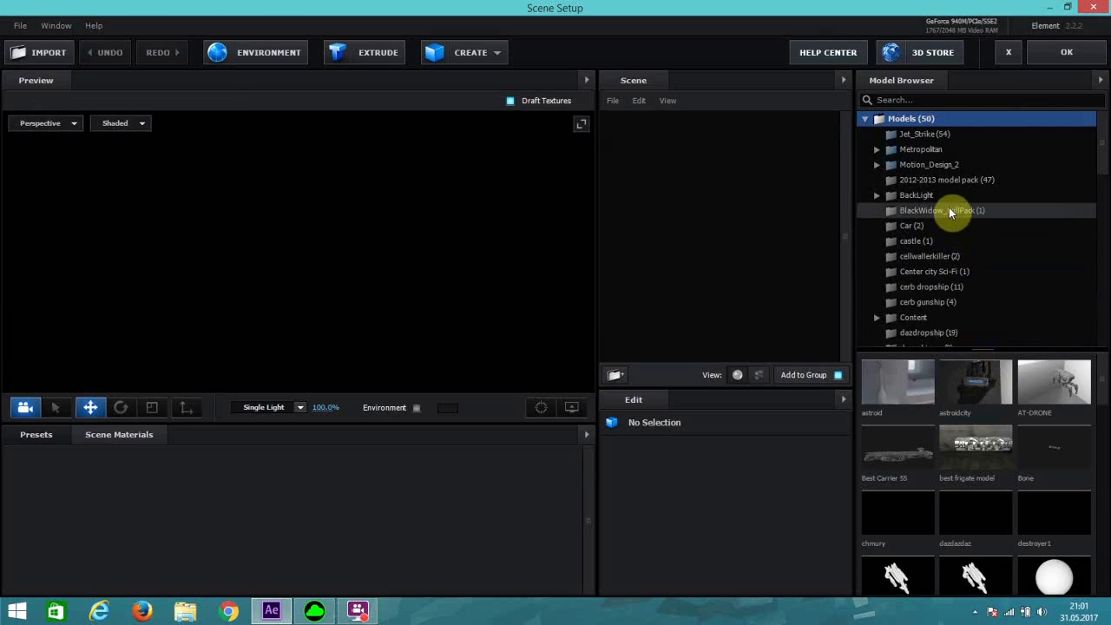
# Step: Add the Mech_Camera_01 model from the Mech folder of the Motion_Design_2 pack to the scene
pyautogui.scroll(-2, 948, 211)
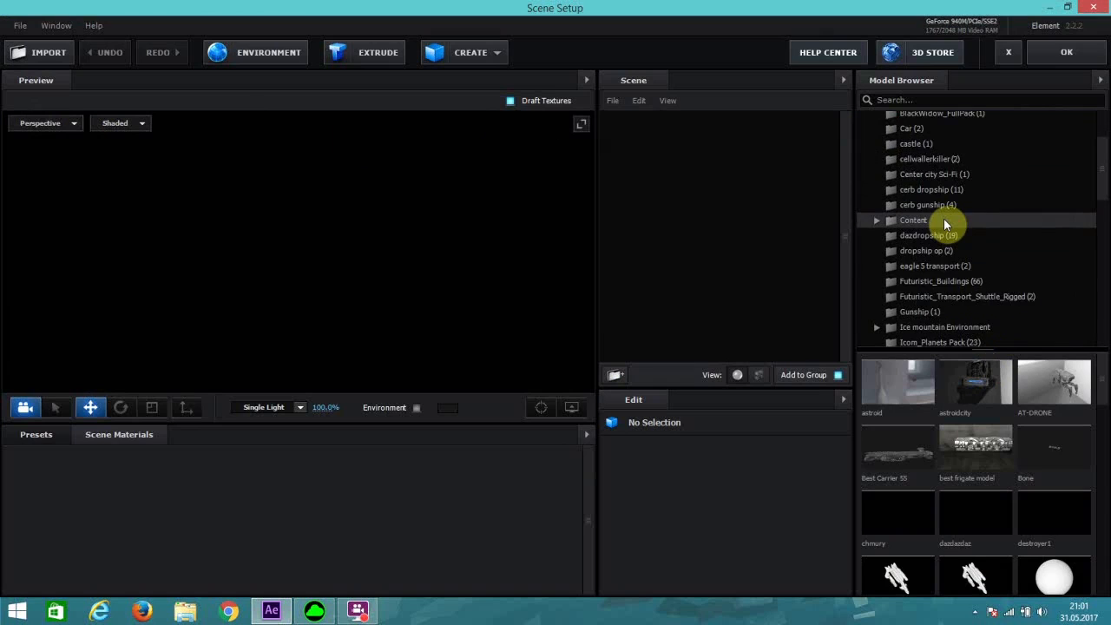
pyautogui.scroll(-2, 943, 218)
pyautogui.scroll(4, 944, 213)
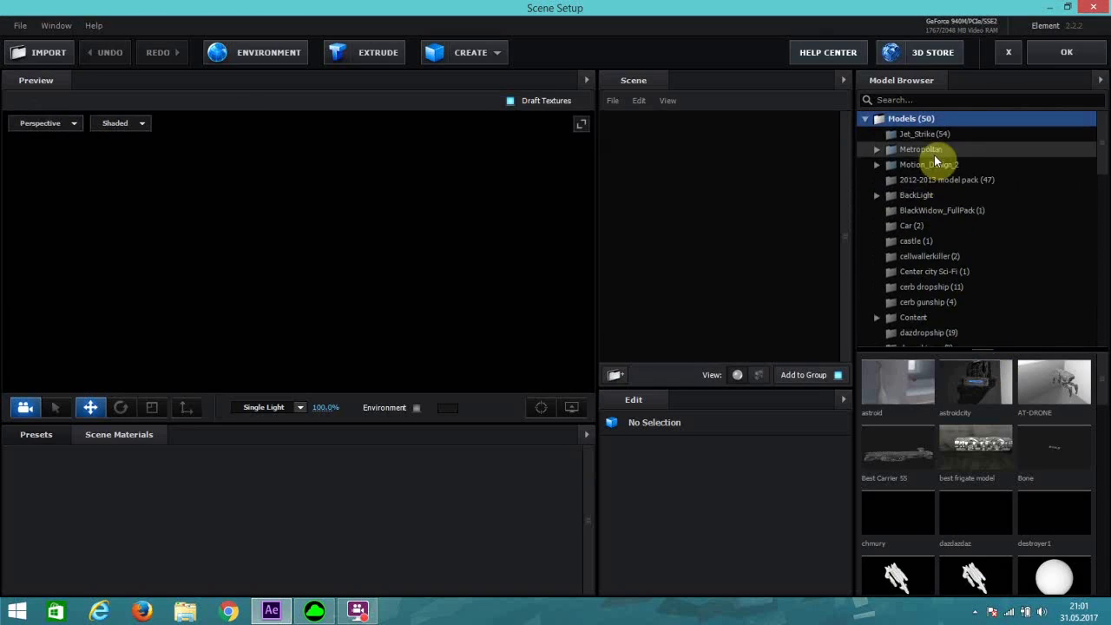
pyautogui.doubleClick(941, 168)
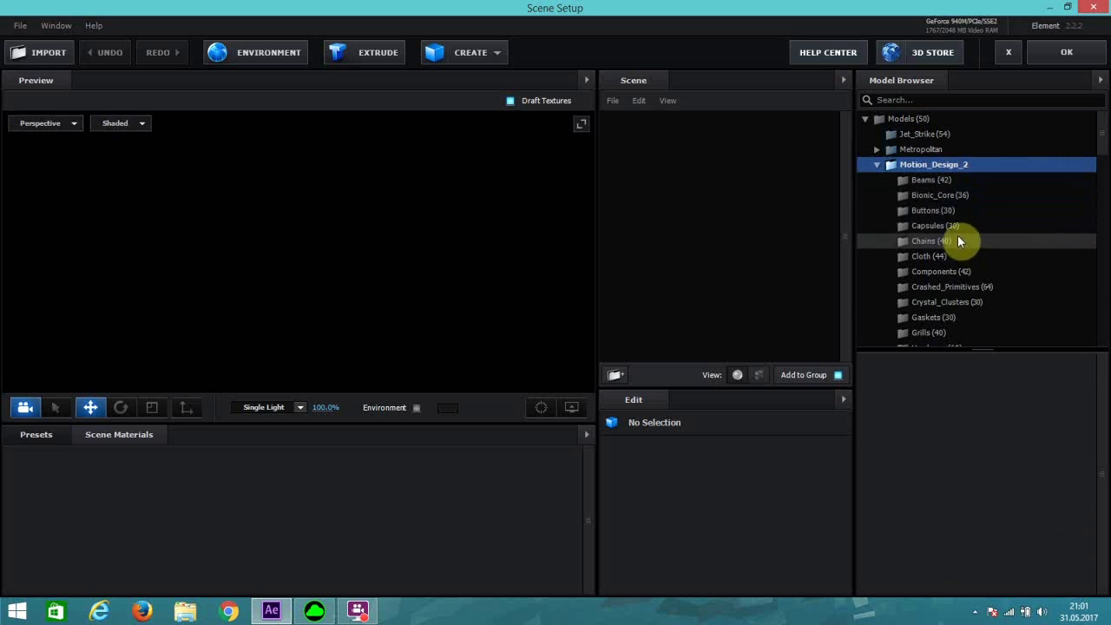
pyautogui.click(959, 271)
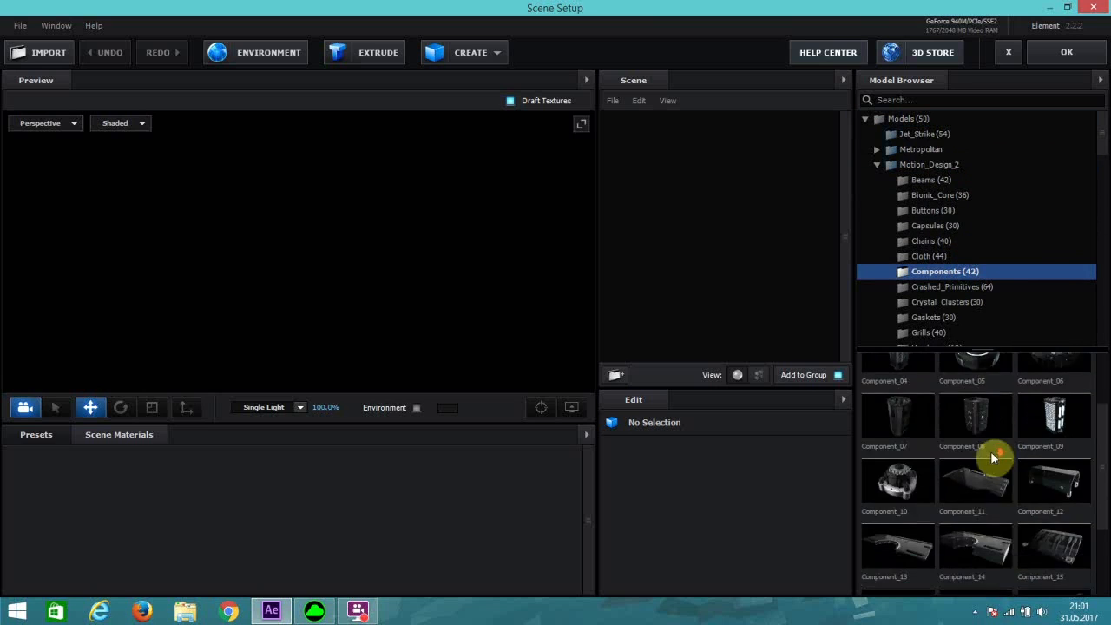
pyautogui.scroll(2, 985, 452)
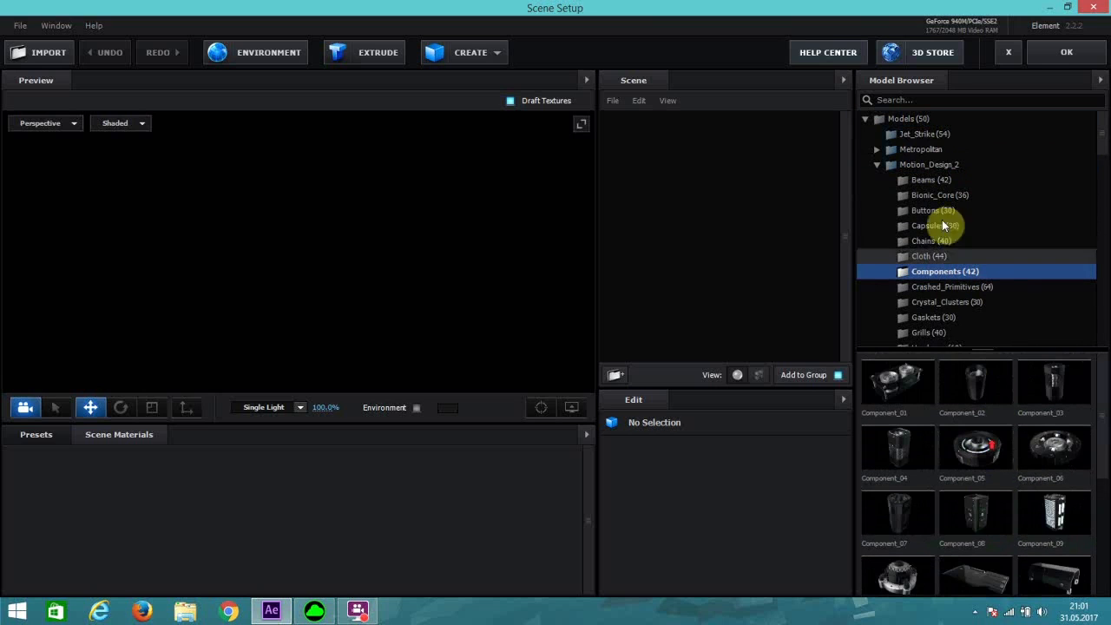
pyautogui.scroll(-3, 960, 234)
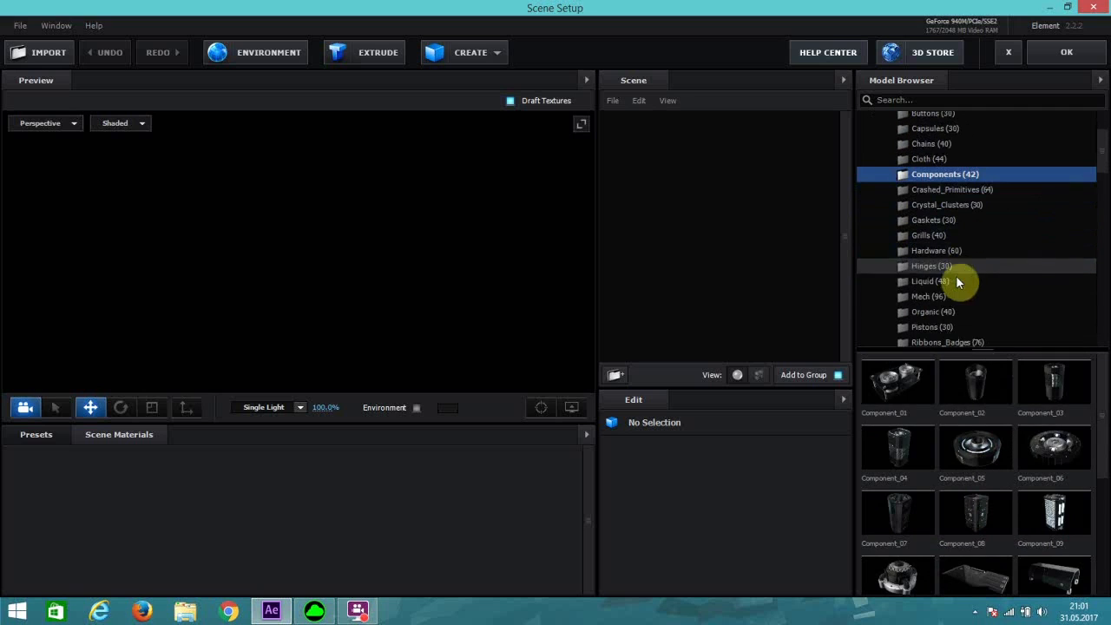
pyautogui.click(950, 296)
pyautogui.scroll(-5, 980, 460)
pyautogui.scroll(-3, 985, 451)
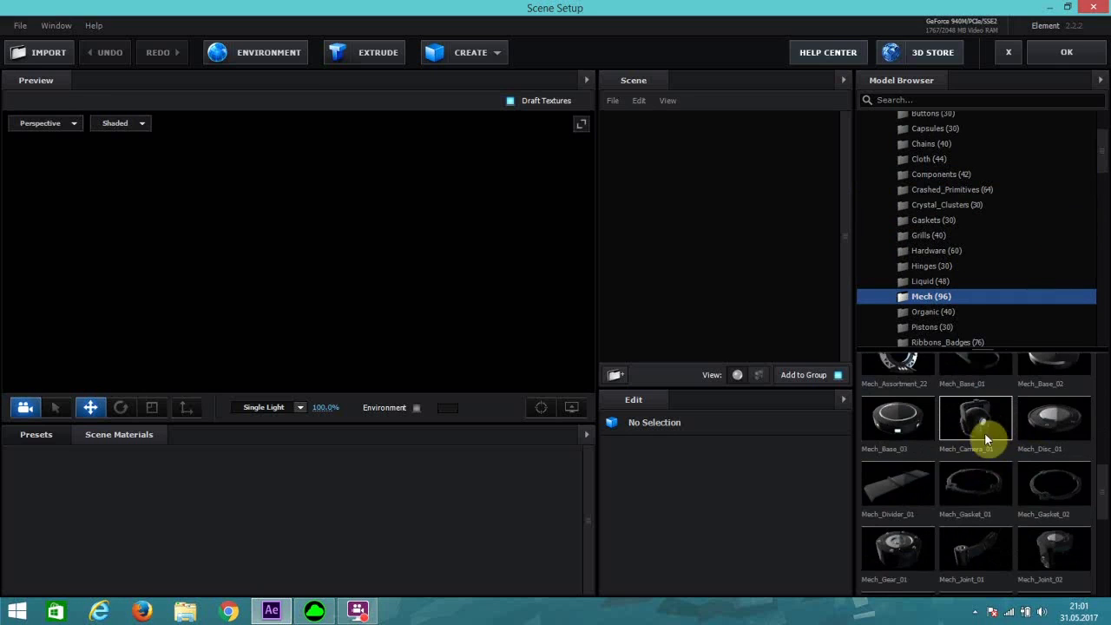
pyautogui.click(985, 441)
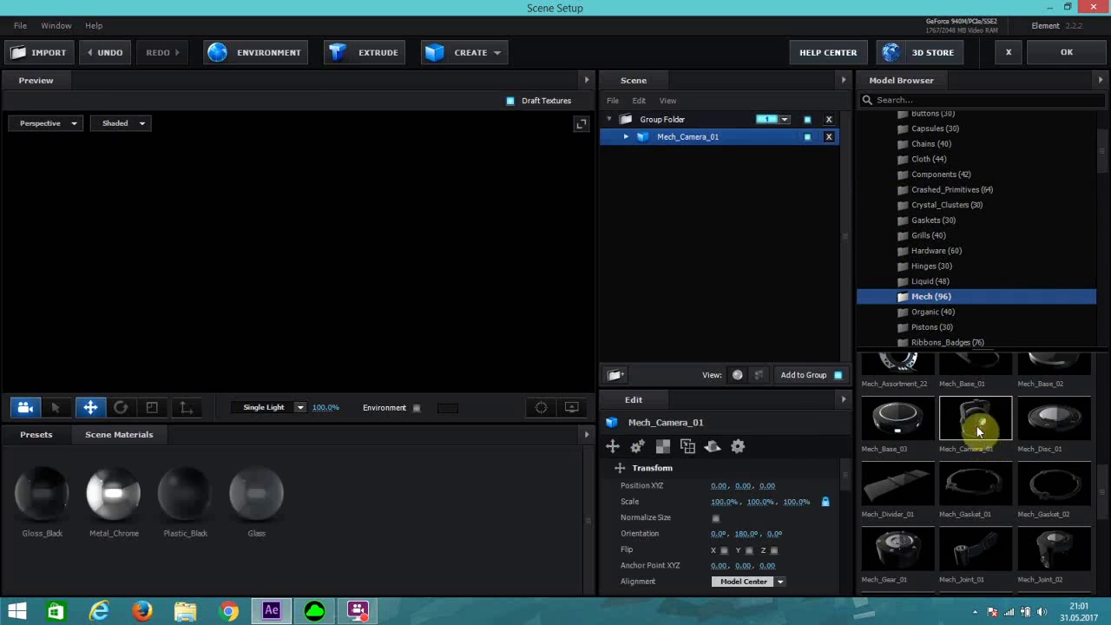
# Step: Hide the bracket, the first sub-part of the Mech_Camera_01 model, and accept the scene setup
pyautogui.moveTo(391, 366); pyautogui.dragTo(406, 356)
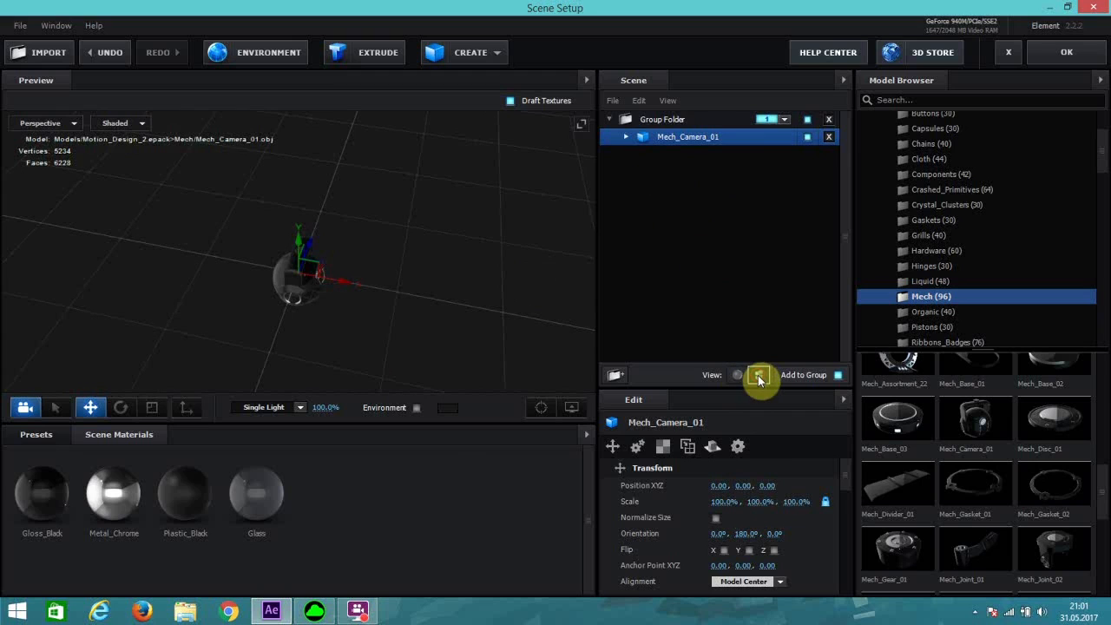
pyautogui.click(625, 137)
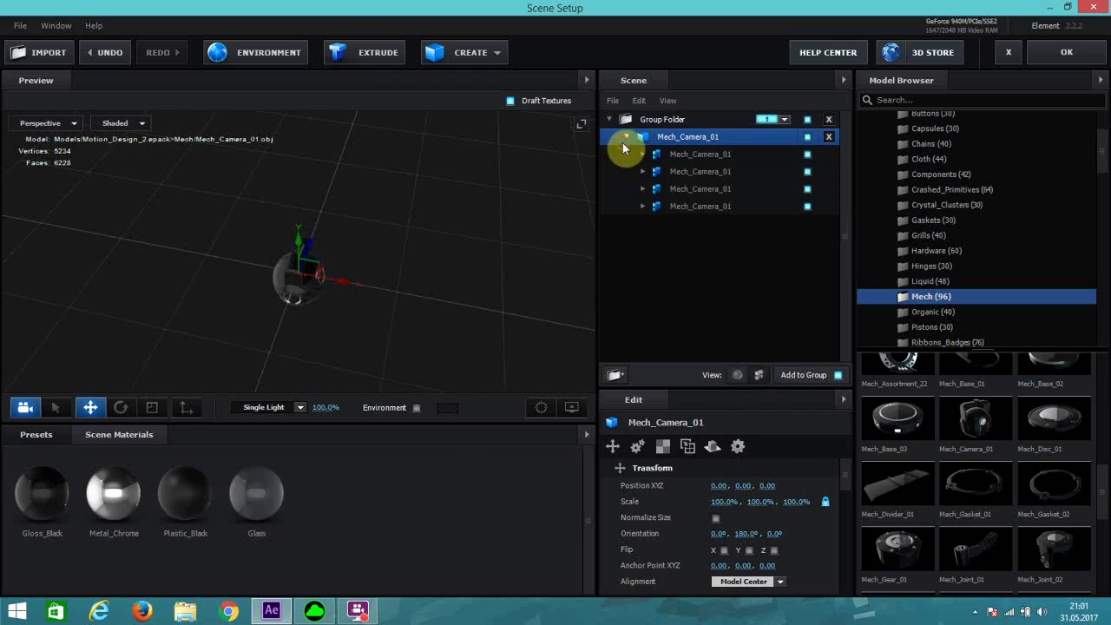
pyautogui.moveTo(391, 282); pyautogui.dragTo(515, 368)
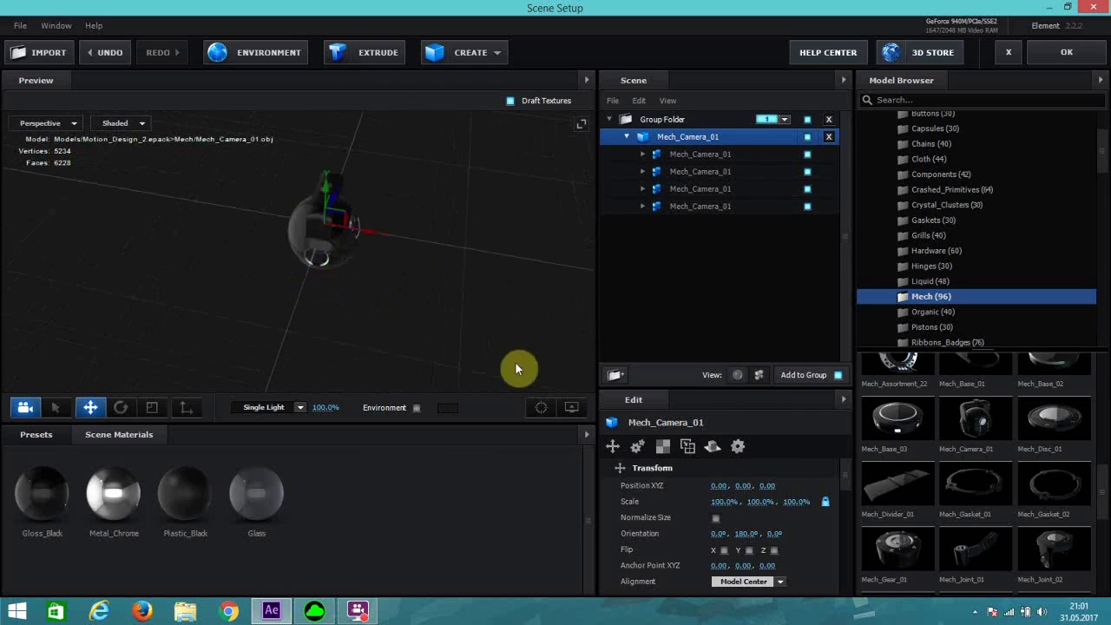
pyautogui.click(547, 414)
pyautogui.scroll(2, 401, 338)
pyautogui.moveTo(357, 351); pyautogui.dragTo(451, 334)
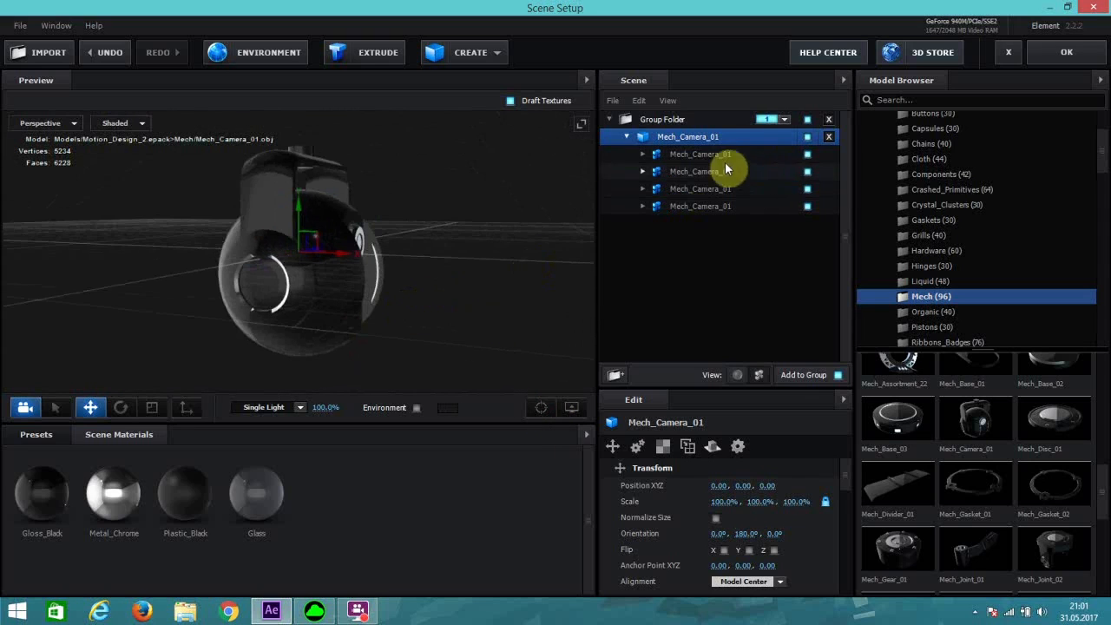
pyautogui.click(806, 155)
pyautogui.click(806, 155)
pyautogui.click(806, 156)
pyautogui.click(806, 155)
pyautogui.moveTo(317, 330); pyautogui.dragTo(416, 252)
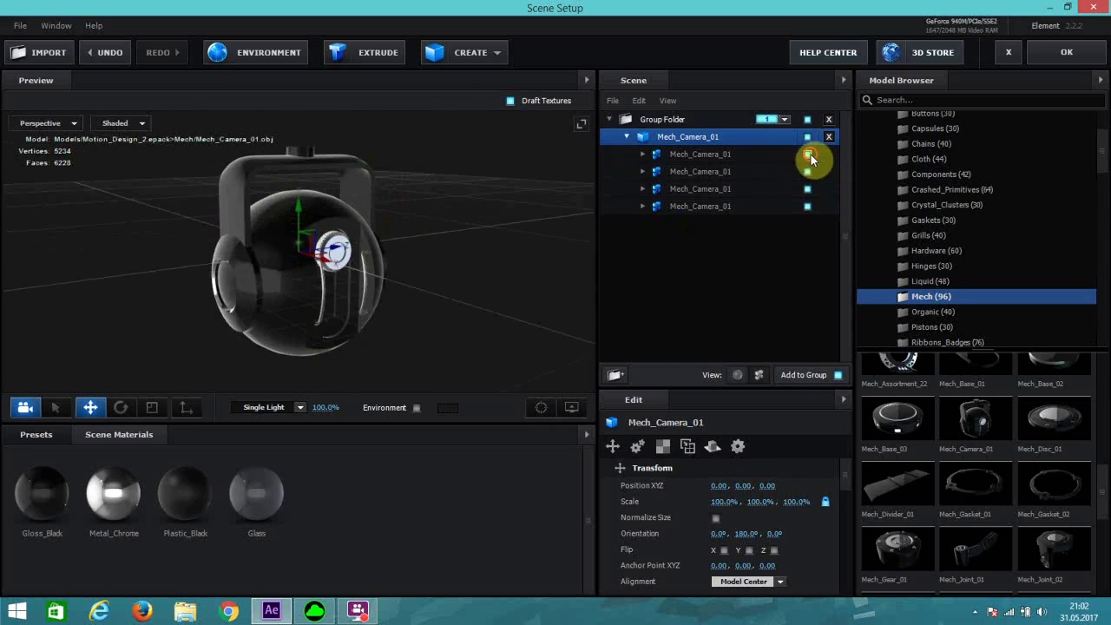
pyautogui.click(807, 154)
pyautogui.click(1047, 67)
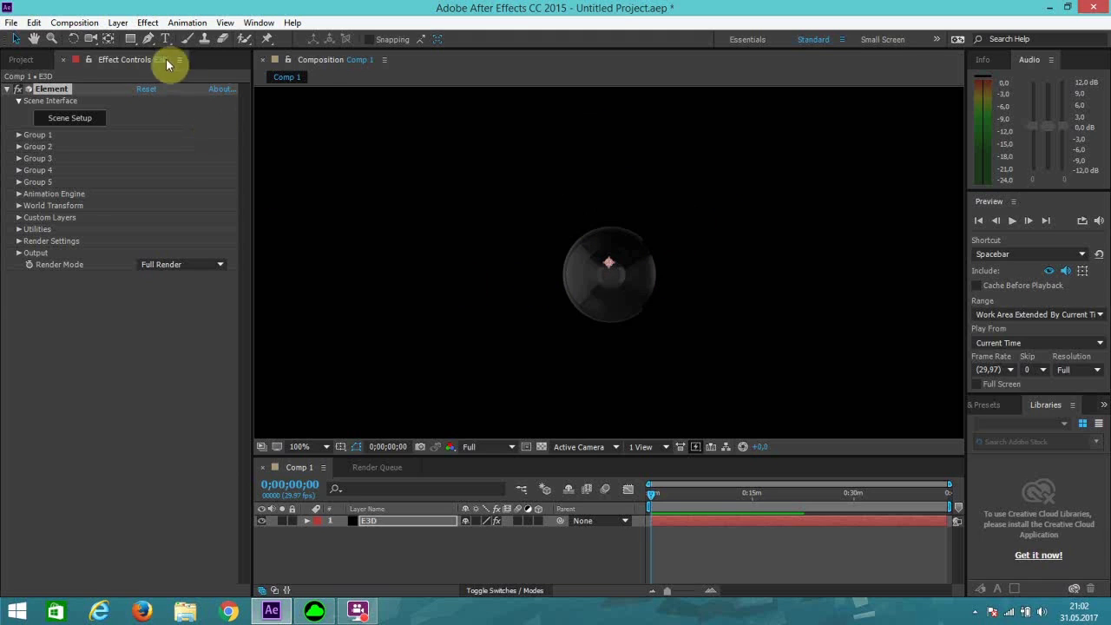
# Step: Set the replicator shape of Element's Group 1 to Plane in its Particle Replicator settings
pyautogui.click(19, 136)
pyautogui.click(18, 135)
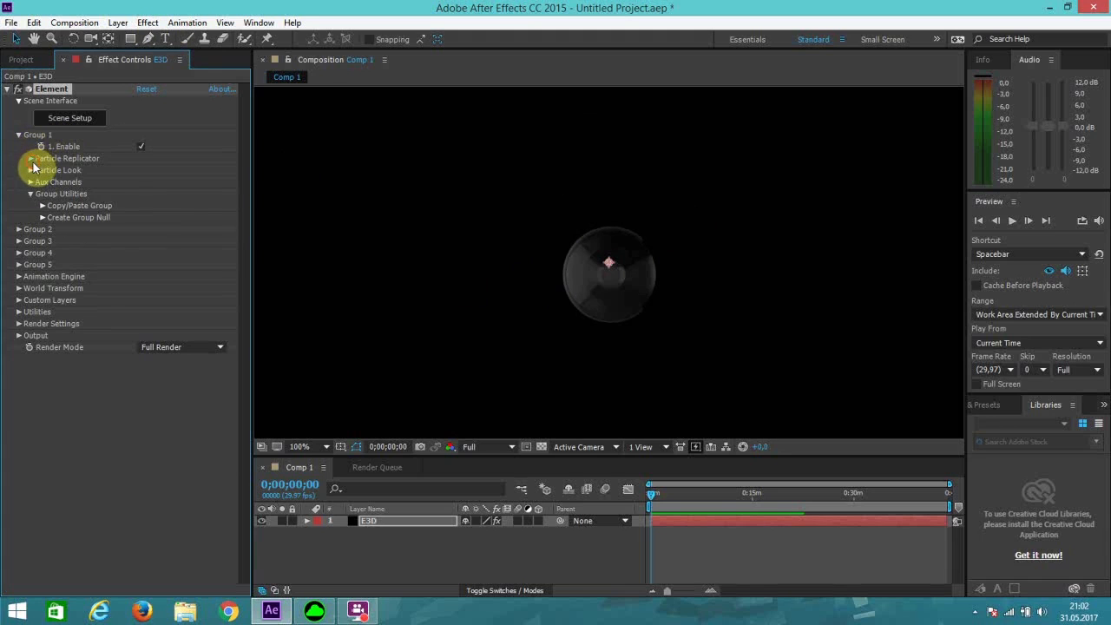
pyautogui.click(32, 160)
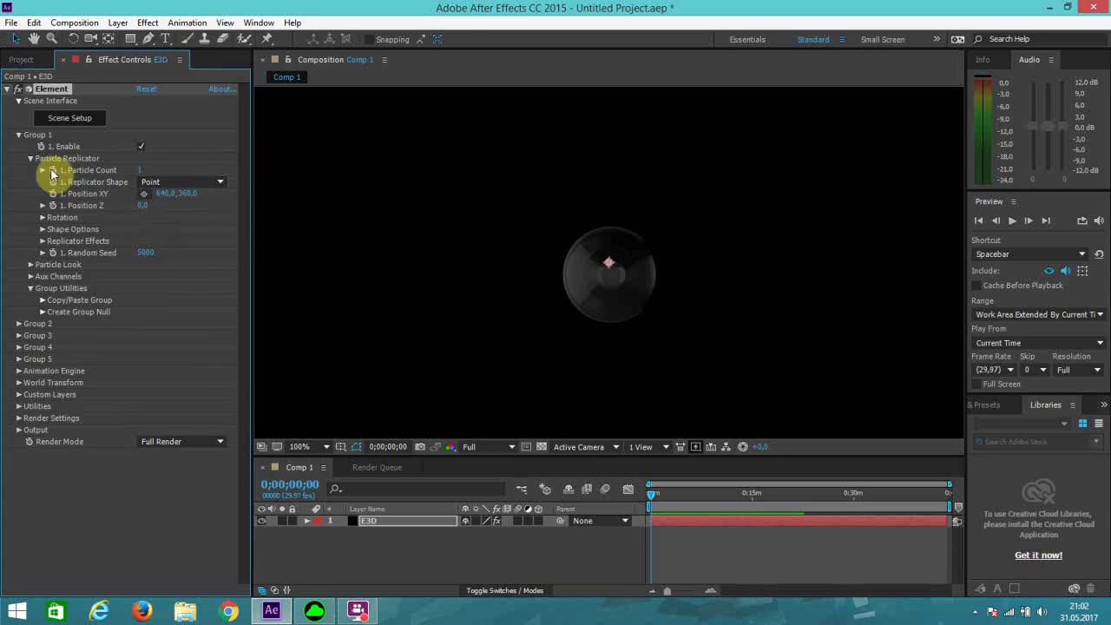
pyautogui.click(185, 183)
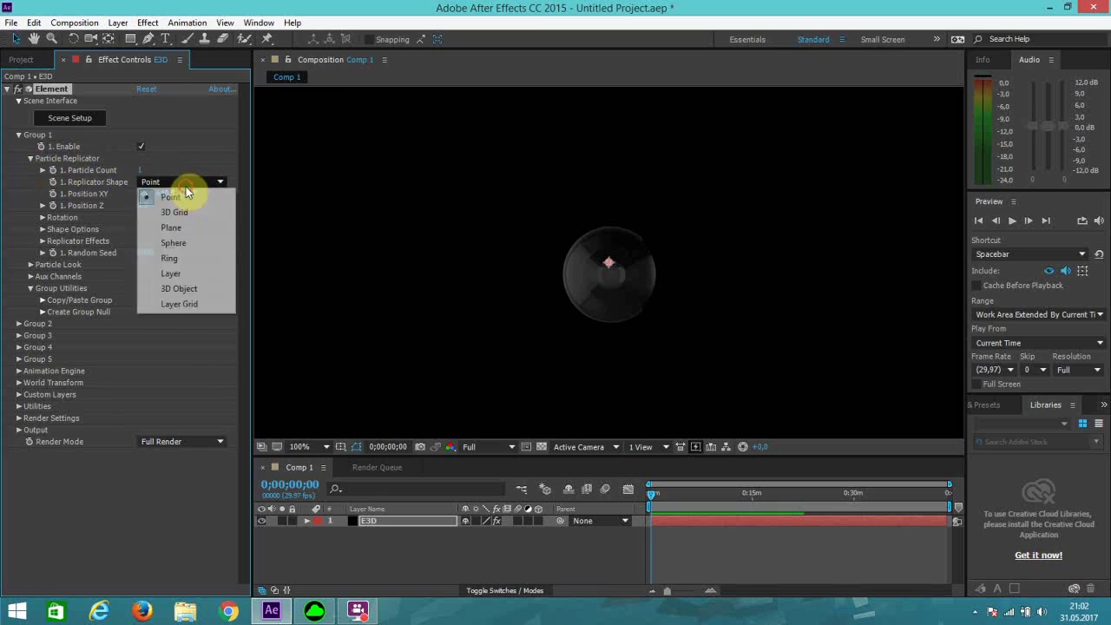
pyautogui.click(191, 228)
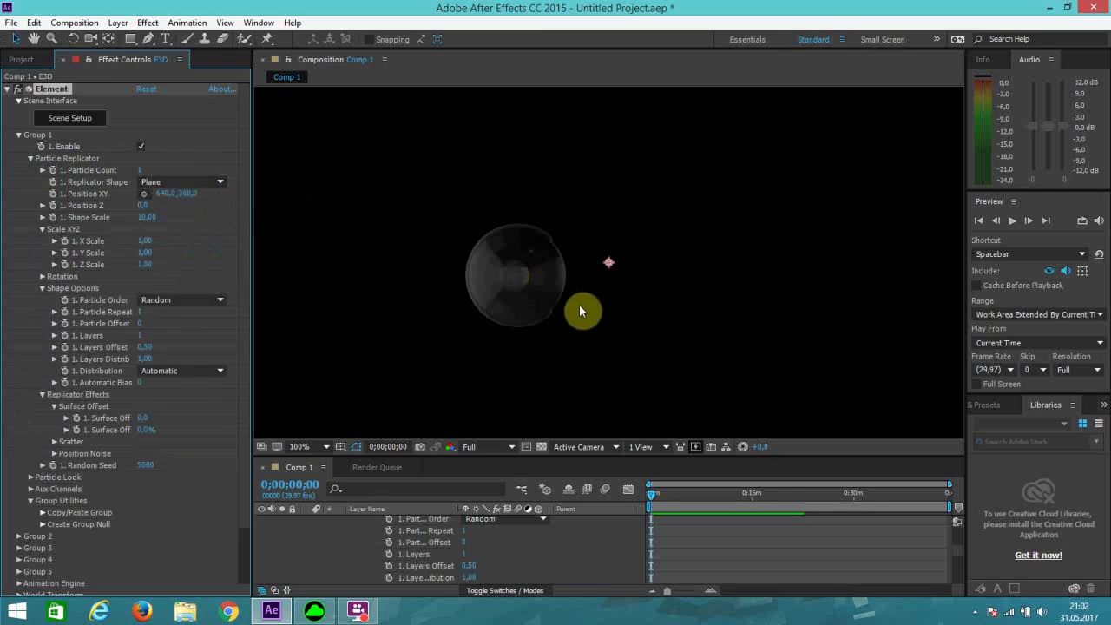
# Step: Add a two-node camera with the 50mm preset and collapse the E3D layer's properties
pyautogui.click(118, 23)
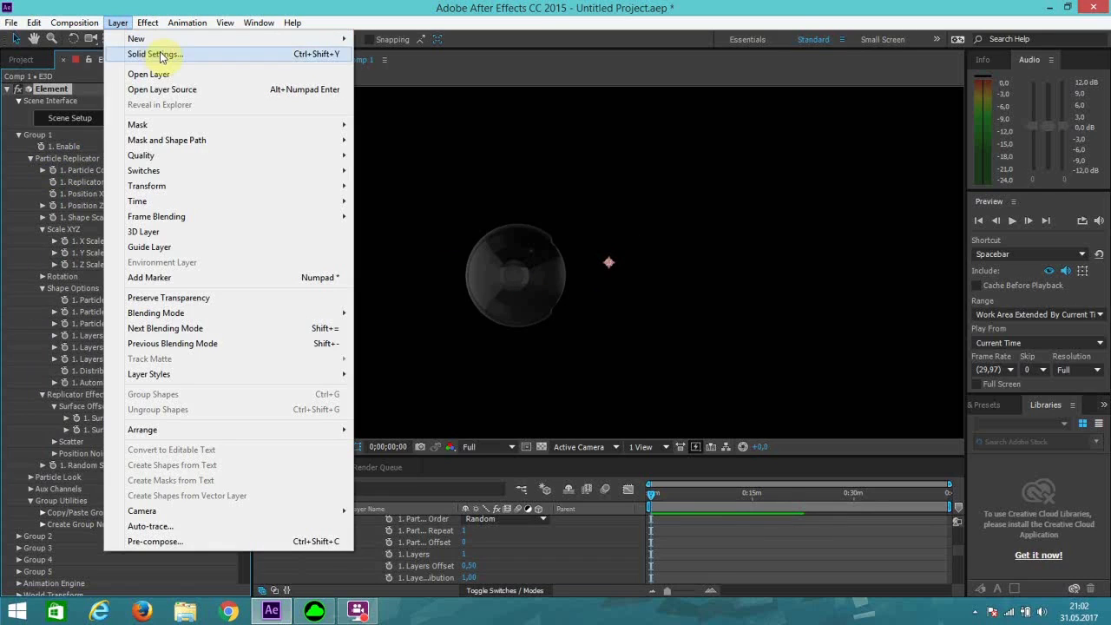
pyautogui.moveTo(159, 41)
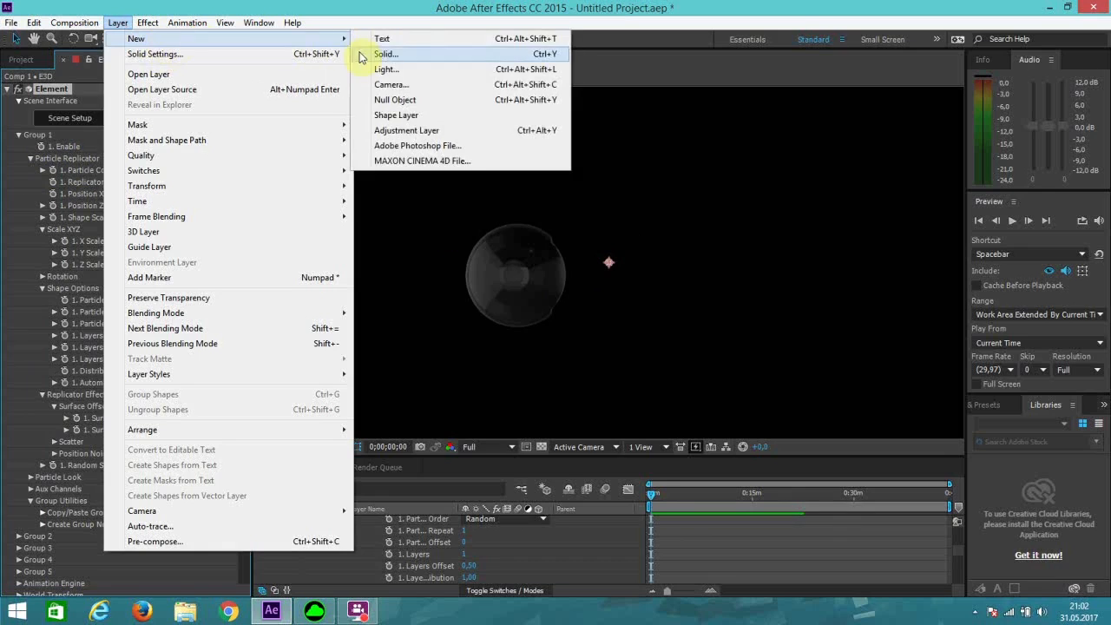
pyautogui.click(408, 82)
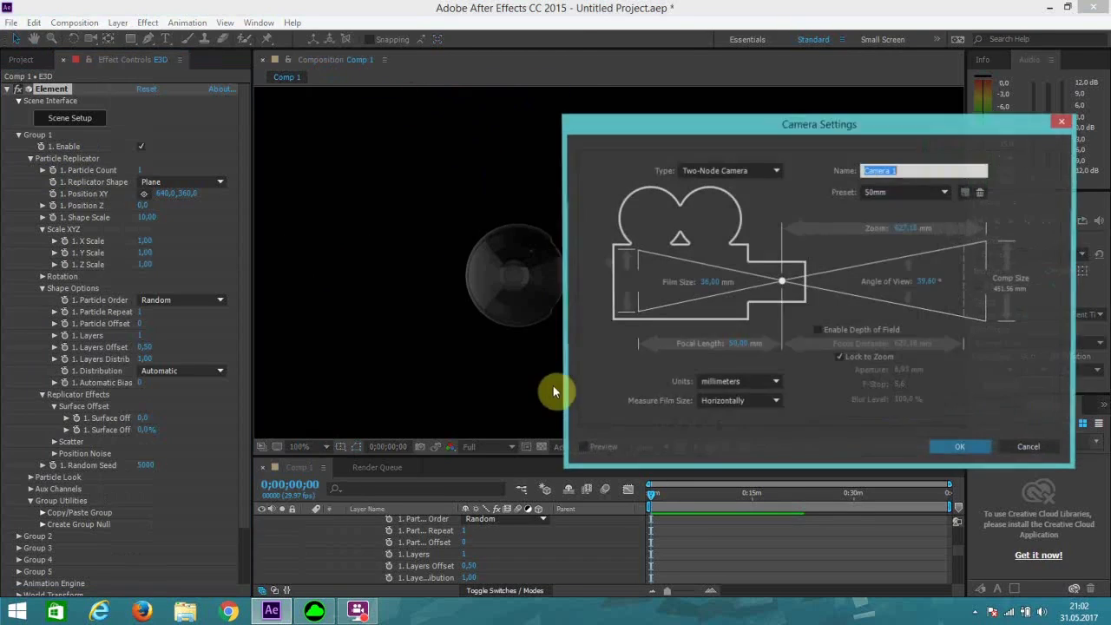
pyautogui.click(950, 448)
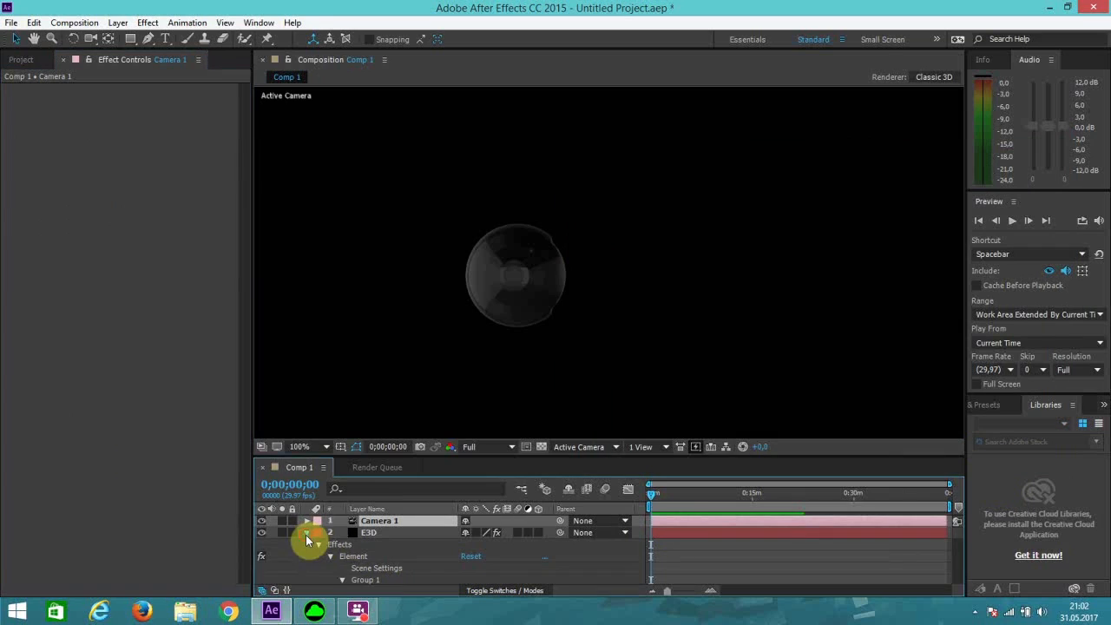
pyautogui.click(306, 534)
# Step: Add a light layer of the Parallel type to the composition
pyautogui.click(118, 23)
pyautogui.moveTo(162, 40)
pyautogui.click(392, 68)
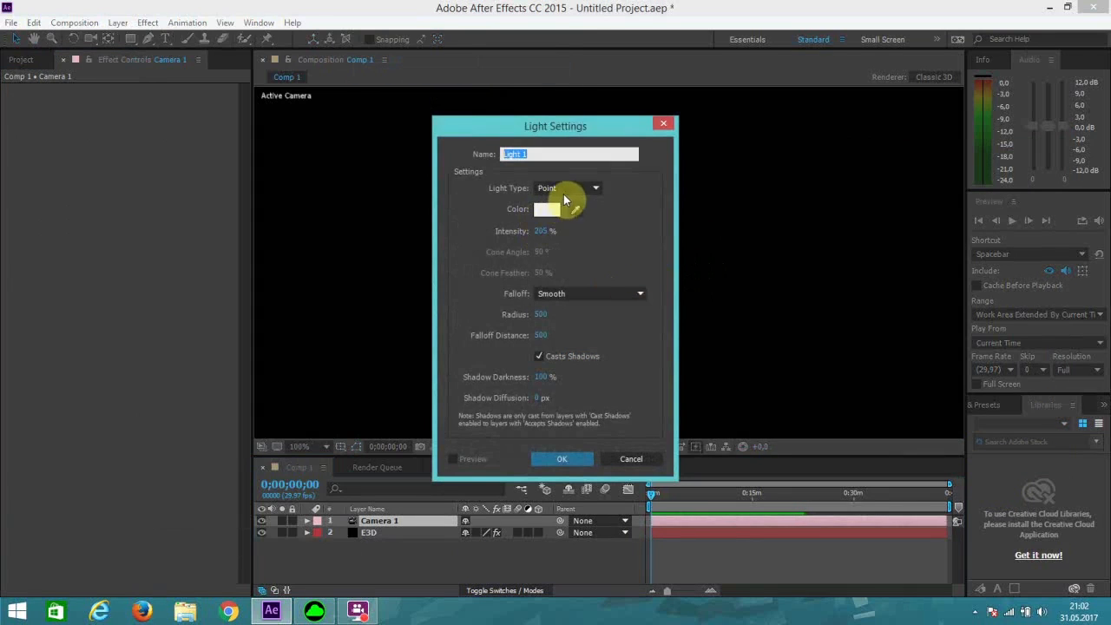
pyautogui.click(564, 190)
pyautogui.click(566, 201)
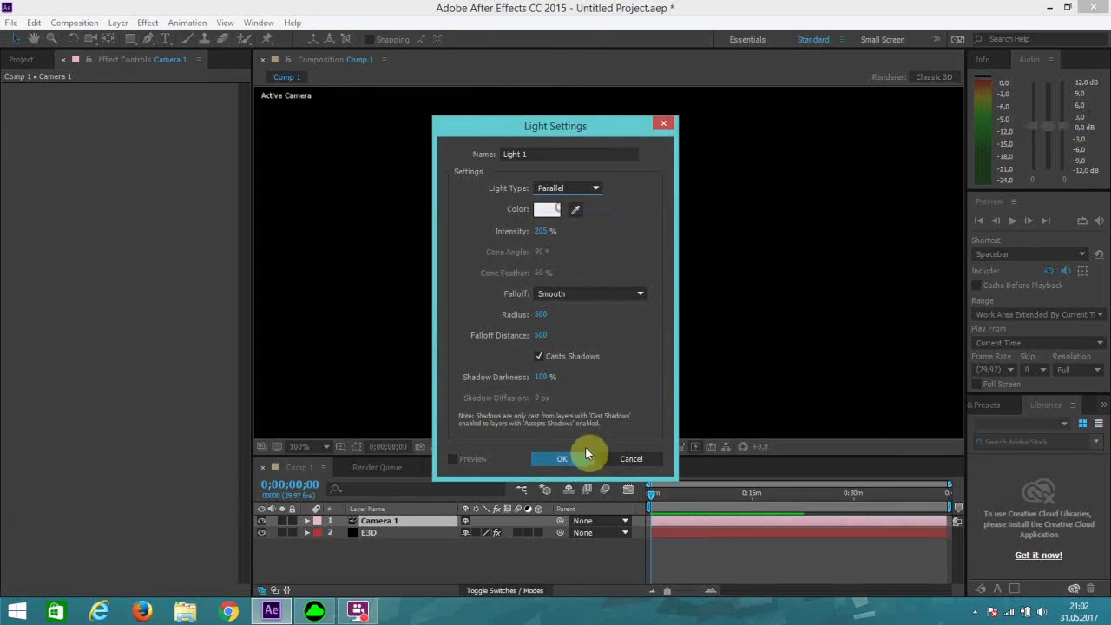
pyautogui.click(567, 457)
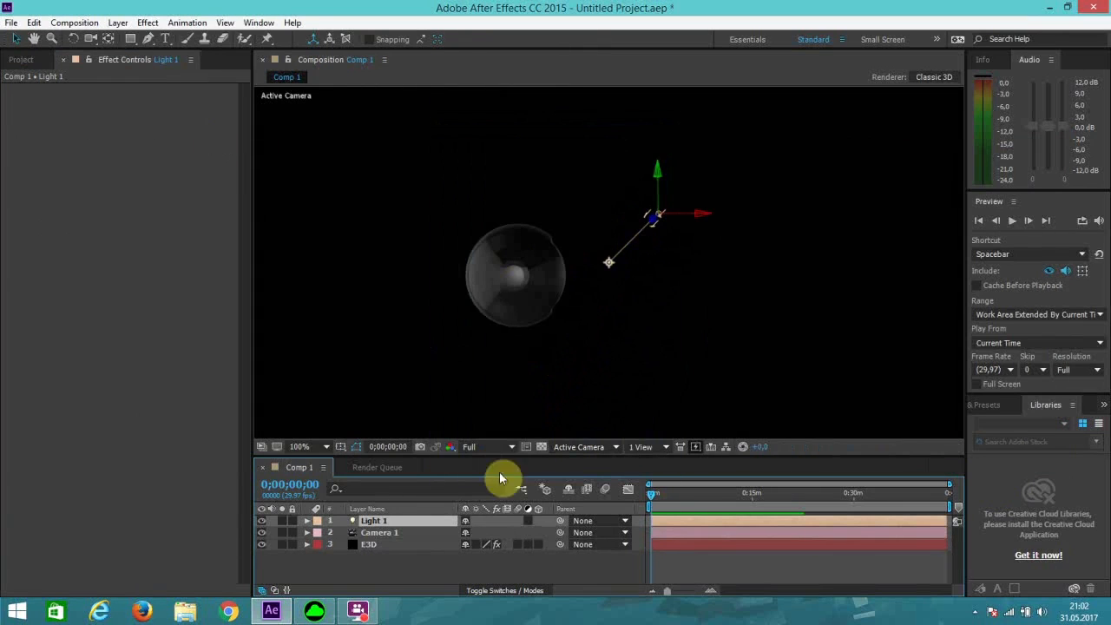
# Step: Open the E3D layer's Element scene setup and scale the whole Mech_Camera_01 model to 163%
pyautogui.click(426, 544)
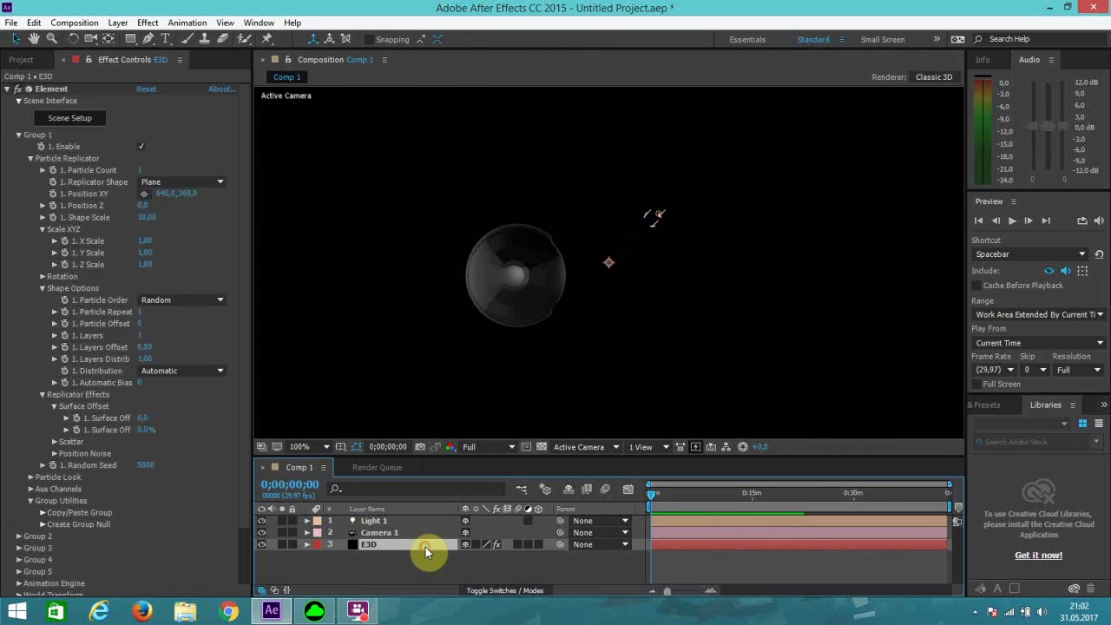
pyautogui.click(73, 119)
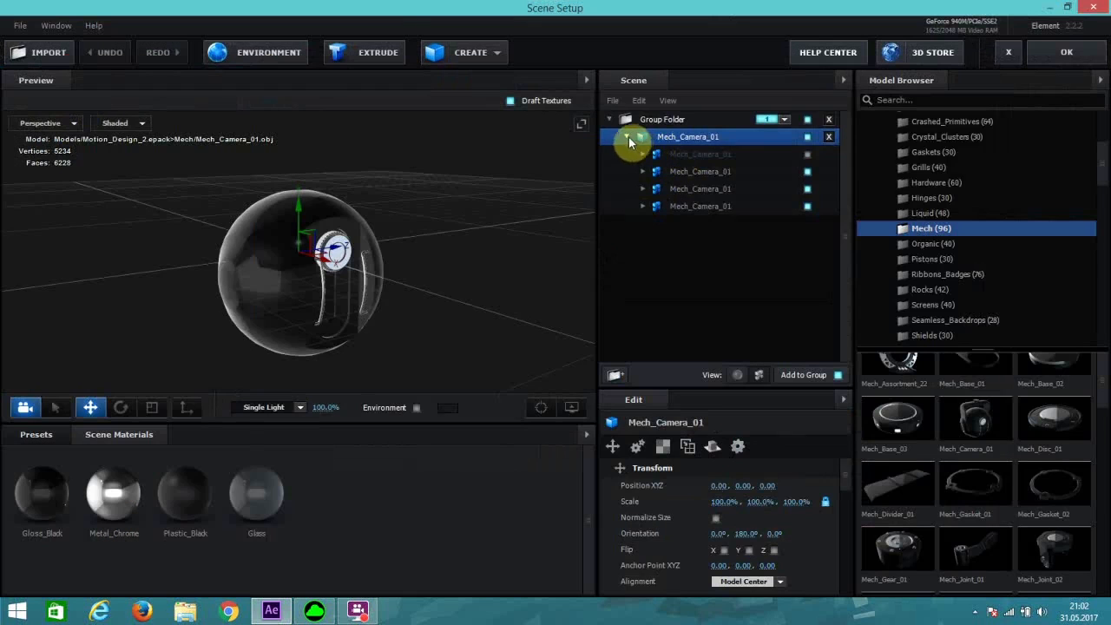
pyautogui.click(626, 138)
pyautogui.scroll(-5, 461, 206)
pyautogui.moveTo(483, 263); pyautogui.dragTo(469, 269)
pyautogui.moveTo(718, 502); pyautogui.dragTo(728, 499)
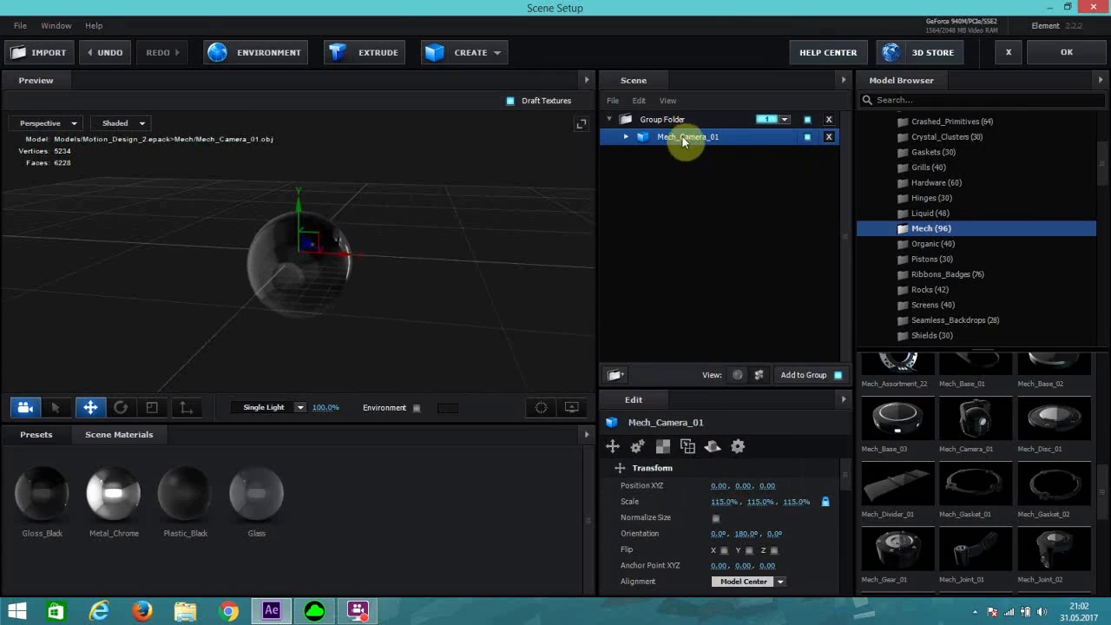
pyautogui.moveTo(725, 501); pyautogui.dragTo(768, 483)
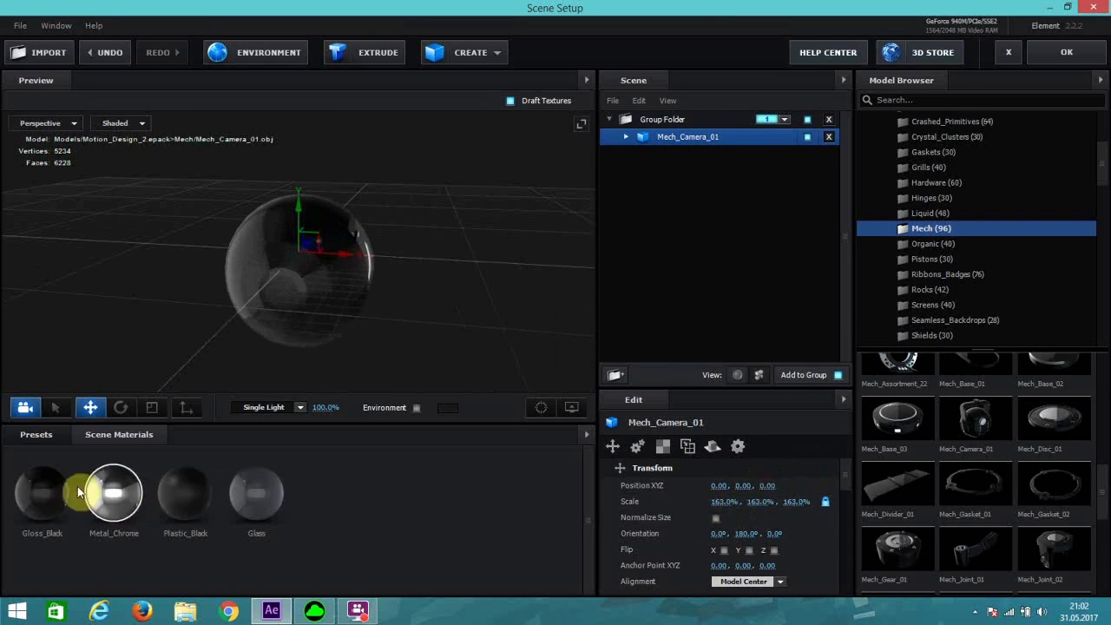
# Step: Apply the near-white concrete wall material from the Pro_Shaders_2 Concrete presets to the Mech_Camera_01 model
pyautogui.click(53, 443)
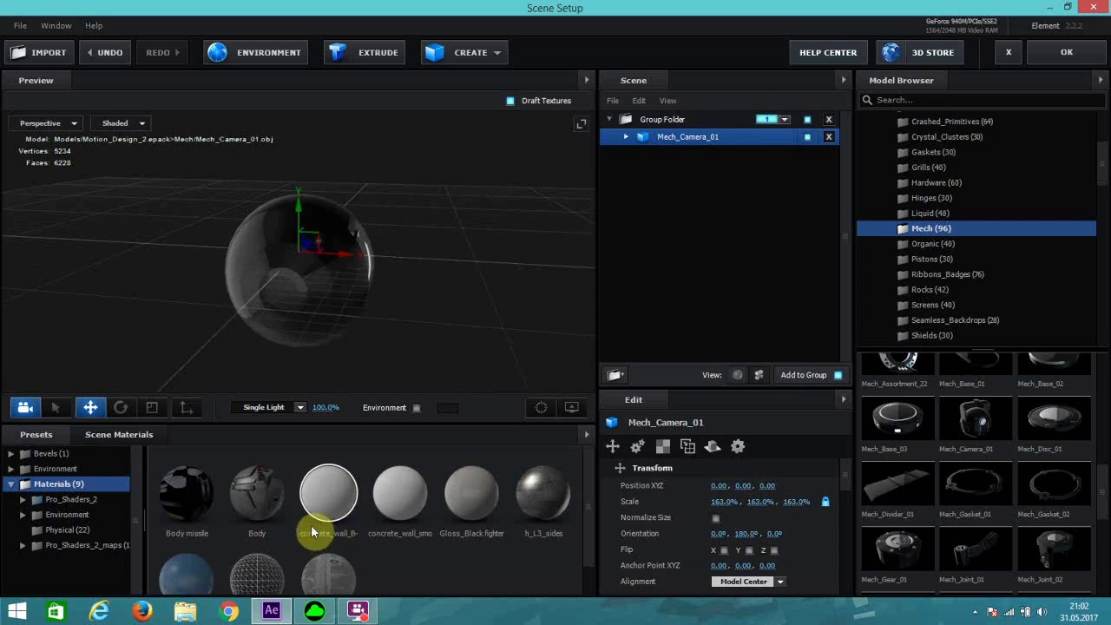
pyautogui.doubleClick(70, 499)
pyautogui.scroll(-1, 78, 487)
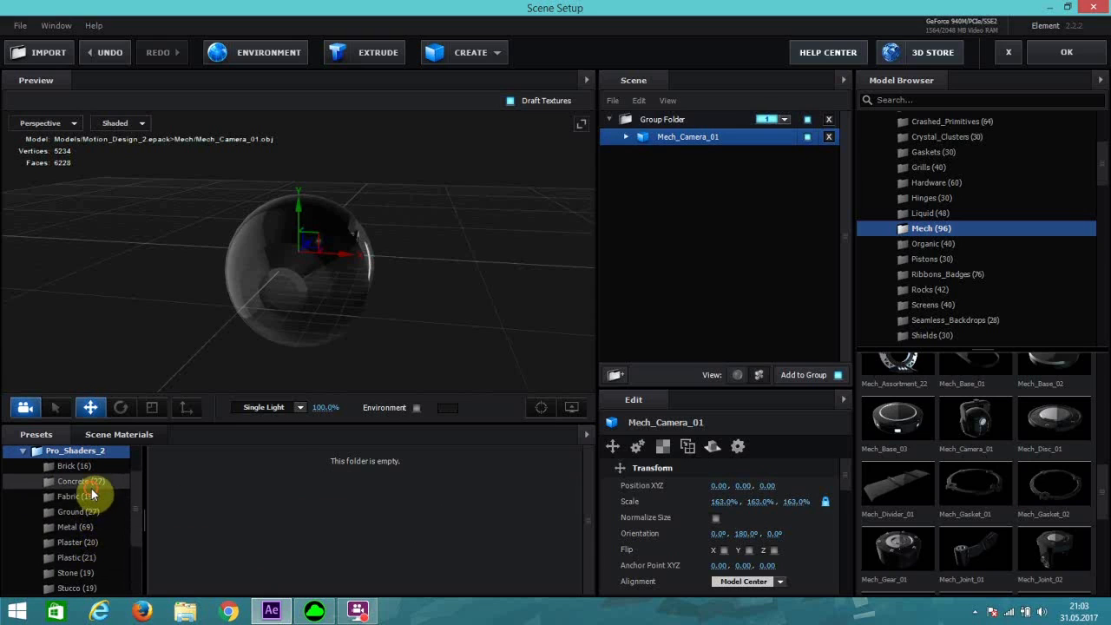
pyautogui.click(82, 482)
pyautogui.scroll(-1, 322, 538)
pyautogui.scroll(1, 336, 530)
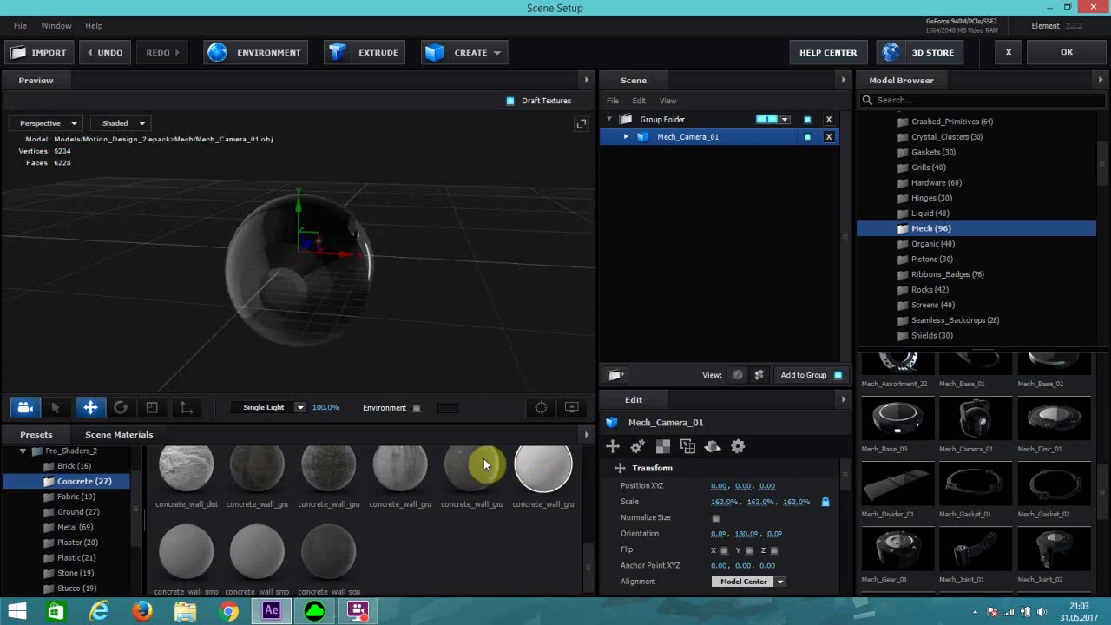
pyautogui.scroll(1, 221, 451)
pyautogui.click(139, 435)
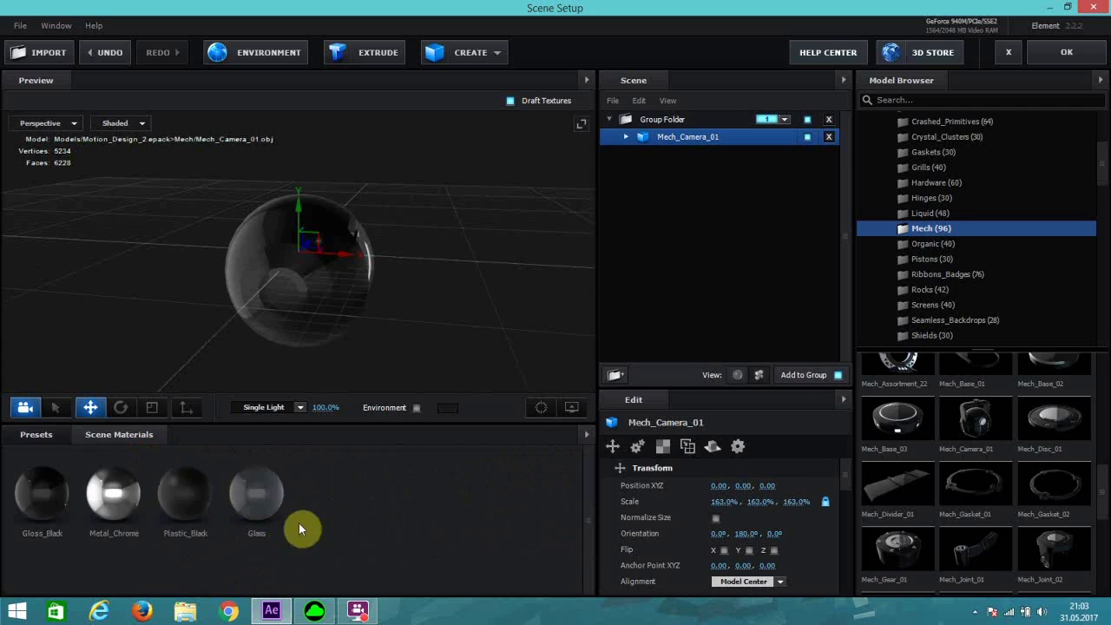
pyautogui.click(54, 437)
pyautogui.scroll(1, 417, 538)
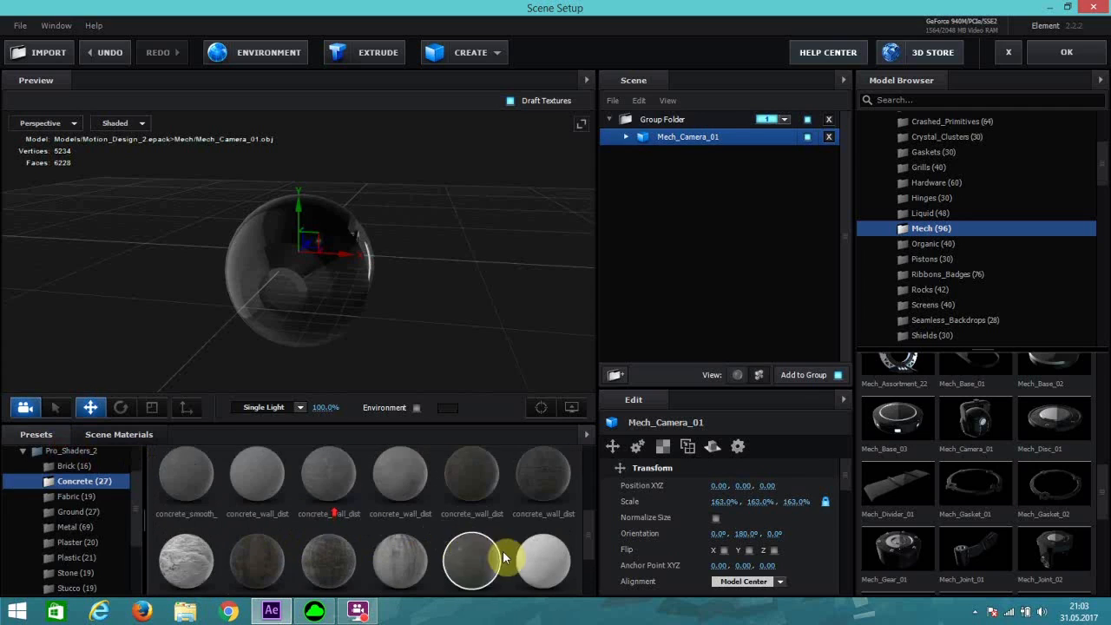
pyautogui.moveTo(537, 564)
pyautogui.mouseDown()
pyautogui.moveTo(528, 503)
pyautogui.moveTo(272, 243)
pyautogui.moveTo(402, 320)
pyautogui.moveTo(429, 311)
pyautogui.mouseUp()
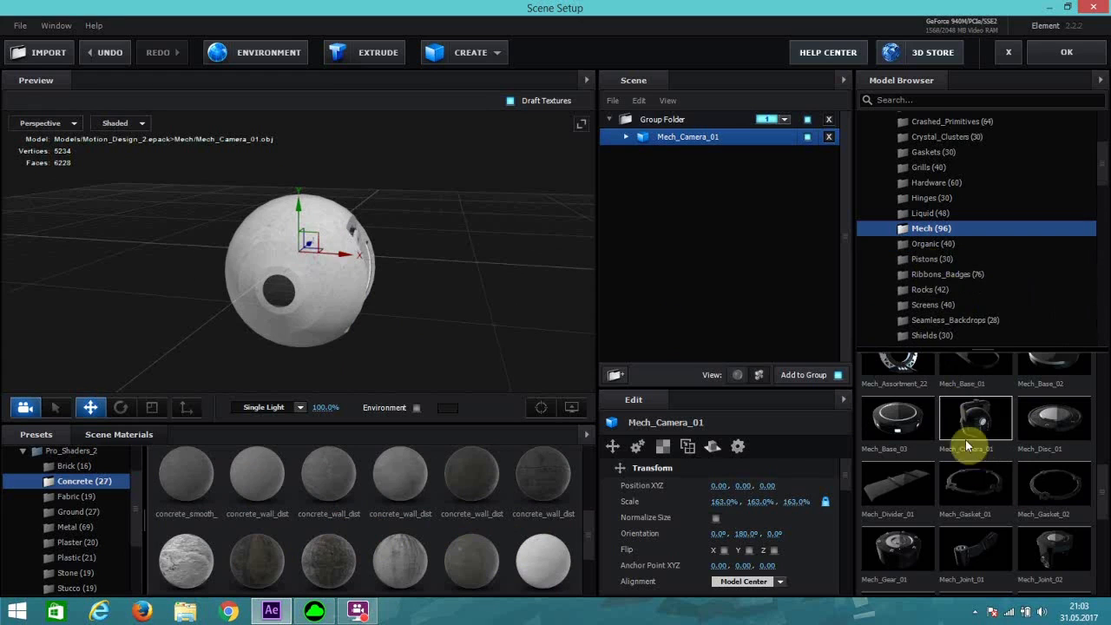
# Step: Look through the Mech and Components model folders for a part to combine with the sphere
pyautogui.scroll(-3, 955, 276)
pyautogui.scroll(3, 992, 434)
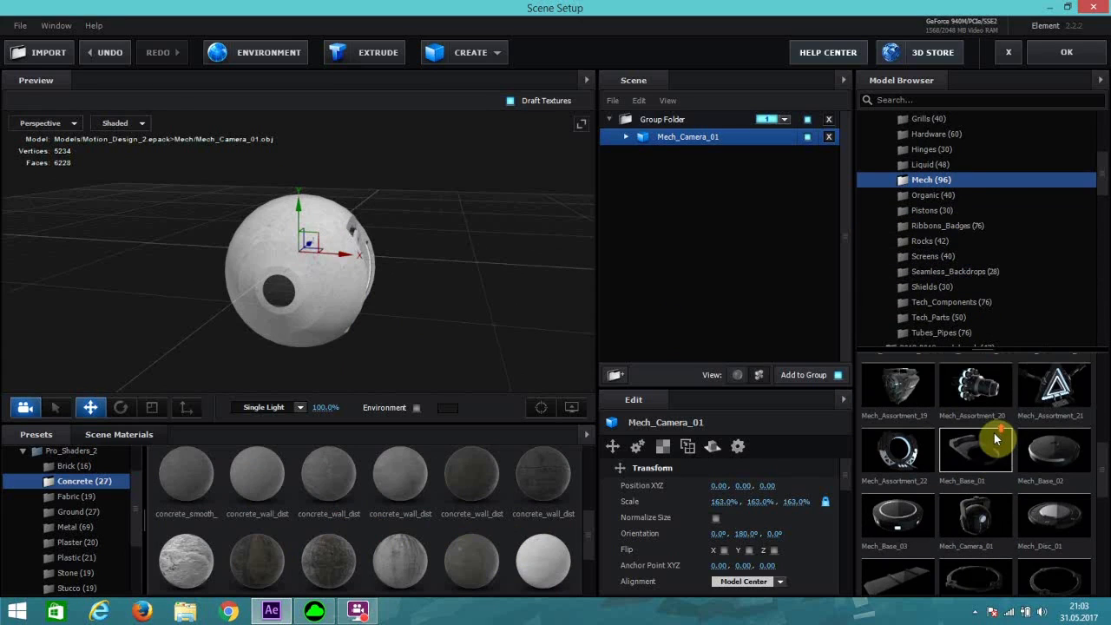
pyautogui.scroll(6, 995, 439)
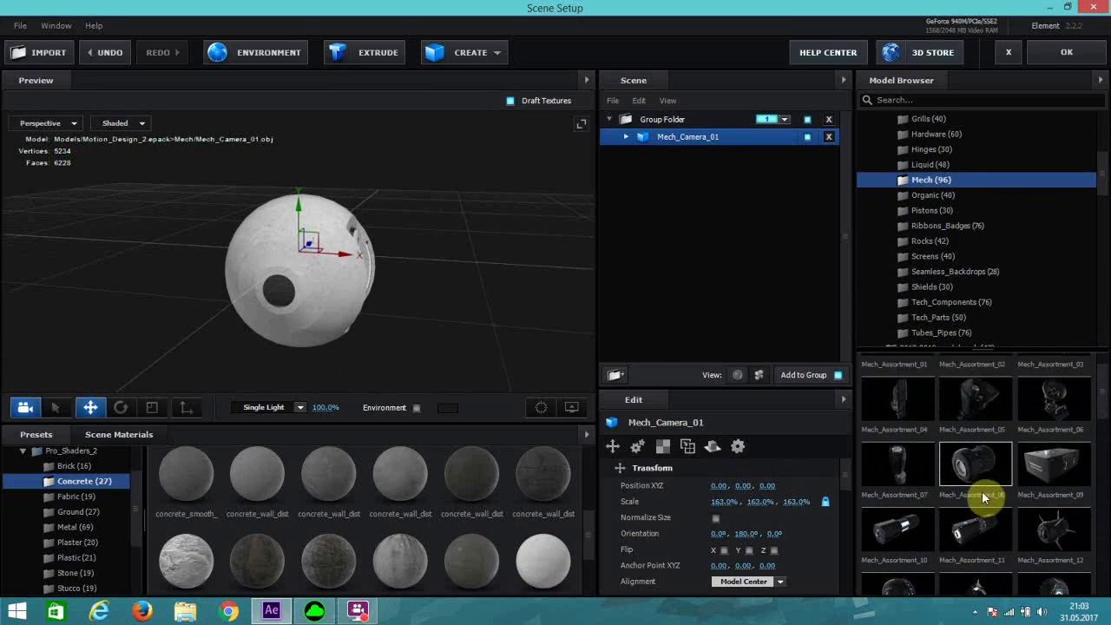
pyautogui.scroll(-3, 970, 489)
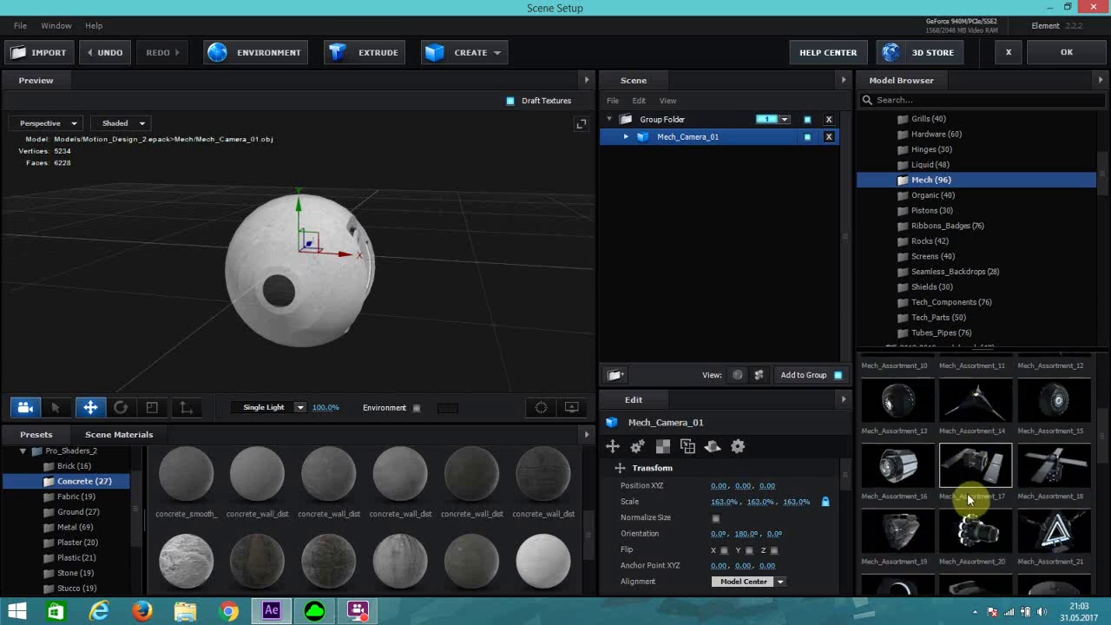
pyautogui.scroll(3, 970, 495)
pyautogui.scroll(3, 972, 223)
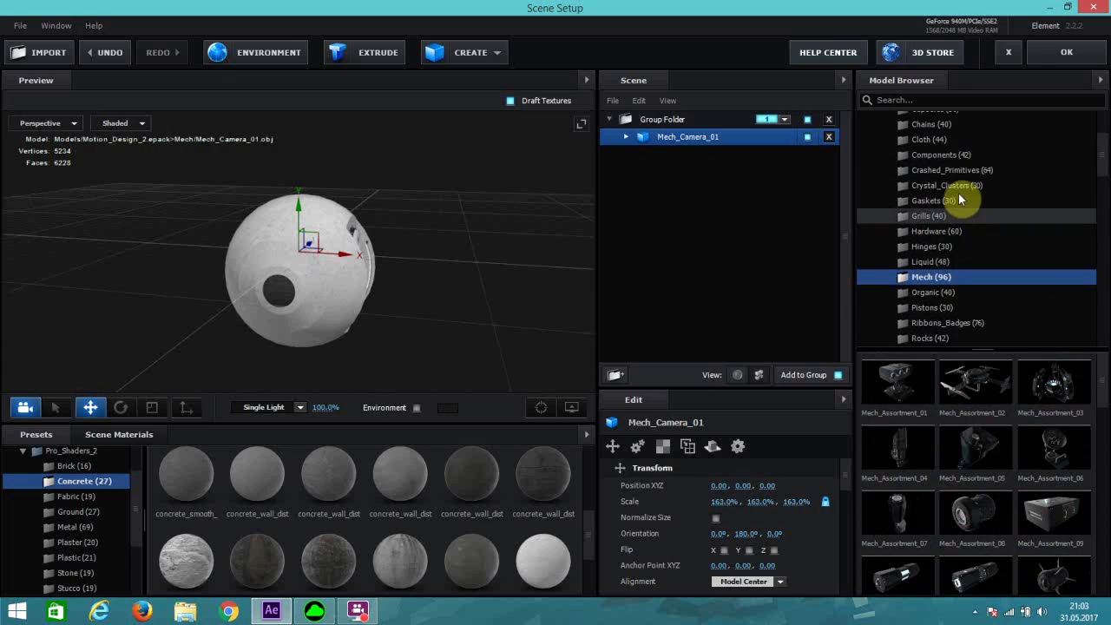
pyautogui.scroll(2, 958, 200)
pyautogui.click(954, 205)
pyautogui.scroll(-2, 983, 449)
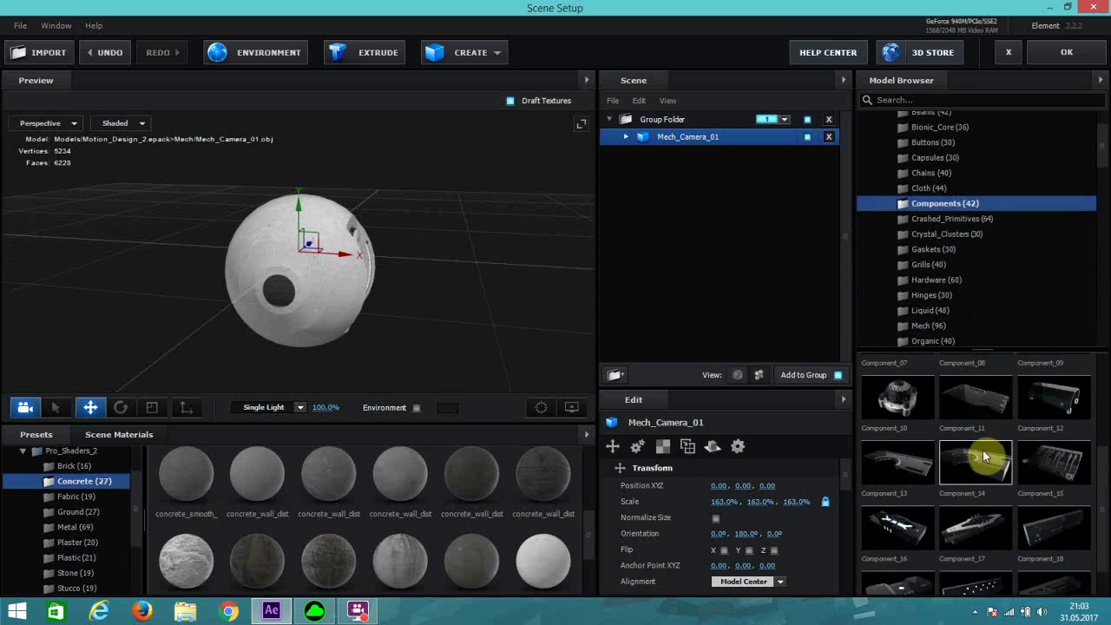
pyautogui.scroll(3, 982, 449)
pyautogui.scroll(1, 990, 255)
pyautogui.scroll(-4, 988, 256)
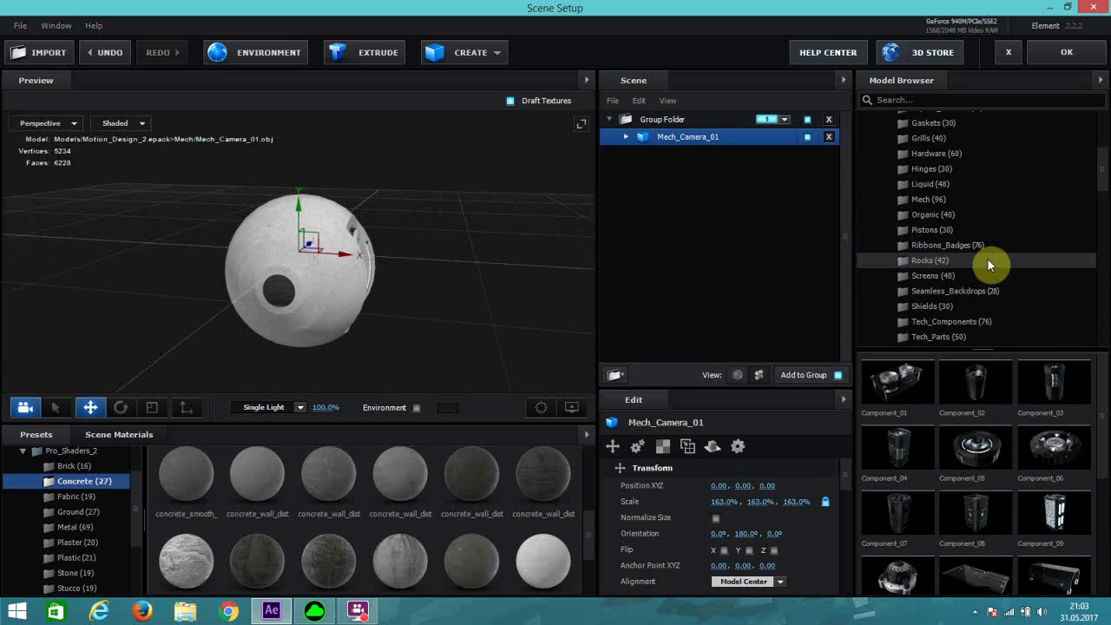
pyautogui.scroll(-1, 987, 258)
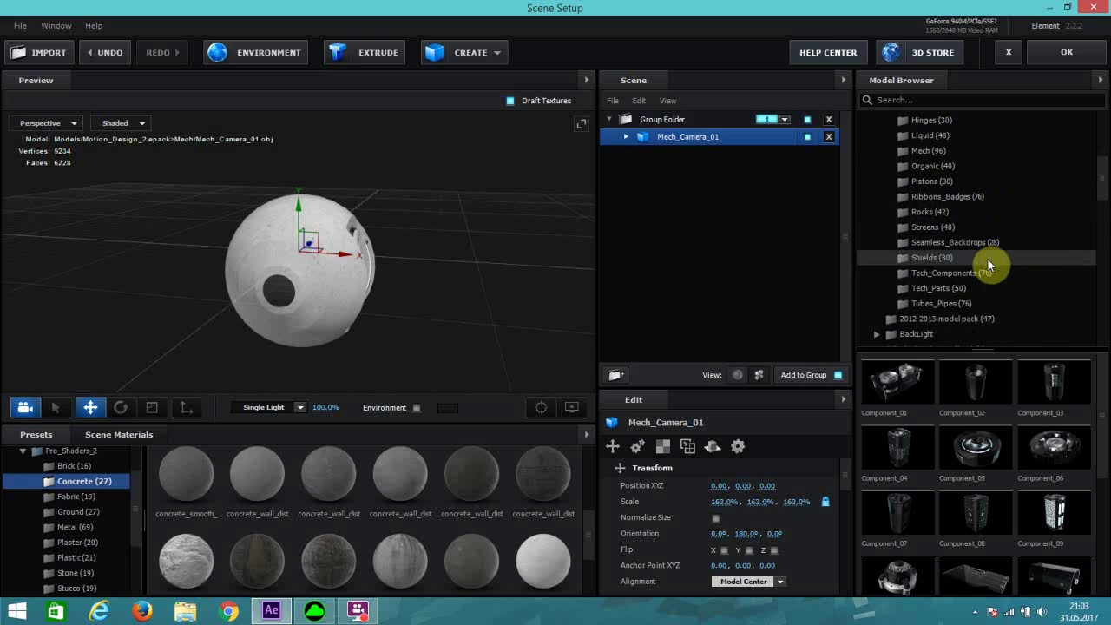
# Step: Add the Tech_Mech_03 model from the Tech_Components folder to the scene
pyautogui.click(941, 273)
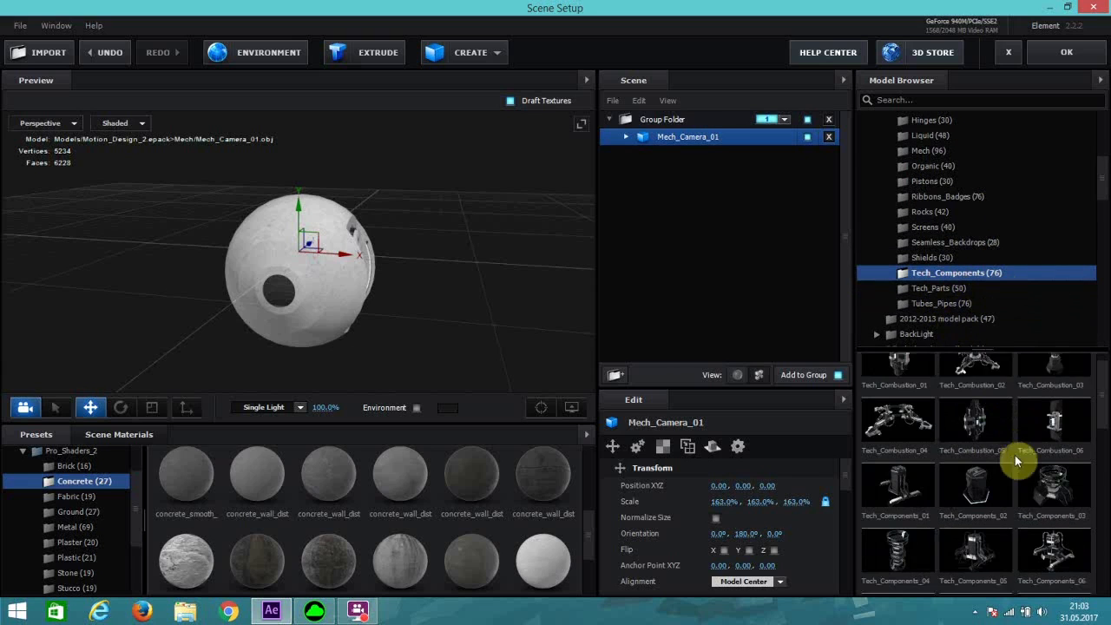
pyautogui.scroll(-2, 1014, 457)
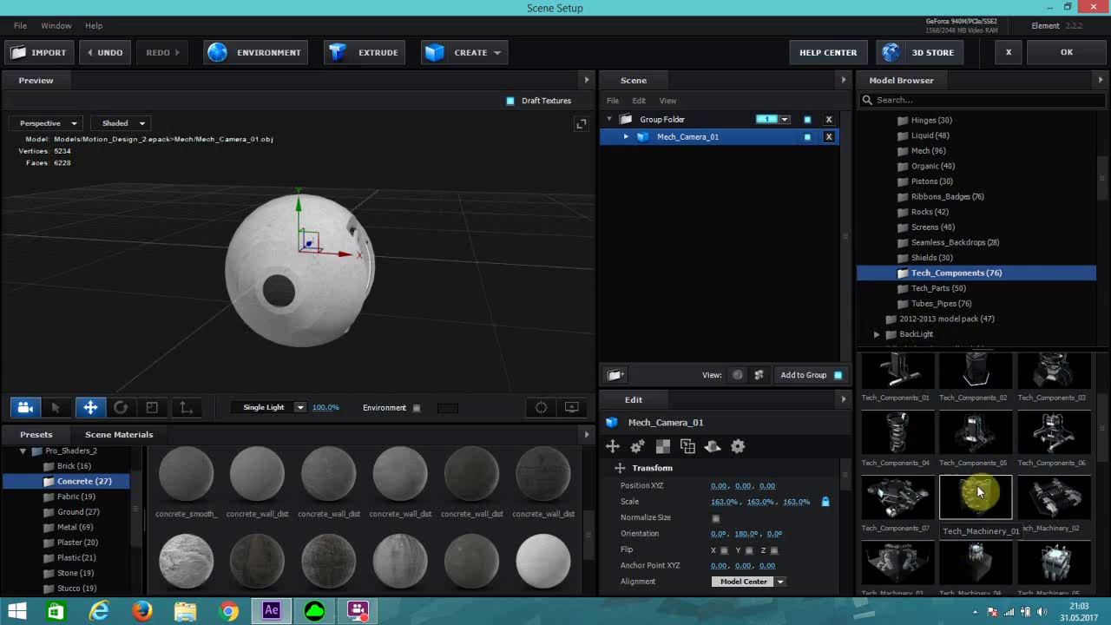
pyautogui.scroll(2, 990, 488)
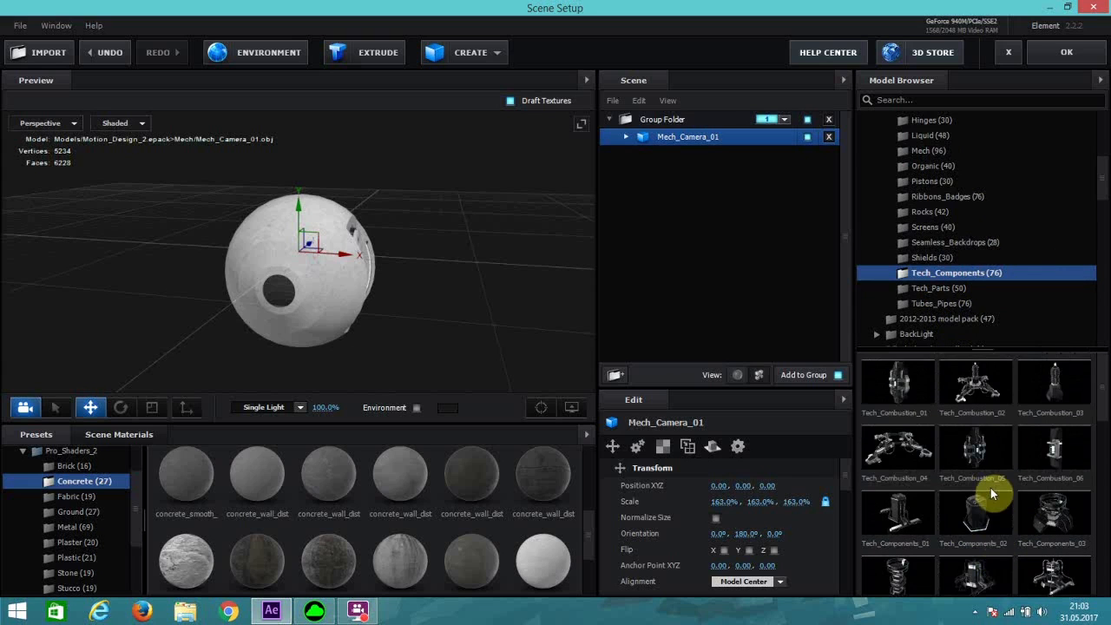
pyautogui.scroll(-8, 990, 488)
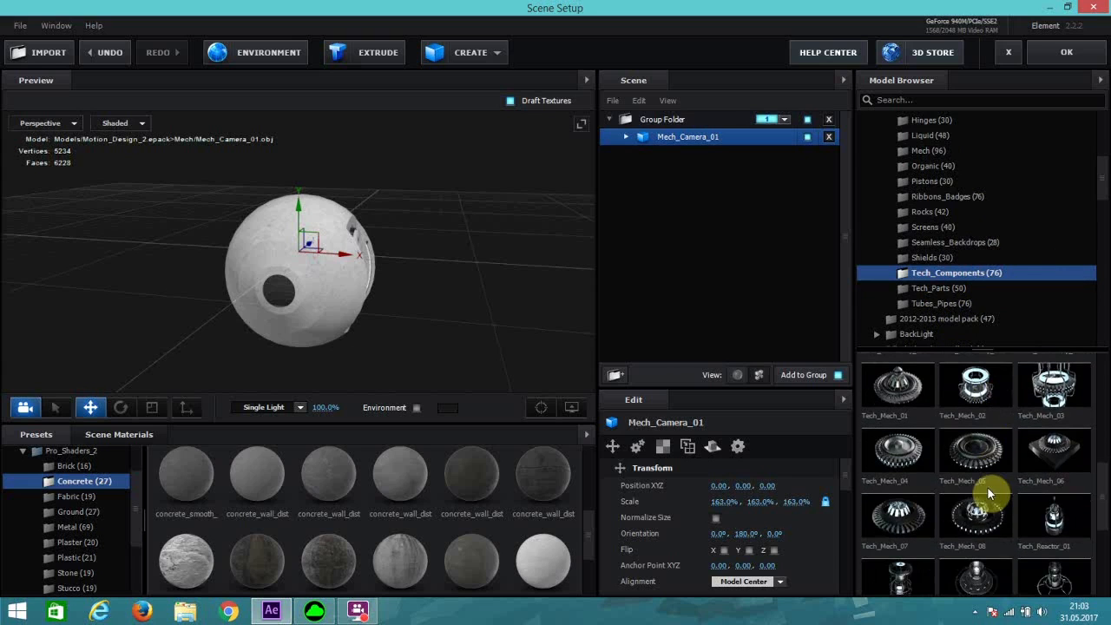
pyautogui.scroll(-2, 988, 488)
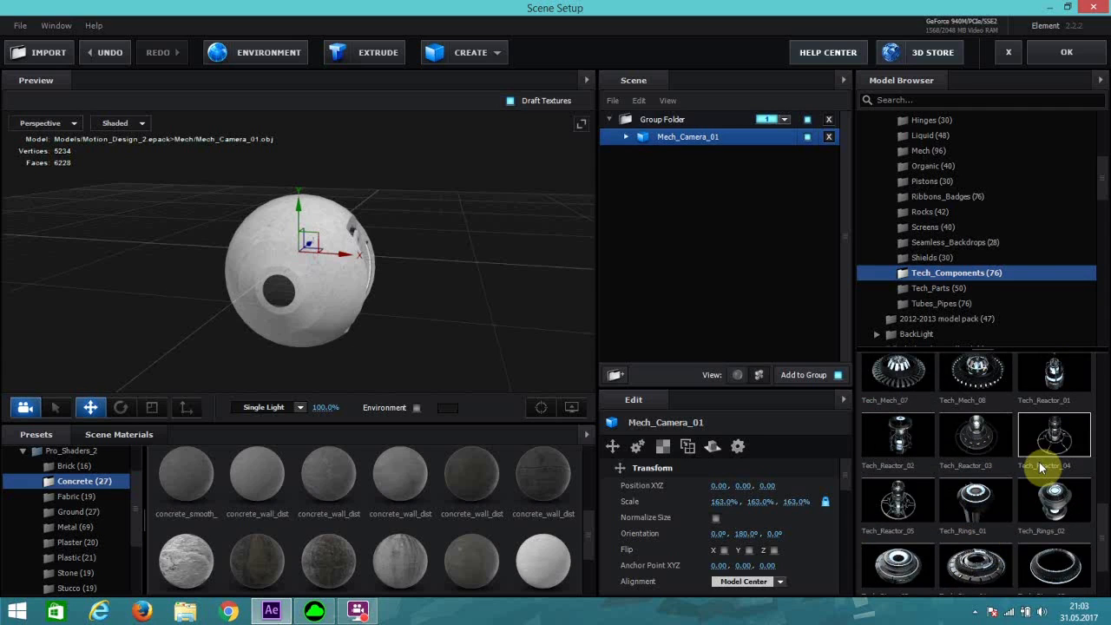
pyautogui.scroll(1, 1040, 467)
pyautogui.scroll(1, 907, 502)
pyautogui.scroll(-2, 978, 512)
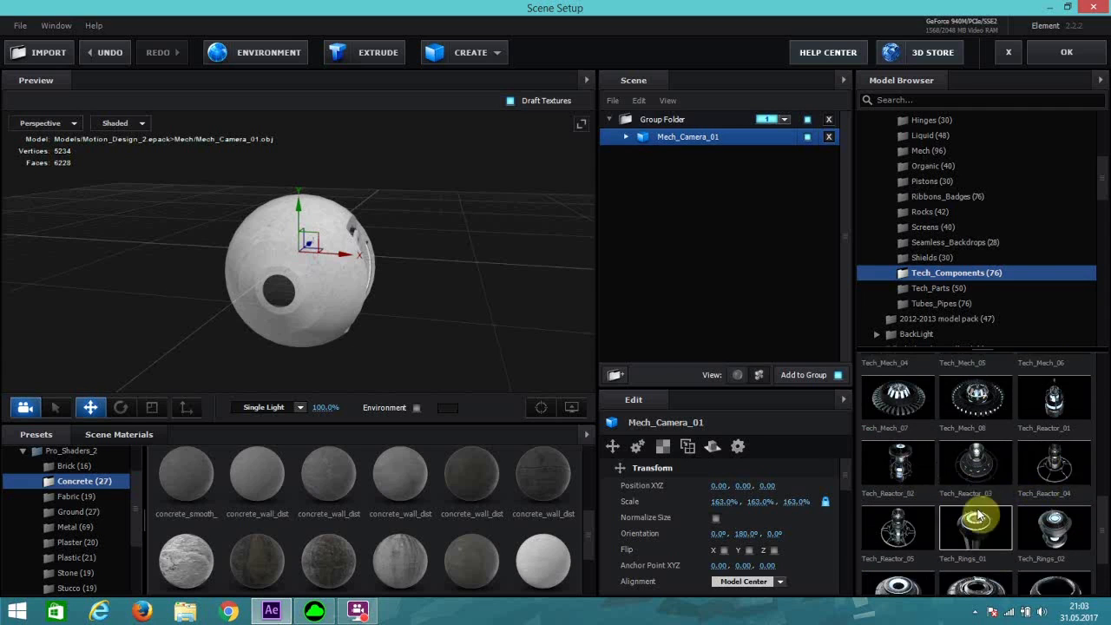
pyautogui.scroll(3, 1035, 469)
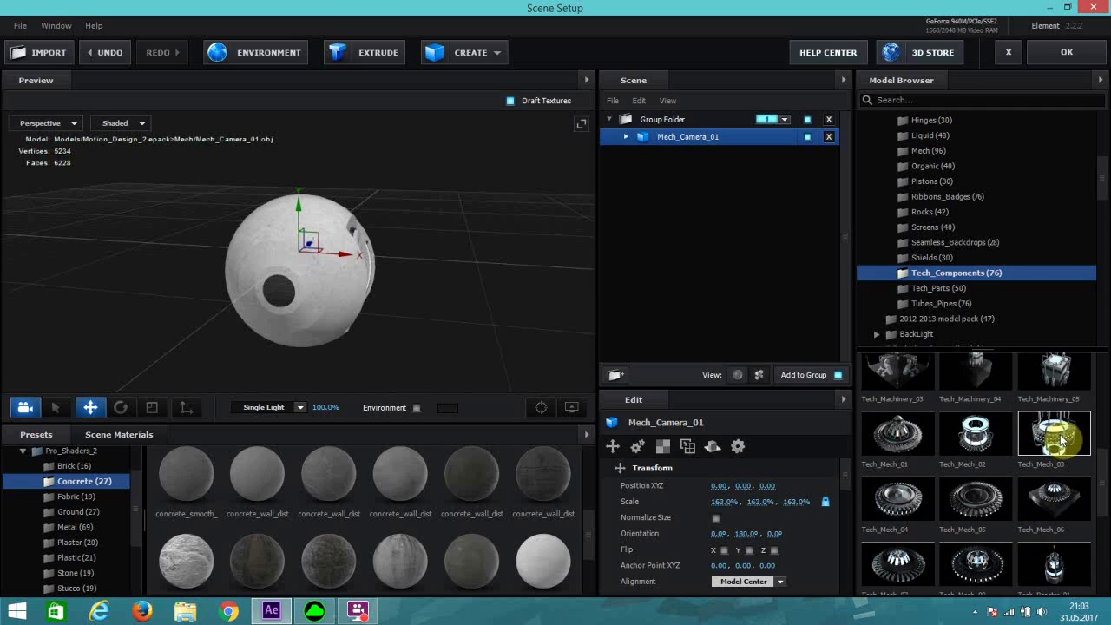
pyautogui.doubleClick(1041, 442)
# Step: Set the Tech_Mech_03 model's uniform scale to 50%
pyautogui.moveTo(725, 501); pyautogui.dragTo(720, 503)
pyautogui.moveTo(697, 501); pyautogui.dragTo(721, 502)
pyautogui.click(716, 503)
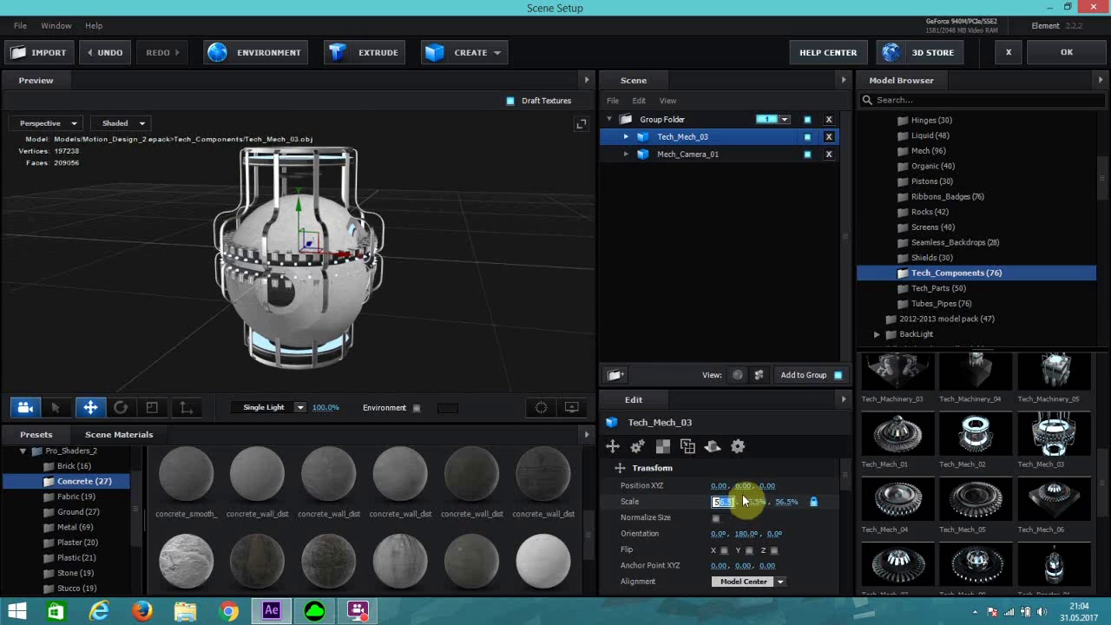
pyautogui.write('50')
pyautogui.press('Return')
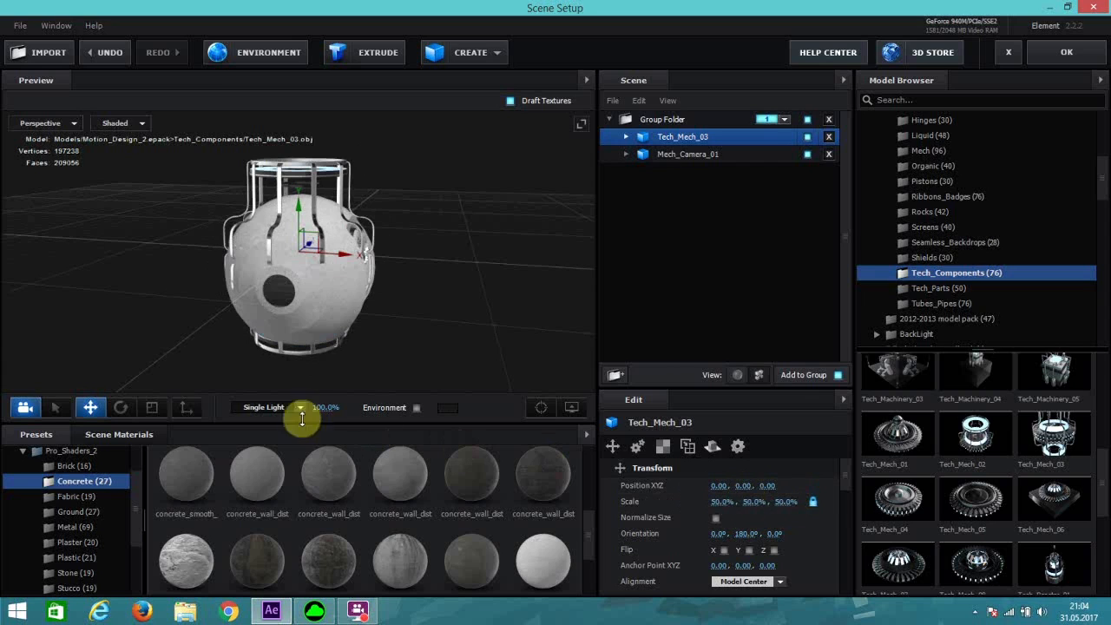
# Step: Rotate Tech_Mech_03 onto its side to about 180°, 0°, 94.2° and move it beside the sphere to about X 0.75, Y -0.12
pyautogui.click(121, 407)
pyautogui.moveTo(338, 276); pyautogui.dragTo(365, 299)
pyautogui.click(90, 409)
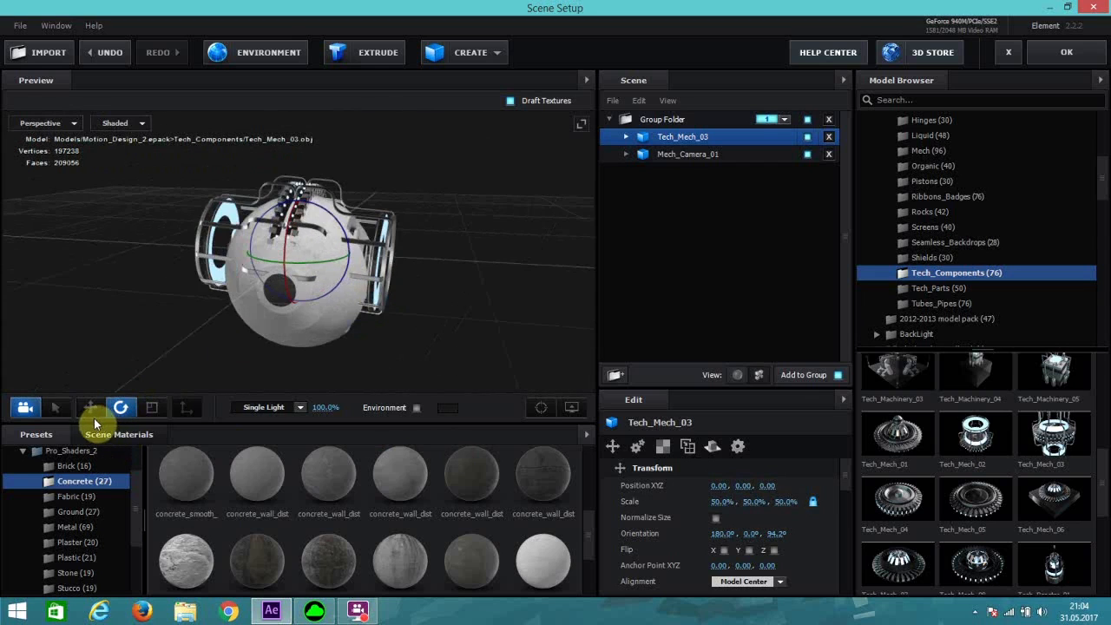
pyautogui.moveTo(297, 217); pyautogui.dragTo(317, 239)
pyautogui.moveTo(364, 277); pyautogui.dragTo(447, 241)
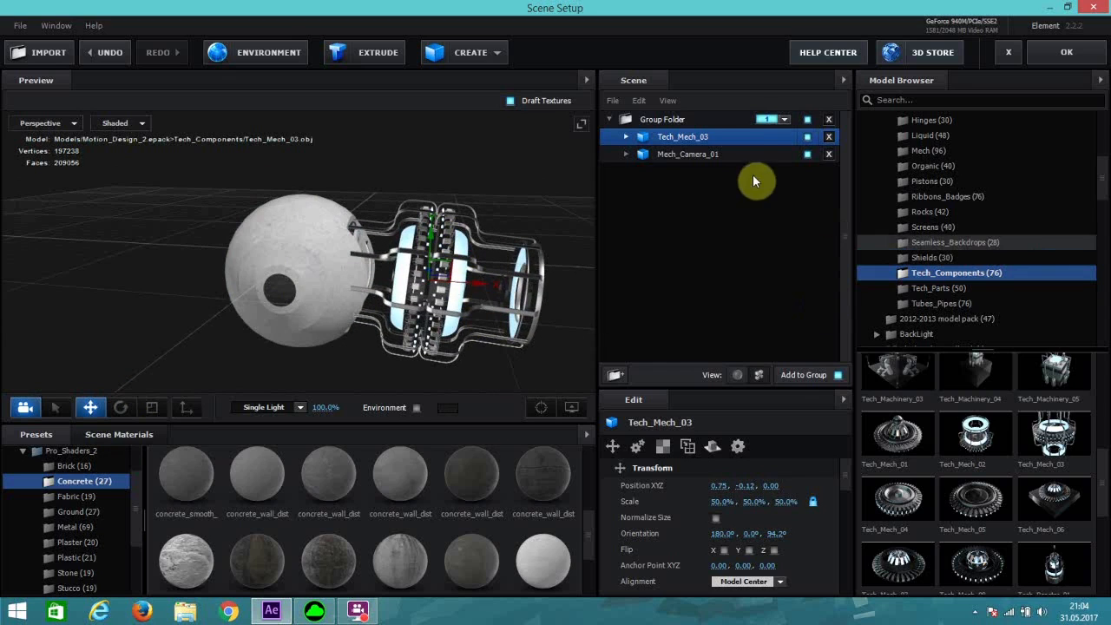
# Step: Set the Mech_Camera_01 sphere's scale to 200% and move it away from Tech_Mech_03 to about X -0.22
pyautogui.click(716, 155)
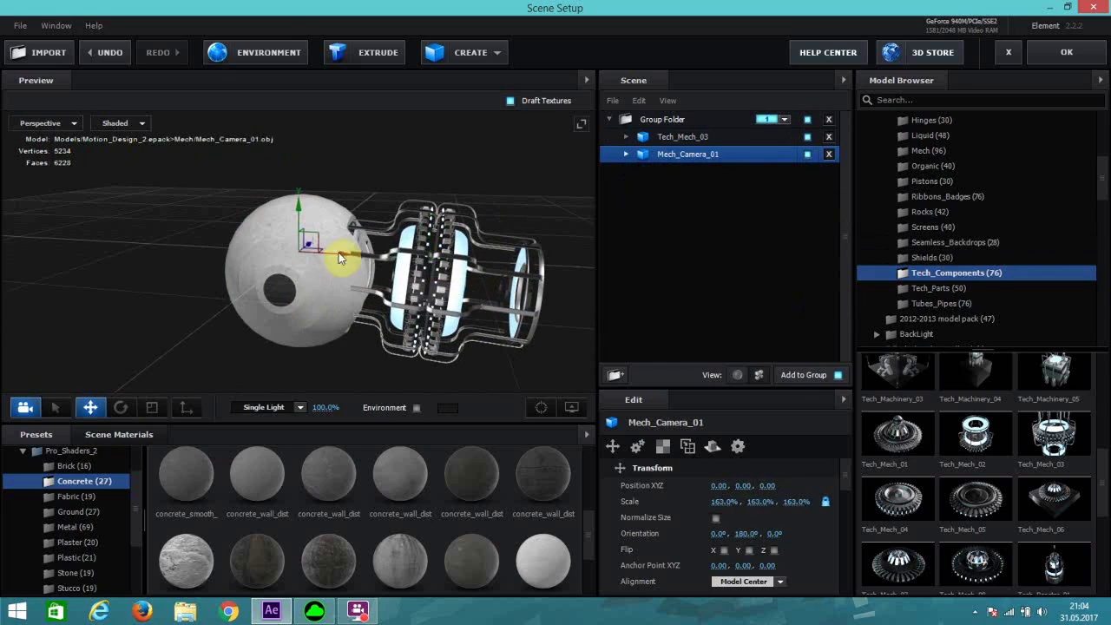
pyautogui.click(721, 502)
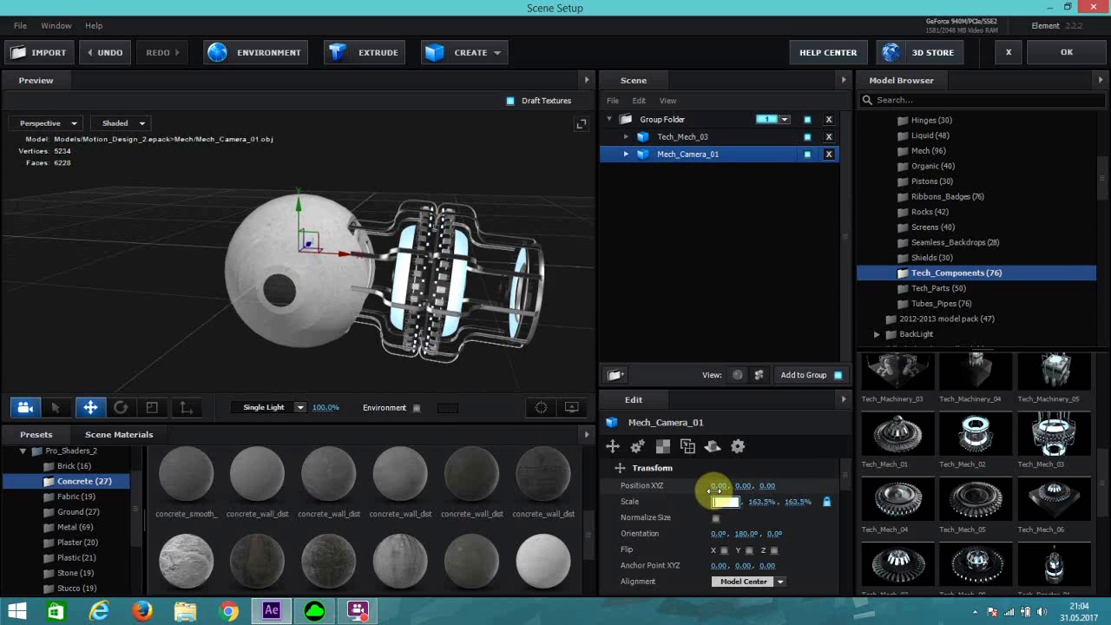
pyautogui.write('200')
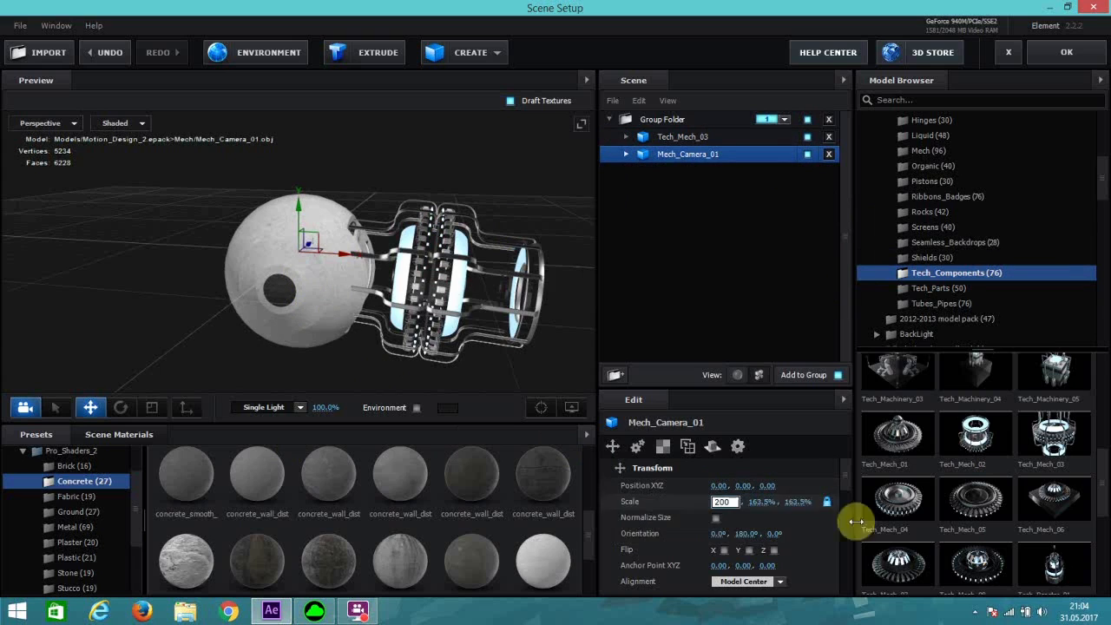
pyautogui.press('Return')
pyautogui.moveTo(336, 254); pyautogui.dragTo(302, 251)
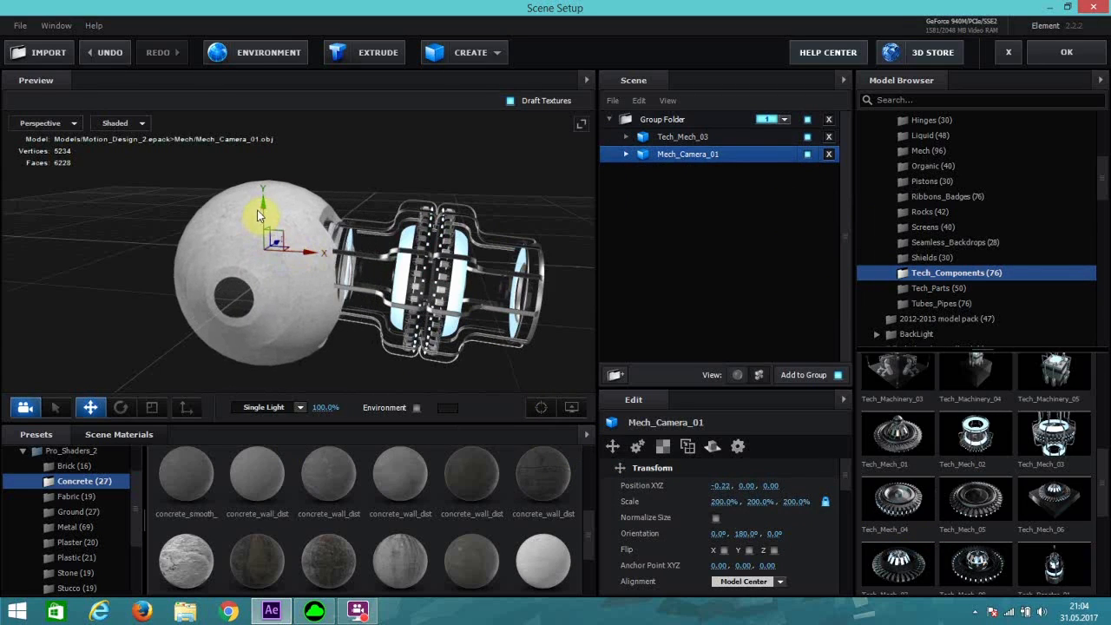
# Step: Raise the Mech_Camera_01 sphere to about Y 0.02, and shrink Tech_Mech_03 to 42.5% against it at about X 0.63, Y -0.14
pyautogui.moveTo(262, 206); pyautogui.dragTo(262, 202)
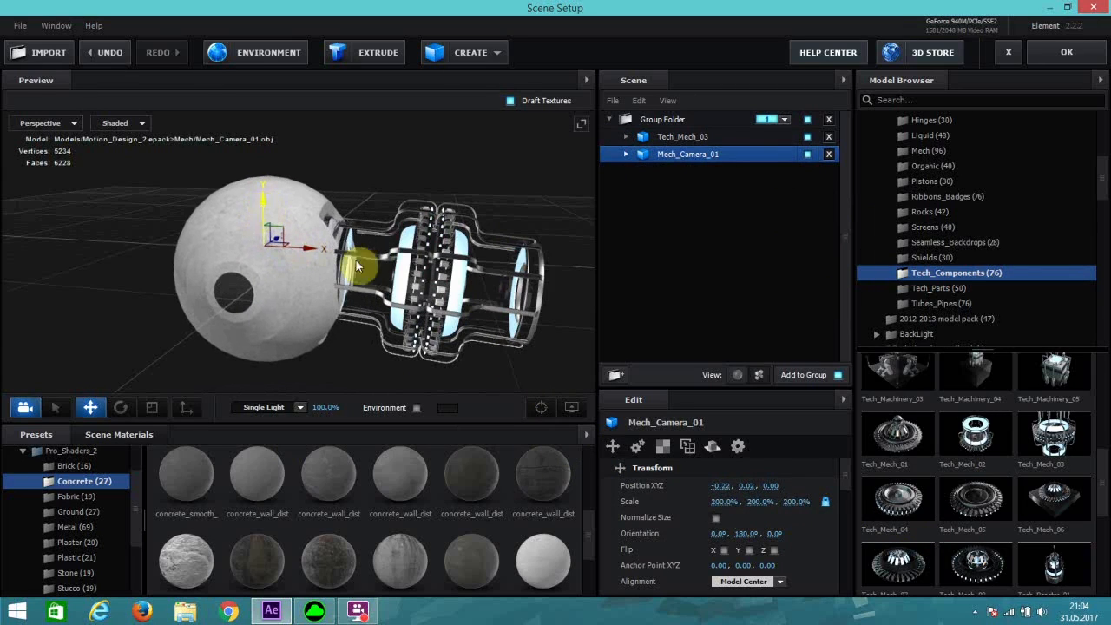
pyautogui.click(676, 139)
pyautogui.moveTo(729, 503); pyautogui.dragTo(700, 502)
pyautogui.moveTo(436, 362); pyautogui.dragTo(422, 234)
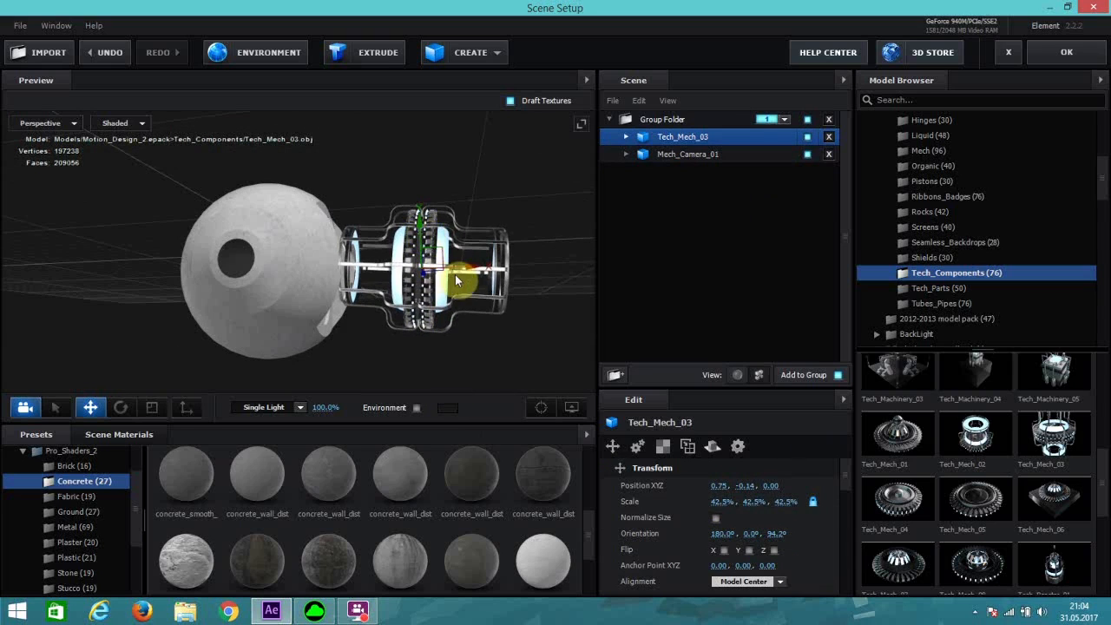
pyautogui.moveTo(469, 271); pyautogui.dragTo(448, 272)
pyautogui.scroll(-2, 456, 310)
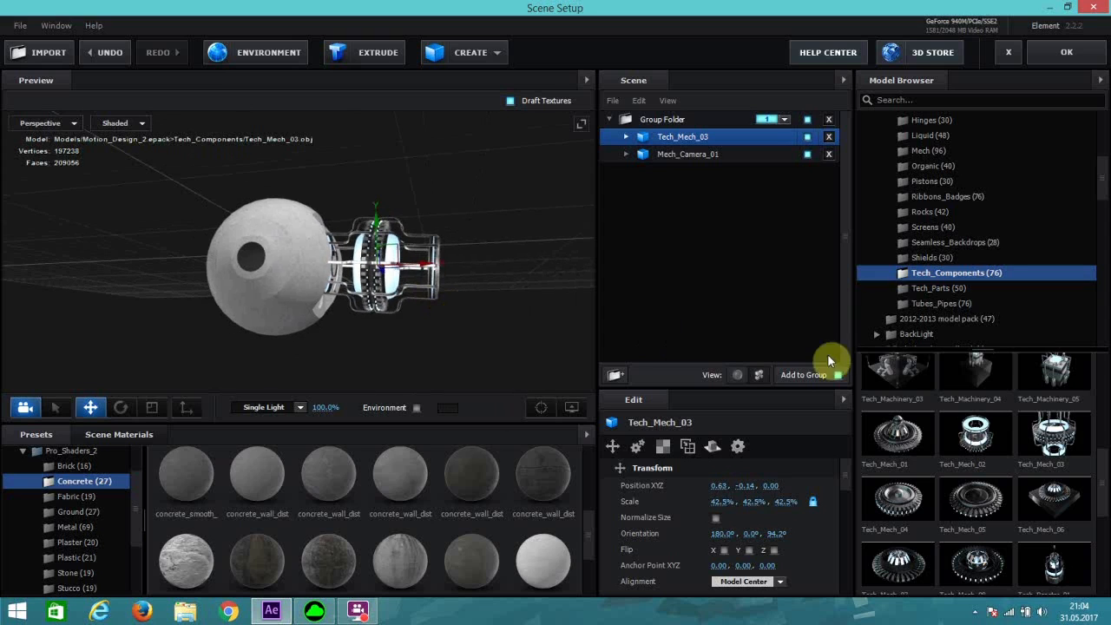
# Step: Add the Tech_Machinery_01 model from the Tech_Components folder and set its uniform scale to 20%
pyautogui.scroll(-2, 949, 503)
pyautogui.scroll(-5, 949, 503)
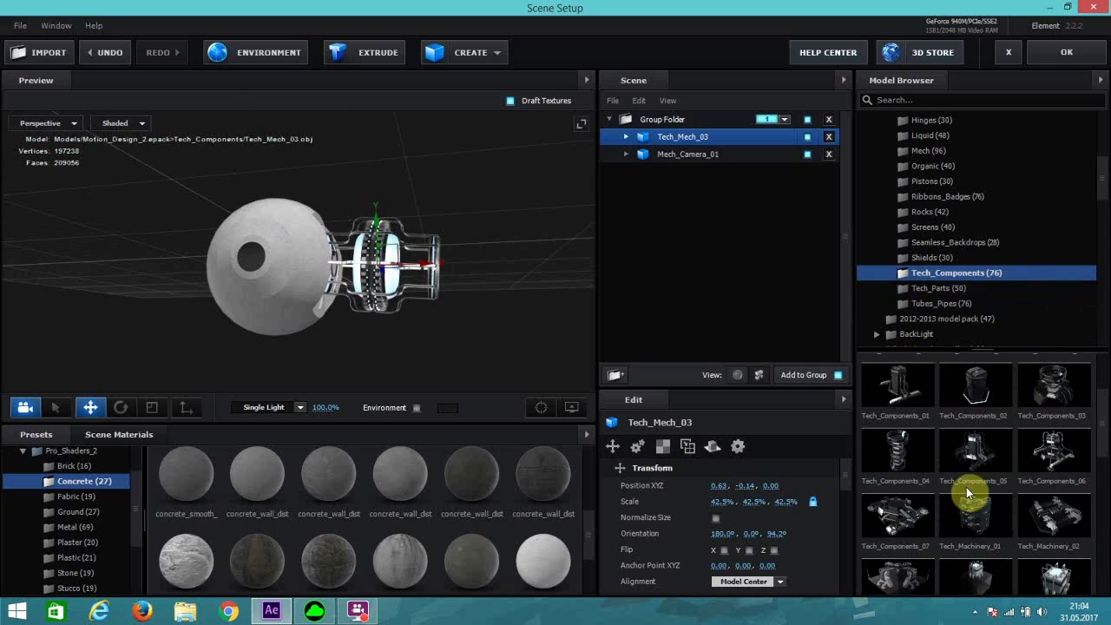
pyautogui.click(977, 533)
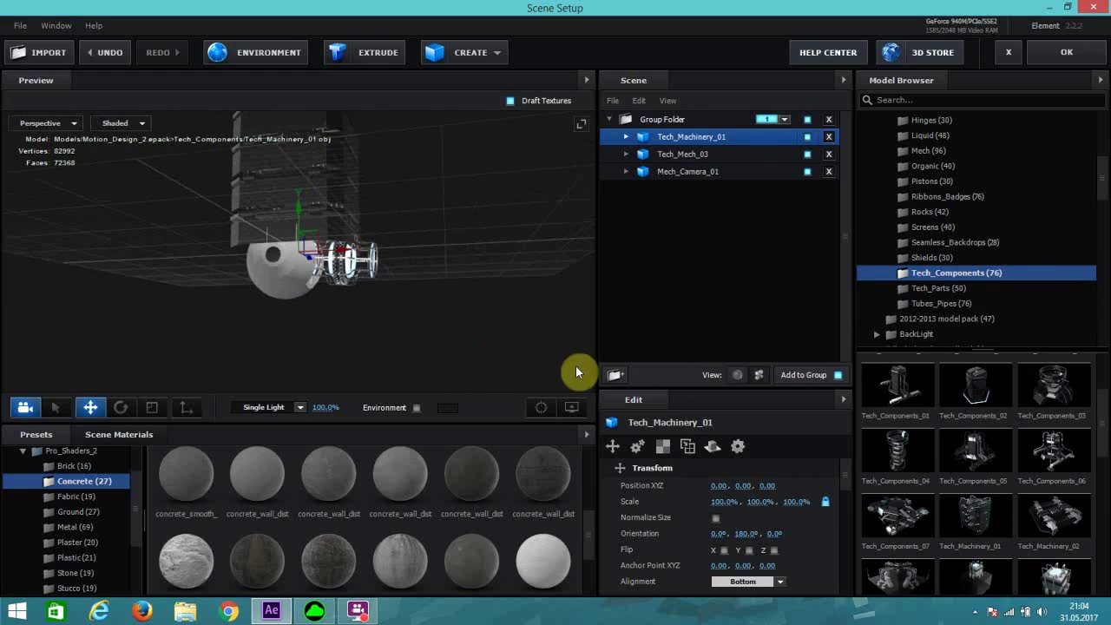
pyautogui.moveTo(720, 501); pyautogui.dragTo(669, 497)
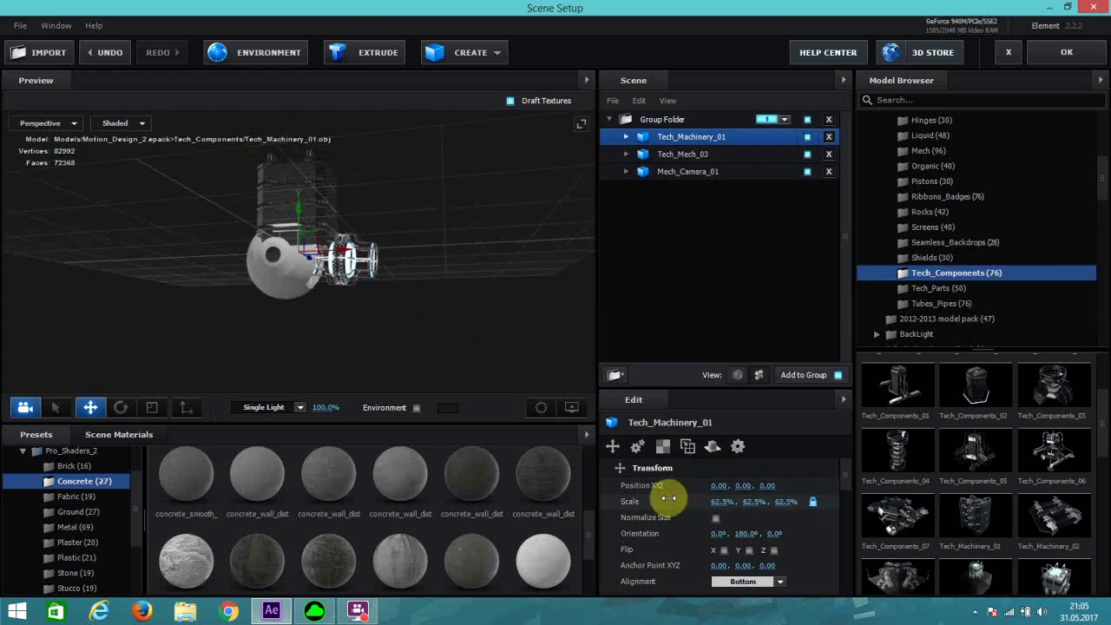
pyautogui.press('BackSpace')
pyautogui.write('50')
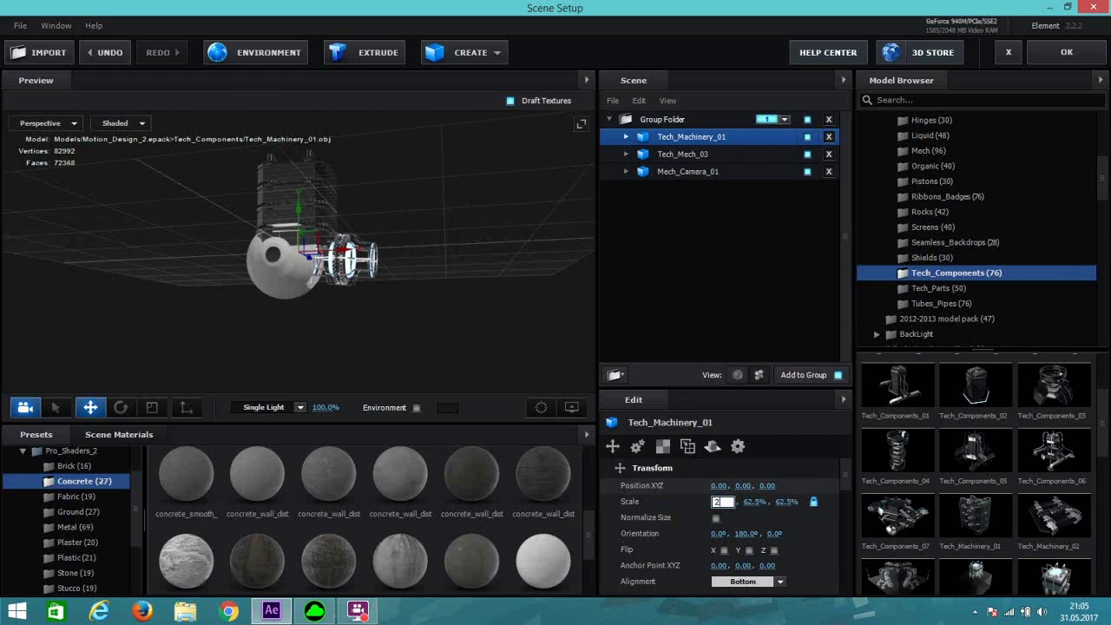
pyautogui.click(686, 446)
pyautogui.scroll(4, 286, 327)
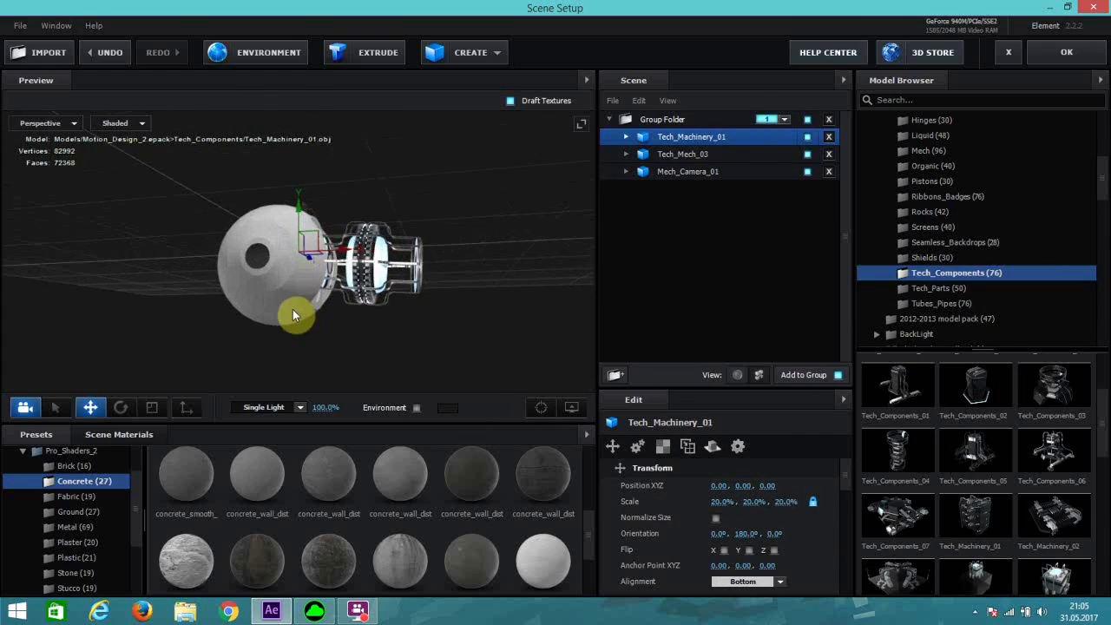
# Step: Move Tech_Machinery_01 toward the far end of Tech_Mech_03 at about X 1.04 and set its uniform scale to 40%
pyautogui.moveTo(379, 320); pyautogui.dragTo(369, 346)
pyautogui.moveTo(352, 255); pyautogui.dragTo(479, 315)
pyautogui.click(721, 502)
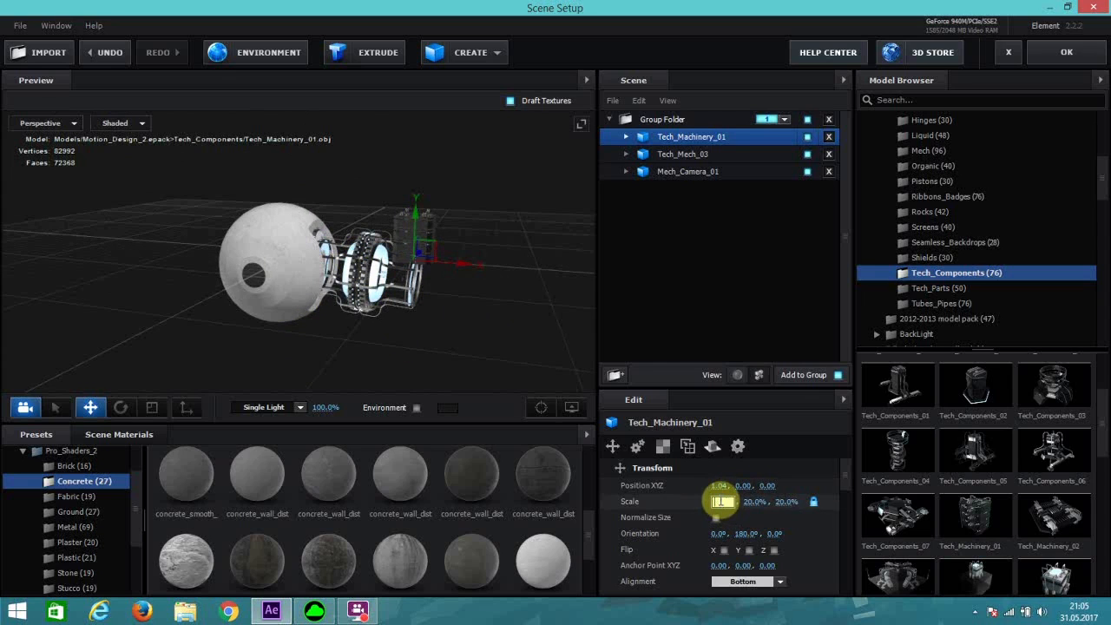
pyautogui.write('40')
pyautogui.press('Return')
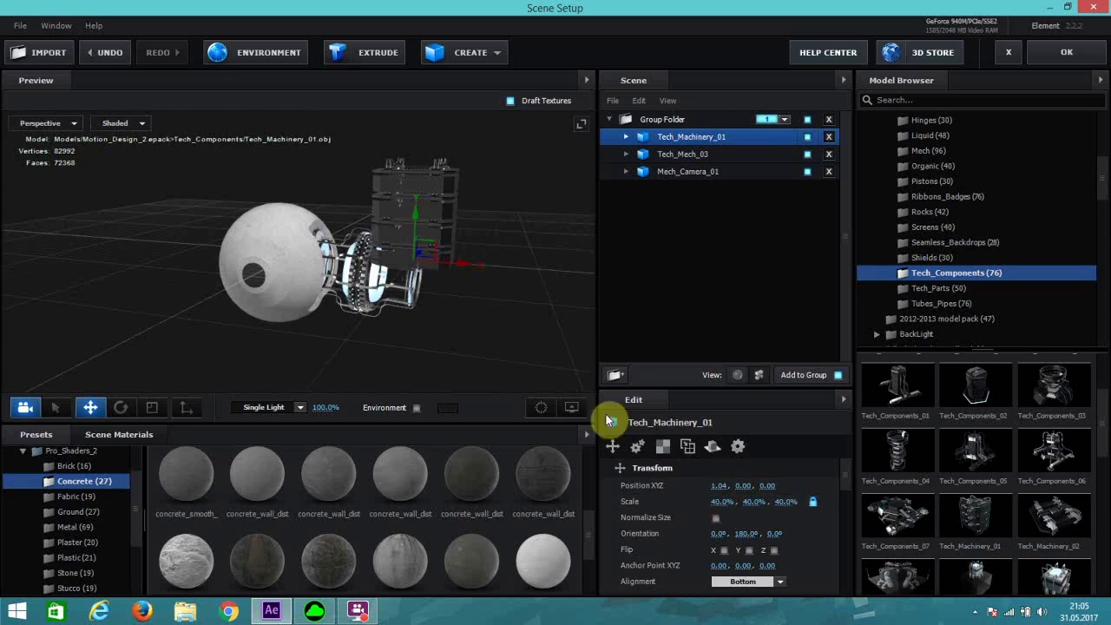
# Step: Rotate Tech_Machinery_01 onto its side to about 180°, 0°, 93.8° and move it behind Tech_Mech_03 to about X 1.54, Y -0.11
pyautogui.click(122, 405)
pyautogui.moveTo(477, 240); pyautogui.dragTo(339, 207)
pyautogui.click(90, 408)
pyautogui.moveTo(415, 212); pyautogui.dragTo(418, 221)
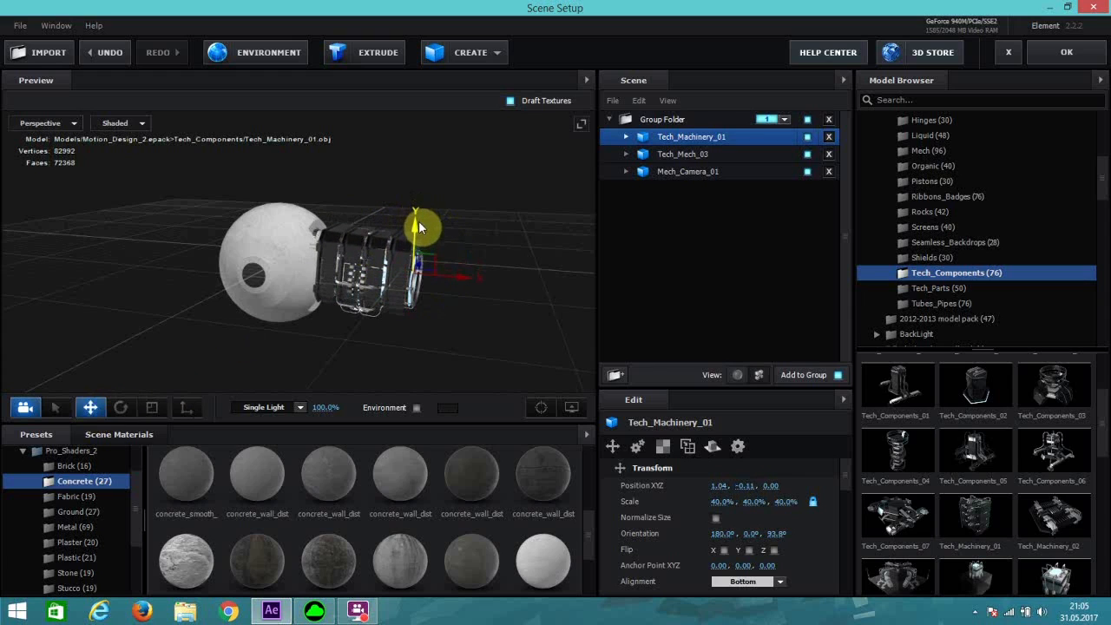
pyautogui.moveTo(460, 286); pyautogui.dragTo(527, 305)
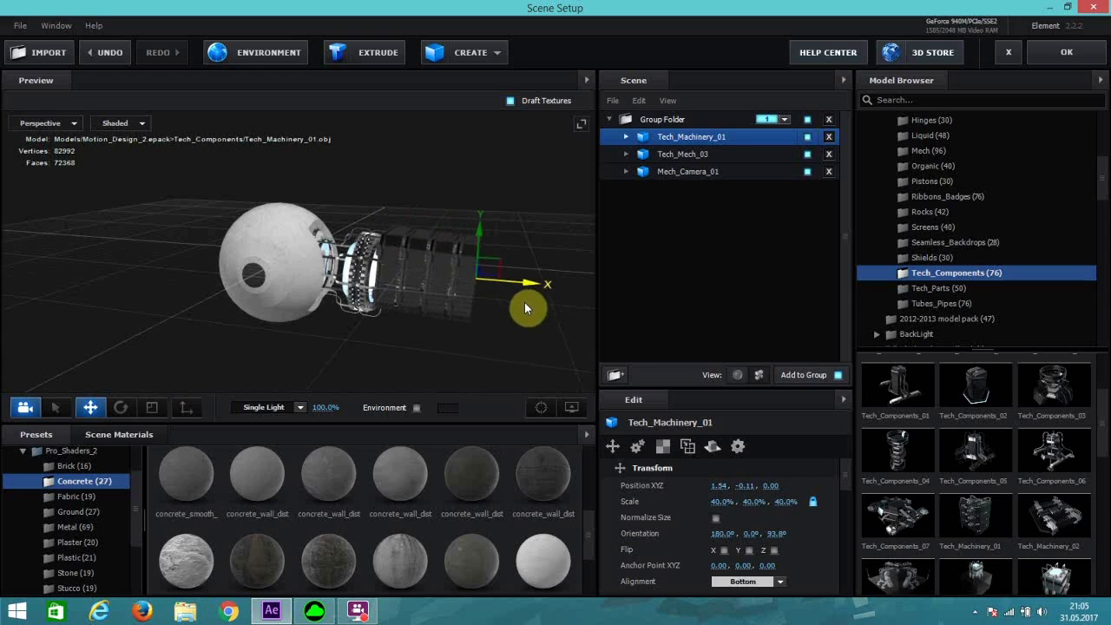
pyautogui.moveTo(483, 228); pyautogui.dragTo(474, 327)
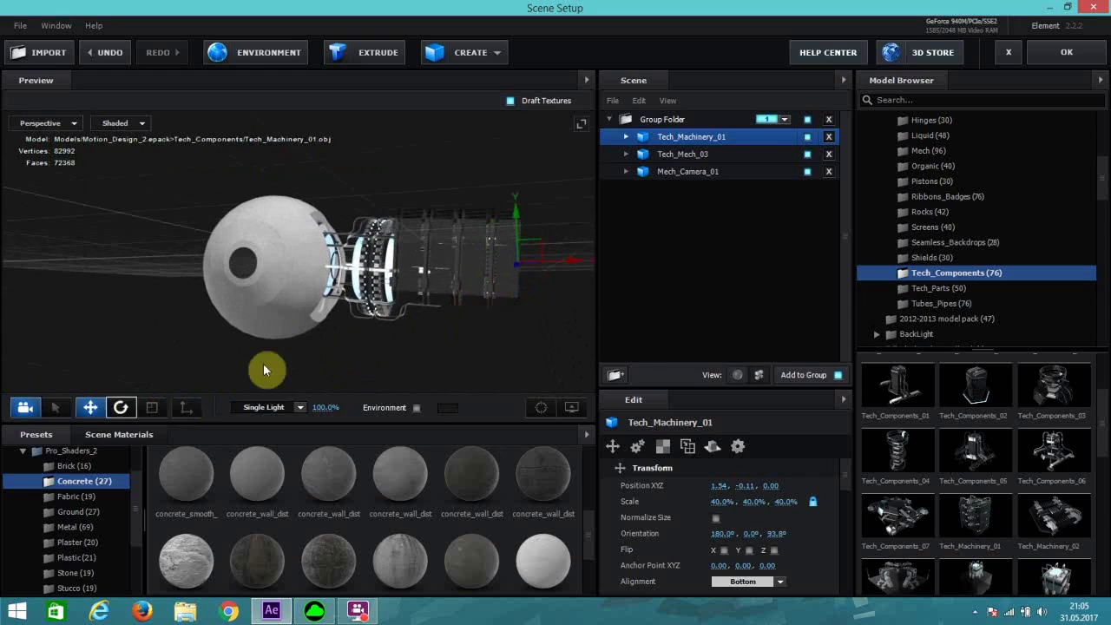
# Step: Rotate the whole Group Folder about the Z axis to about 4.6°
pyautogui.click(668, 120)
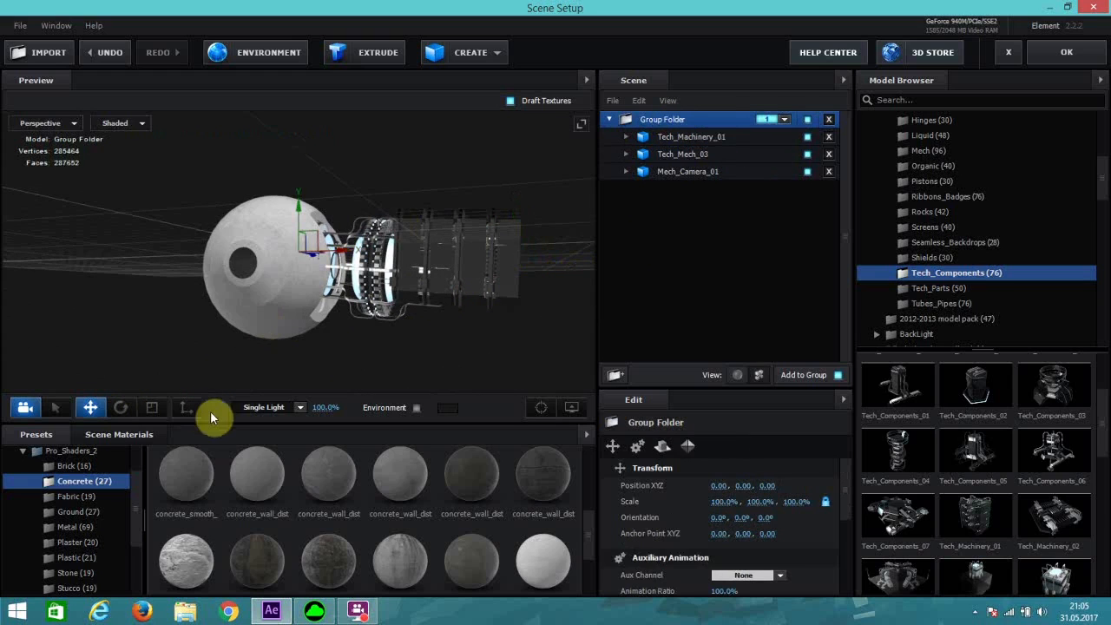
pyautogui.click(122, 408)
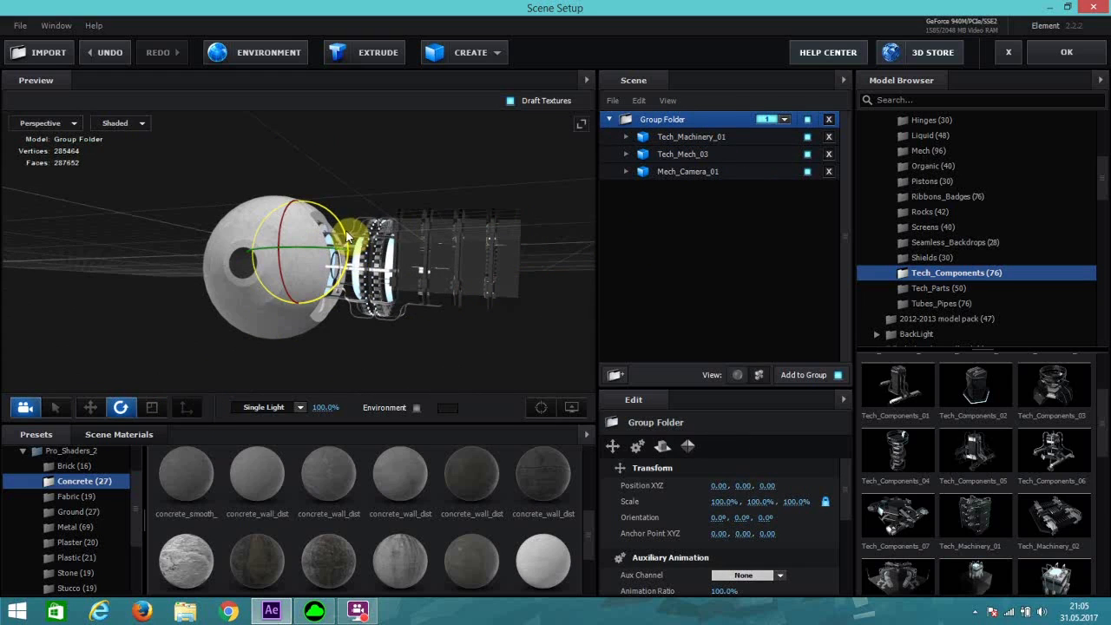
pyautogui.moveTo(347, 236); pyautogui.dragTo(351, 242)
pyautogui.moveTo(425, 323); pyautogui.dragTo(437, 280)
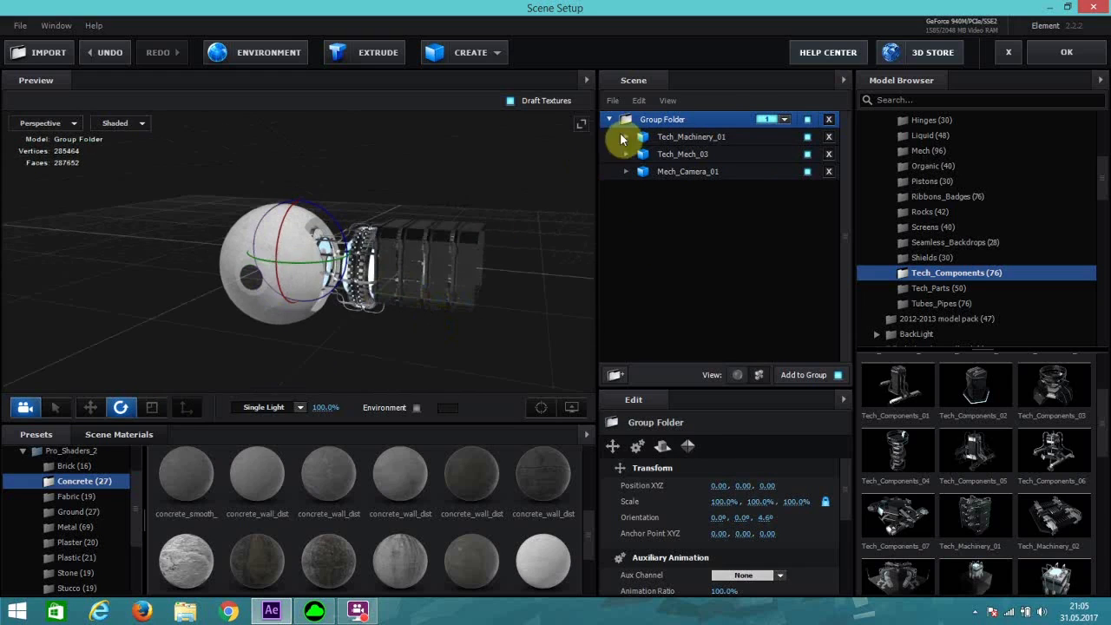
# Step: Shrink Tech_Machinery_01 to 32.5% and align it with Tech_Mech_03 at about X 1.39, Y -0.19
pyautogui.click(679, 137)
pyautogui.moveTo(414, 322); pyautogui.dragTo(95, 408)
pyautogui.click(93, 408)
pyautogui.moveTo(476, 205); pyautogui.dragTo(479, 218)
pyautogui.moveTo(410, 333); pyautogui.dragTo(451, 348)
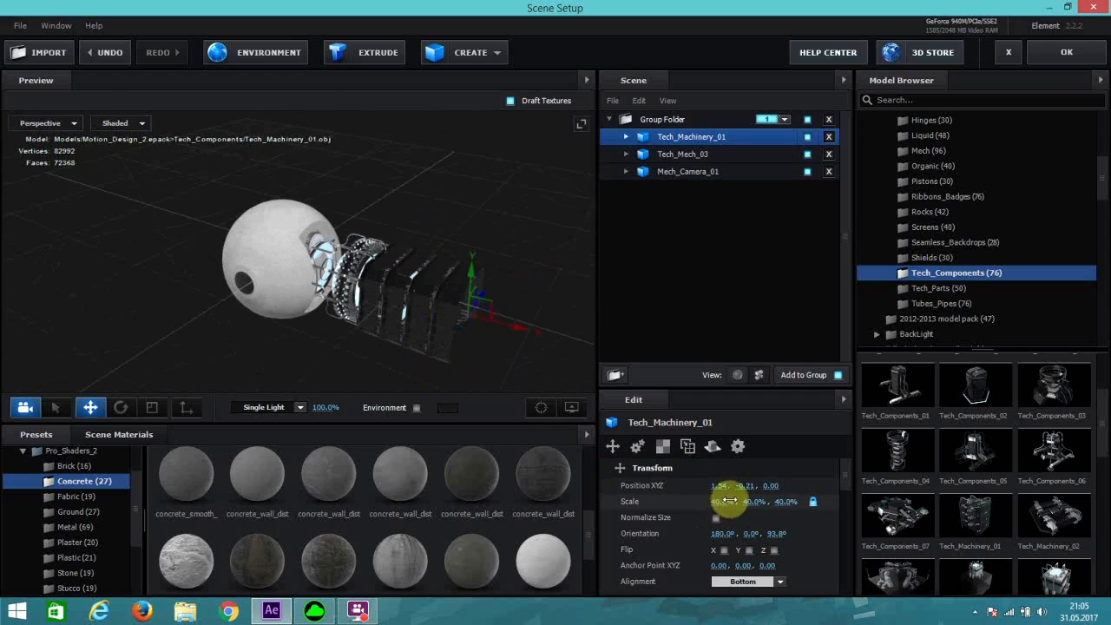
pyautogui.moveTo(722, 501); pyautogui.dragTo(719, 500)
pyautogui.moveTo(523, 333); pyautogui.dragTo(501, 276)
pyautogui.moveTo(458, 235); pyautogui.dragTo(458, 232)
pyautogui.moveTo(469, 335); pyautogui.dragTo(478, 303)
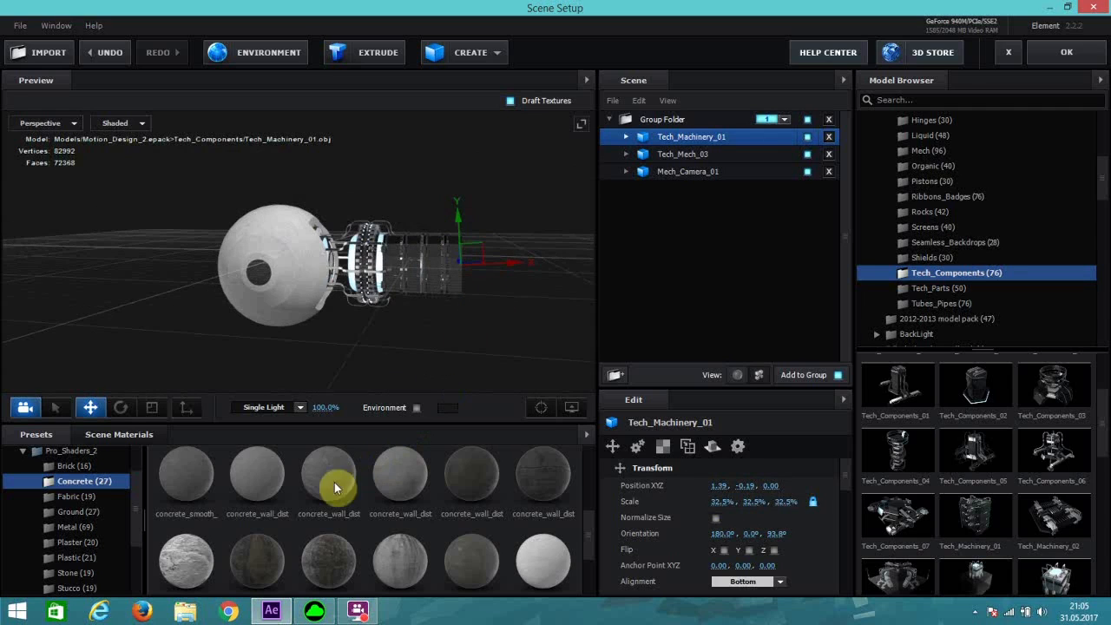
# Step: Apply a light concrete material to Tech_Machinery_01 and to the frame of Tech_Mech_03
pyautogui.moveTo(355, 469); pyautogui.dragTo(497, 563)
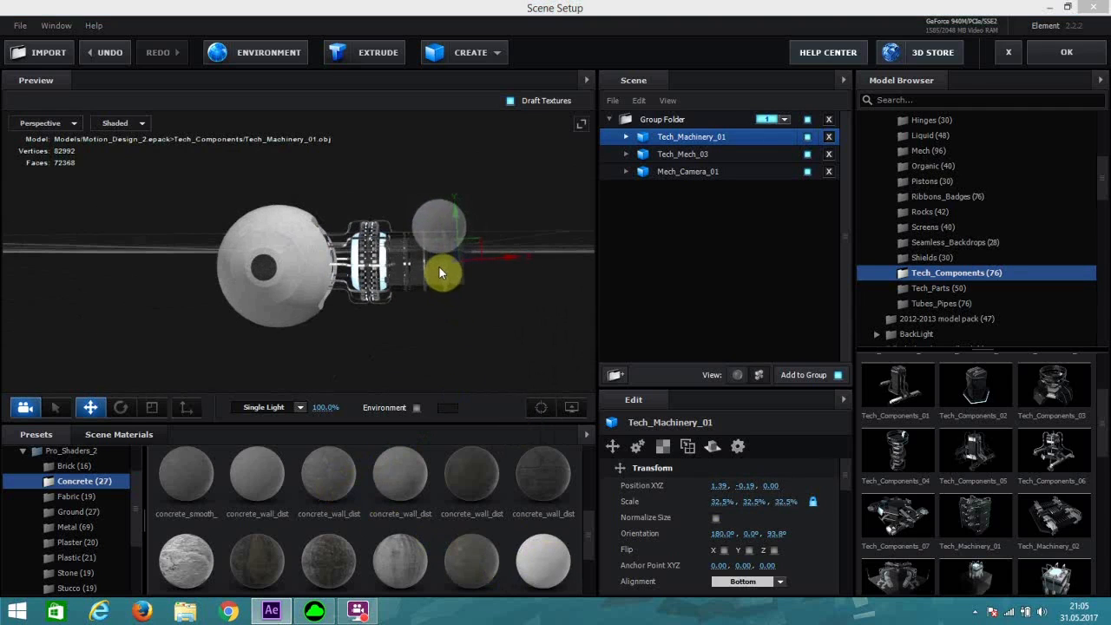
pyautogui.moveTo(439, 274); pyautogui.dragTo(528, 490)
pyautogui.scroll(3, 403, 356)
pyautogui.moveTo(535, 546); pyautogui.dragTo(374, 252)
pyautogui.scroll(-4, 499, 289)
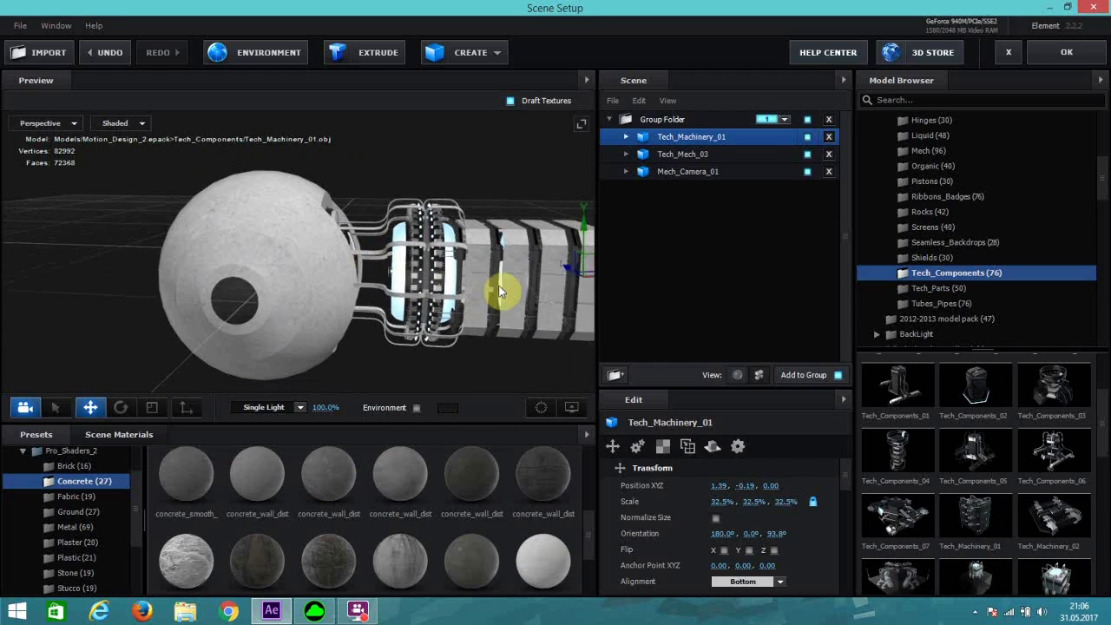
pyautogui.moveTo(475, 315)
pyautogui.mouseDown()
pyautogui.moveTo(448, 312)
pyautogui.moveTo(480, 302)
pyautogui.moveTo(466, 306)
pyautogui.mouseUp()
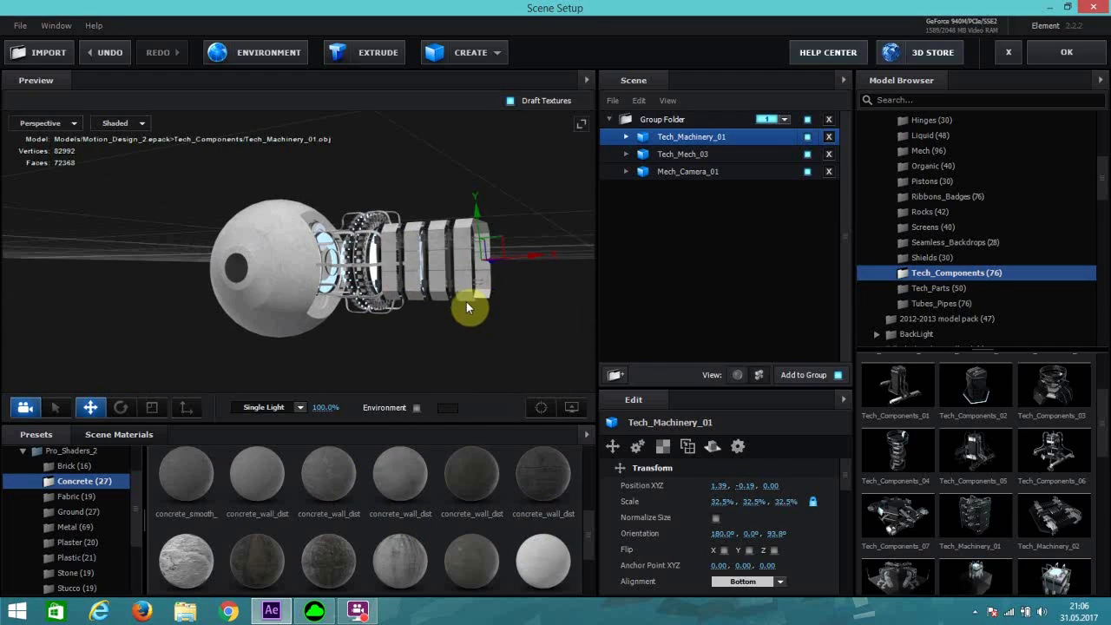
# Step: Set the Mech_Camera_01 sphere's uniform scale to 220% and shift it to about X -0.20
pyautogui.click(704, 174)
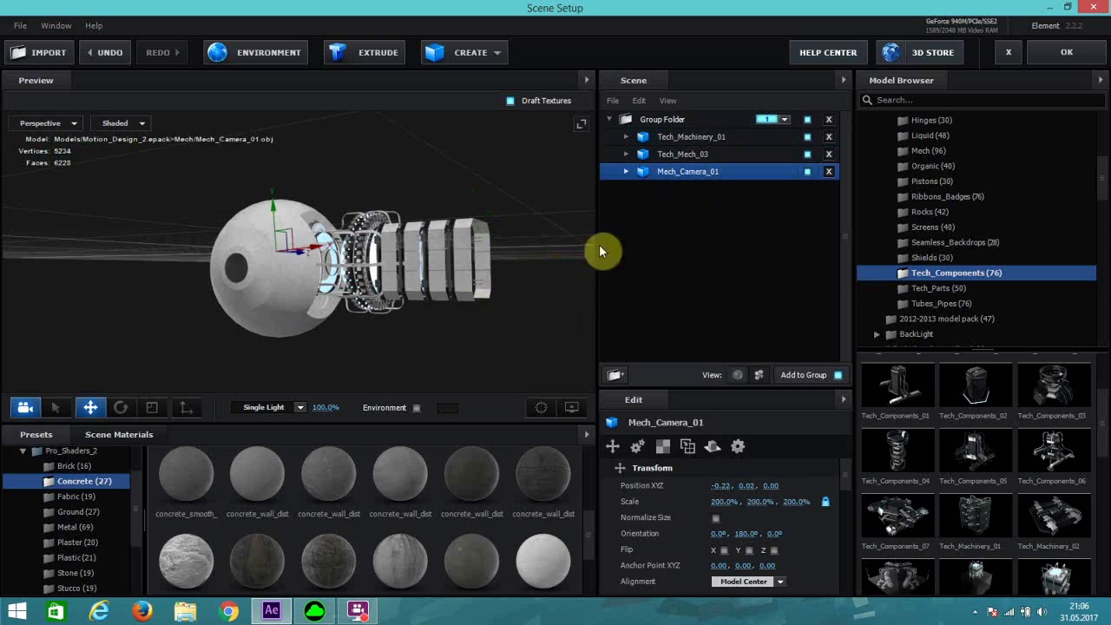
pyautogui.click(723, 501)
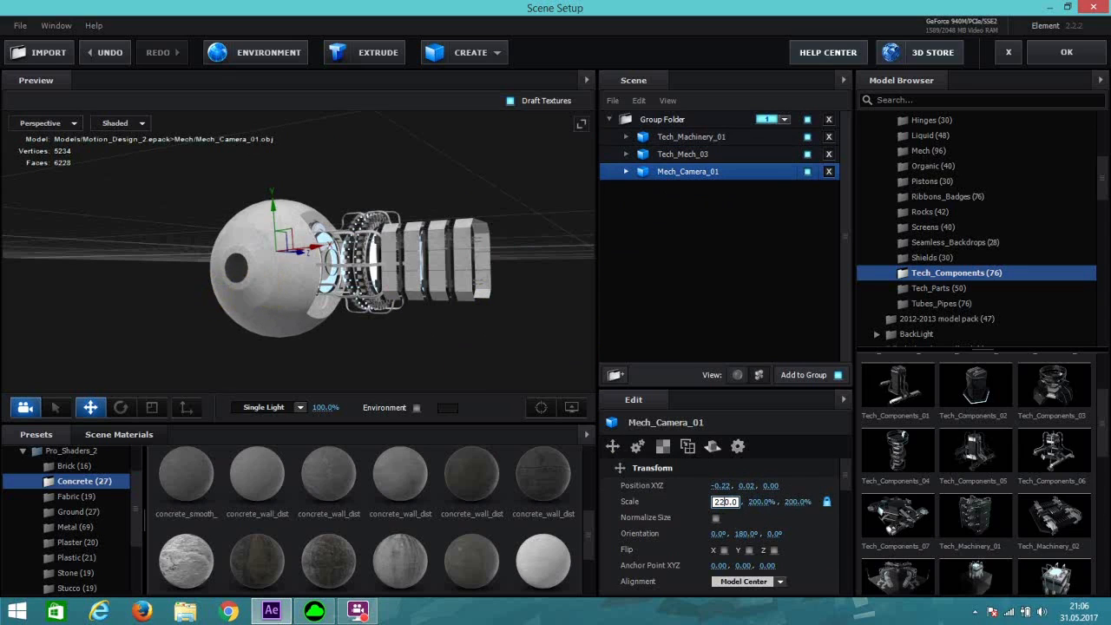
pyautogui.press('Return')
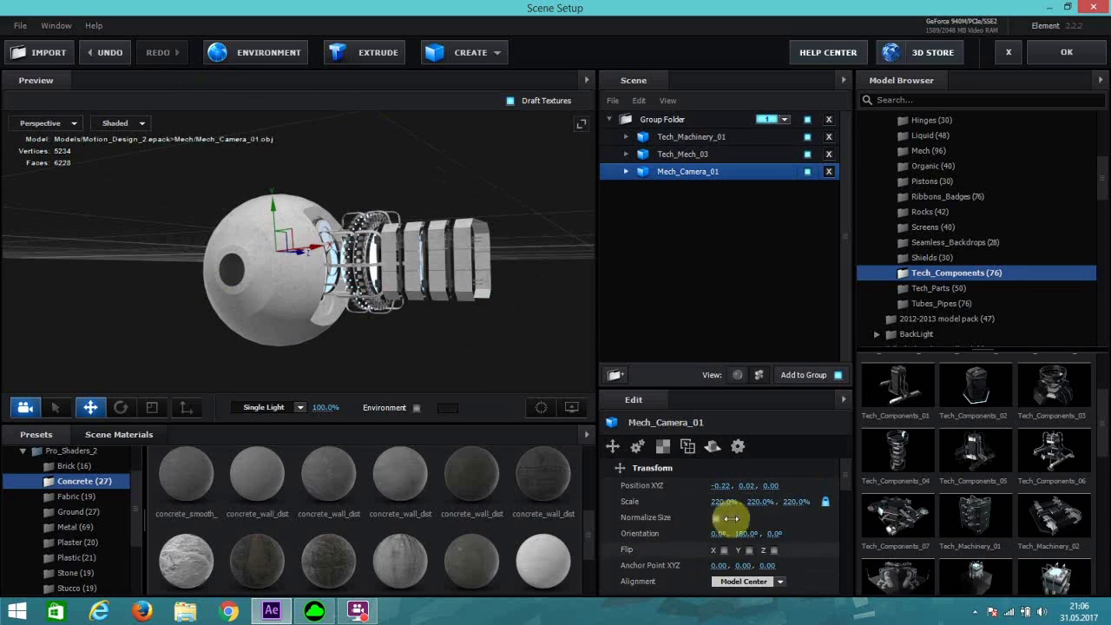
pyautogui.moveTo(421, 349); pyautogui.dragTo(434, 363)
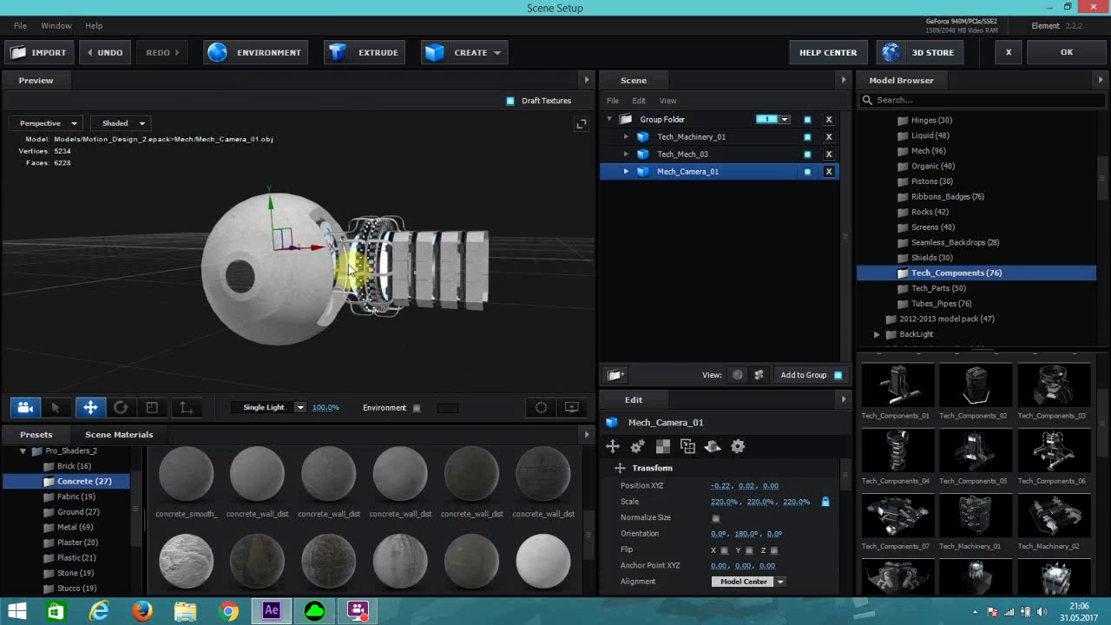
pyautogui.moveTo(324, 253)
pyautogui.mouseDown()
pyautogui.moveTo(311, 252)
pyautogui.moveTo(327, 256)
pyautogui.mouseUp()
pyautogui.moveTo(361, 306); pyautogui.dragTo(369, 326)
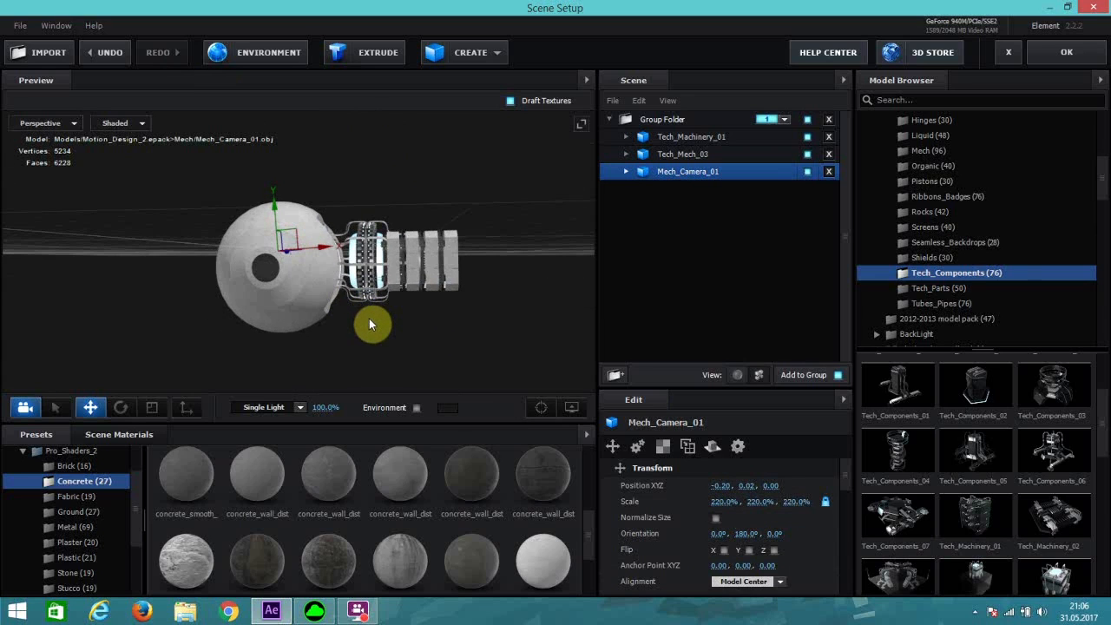
# Step: Duplicate the Mech_Camera_01 sphere, moving the copy to the far end of the machinery at about X 1.47 with a uniform scale of 100%
pyautogui.hotkey('ctrl', 'd')
pyautogui.moveTo(335, 248); pyautogui.dragTo(528, 296)
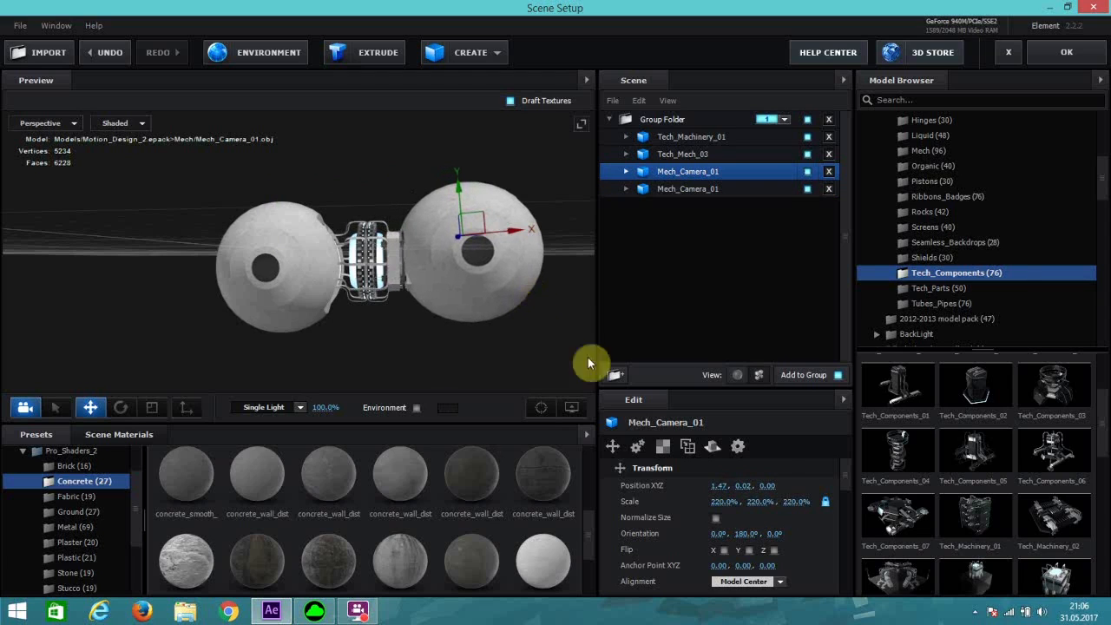
pyautogui.click(715, 501)
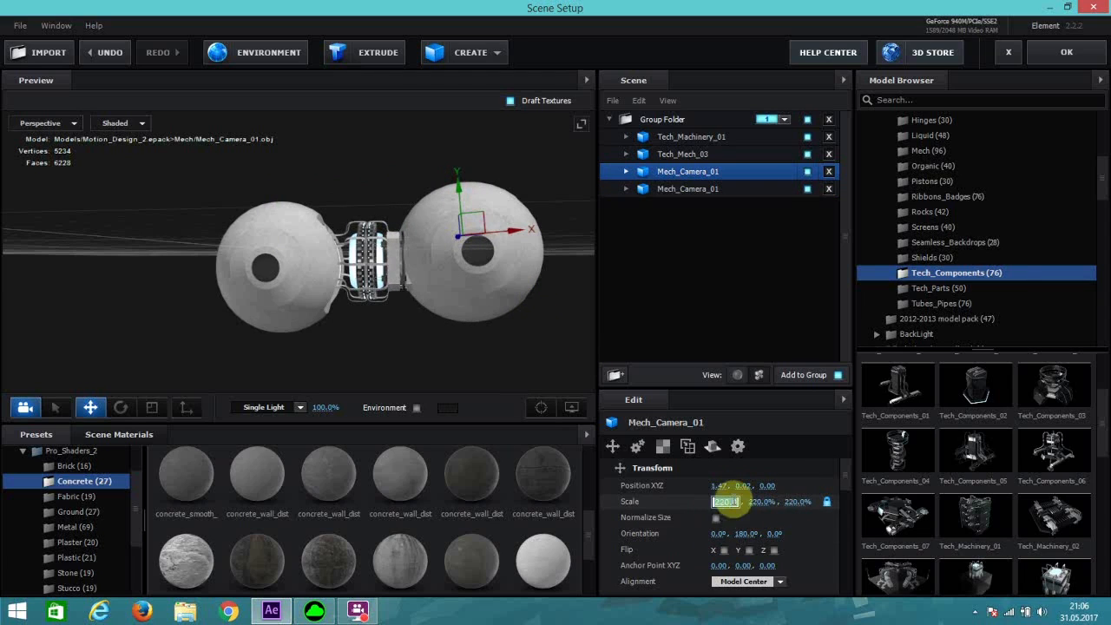
pyautogui.write('10')
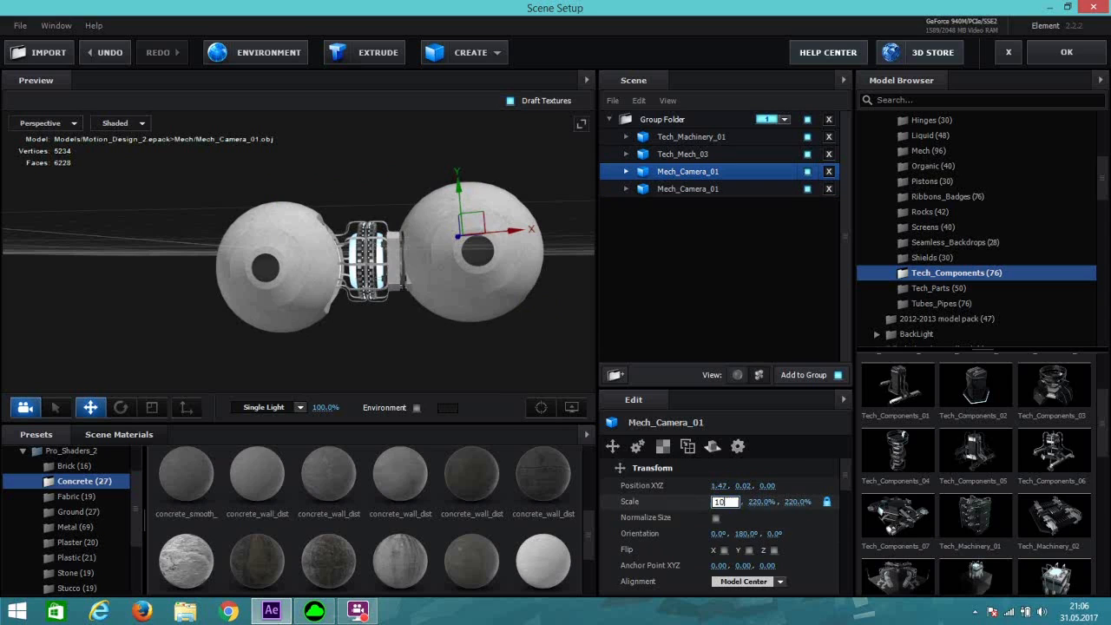
pyautogui.write('0')
pyautogui.press('Return')
# Step: Try the copied sphere at 150% uniform scale and settle on 120%
pyautogui.moveTo(502, 336); pyautogui.dragTo(462, 299)
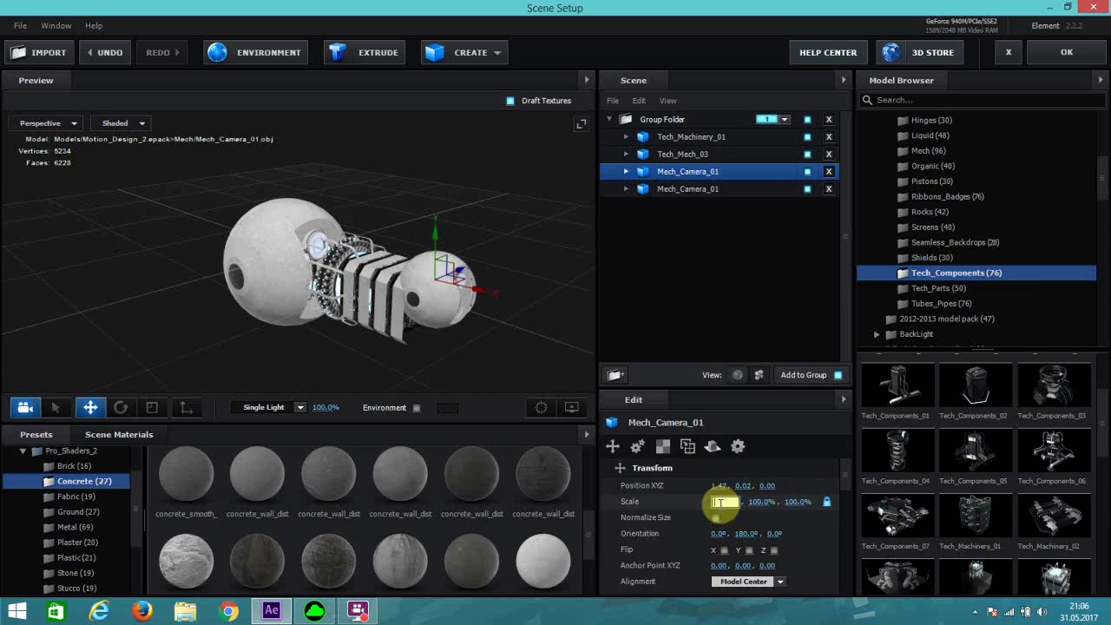
pyautogui.write('1')
pyautogui.press('Return')
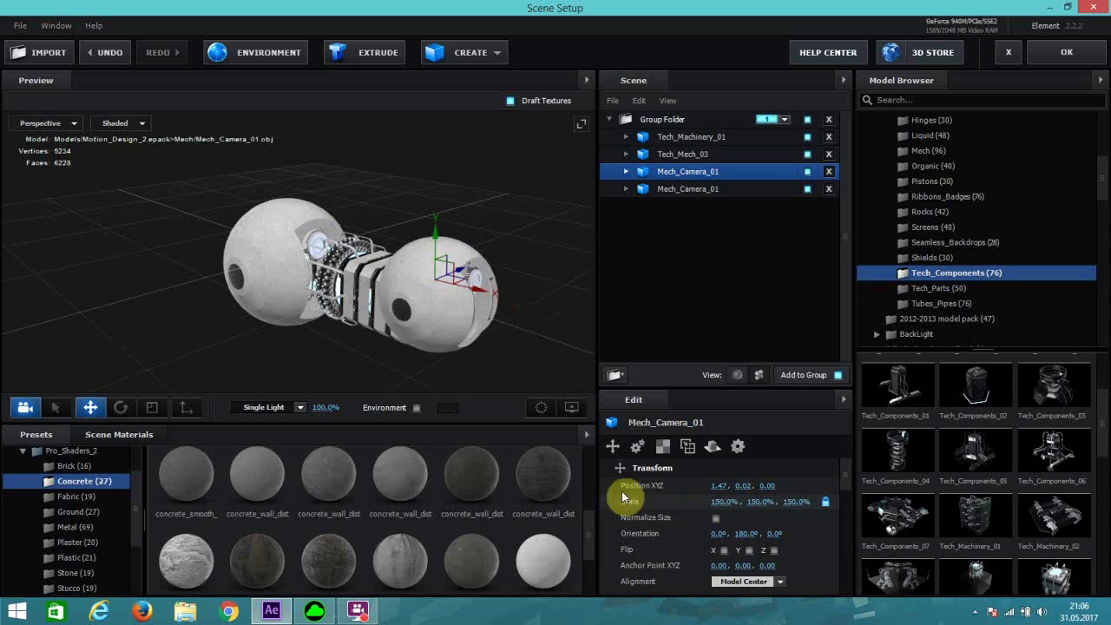
pyautogui.moveTo(439, 350); pyautogui.dragTo(475, 340)
pyautogui.click(721, 502)
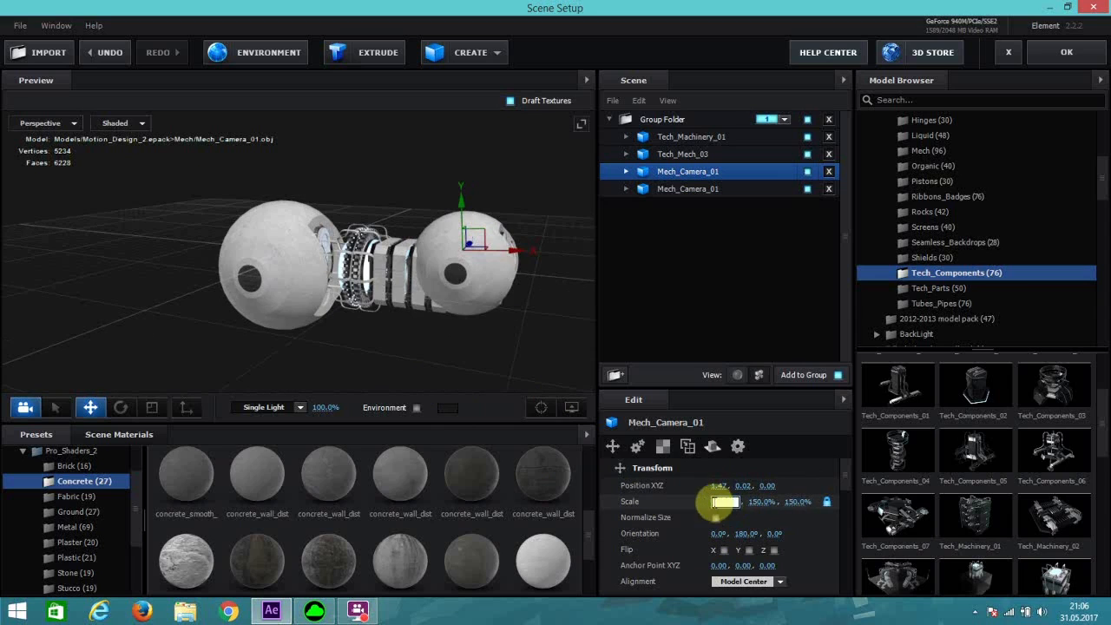
pyautogui.write('120')
pyautogui.press('Return')
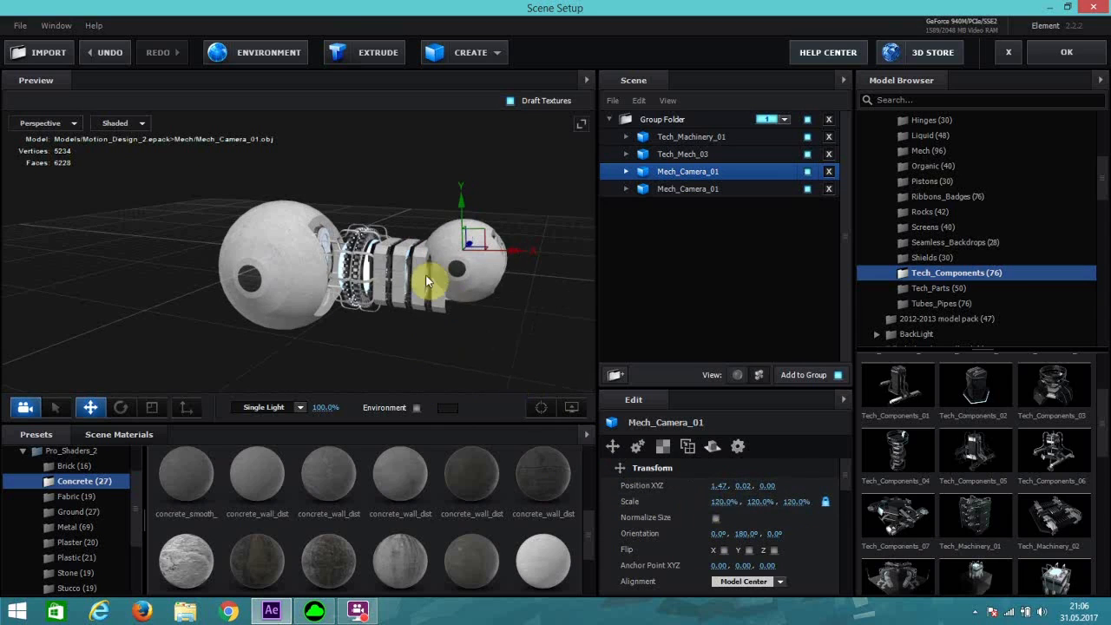
# Step: Center the copied sphere on the end of Tech_Machinery_01 at about Y -0.08, Z -0.06
pyautogui.moveTo(426, 278); pyautogui.dragTo(441, 322)
pyautogui.moveTo(472, 269); pyautogui.dragTo(471, 277)
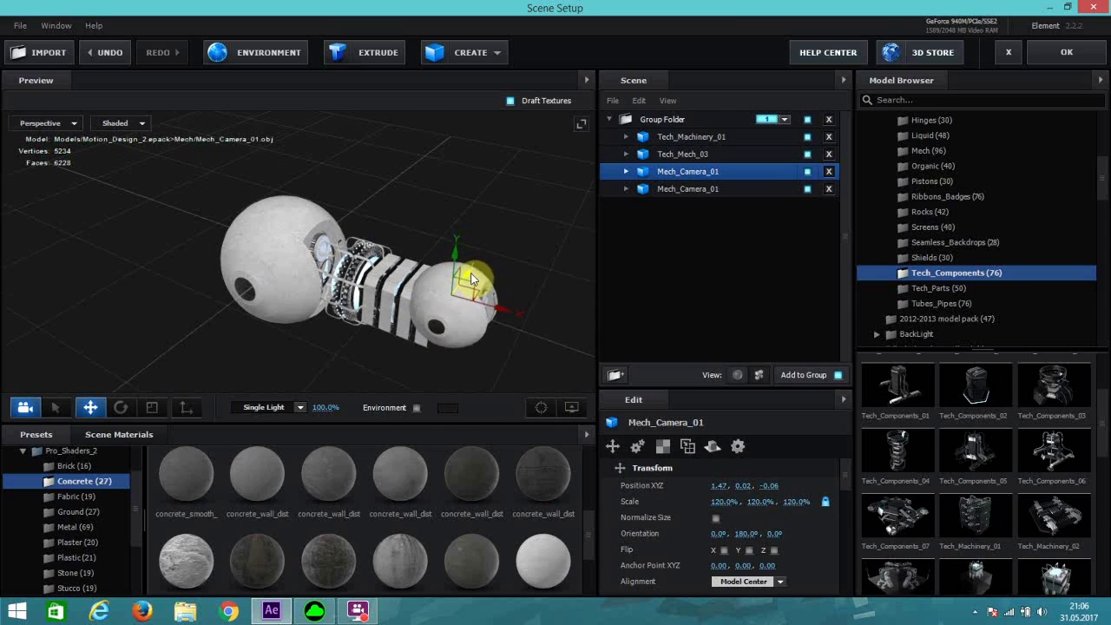
pyautogui.moveTo(431, 320); pyautogui.dragTo(450, 226)
pyautogui.moveTo(447, 184); pyautogui.dragTo(449, 199)
pyautogui.moveTo(451, 250)
pyautogui.mouseDown()
pyautogui.moveTo(439, 351)
pyautogui.moveTo(447, 247)
pyautogui.mouseUp()
pyautogui.moveTo(318, 321); pyautogui.dragTo(282, 330)
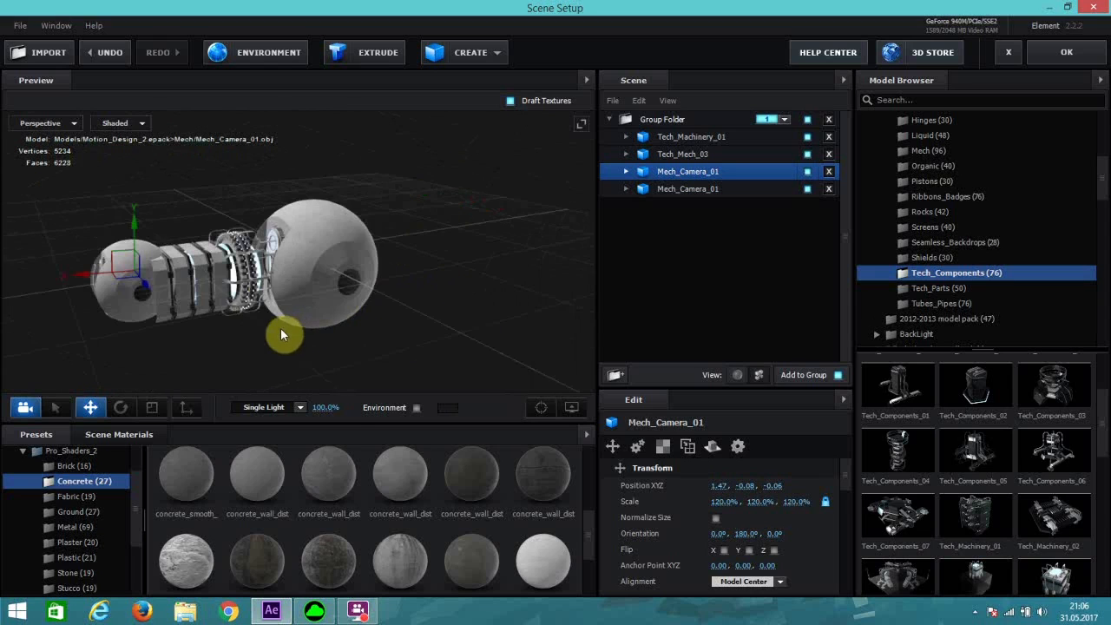
# Step: Lower the small copied sphere to about Y -0.12 and rotate it to an orientation of about 180°, 0°, 173.2°
pyautogui.moveTo(119, 229)
pyautogui.mouseDown()
pyautogui.moveTo(139, 233)
pyautogui.moveTo(132, 239)
pyautogui.mouseUp()
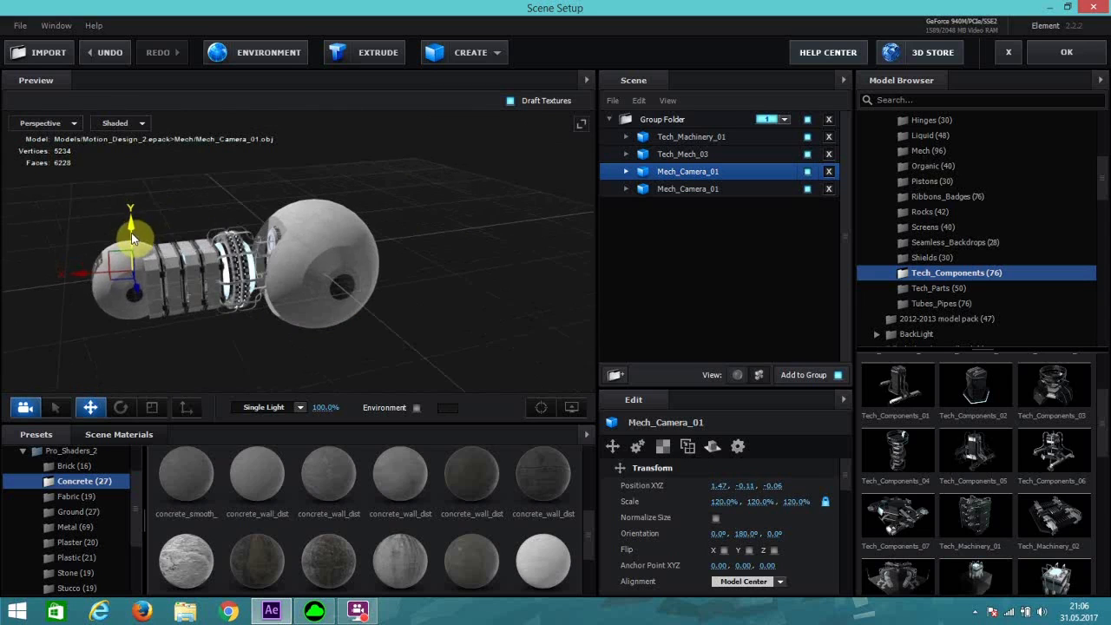
pyautogui.moveTo(159, 301); pyautogui.dragTo(181, 378)
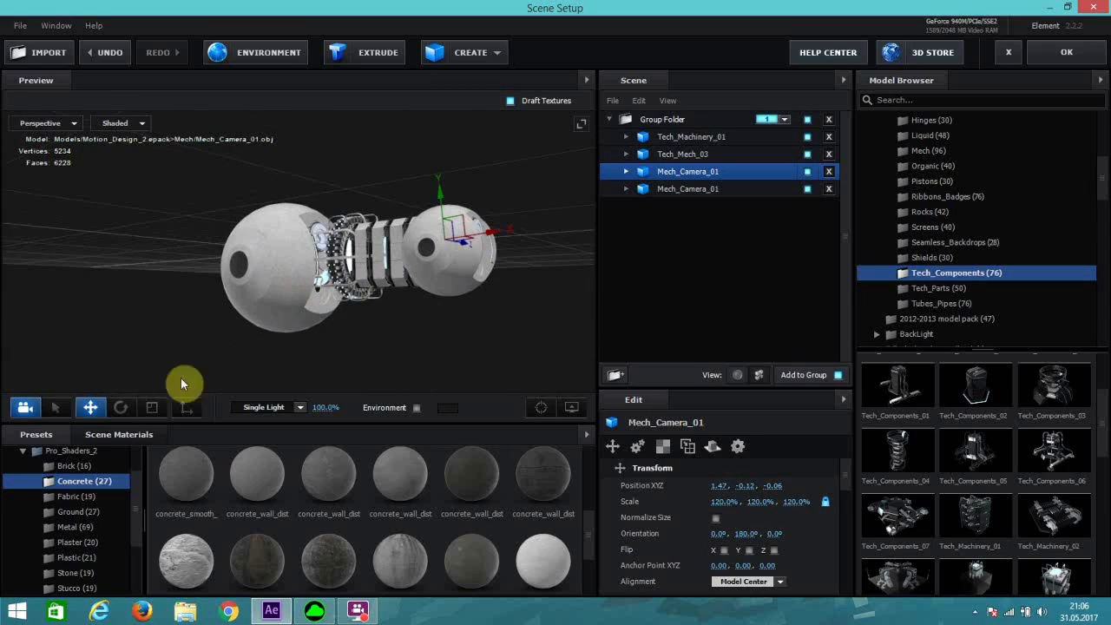
pyautogui.click(121, 408)
pyautogui.moveTo(472, 315); pyautogui.dragTo(524, 299)
pyautogui.moveTo(518, 220); pyautogui.dragTo(391, 403)
# Step: Realign the rotated small sphere with the end of the machinery at about X 1.54, Y -0.13, Z -0.02
pyautogui.click(97, 409)
pyautogui.moveTo(492, 296); pyautogui.dragTo(536, 314)
pyautogui.moveTo(501, 262); pyautogui.dragTo(502, 256)
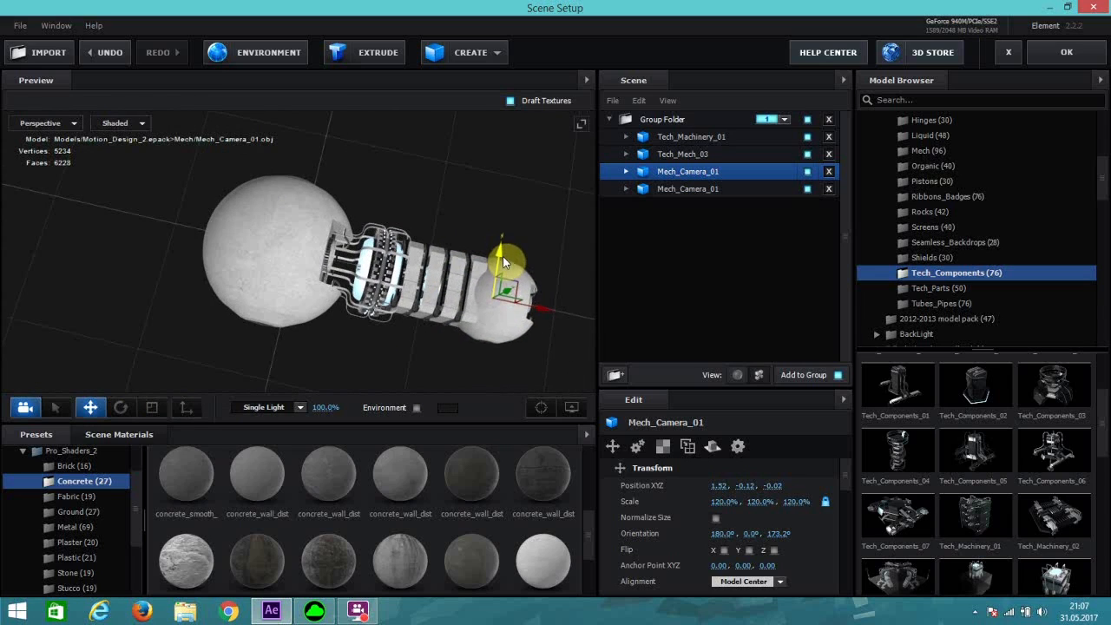
pyautogui.moveTo(538, 309); pyautogui.dragTo(466, 309)
pyautogui.moveTo(509, 258); pyautogui.dragTo(512, 249)
pyautogui.moveTo(459, 319); pyautogui.dragTo(436, 323)
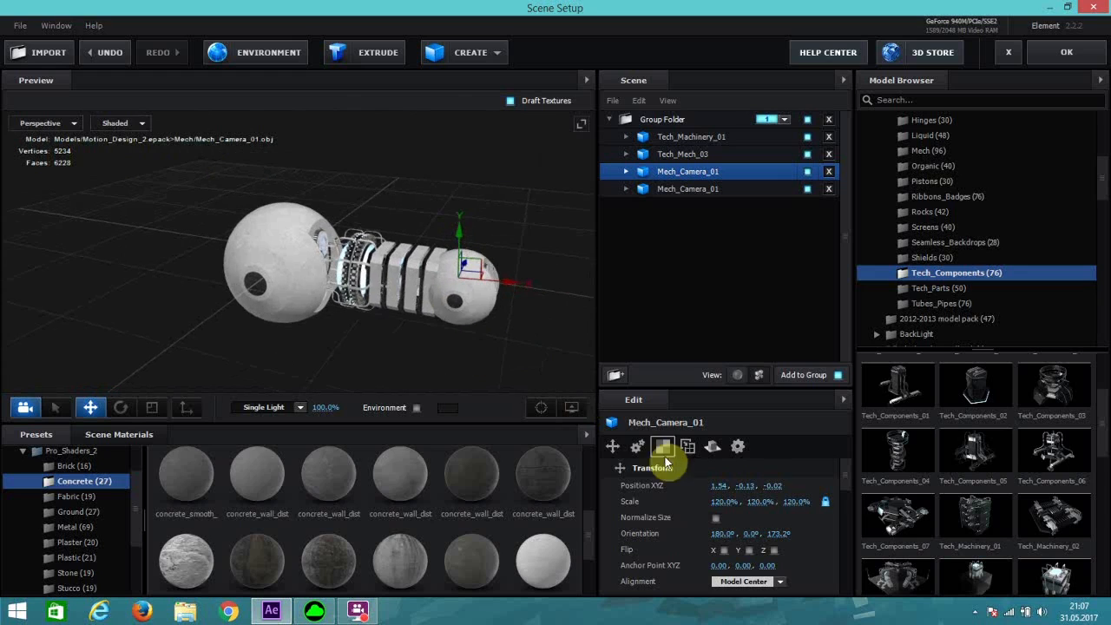
# Step: Set the small Mech_Camera_01 sphere's uniform scale to 110%
pyautogui.click(712, 501)
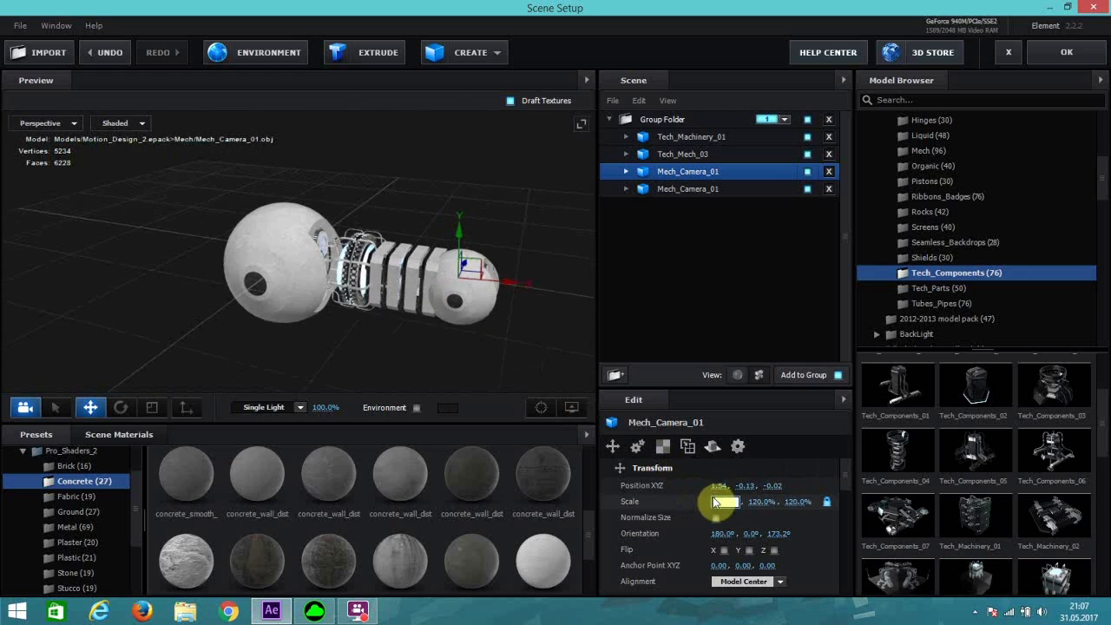
pyautogui.write('1')
pyautogui.moveTo(446, 371); pyautogui.dragTo(459, 331)
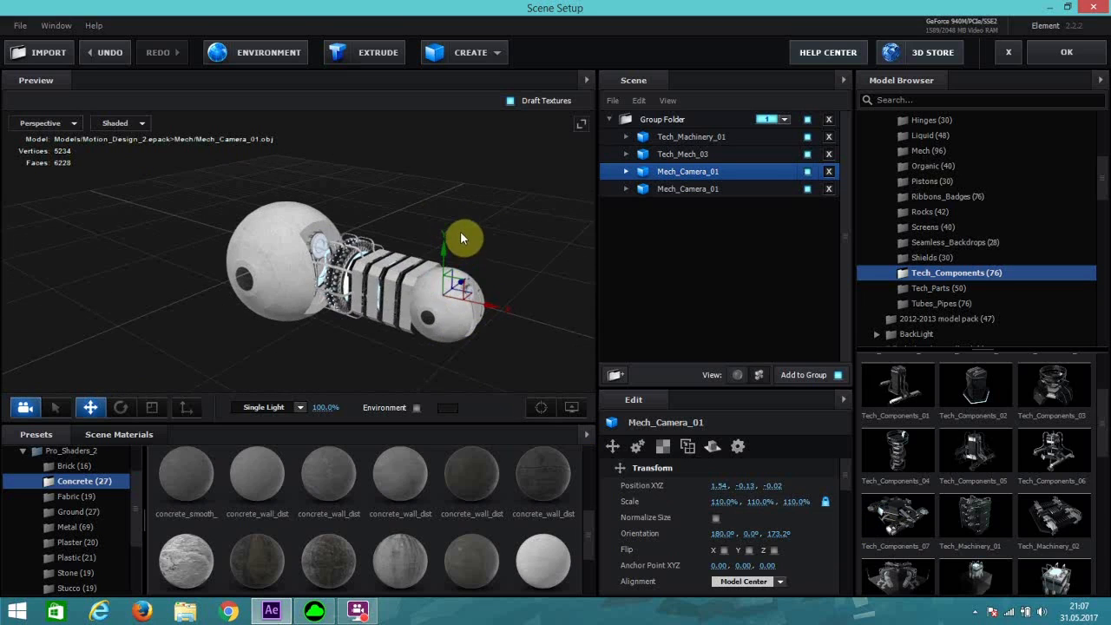
# Step: Duplicate Tech_Machinery_01 and move the copy past the small sphere to about X 2.30, Y -0.29
pyautogui.click(785, 156)
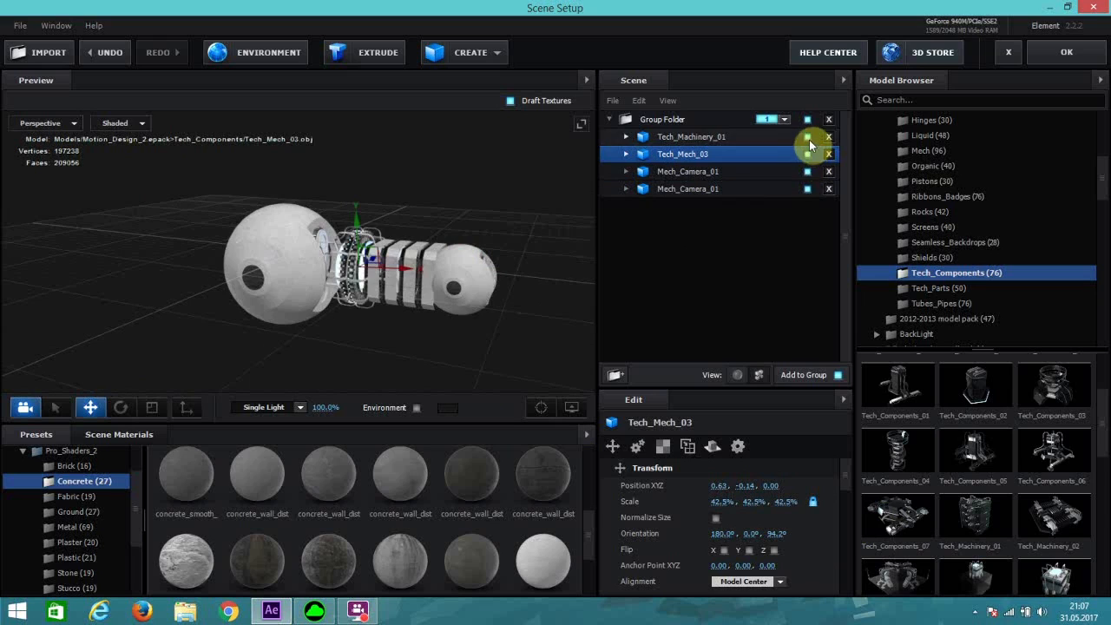
pyautogui.click(748, 137)
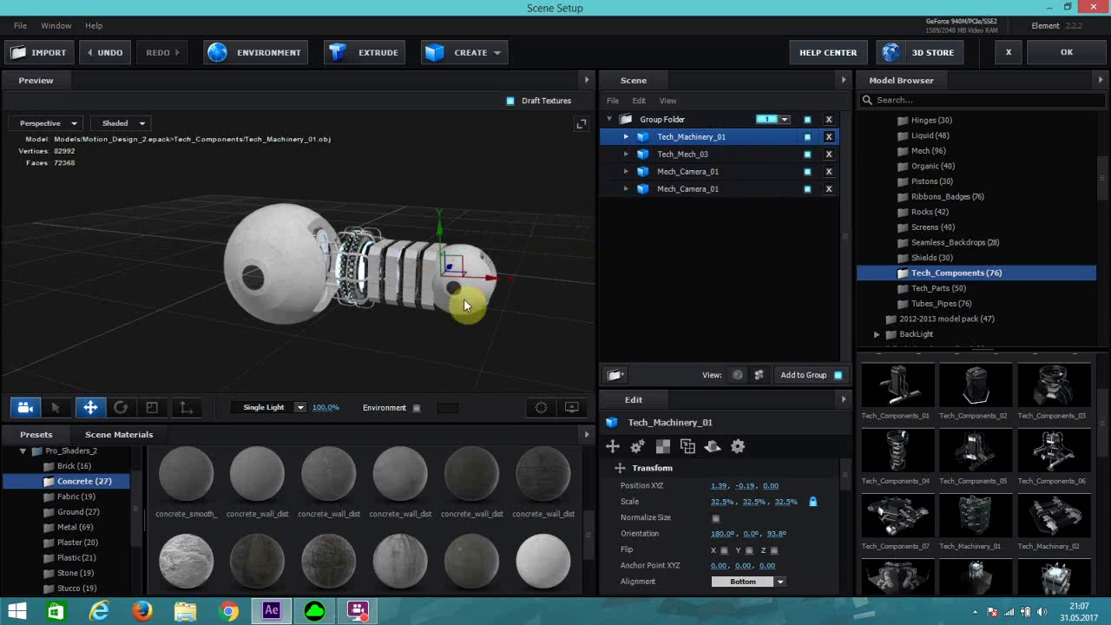
pyautogui.hotkey('ctrl', 'd')
pyautogui.moveTo(488, 285); pyautogui.dragTo(531, 291)
pyautogui.moveTo(534, 202); pyautogui.dragTo(538, 212)
pyautogui.moveTo(533, 302); pyautogui.dragTo(486, 311)
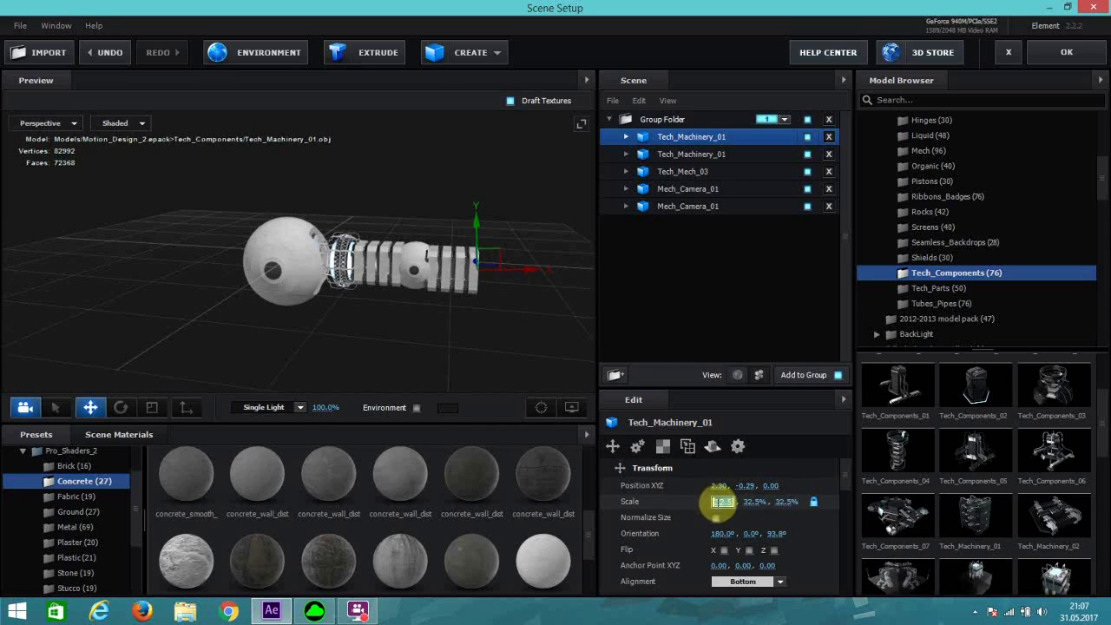
# Step: Try the machinery copy at 27% uniform scale, raise it to about Y -0.26, and settle on 29%
pyautogui.click(715, 501)
pyautogui.write('27')
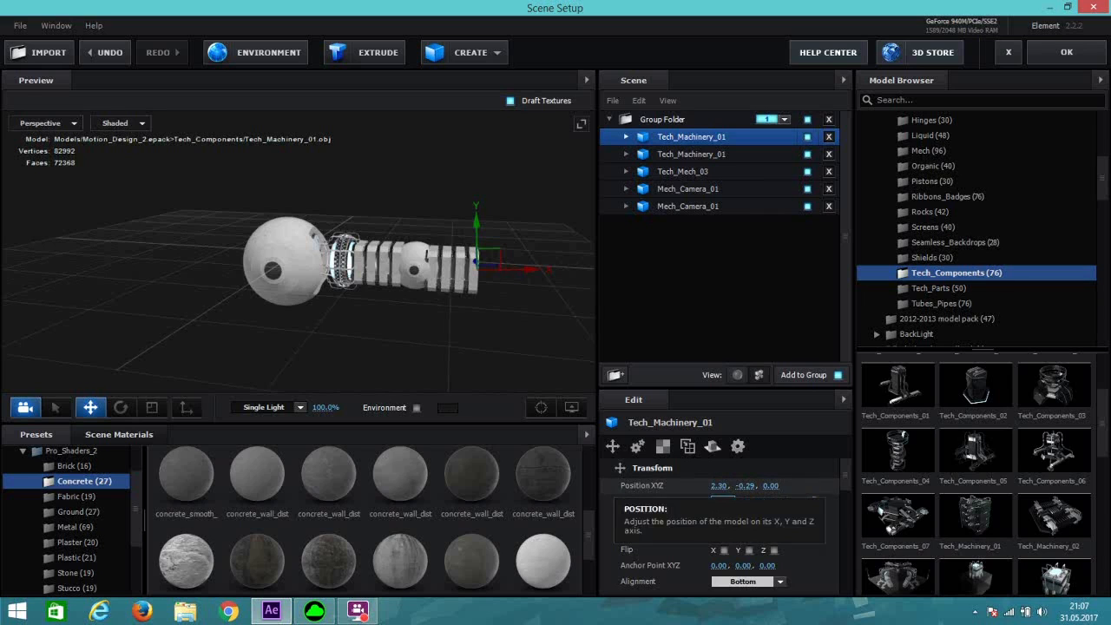
pyautogui.press('Return')
pyautogui.scroll(2, 517, 359)
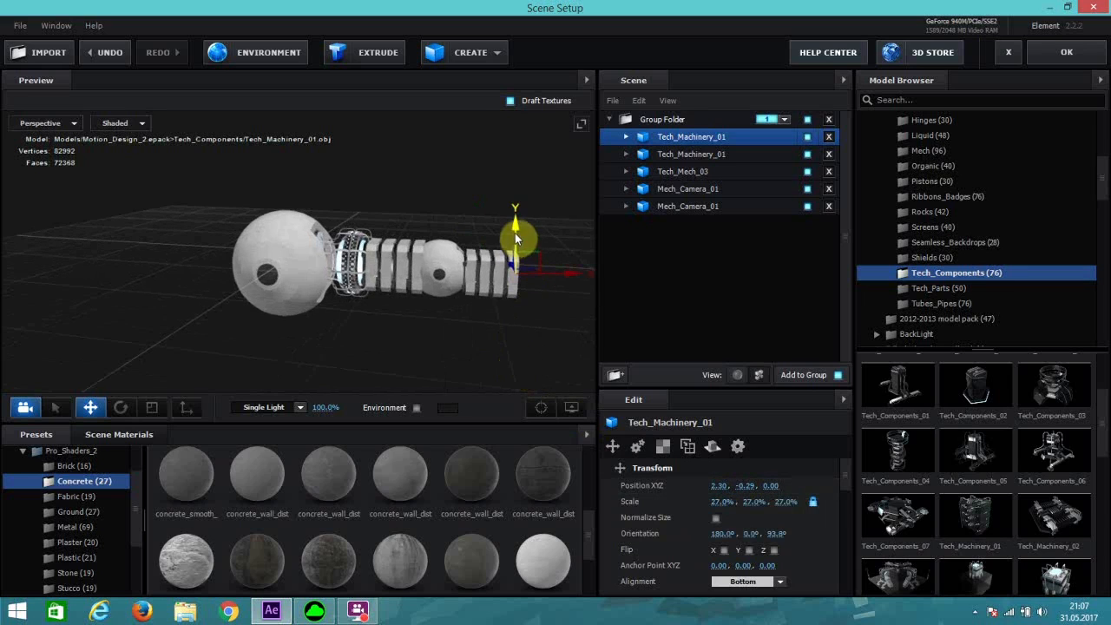
pyautogui.moveTo(516, 232); pyautogui.dragTo(515, 229)
pyautogui.click(722, 502)
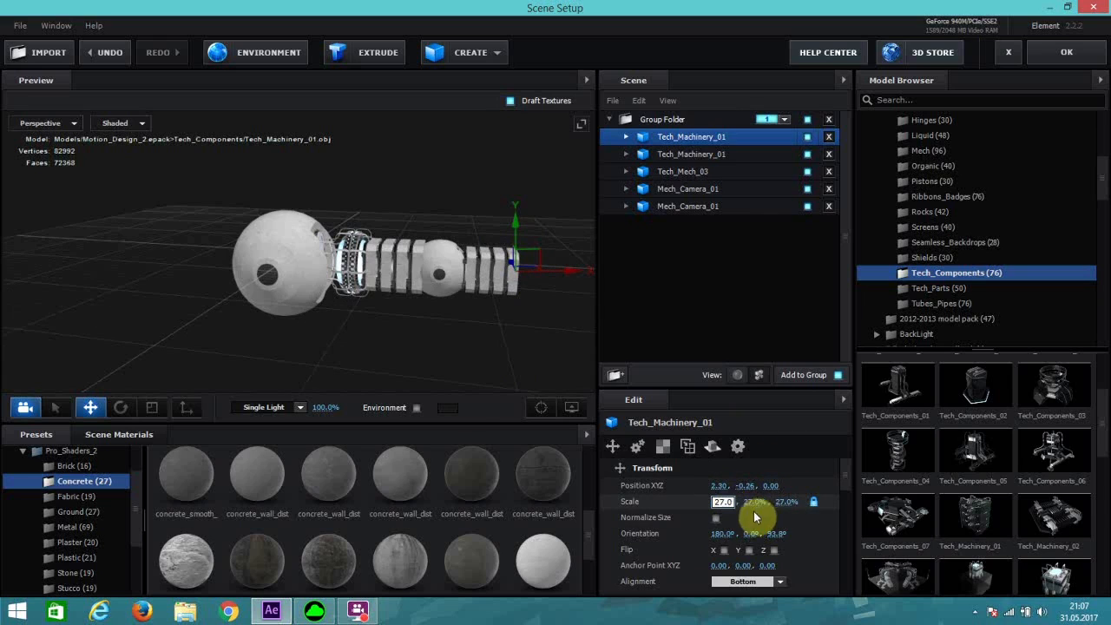
pyautogui.write('9')
pyautogui.press('Return')
# Step: Duplicate the scaled-down Tech_Machinery_01 and extend the chain with the copy at about X 2.87, Y -0.28
pyautogui.moveTo(539, 328); pyautogui.dragTo(570, 308)
pyautogui.hotkey('ctrl', 'd')
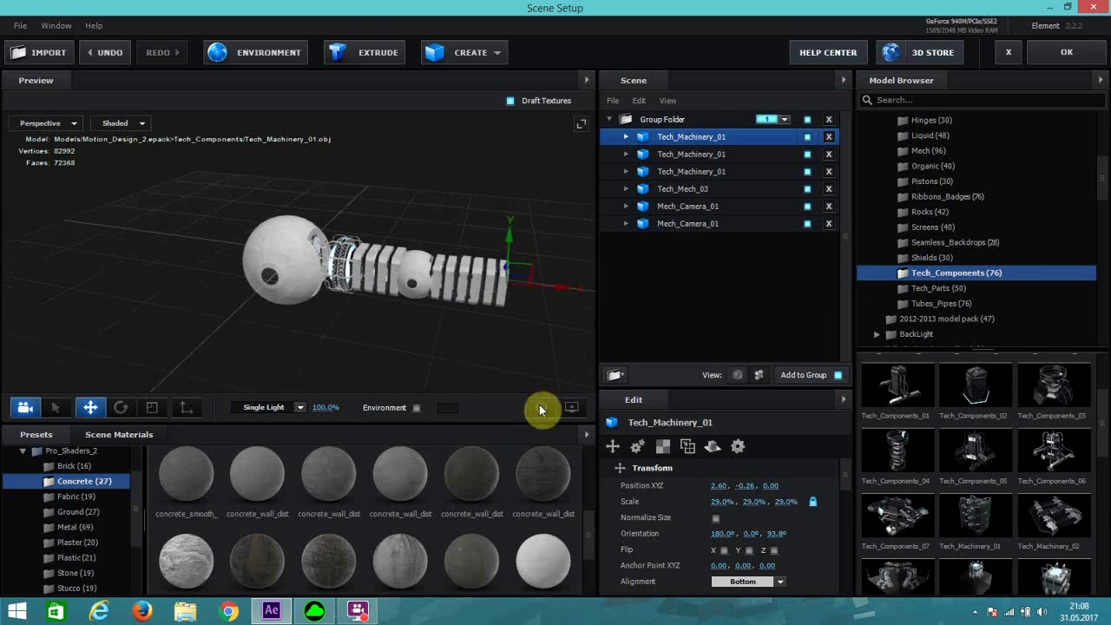
pyautogui.click(541, 406)
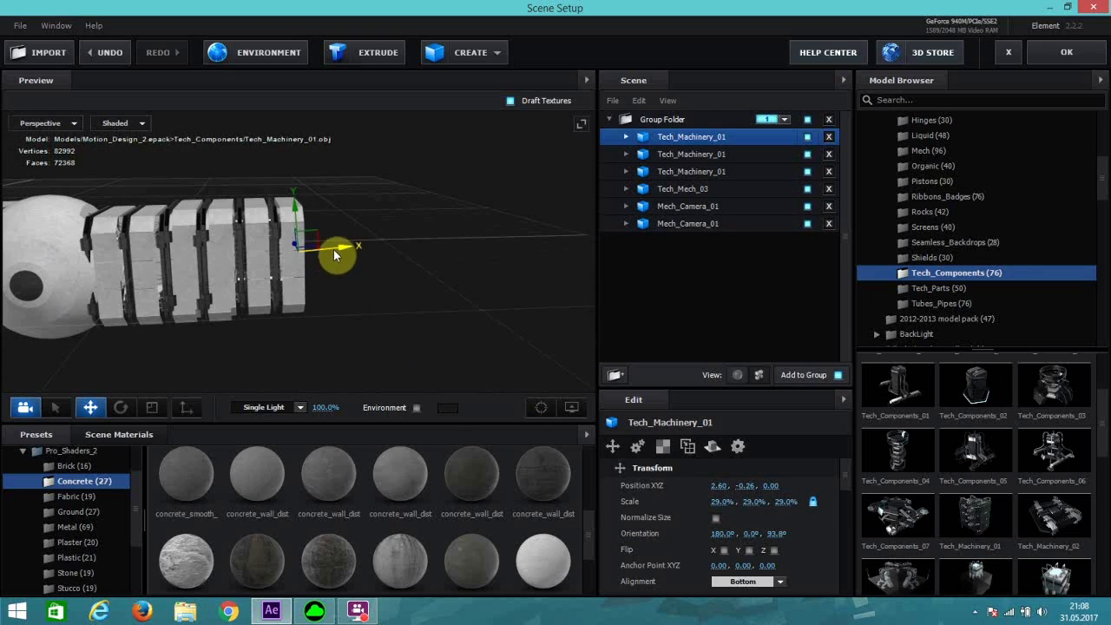
pyautogui.moveTo(333, 249); pyautogui.dragTo(394, 256)
pyautogui.moveTo(355, 188); pyautogui.dragTo(356, 193)
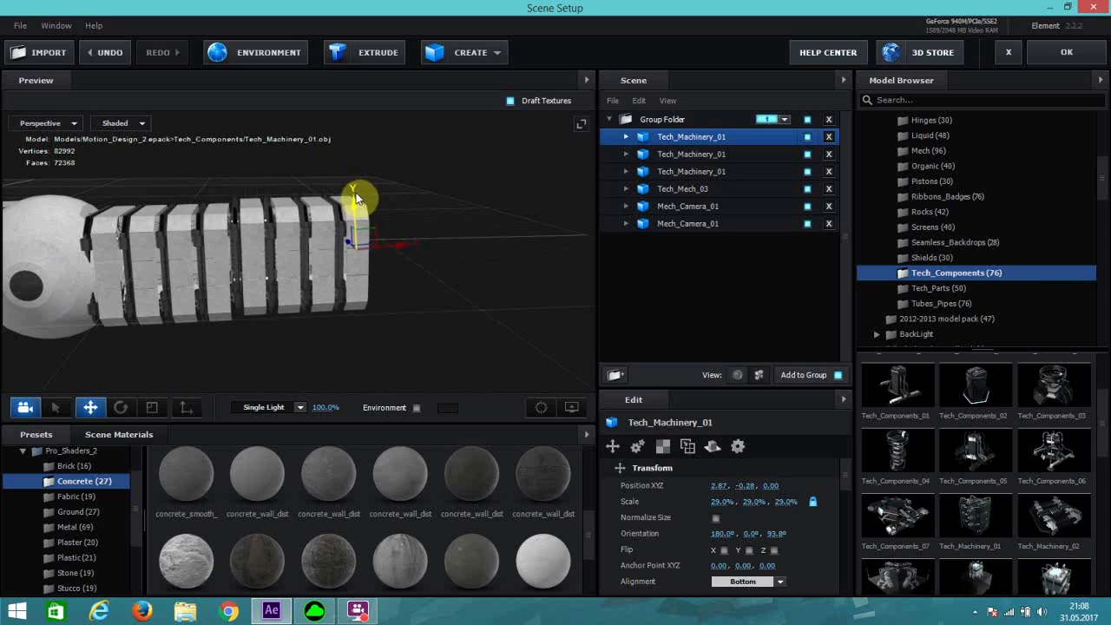
pyautogui.scroll(-3, 381, 315)
pyautogui.moveTo(381, 316); pyautogui.dragTo(286, 276)
# Step: Frame the whole group in the preview and browse the Tech_Components models for another part
pyautogui.click(682, 121)
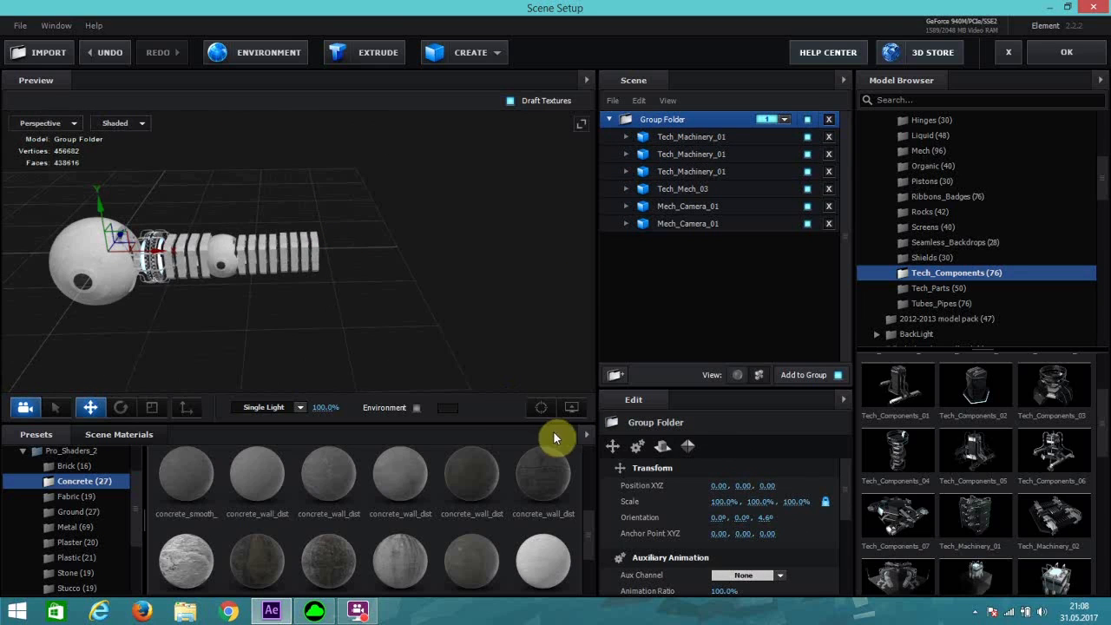
pyautogui.click(540, 408)
pyautogui.scroll(6, 382, 350)
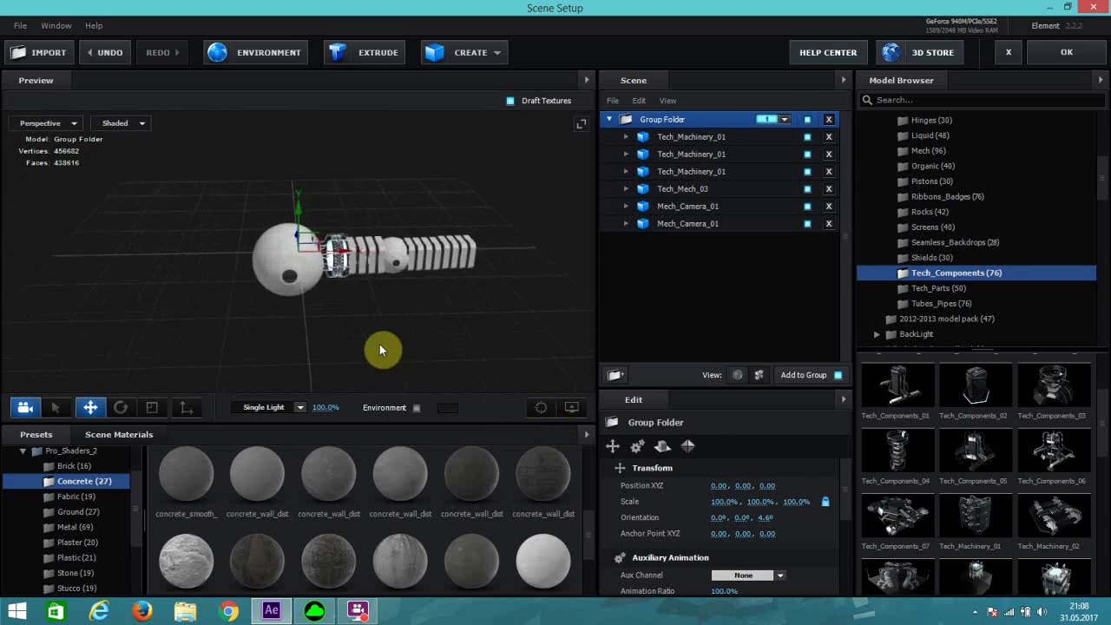
pyautogui.scroll(2, 440, 355)
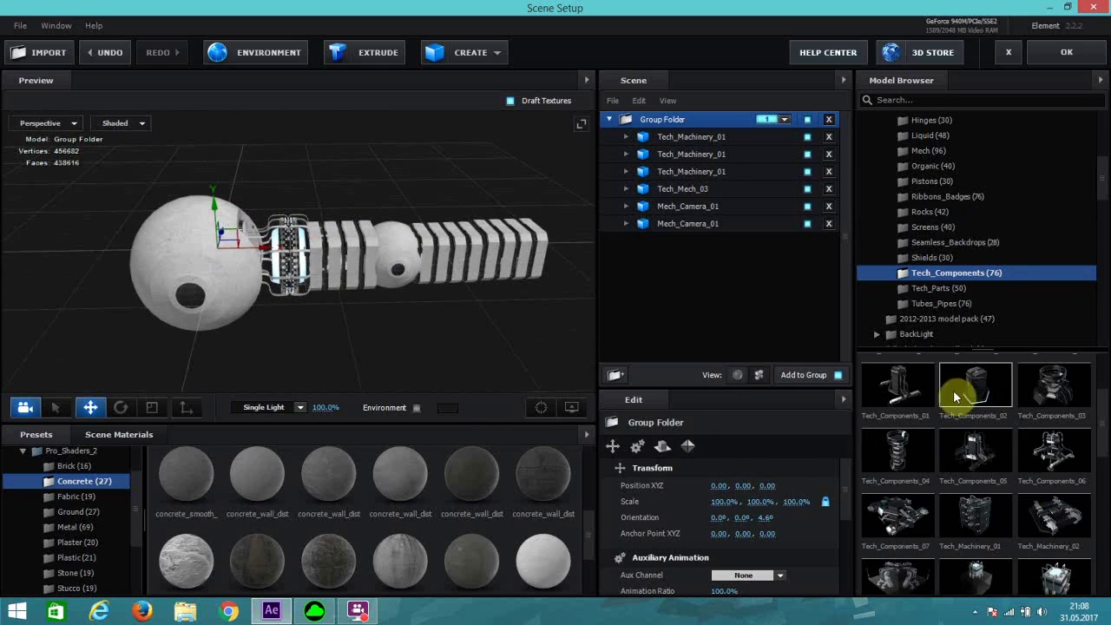
pyautogui.scroll(-3, 987, 469)
pyautogui.scroll(-10, 987, 491)
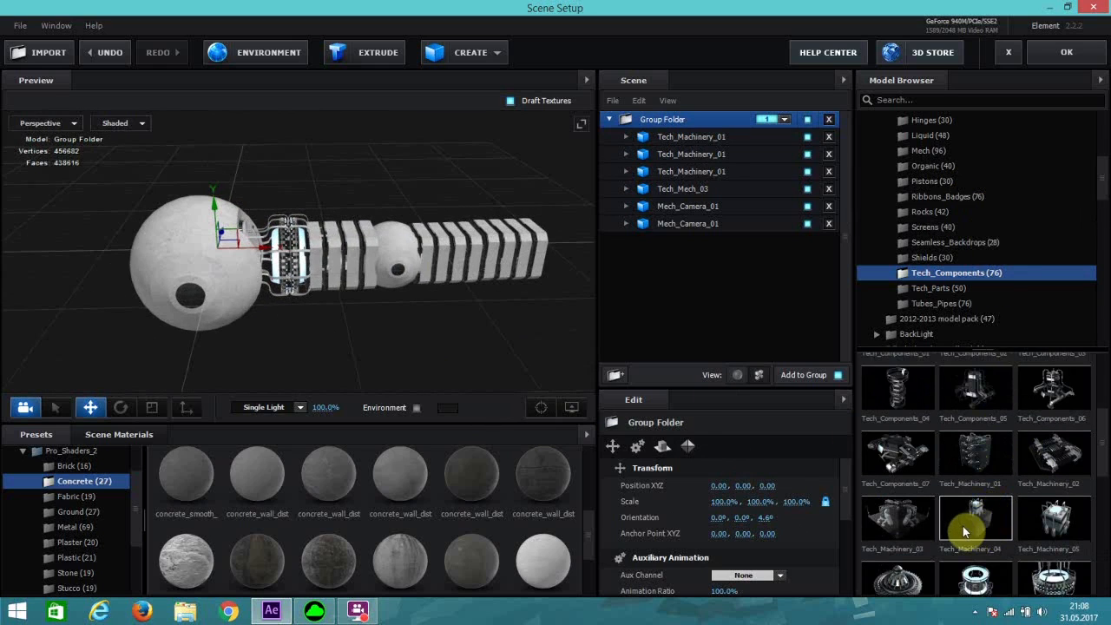
pyautogui.scroll(10, 959, 532)
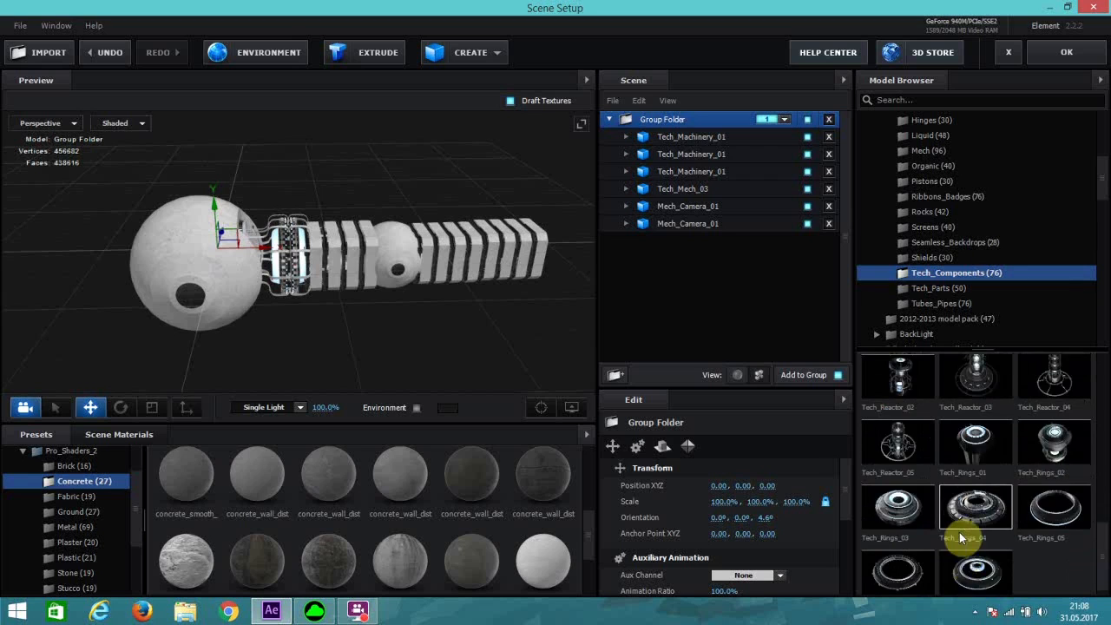
pyautogui.scroll(1, 957, 526)
pyautogui.scroll(5, 972, 299)
pyautogui.scroll(3, 972, 243)
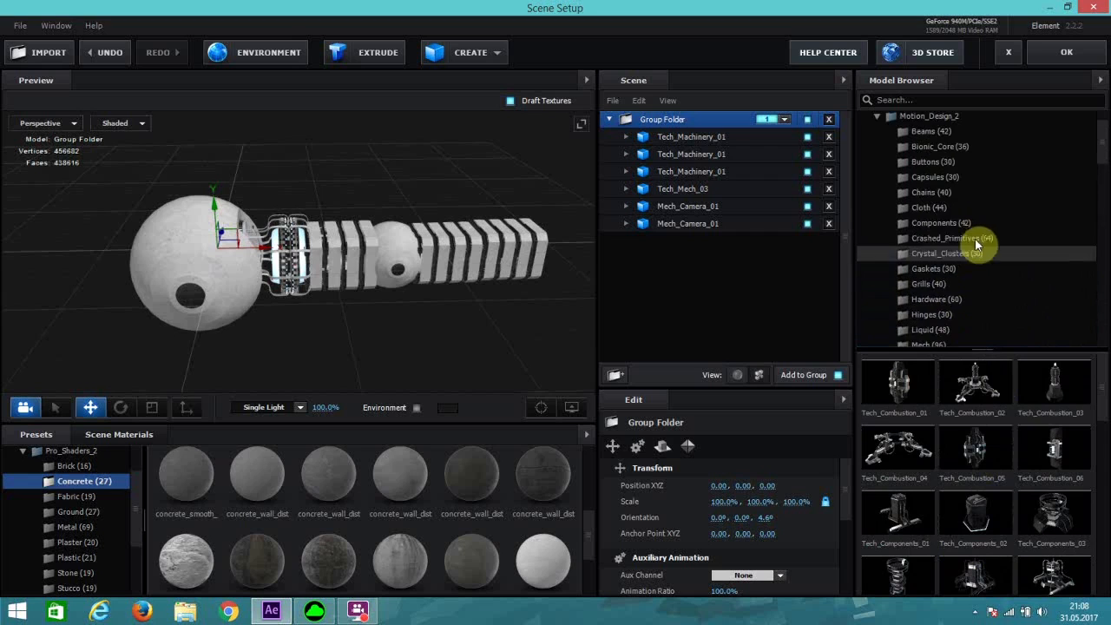
# Step: Add Component_10 from the Components models to the group and raise it above the large sphere to Y 0.45
pyautogui.click(962, 223)
pyautogui.scroll(-2, 885, 442)
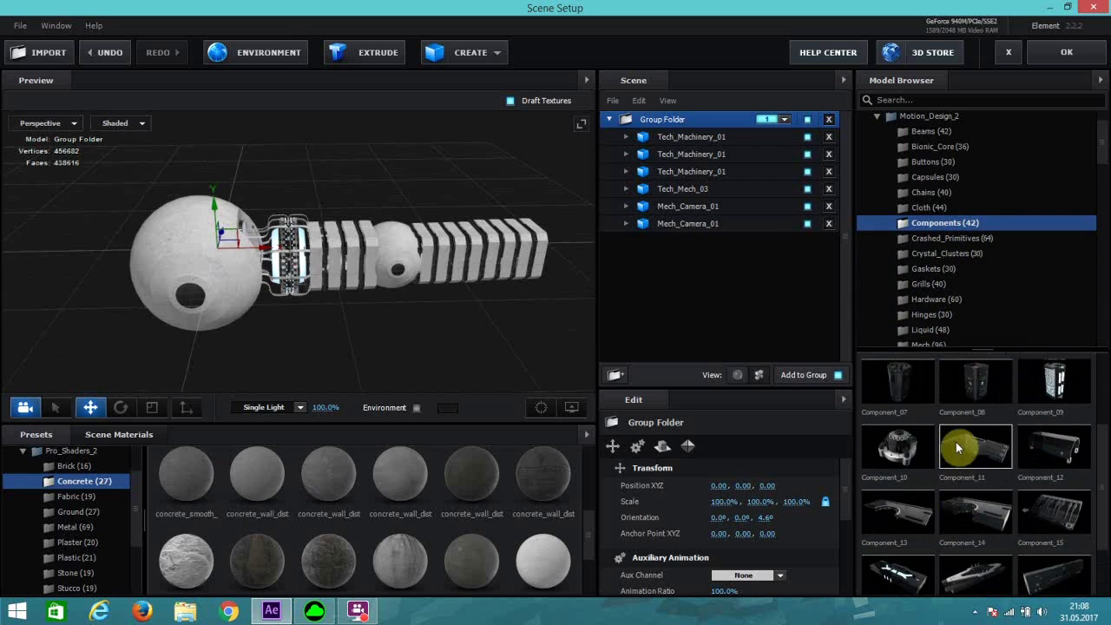
pyautogui.click(911, 467)
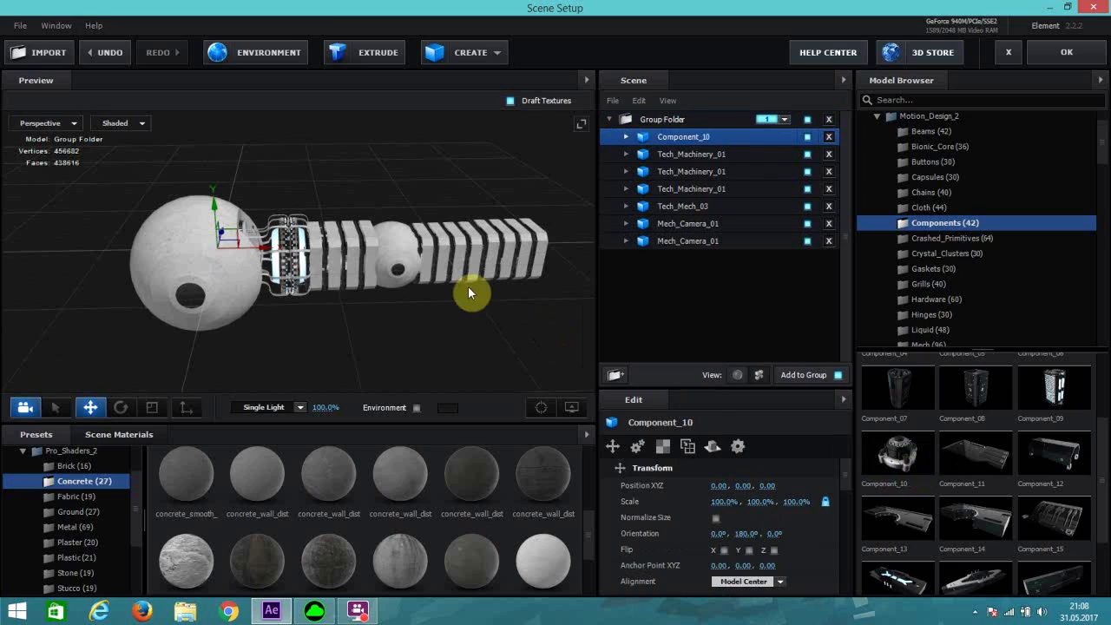
pyautogui.moveTo(209, 205); pyautogui.dragTo(231, 149)
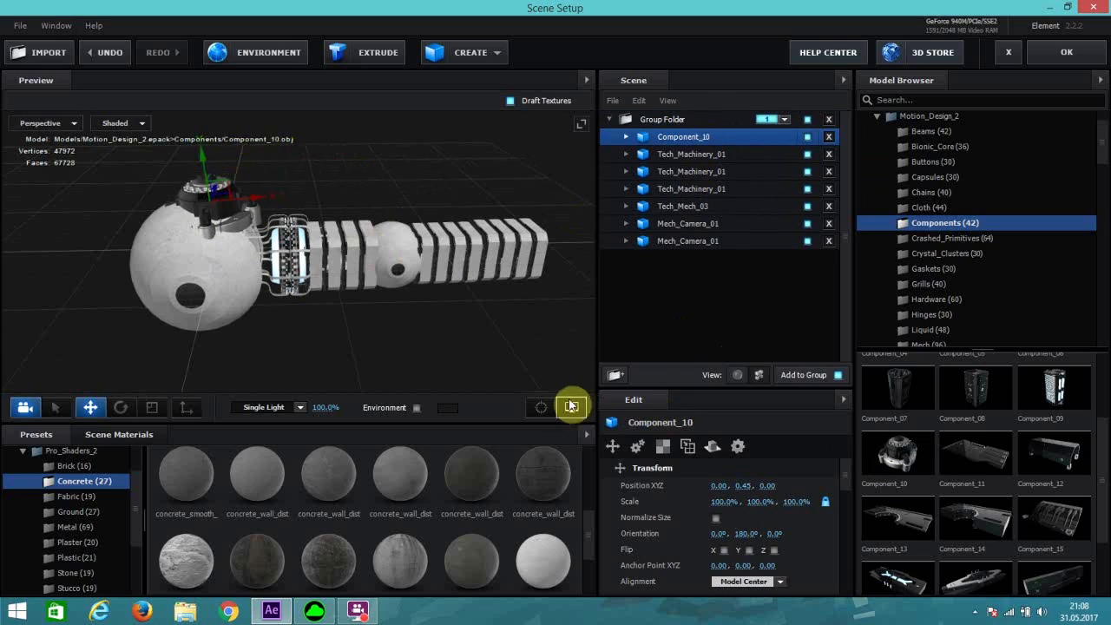
# Step: Add a new group folder inside the main one with another folder nested in it, and try to rearrange them
pyautogui.click(615, 376)
pyautogui.click(614, 375)
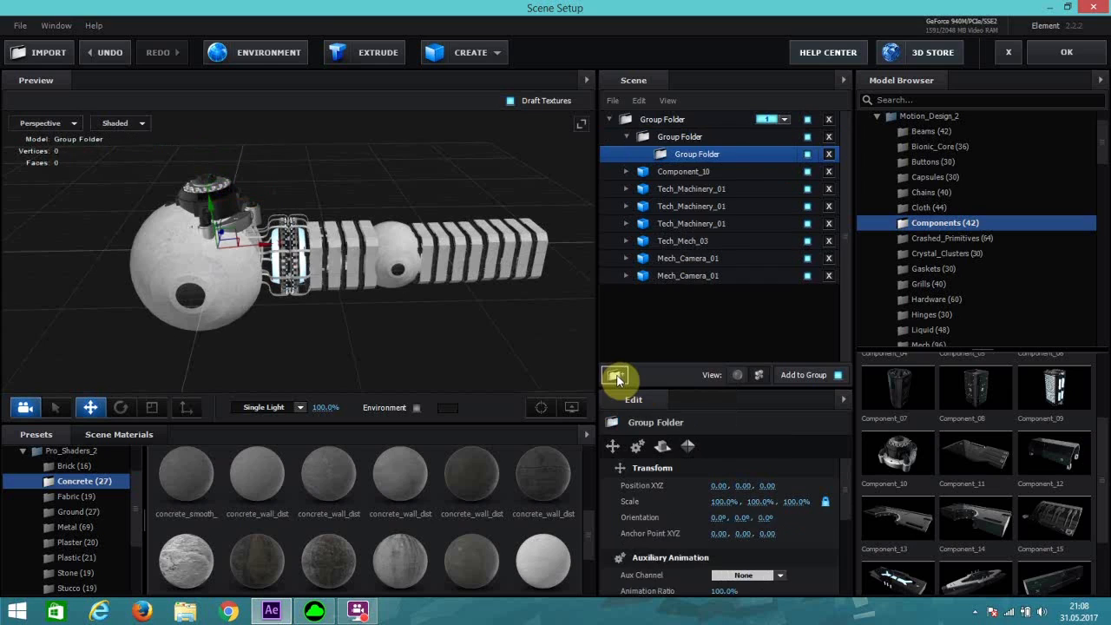
pyautogui.keyDown('ctrl'); pyautogui.click(675, 137); pyautogui.keyUp('ctrl')
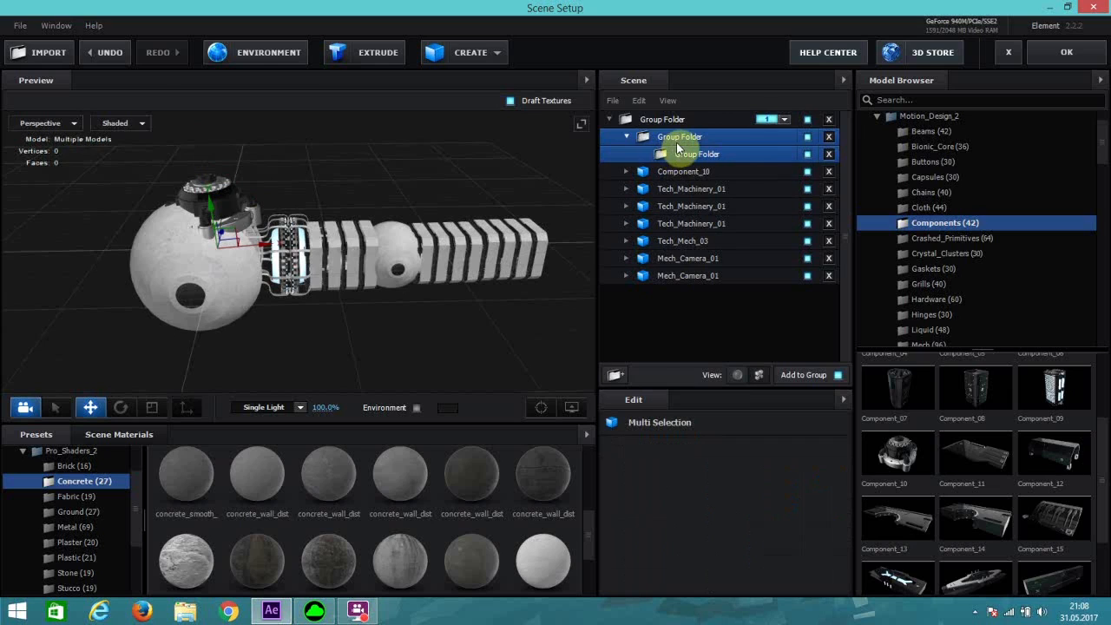
pyautogui.moveTo(677, 141)
pyautogui.mouseDown()
pyautogui.moveTo(666, 121)
pyautogui.moveTo(682, 118)
pyautogui.moveTo(667, 120)
pyautogui.moveTo(671, 140)
pyautogui.mouseUp()
pyautogui.click(690, 155)
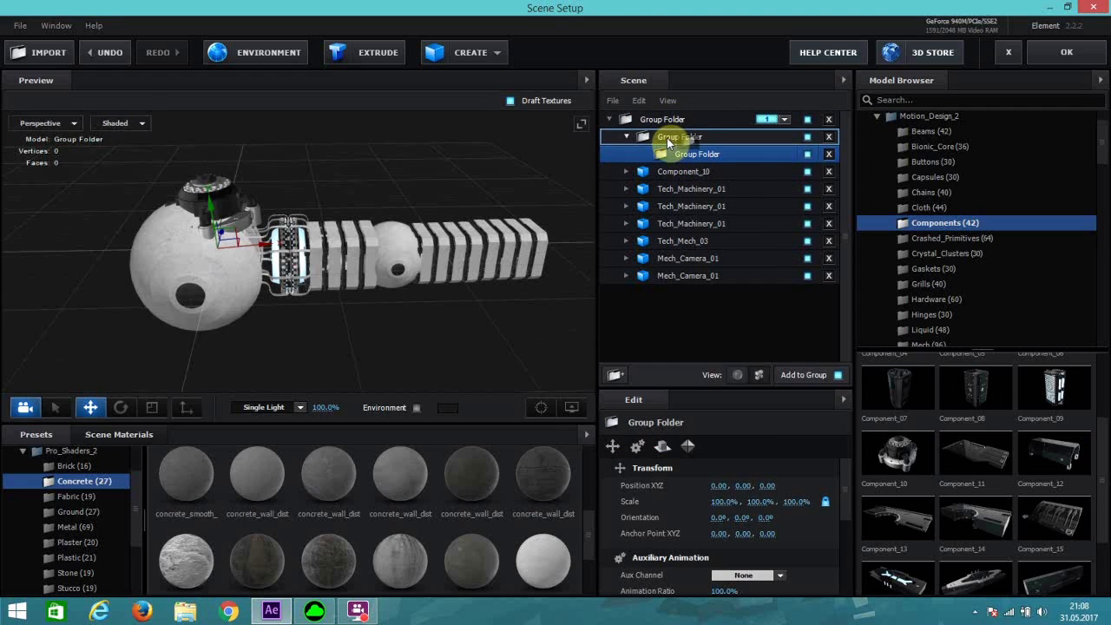
pyautogui.moveTo(670, 137); pyautogui.dragTo(677, 137)
pyautogui.click(678, 137)
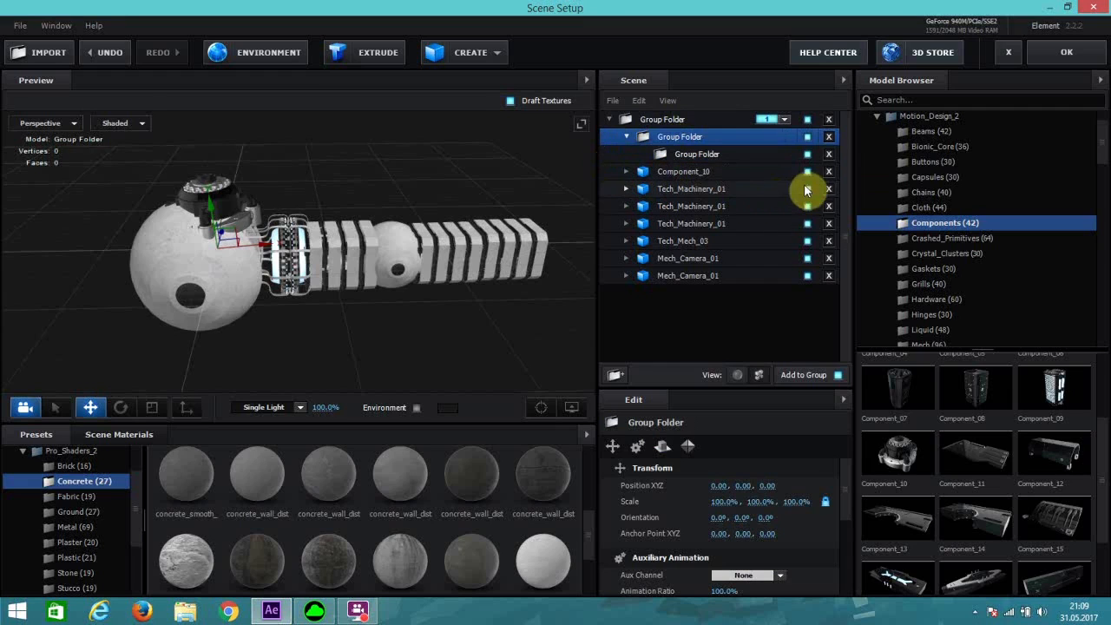
# Step: Shift Component_10 to about X 0.45, above the joint between the large sphere and Tech_Mech_03
pyautogui.click(729, 172)
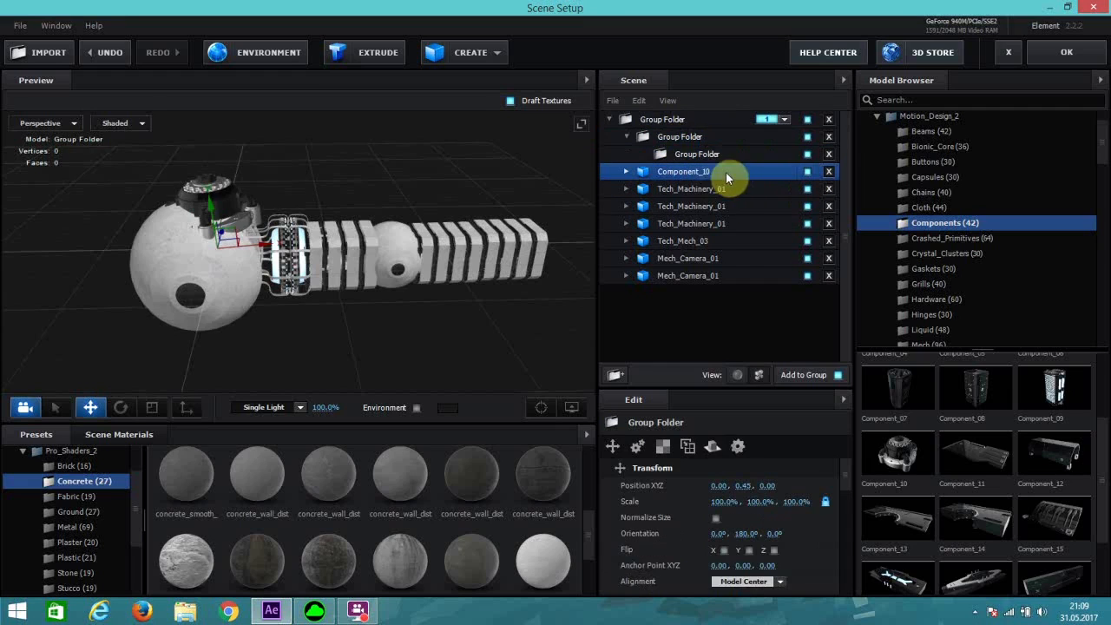
pyautogui.moveTo(258, 206); pyautogui.dragTo(318, 217)
pyautogui.click(540, 409)
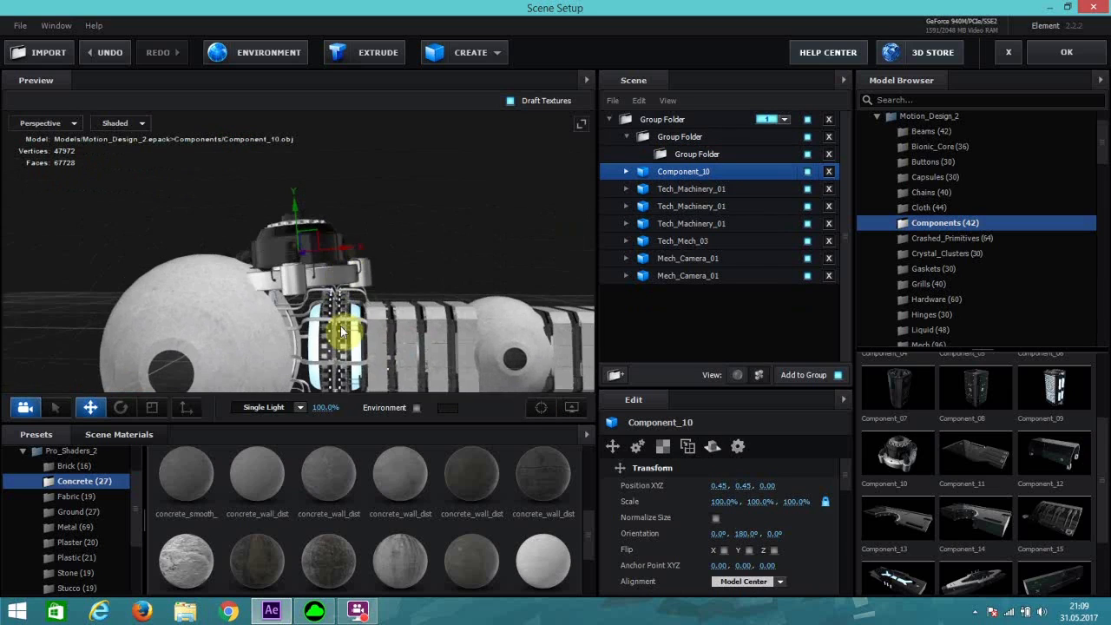
# Step: Rotate Component_10 onto its side at about 180°, 0°, 94.4° and lower it into the joint at about Y 0.05
pyautogui.click(120, 407)
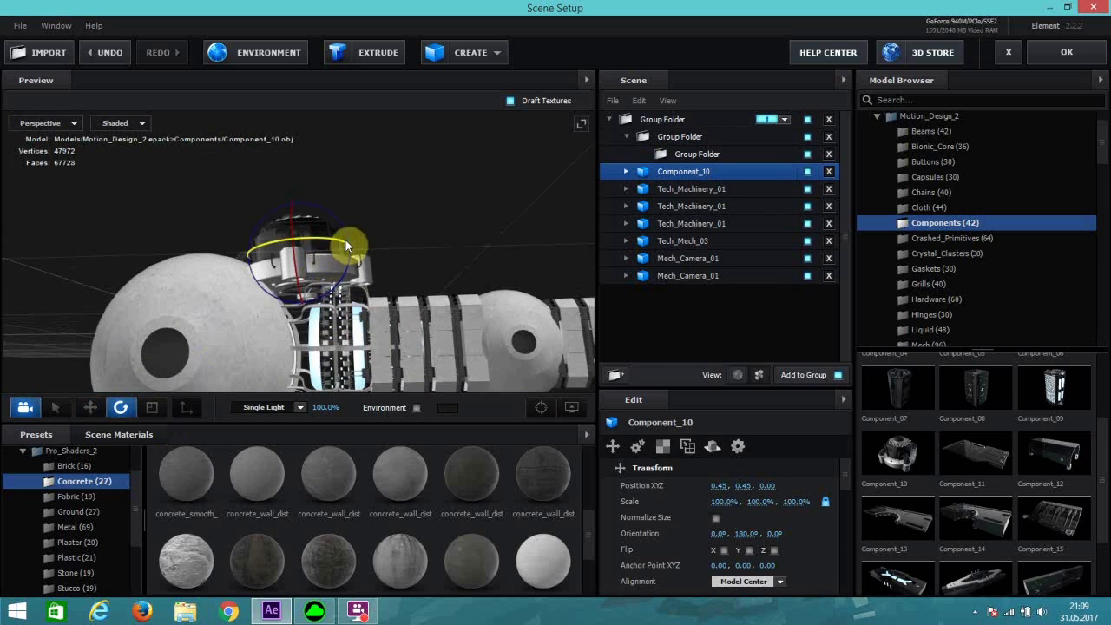
pyautogui.moveTo(348, 234); pyautogui.dragTo(353, 240)
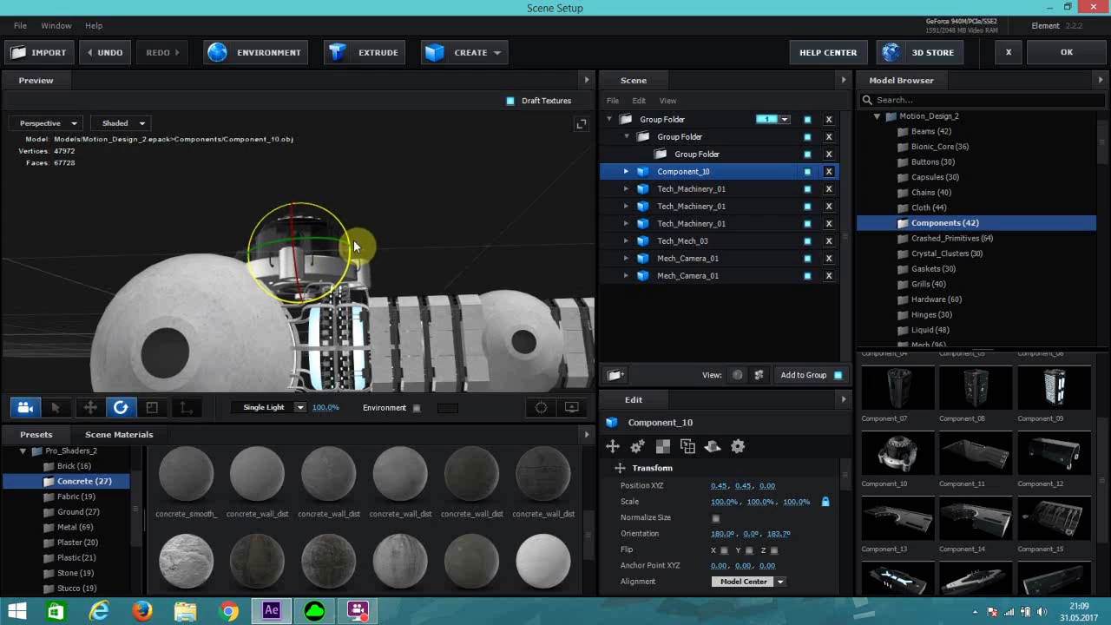
pyautogui.click(94, 407)
pyautogui.click(121, 406)
pyautogui.moveTo(355, 243); pyautogui.dragTo(275, 184)
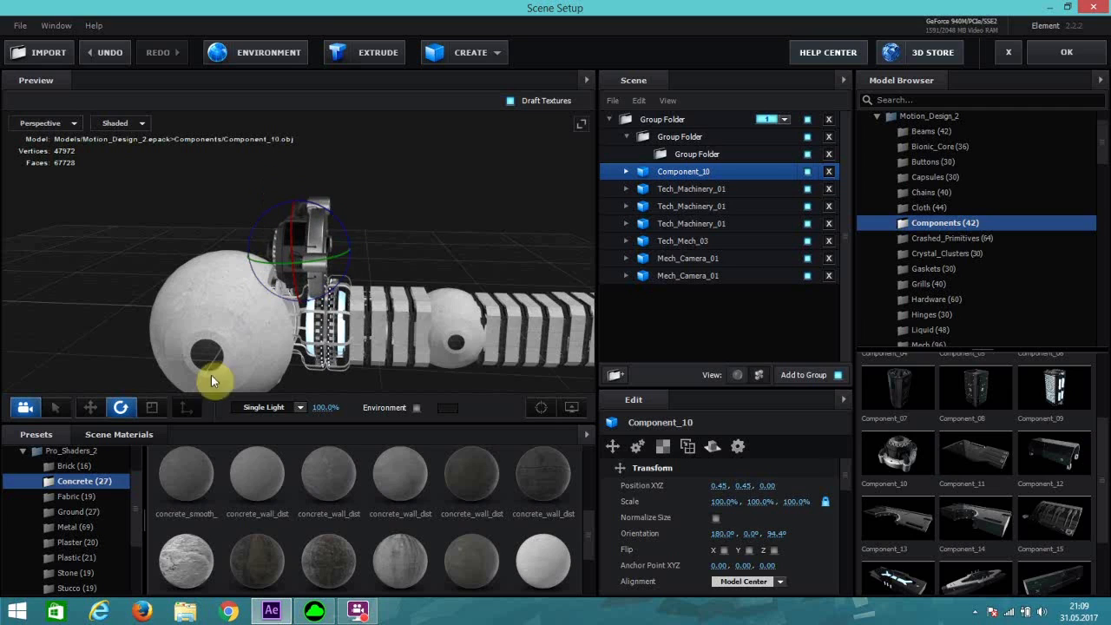
pyautogui.click(90, 407)
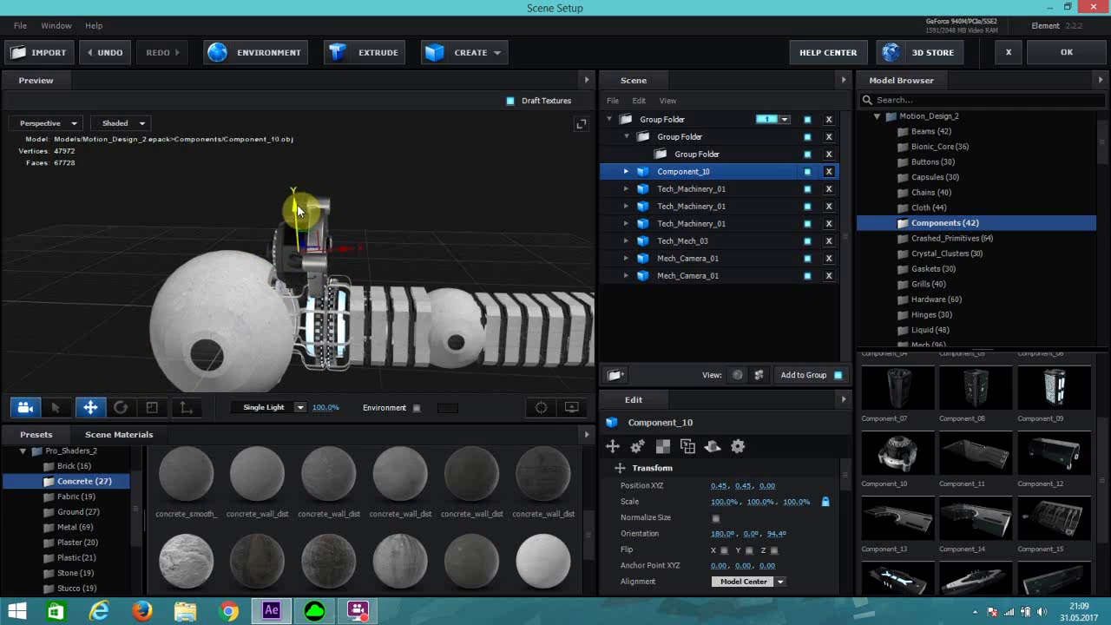
pyautogui.moveTo(296, 206); pyautogui.dragTo(331, 267)
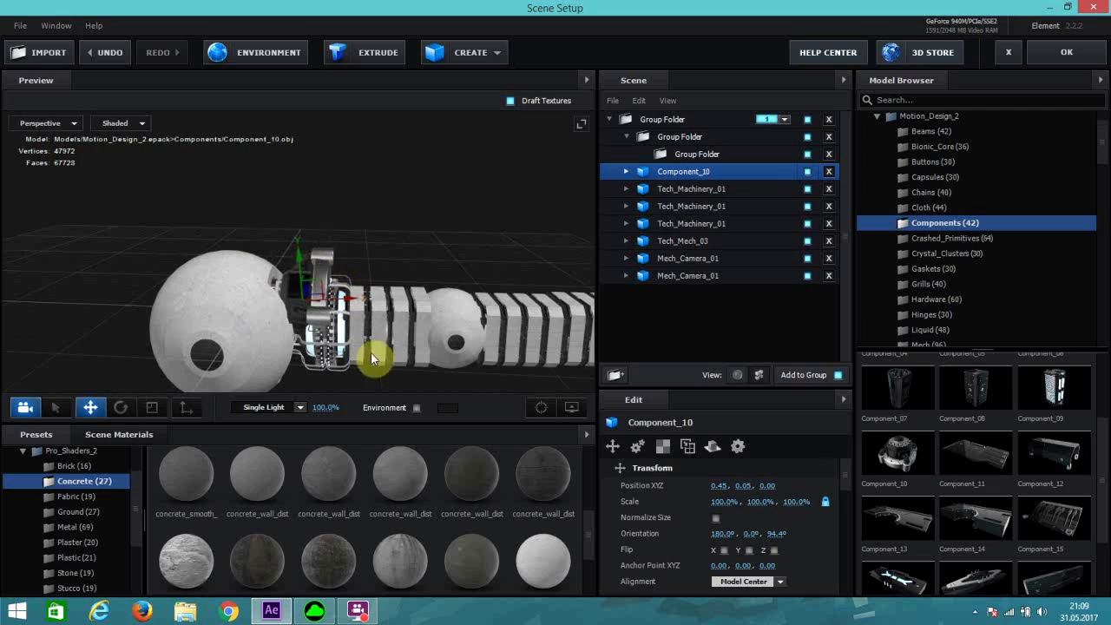
# Step: Turn Component_10 to about 92.9° around Z and move it to about X 0.43, Y 0.01
pyautogui.click(534, 406)
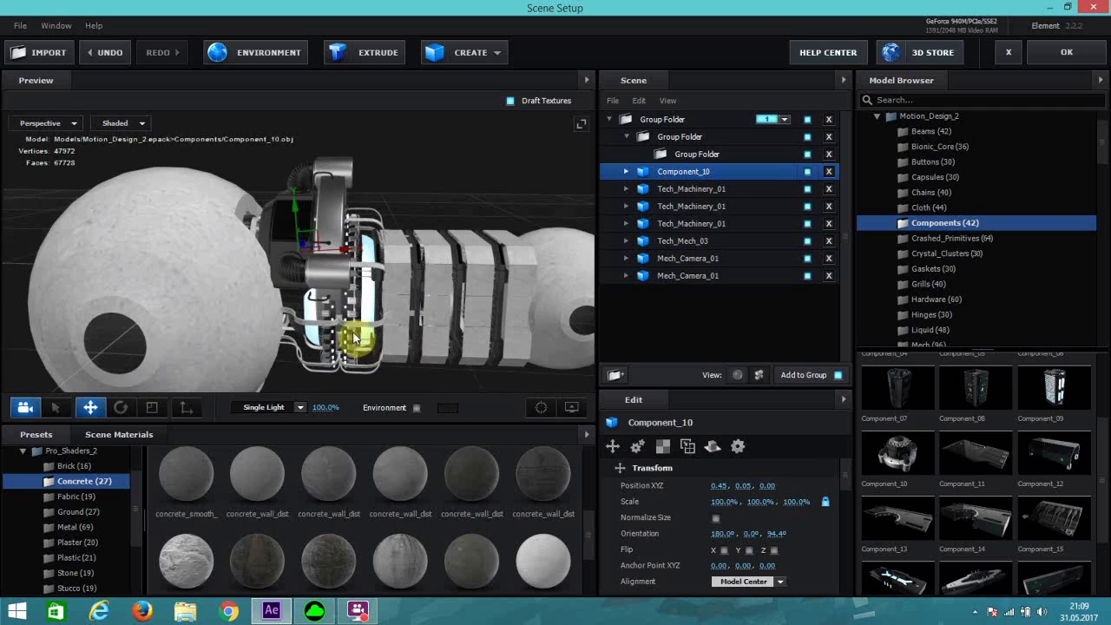
pyautogui.click(121, 407)
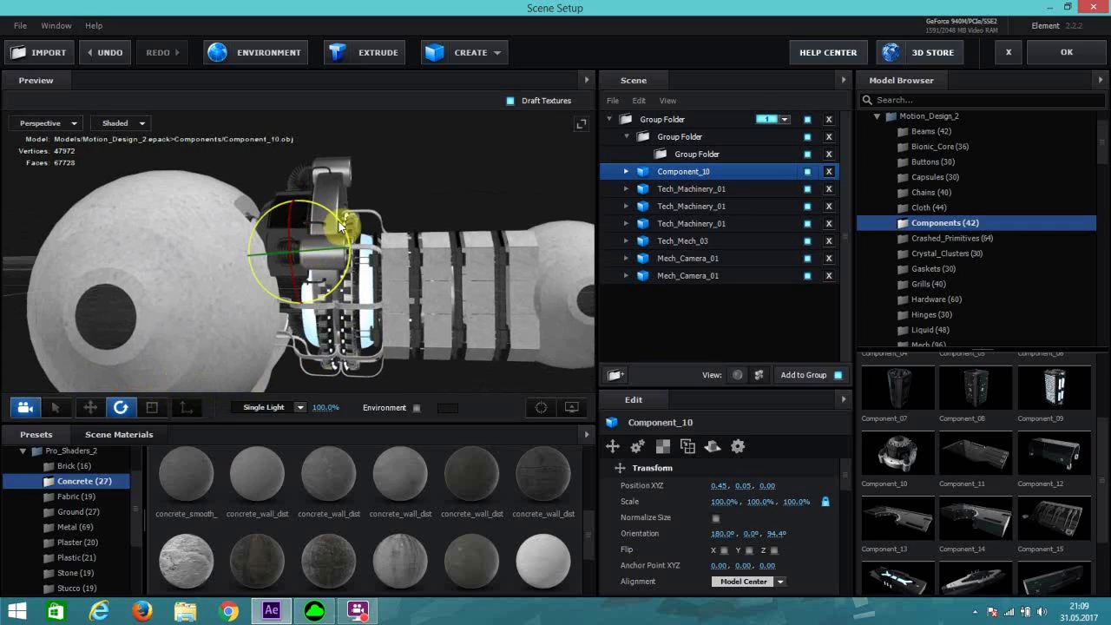
pyautogui.click(90, 407)
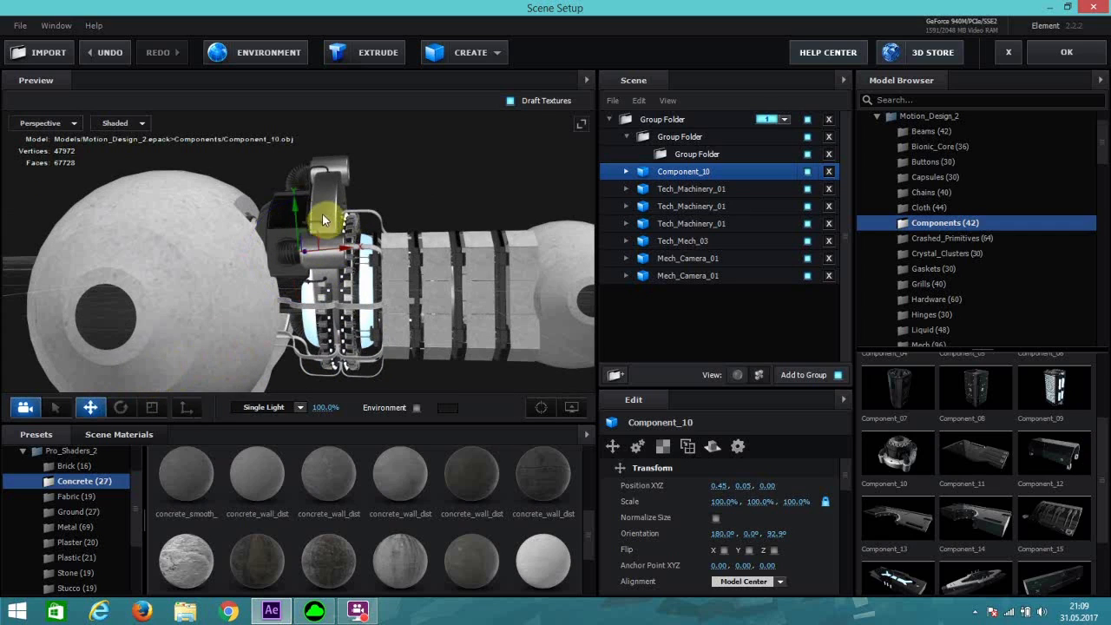
pyautogui.moveTo(293, 206); pyautogui.dragTo(344, 257)
pyautogui.scroll(-2, 349, 246)
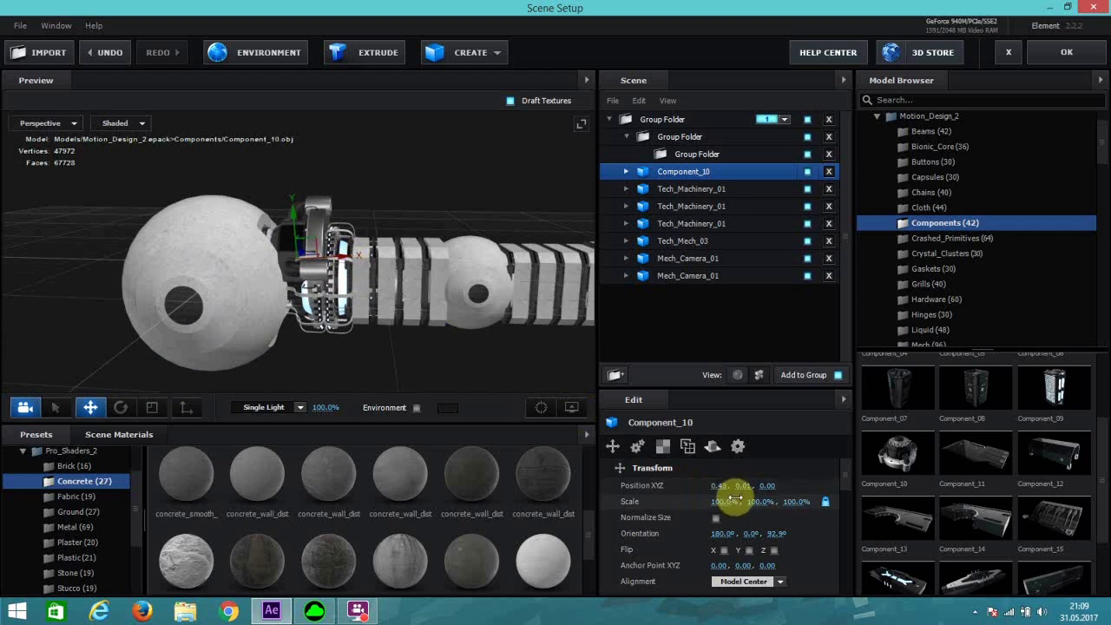
# Step: Scale Component_10 to 90% and shift it toward the large sphere to about X 0.31, Y 0.04
pyautogui.click(723, 502)
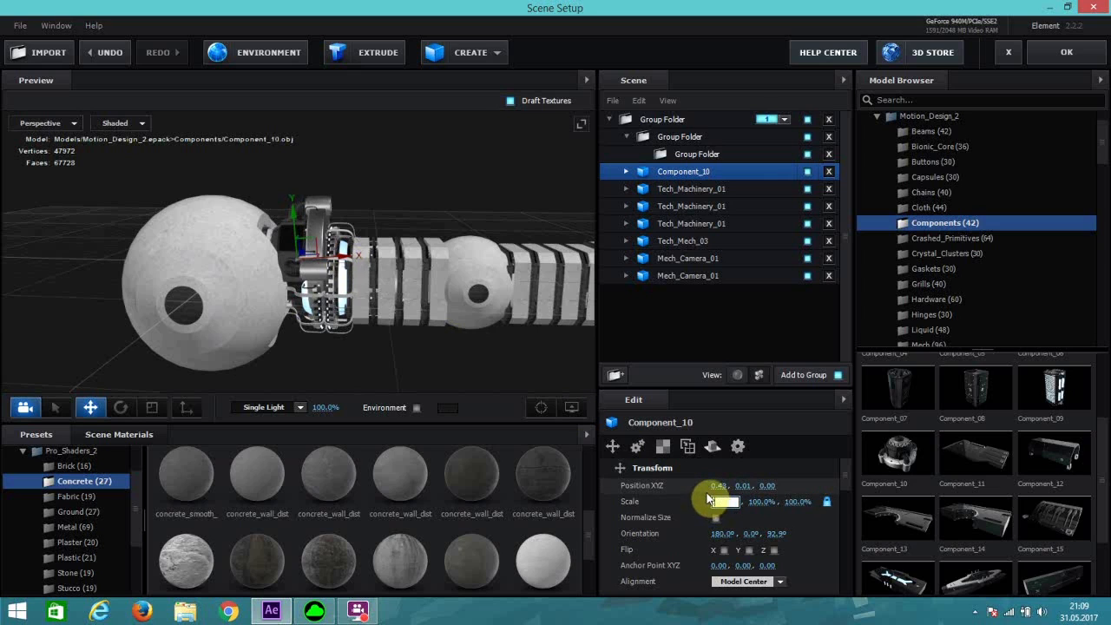
pyautogui.write('90')
pyautogui.press('Return')
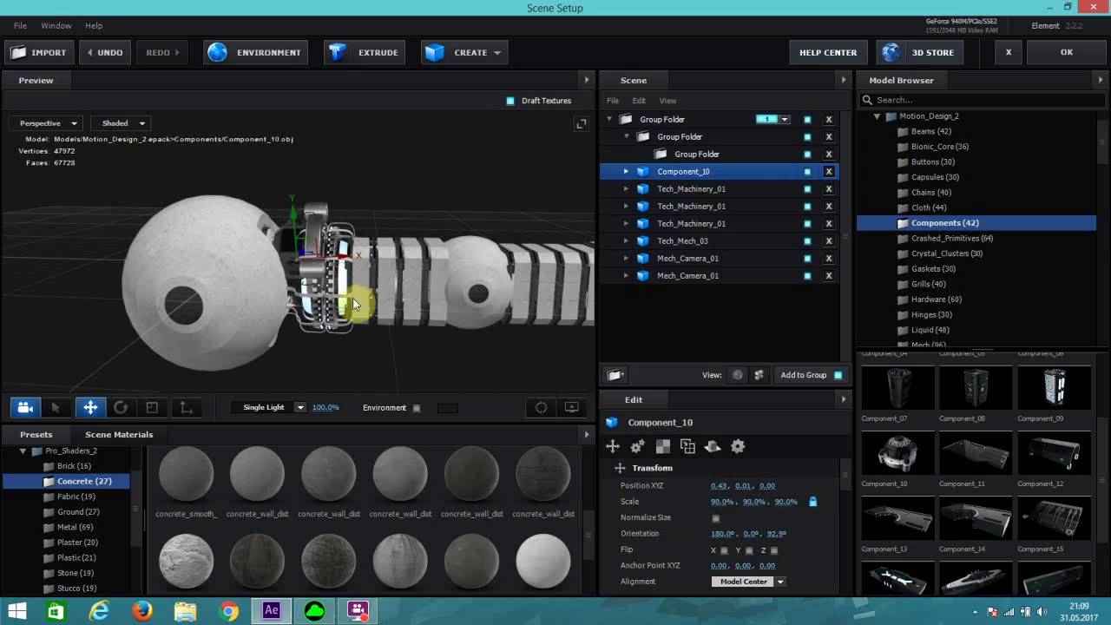
pyautogui.scroll(3, 372, 314)
pyautogui.scroll(2, 351, 306)
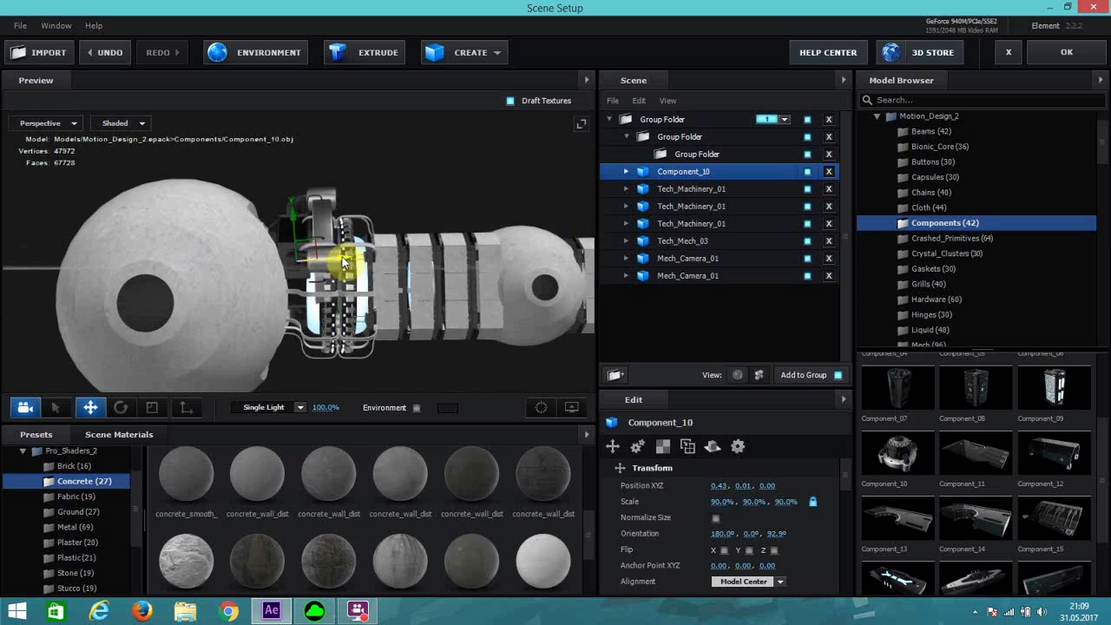
pyautogui.moveTo(294, 222); pyautogui.dragTo(271, 212)
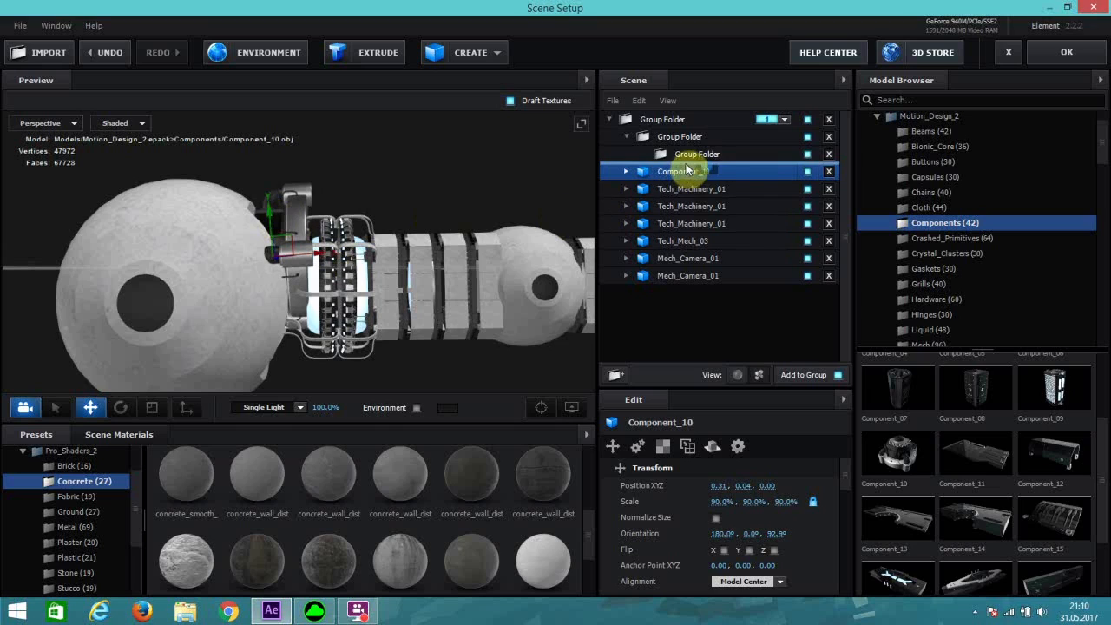
# Step: Put Component_10 inside the innermost group folder and turn on Y-axis group symmetry for that folder's parent
pyautogui.moveTo(674, 172); pyautogui.dragTo(696, 154)
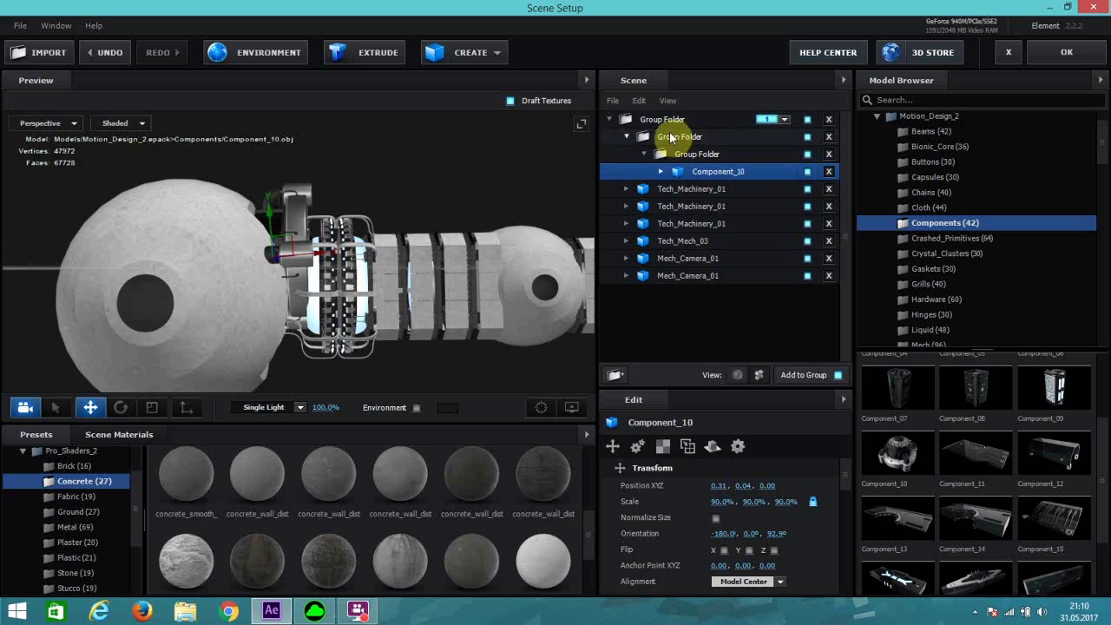
pyautogui.click(668, 138)
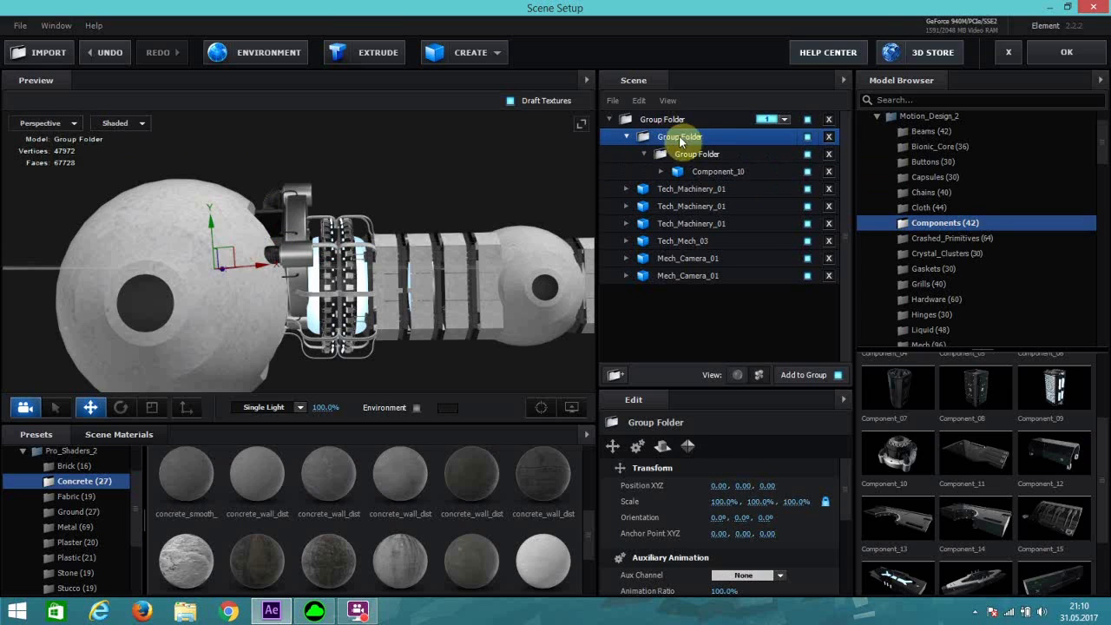
pyautogui.click(688, 446)
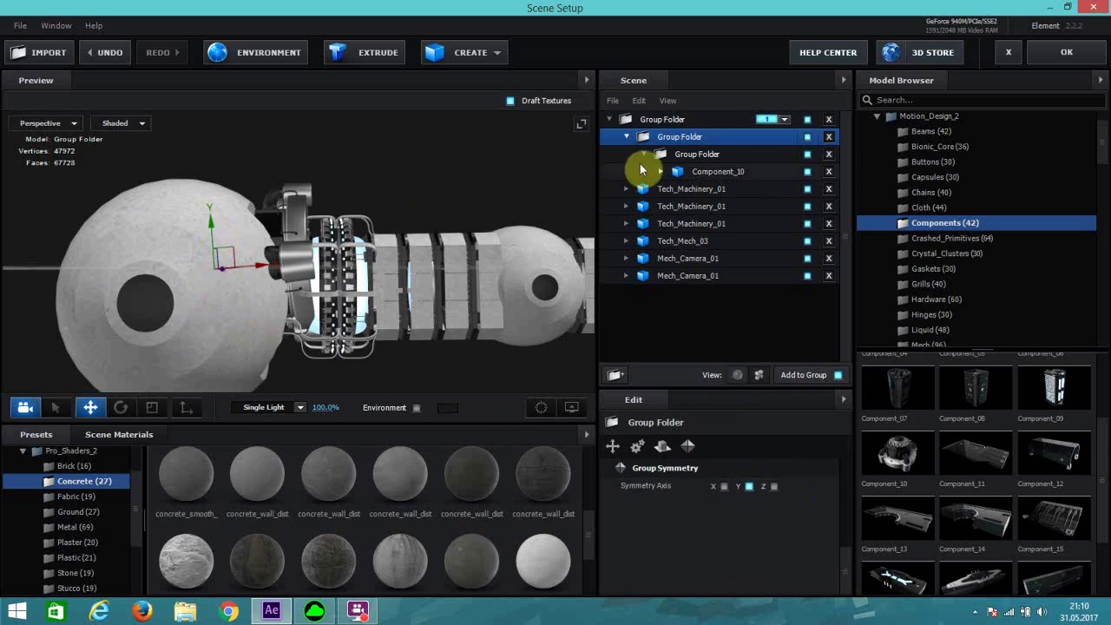
# Step: Raise the innermost group folder and nudge Component_10 to spread its mirrored copies around the joint
pyautogui.click(682, 154)
pyautogui.moveTo(215, 232); pyautogui.dragTo(262, 199)
pyautogui.moveTo(406, 332); pyautogui.dragTo(374, 357)
pyautogui.moveTo(410, 357); pyautogui.dragTo(706, 173)
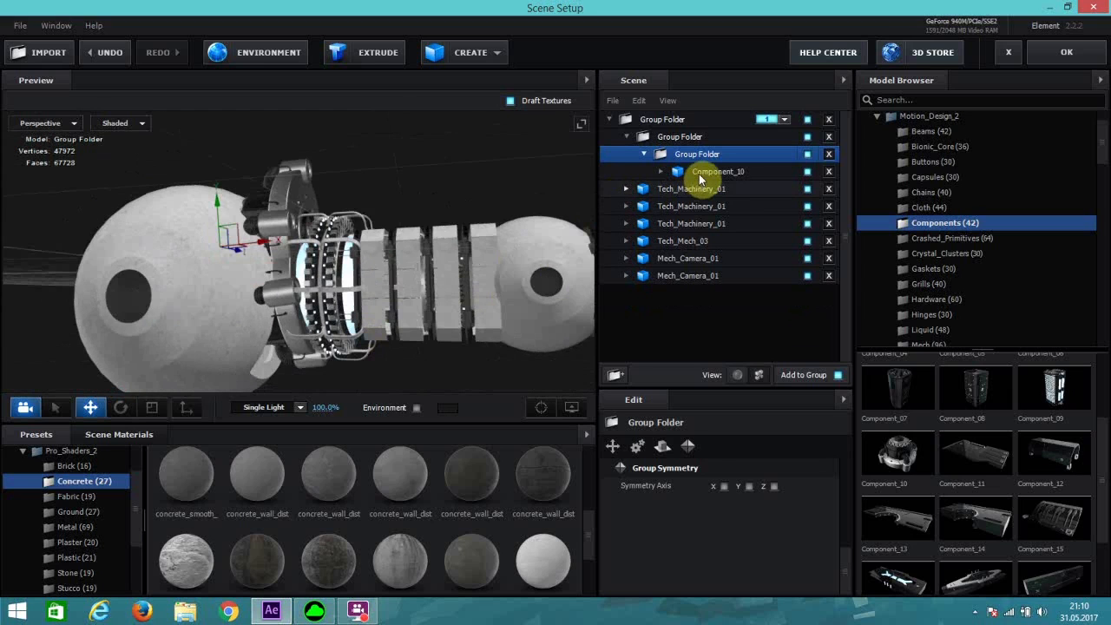
pyautogui.click(708, 171)
pyautogui.moveTo(273, 190); pyautogui.dragTo(281, 192)
# Step: Lower the mirrored group folder slightly to centre the Component_10 pair on the joint behind the large sphere
pyautogui.click(672, 139)
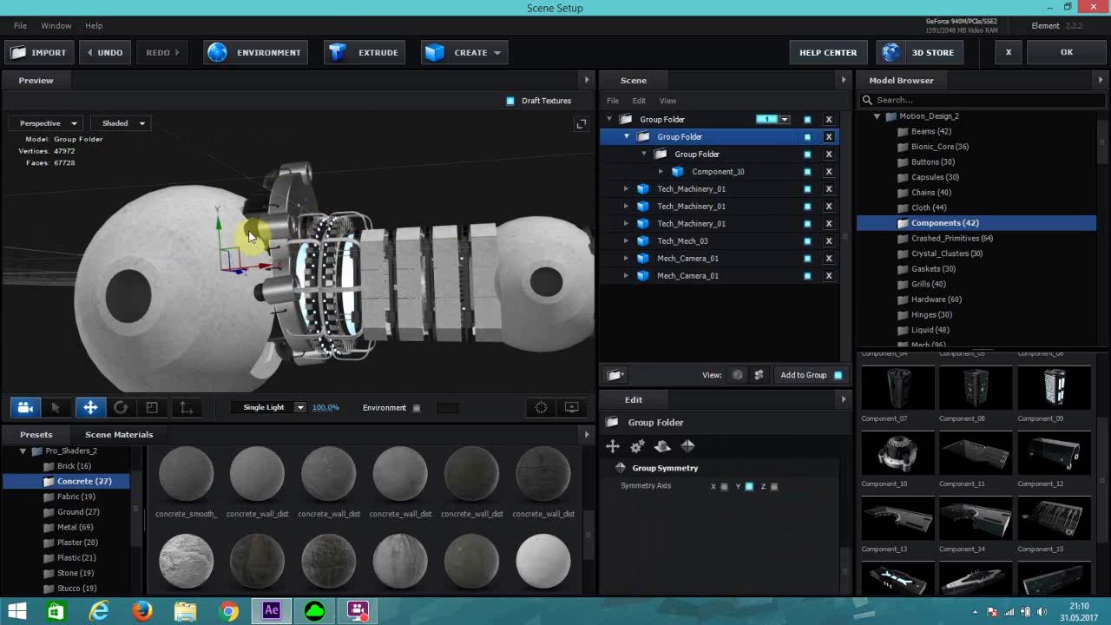
pyautogui.moveTo(219, 228); pyautogui.dragTo(218, 231)
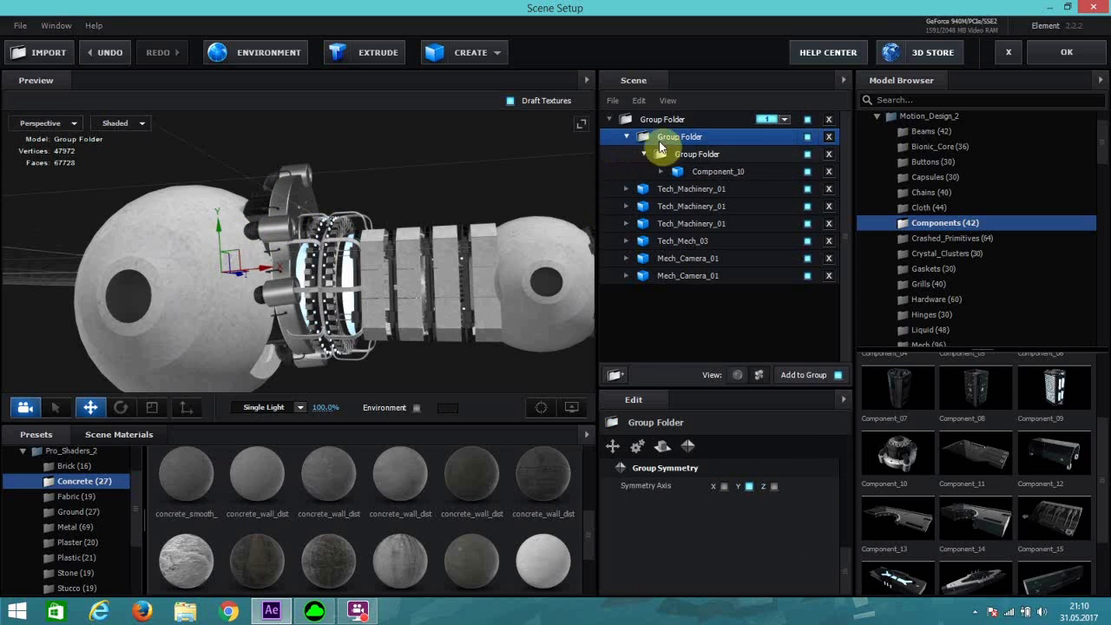
pyautogui.moveTo(338, 320)
pyautogui.mouseDown()
pyautogui.moveTo(345, 305)
pyautogui.moveTo(337, 314)
pyautogui.mouseUp()
pyautogui.moveTo(217, 224); pyautogui.dragTo(218, 231)
pyautogui.moveTo(389, 310); pyautogui.dragTo(225, 246)
pyautogui.moveTo(401, 278); pyautogui.dragTo(359, 320)
pyautogui.moveTo(385, 283); pyautogui.dragTo(271, 243)
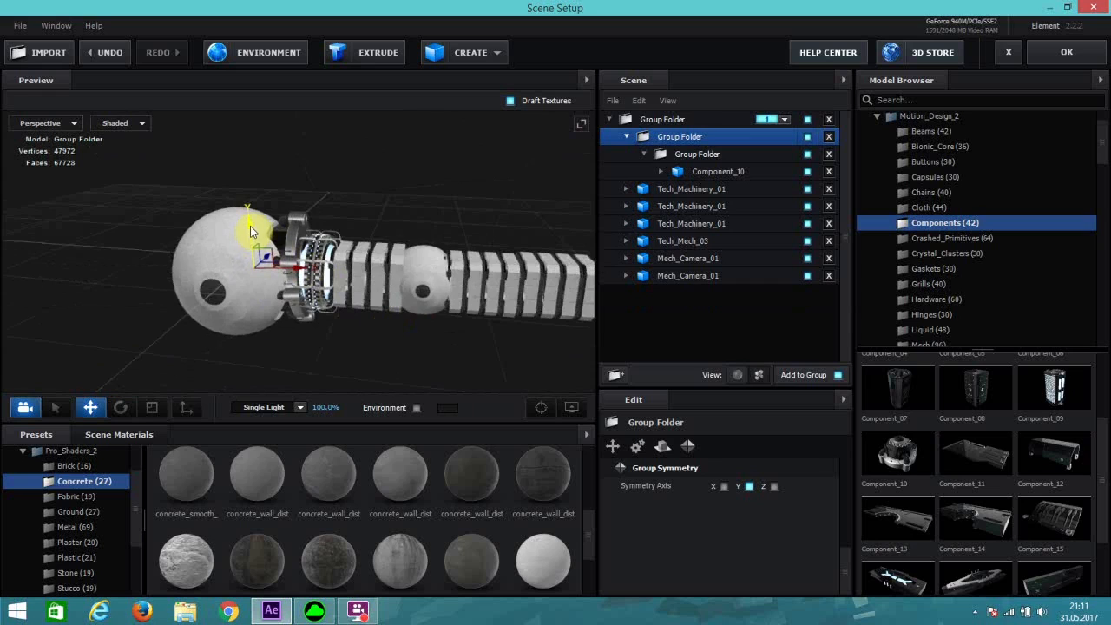
pyautogui.moveTo(461, 309); pyautogui.dragTo(506, 319)
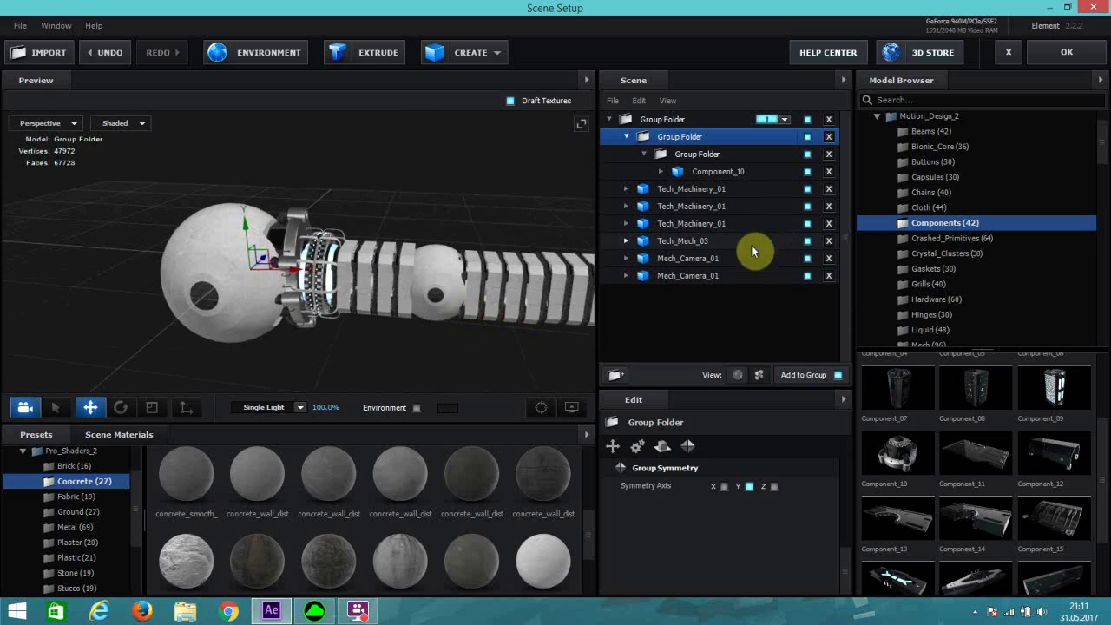
# Step: Browse the Components, Capsules and Tech_Components model categories for another part to add
pyautogui.scroll(2, 941, 443)
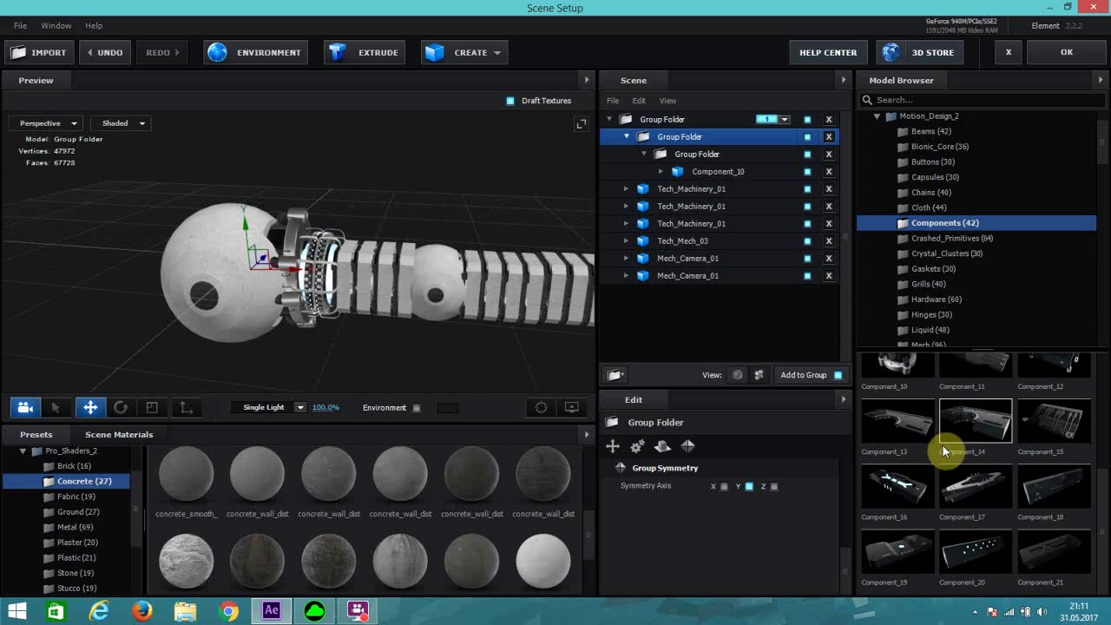
pyautogui.scroll(2, 942, 445)
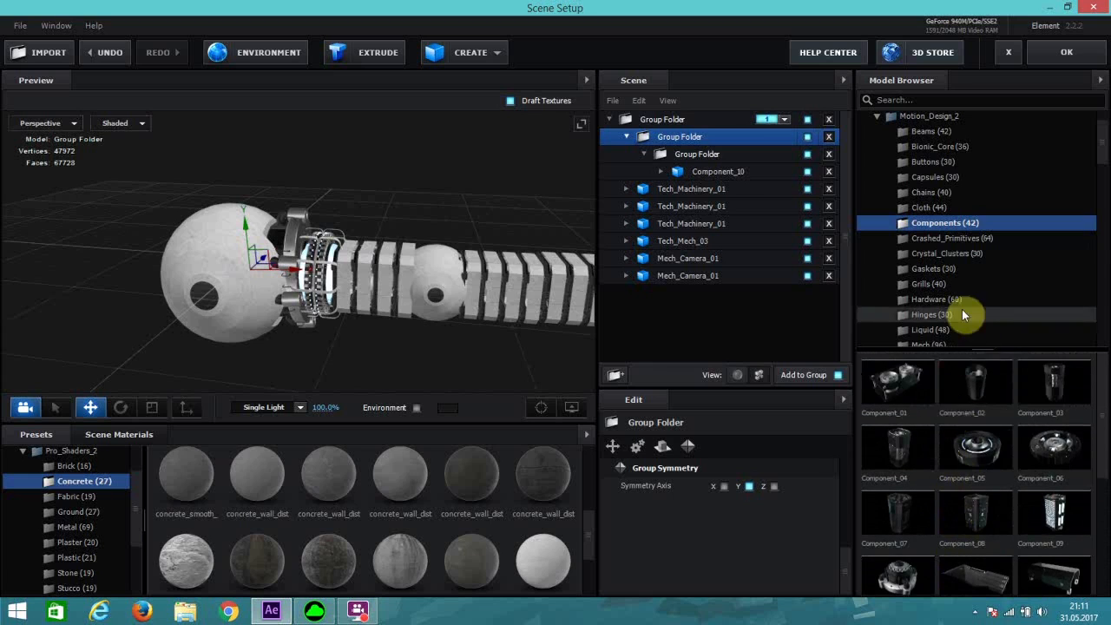
pyautogui.scroll(1, 958, 440)
pyautogui.scroll(-5, 958, 440)
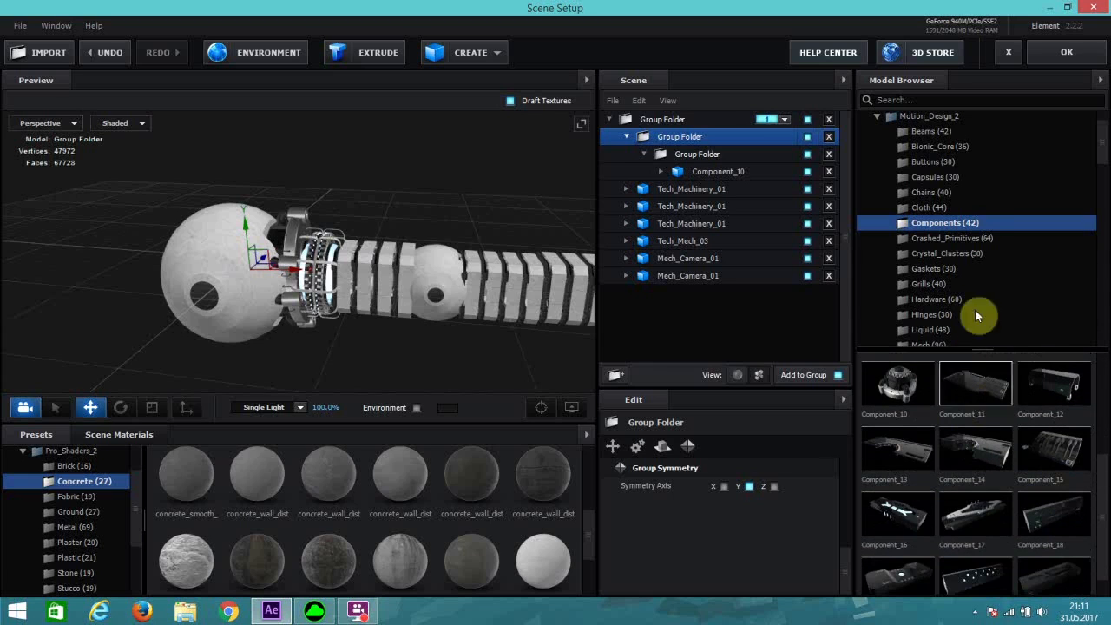
pyautogui.scroll(3, 971, 231)
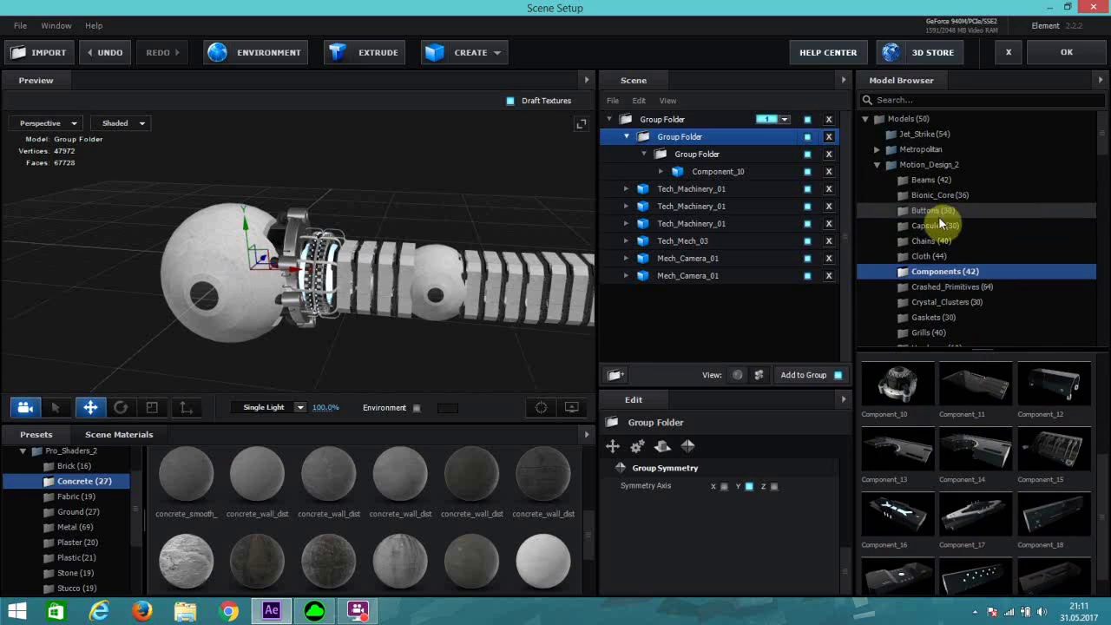
pyautogui.click(936, 225)
pyautogui.scroll(-2, 945, 236)
pyautogui.scroll(-3, 938, 245)
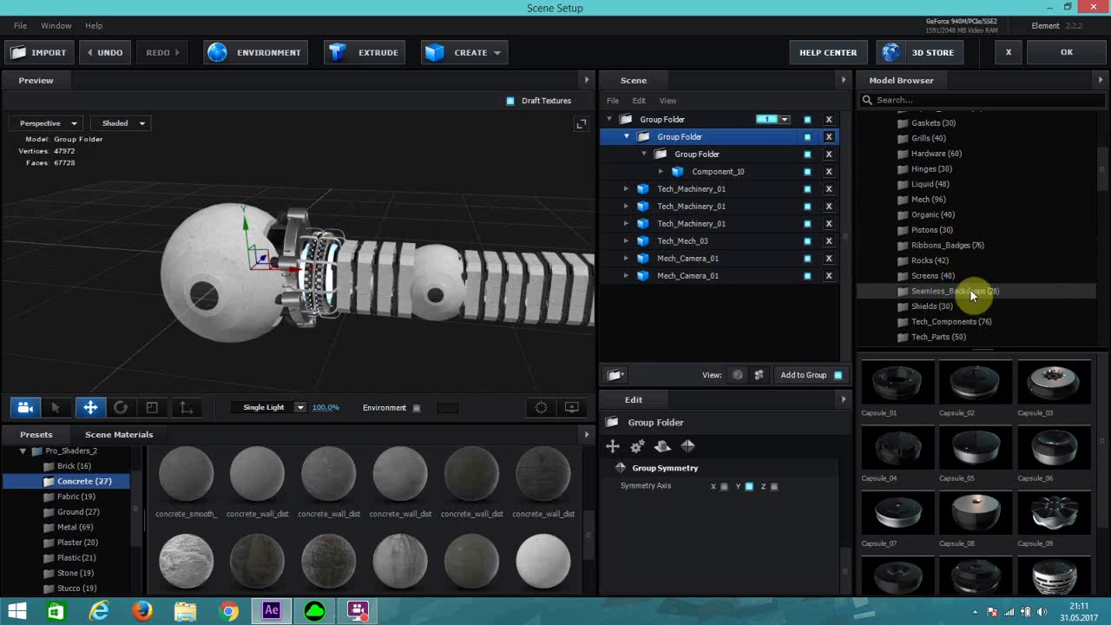
pyautogui.scroll(-1, 970, 282)
pyautogui.click(966, 275)
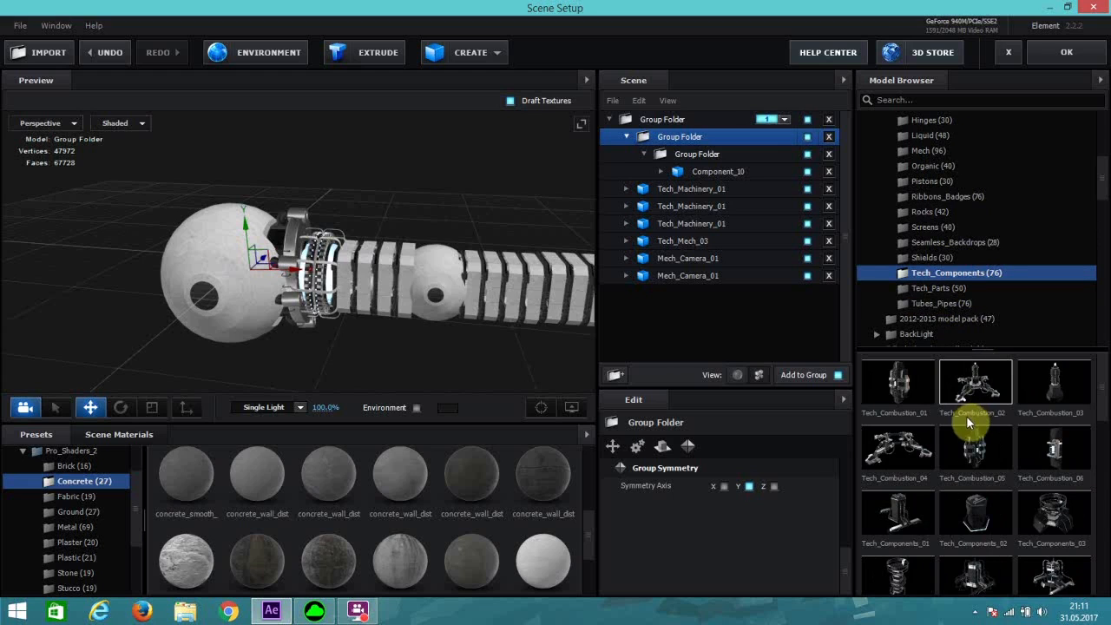
pyautogui.scroll(-2, 973, 414)
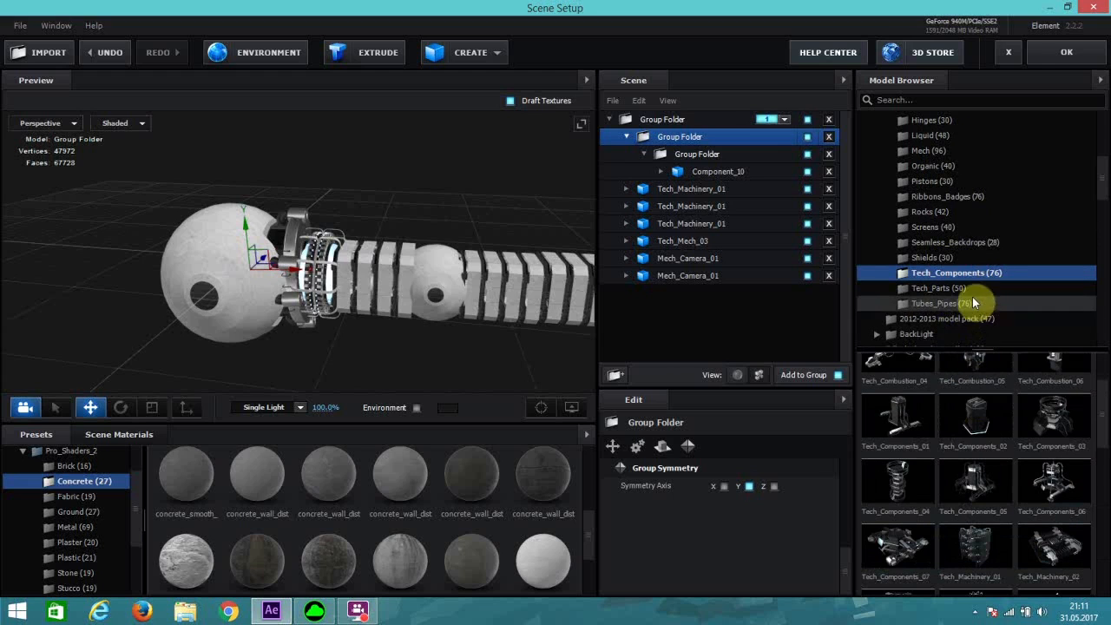
pyautogui.scroll(-4, 956, 409)
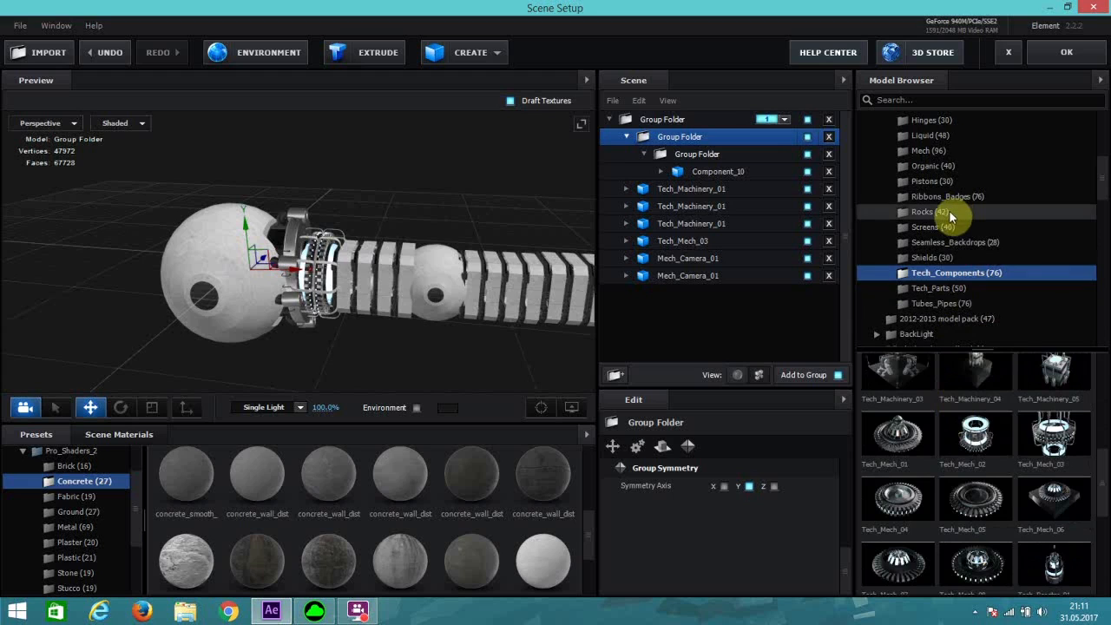
pyautogui.scroll(1, 948, 217)
pyautogui.scroll(2, 948, 210)
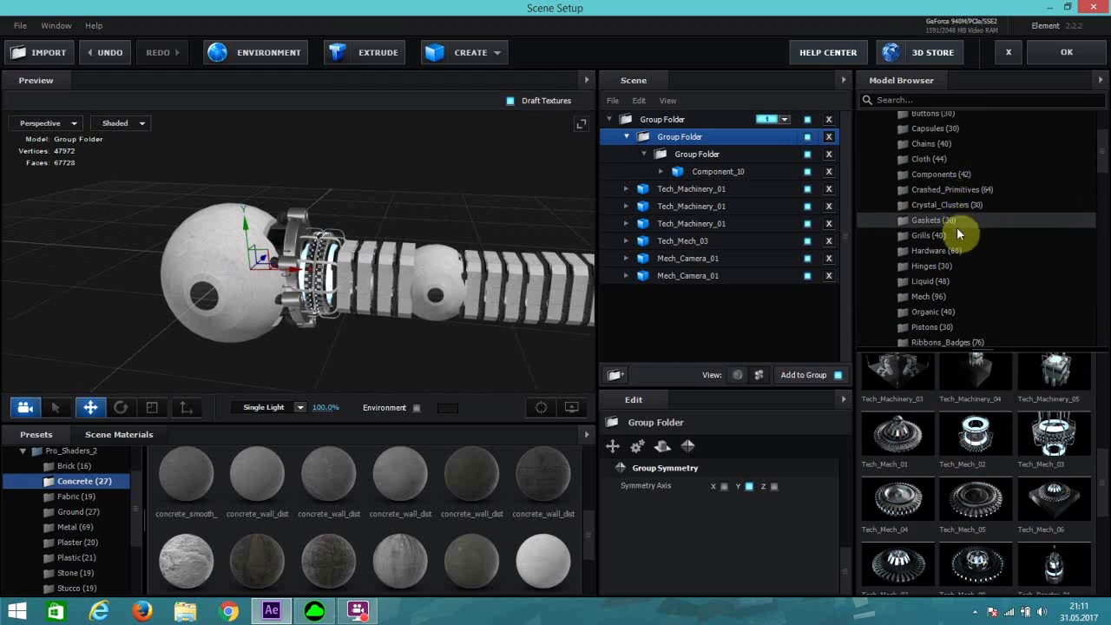
pyautogui.click(953, 176)
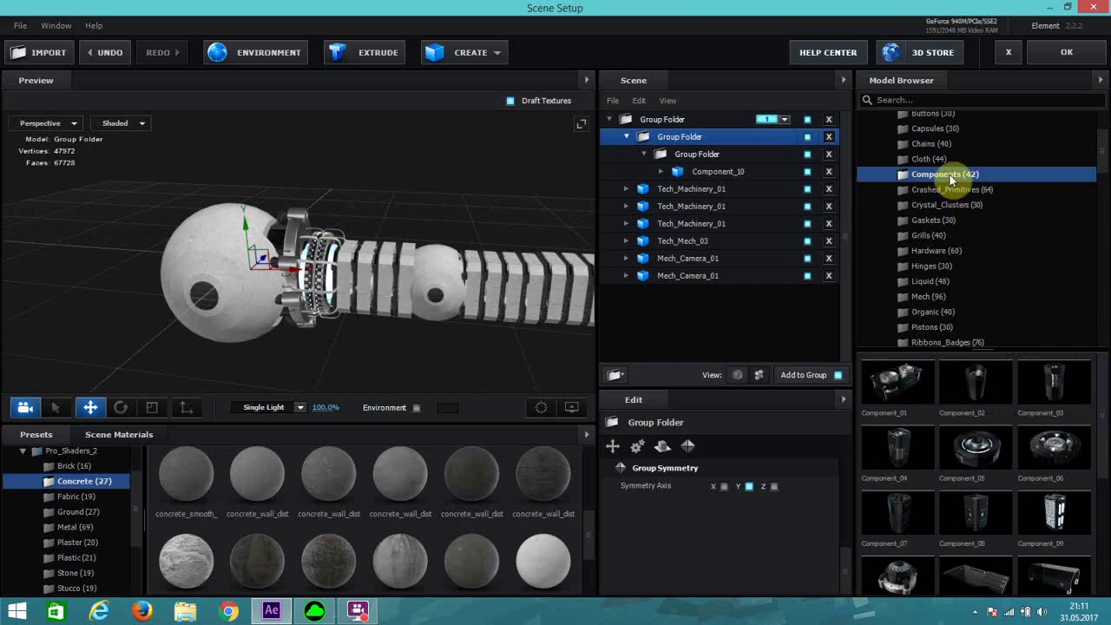
pyautogui.scroll(-1, 914, 431)
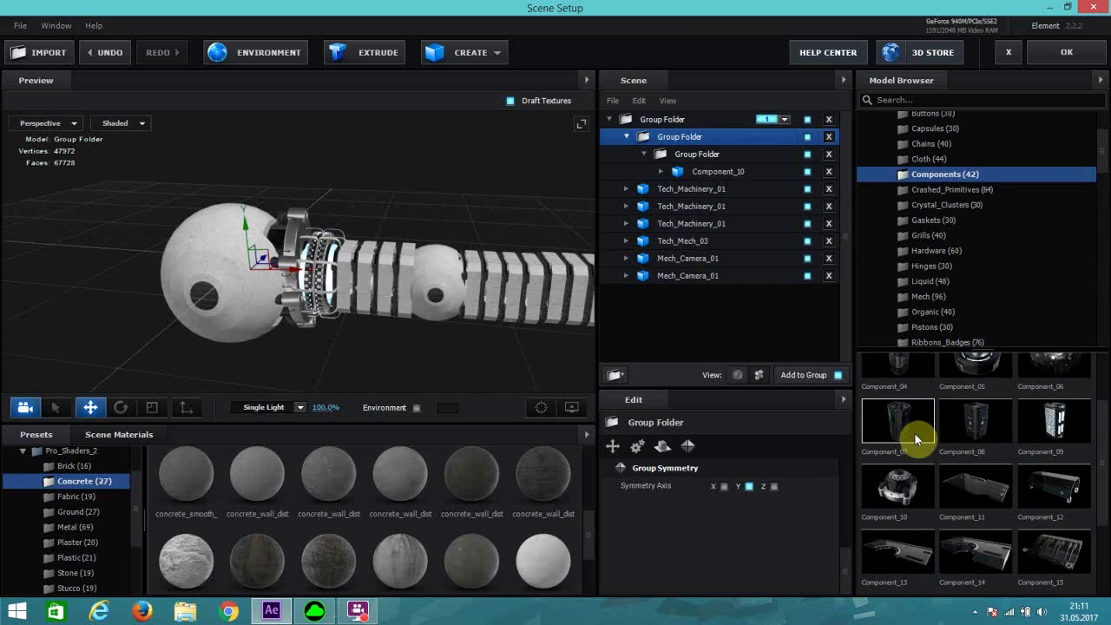
pyautogui.scroll(-2, 914, 432)
pyautogui.scroll(1, 929, 204)
pyautogui.scroll(-5, 943, 234)
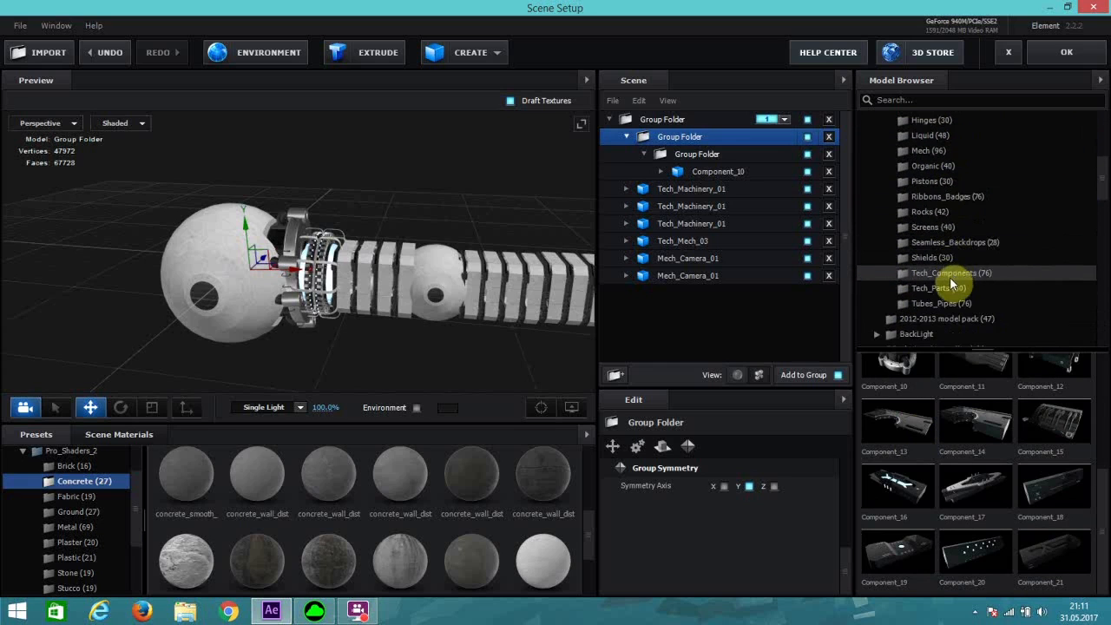
pyautogui.click(951, 274)
pyautogui.scroll(-5, 970, 451)
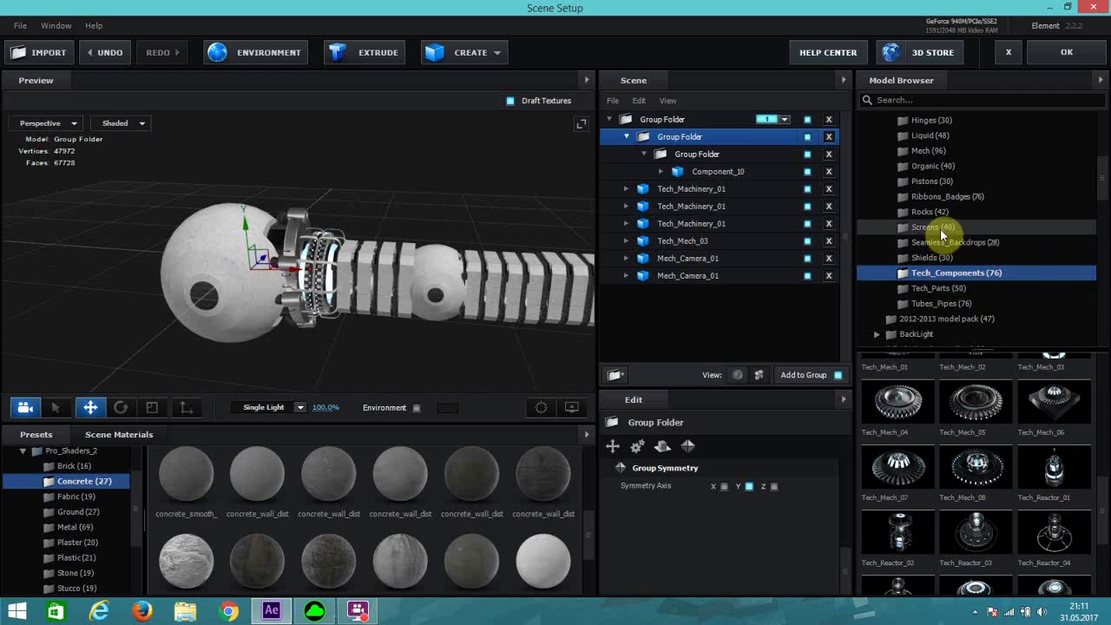
# Step: Add Mech_Assortment_07 from the Mech models to the mirrored group folder
pyautogui.scroll(1, 948, 256)
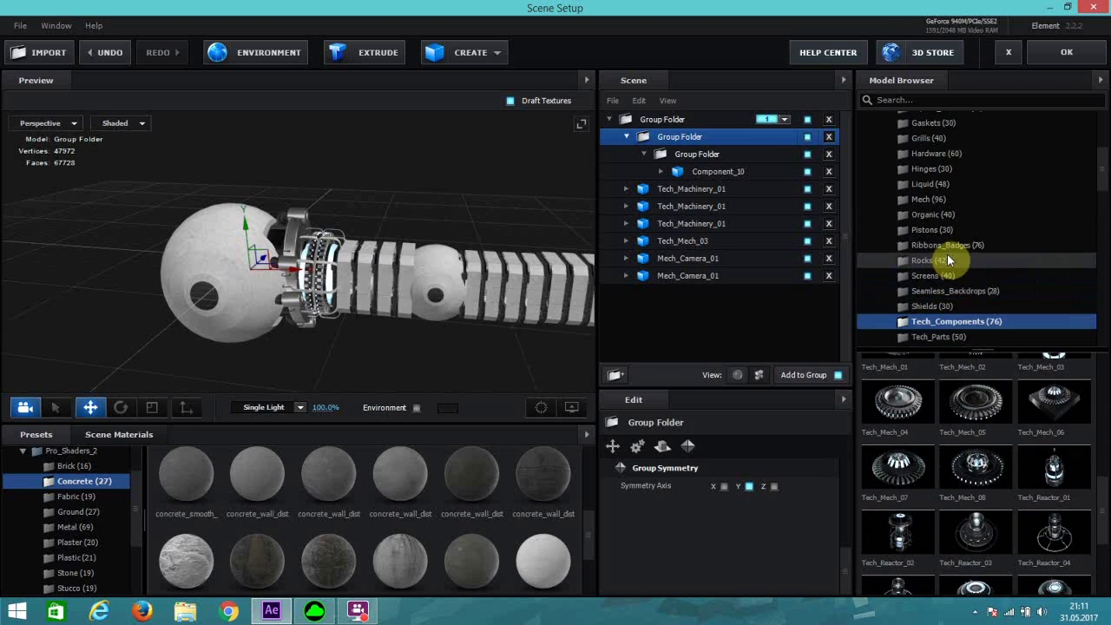
pyautogui.click(938, 200)
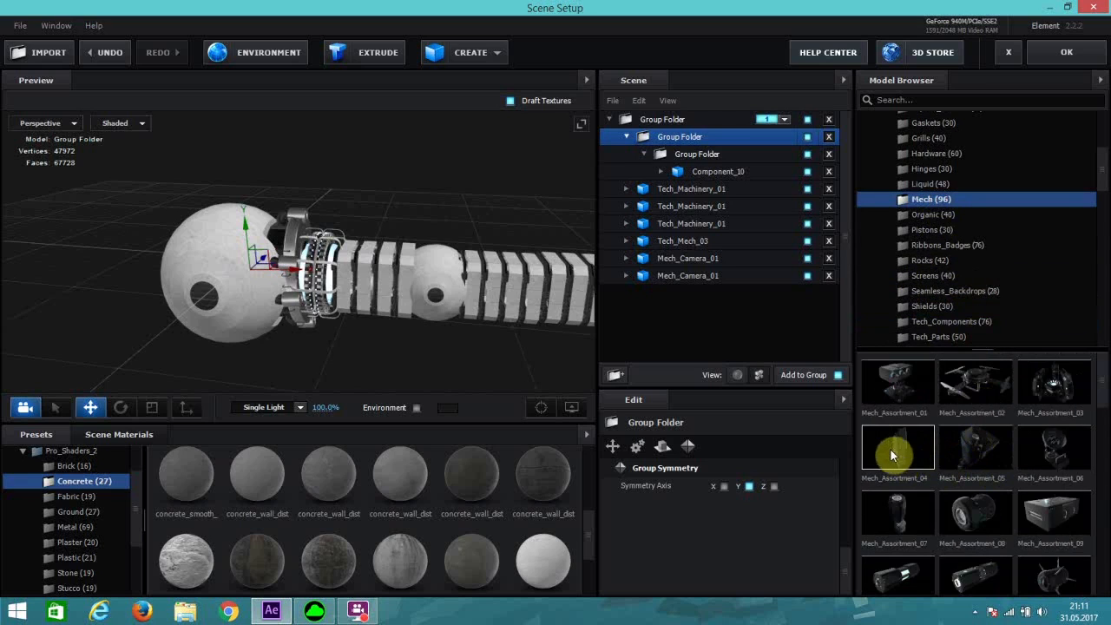
pyautogui.scroll(-1, 919, 531)
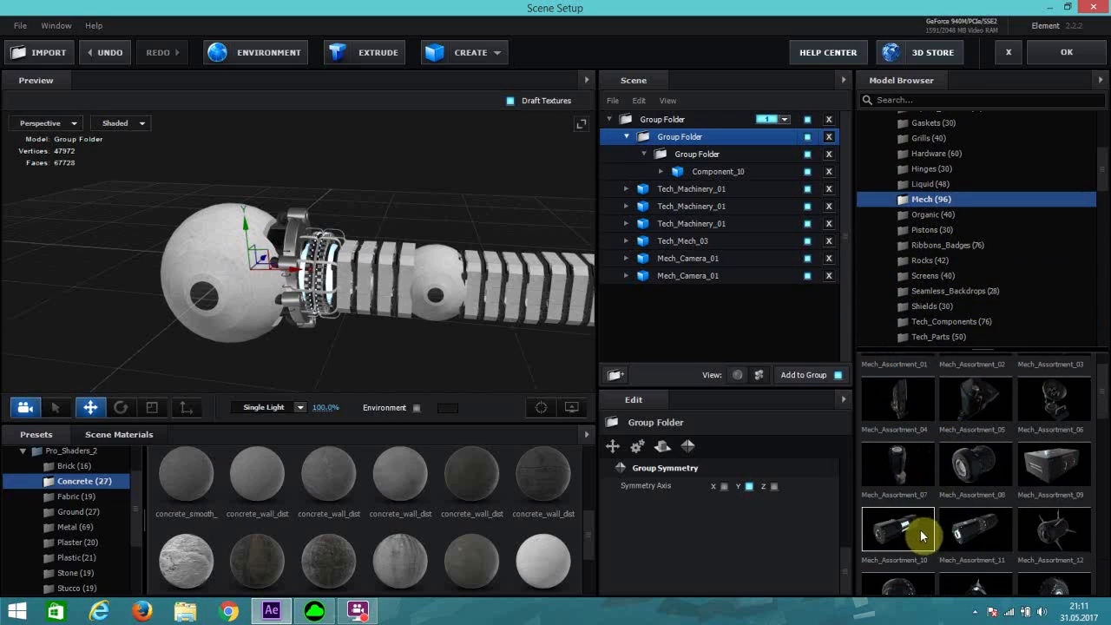
pyautogui.click(914, 484)
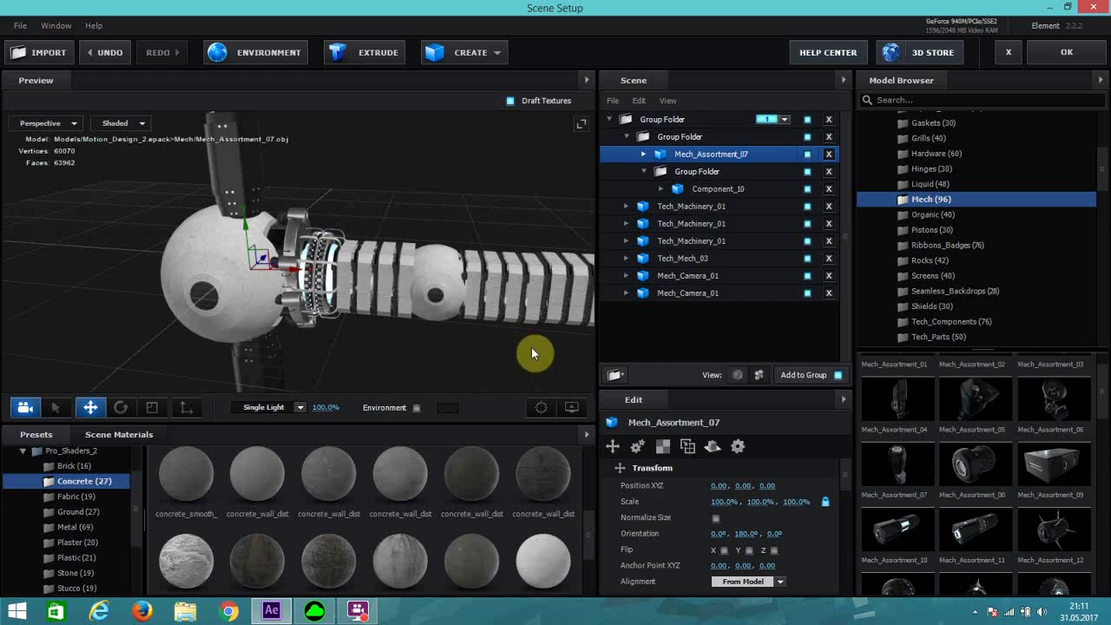
# Step: Move Mech_Assortment_07 along the body to about X 0.79, scale it to 92%, and toggle the mirrored folder's visibility off and on
pyautogui.moveTo(412, 290); pyautogui.dragTo(346, 327)
pyautogui.moveTo(302, 264); pyautogui.dragTo(375, 286)
pyautogui.moveTo(723, 500); pyautogui.dragTo(706, 498)
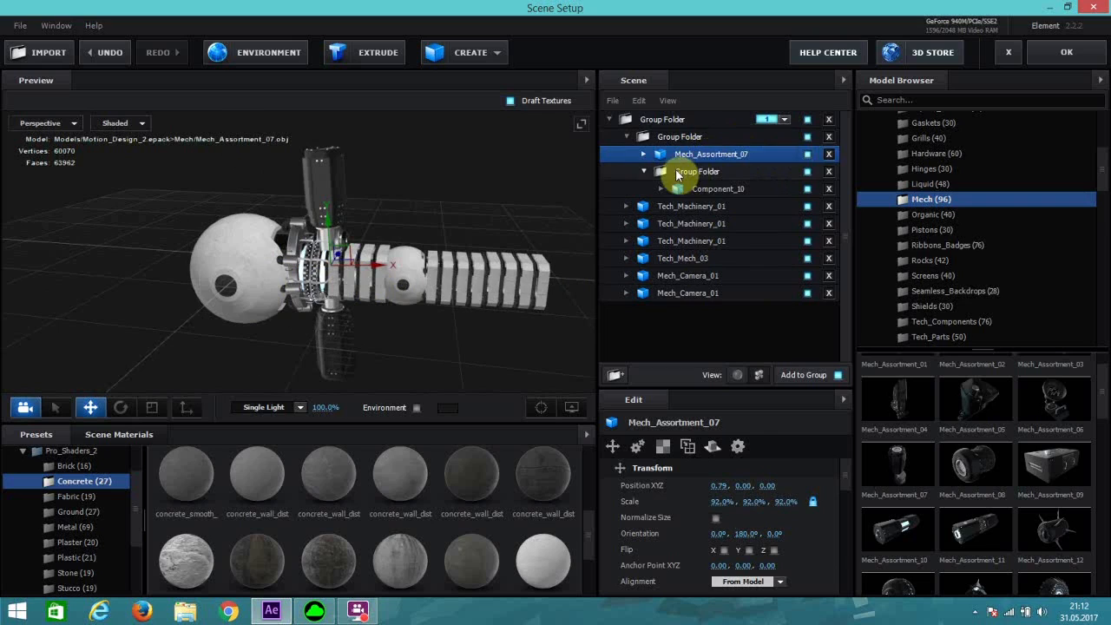
pyautogui.click(805, 139)
pyautogui.click(805, 139)
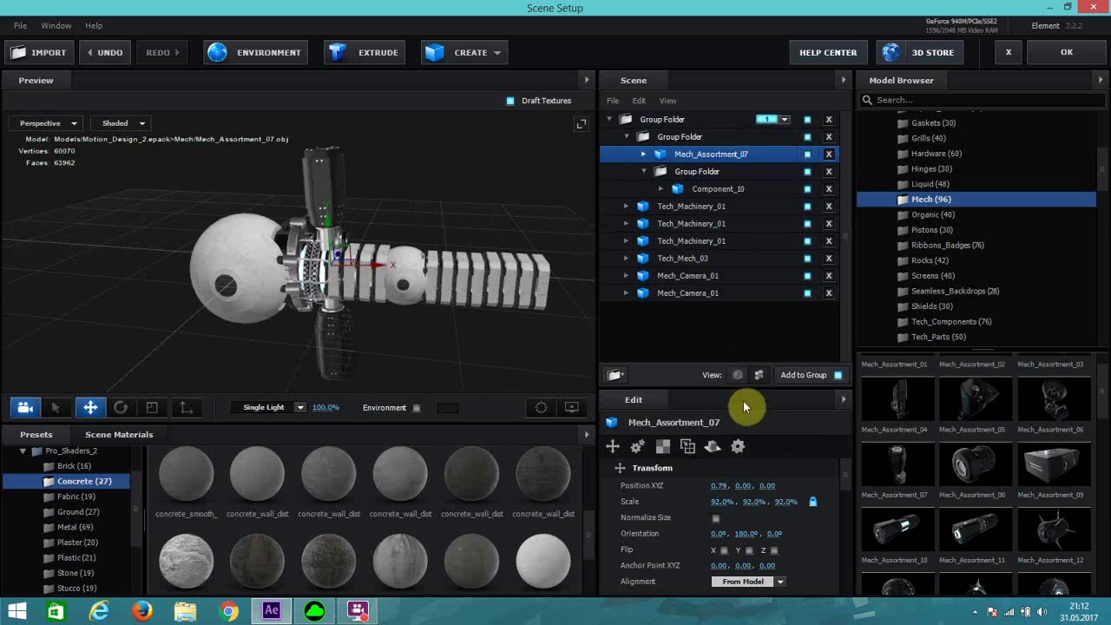
# Step: Scale Mech_Assortment_07 in the mirrored group folder down to 60%, and readjust it to 70%
pyautogui.click(681, 139)
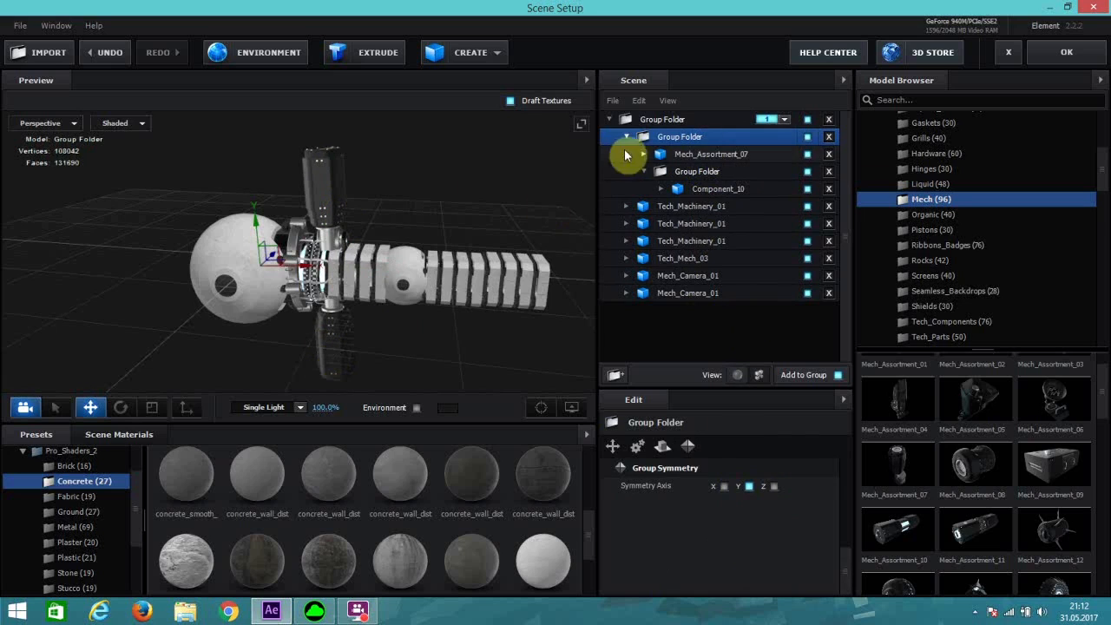
pyautogui.click(661, 154)
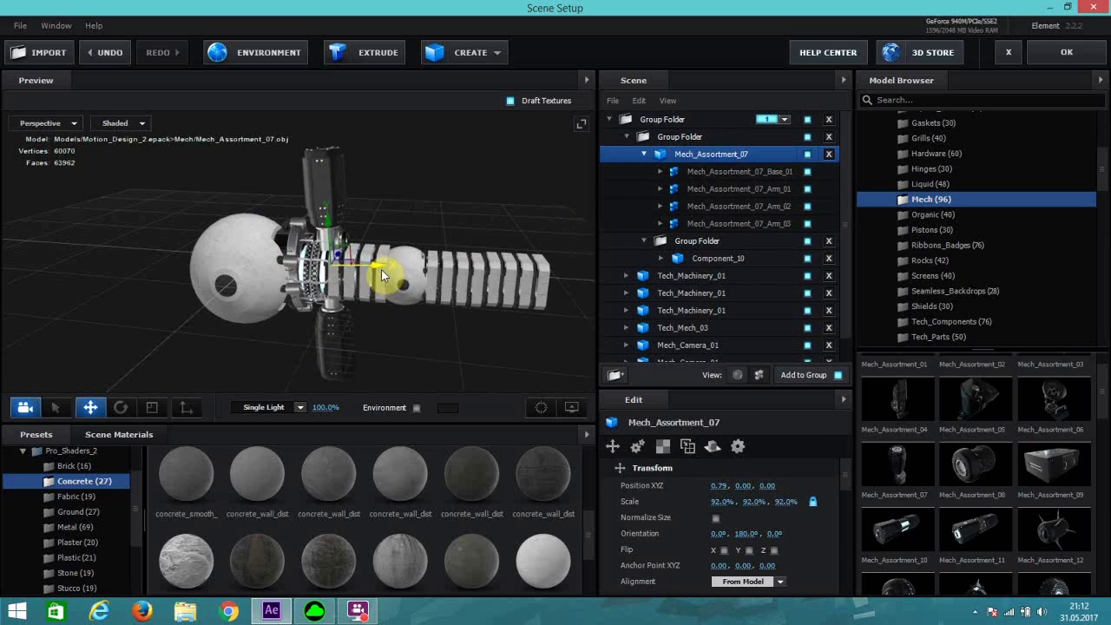
pyautogui.click(720, 501)
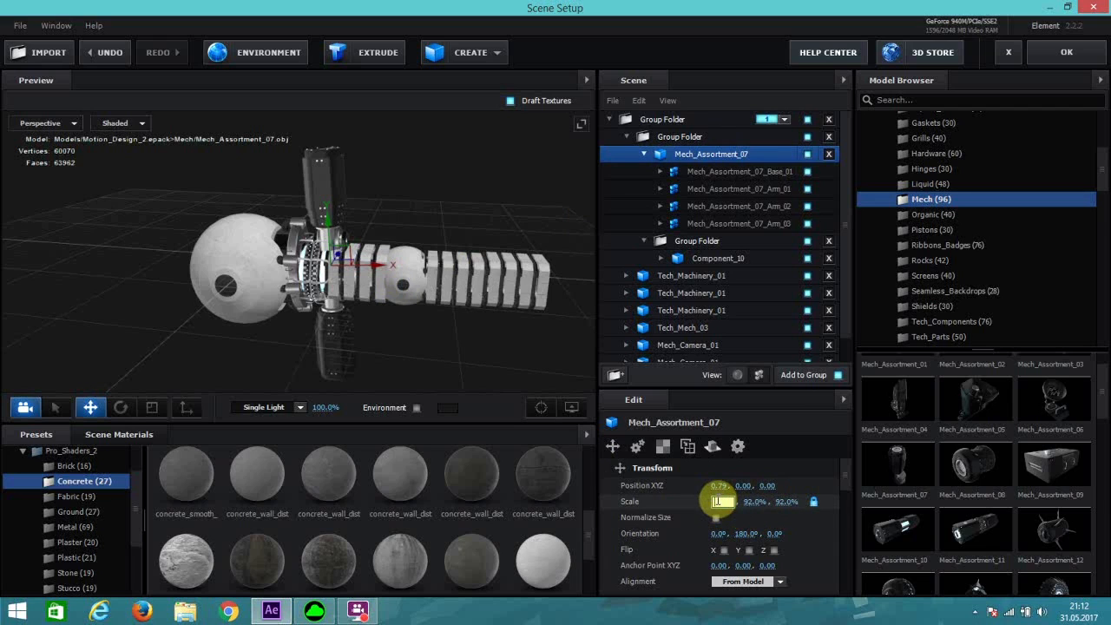
pyautogui.write('60')
pyautogui.press('Return')
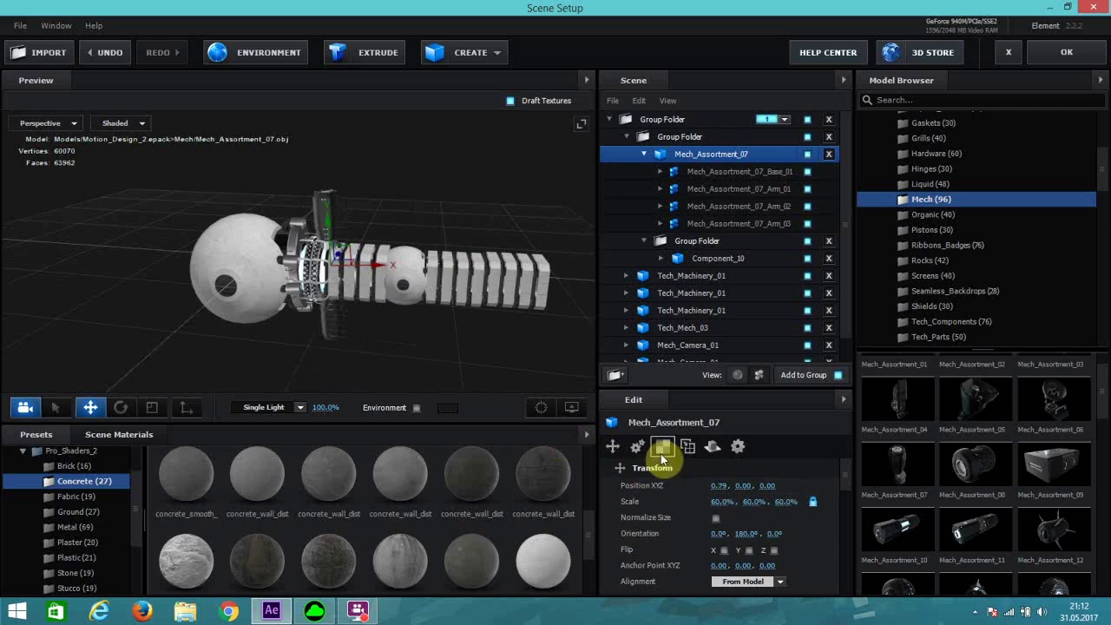
pyautogui.click(719, 501)
pyautogui.write('7')
pyautogui.scroll(4, 376, 364)
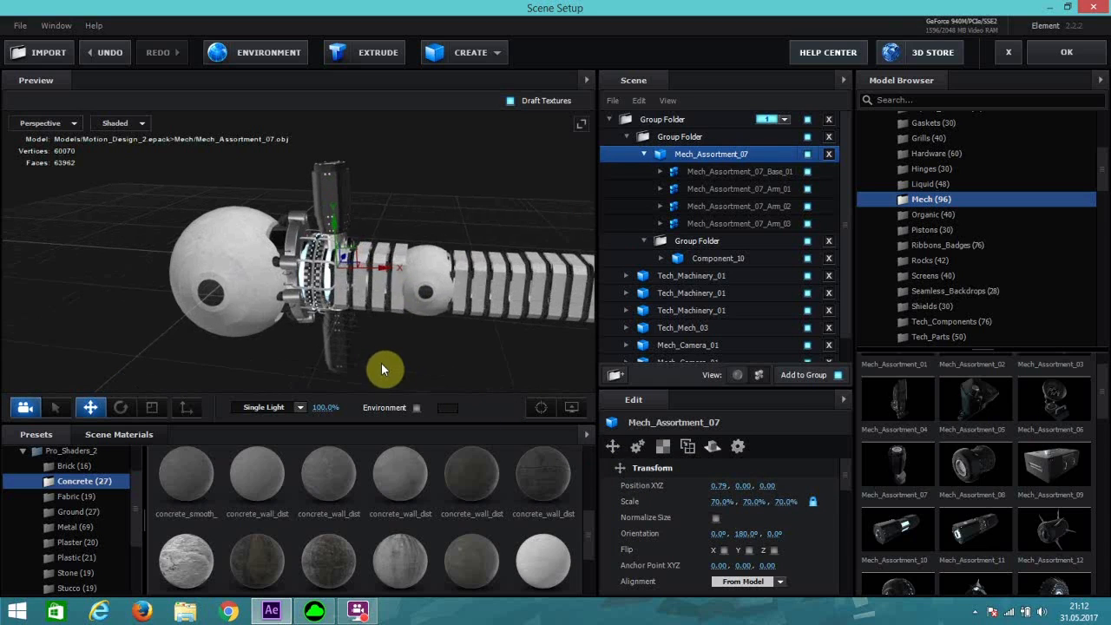
# Step: Rotate Mech_Assortment_07 to lie lengthwise along the body, with orientation about 180°, 0°, 272.7°, and raise it to about Y 0.33
pyautogui.click(122, 408)
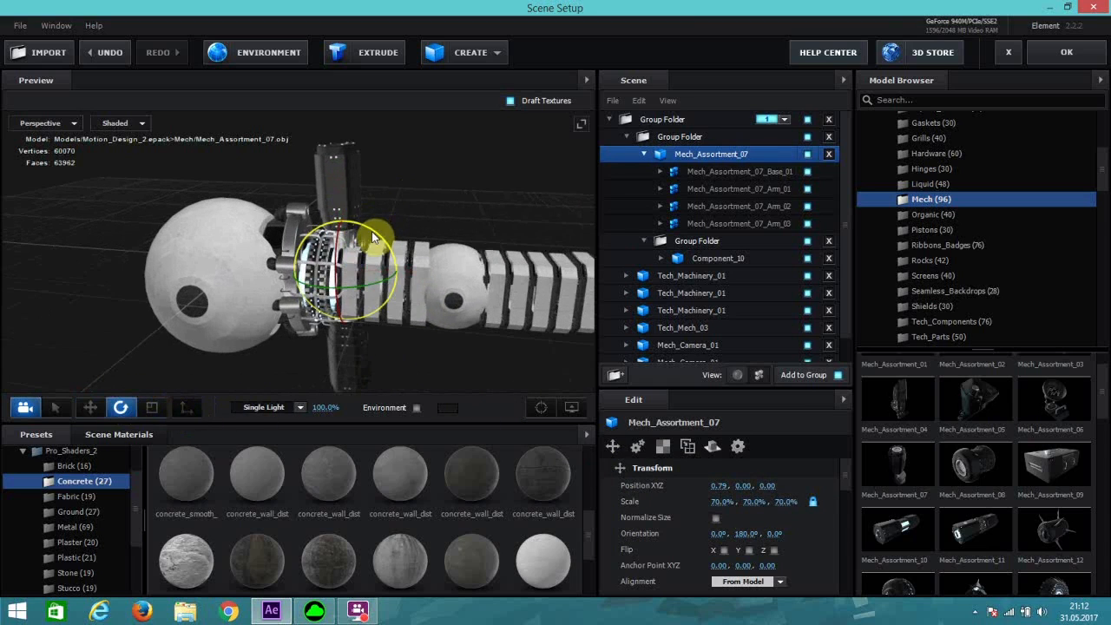
pyautogui.moveTo(367, 228); pyautogui.dragTo(393, 252)
pyautogui.click(90, 407)
pyautogui.moveTo(323, 363); pyautogui.dragTo(366, 159)
pyautogui.moveTo(411, 238); pyautogui.dragTo(428, 306)
pyautogui.moveTo(354, 189)
pyautogui.mouseDown()
pyautogui.moveTo(341, 169)
pyautogui.moveTo(343, 185)
pyautogui.mouseUp()
pyautogui.moveTo(508, 395); pyautogui.dragTo(483, 333)
pyautogui.moveTo(694, 153); pyautogui.dragTo(669, 176)
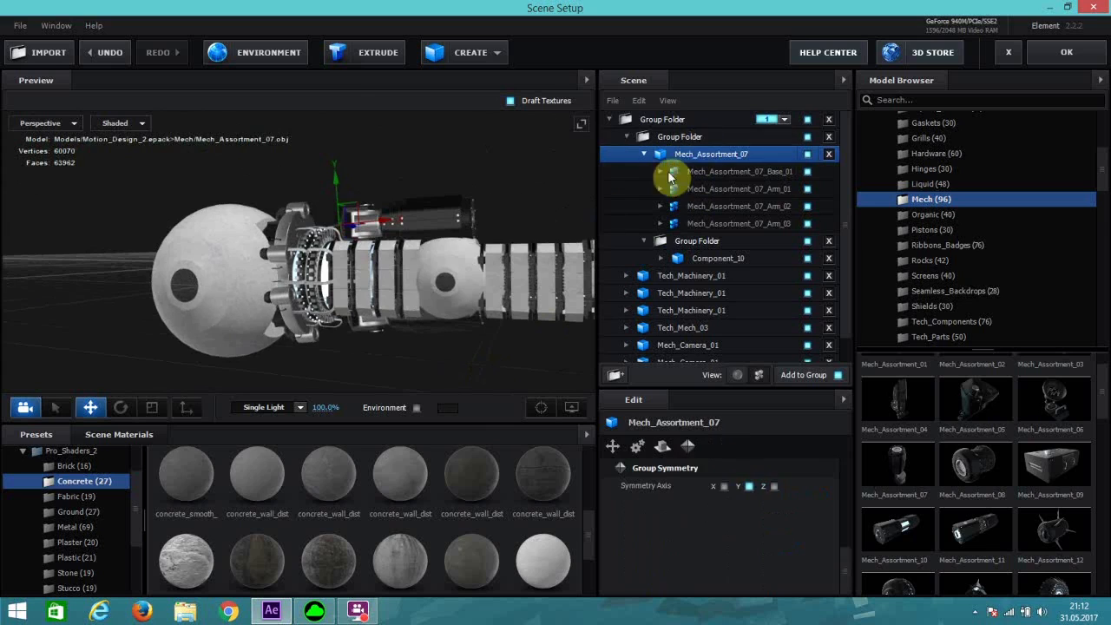
pyautogui.click(669, 137)
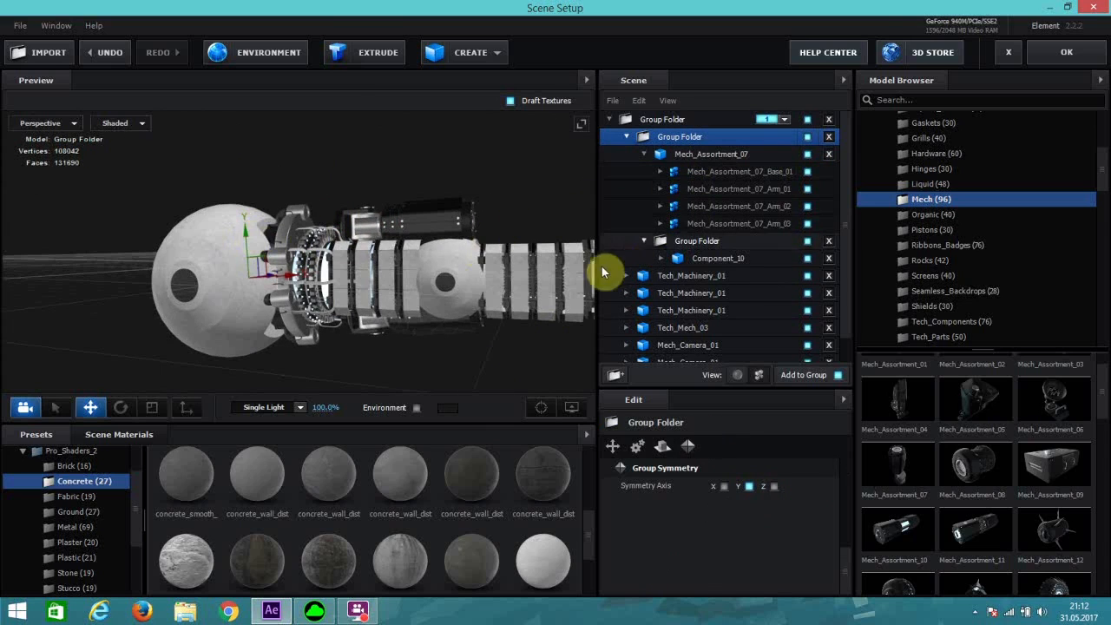
pyautogui.moveTo(404, 328); pyautogui.dragTo(404, 345)
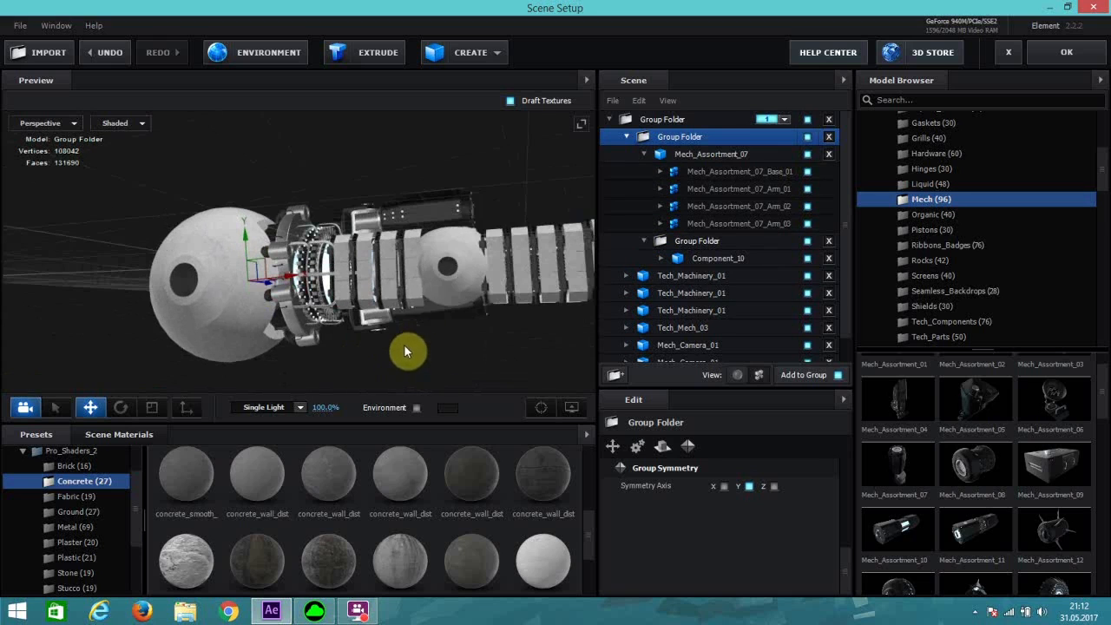
# Step: Scale Mech_Assortment_07 to about 64.5% and move it towards the large sphere at about X 0.39, Y 0.35
pyautogui.click(710, 154)
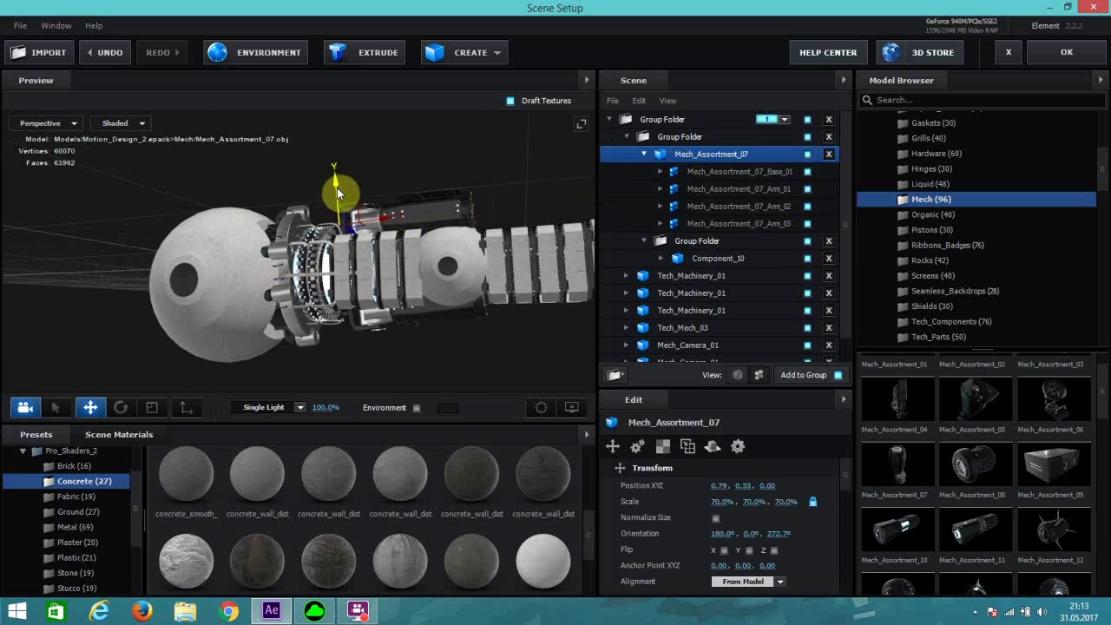
pyautogui.moveTo(336, 191); pyautogui.dragTo(507, 342)
pyautogui.moveTo(755, 501); pyautogui.dragTo(722, 503)
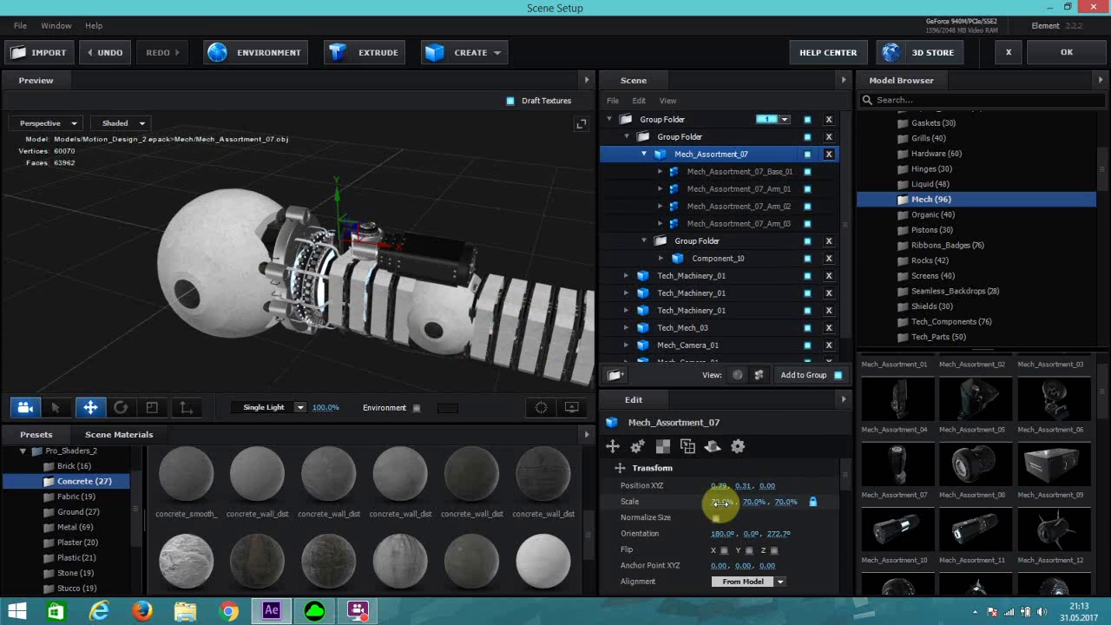
pyautogui.moveTo(714, 507); pyautogui.dragTo(703, 509)
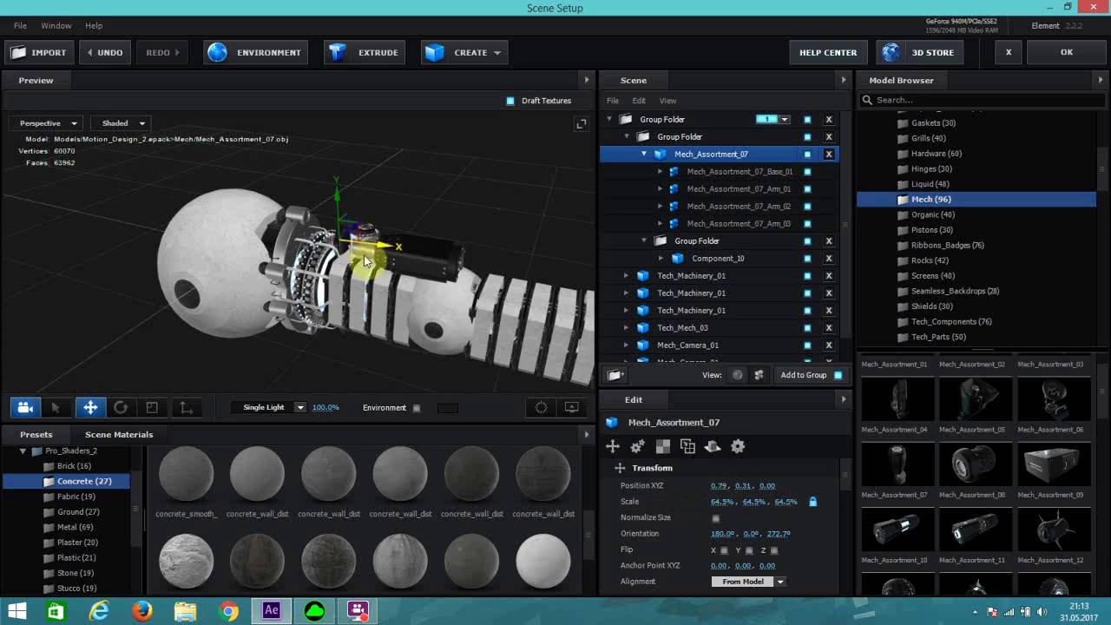
pyautogui.moveTo(426, 325); pyautogui.dragTo(338, 269)
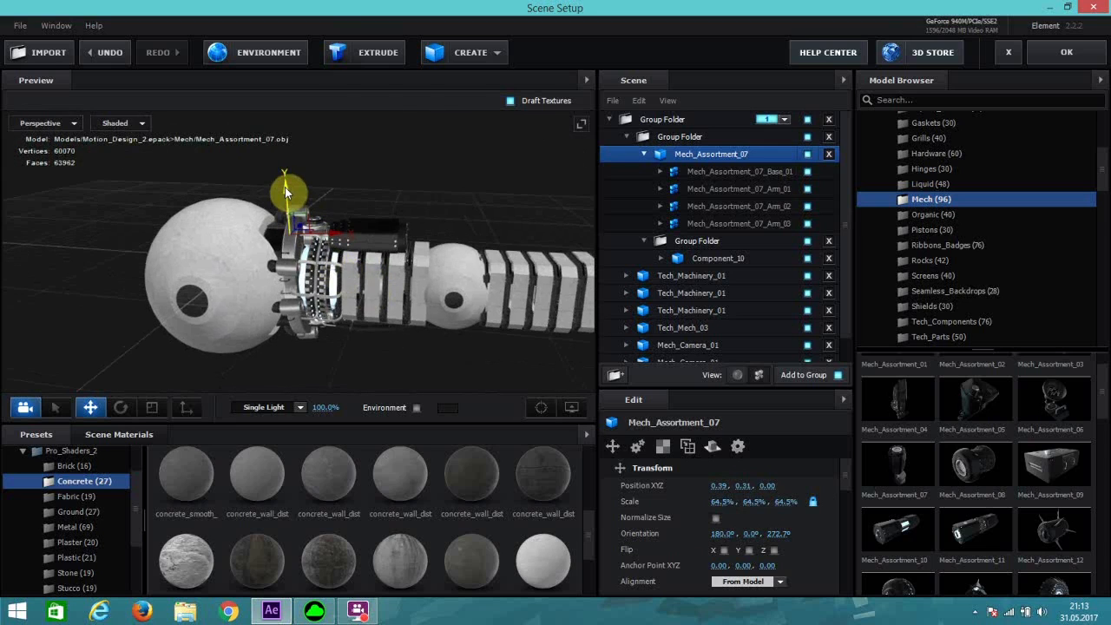
pyautogui.moveTo(285, 186); pyautogui.dragTo(288, 182)
# Step: Apply the light concrete preset to the parts of Mech_Assortment_07 and collapse its material list
pyautogui.moveTo(537, 565); pyautogui.dragTo(374, 237)
pyautogui.moveTo(553, 564); pyautogui.dragTo(403, 234)
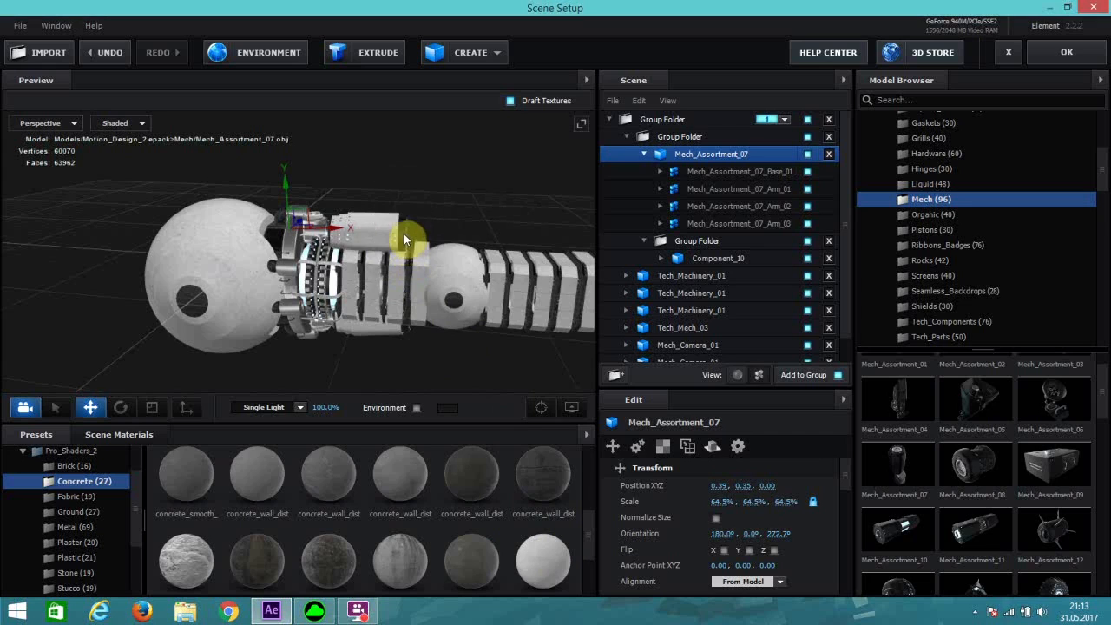
pyautogui.click(639, 155)
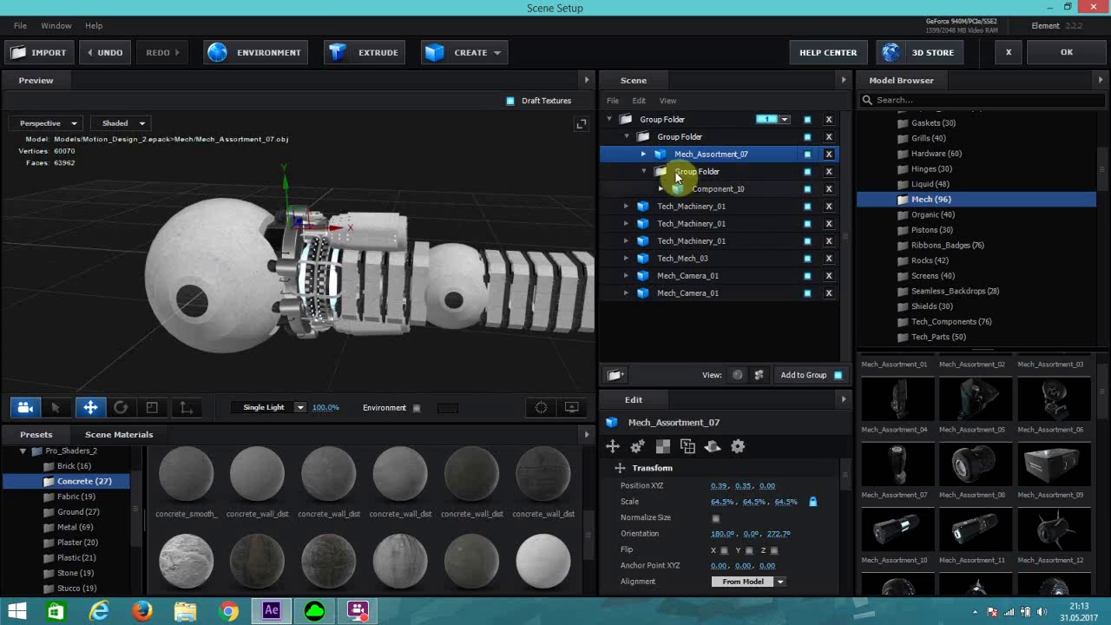
# Step: Duplicate Mech_Assortment_07 and place the copy behind the first one at about X 1.15, Y 0.32
pyautogui.hotkey('ctrl', 'd')
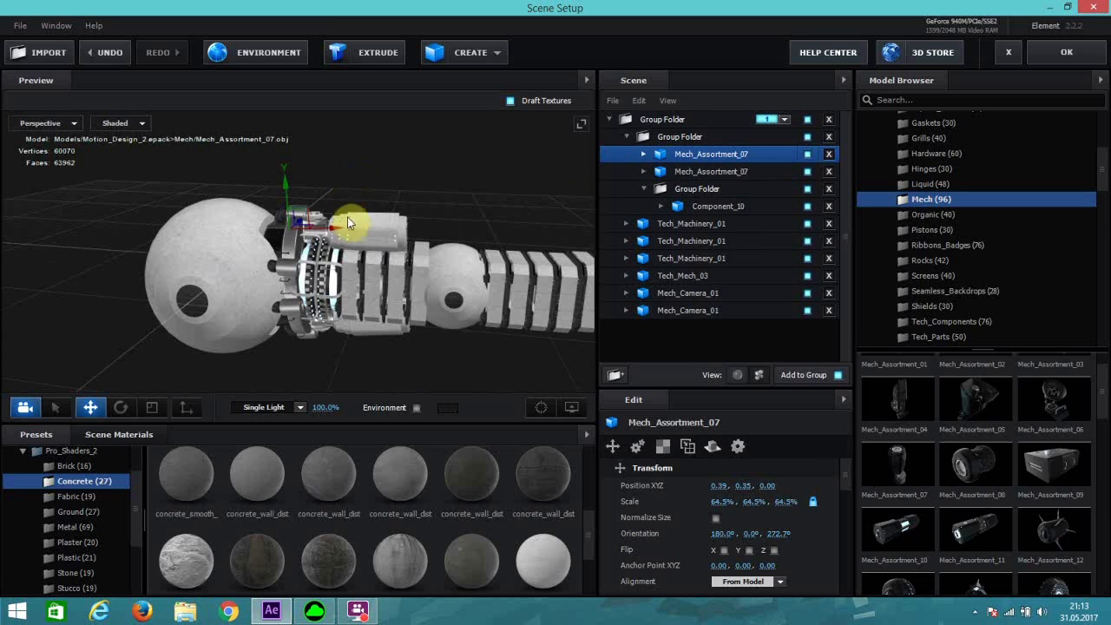
pyautogui.moveTo(341, 234); pyautogui.dragTo(446, 253)
pyautogui.moveTo(391, 176); pyautogui.dragTo(392, 184)
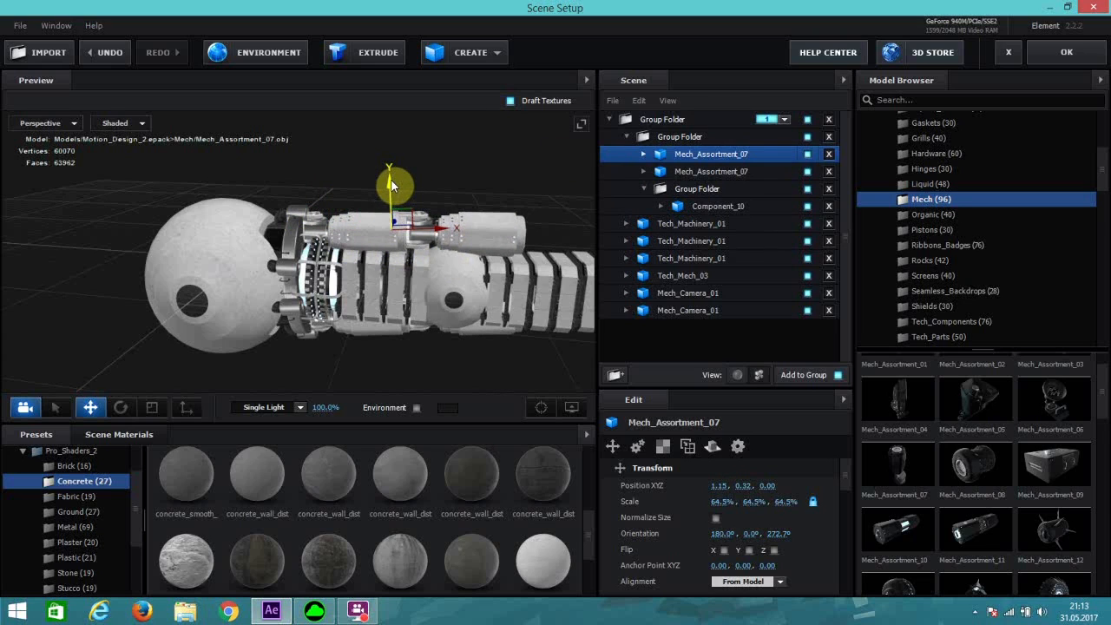
# Step: Add a third Mech_Assortment_07 by duplicating the second and moving the copy along the body to about X 1.86
pyautogui.moveTo(486, 283); pyautogui.dragTo(499, 290)
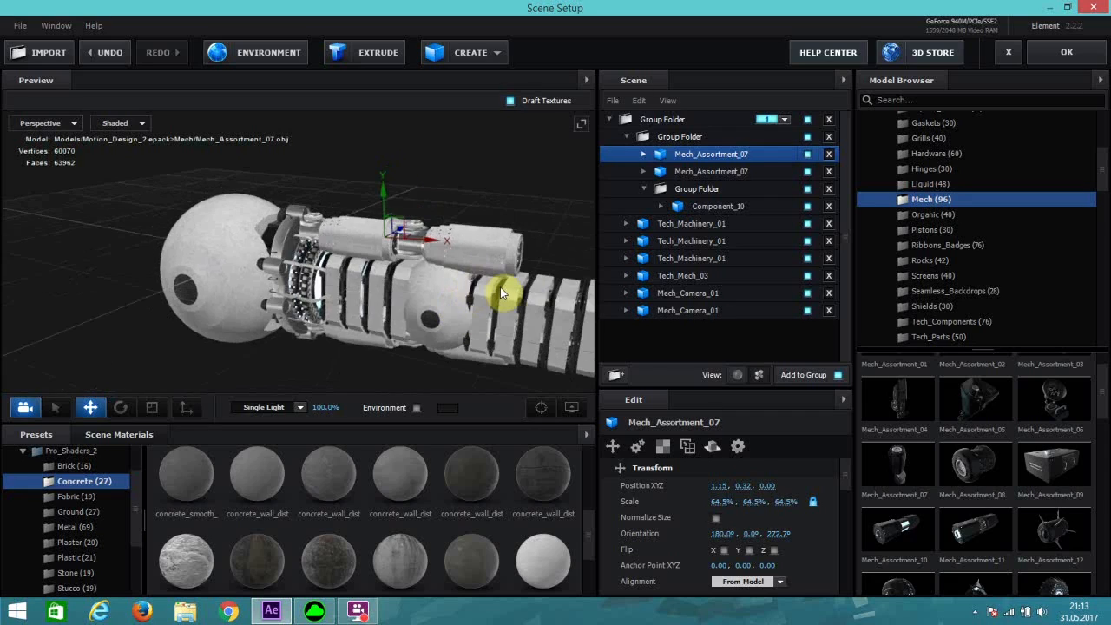
pyautogui.scroll(-2, 499, 290)
pyautogui.hotkey('ctrl', 'd')
pyautogui.moveTo(405, 251); pyautogui.dragTo(431, 356)
pyautogui.click(542, 408)
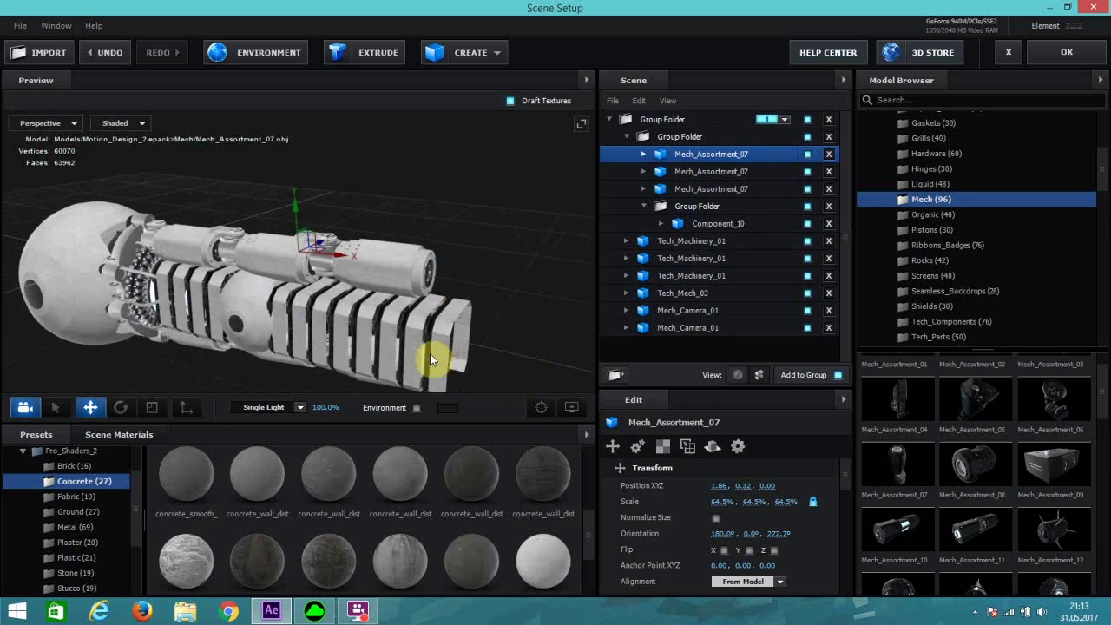
# Step: Add a fourth Mech_Assortment_07 at the end of the body, positioned at about X 2.68, Y 0.32, Z -0.13
pyautogui.moveTo(343, 348); pyautogui.dragTo(394, 287)
pyautogui.moveTo(394, 288); pyautogui.dragTo(384, 305, button='right')
pyautogui.moveTo(400, 286); pyautogui.dragTo(360, 296)
pyautogui.hotkey('ctrl', 'd')
pyautogui.moveTo(343, 293); pyautogui.dragTo(412, 285)
pyautogui.moveTo(287, 300); pyautogui.dragTo(300, 287)
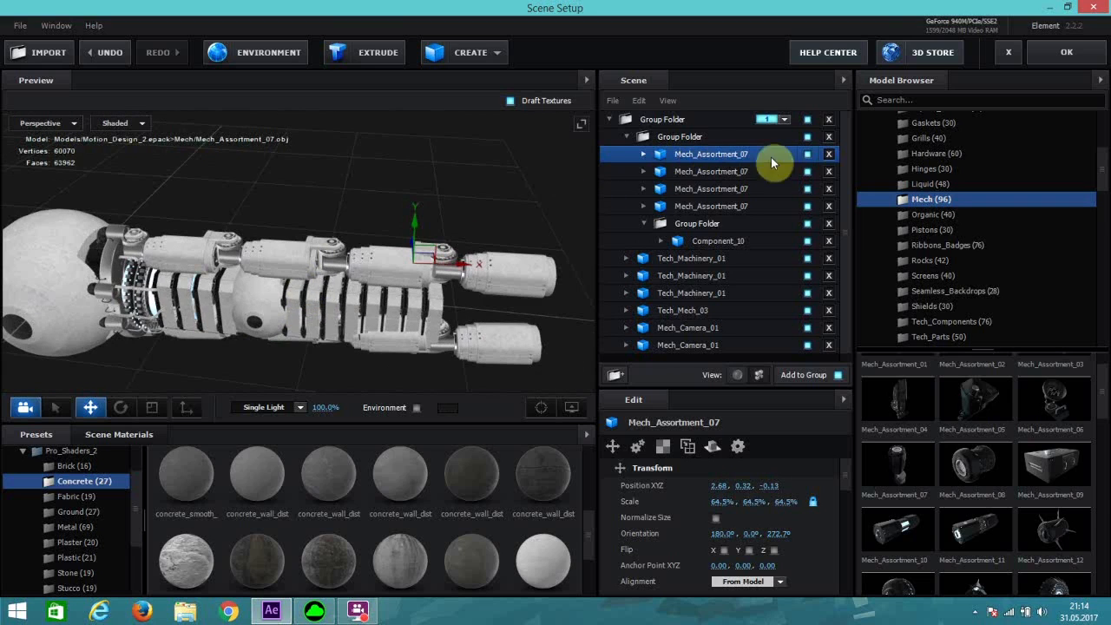
# Step: Toggle the visibility of the first three listed Mech_Assortment_07 copies off and on to identify the one to duplicate
pyautogui.click(807, 155)
pyautogui.click(807, 156)
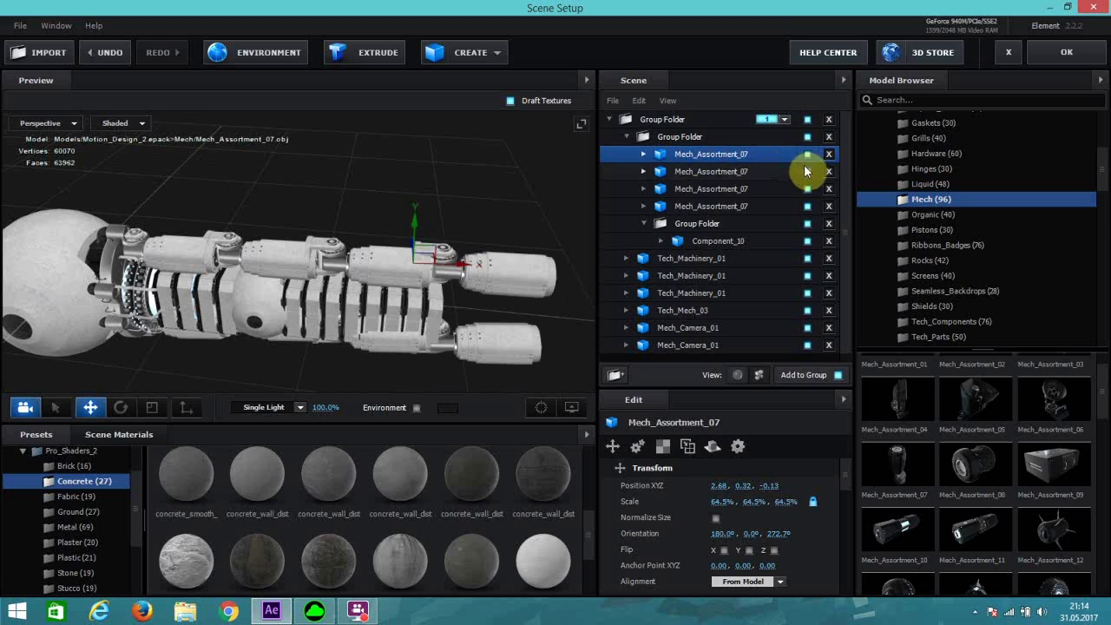
pyautogui.click(806, 172)
pyautogui.click(806, 173)
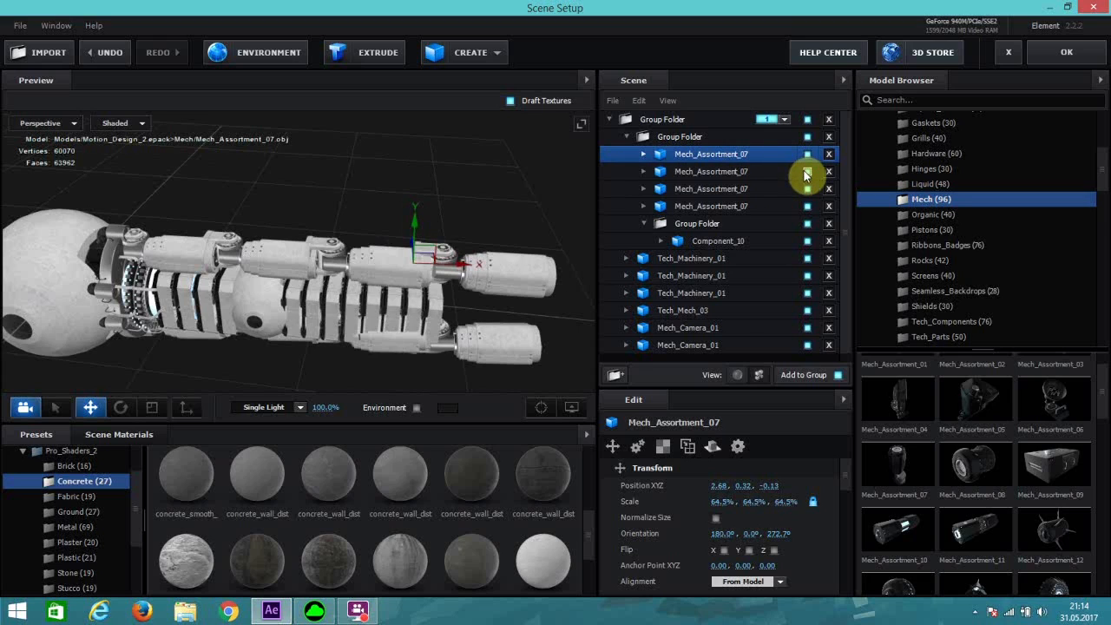
pyautogui.click(806, 188)
pyautogui.click(806, 188)
pyautogui.click(788, 190)
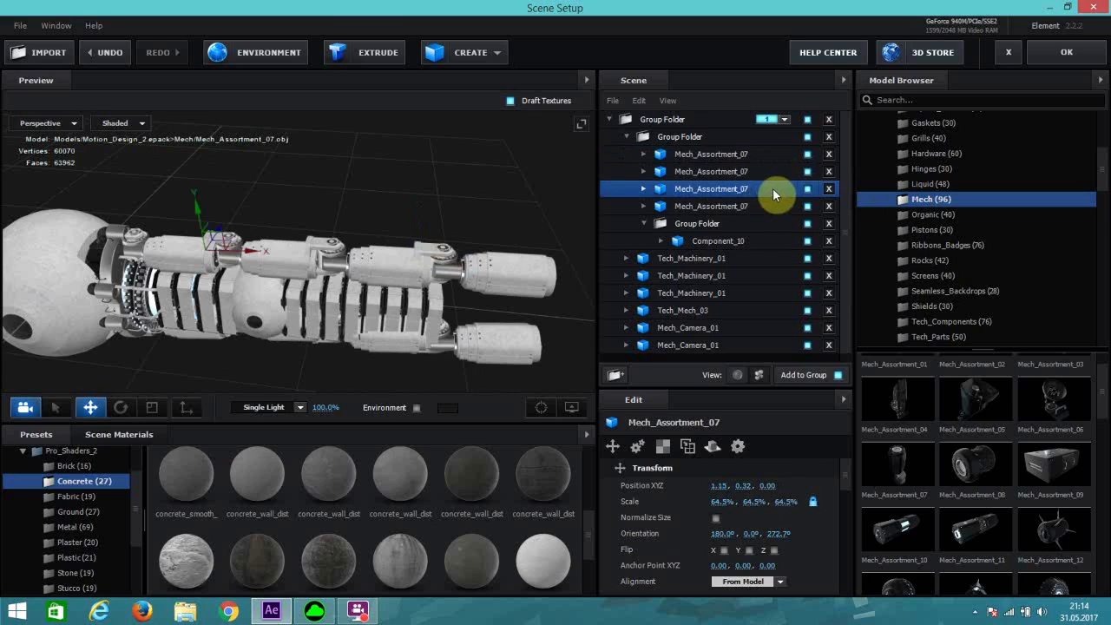
pyautogui.click(807, 191)
pyautogui.click(806, 191)
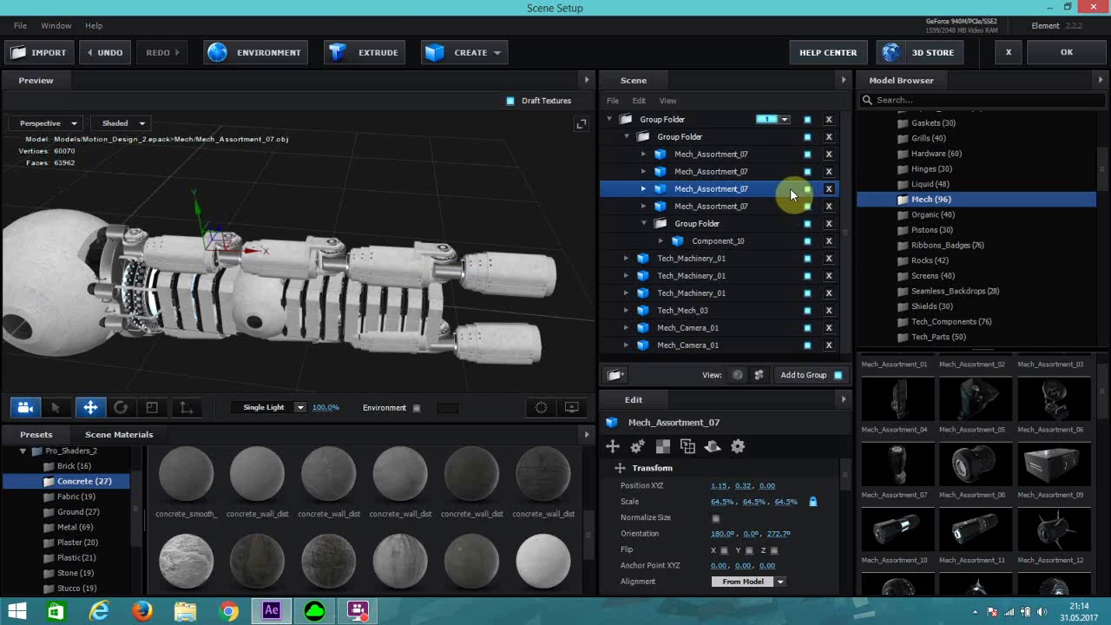
# Step: Duplicate the third listed Mech_Assortment_07, rotate its X orientation to about 92.7°, and move it to the body's side at about Y 0.19, Z -0.27
pyautogui.hotkey('ctrl', 'd')
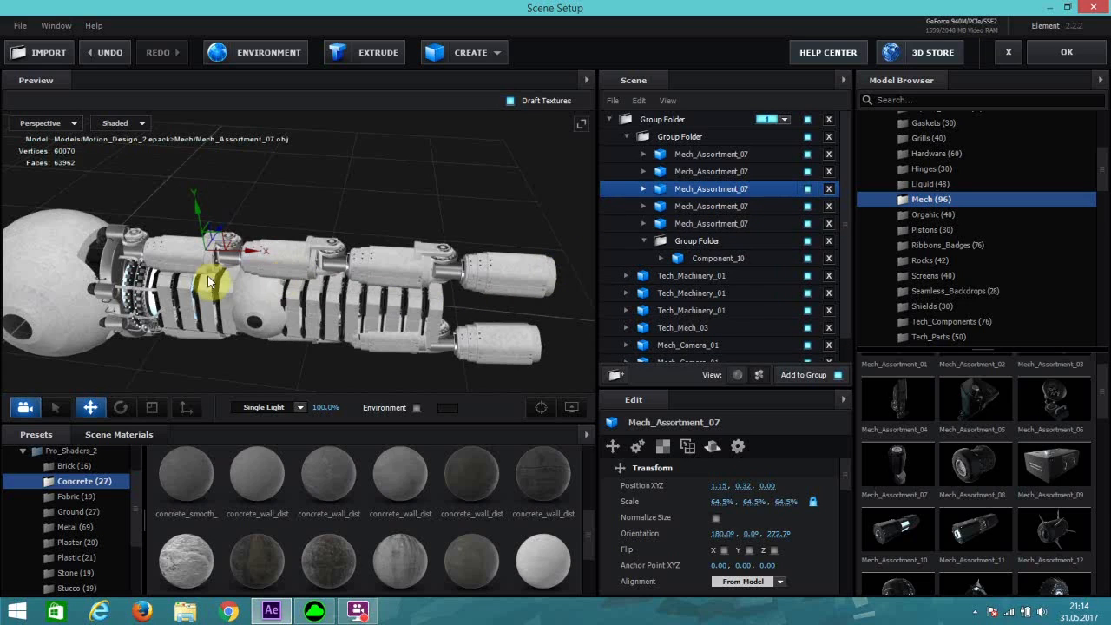
pyautogui.click(121, 407)
pyautogui.moveTo(191, 235); pyautogui.dragTo(199, 329)
pyautogui.click(91, 407)
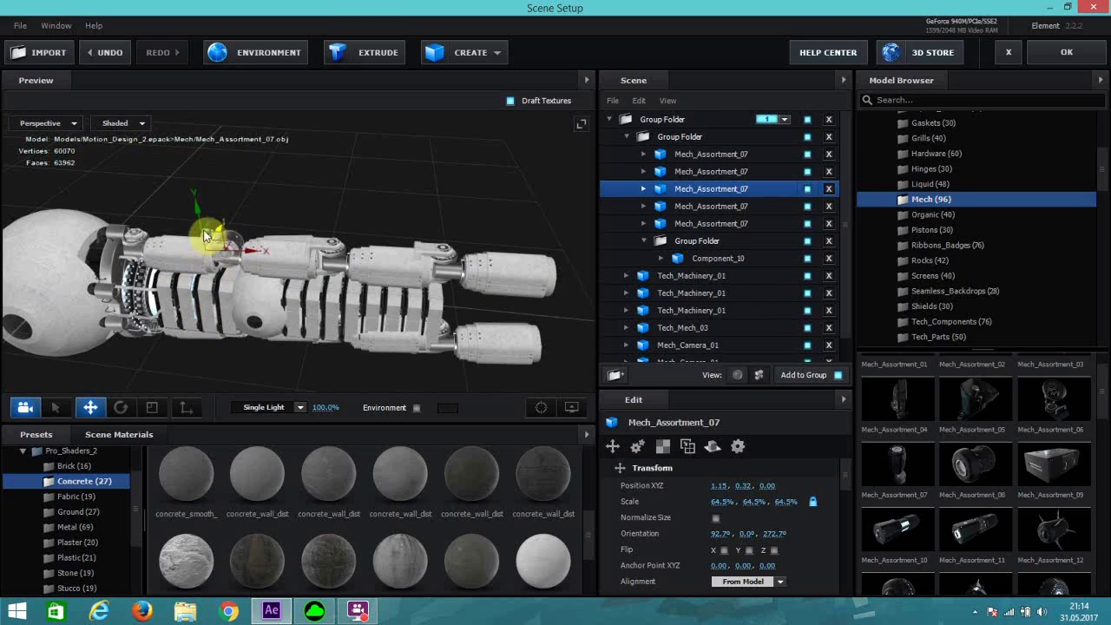
pyautogui.moveTo(224, 226); pyautogui.dragTo(218, 256)
pyautogui.moveTo(265, 289); pyautogui.dragTo(257, 271)
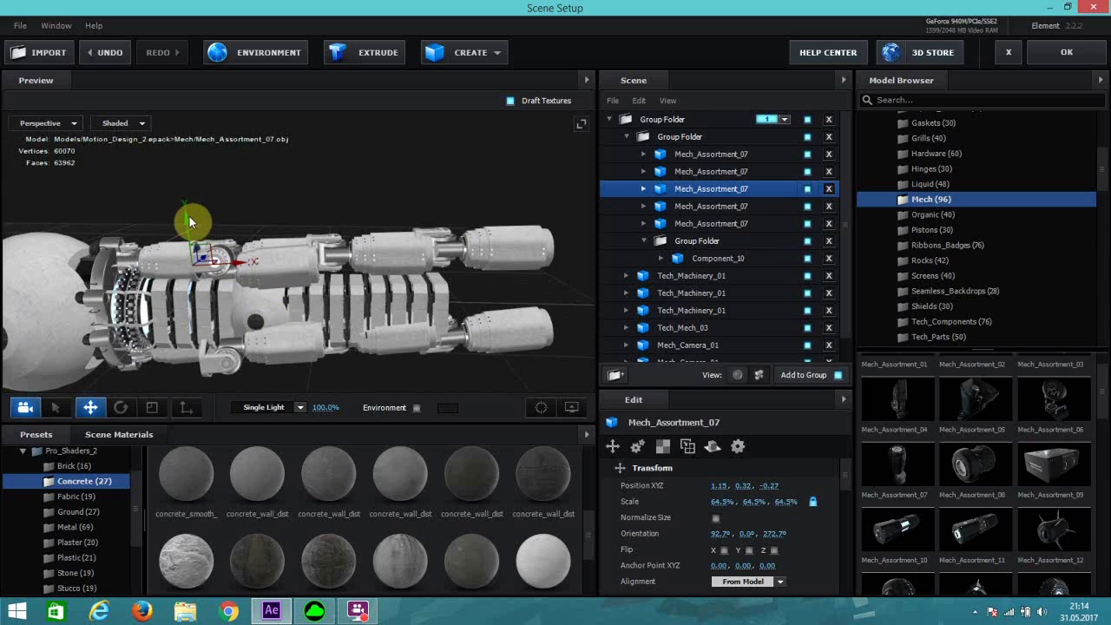
pyautogui.moveTo(189, 223); pyautogui.dragTo(206, 239)
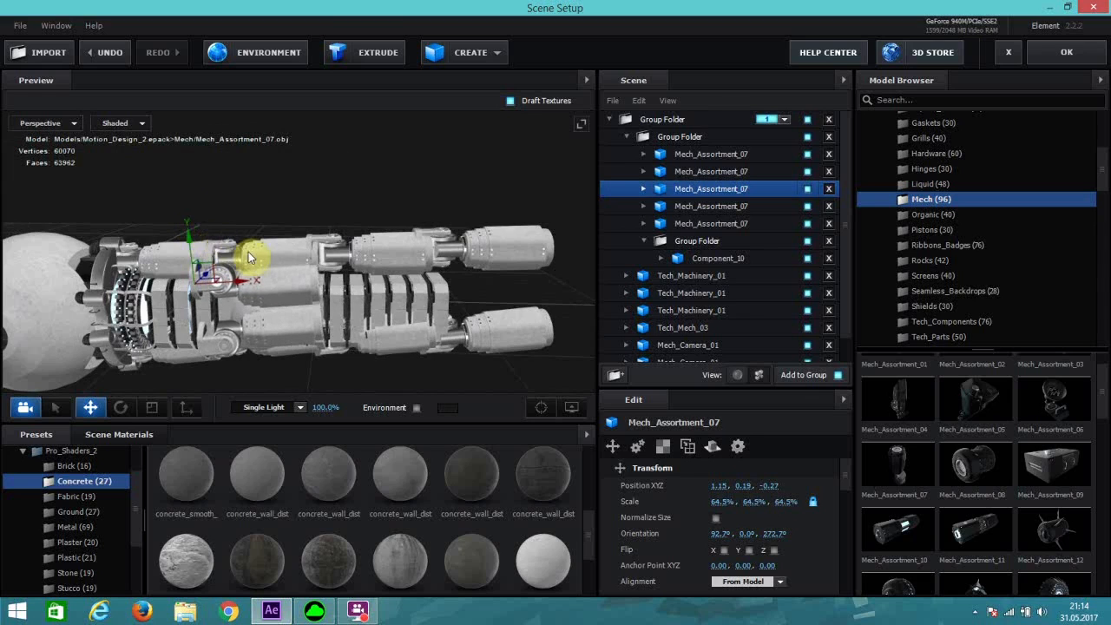
# Step: Duplicate the side-mounted Mech_Assortment_07 twice, placing copies at about X 0.37, Y 0.25 and X 2.00, Y 0.16
pyautogui.hotkey('ctrl', 'd')
pyautogui.moveTo(248, 283); pyautogui.dragTo(85, 238)
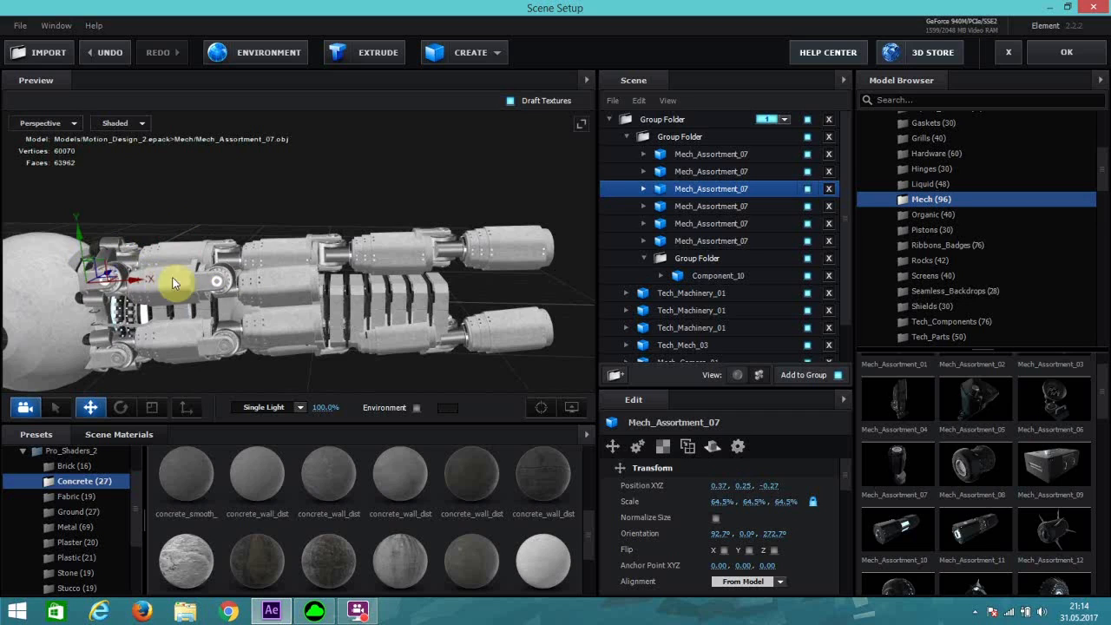
pyautogui.hotkey('ctrl', 'd')
pyautogui.moveTo(134, 282); pyautogui.dragTo(373, 298)
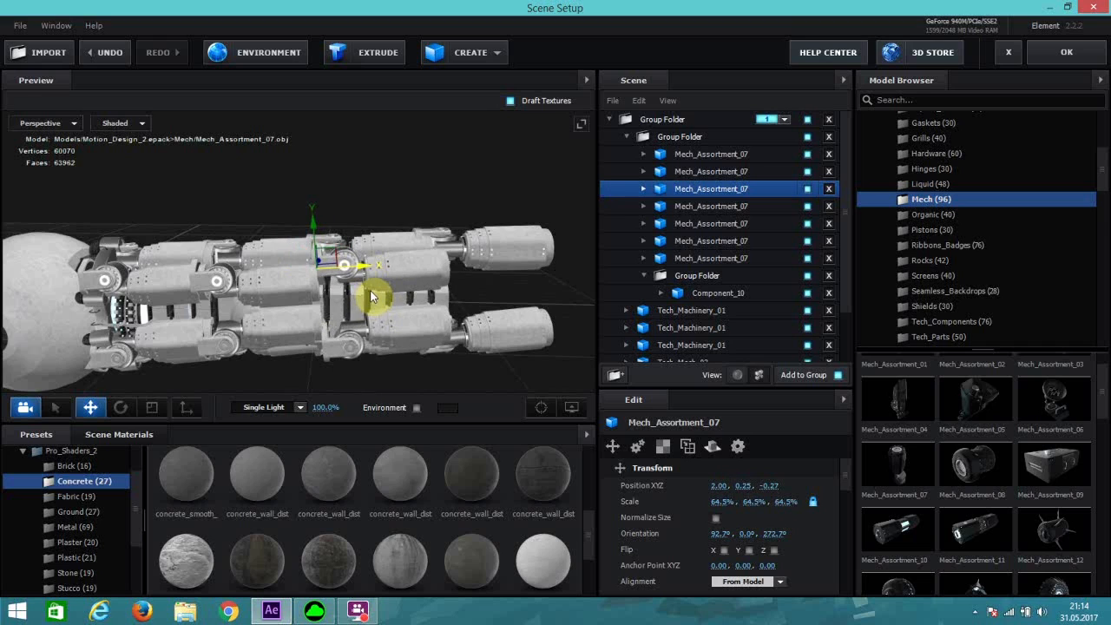
pyautogui.moveTo(315, 232); pyautogui.dragTo(317, 249)
# Step: Duplicate the side-mounted Mech_Assortment_07 once more, place the copy at the body's end at about X 2.81, and check the whole model
pyautogui.hotkey('ctrl', 'd')
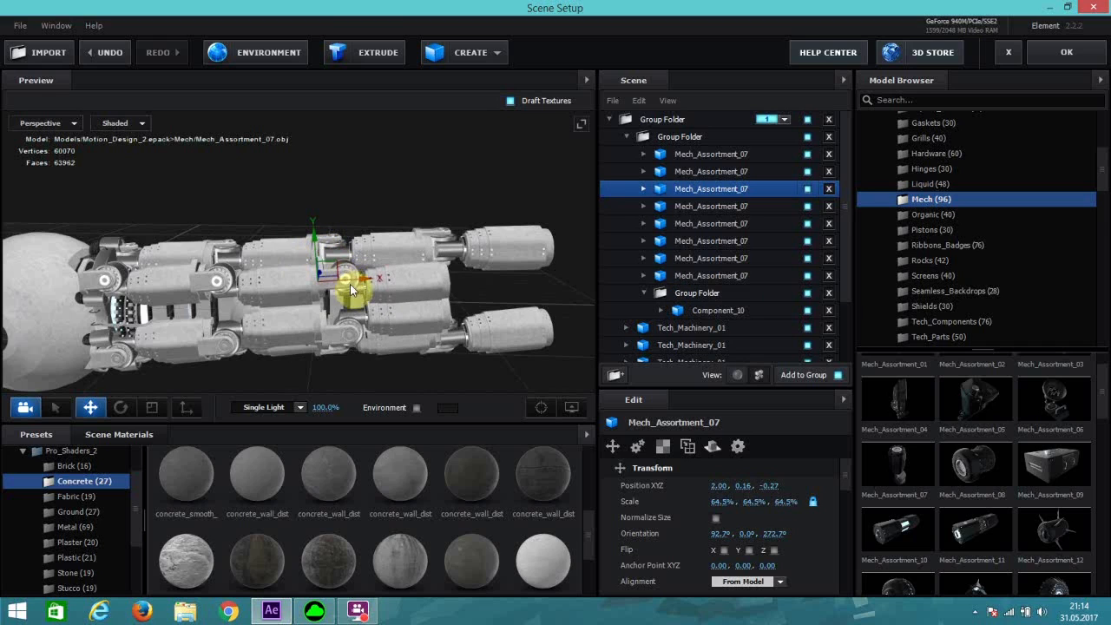
pyautogui.moveTo(349, 281); pyautogui.dragTo(474, 288)
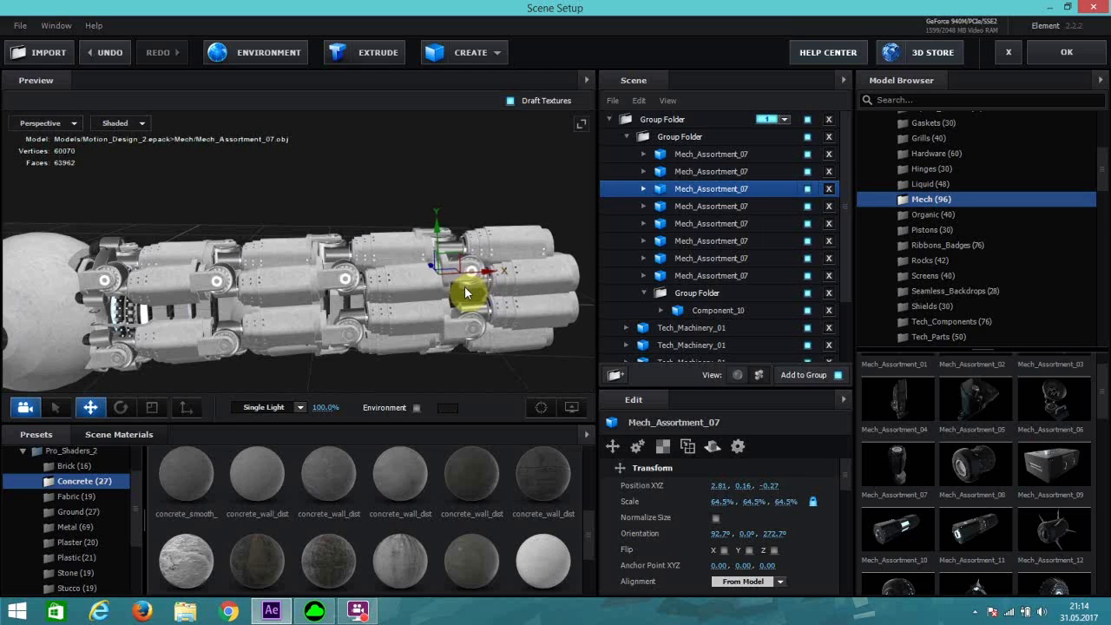
pyautogui.scroll(-2, 463, 293)
pyautogui.scroll(-1, 462, 293)
pyautogui.moveTo(296, 312); pyautogui.dragTo(342, 280)
# Step: Enlarge the large Mech_Camera_01 sphere to about 286.5% and shift it away from the body to about X -0.30
pyautogui.scroll(-3, 701, 288)
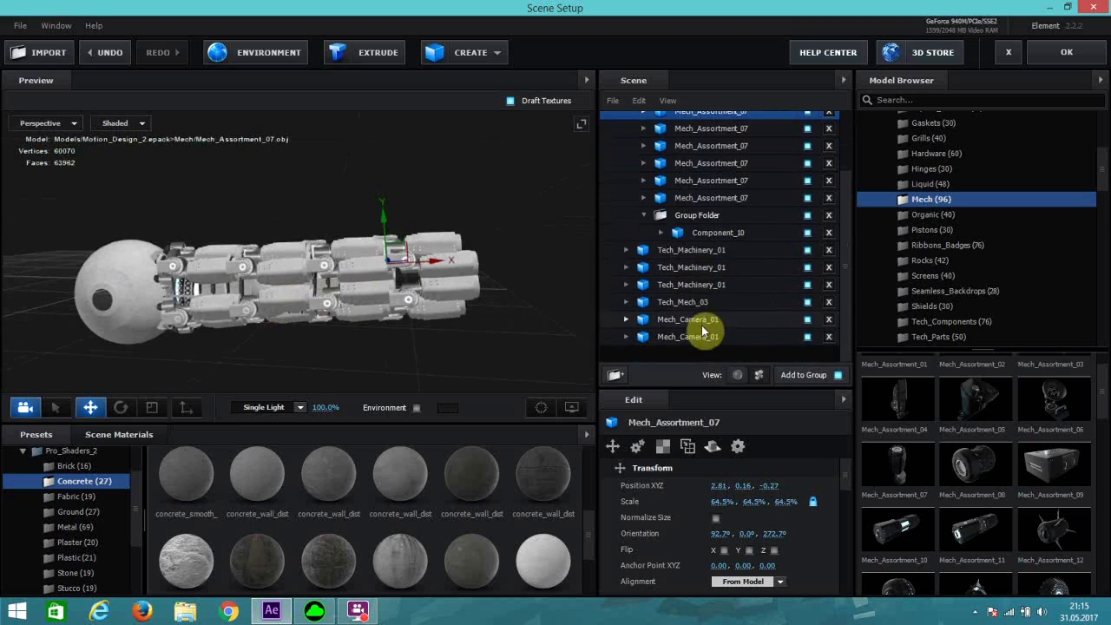
pyautogui.click(768, 338)
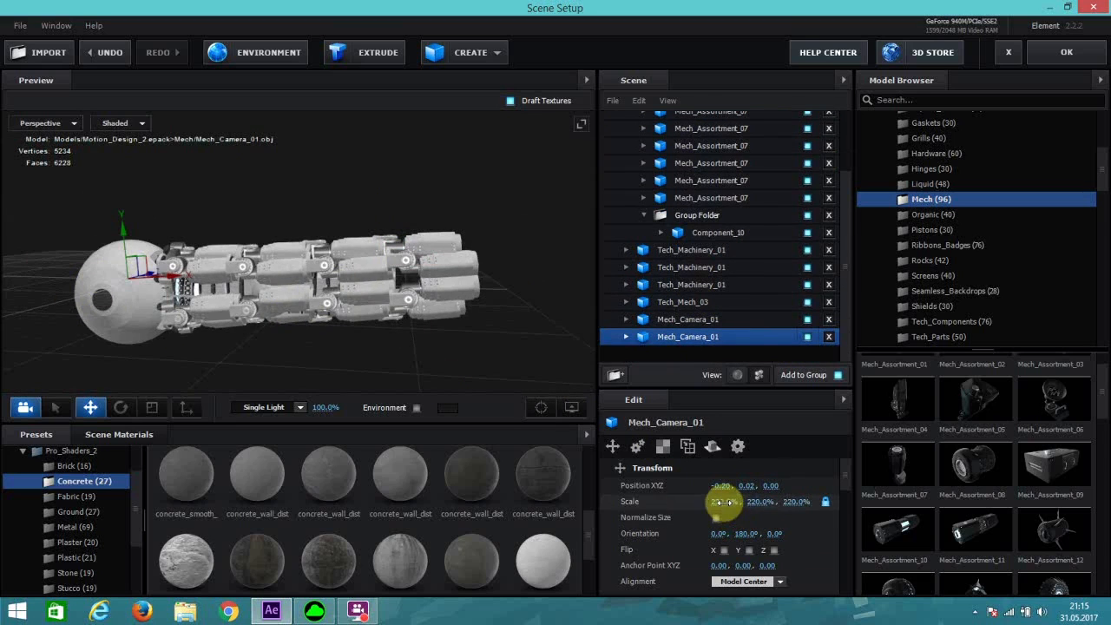
pyautogui.moveTo(724, 502); pyautogui.dragTo(779, 475)
pyautogui.moveTo(176, 281); pyautogui.dragTo(167, 282)
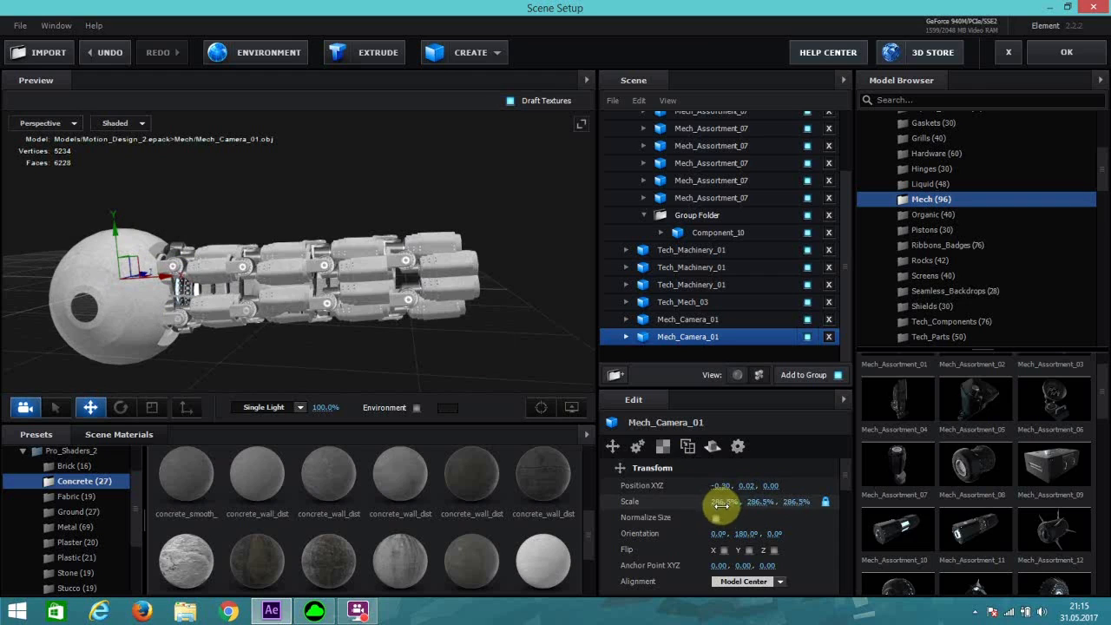
# Step: Enlarge the large Mech_Camera_01 sphere to about 314% and shift it to about X -0.35, Y 0.05
pyautogui.moveTo(718, 502); pyautogui.dragTo(751, 496)
pyautogui.moveTo(214, 287); pyautogui.dragTo(207, 322)
pyautogui.moveTo(94, 250); pyautogui.dragTo(94, 245)
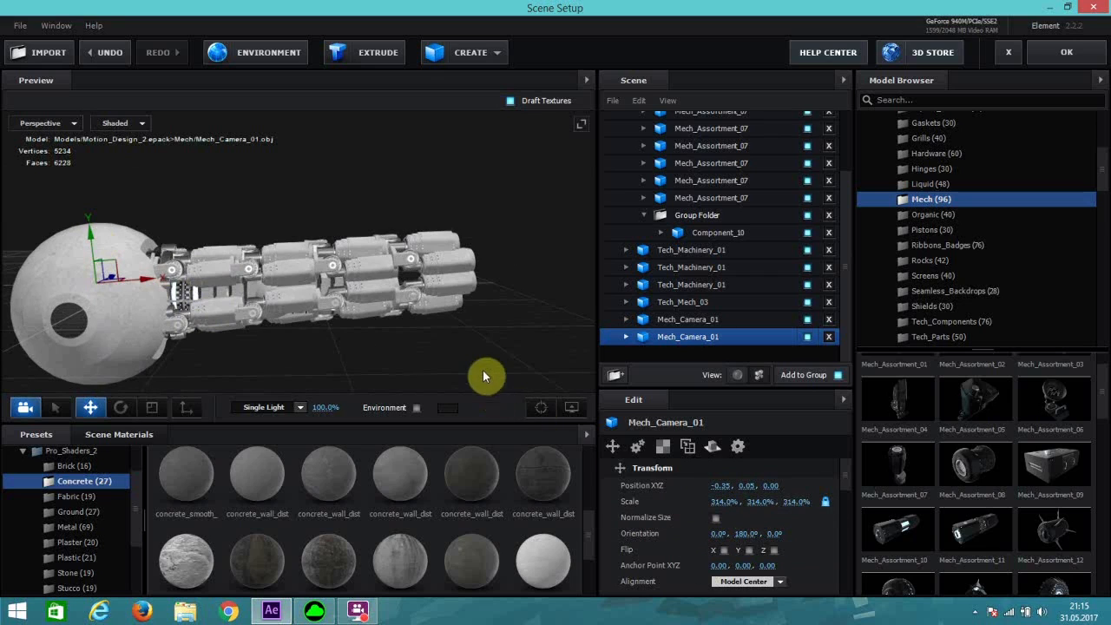
pyautogui.moveTo(481, 341); pyautogui.dragTo(302, 328)
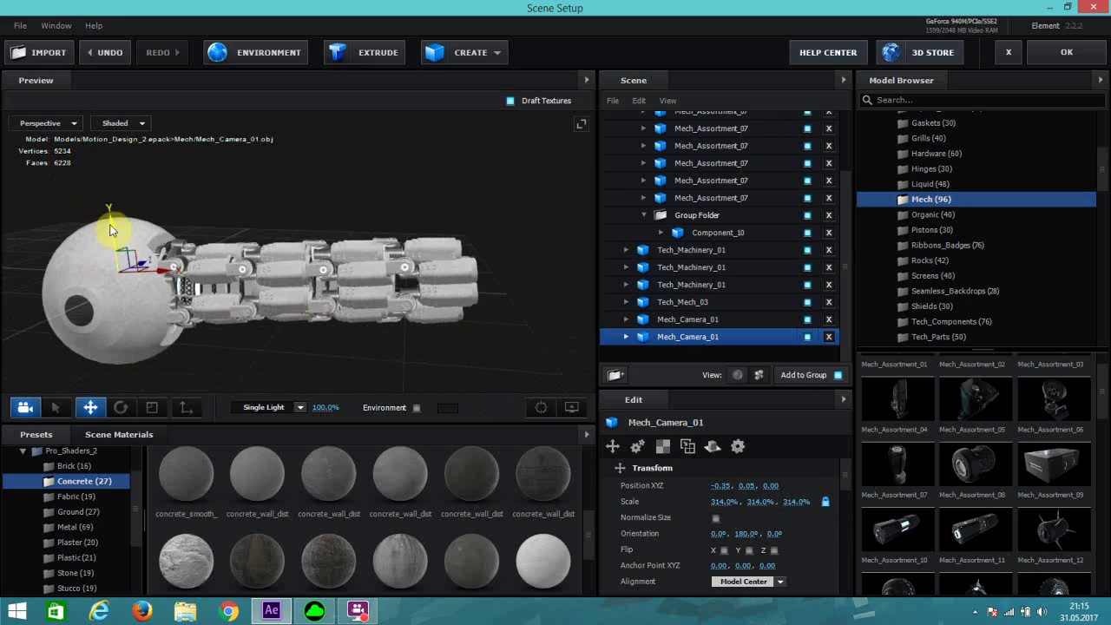
pyautogui.moveTo(116, 229); pyautogui.dragTo(347, 325)
pyautogui.scroll(3, 347, 326)
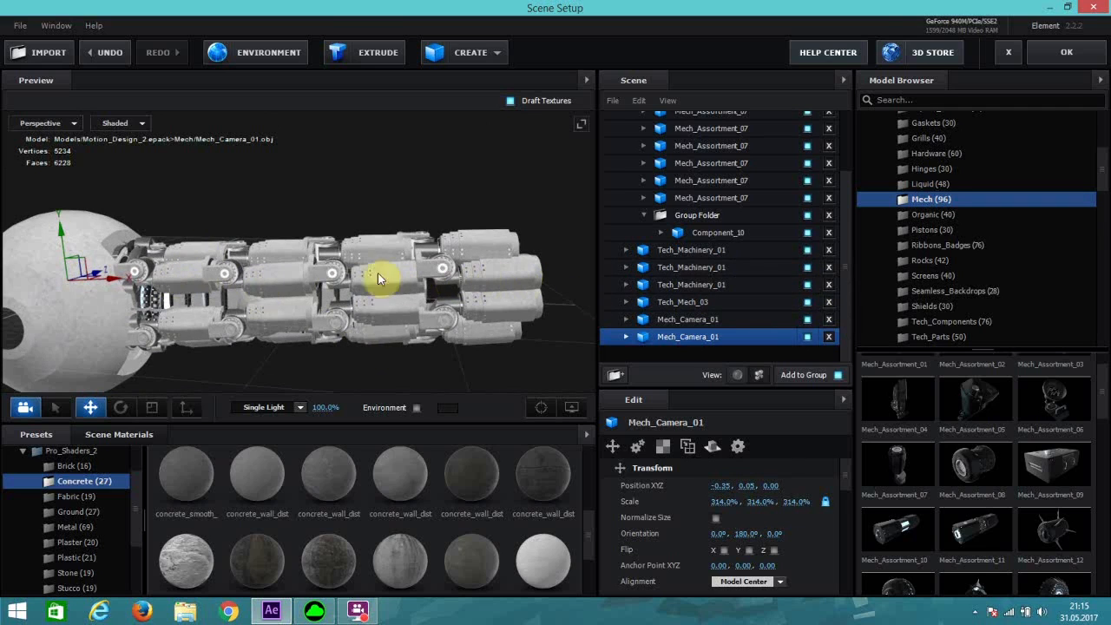
# Step: Toggle the visibility of the lower-listed Mech_Assortment_07 models one by one to identify which are mounted on the body's side
pyautogui.scroll(2, 762, 211)
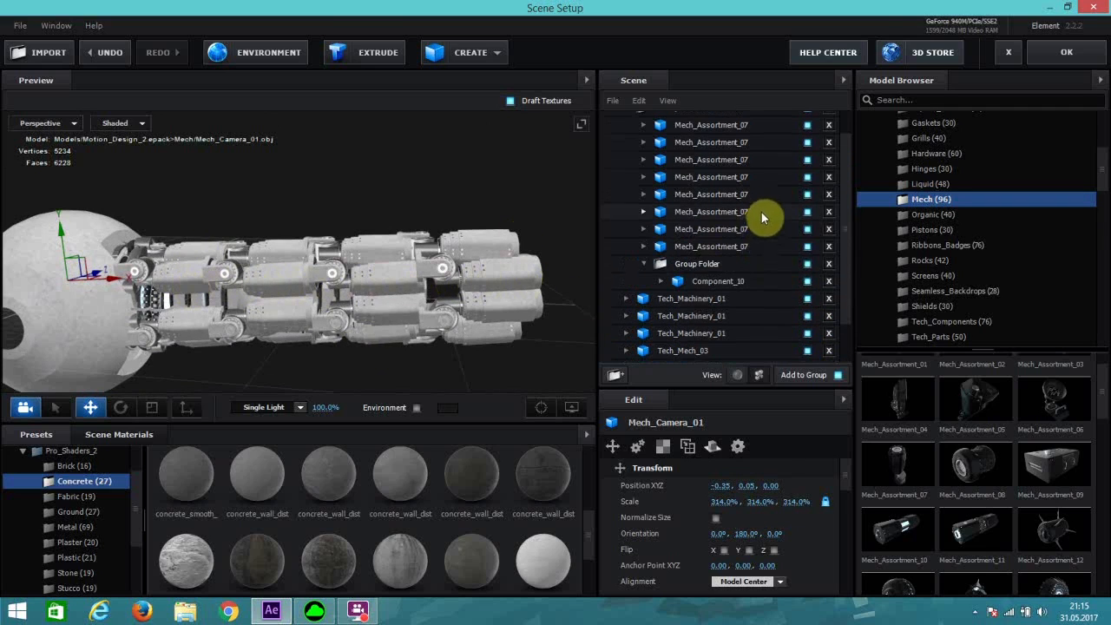
pyautogui.click(807, 247)
pyautogui.click(807, 246)
pyautogui.click(807, 229)
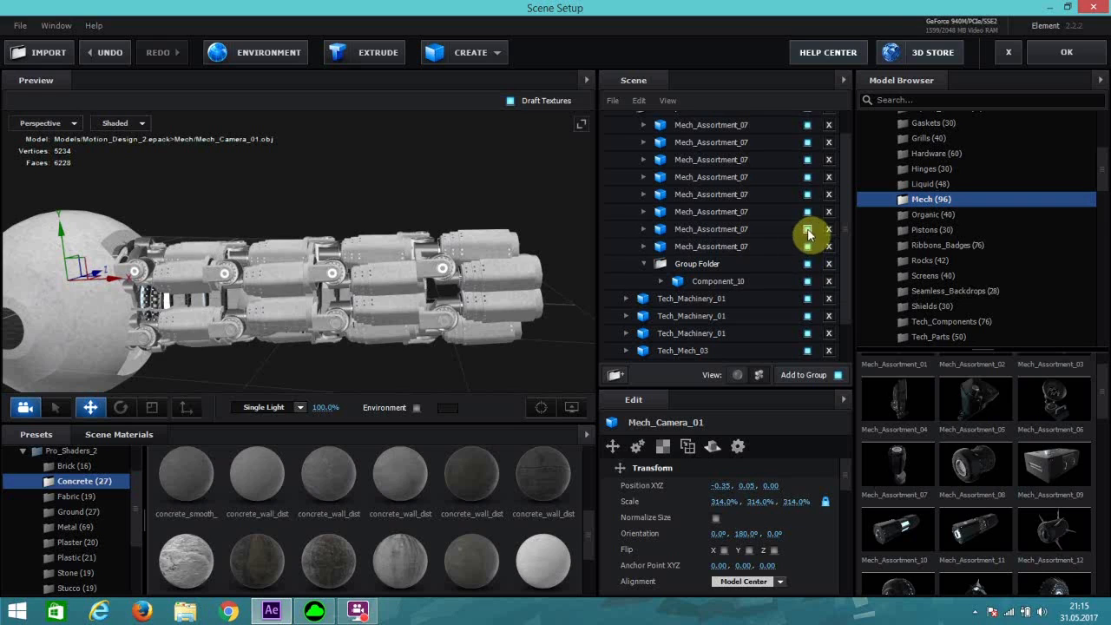
pyautogui.click(807, 231)
pyautogui.click(807, 213)
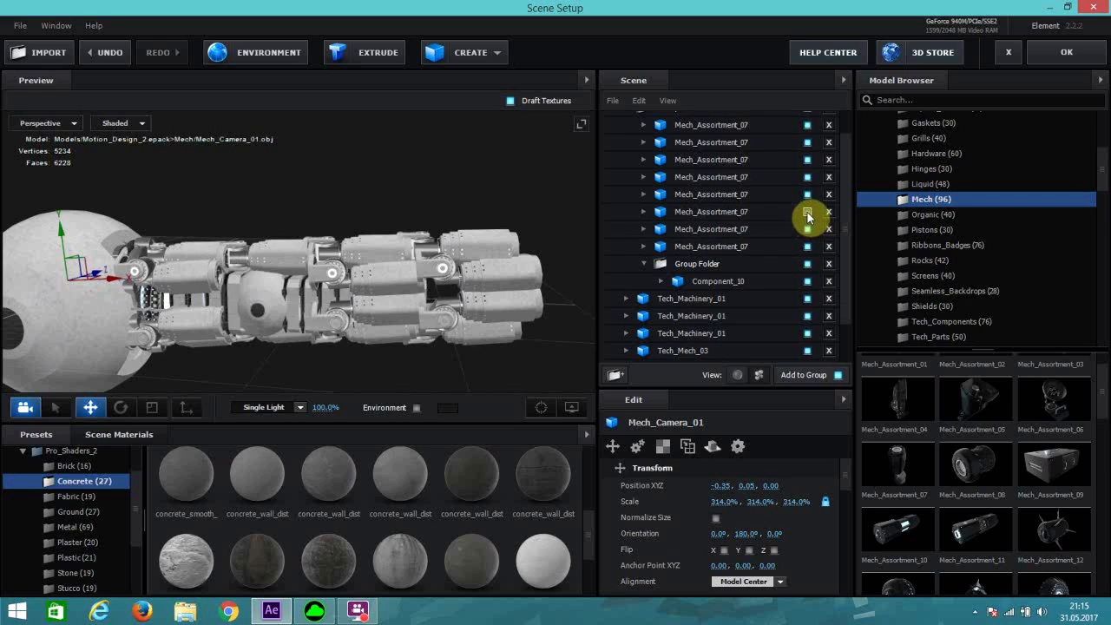
pyautogui.click(807, 213)
pyautogui.click(807, 212)
pyautogui.click(807, 213)
pyautogui.click(680, 221)
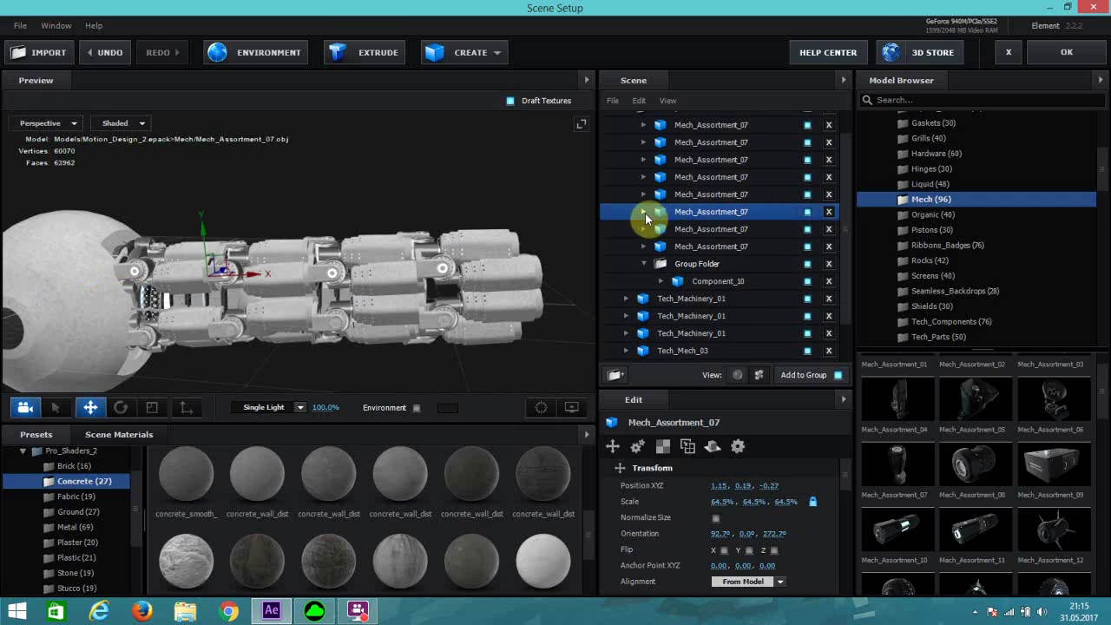
pyautogui.click(643, 212)
pyautogui.click(807, 229)
pyautogui.click(807, 230)
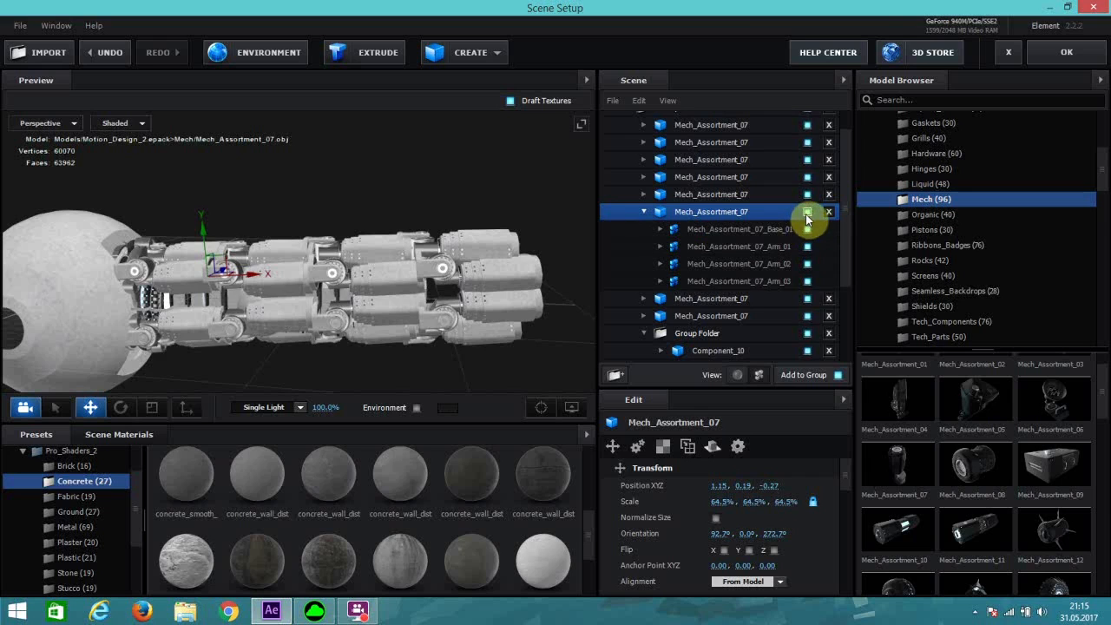
pyautogui.click(807, 213)
pyautogui.scroll(1, 790, 219)
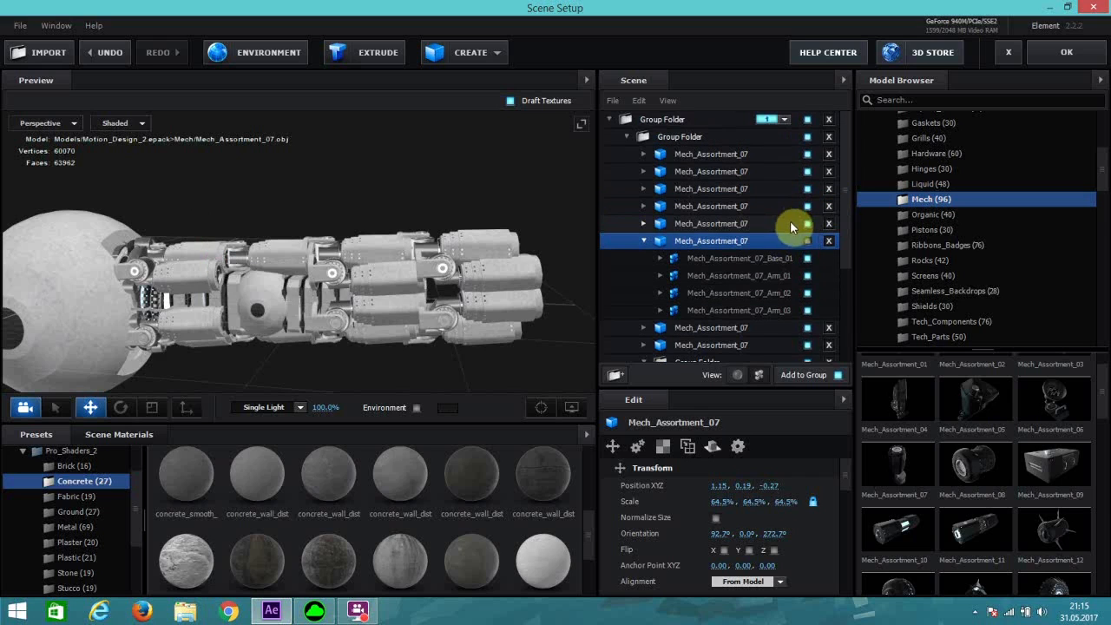
pyautogui.click(807, 242)
pyautogui.click(807, 241)
pyautogui.click(807, 241)
# Step: Delete the two side-mounted Mech_Assortment_07 copies on either side of the one at about X 1.15
pyautogui.click(807, 224)
pyautogui.click(807, 224)
pyautogui.click(829, 225)
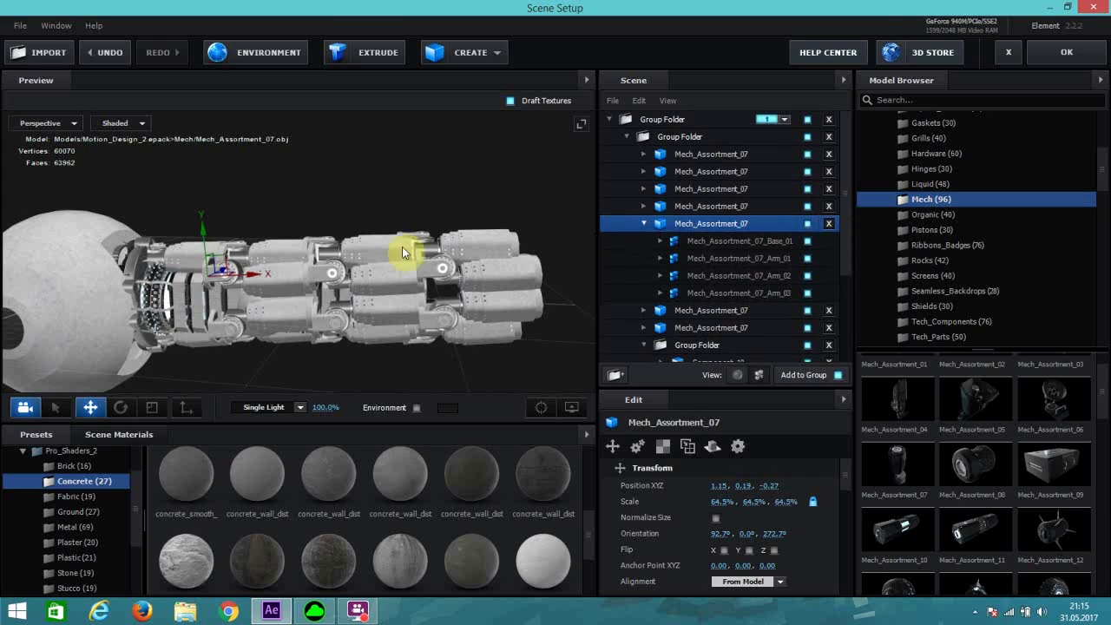
pyautogui.click(807, 206)
pyautogui.click(829, 207)
# Step: Move the remaining middle side-mounted Mech_Assortment_07 out of the mirrored subgroup into the top-level Group Folder and lower it to about Y -0.34
pyautogui.click(808, 209)
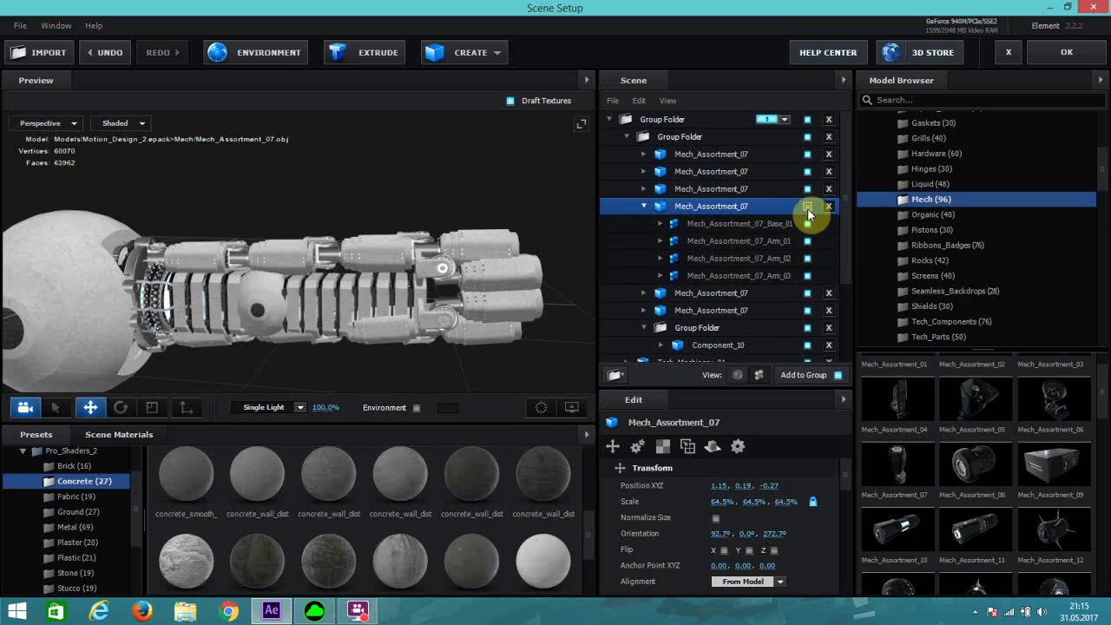
pyautogui.click(808, 209)
pyautogui.click(642, 207)
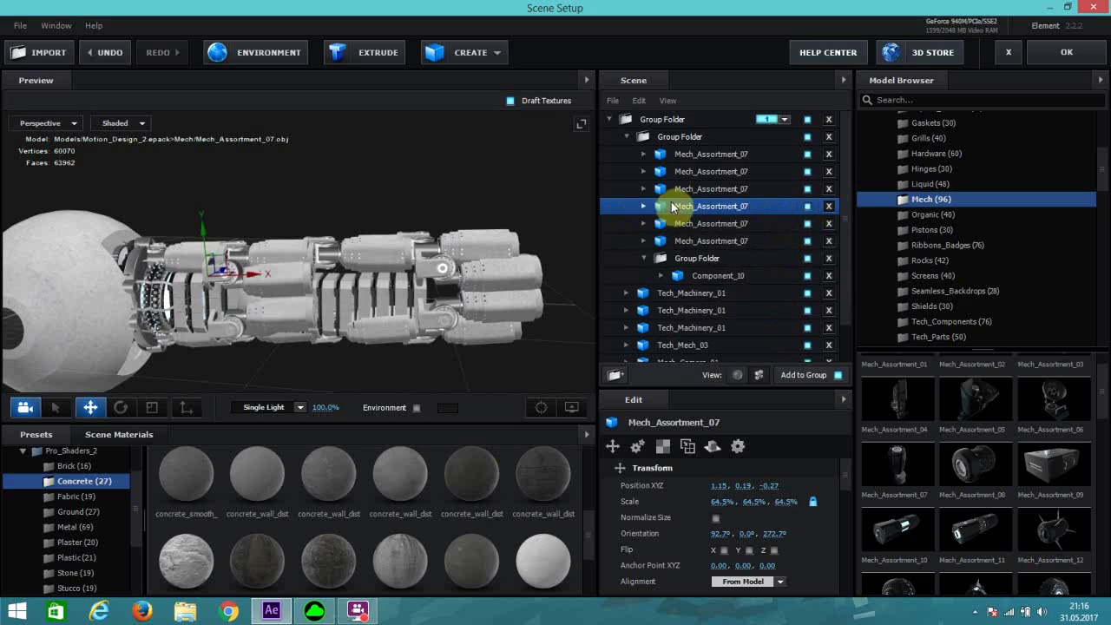
pyautogui.moveTo(699, 207); pyautogui.dragTo(682, 135)
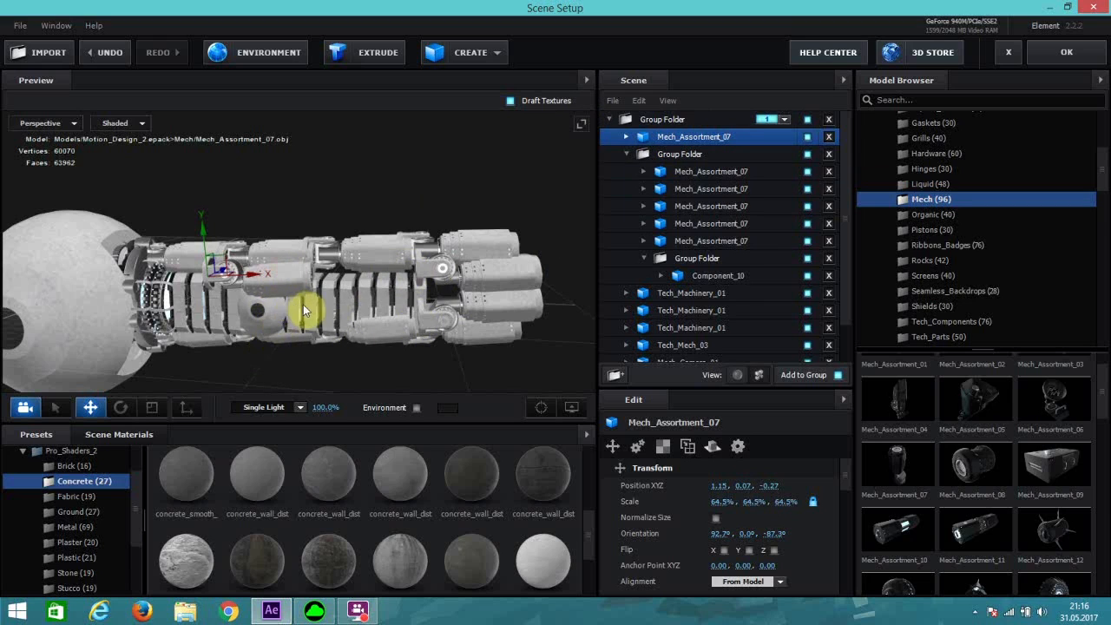
pyautogui.moveTo(203, 250); pyautogui.dragTo(215, 308)
# Step: Duplicate the lowered Mech_Assortment_07 towards the sphere to about X 0.42, and lower the original to about Y -0.44
pyautogui.moveTo(300, 354); pyautogui.dragTo(207, 282)
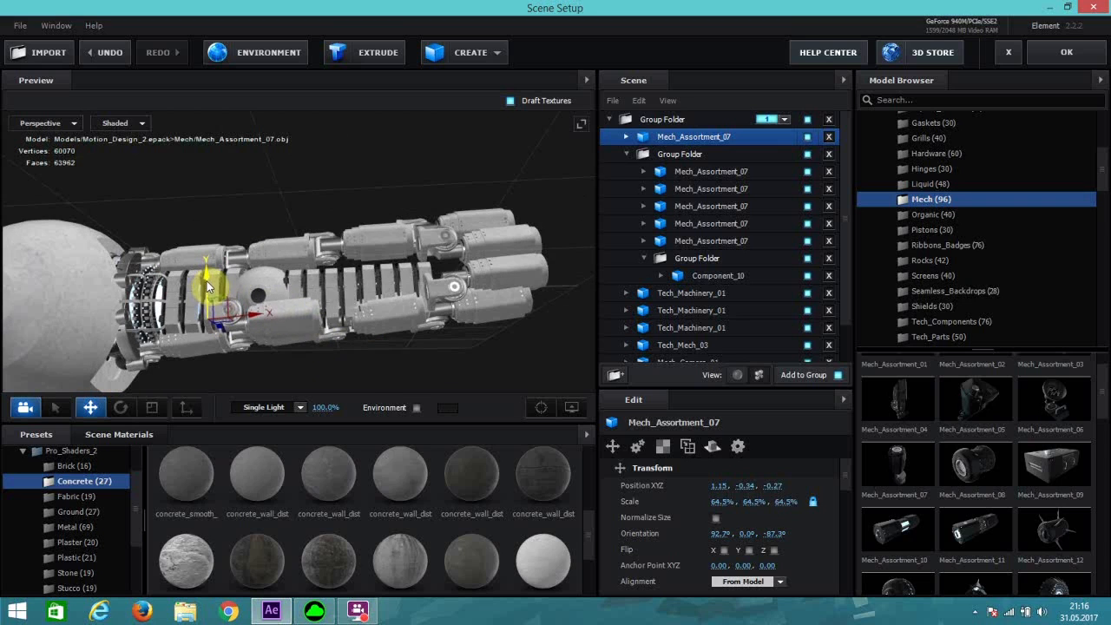
pyautogui.hotkey('ctrl', 'd')
pyautogui.moveTo(265, 319); pyautogui.dragTo(173, 327)
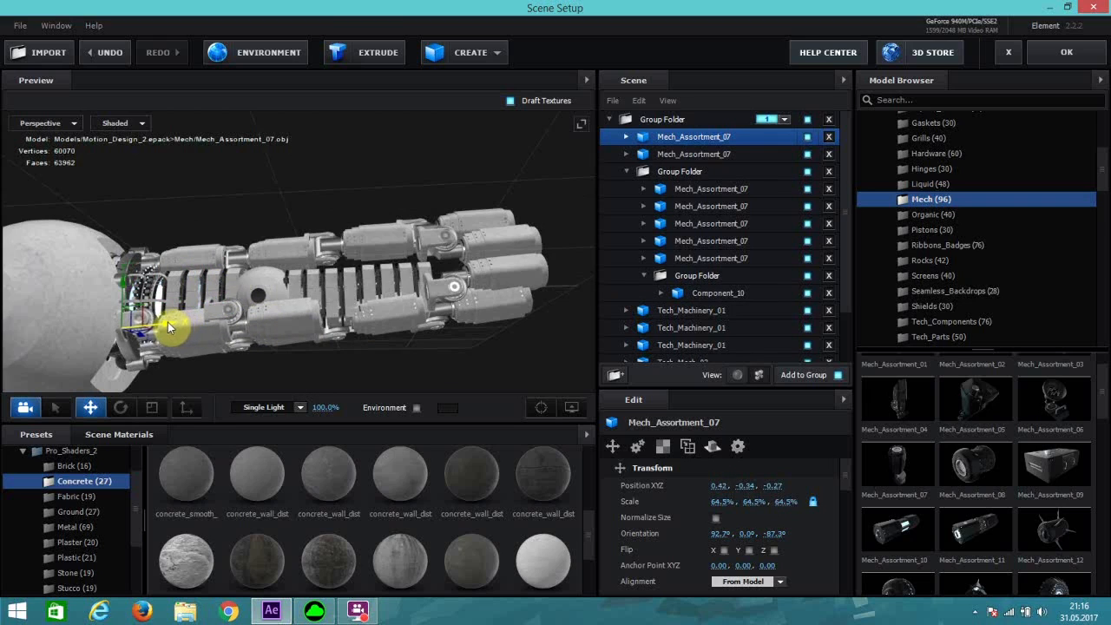
pyautogui.moveTo(121, 290); pyautogui.dragTo(123, 297)
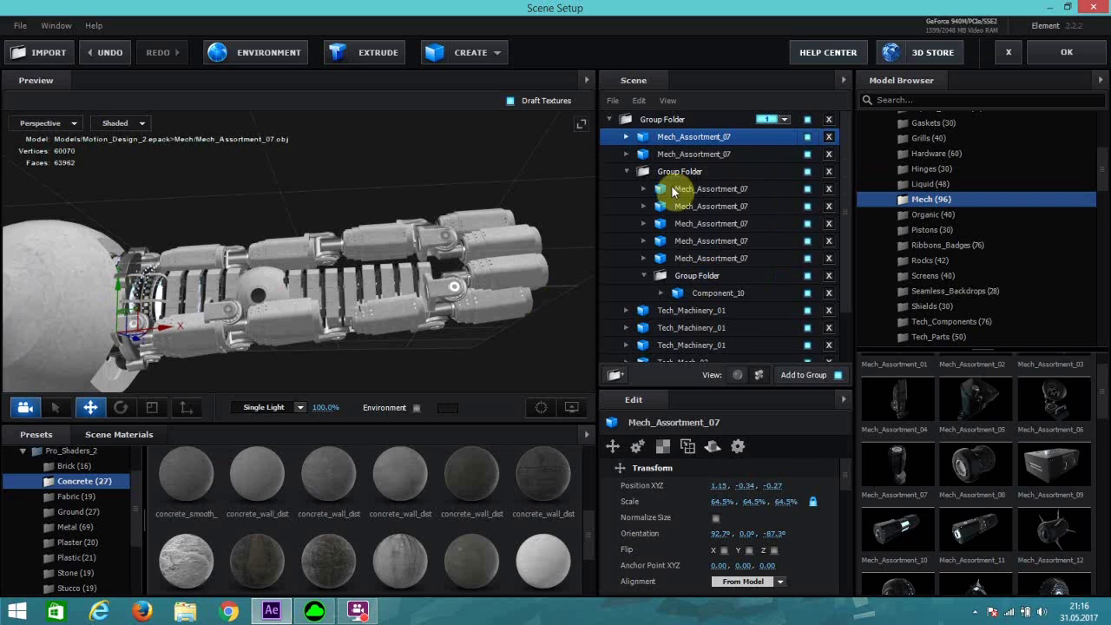
pyautogui.click(195, 287)
pyautogui.moveTo(209, 284); pyautogui.dragTo(224, 294)
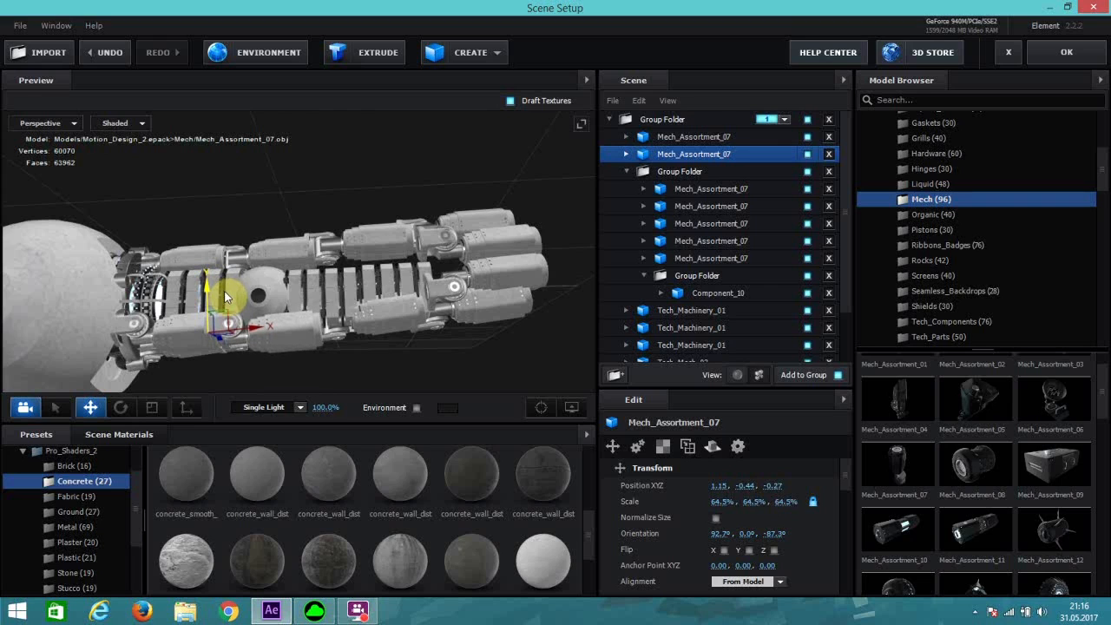
# Step: Duplicate the lowered Mech_Assortment_07 twice along the body, placing copies at about X 1.96, Y -0.51 and X 2.78, Y -0.54
pyautogui.hotkey('ctrl', 'd')
pyautogui.moveTo(259, 328); pyautogui.dragTo(365, 325)
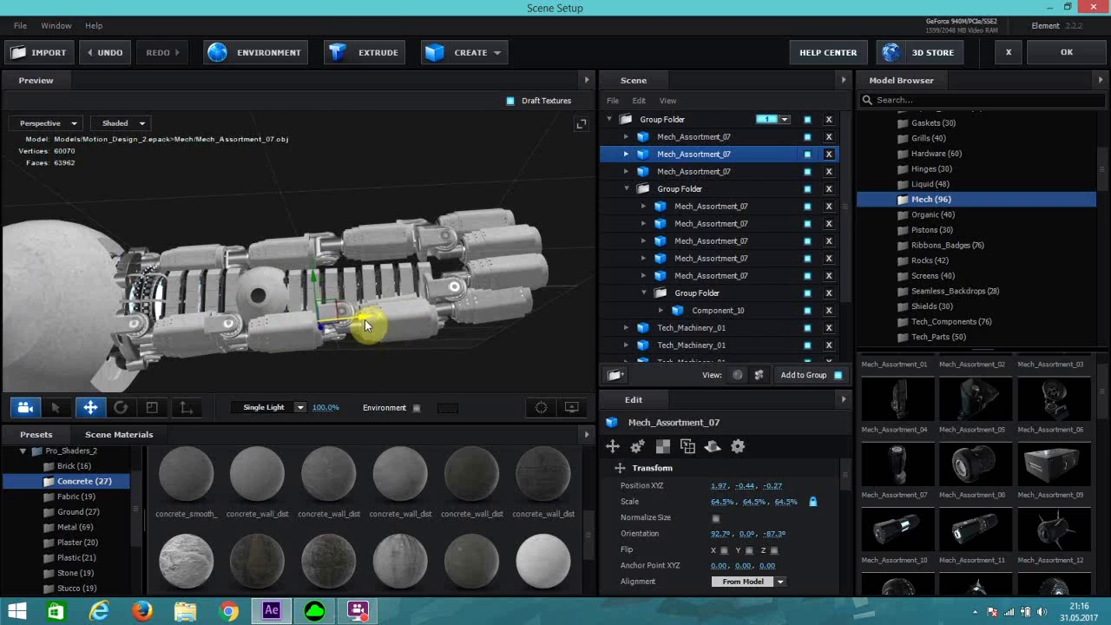
pyautogui.moveTo(309, 281); pyautogui.dragTo(313, 289)
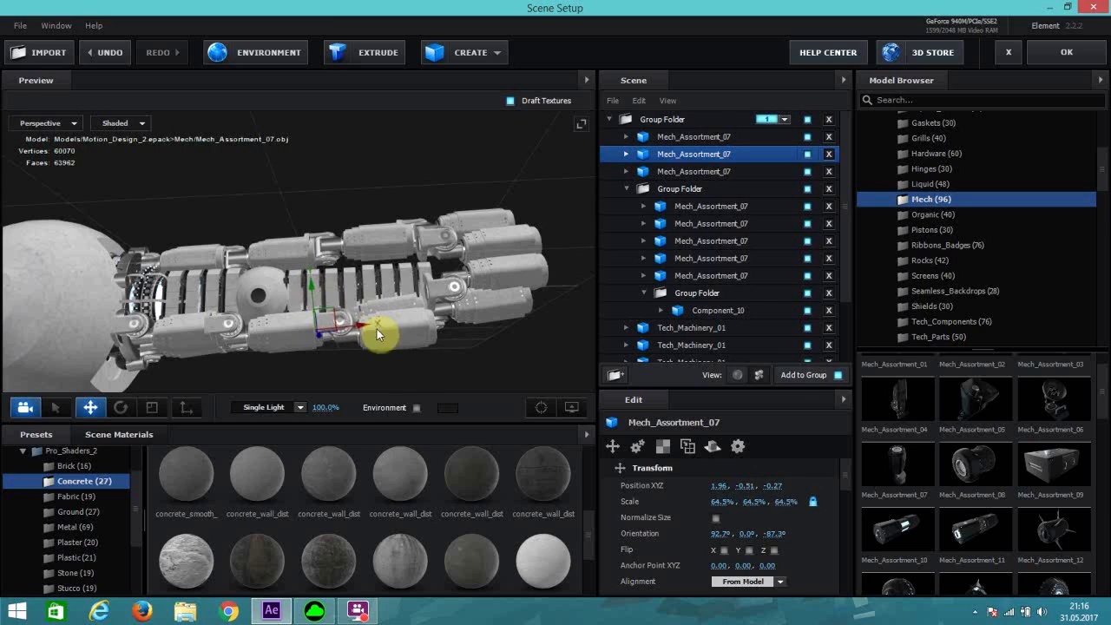
pyautogui.hotkey('ctrl', 'd')
pyautogui.moveTo(372, 330); pyautogui.dragTo(420, 283)
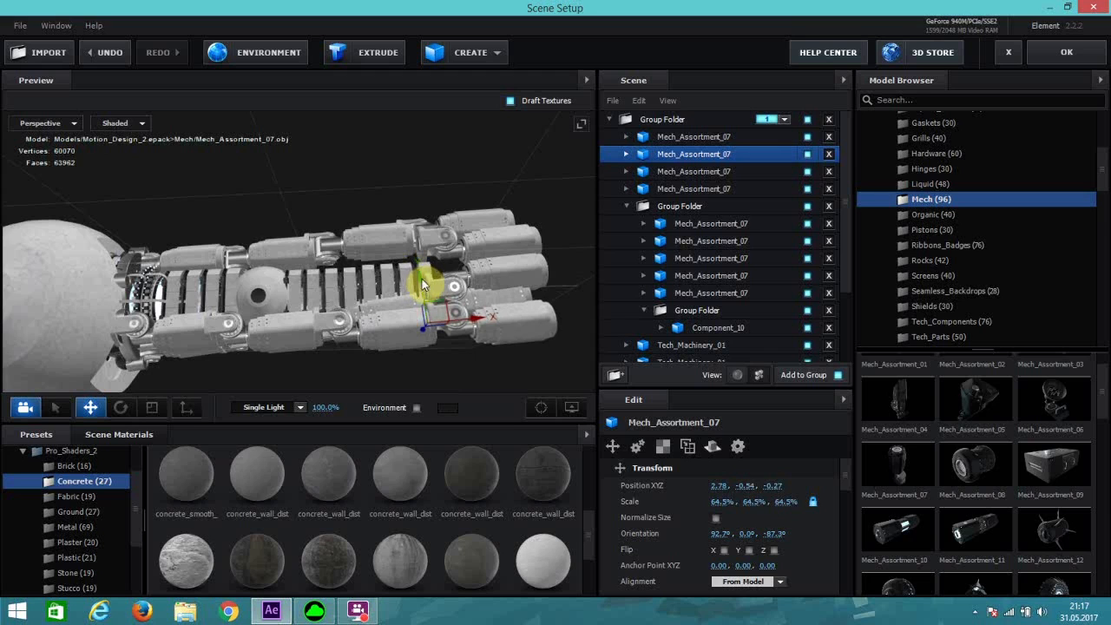
# Step: Inspect the model from several angles and toggle individual Mech_Assortment_07 models in the mirrored subgroup to identify their positions
pyautogui.moveTo(560, 275); pyautogui.dragTo(639, 235)
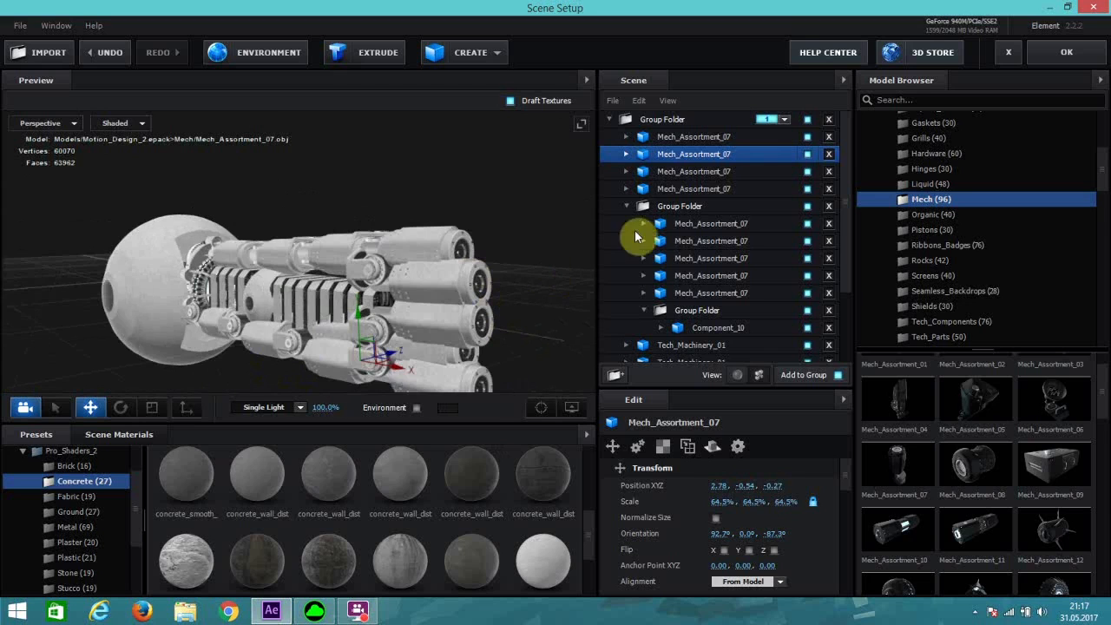
pyautogui.moveTo(540, 268); pyautogui.dragTo(685, 252)
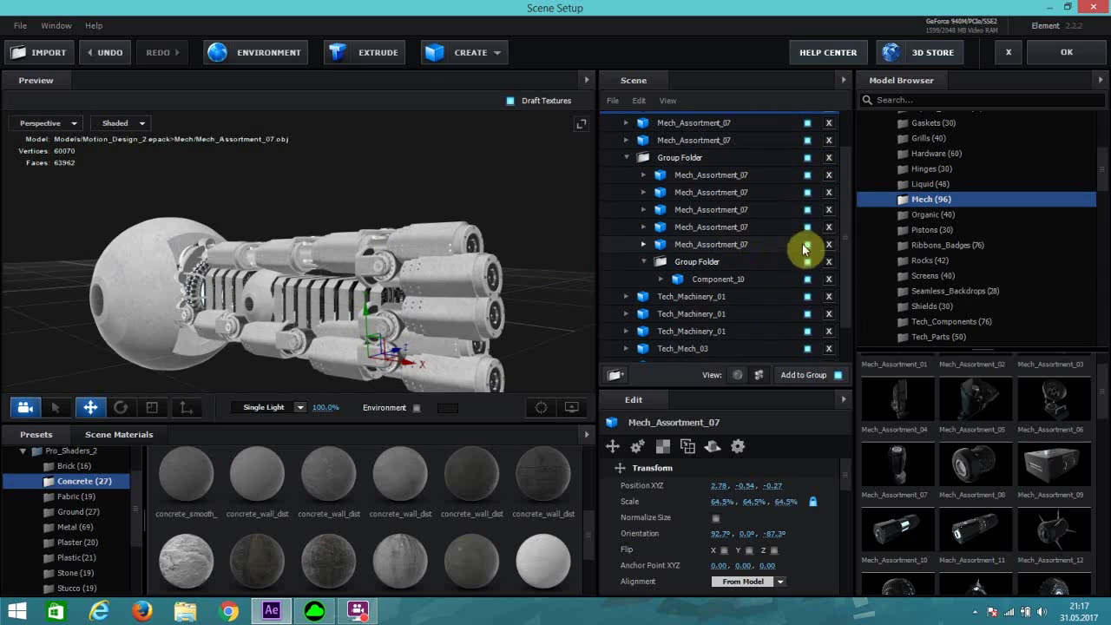
pyautogui.moveTo(533, 288); pyautogui.dragTo(575, 276)
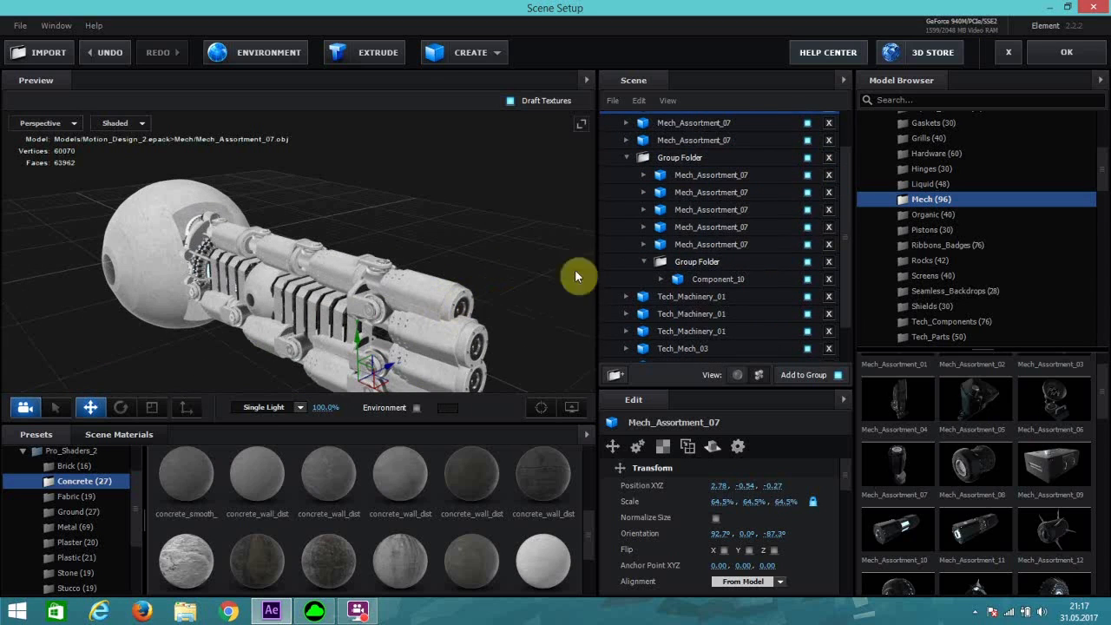
pyautogui.click(810, 245)
pyautogui.click(808, 227)
pyautogui.click(808, 227)
pyautogui.click(808, 211)
pyautogui.click(807, 210)
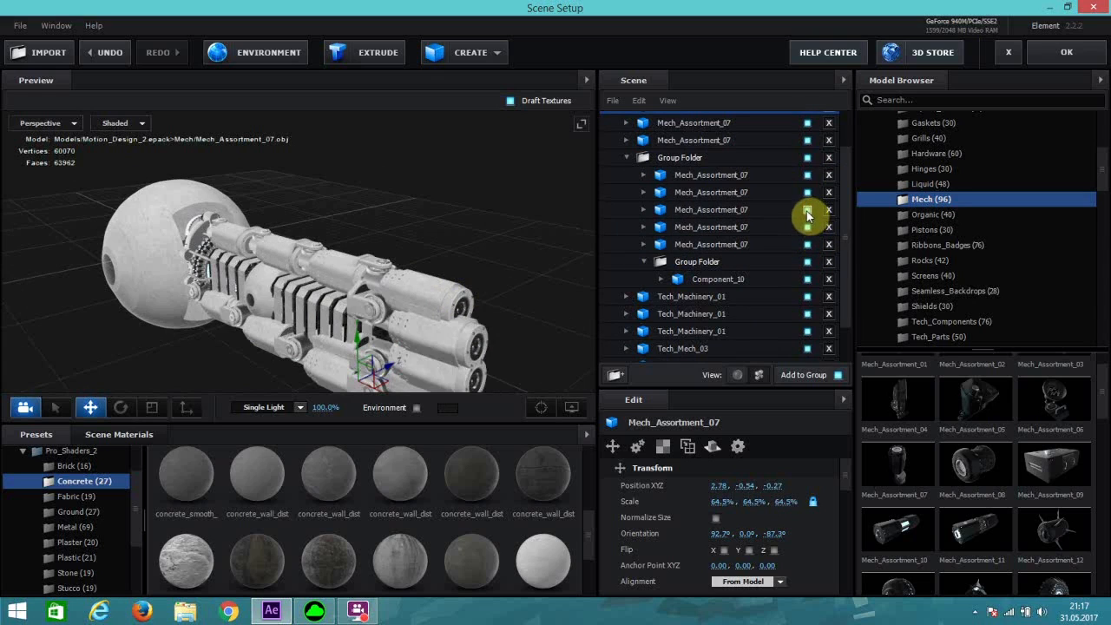
pyautogui.click(807, 213)
pyautogui.click(807, 213)
pyautogui.click(807, 212)
pyautogui.moveTo(512, 279); pyautogui.dragTo(541, 267)
pyautogui.click(807, 212)
pyautogui.click(807, 212)
pyautogui.click(807, 245)
pyautogui.click(807, 245)
# Step: Select all five Mech_Assortment_07 models in the mirrored subgroup and switch their visibility off and on together
pyautogui.click(763, 242)
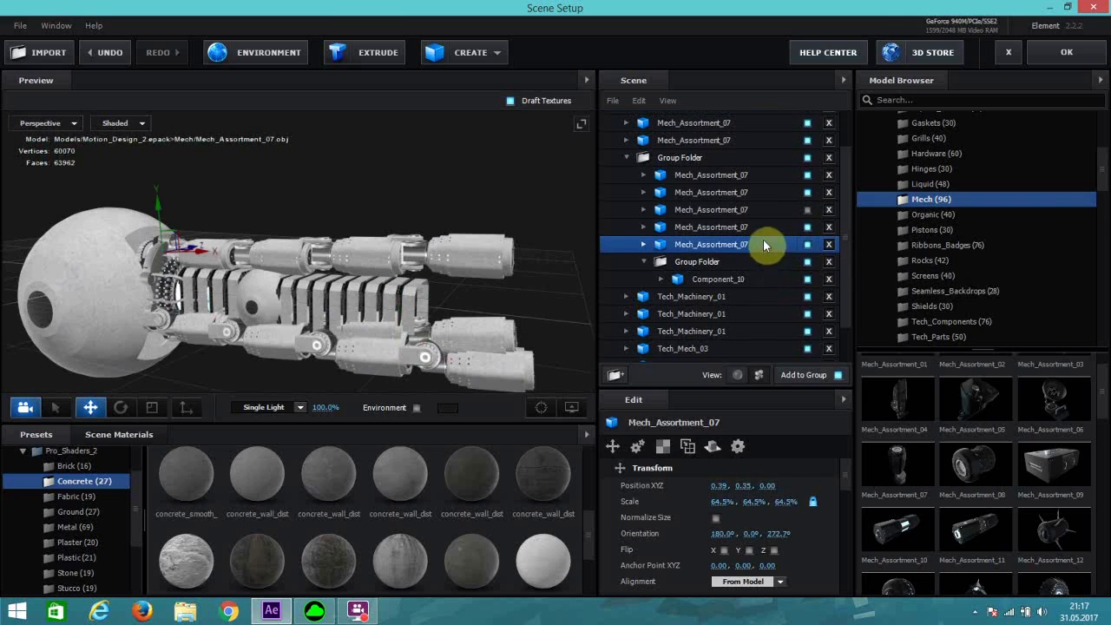
pyautogui.keyDown('shift'); pyautogui.click(746, 211); pyautogui.keyUp('shift')
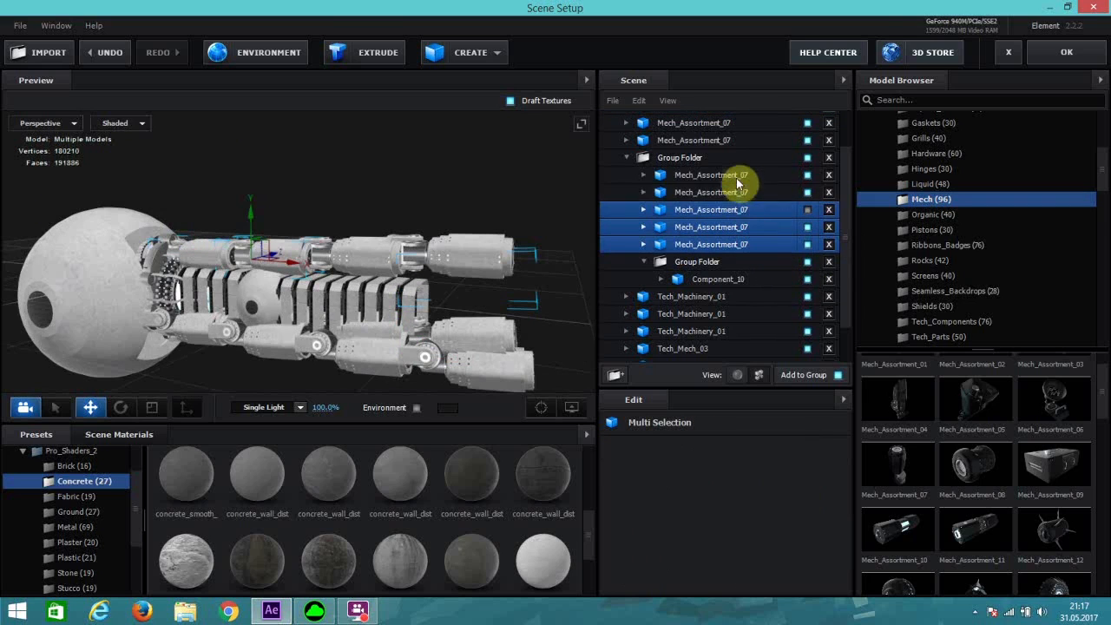
pyautogui.keyDown('shift'); pyautogui.click(734, 174); pyautogui.keyUp('shift')
pyautogui.click(807, 175)
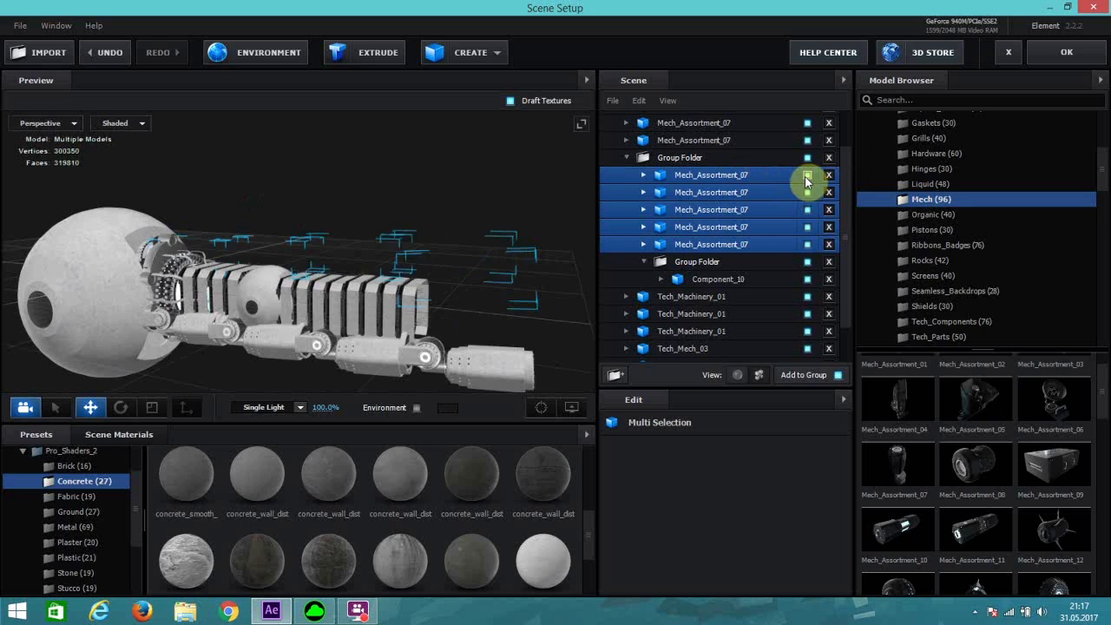
pyautogui.click(807, 176)
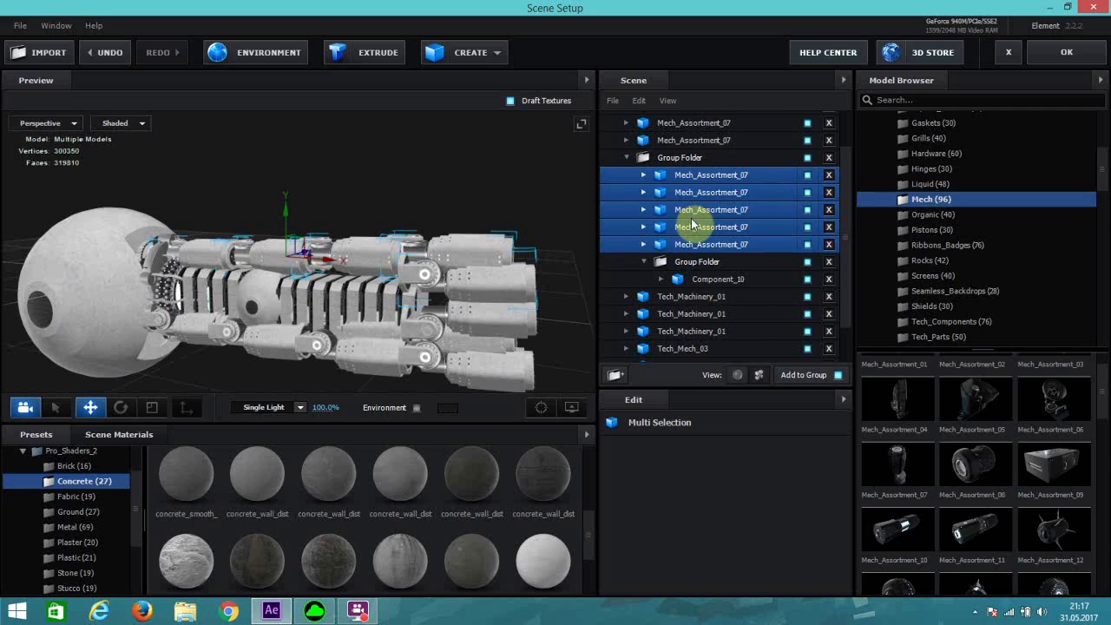
# Step: Add a new group folder containing another nested group folder inside the Y-mirrored Group Folder
pyautogui.scroll(1, 670, 184)
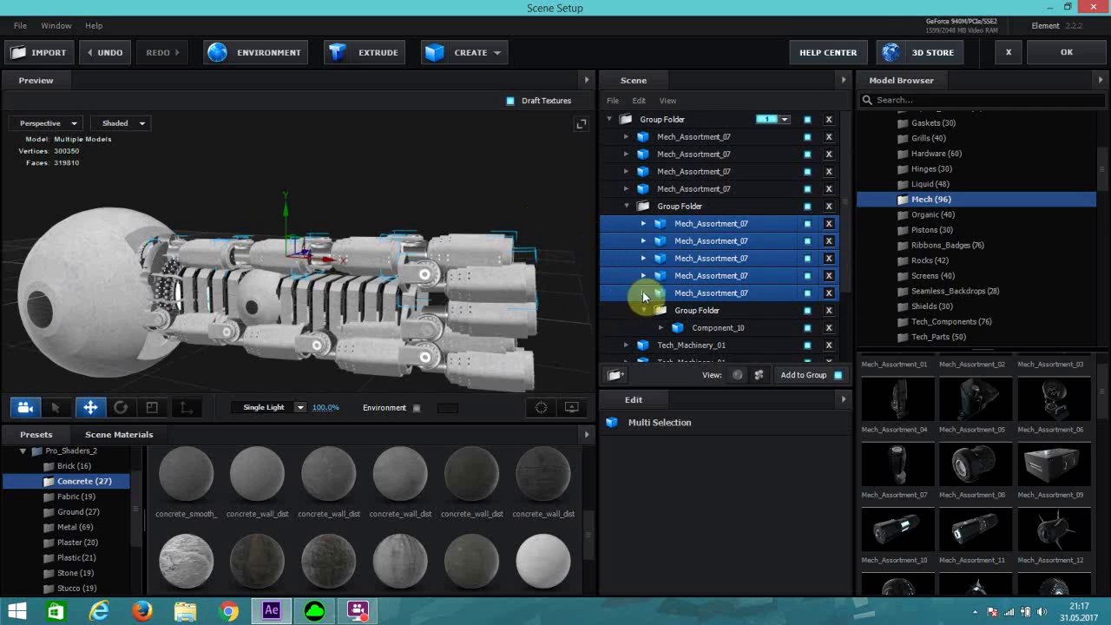
pyautogui.click(682, 206)
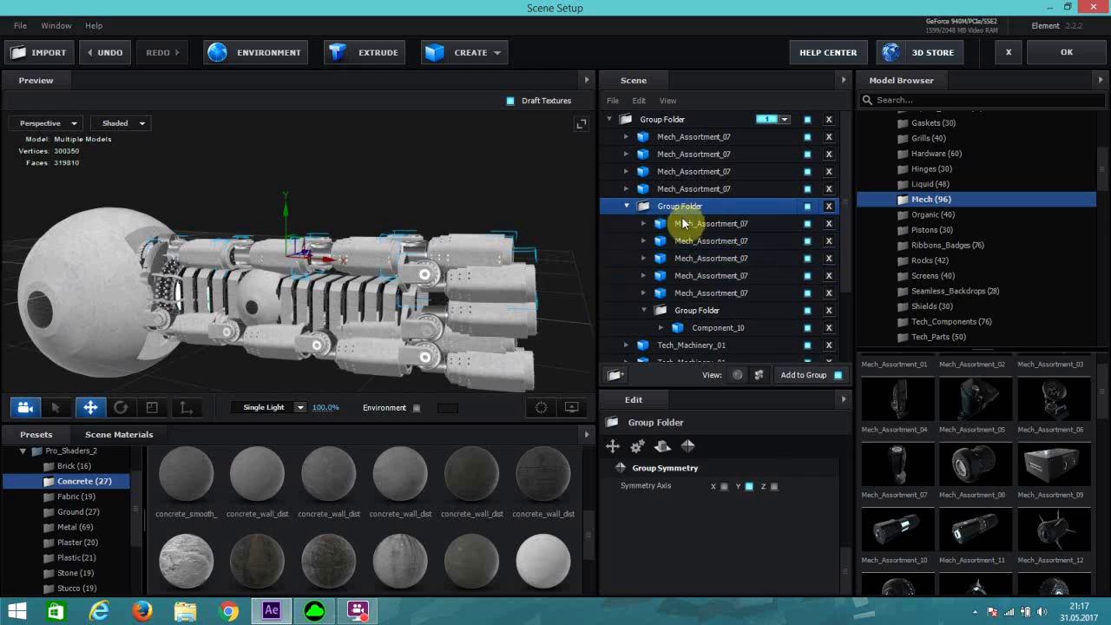
pyautogui.click(682, 223)
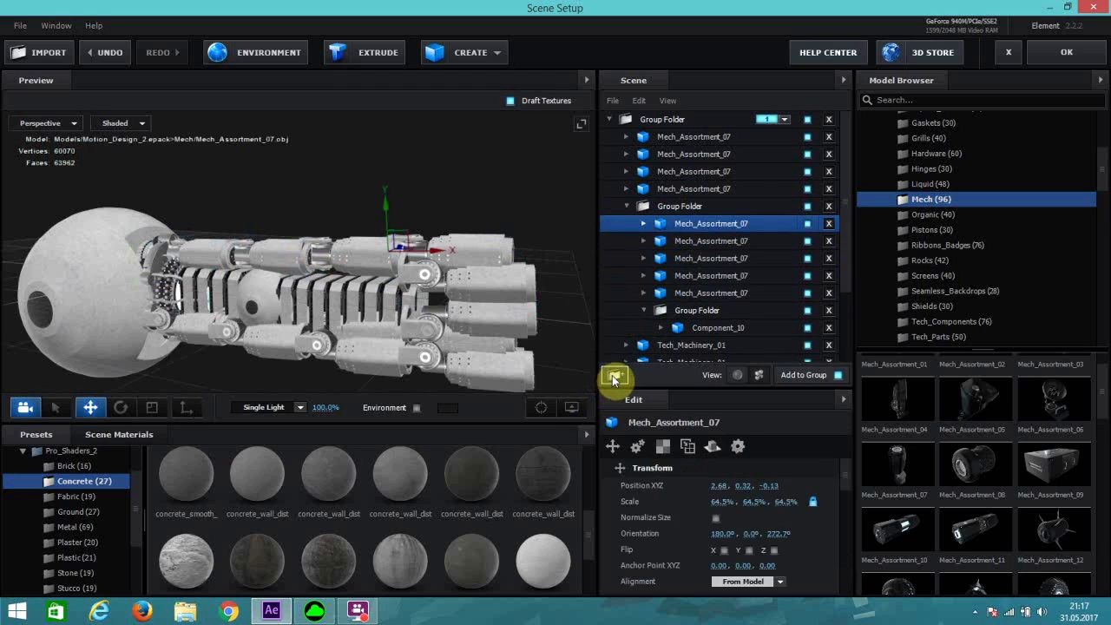
pyautogui.click(613, 375)
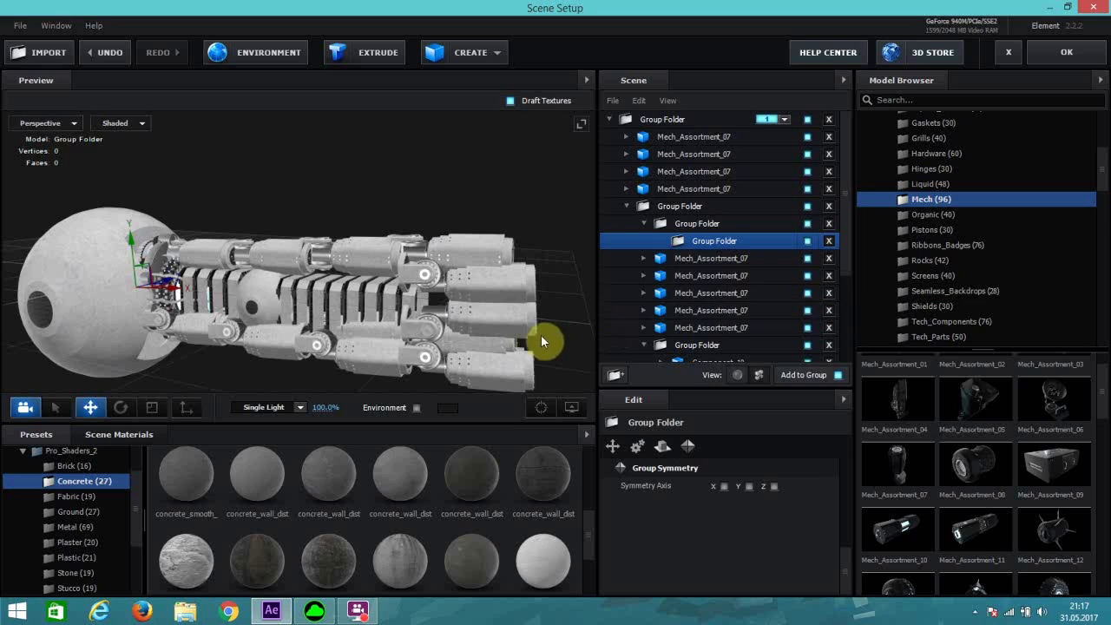
# Step: Inspect the arm from several angles while toggling the first three Mech_Assortment_07 models in the mirrored subgroup, leaving the third hidden
pyautogui.moveTo(544, 337); pyautogui.dragTo(524, 335)
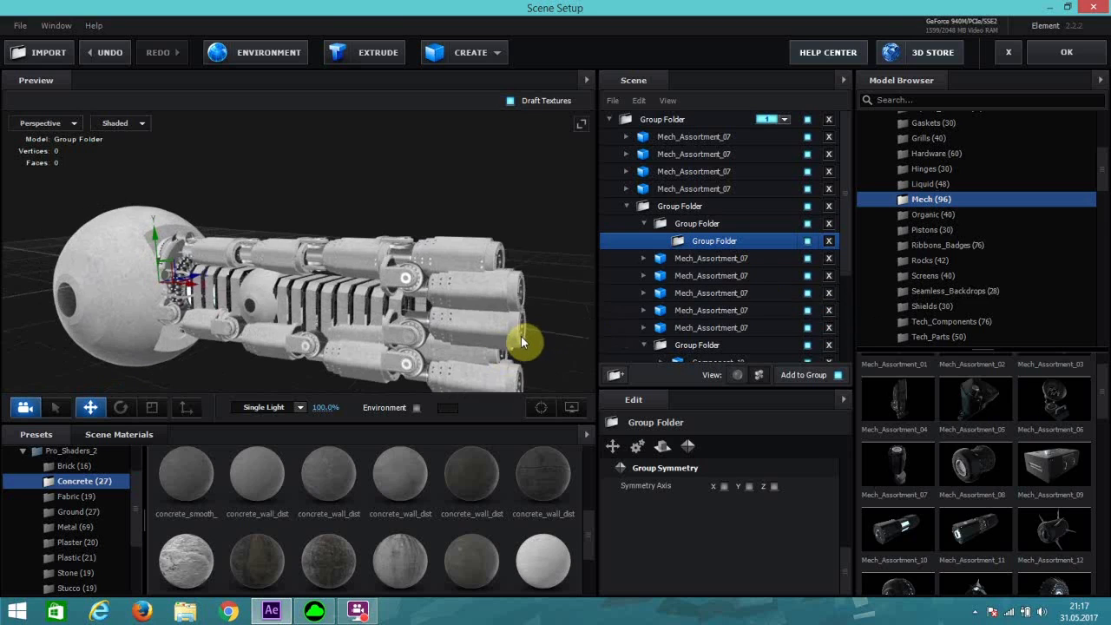
pyautogui.click(808, 294)
pyautogui.moveTo(524, 320)
pyautogui.mouseDown()
pyautogui.moveTo(454, 330)
pyautogui.moveTo(530, 318)
pyautogui.mouseUp()
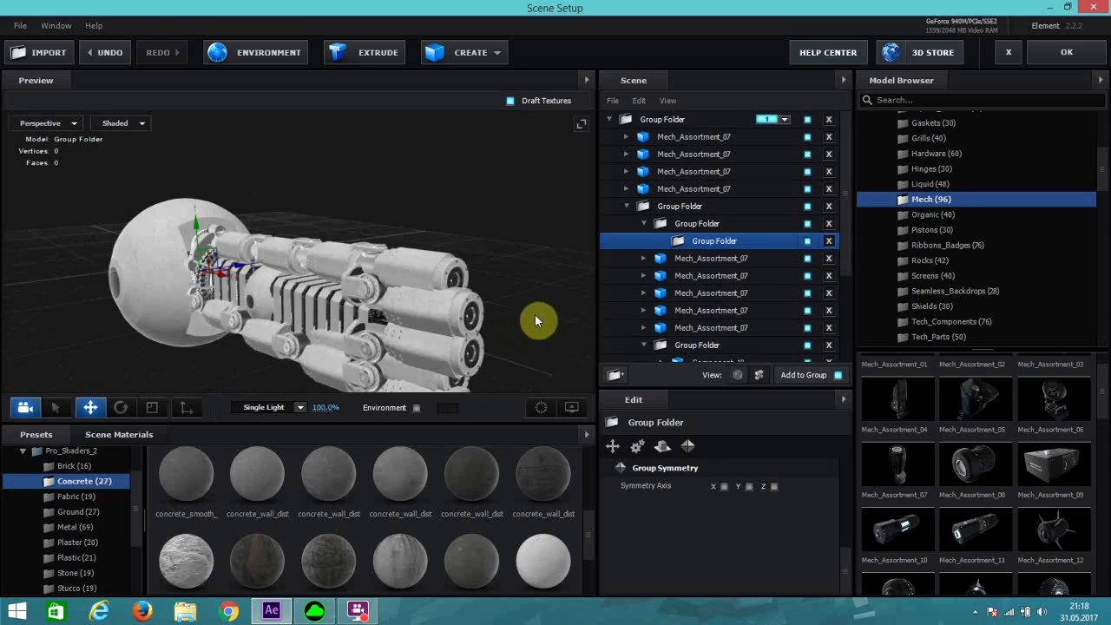
pyautogui.click(805, 260)
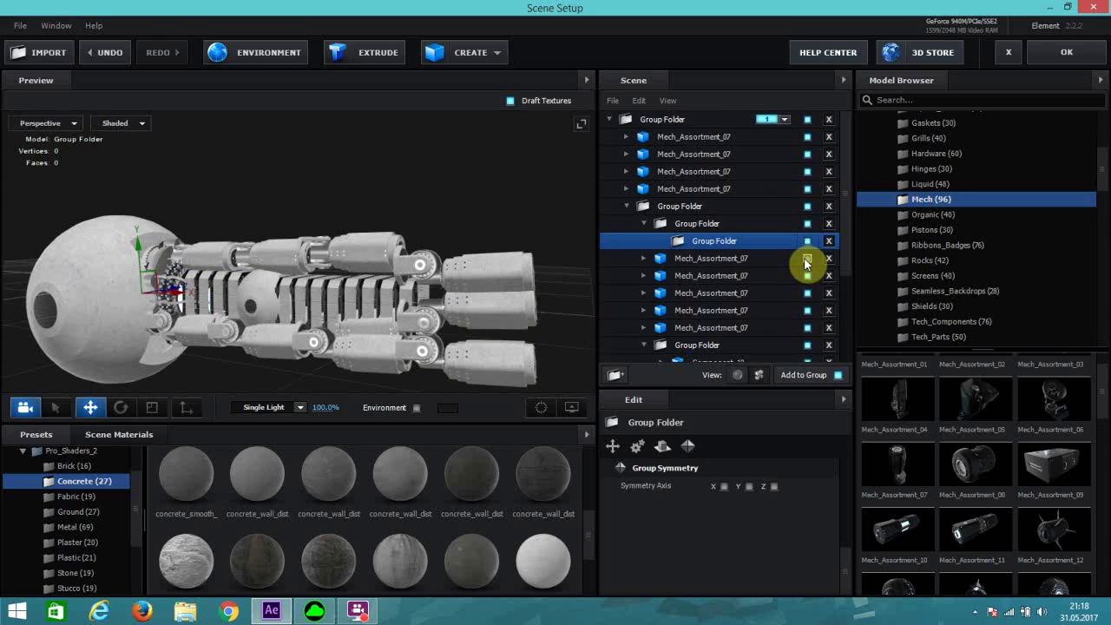
pyautogui.click(805, 261)
pyautogui.click(805, 282)
pyautogui.click(806, 281)
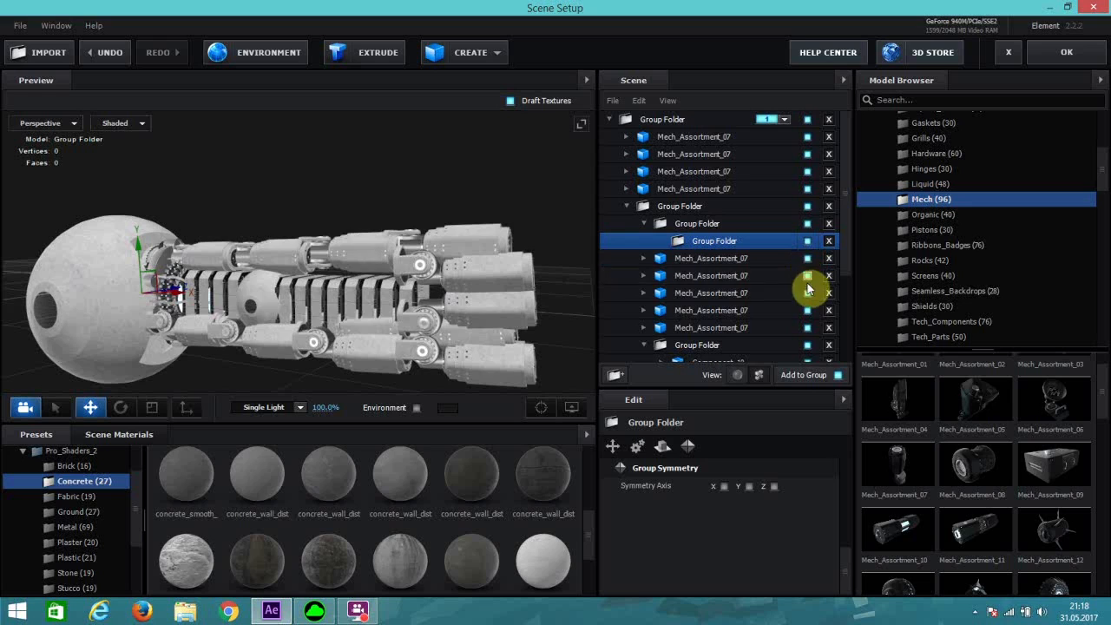
pyautogui.click(806, 297)
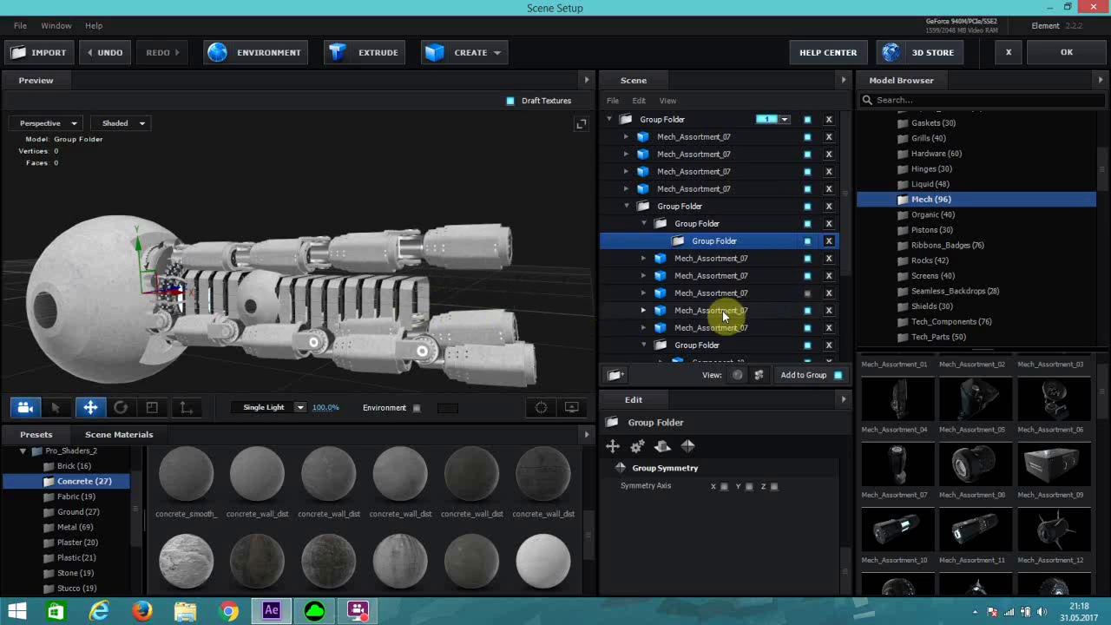
pyautogui.click(806, 297)
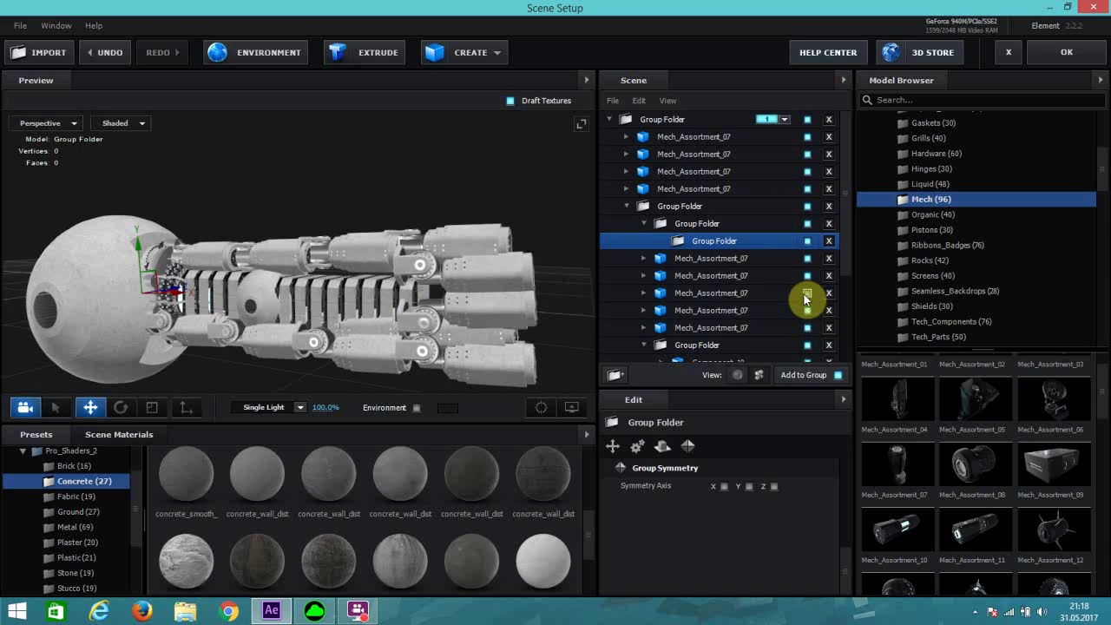
pyautogui.click(806, 296)
pyautogui.moveTo(423, 297); pyautogui.dragTo(89, 263)
pyautogui.moveTo(479, 327); pyautogui.dragTo(419, 288)
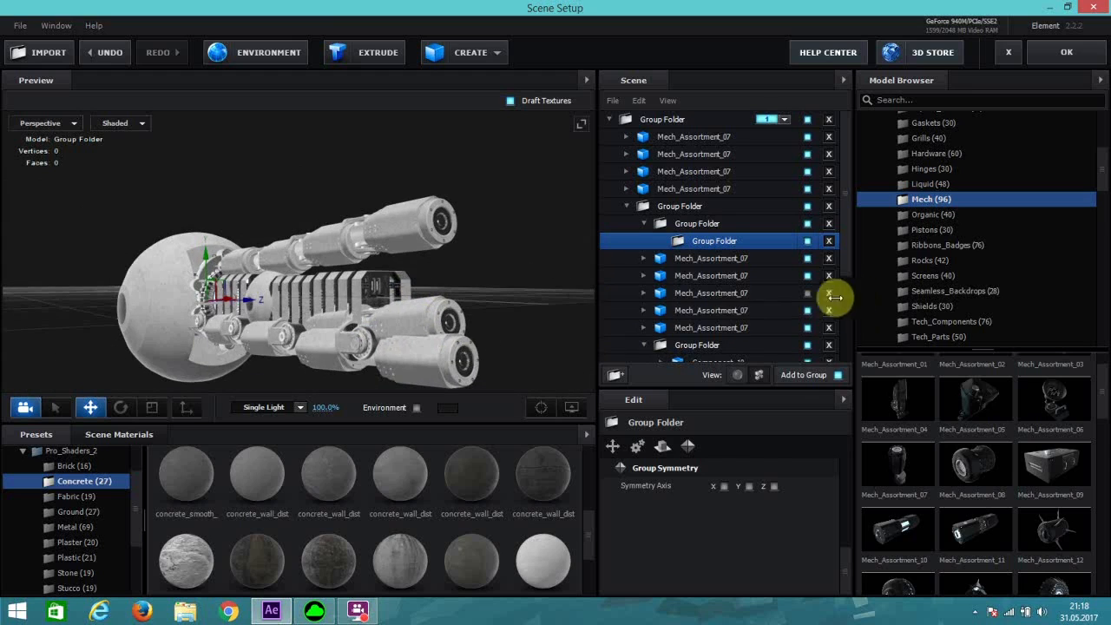
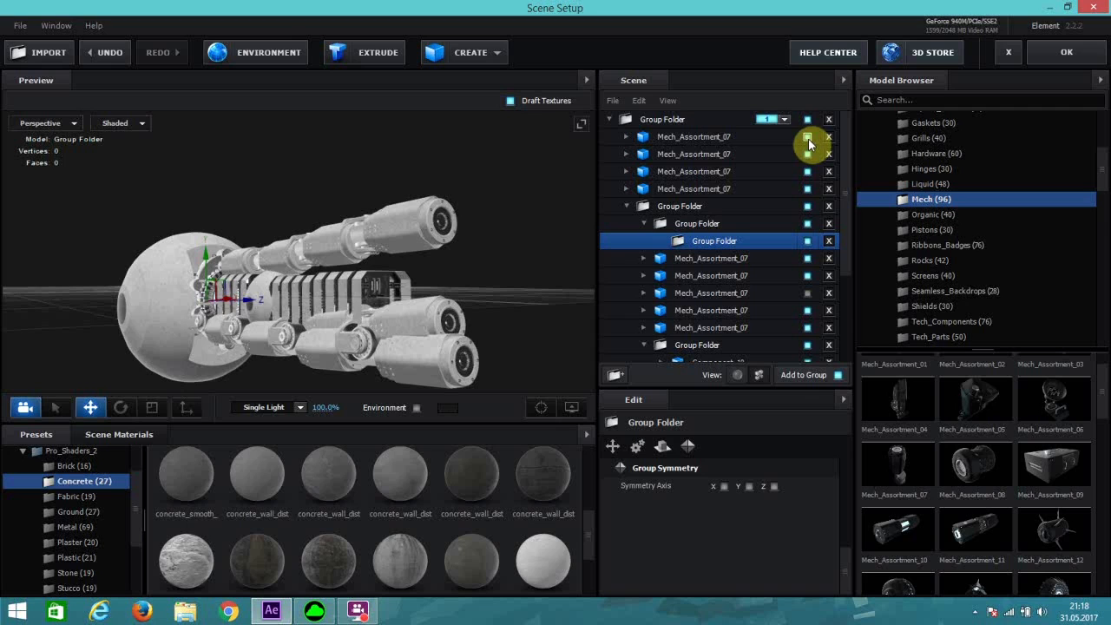
# Step: Check the other four Mech_Assortment_07 models in the mirrored subgroup by switching each off and on, and select the third one
pyautogui.moveTo(478, 293); pyautogui.dragTo(533, 311)
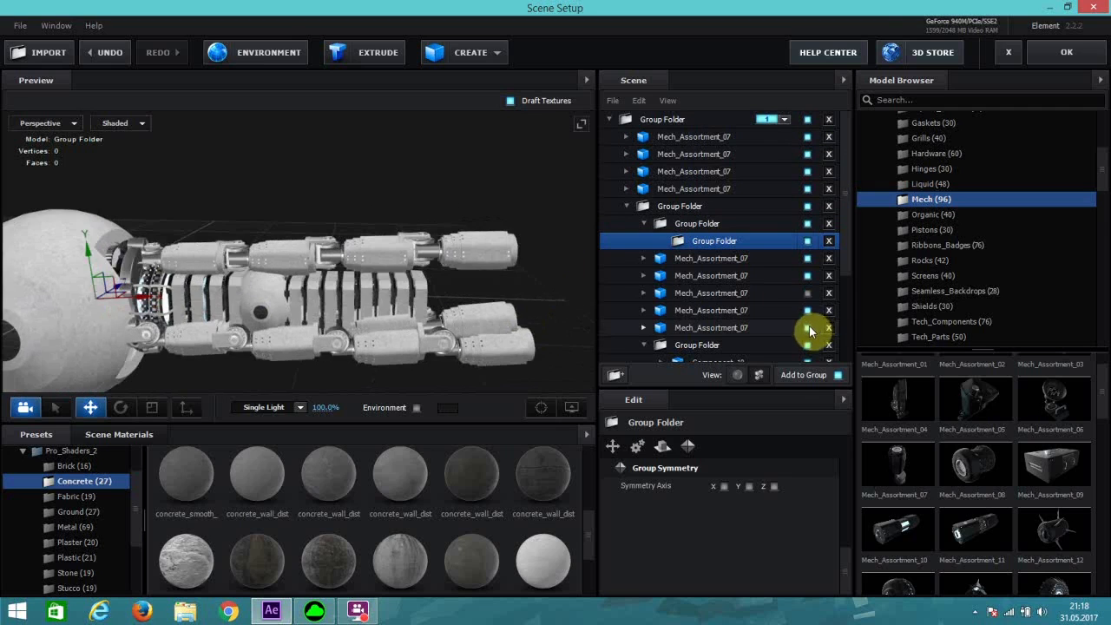
pyautogui.click(807, 328)
pyautogui.click(807, 329)
pyautogui.click(807, 311)
pyautogui.click(807, 311)
pyautogui.click(807, 276)
pyautogui.click(807, 277)
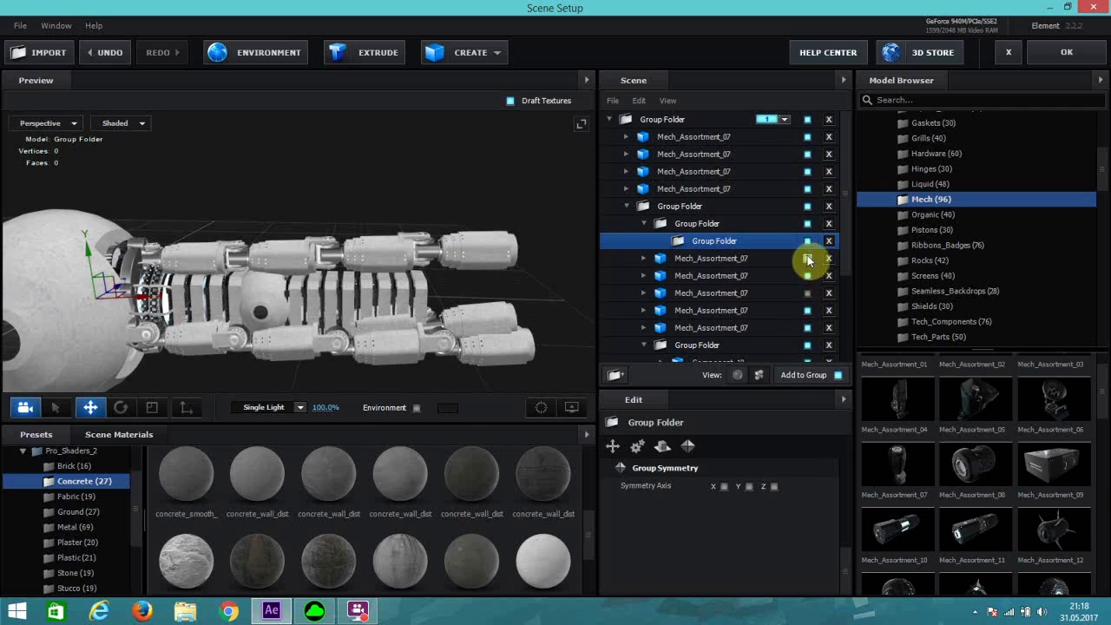
pyautogui.click(807, 258)
pyautogui.click(807, 258)
pyautogui.click(711, 292)
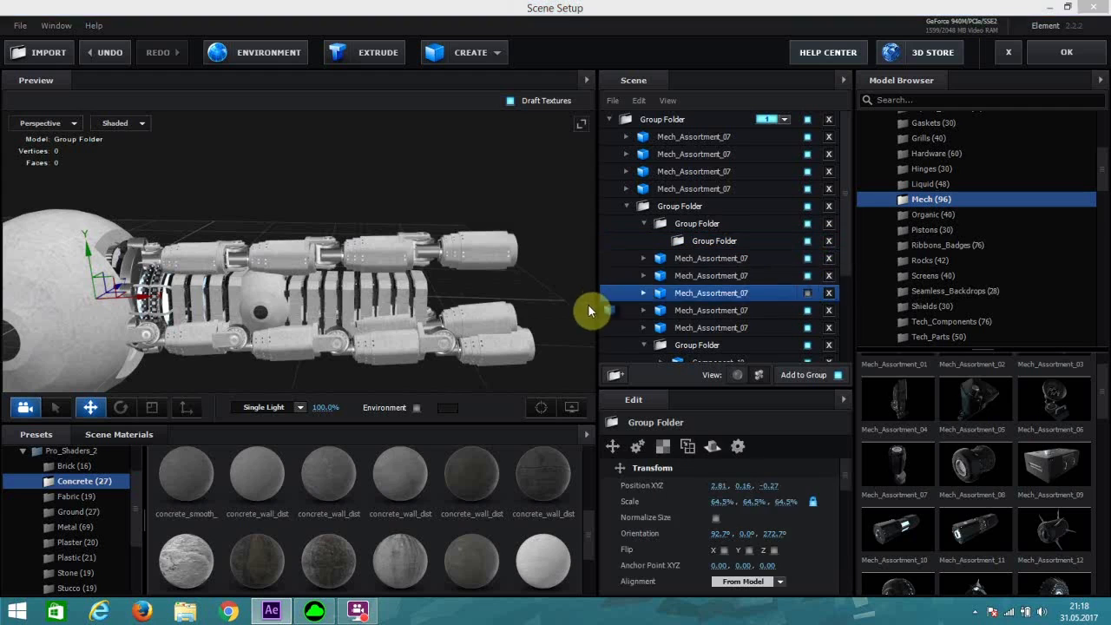
pyautogui.moveTo(536, 308); pyautogui.dragTo(608, 278)
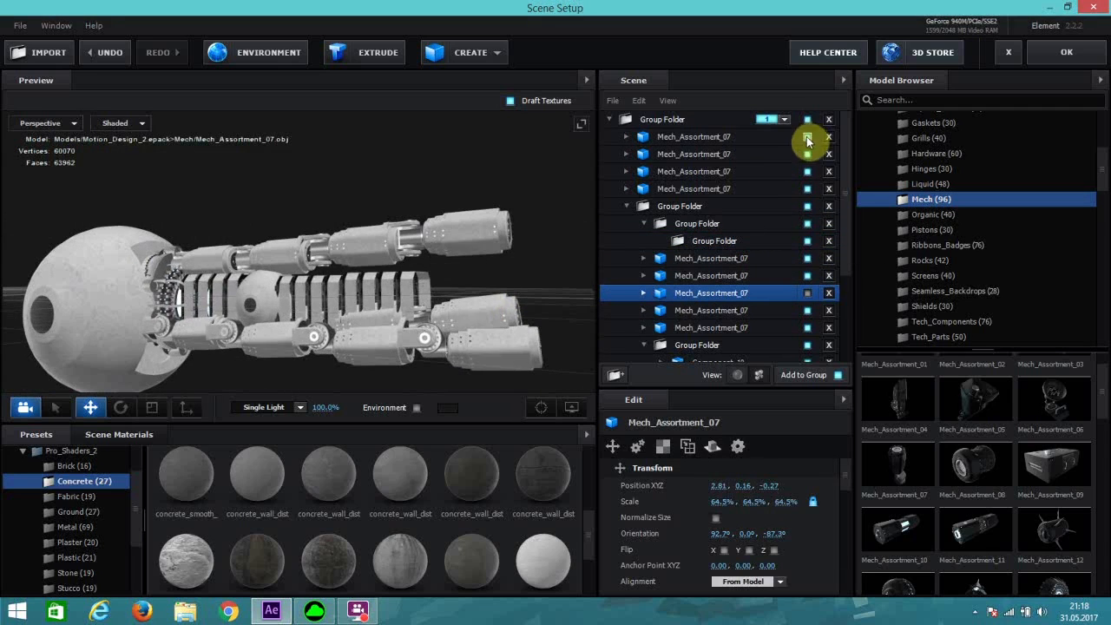
# Step: Hide the five Mech_Assortment_07 models and the innermost group folder inside the mirrored subgroup
pyautogui.scroll(-3, 788, 209)
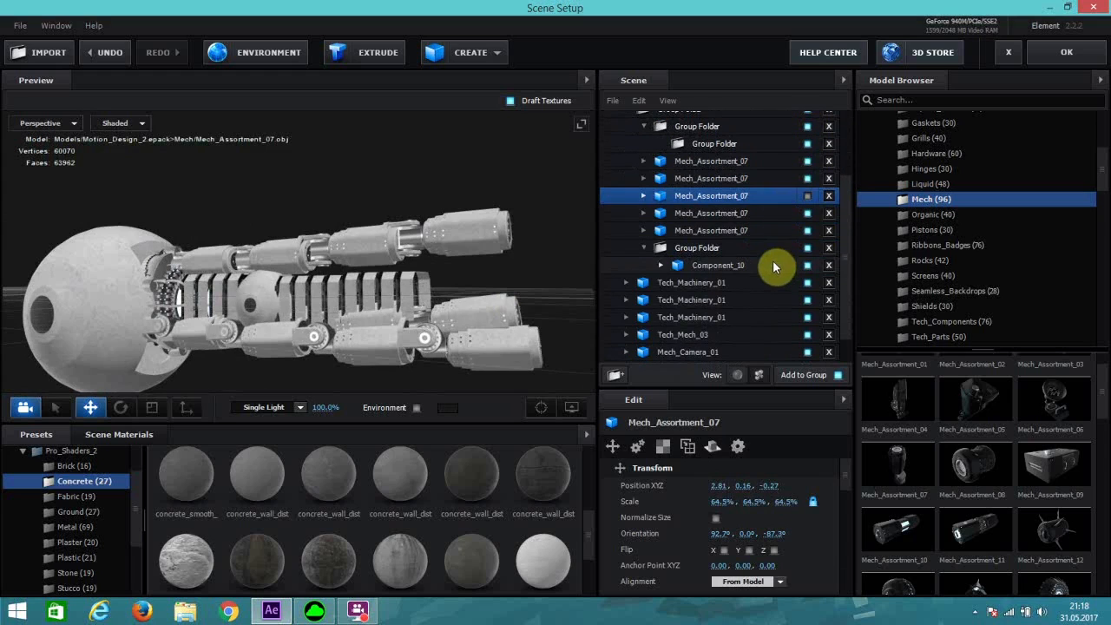
pyautogui.scroll(2, 775, 267)
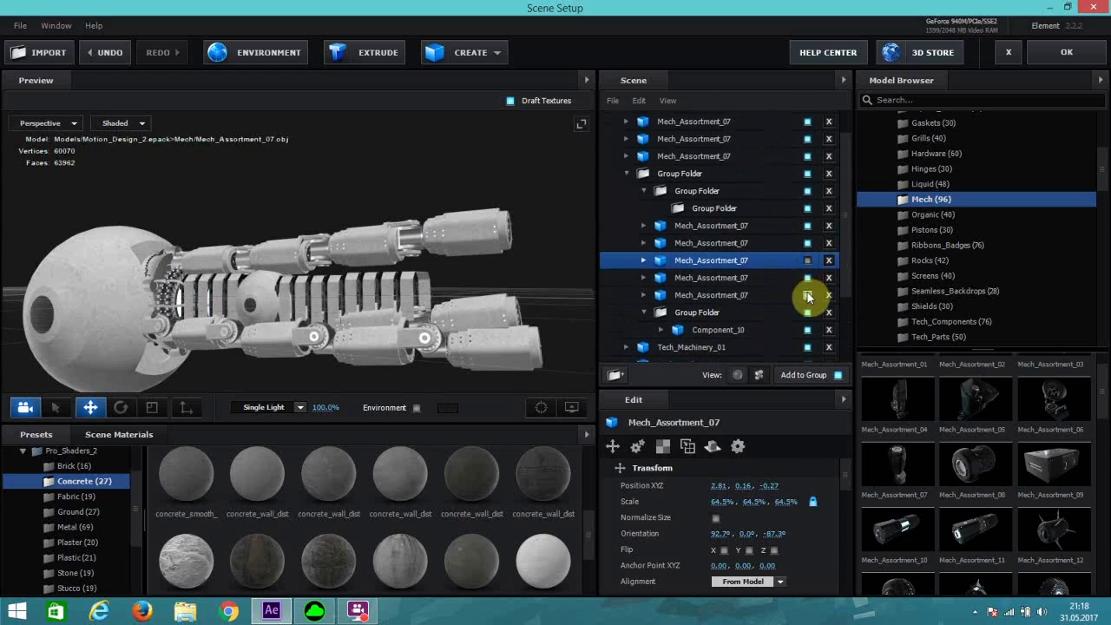
pyautogui.click(807, 296)
pyautogui.click(807, 277)
pyautogui.click(807, 260)
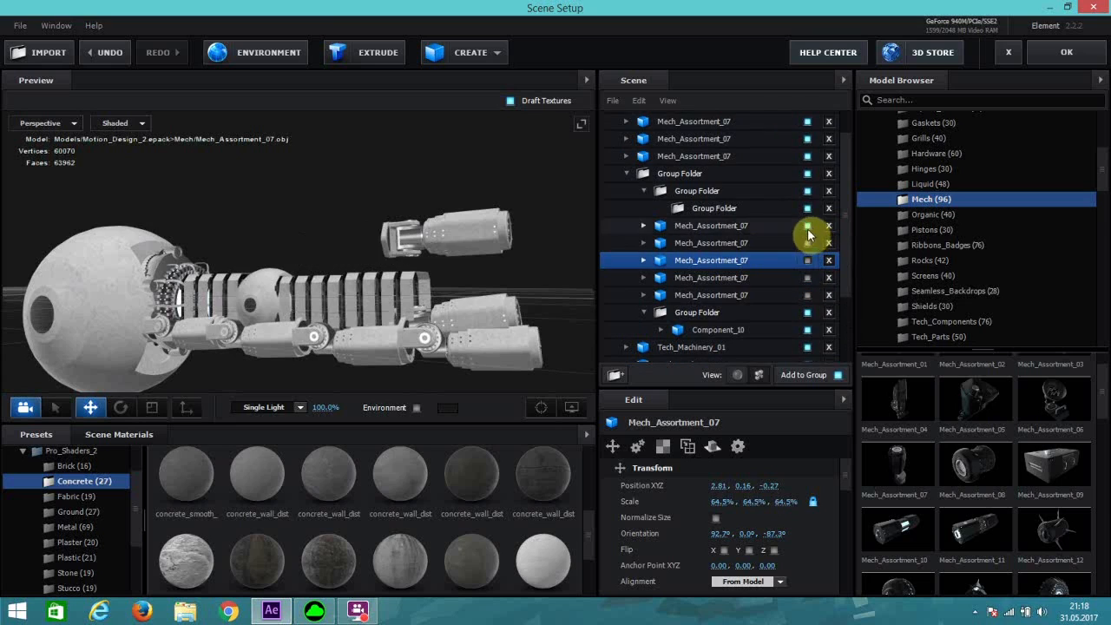
pyautogui.click(807, 243)
pyautogui.click(807, 226)
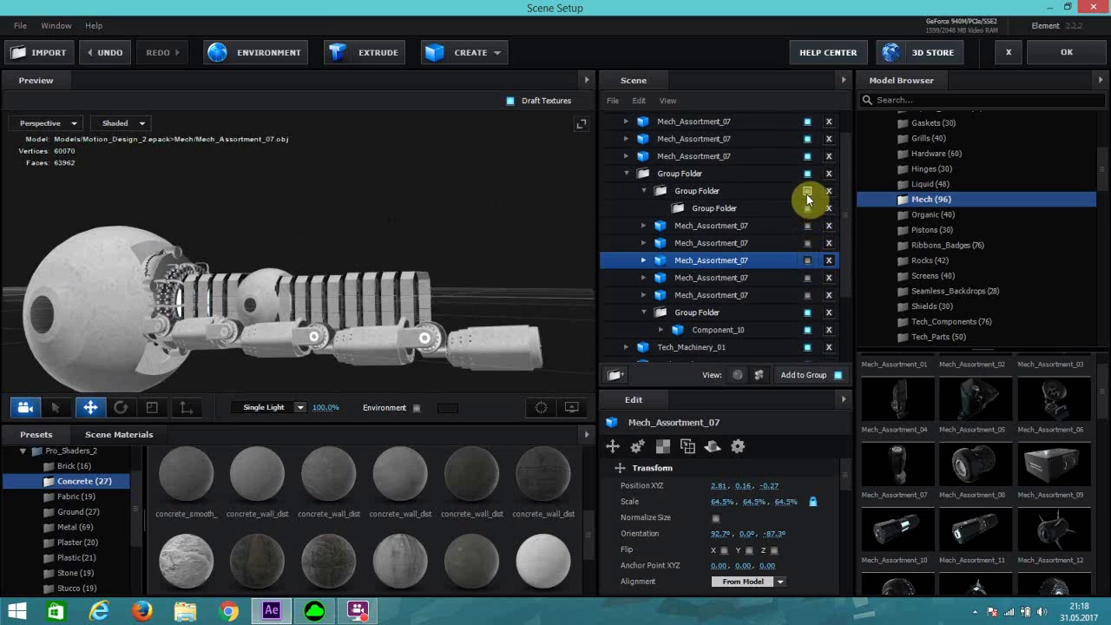
# Step: Hide the second, third and fourth Mech_Assortment_07 models placed directly in the main Group Folder
pyautogui.click(807, 175)
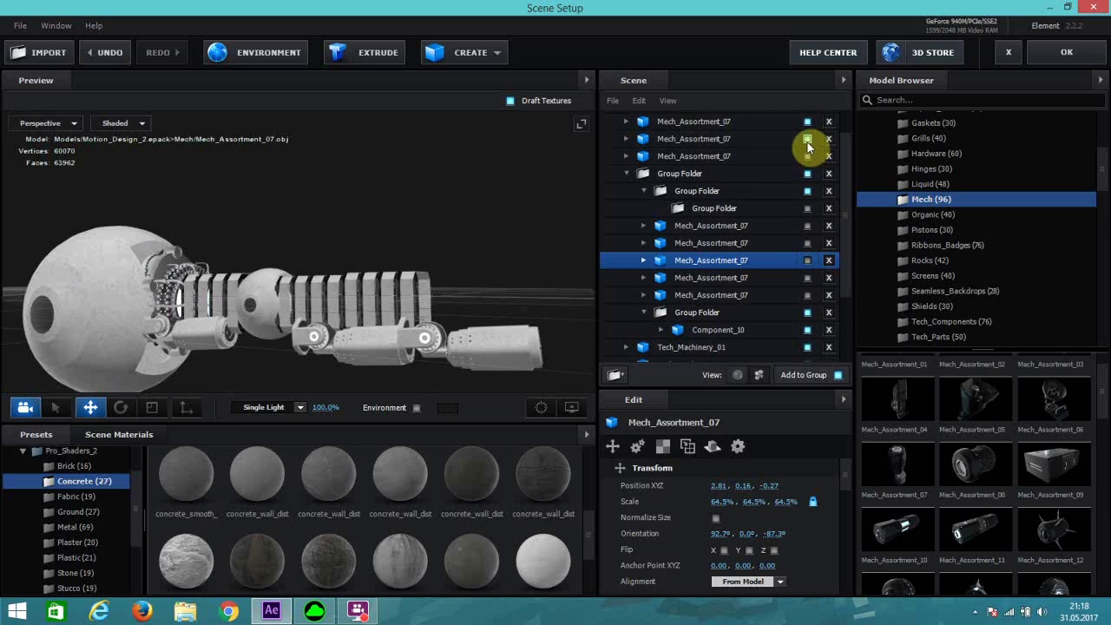
pyautogui.click(807, 141)
pyautogui.click(808, 122)
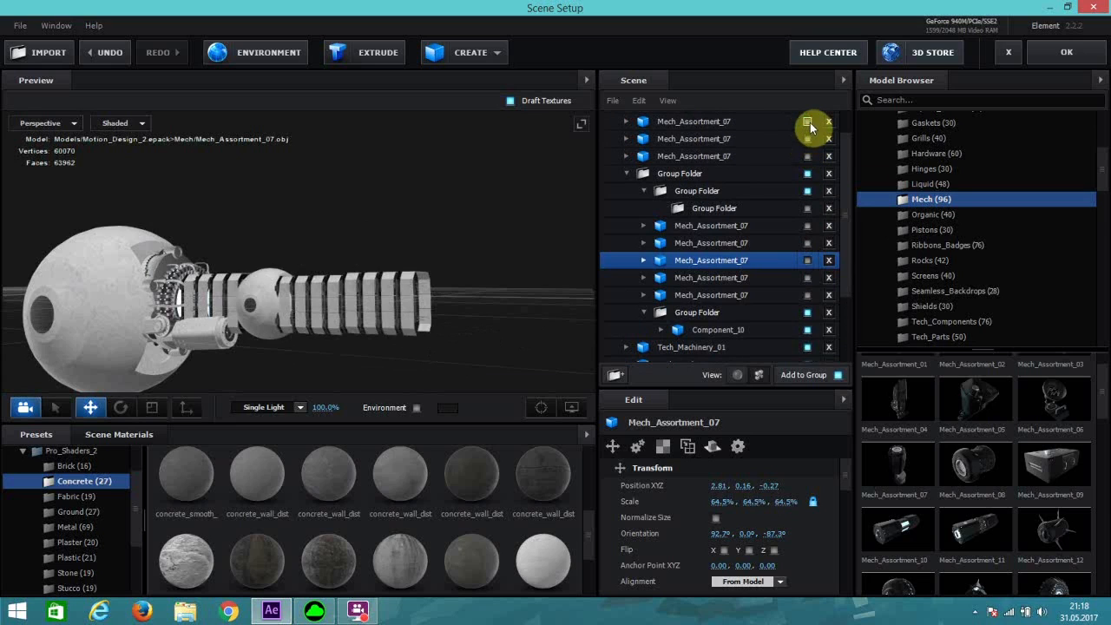
# Step: Show all five Mech_Assortment_07 models in the mirrored subgroup again
pyautogui.click(808, 296)
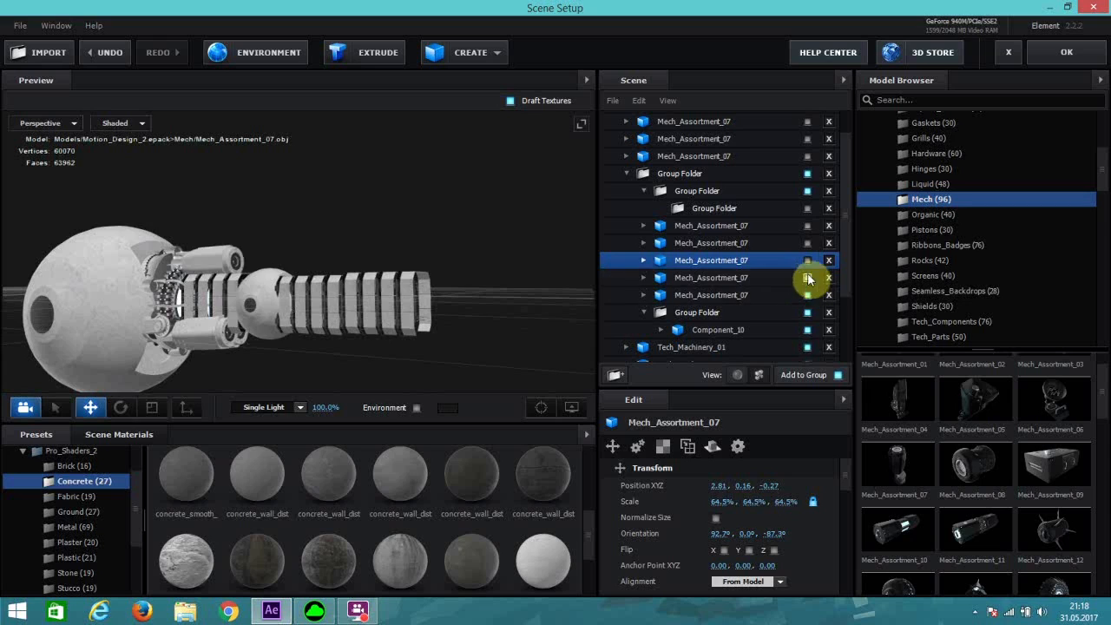
pyautogui.click(809, 276)
pyautogui.click(808, 262)
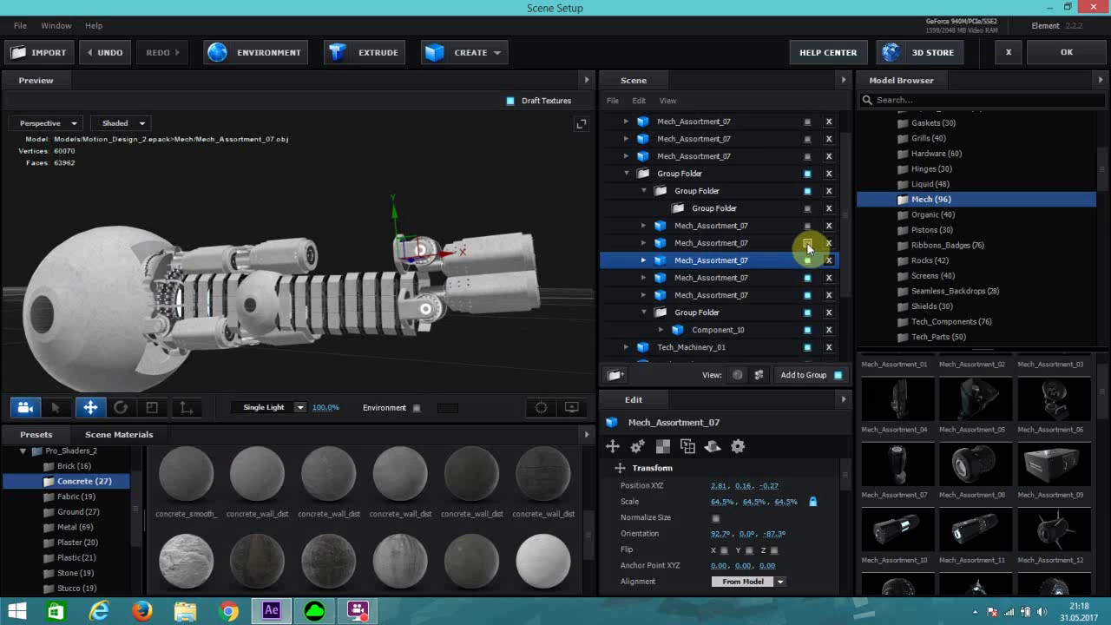
pyautogui.click(808, 244)
pyautogui.click(807, 227)
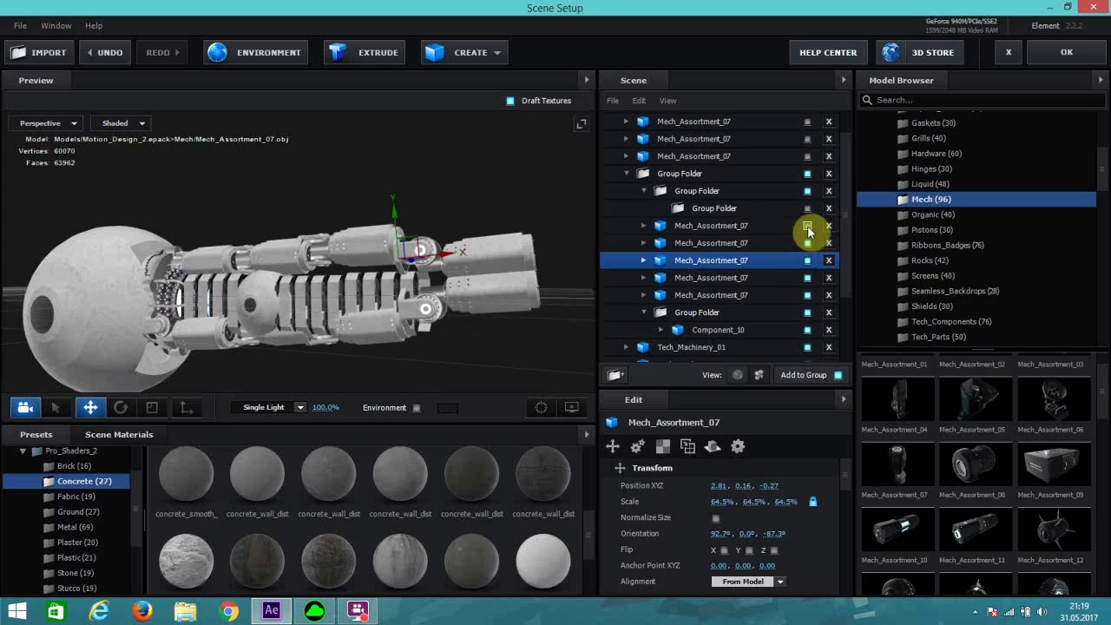
pyautogui.scroll(2, 807, 173)
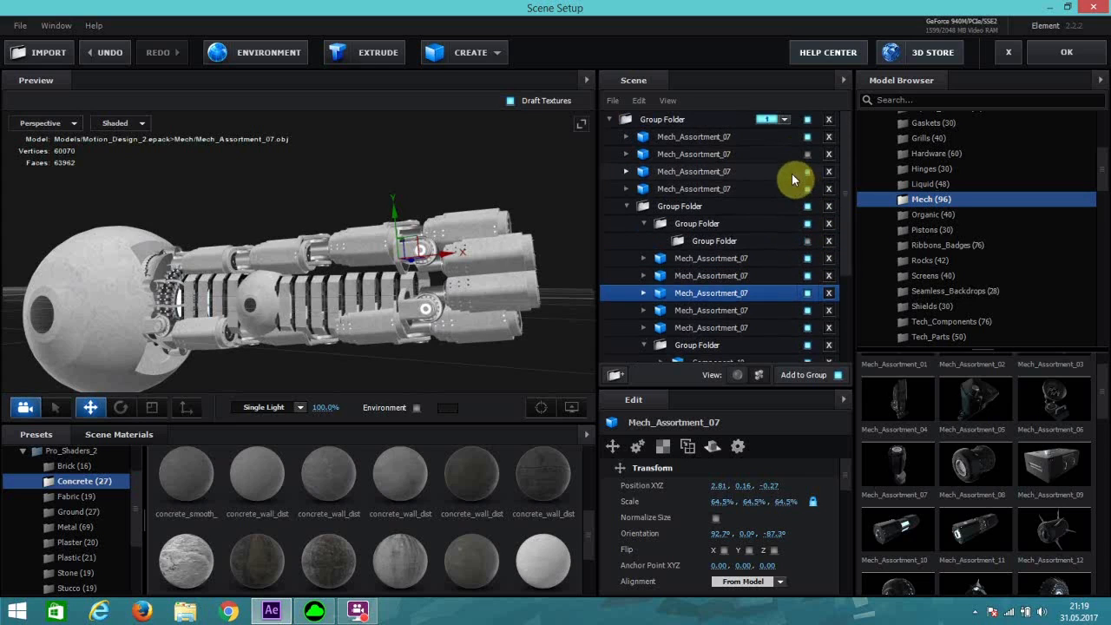
pyautogui.click(808, 139)
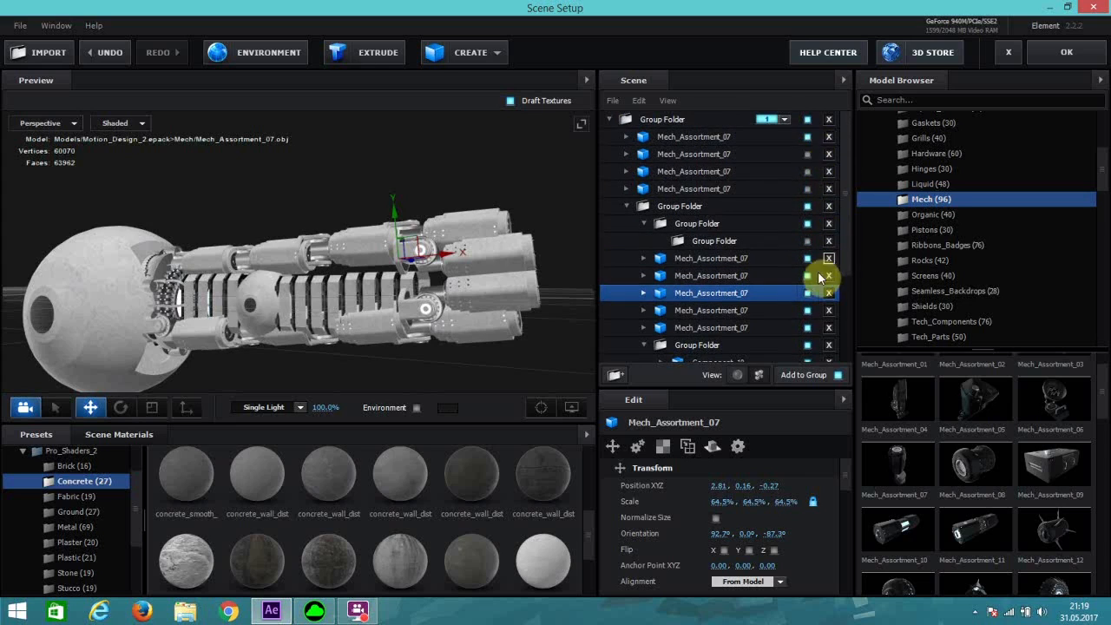
# Step: Toggle the upper Mech_Assortment_07 models in the mirrored subgroup, hide the third, and examine the remaining arm segments
pyautogui.click(808, 259)
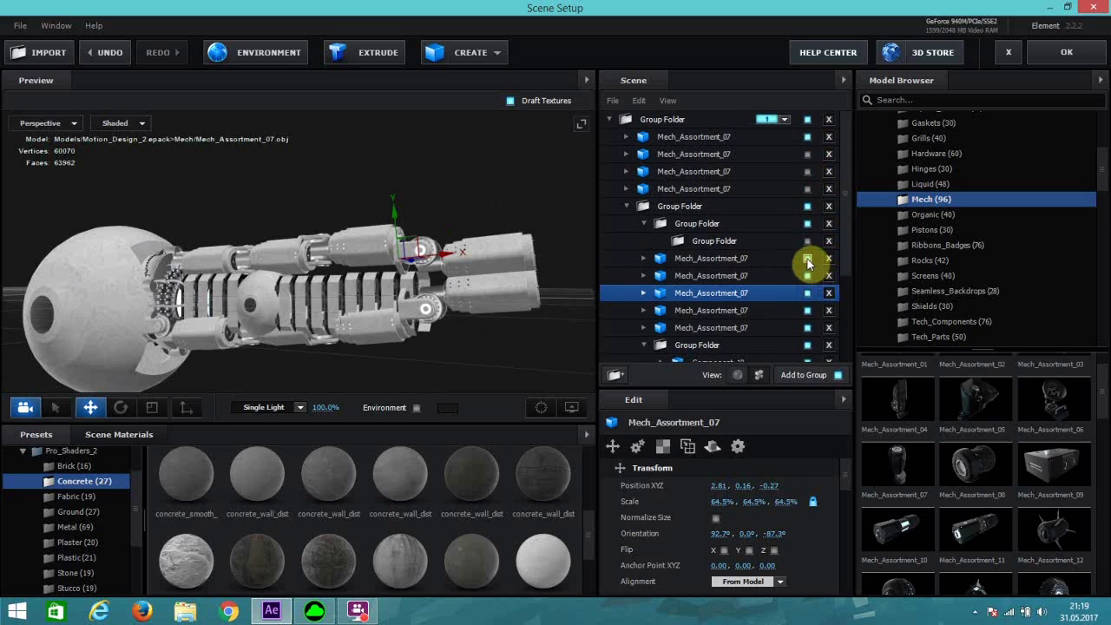
pyautogui.click(808, 259)
pyautogui.click(807, 293)
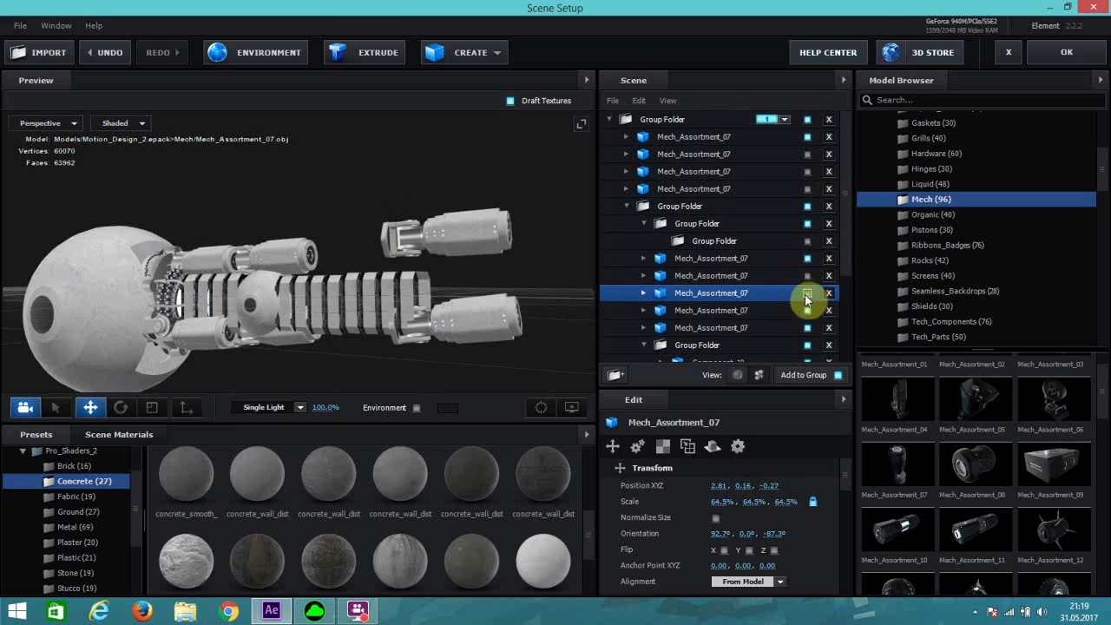
pyautogui.moveTo(499, 288); pyautogui.dragTo(525, 311)
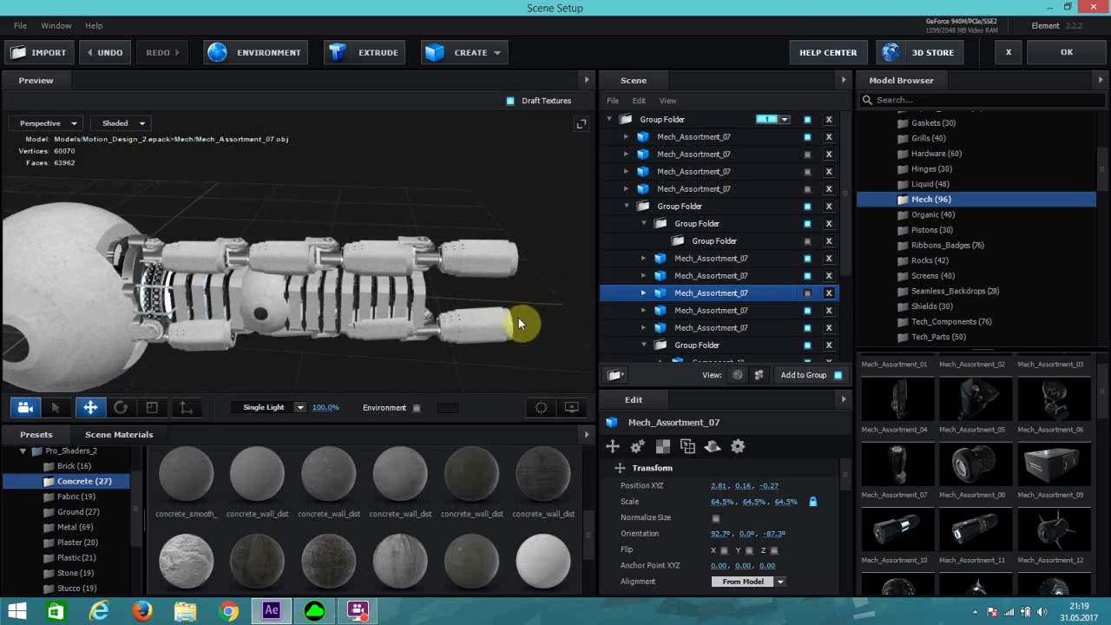
pyautogui.moveTo(501, 303)
pyautogui.mouseDown()
pyautogui.moveTo(531, 293)
pyautogui.moveTo(405, 332)
pyautogui.moveTo(330, 329)
pyautogui.moveTo(441, 339)
pyautogui.moveTo(504, 323)
pyautogui.mouseUp()
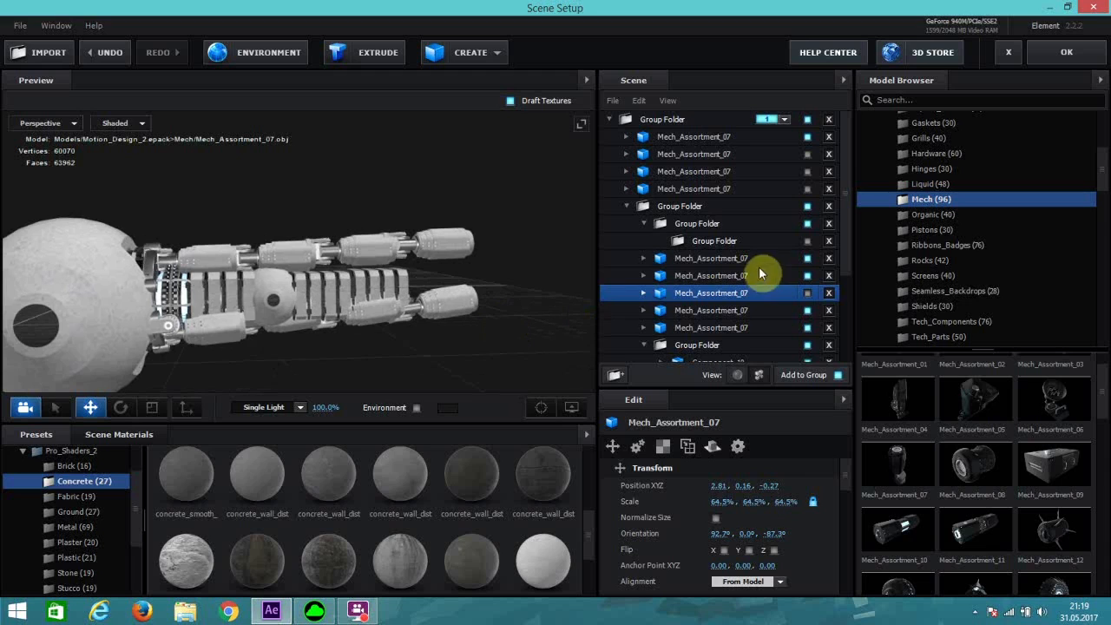
# Step: Rotate the three Tech_Machinery_01 models, Tech_Mech_03 and the upper Mech_Camera_01 slightly together, and raise them a little along Y
pyautogui.scroll(-3, 760, 260)
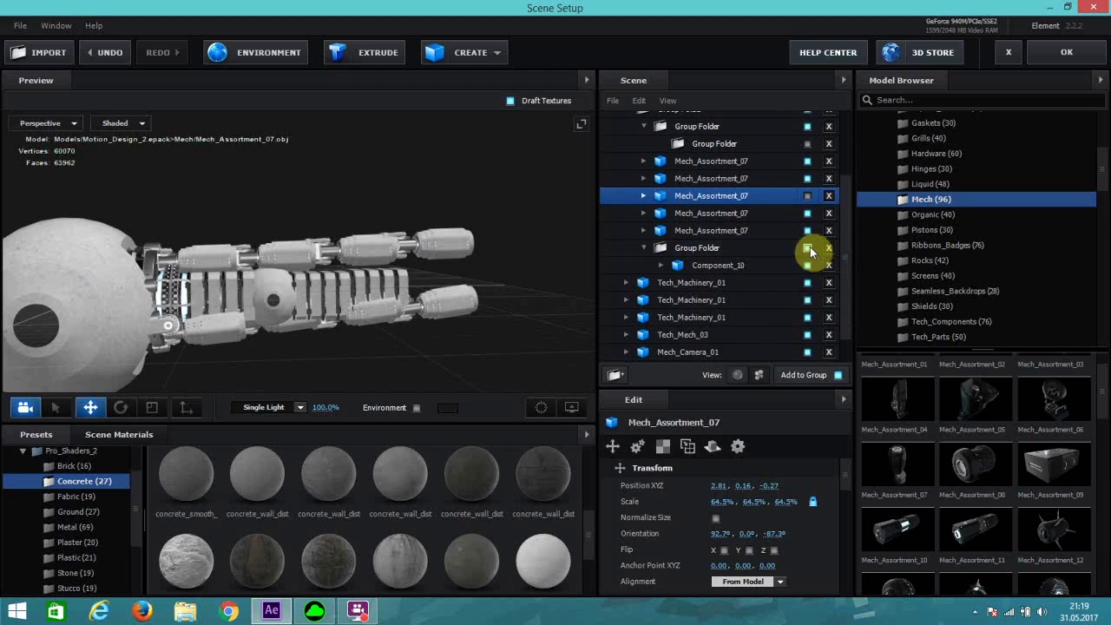
pyautogui.scroll(-1, 781, 285)
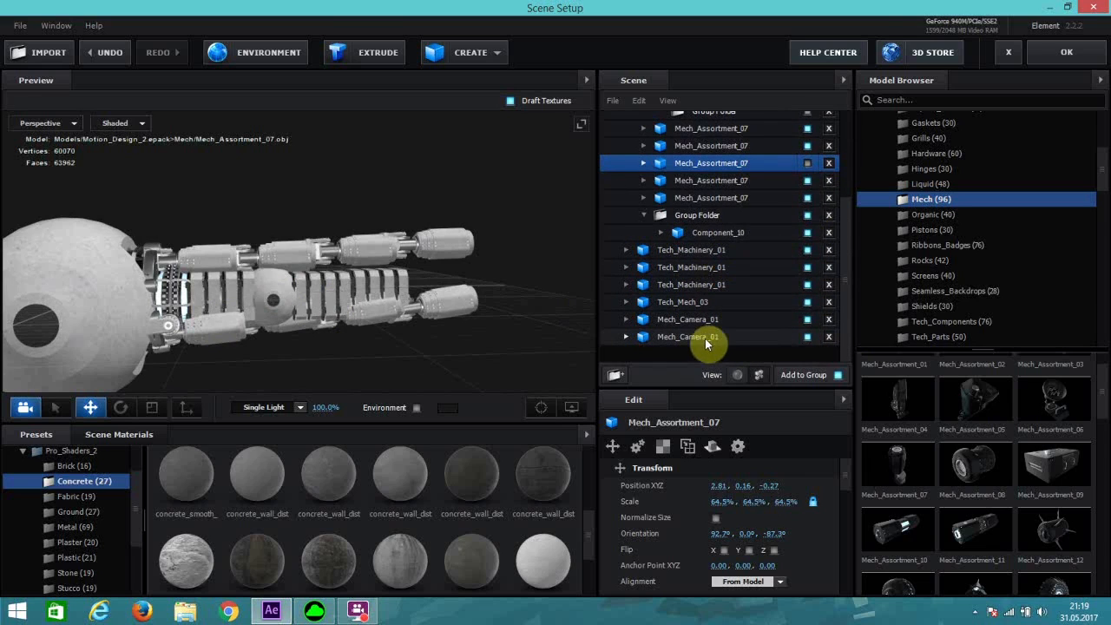
pyautogui.moveTo(750, 318); pyautogui.dragTo(695, 250)
pyautogui.click(124, 408)
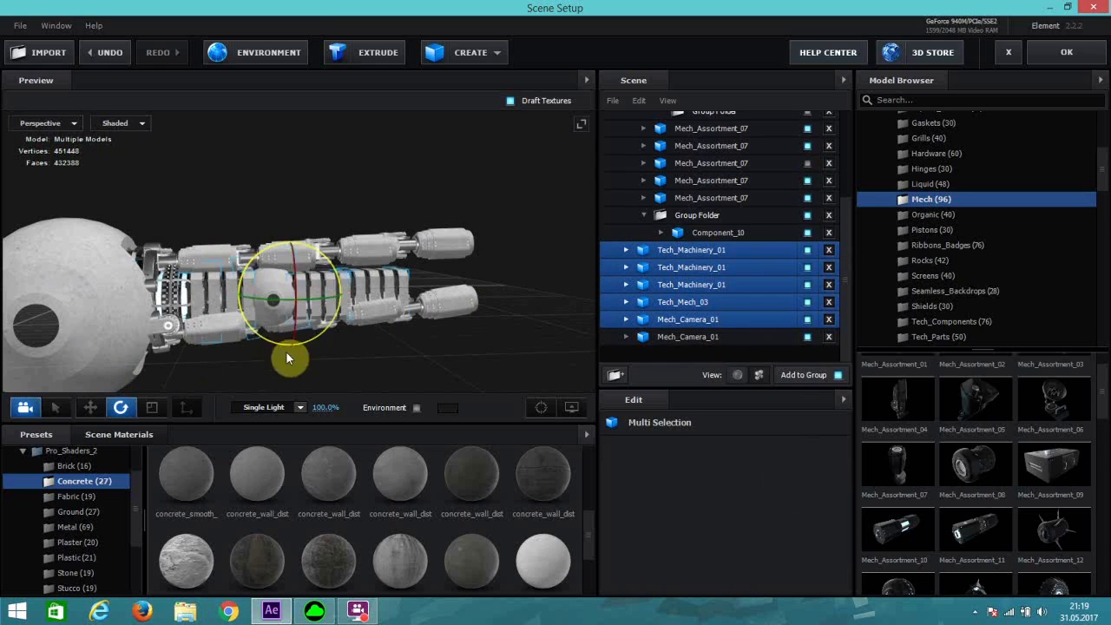
pyautogui.moveTo(334, 265); pyautogui.dragTo(339, 260)
pyautogui.click(90, 407)
pyautogui.moveTo(294, 243); pyautogui.dragTo(295, 237)
pyautogui.moveTo(345, 324); pyautogui.dragTo(429, 312)
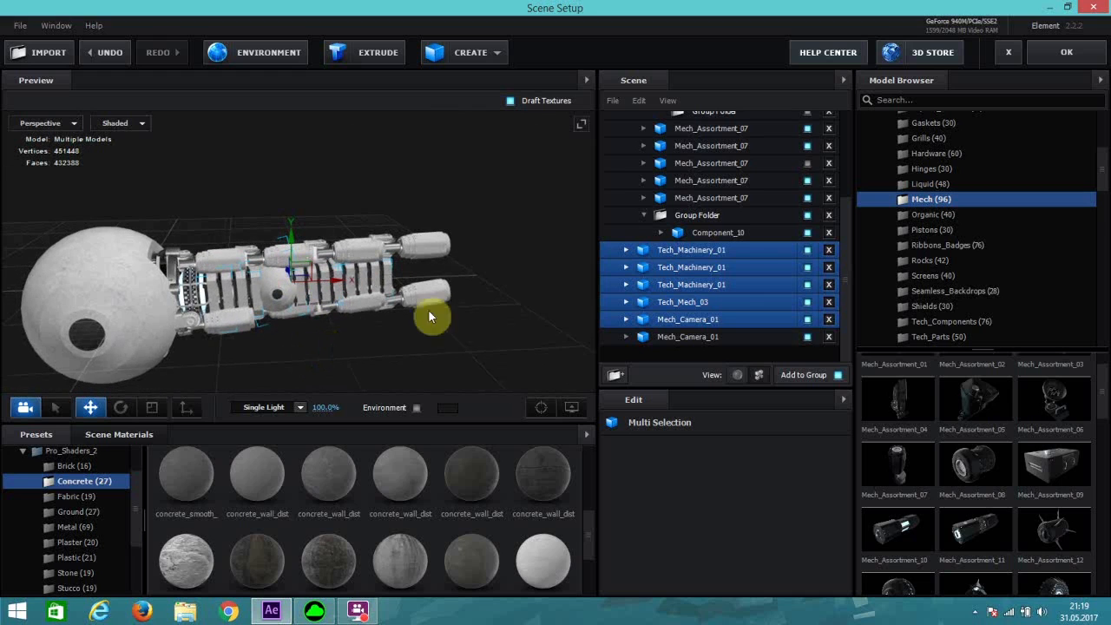
# Step: Select all five Mech_Assortment_07 models in the mirrored subgroup and hide then show them together, including the hidden third one
pyautogui.scroll(3, 660, 251)
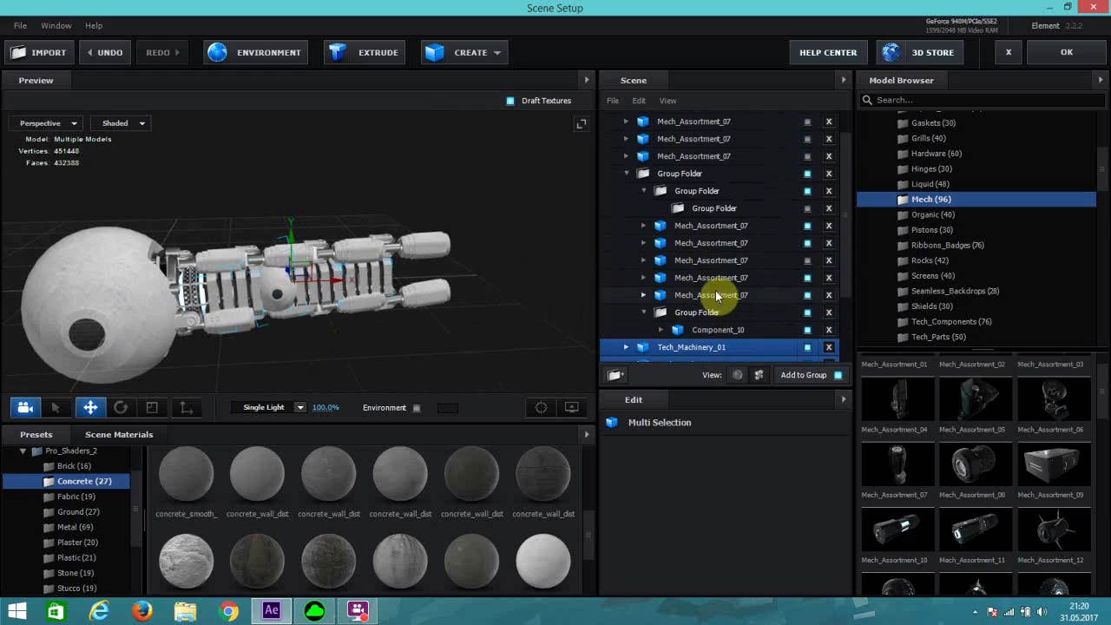
pyautogui.click(718, 294)
pyautogui.keyDown('ctrl'); pyautogui.click(709, 276); pyautogui.keyUp('ctrl')
pyautogui.keyDown('ctrl'); pyautogui.click(710, 260); pyautogui.keyUp('ctrl')
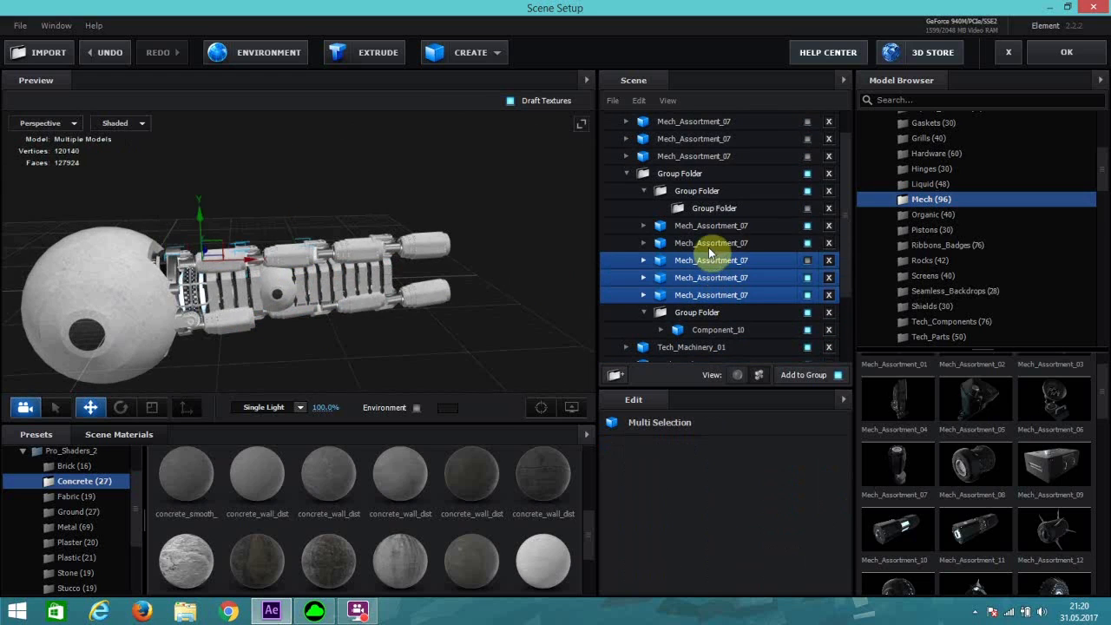
pyautogui.keyDown('ctrl'); pyautogui.click(708, 243); pyautogui.keyUp('ctrl')
pyautogui.keyDown('ctrl'); pyautogui.click(708, 226); pyautogui.keyUp('ctrl')
pyautogui.click(809, 228)
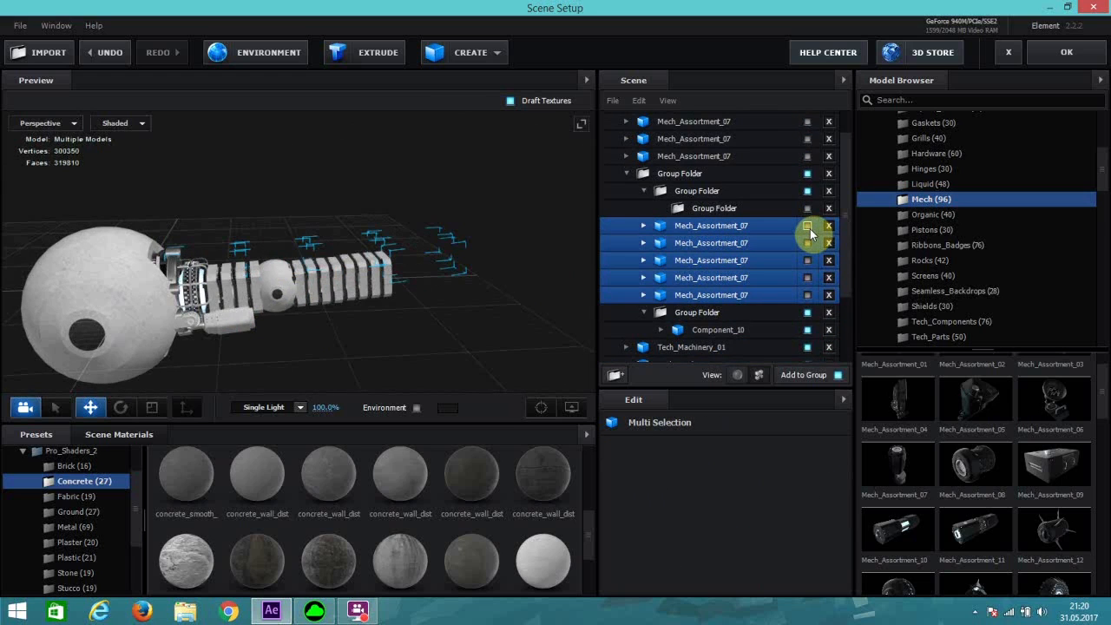
pyautogui.click(808, 228)
pyautogui.scroll(4, 233, 318)
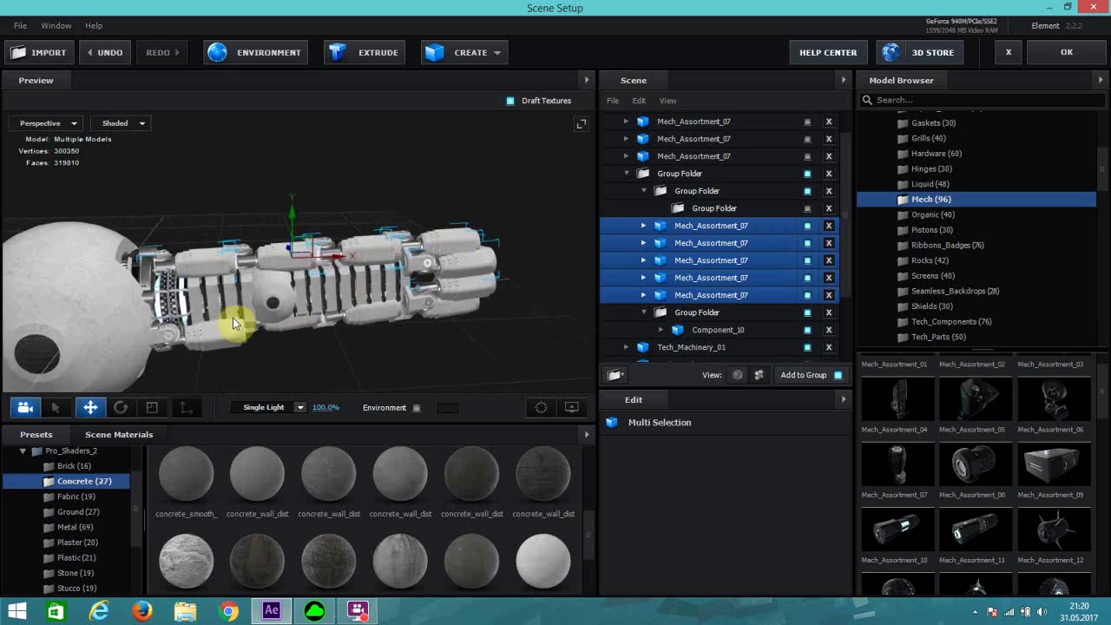
# Step: Hide the third Mech_Assortment_07 model in the mirrored subgroup
pyautogui.moveTo(276, 305); pyautogui.dragTo(385, 309)
pyautogui.click(767, 242)
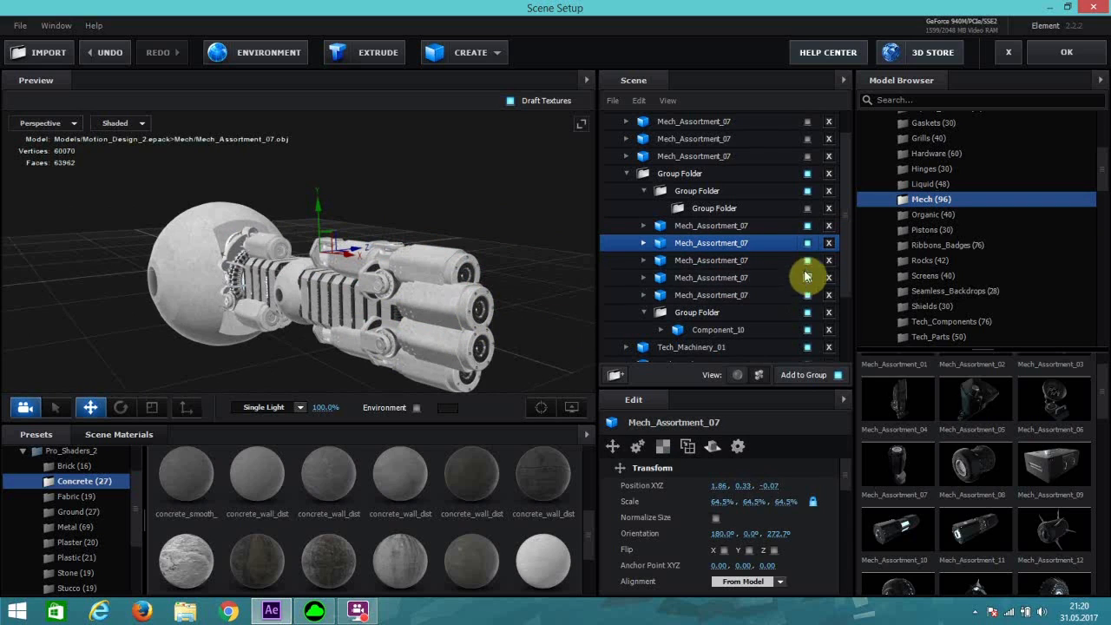
pyautogui.click(806, 260)
pyautogui.moveTo(473, 273); pyautogui.dragTo(435, 311)
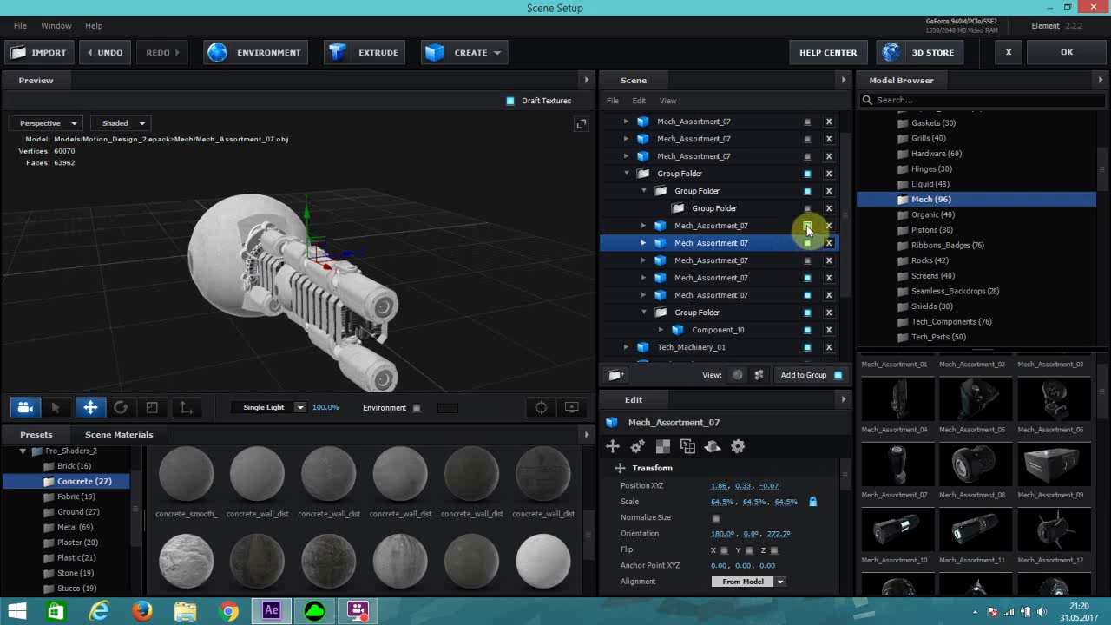
# Step: Move all five Mech_Assortment_07 models of the mirrored subgroup into the empty nested group folder
pyautogui.click(738, 227)
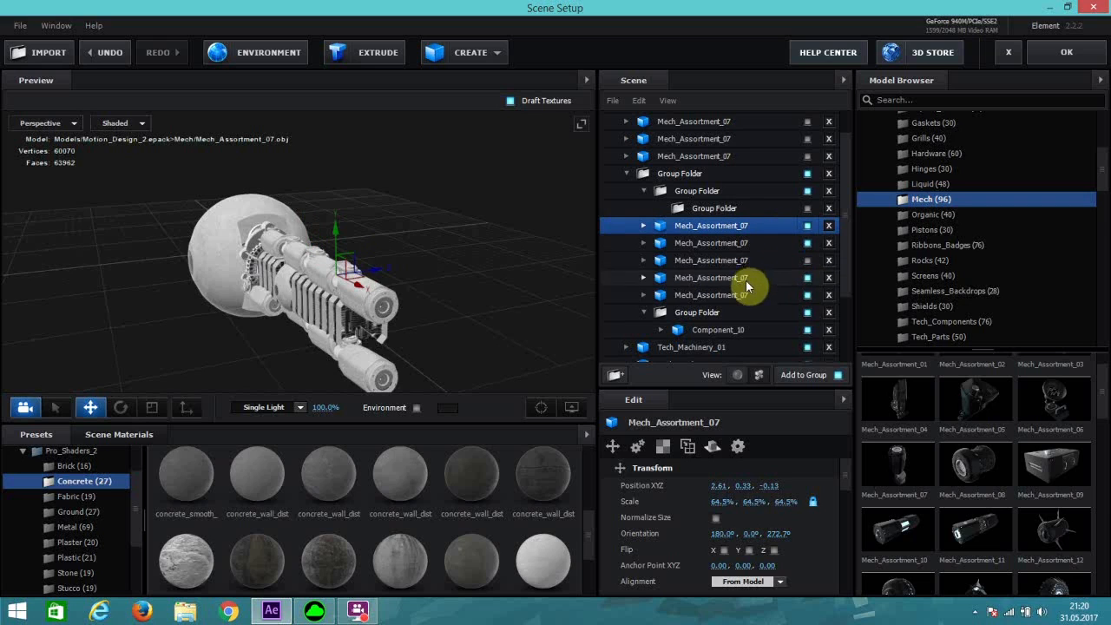
pyautogui.keyDown('ctrl'); pyautogui.click(739, 292); pyautogui.keyUp('ctrl')
pyautogui.keyDown('ctrl'); pyautogui.click(733, 277); pyautogui.keyUp('ctrl')
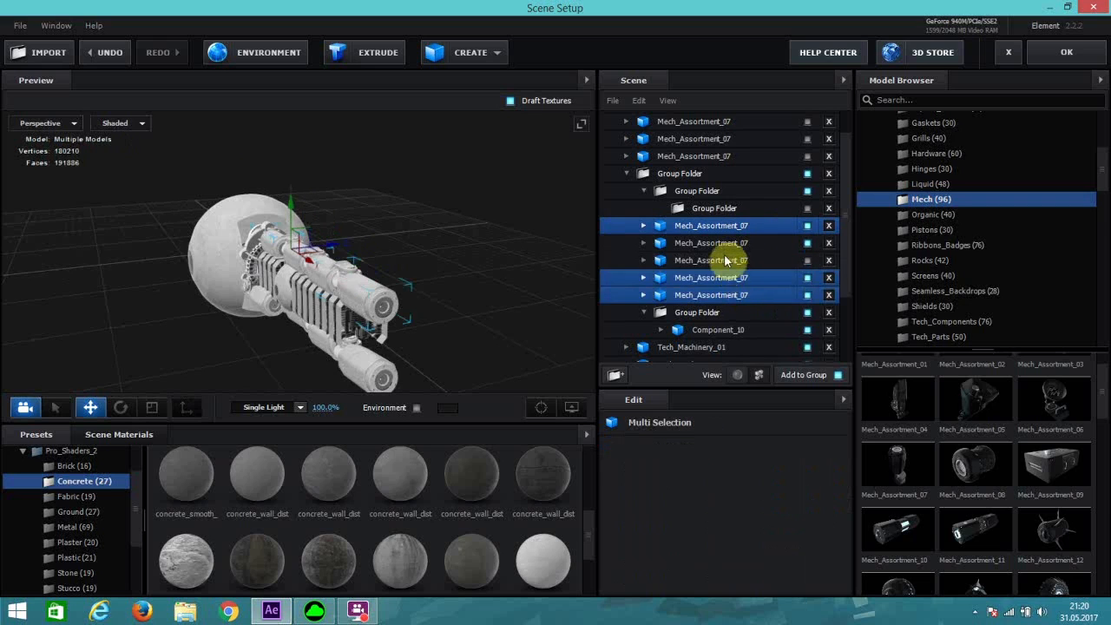
pyautogui.keyDown('ctrl'); pyautogui.click(727, 260); pyautogui.keyUp('ctrl')
pyautogui.keyDown('ctrl'); pyautogui.click(728, 244); pyautogui.keyUp('ctrl')
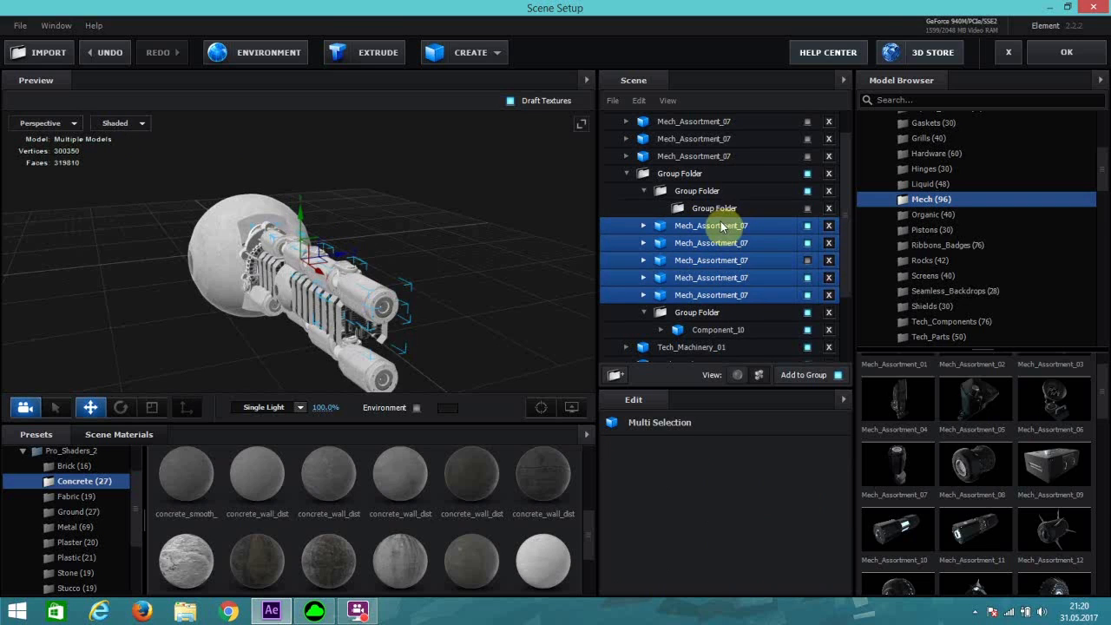
pyautogui.moveTo(717, 227); pyautogui.dragTo(705, 209)
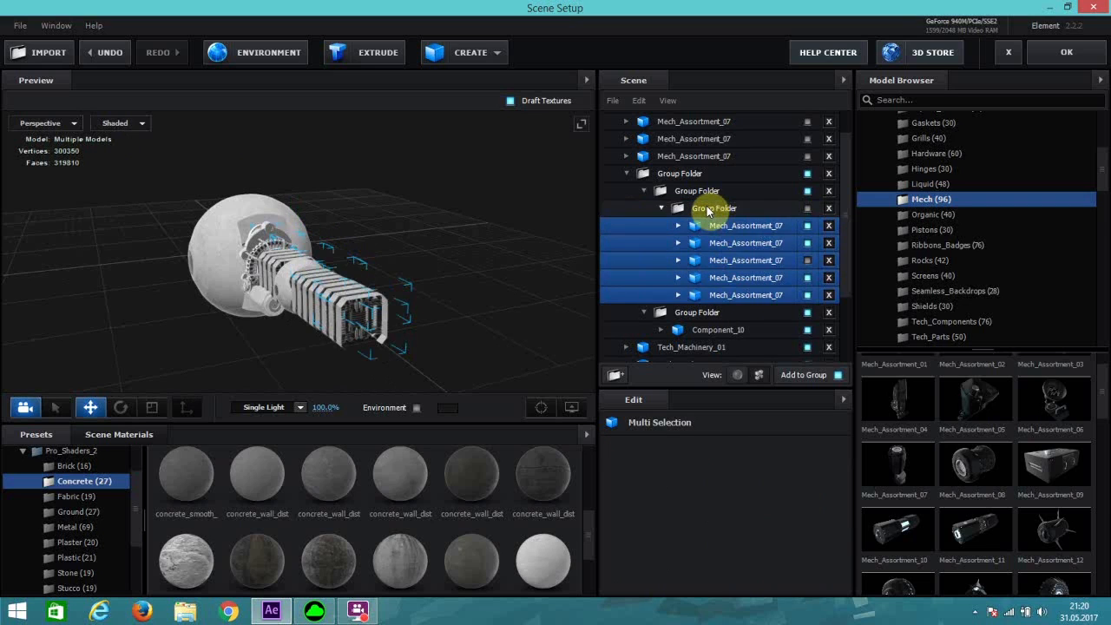
# Step: Show the nested group folder holding the five Mech_Assortment_07 models and toggle its parent group off and on
pyautogui.click(701, 209)
pyautogui.moveTo(695, 209); pyautogui.dragTo(696, 193)
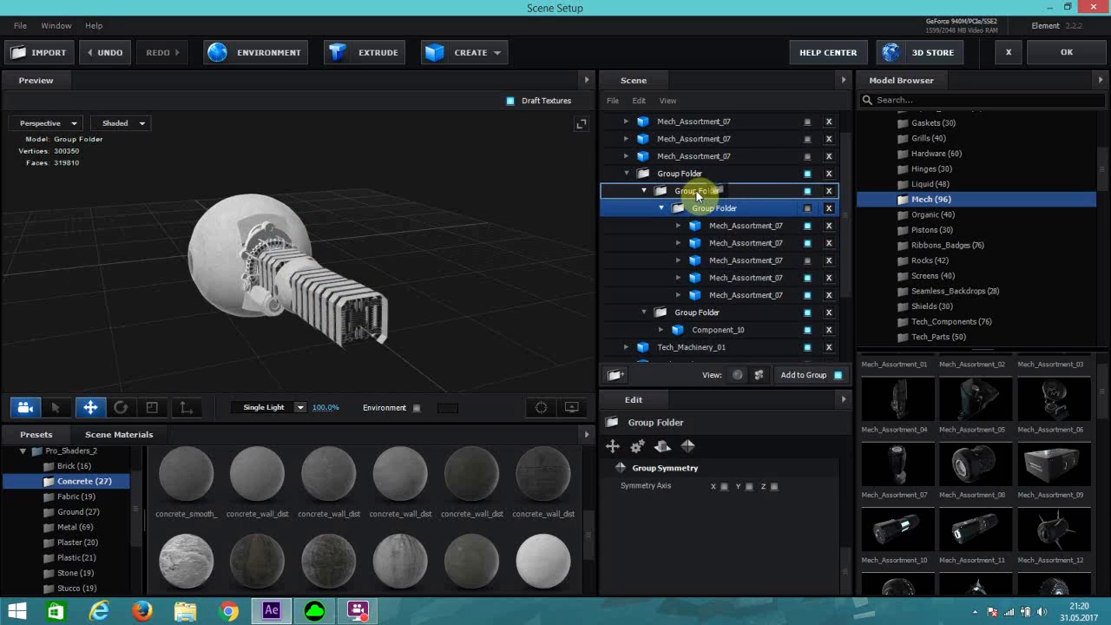
pyautogui.moveTo(695, 189); pyautogui.dragTo(695, 190)
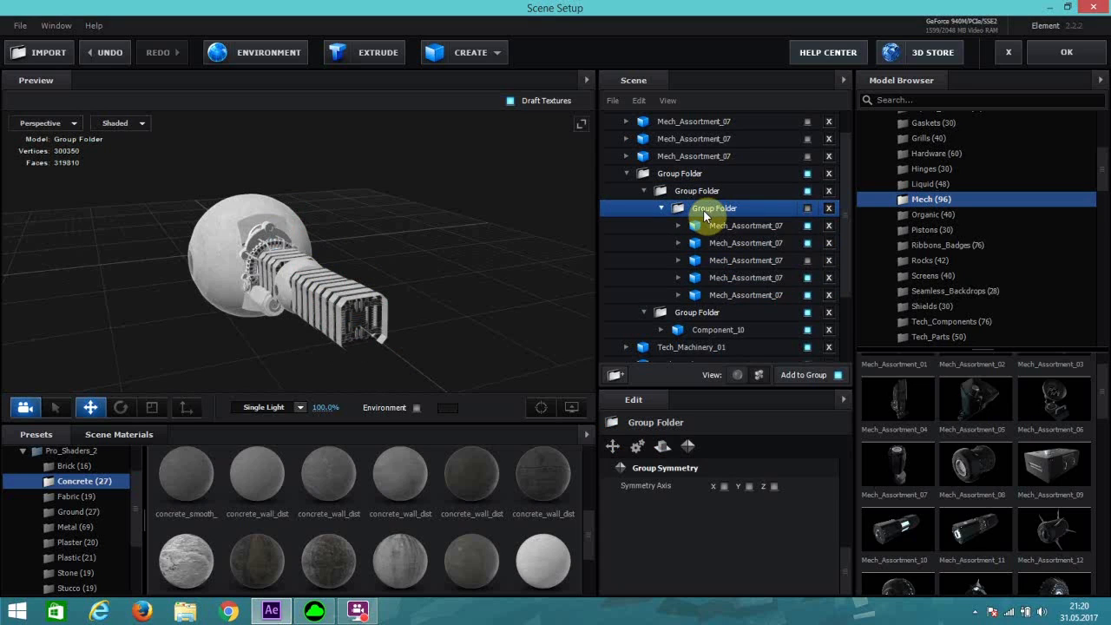
pyautogui.click(807, 209)
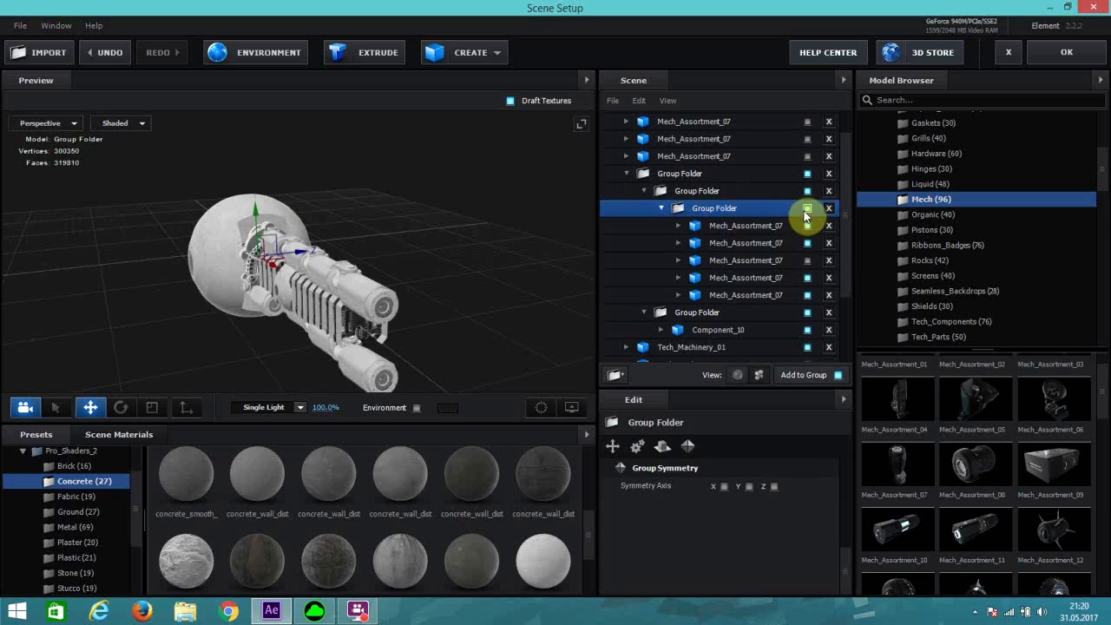
pyautogui.click(809, 191)
pyautogui.click(811, 191)
# Step: Enable Z-axis group symmetry on the folder containing the nested Mech_Assortment_07 group and examine the mirrored arm
pyautogui.click(727, 193)
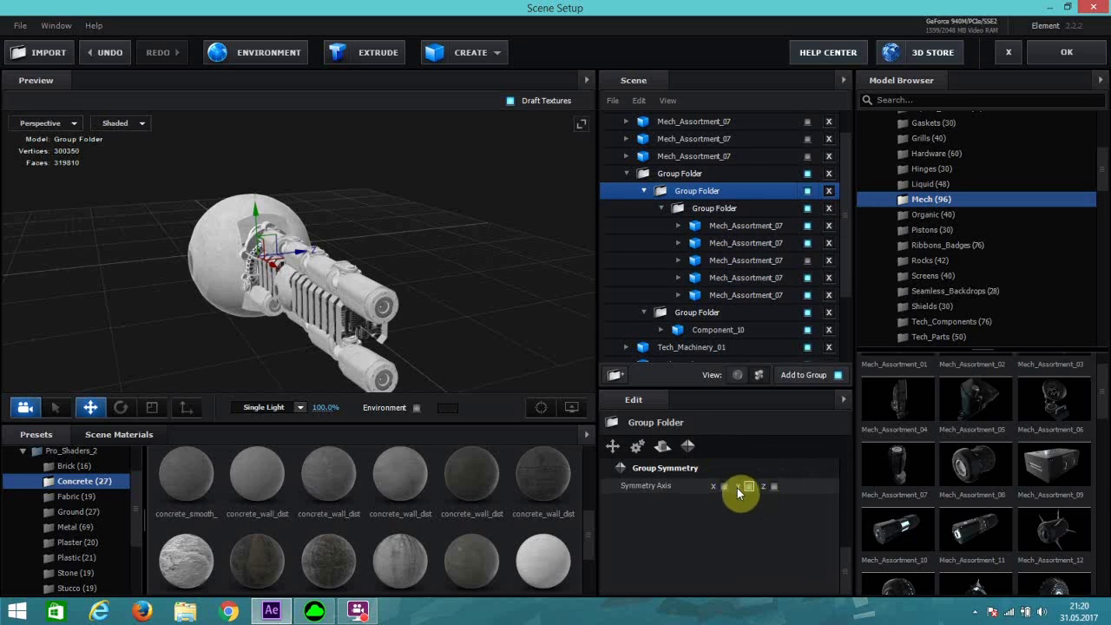
pyautogui.click(774, 487)
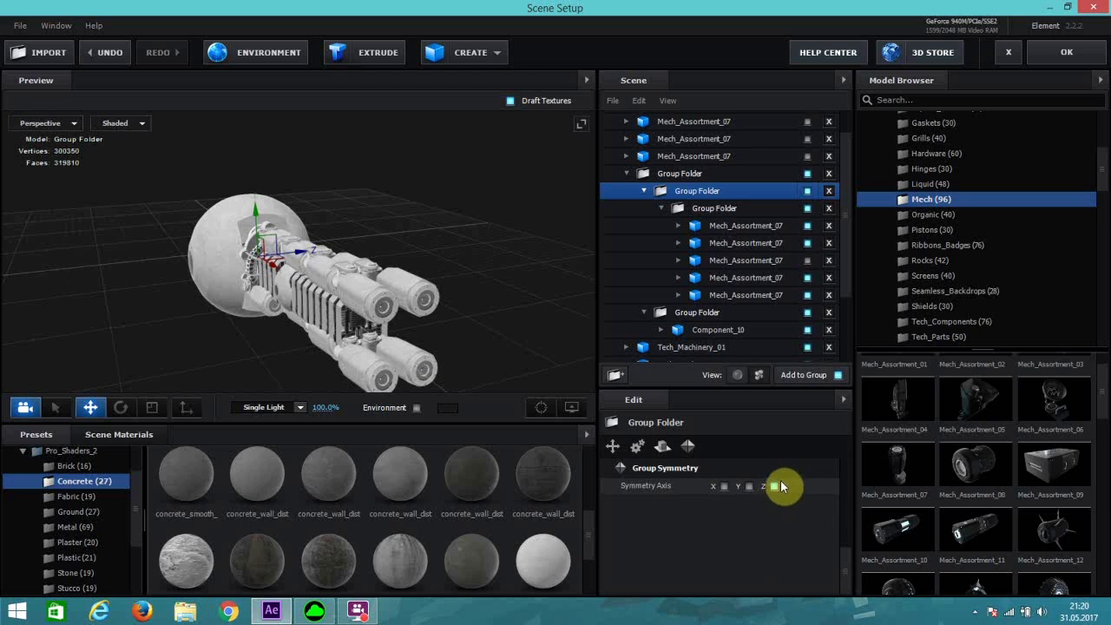
pyautogui.moveTo(522, 376); pyautogui.dragTo(477, 373)
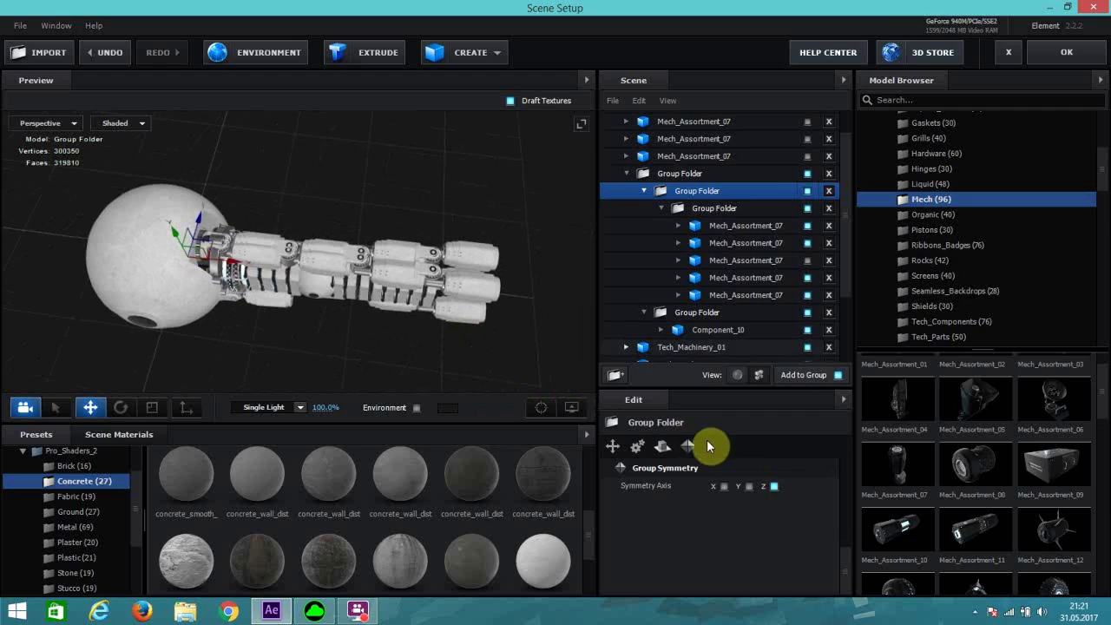
pyautogui.click(714, 208)
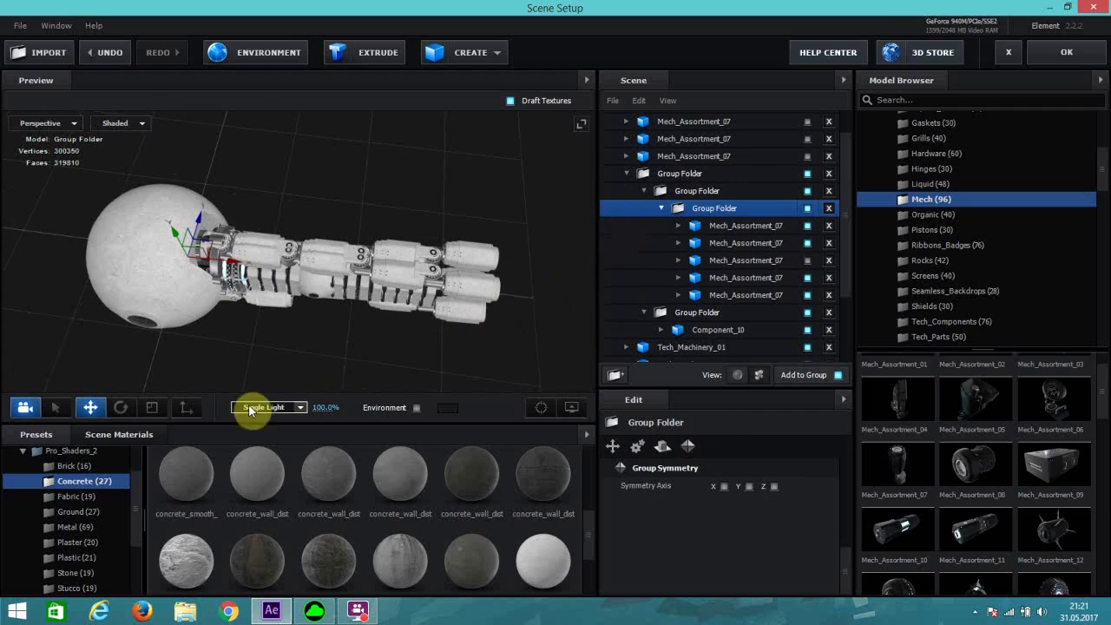
pyautogui.moveTo(308, 333); pyautogui.dragTo(210, 204)
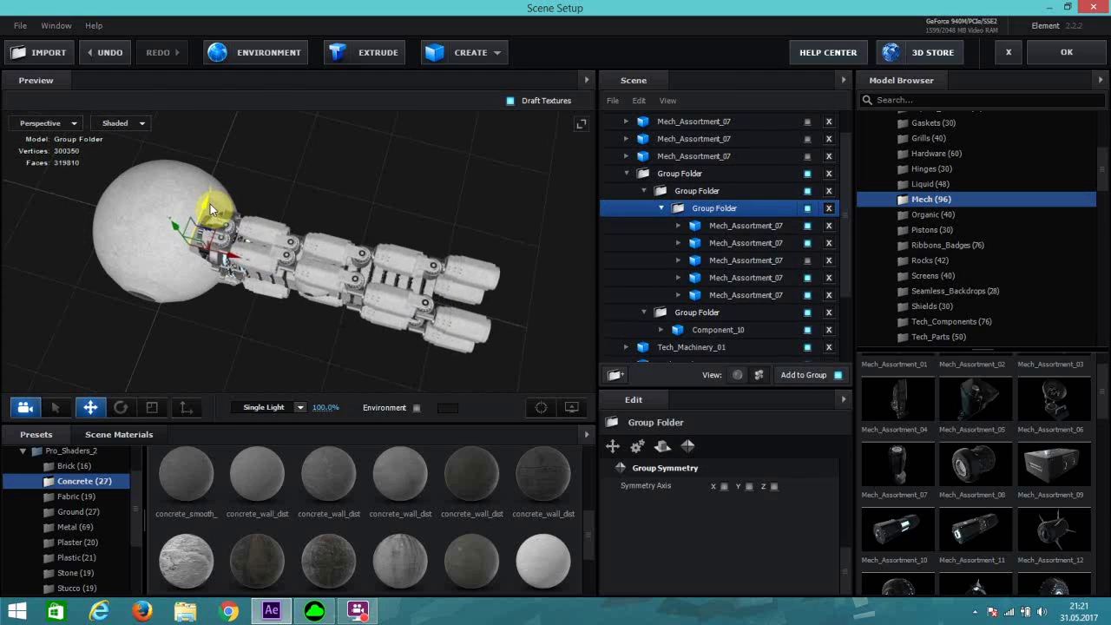
pyautogui.moveTo(313, 330)
pyautogui.mouseDown()
pyautogui.moveTo(323, 268)
pyautogui.moveTo(234, 230)
pyautogui.moveTo(331, 287)
pyautogui.moveTo(323, 334)
pyautogui.moveTo(294, 324)
pyautogui.mouseUp()
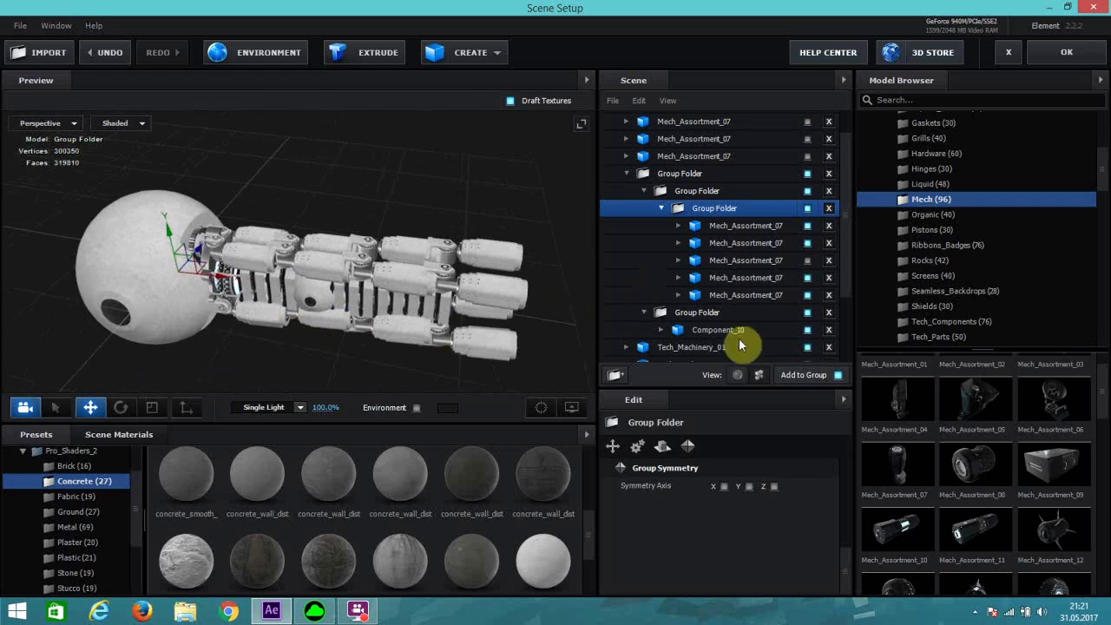
# Step: Add the Mech_Assortment_12 model, move it to X 0.88 and turn it around Y to line up with the arm
pyautogui.click(1065, 536)
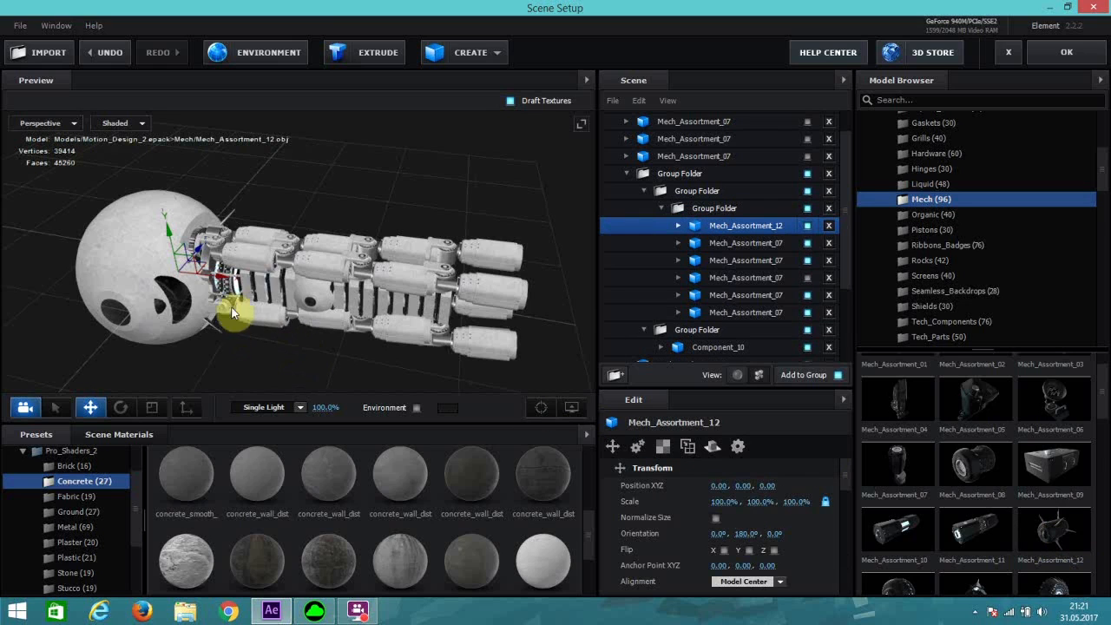
pyautogui.moveTo(225, 278); pyautogui.dragTo(298, 280)
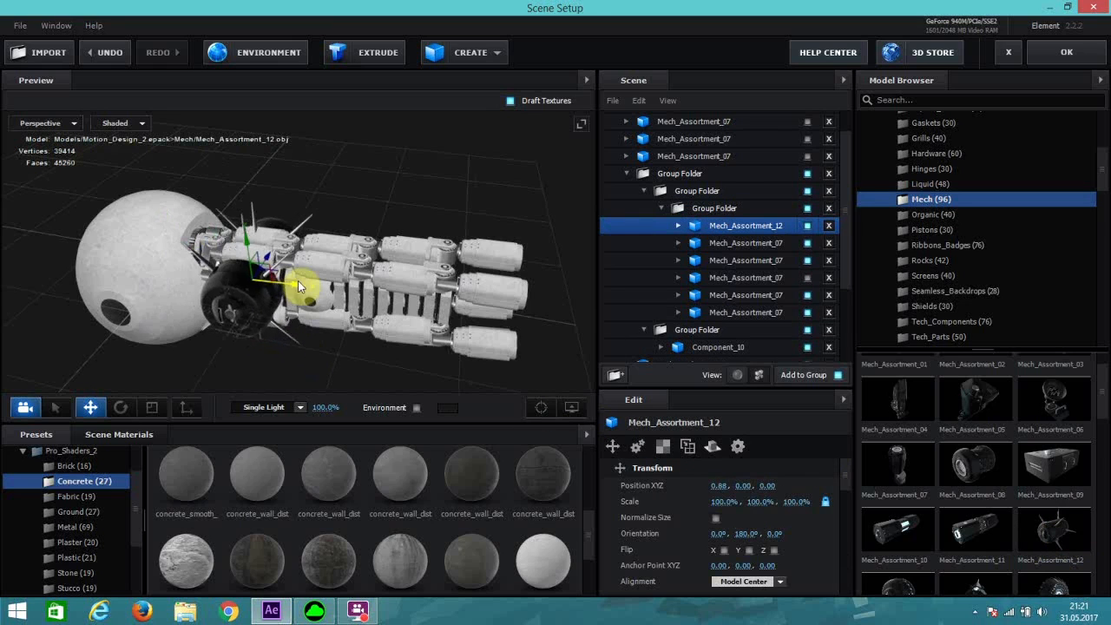
pyautogui.click(122, 408)
pyautogui.moveTo(249, 309); pyautogui.dragTo(357, 312)
# Step: Move Mech_Assortment_12 out to the main group folder and rotate it to a Y orientation of about 271.1°
pyautogui.scroll(2, 756, 241)
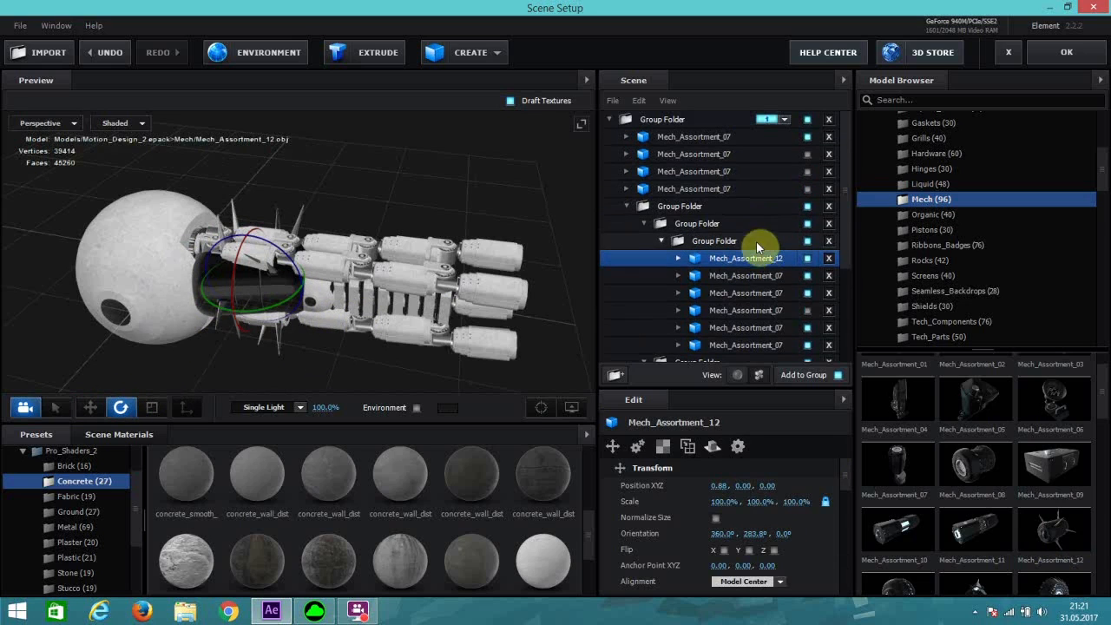
pyautogui.moveTo(740, 261); pyautogui.dragTo(713, 188)
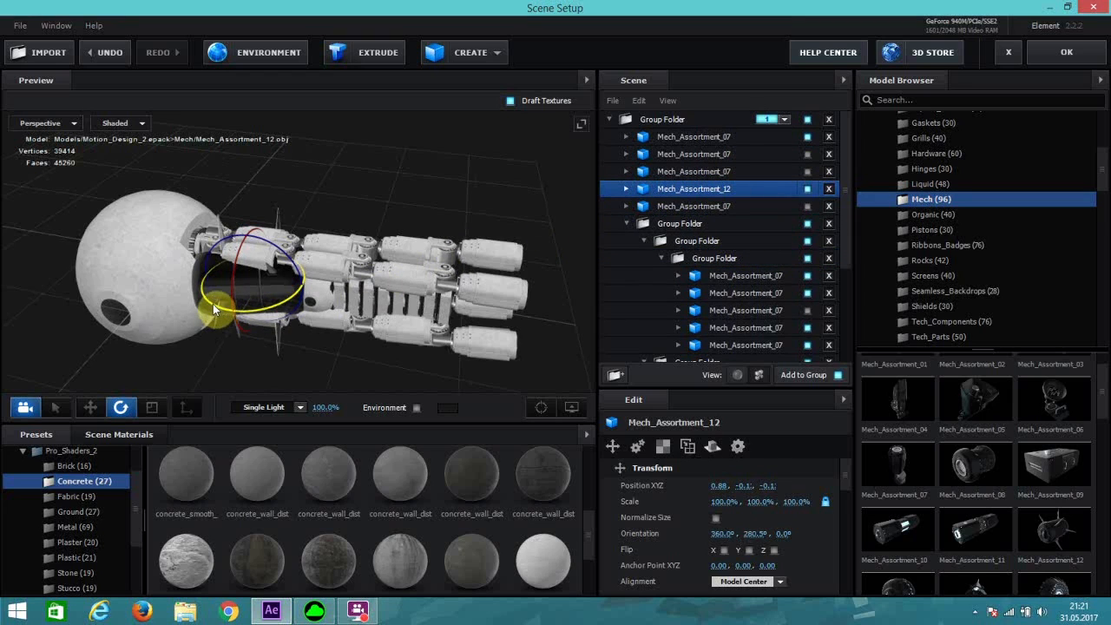
pyautogui.moveTo(217, 309); pyautogui.dragTo(172, 380)
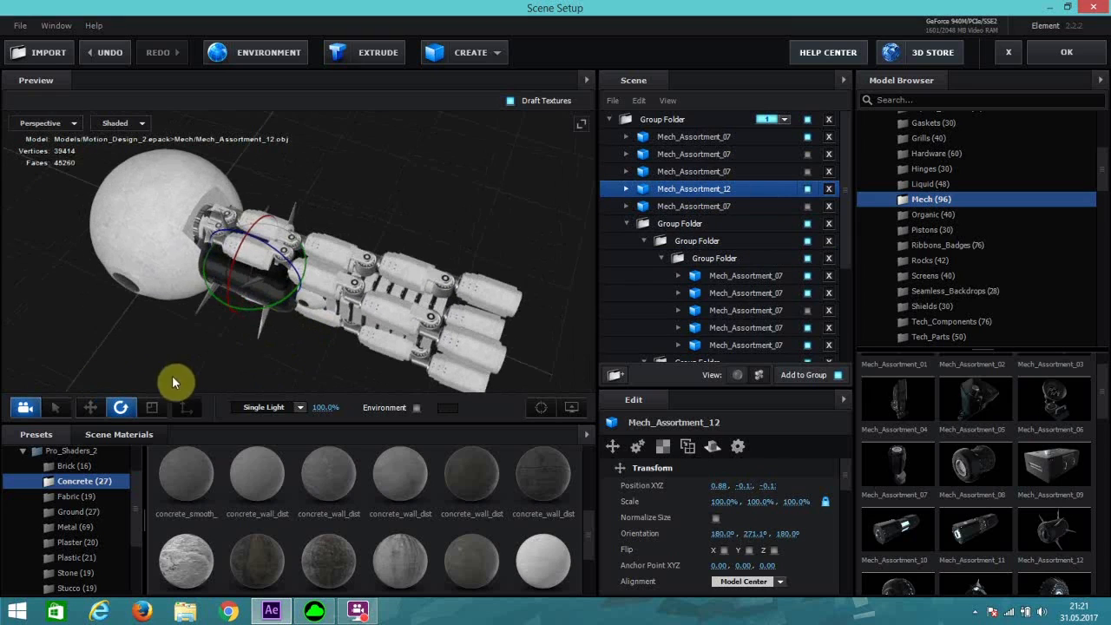
# Step: Shift Mech_Assortment_12 along Z to about 0.09 and scale it up to 159%
pyautogui.click(93, 406)
pyautogui.moveTo(276, 232); pyautogui.dragTo(286, 229)
pyautogui.moveTo(722, 501); pyautogui.dragTo(783, 482)
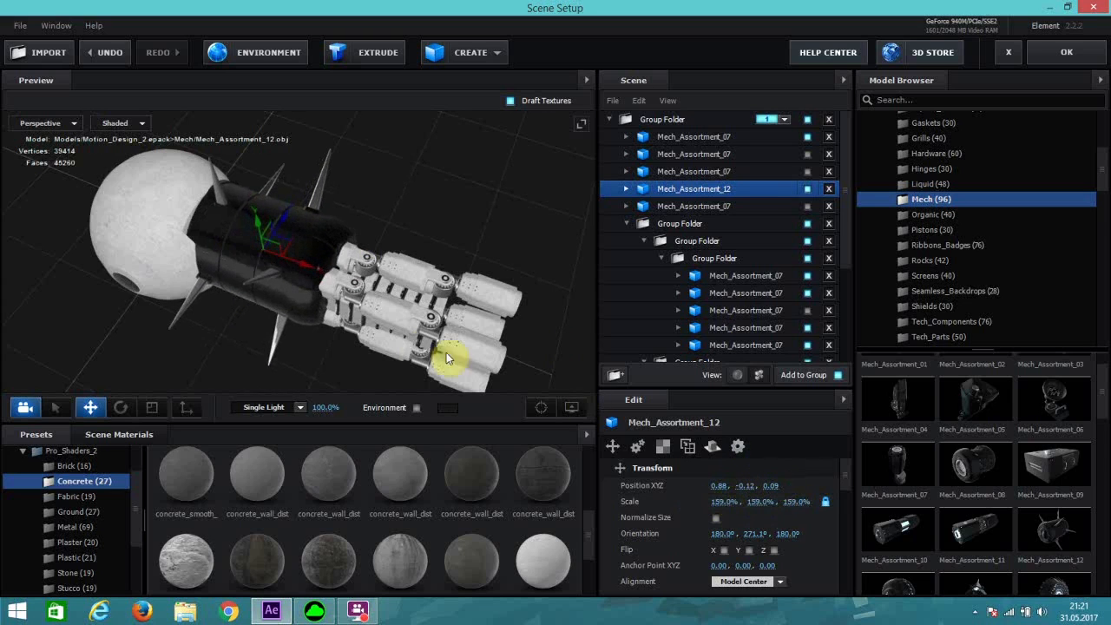
pyautogui.moveTo(441, 330); pyautogui.dragTo(471, 303)
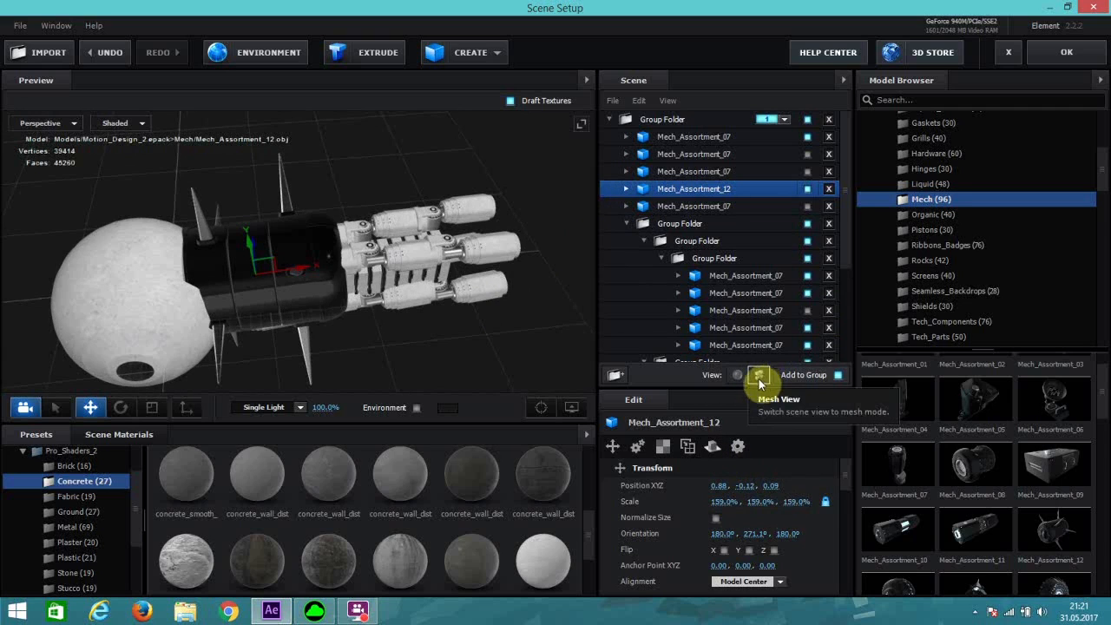
# Step: List the parts of Mech_Assortment_12 and hide its Middle_01 part
pyautogui.click(625, 189)
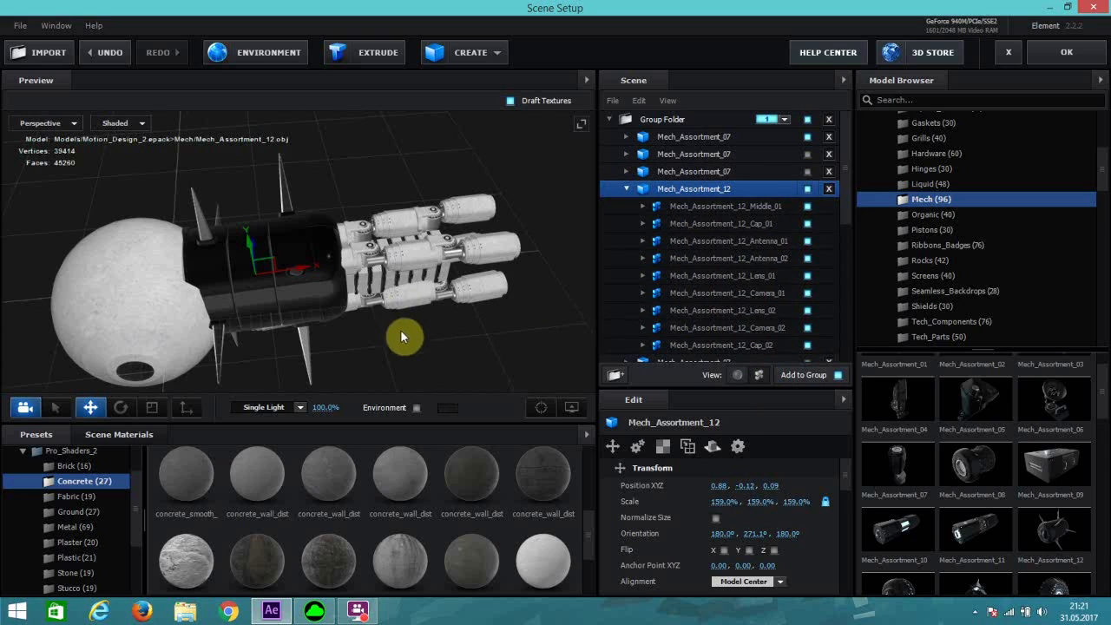
pyautogui.click(538, 405)
pyautogui.scroll(2, 321, 346)
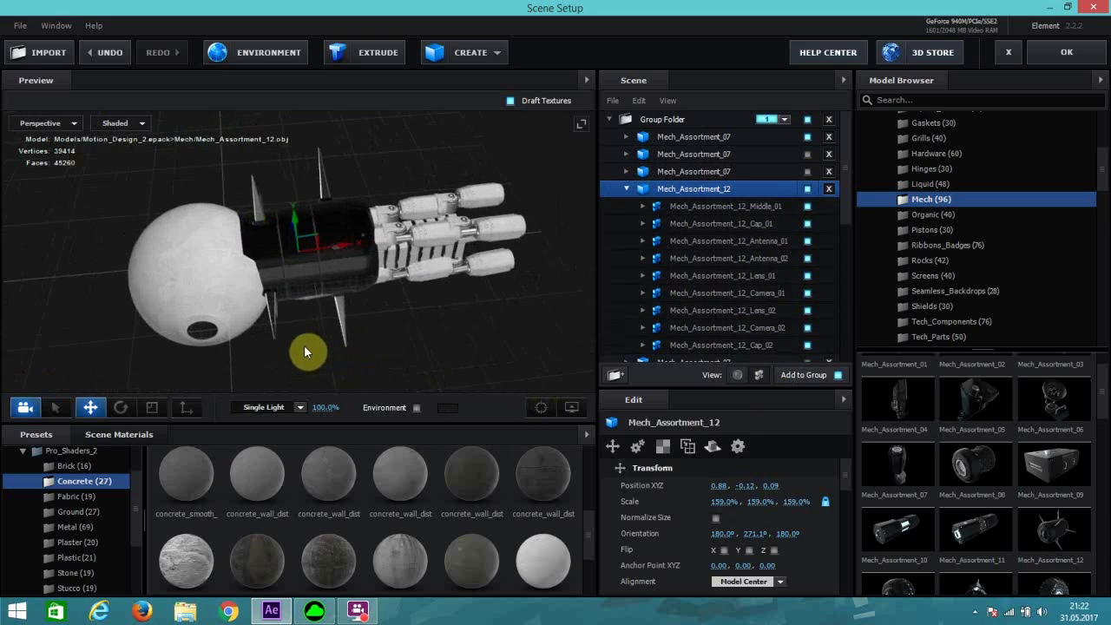
pyautogui.click(807, 208)
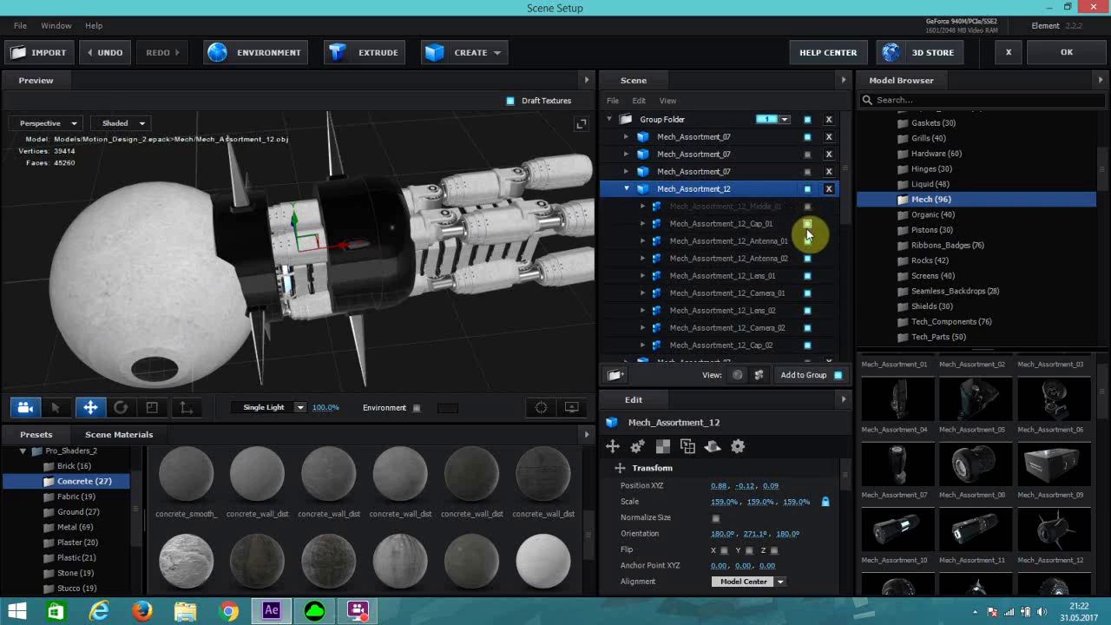
# Step: Toggle the Cap_01, Lens_02 and Antenna_02 parts of Mech_Assortment_12 to identify them on the model
pyautogui.click(807, 224)
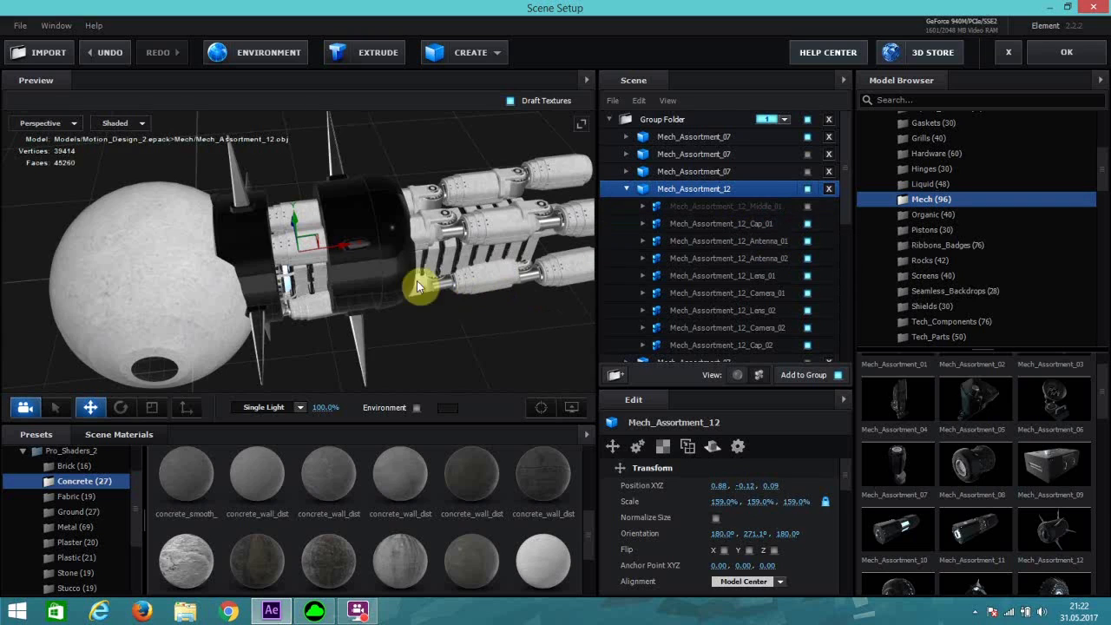
pyautogui.click(808, 311)
pyautogui.click(808, 311)
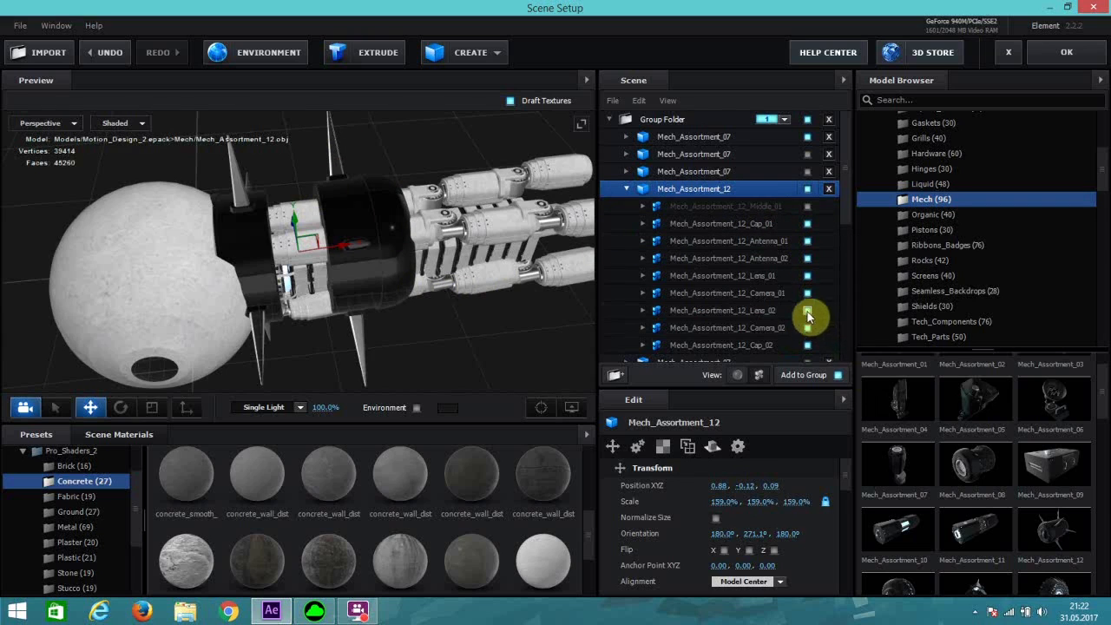
pyautogui.click(808, 258)
pyautogui.click(808, 259)
pyautogui.click(808, 259)
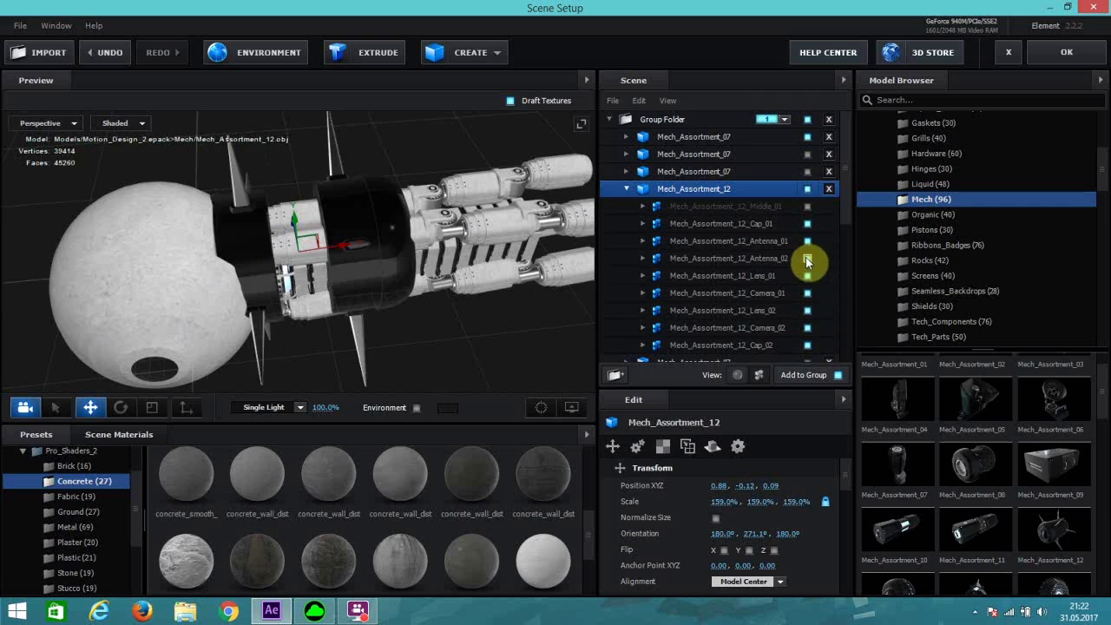
# Step: Select the Antenna_02 part of Mech_Assortment_12 and list its materials
pyautogui.click(805, 265)
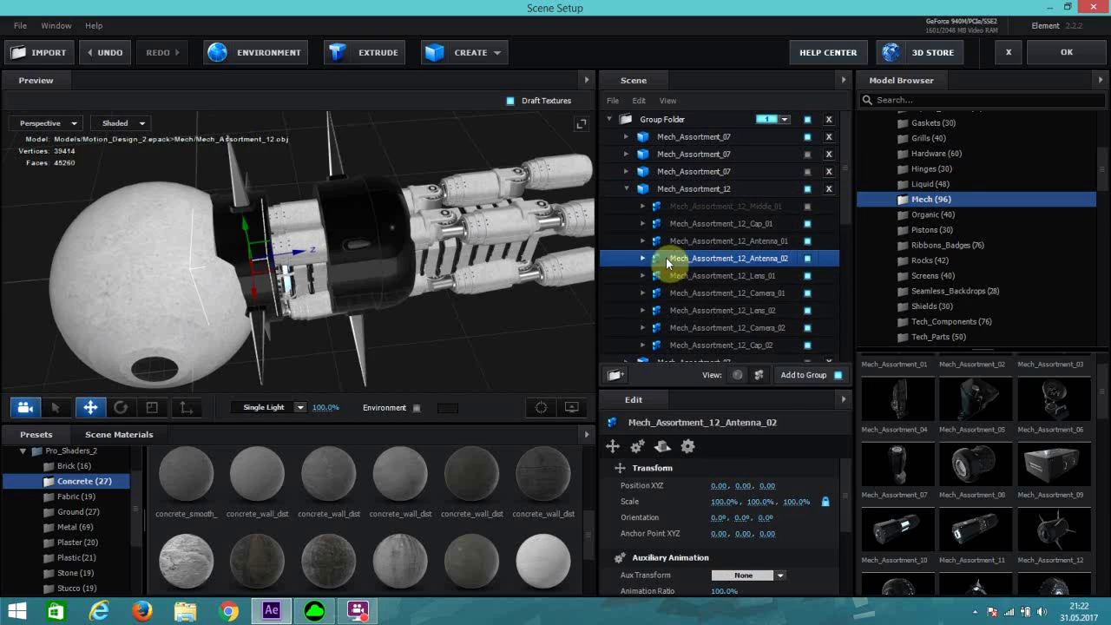
pyautogui.click(643, 258)
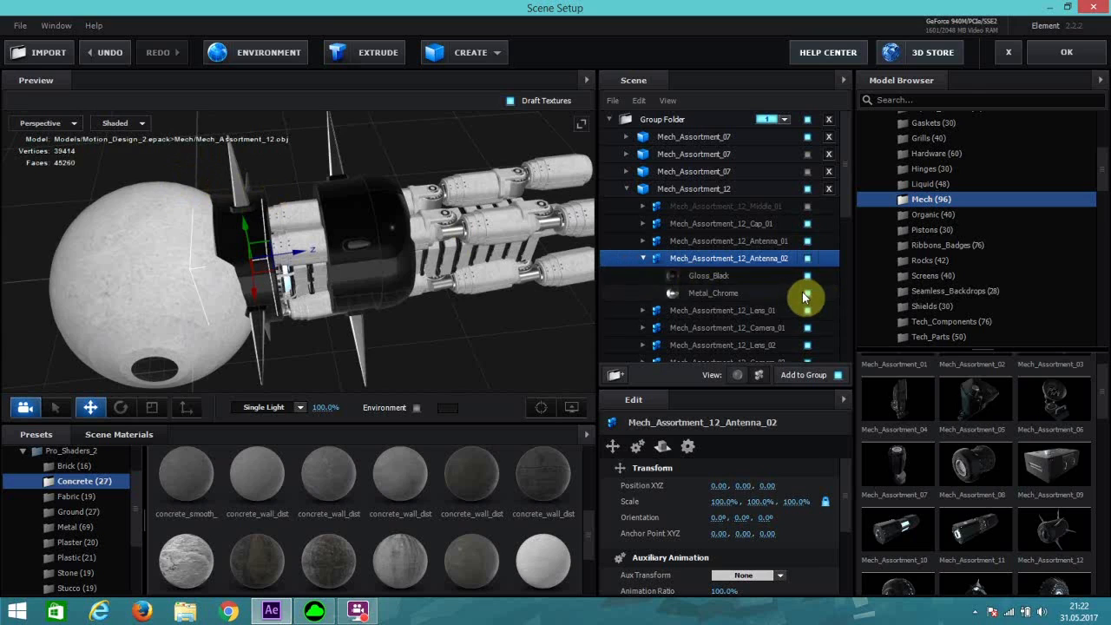
# Step: Disable the Metal_Chrome surface of Mech_Assortment_12_Antenna_02 and apply the concrete_wall_grunge_05 material to the black ring parts
pyautogui.click(806, 293)
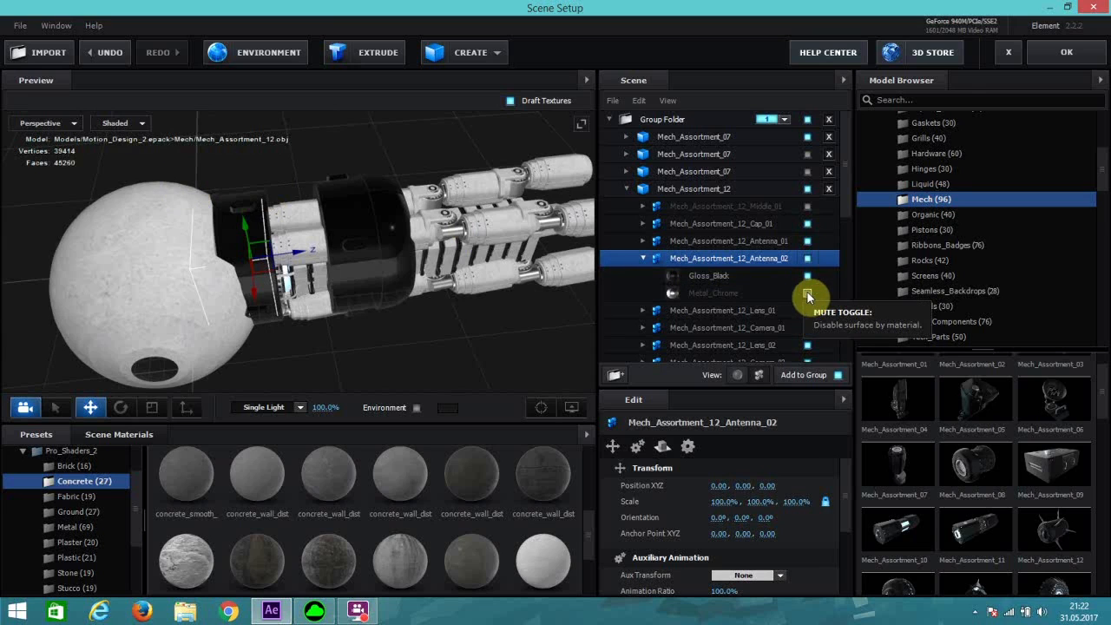
pyautogui.moveTo(543, 560); pyautogui.dragTo(360, 230)
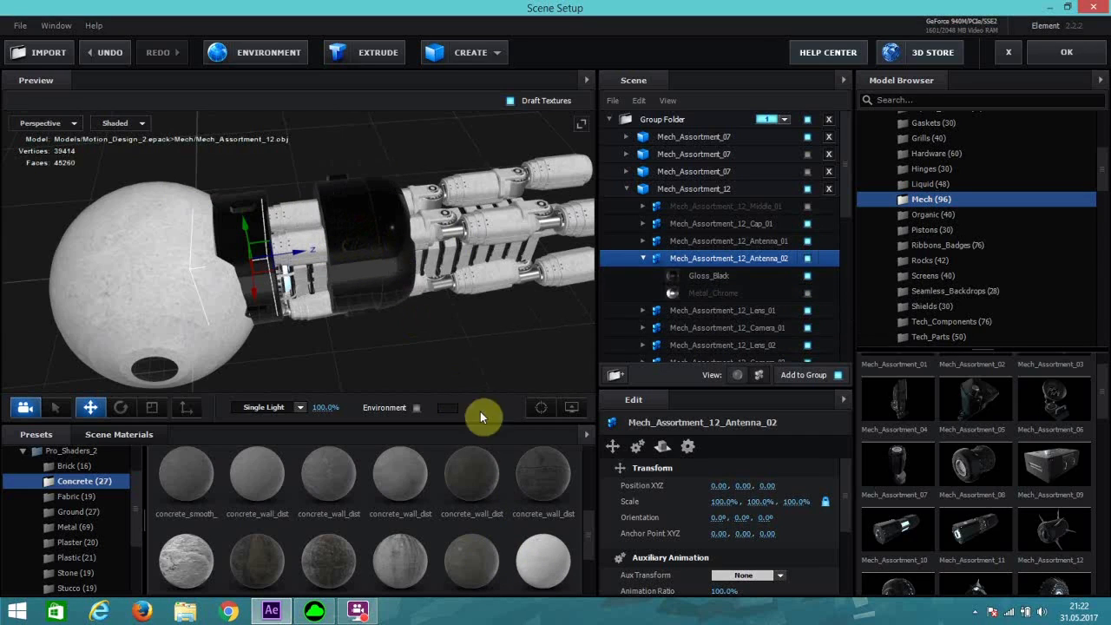
pyautogui.moveTo(390, 330); pyautogui.dragTo(362, 266)
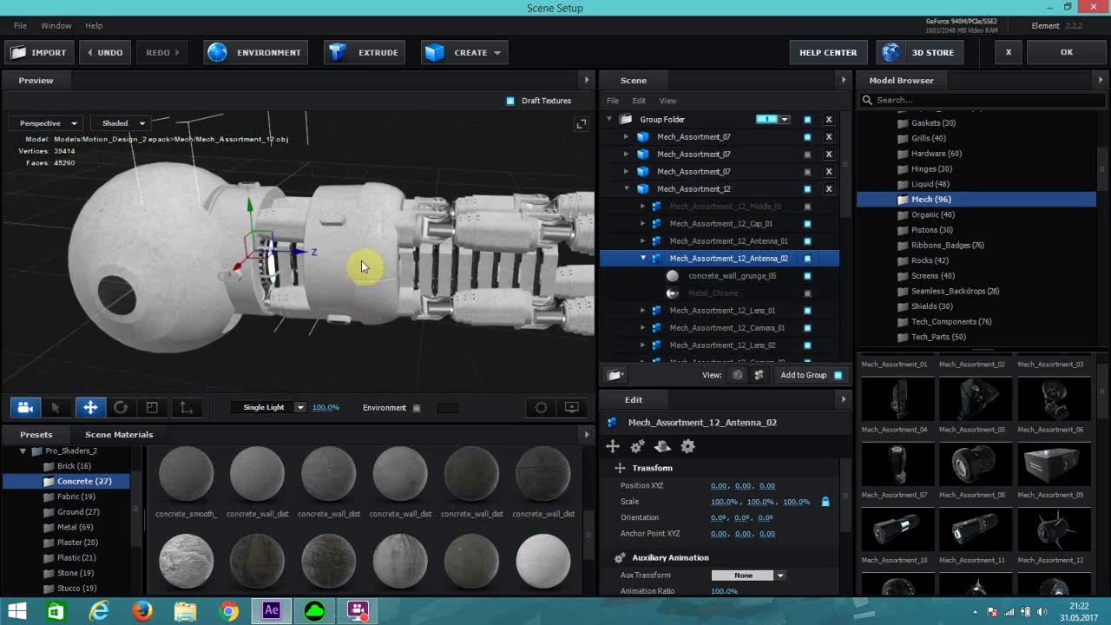
# Step: Scale the Mech_Assortment_12 model uniformly to 169.5%
pyautogui.click(694, 189)
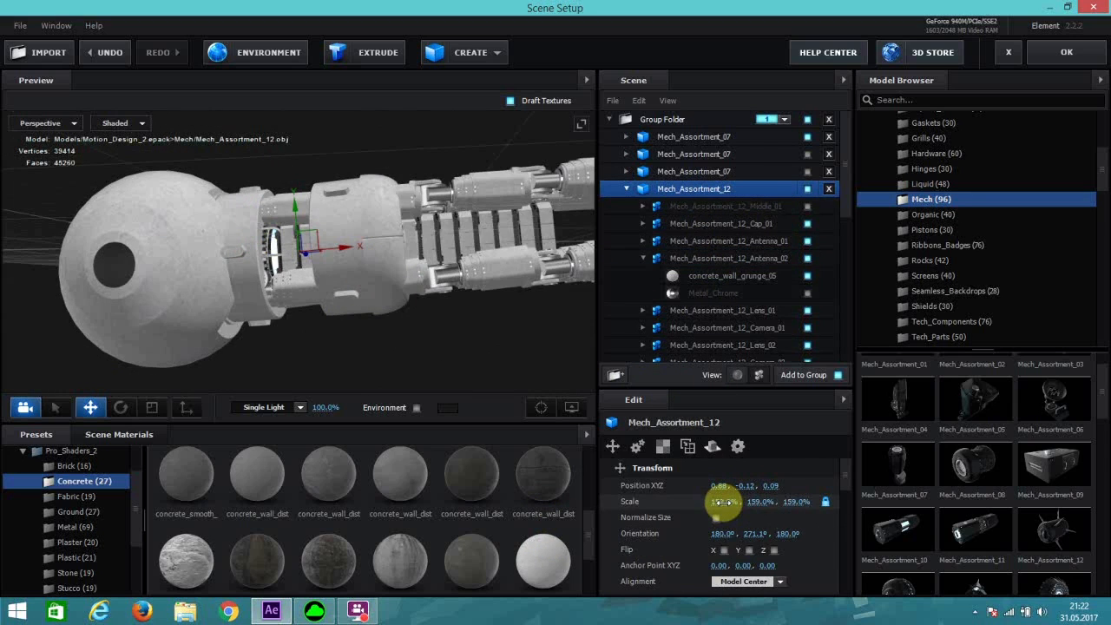
pyautogui.moveTo(722, 502); pyautogui.dragTo(737, 502)
pyautogui.moveTo(478, 281); pyautogui.dragTo(426, 317)
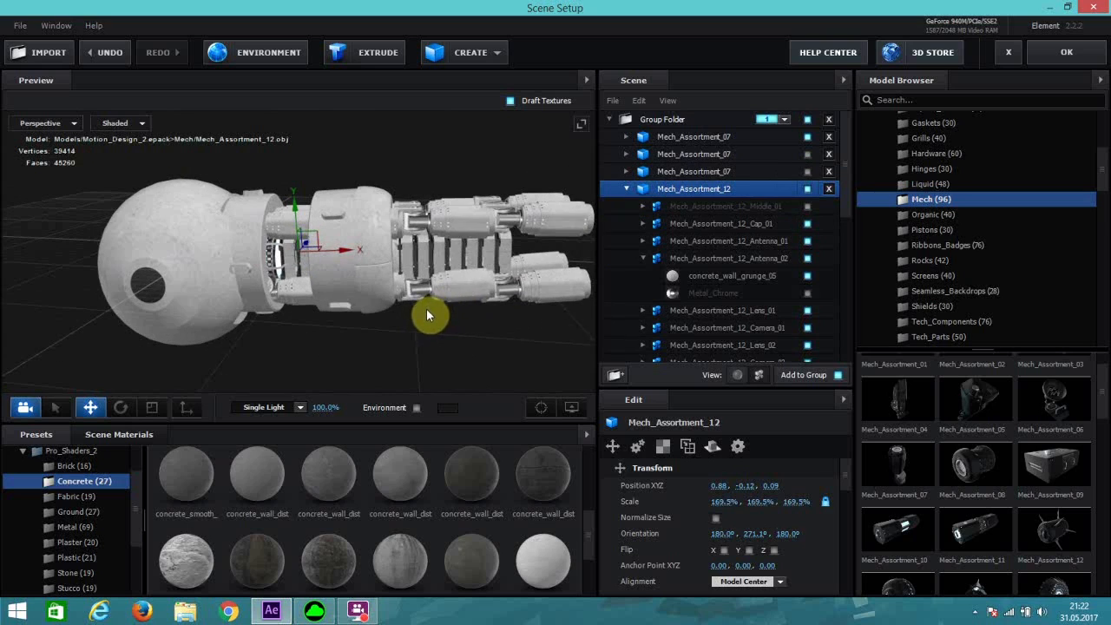
# Step: Hide the Mech_Assortment_12_Cap_01 part and move the Antenna_01 ring along its Z axis towards the fingers
pyautogui.click(807, 224)
pyautogui.click(807, 223)
pyautogui.click(807, 224)
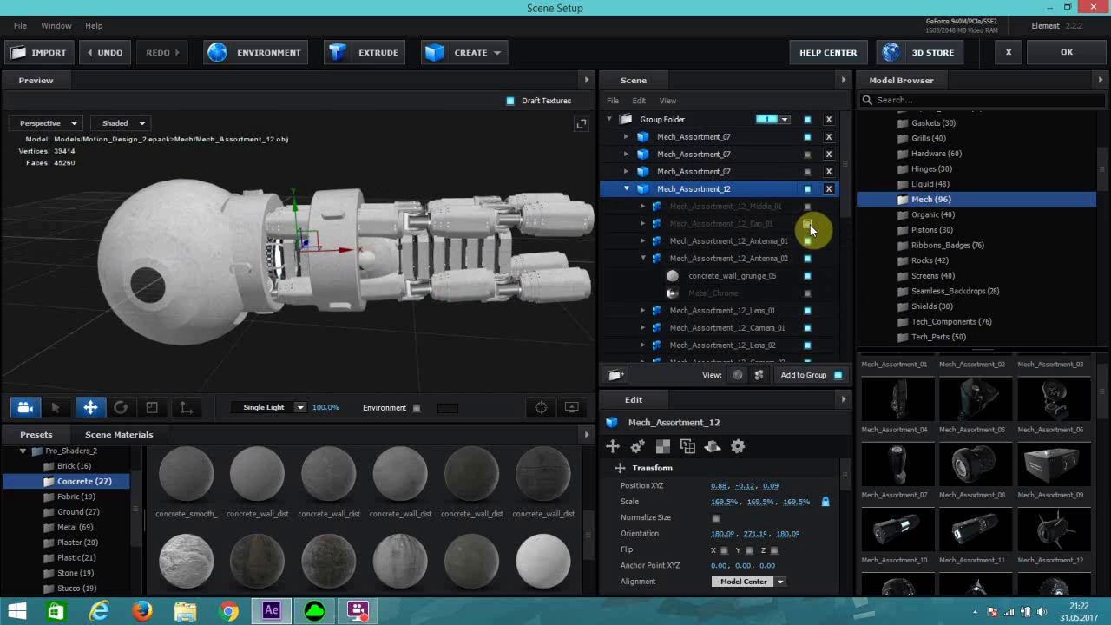
pyautogui.click(807, 240)
pyautogui.click(772, 240)
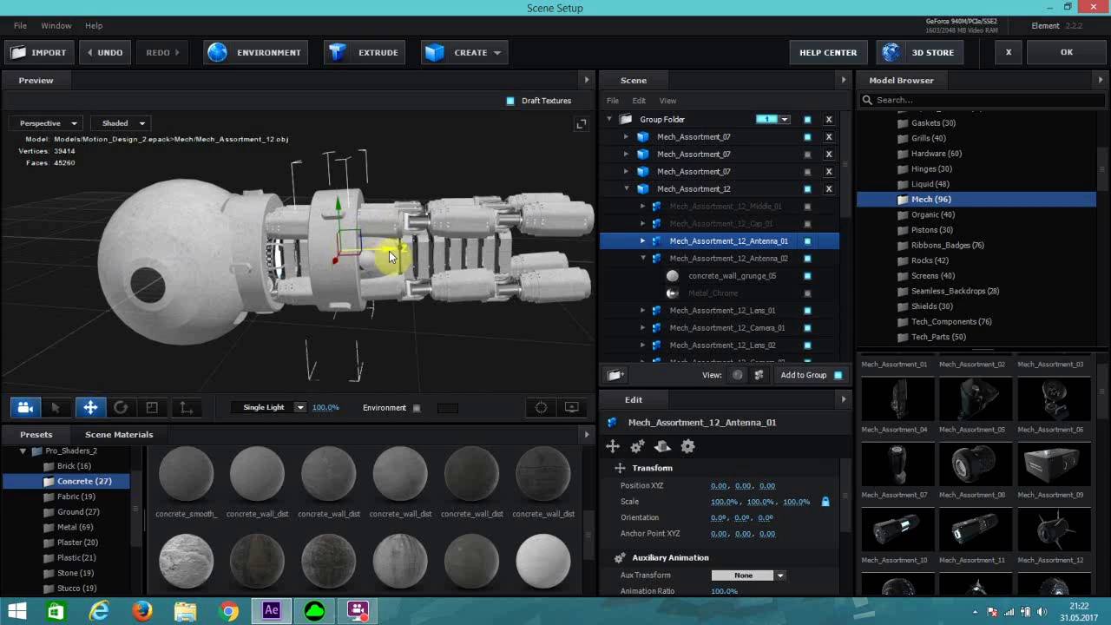
pyautogui.moveTo(390, 252); pyautogui.dragTo(503, 267)
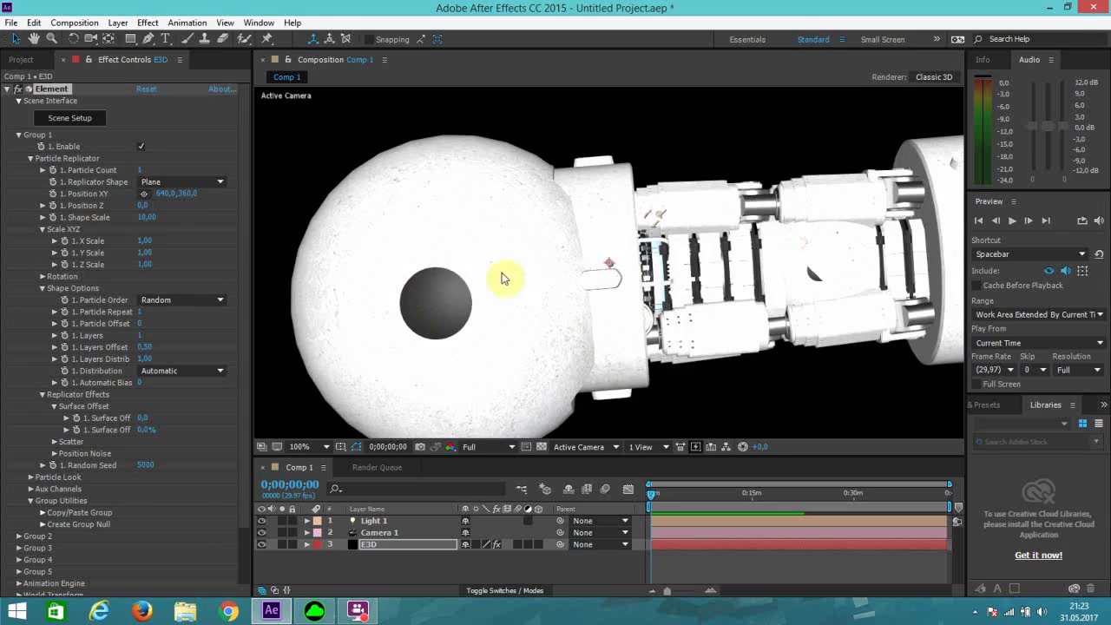
# Step: Pull Camera 1 back with the Track Z Camera Tool until the whole arm fits in the frame
pyautogui.scroll(-6, 595, 257)
pyautogui.scroll(1, 595, 257)
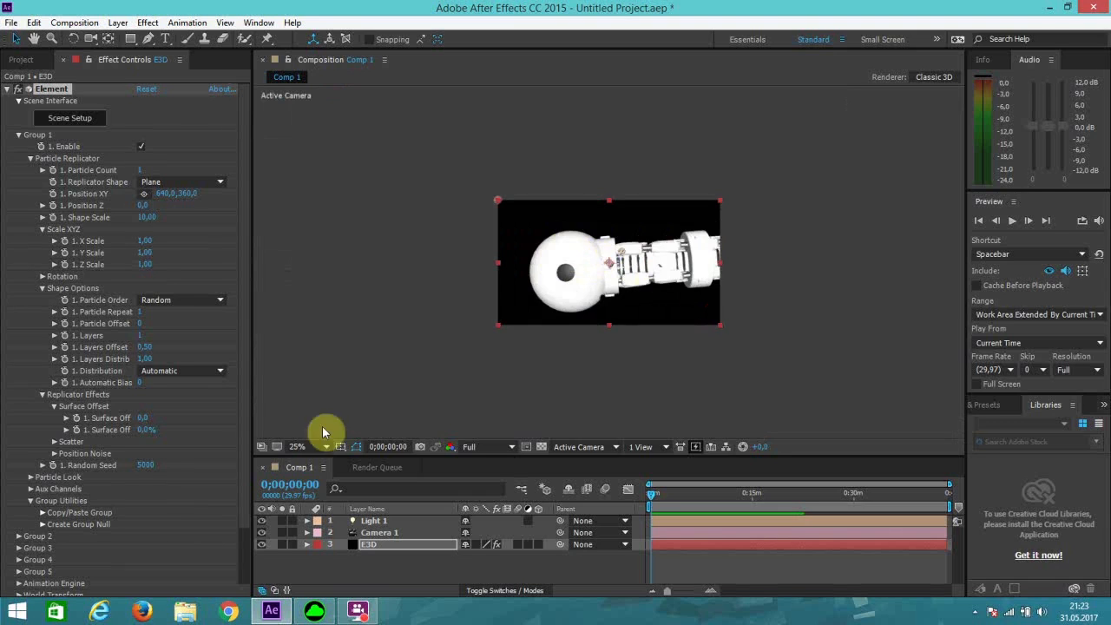
pyautogui.click(369, 521)
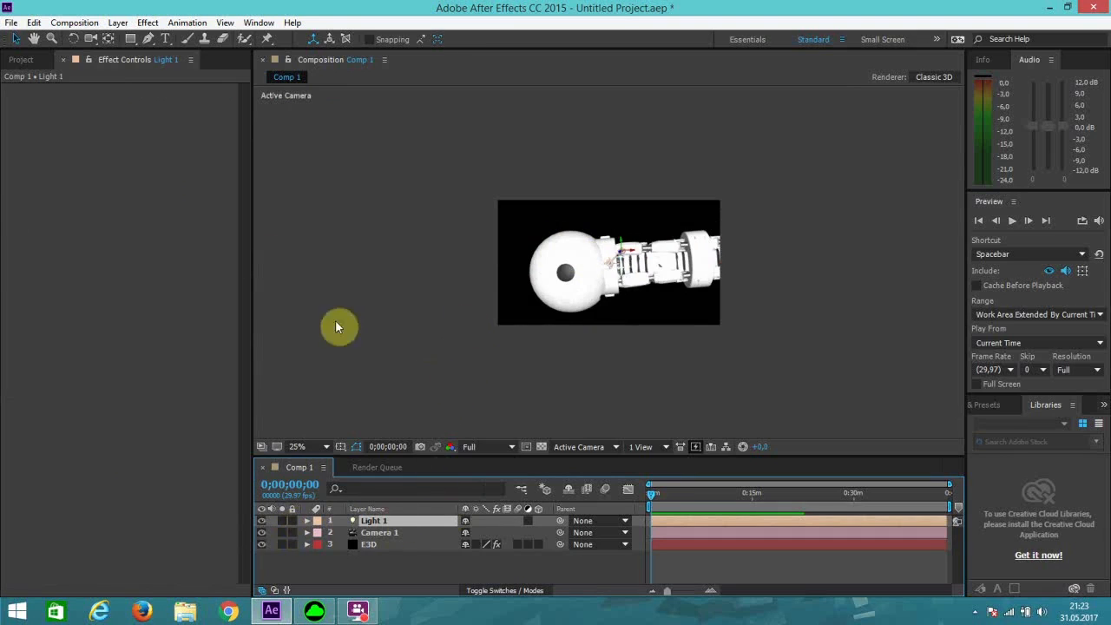
pyautogui.click(380, 532)
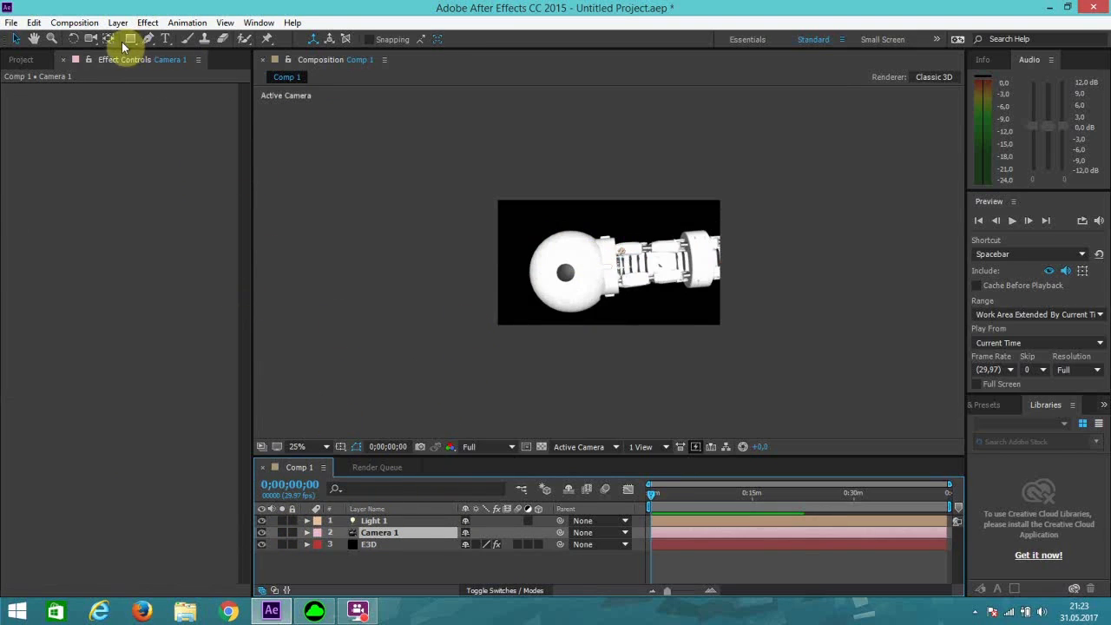
pyautogui.click(93, 40)
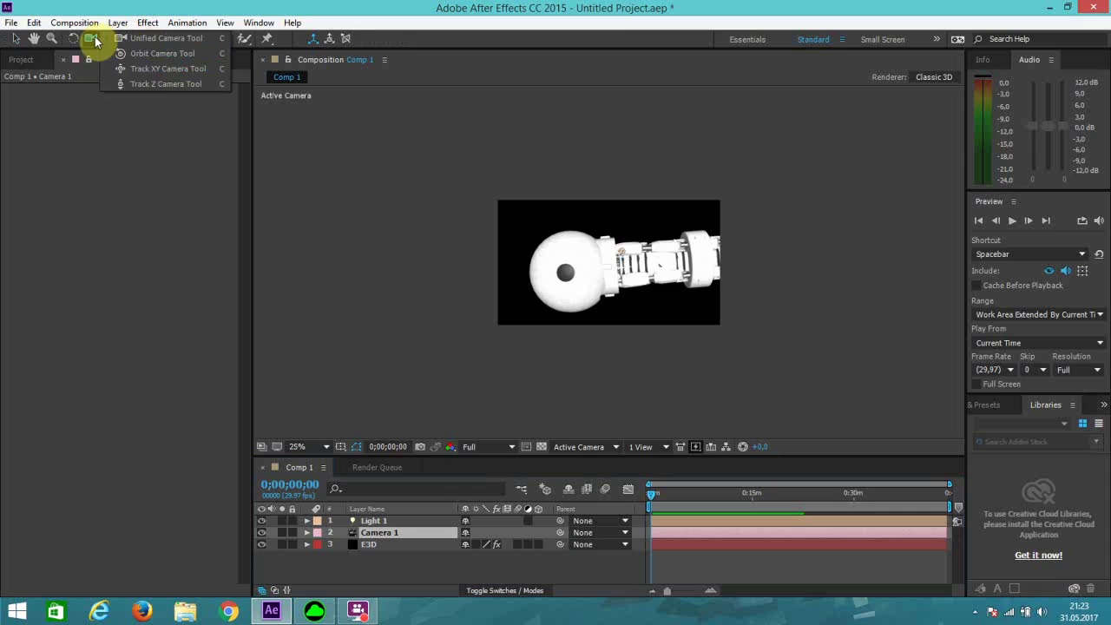
pyautogui.click(135, 83)
pyautogui.moveTo(610, 268); pyautogui.dragTo(594, 301)
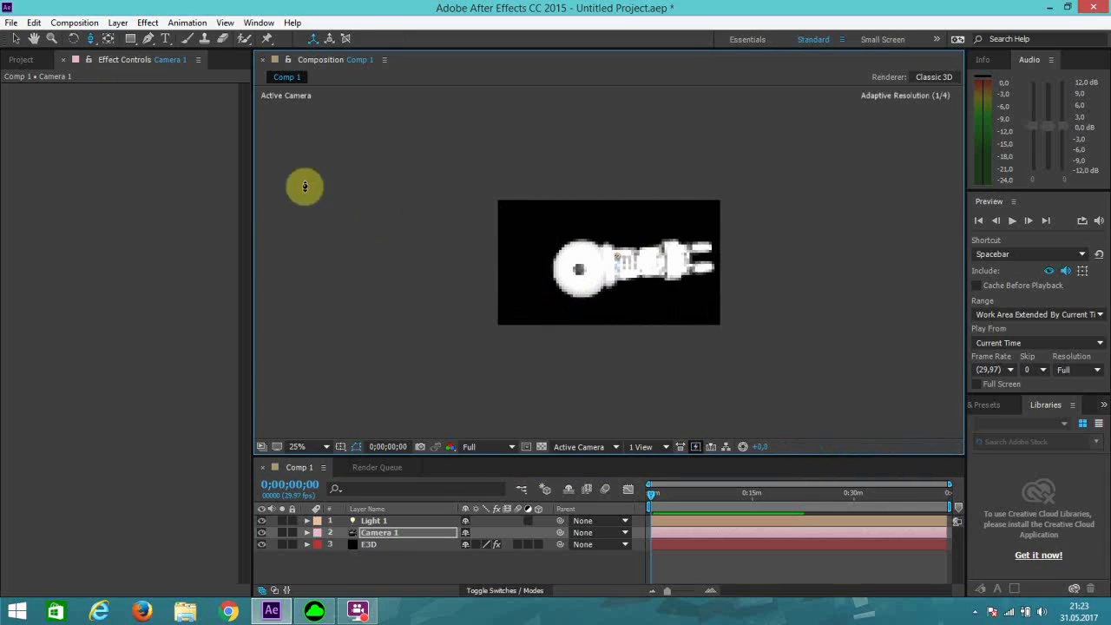
# Step: Shift Camera 1 with the Unified Camera Tool to centre the arm in the frame
pyautogui.scroll(1, 563, 243)
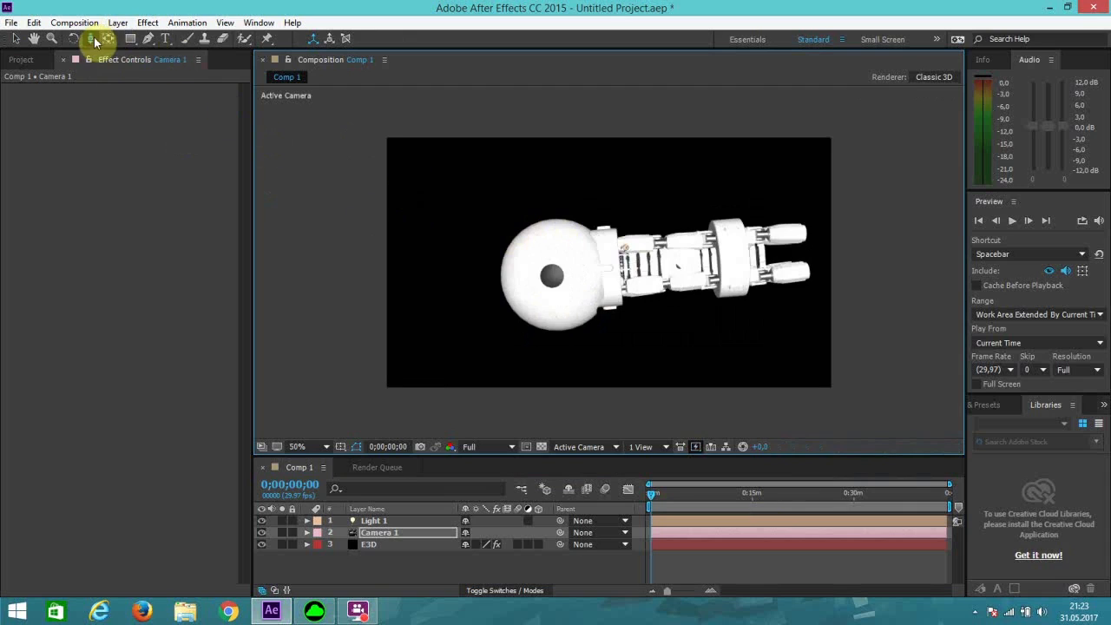
pyautogui.click(96, 42)
pyautogui.click(131, 42)
pyautogui.moveTo(647, 285); pyautogui.dragTo(590, 279)
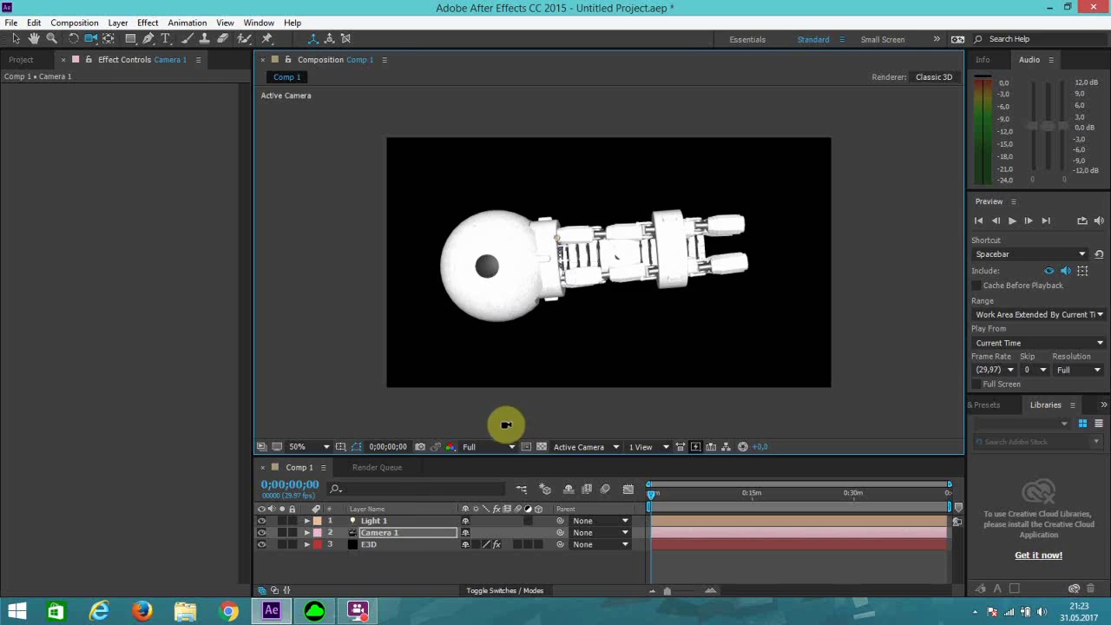
# Step: Lower the intensity of Light 1 to 67%
pyautogui.click(366, 521)
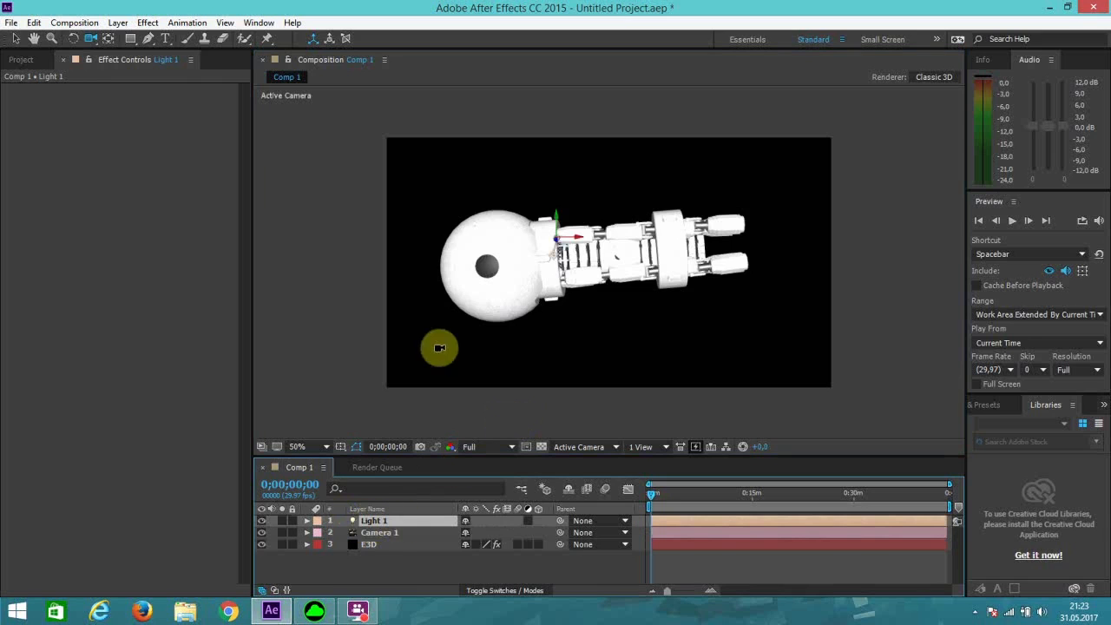
pyautogui.click(262, 522)
pyautogui.click(262, 522)
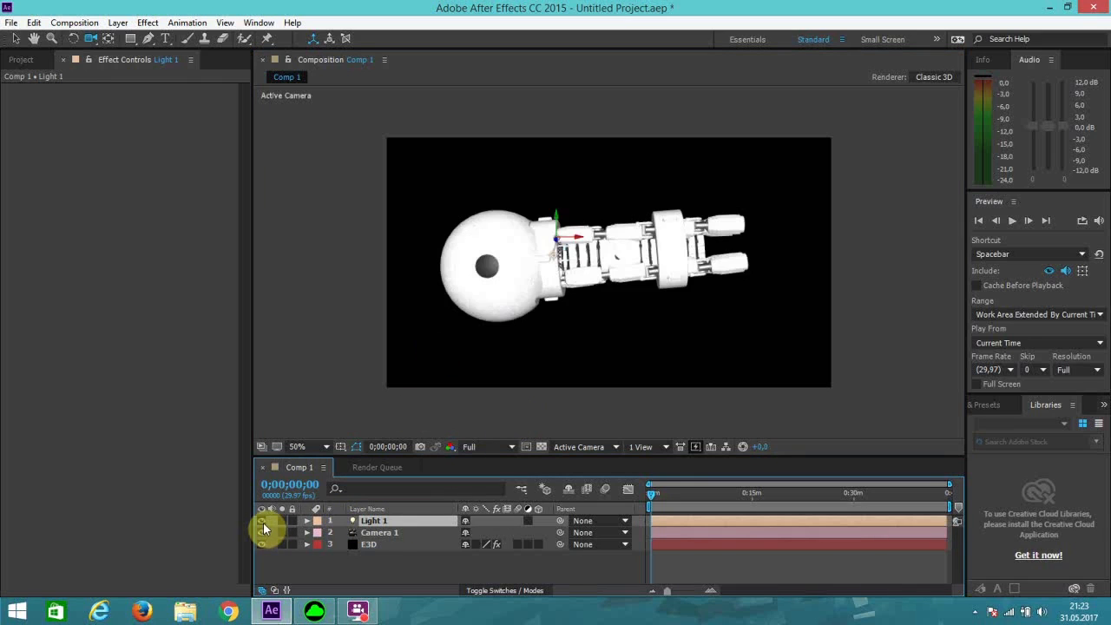
pyautogui.click(306, 521)
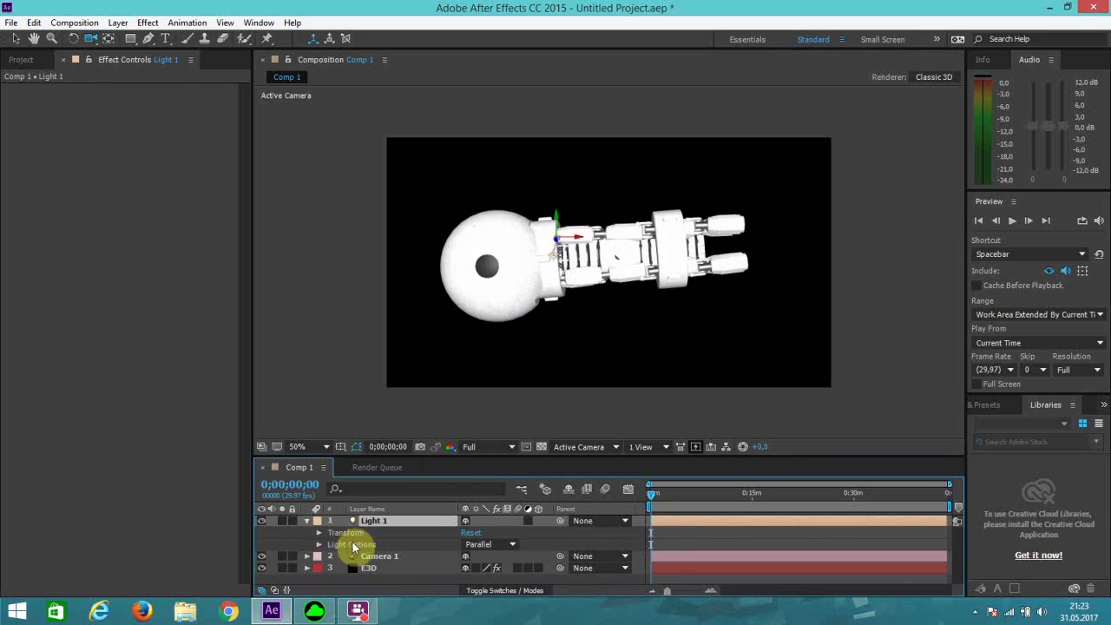
pyautogui.click(318, 546)
pyautogui.moveTo(470, 533); pyautogui.dragTo(427, 529)
pyautogui.press('.')
pyautogui.press(',')
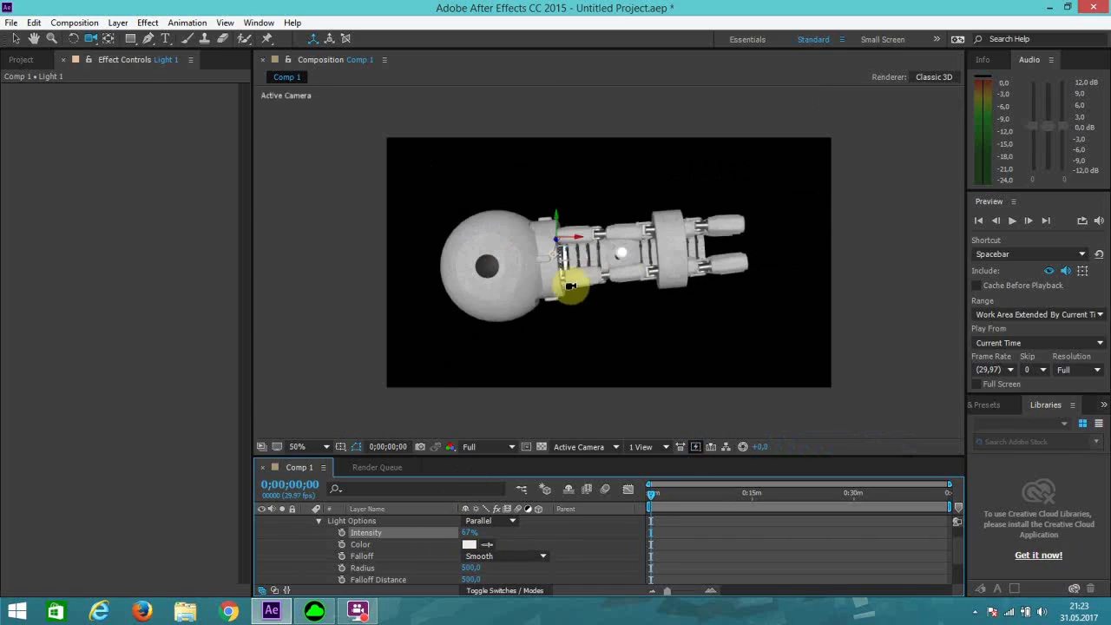
pyautogui.scroll(2, 379, 538)
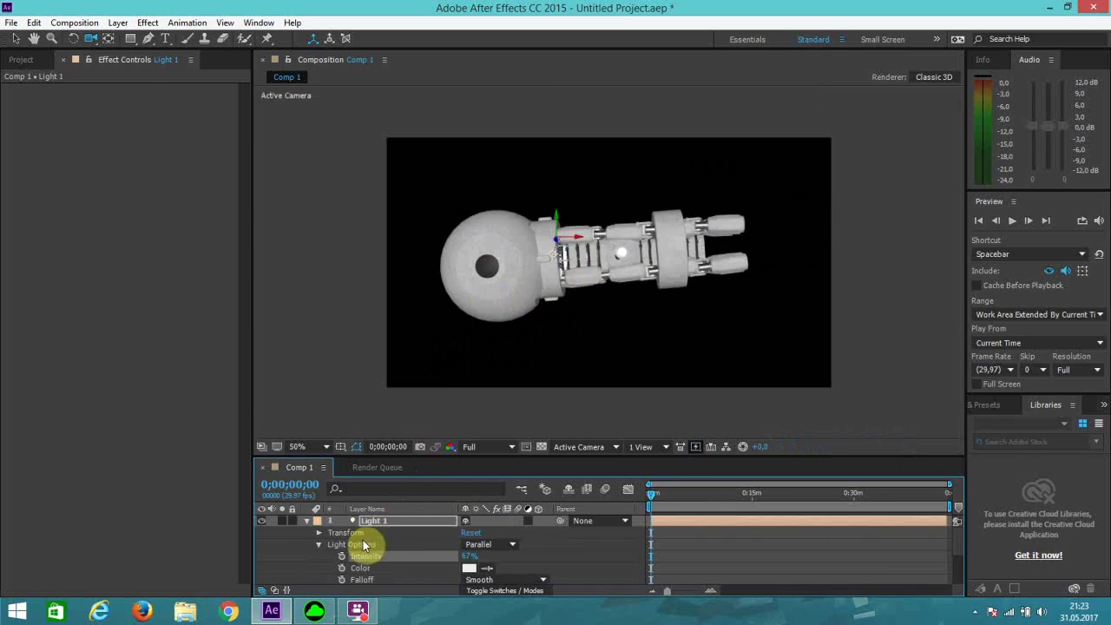
pyautogui.click(306, 521)
# Step: Set Add Lighting to Basic in the E3D layer's Element lighting render settings
pyautogui.click(373, 546)
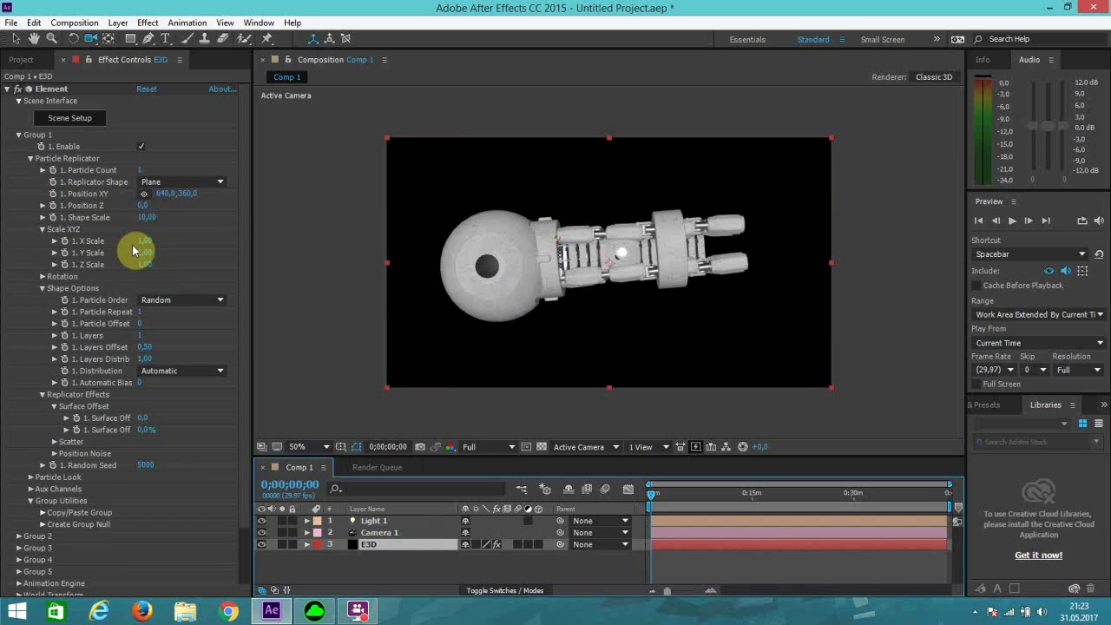
pyautogui.scroll(-3, 243, 260)
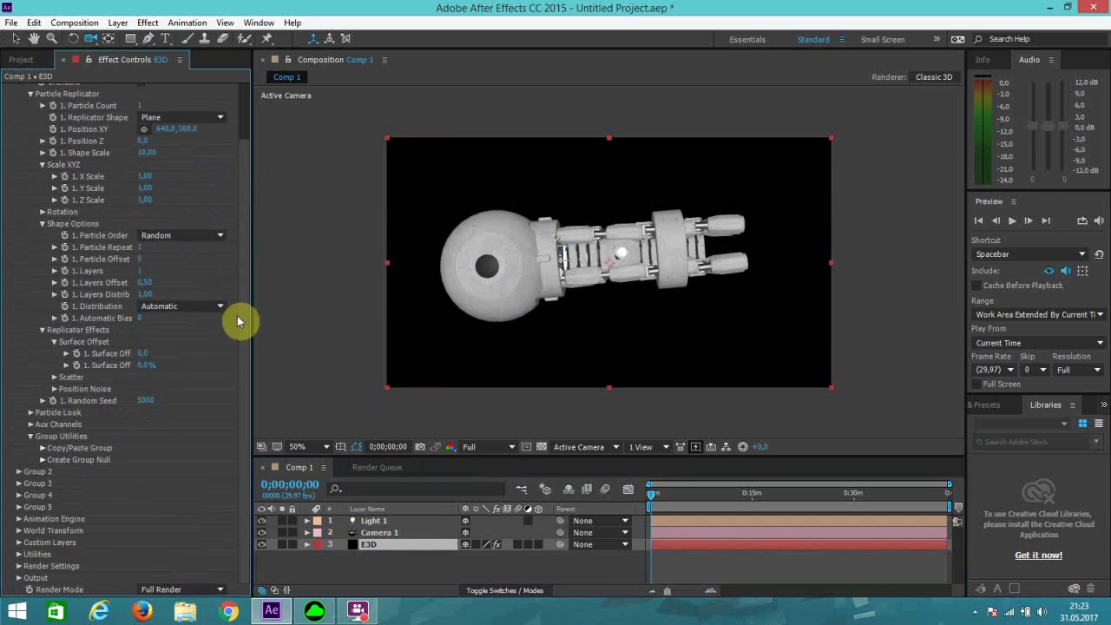
pyautogui.click(19, 565)
pyautogui.scroll(-5, 43, 530)
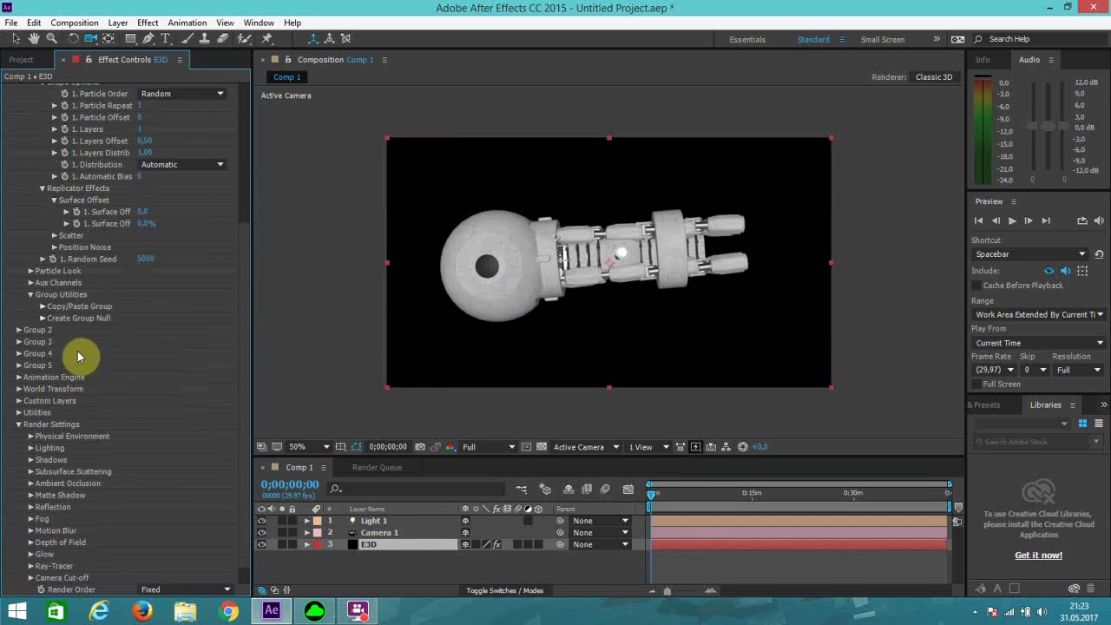
pyautogui.click(30, 448)
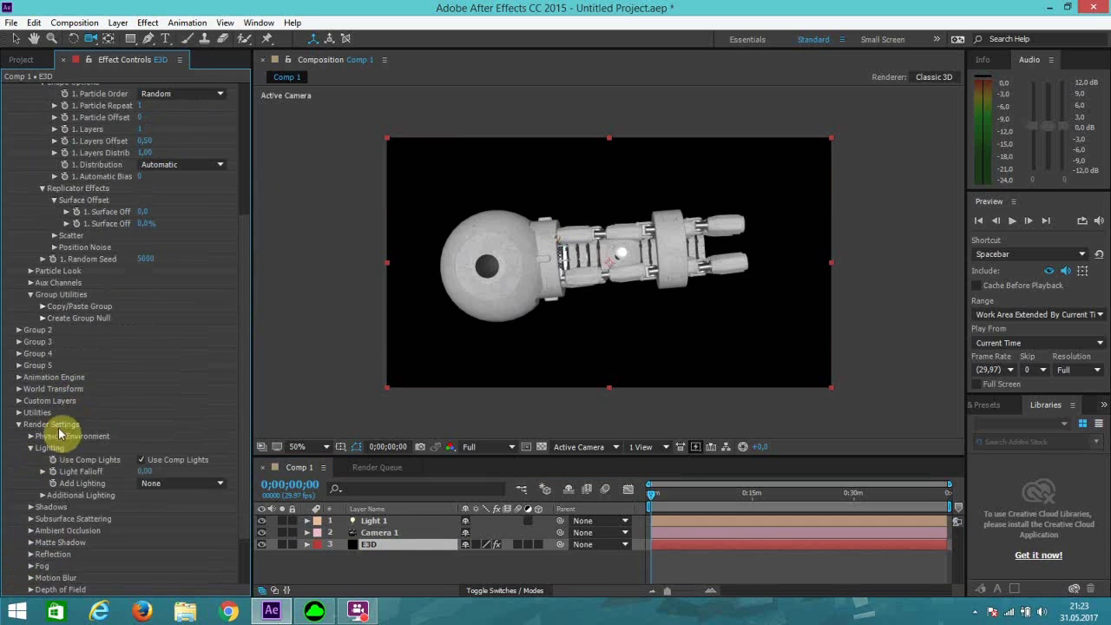
pyautogui.click(161, 484)
pyautogui.click(164, 495)
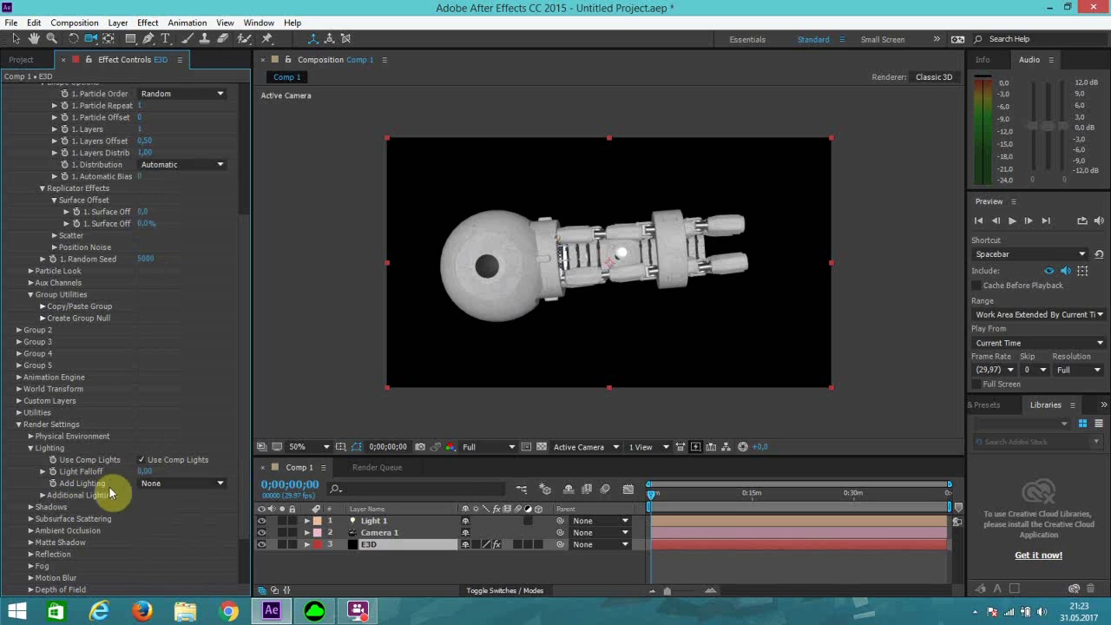
pyautogui.click(159, 486)
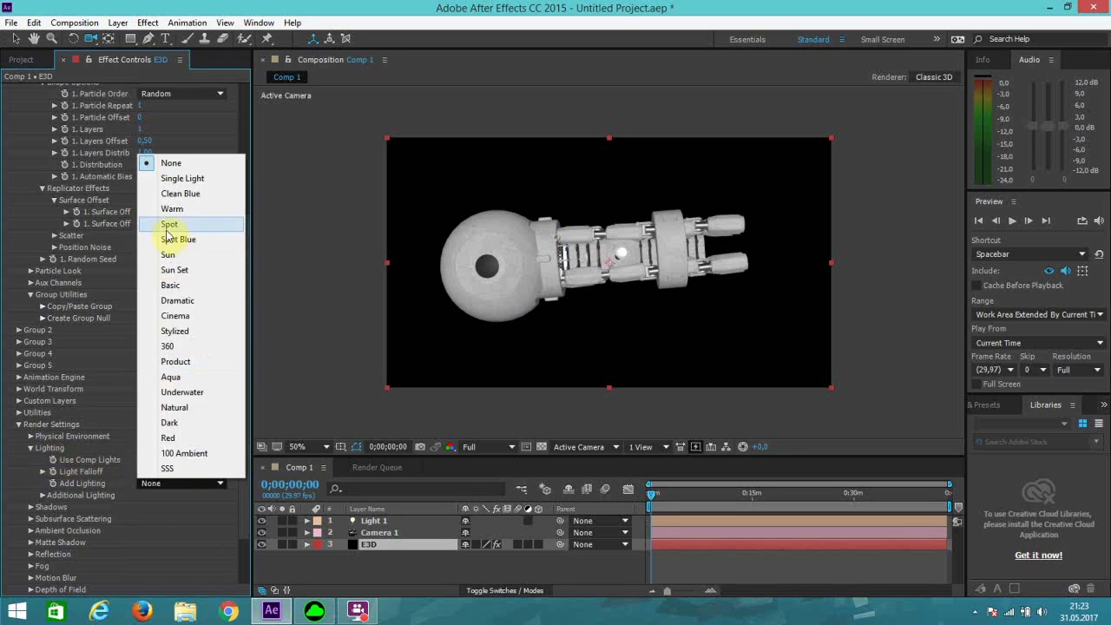
pyautogui.click(195, 284)
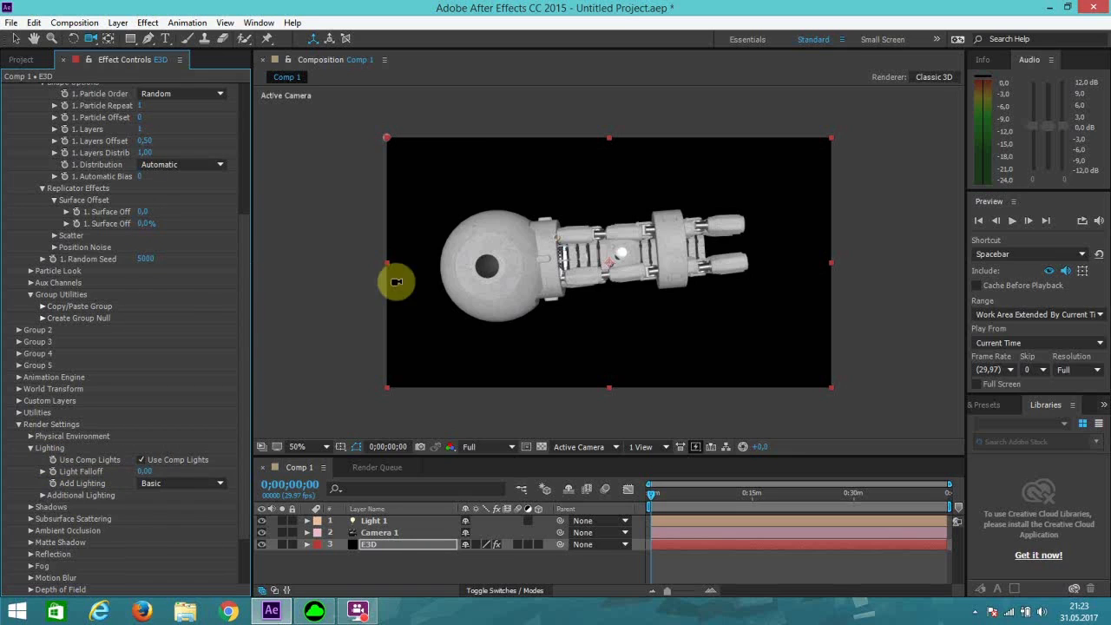
# Step: Set the additional lighting's brightness multiplier to 35%
pyautogui.click(44, 498)
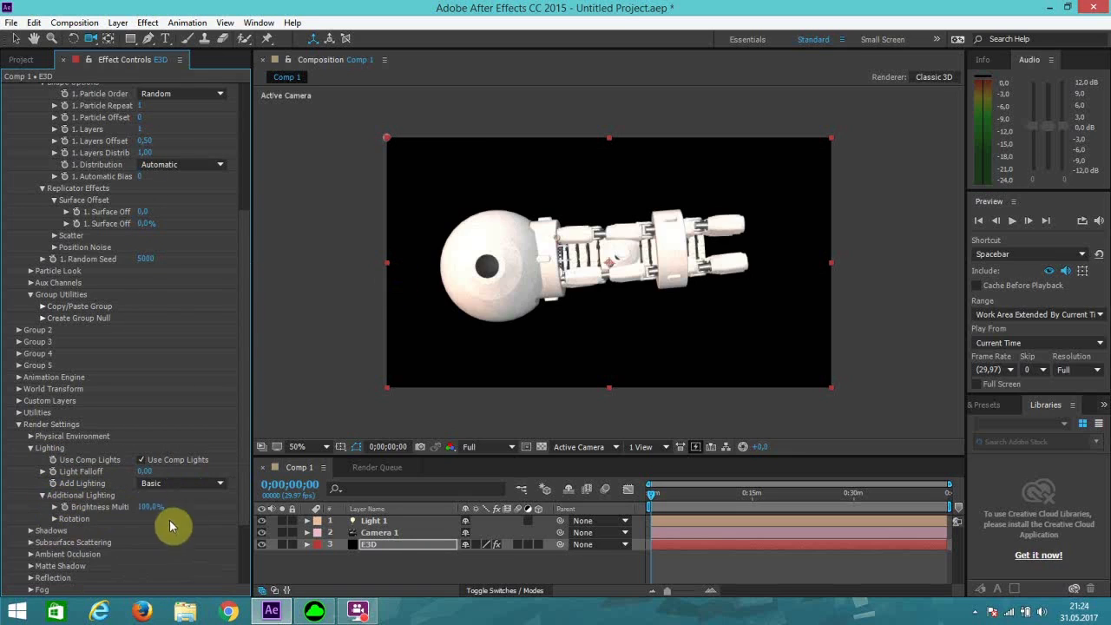
pyautogui.moveTo(149, 512); pyautogui.dragTo(109, 513)
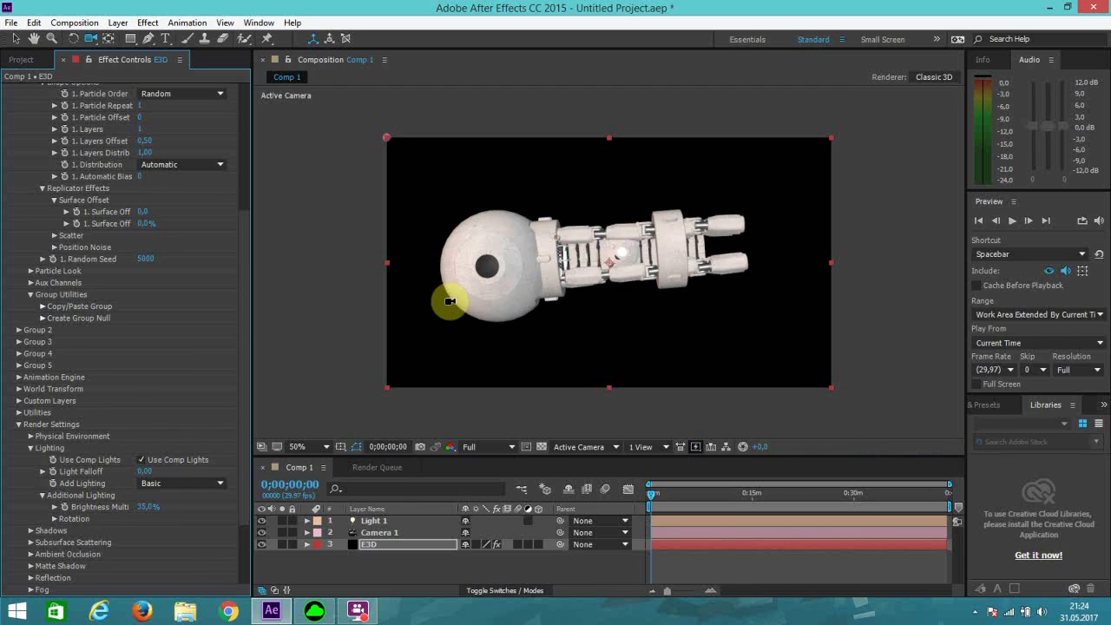
pyautogui.press('/')
# Step: Enable ambient occlusion in the Element effect's render settings
pyautogui.scroll(-3, 154, 508)
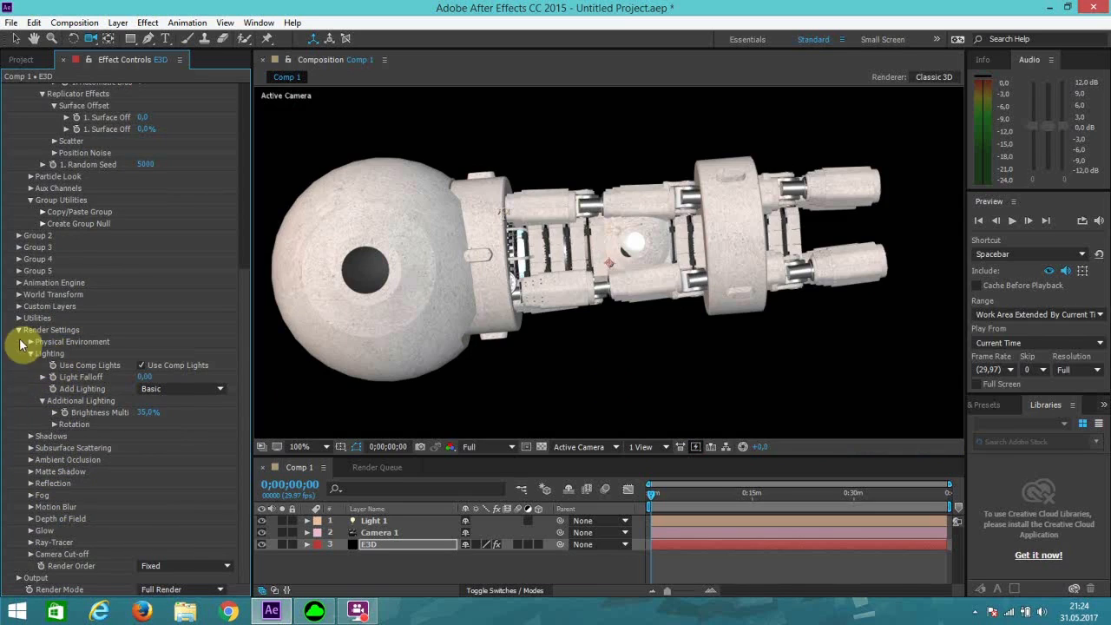
pyautogui.click(31, 460)
pyautogui.scroll(-1, 78, 416)
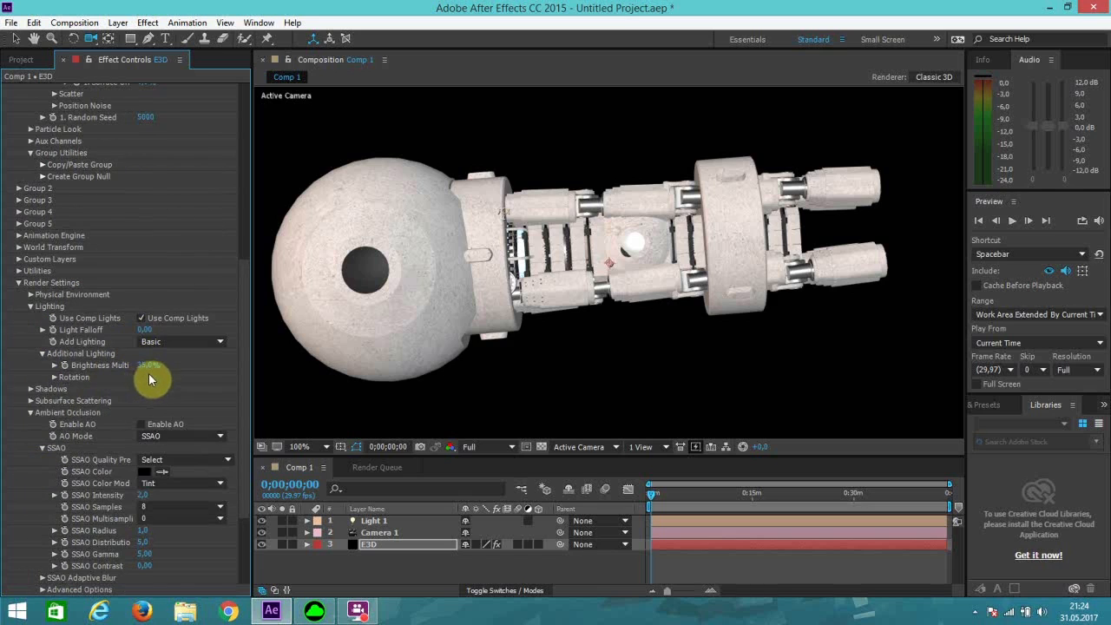
pyautogui.scroll(-2, 152, 375)
pyautogui.click(141, 361)
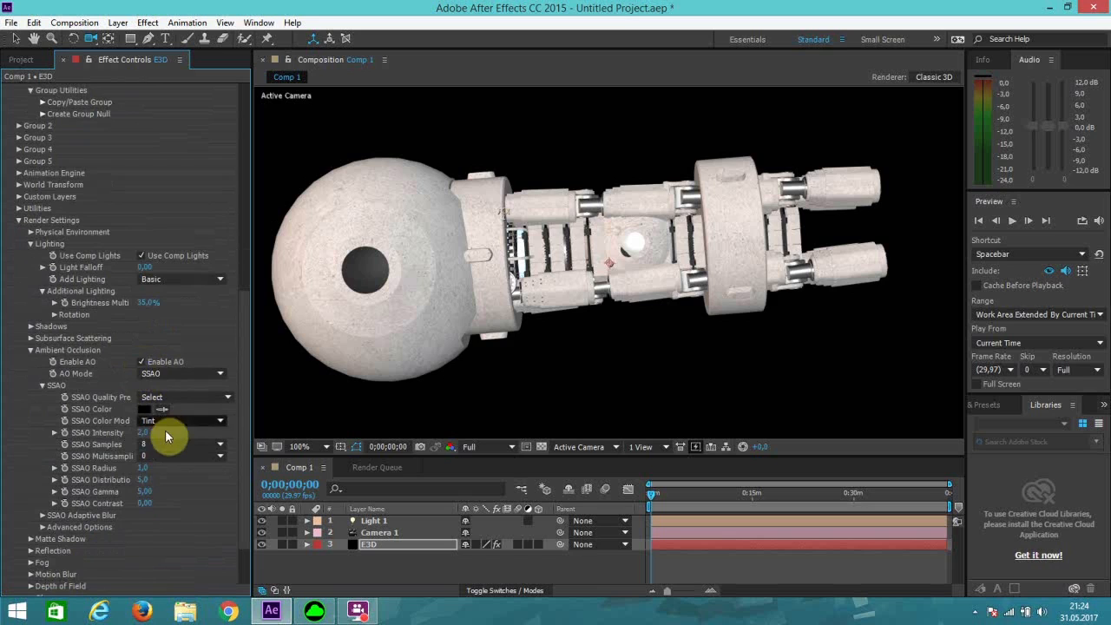
# Step: Set the SSAO intensity to 7.2 and SSAO multisampling to 4
pyautogui.moveTo(141, 436); pyautogui.dragTo(179, 459)
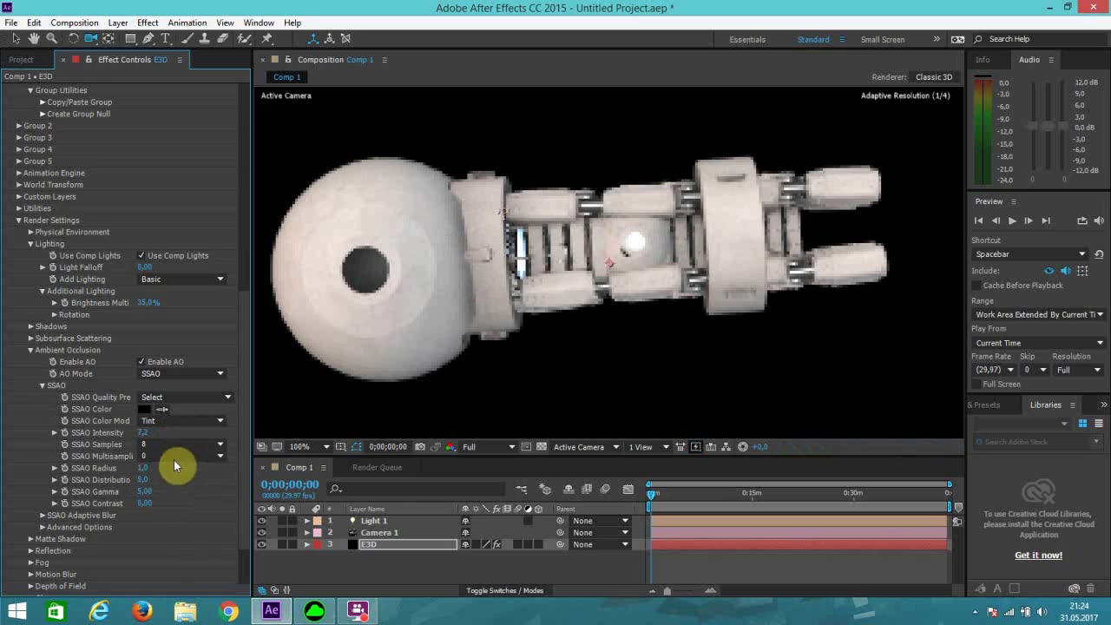
pyautogui.click(174, 457)
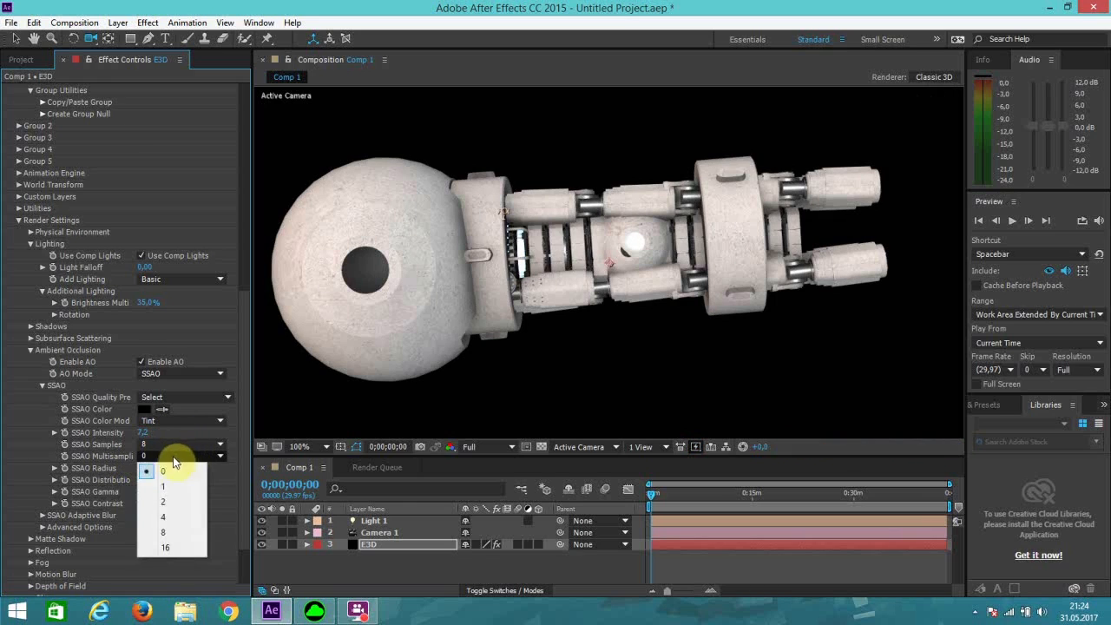
pyautogui.click(168, 517)
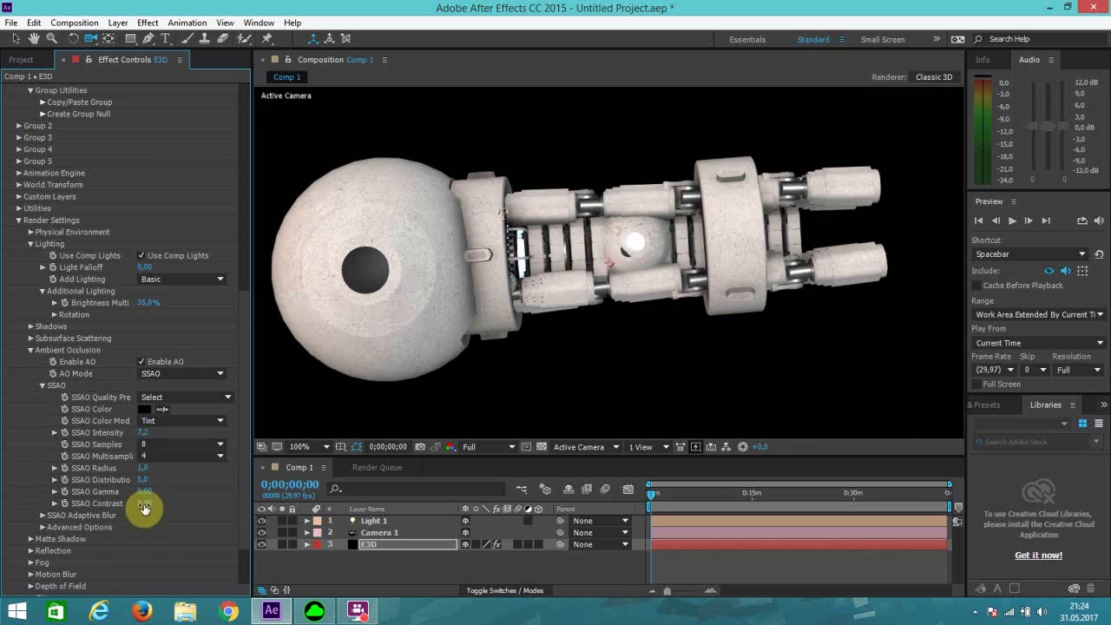
# Step: Set the SSAO contrast to 0.39 and the SSAO adaptive blur's mask multisampling to 2
pyautogui.moveTo(149, 502); pyautogui.dragTo(173, 502)
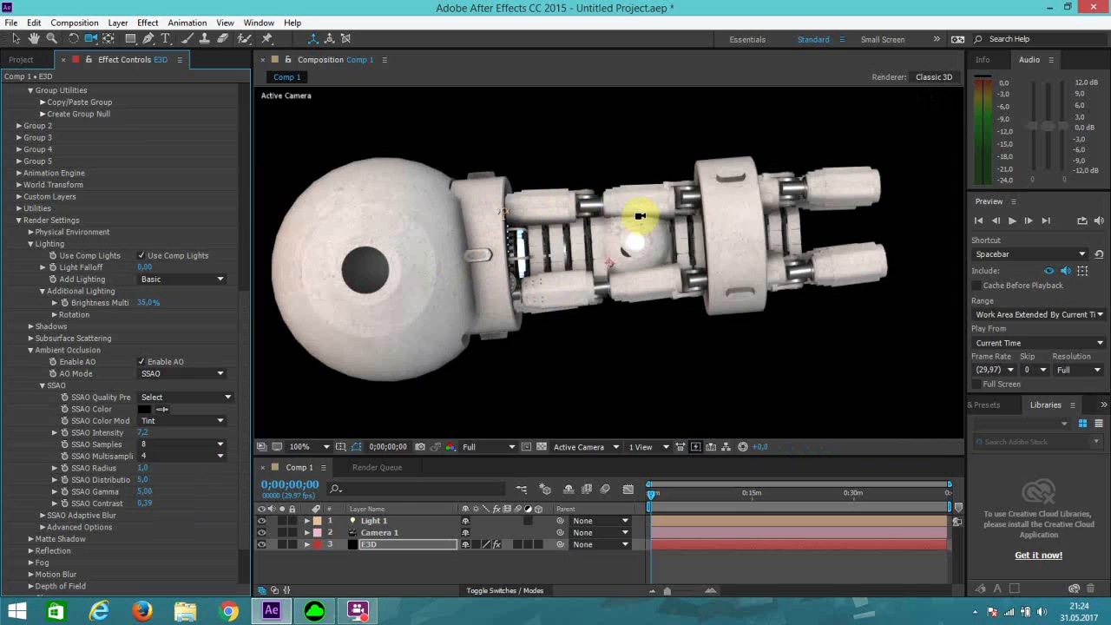
pyautogui.scroll(-2, 122, 511)
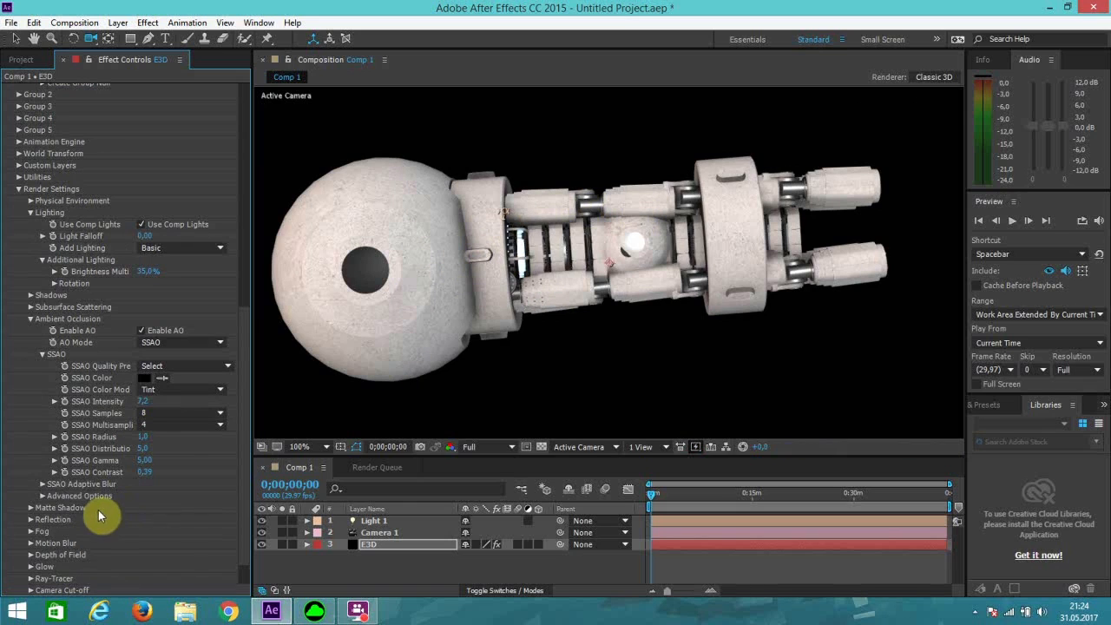
pyautogui.click(41, 485)
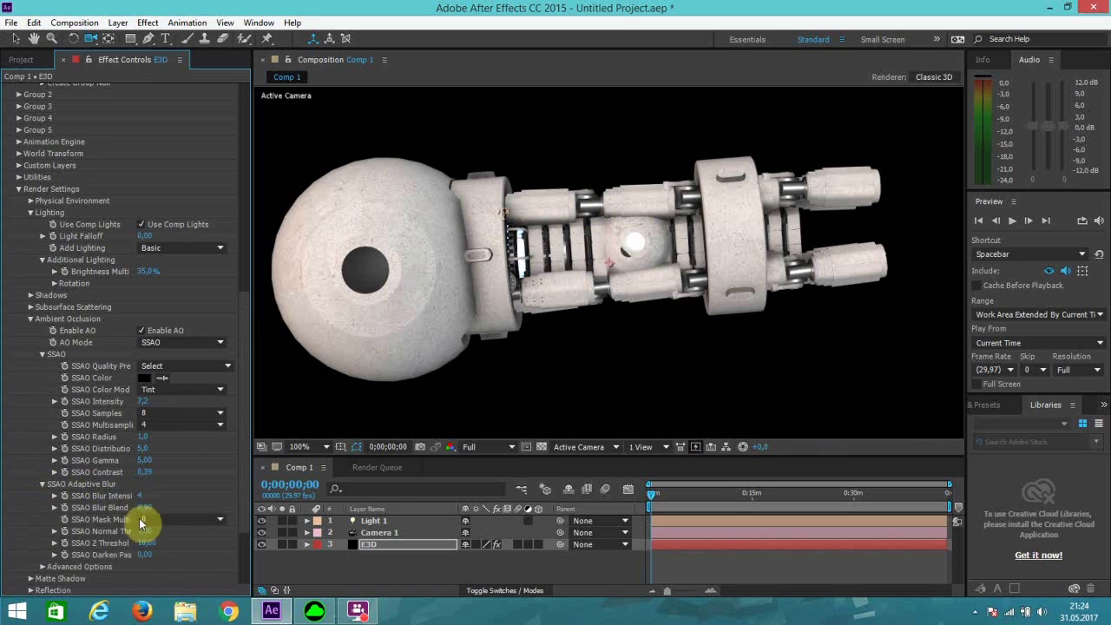
pyautogui.click(164, 521)
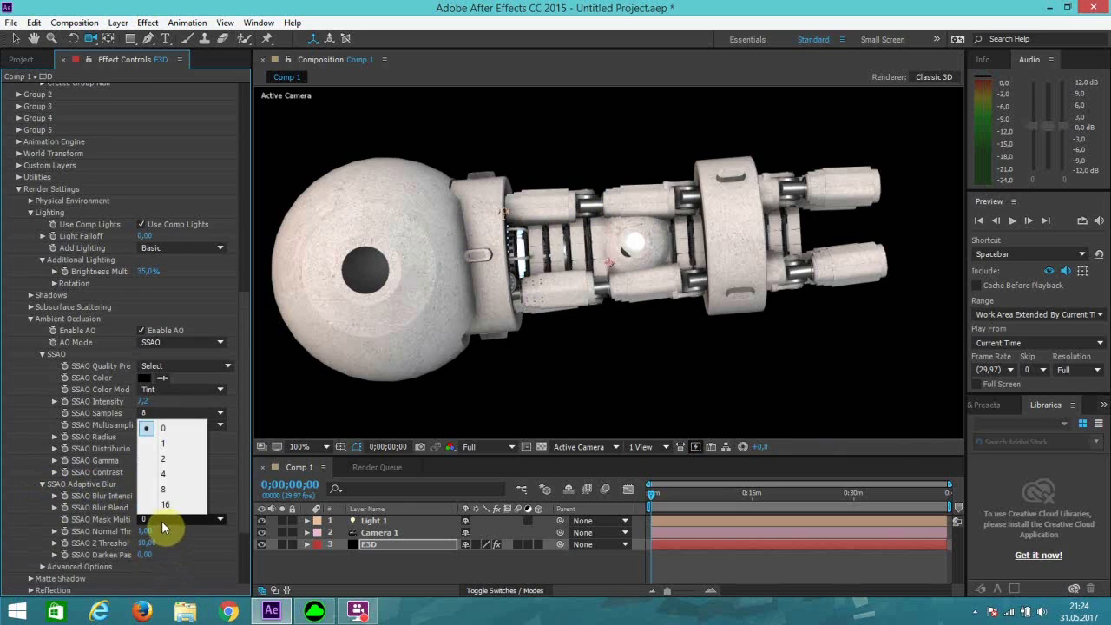
pyautogui.click(166, 460)
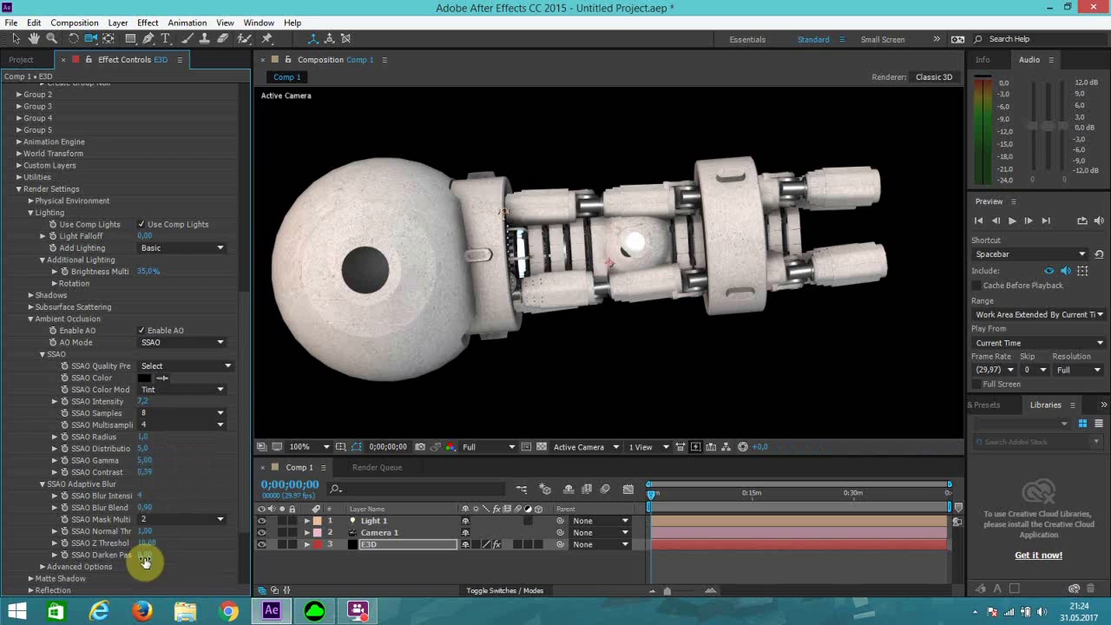
# Step: Set the SSAO darken pass in the adaptive blur settings to 0.19
pyautogui.moveTo(157, 556); pyautogui.dragTo(161, 550)
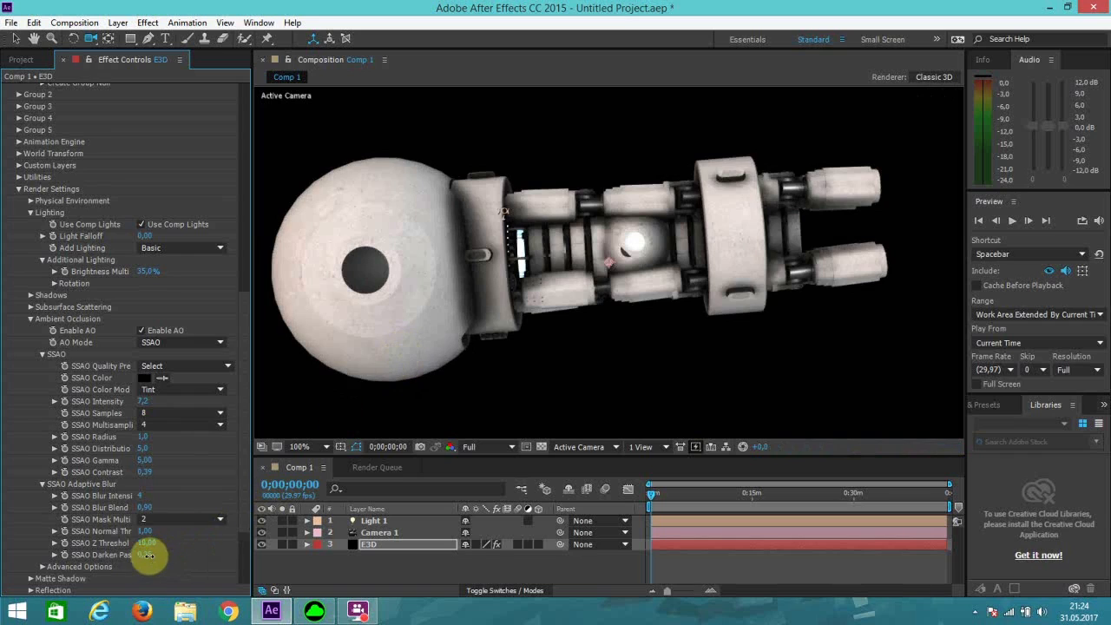
pyautogui.moveTo(147, 556); pyautogui.dragTo(142, 558)
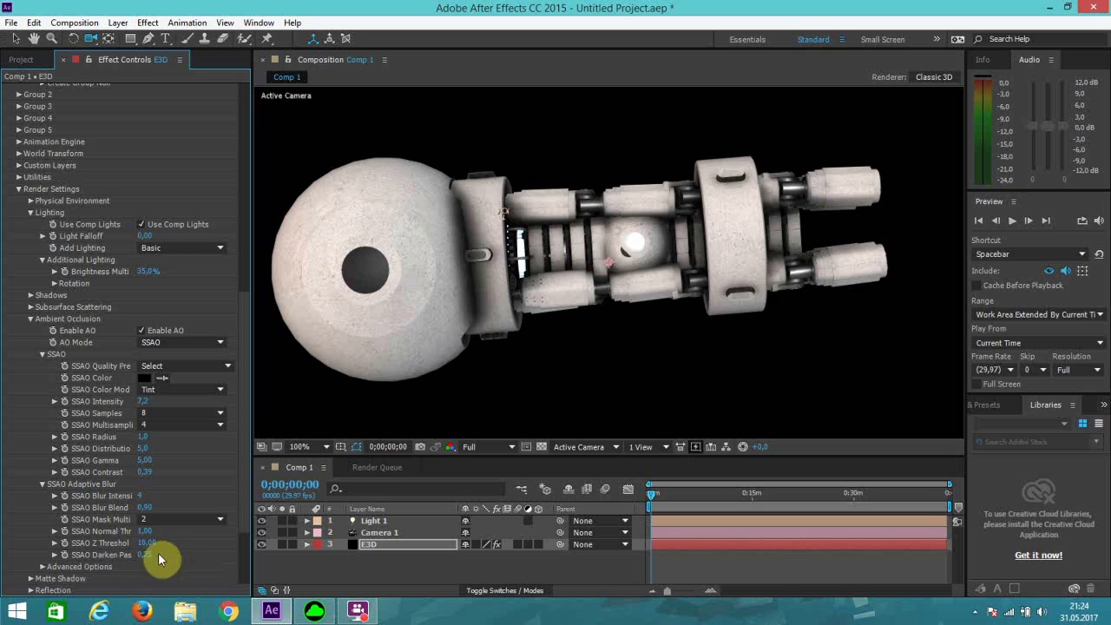
pyautogui.moveTo(146, 560); pyautogui.dragTo(143, 553)
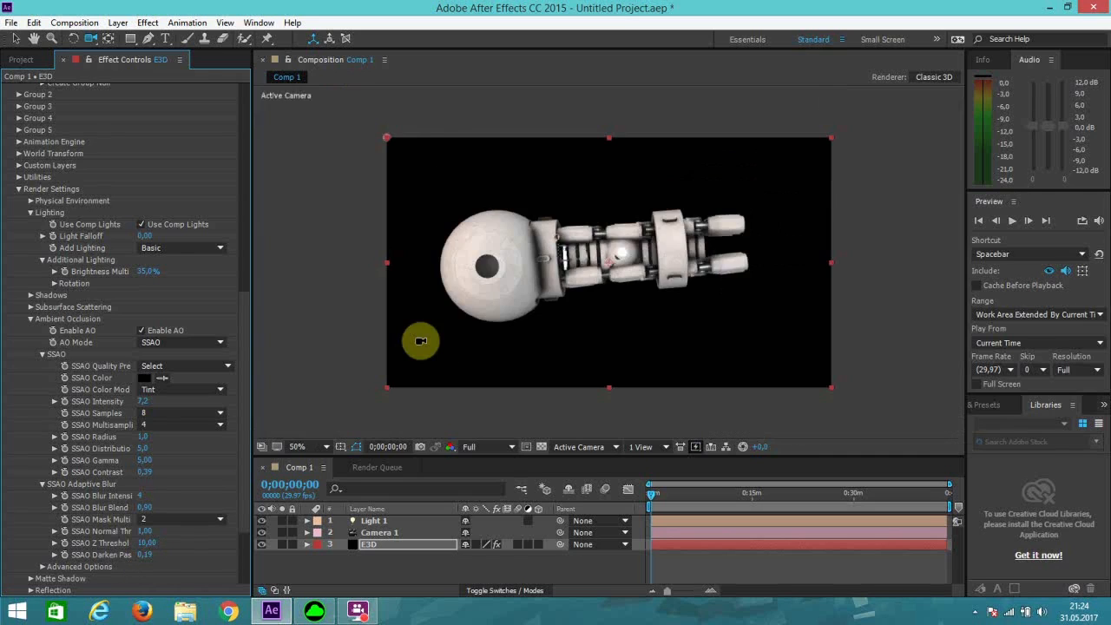
# Step: Open the Element effect's Scene Setup and show the environment behind the model in the preview
pyautogui.moveTo(242, 348); pyautogui.dragTo(275, 96)
pyautogui.click(16, 39)
pyautogui.click(54, 111)
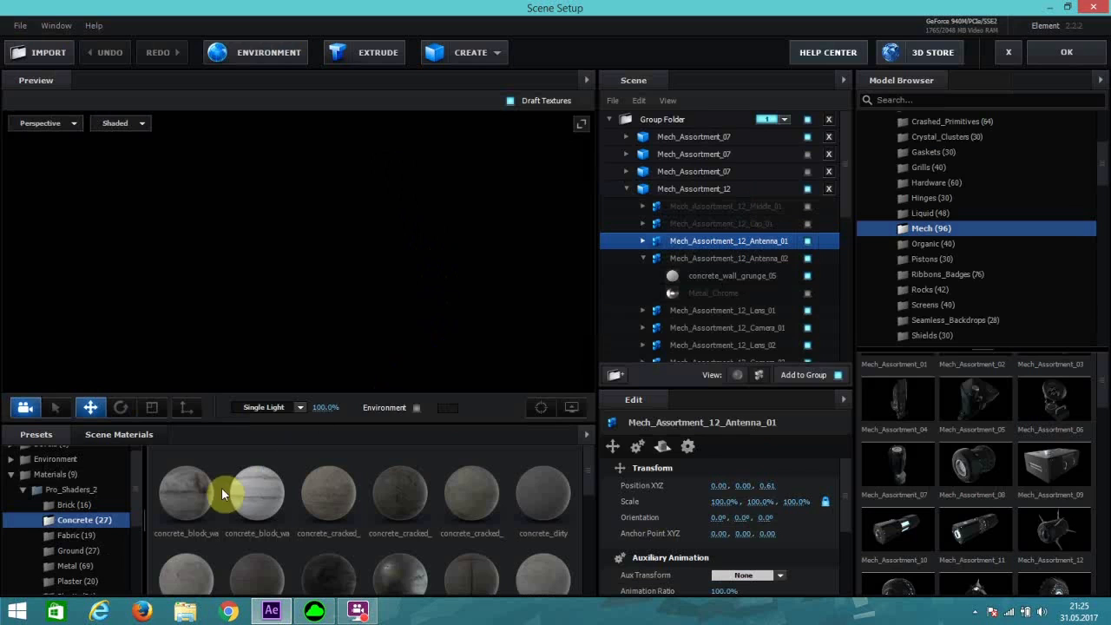
pyautogui.click(416, 407)
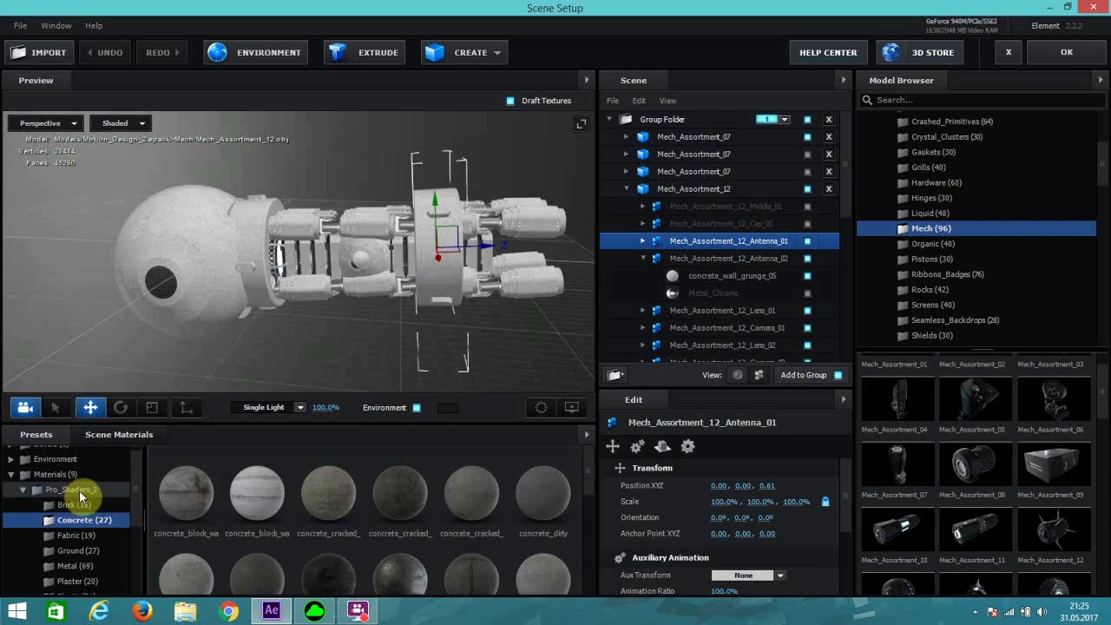
# Step: Examine the BackLight_2K environment presets for a suitable reflection map
pyautogui.scroll(1, 67, 477)
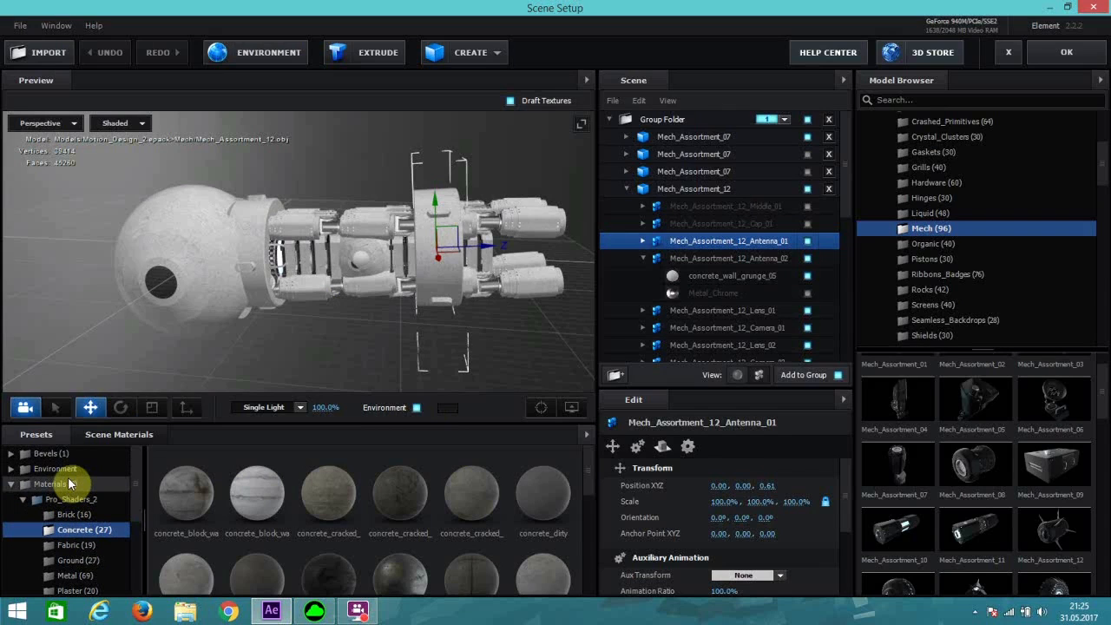
pyautogui.click(54, 472)
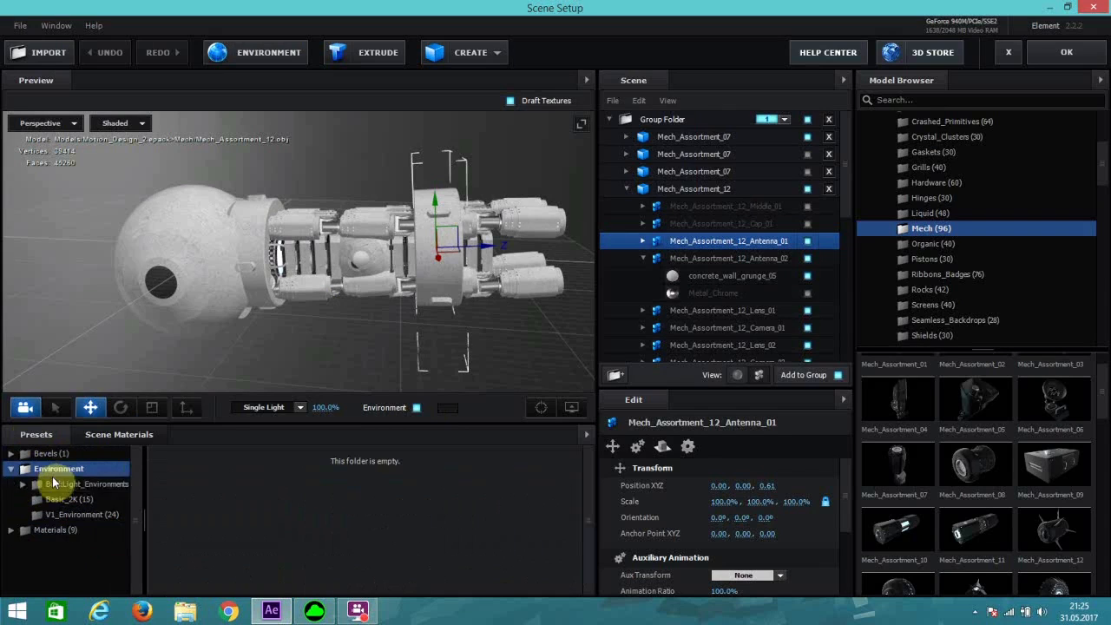
pyautogui.click(87, 484)
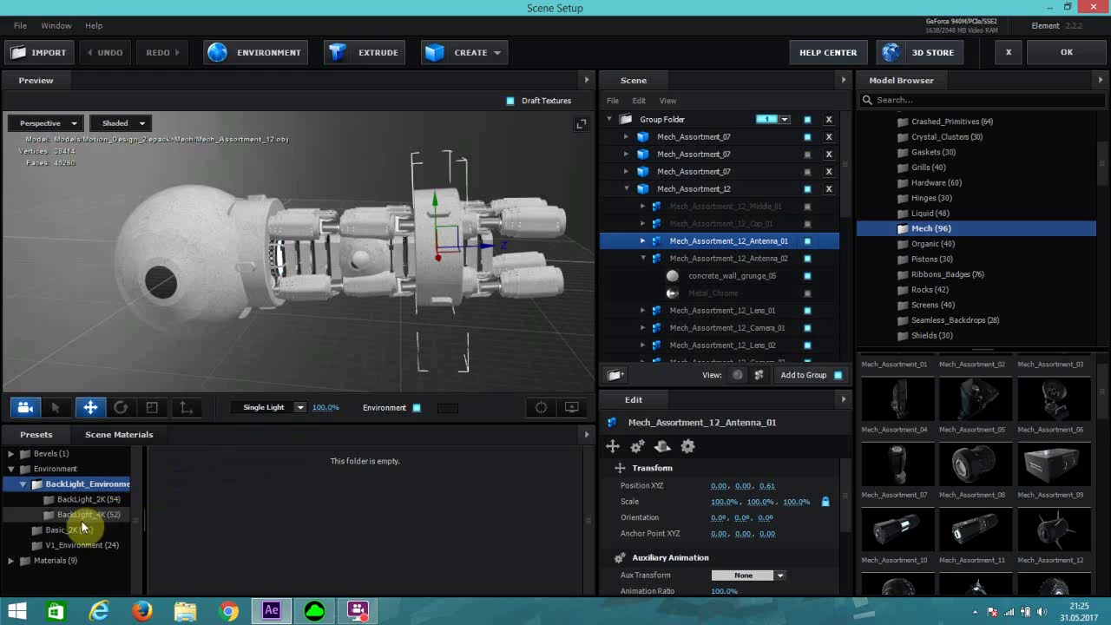
pyautogui.click(87, 501)
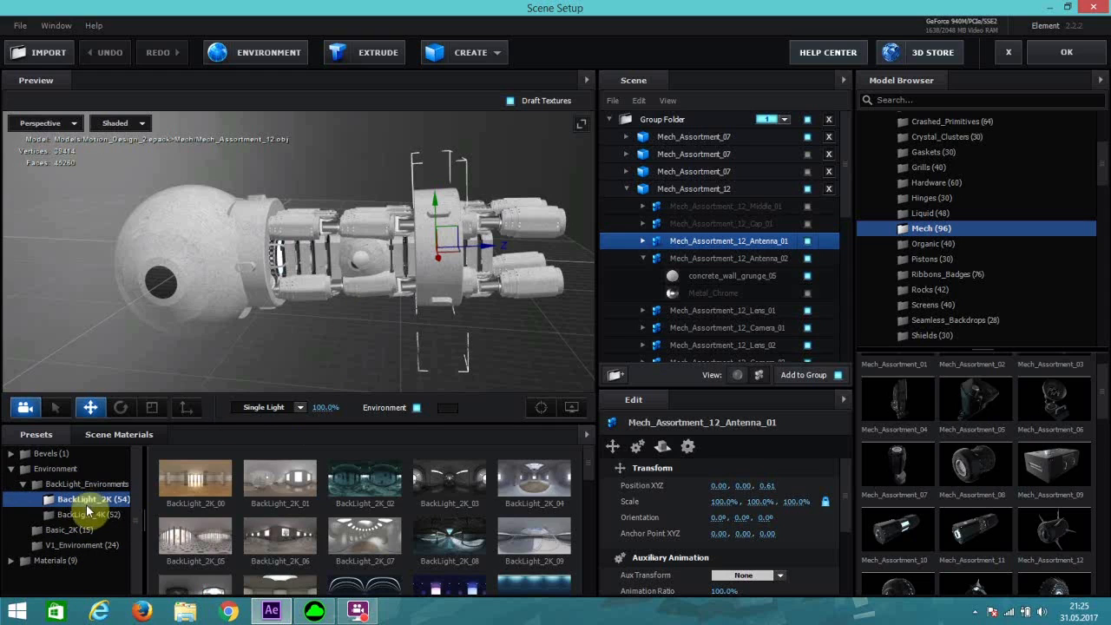
pyautogui.scroll(-3, 349, 533)
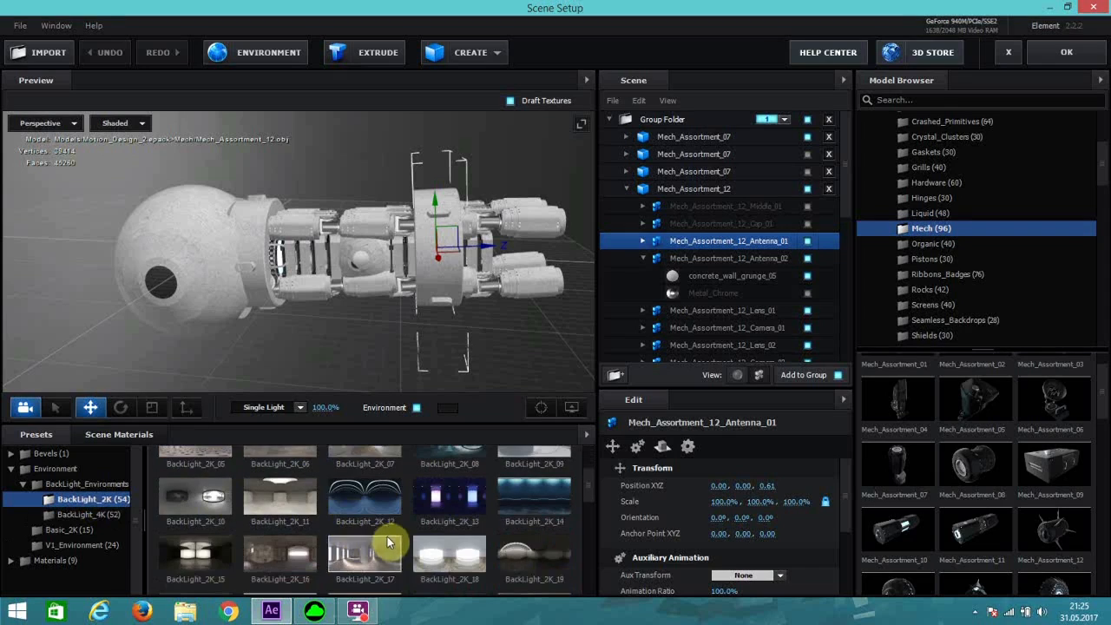
pyautogui.scroll(-5, 448, 531)
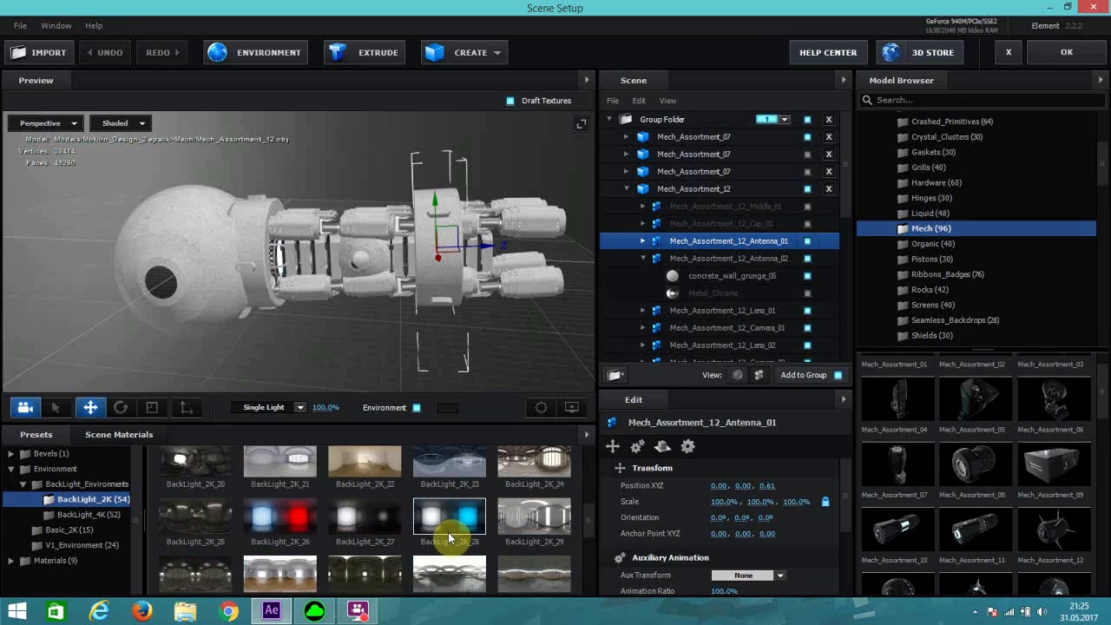
pyautogui.scroll(-1, 457, 539)
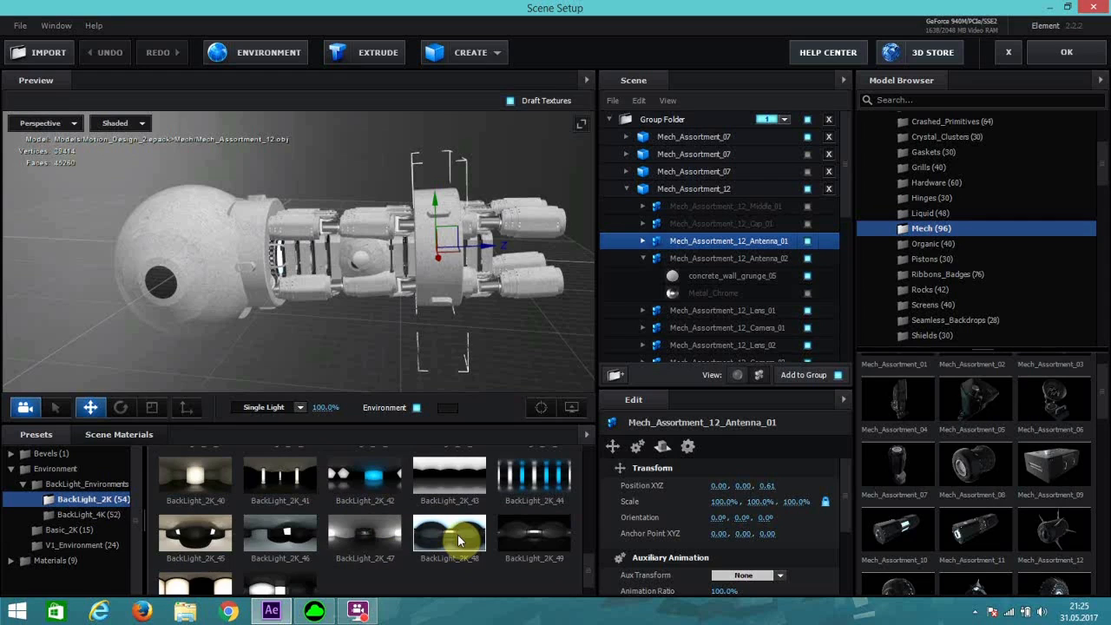
pyautogui.scroll(7, 457, 534)
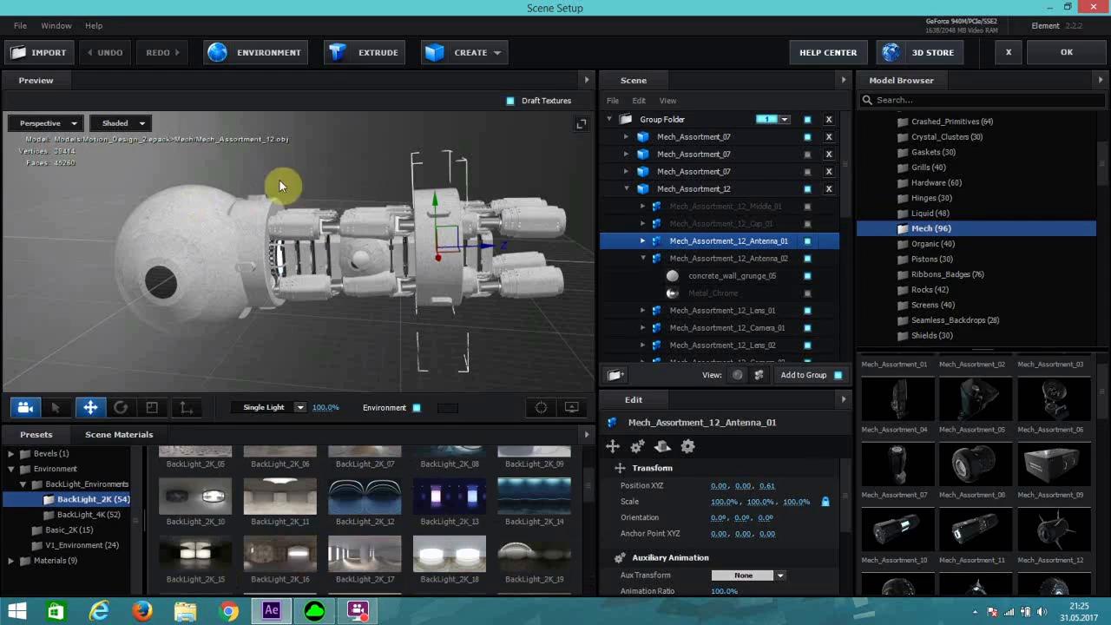
pyautogui.scroll(2, 422, 459)
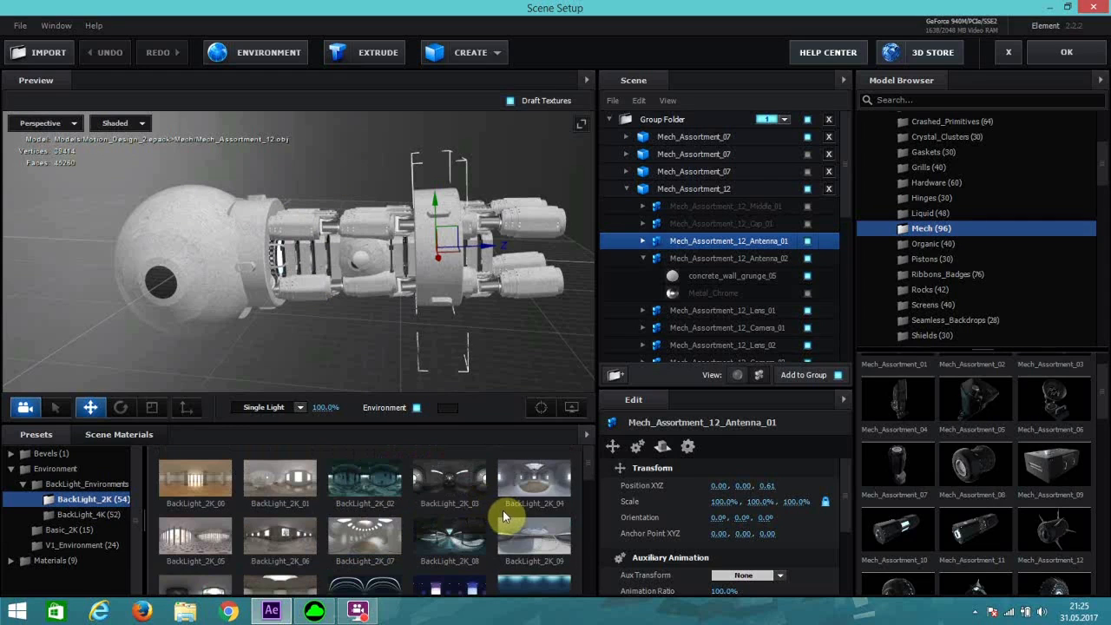
pyautogui.scroll(-7, 503, 518)
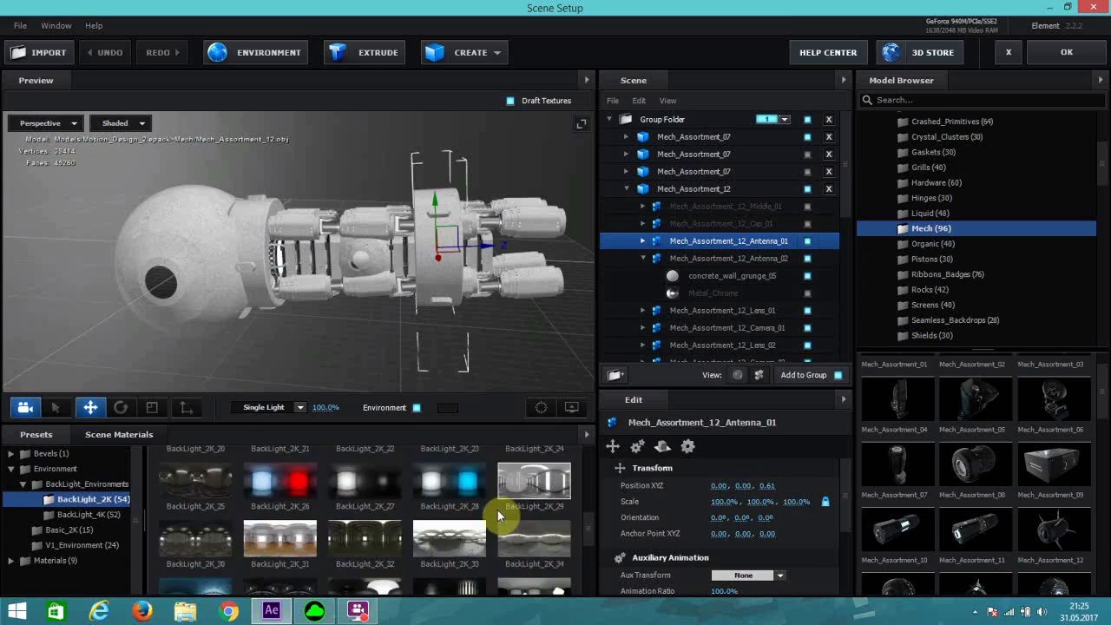
pyautogui.scroll(2, 495, 515)
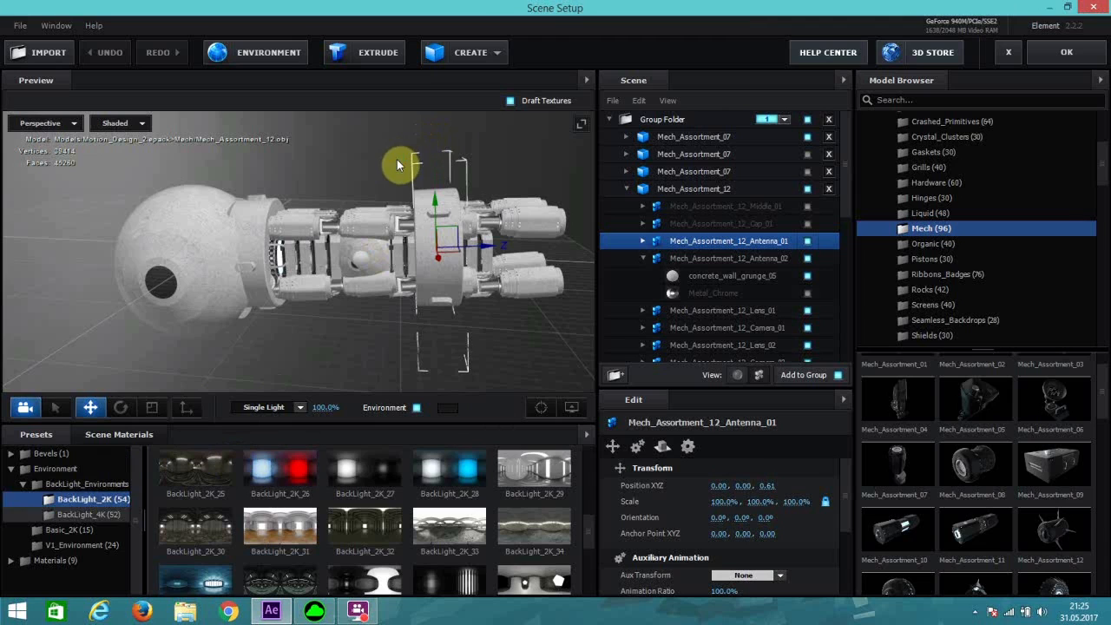
# Step: Apply the BackLight_4K_11 environment preset to the scene and return to the composition
pyautogui.scroll(5, 404, 466)
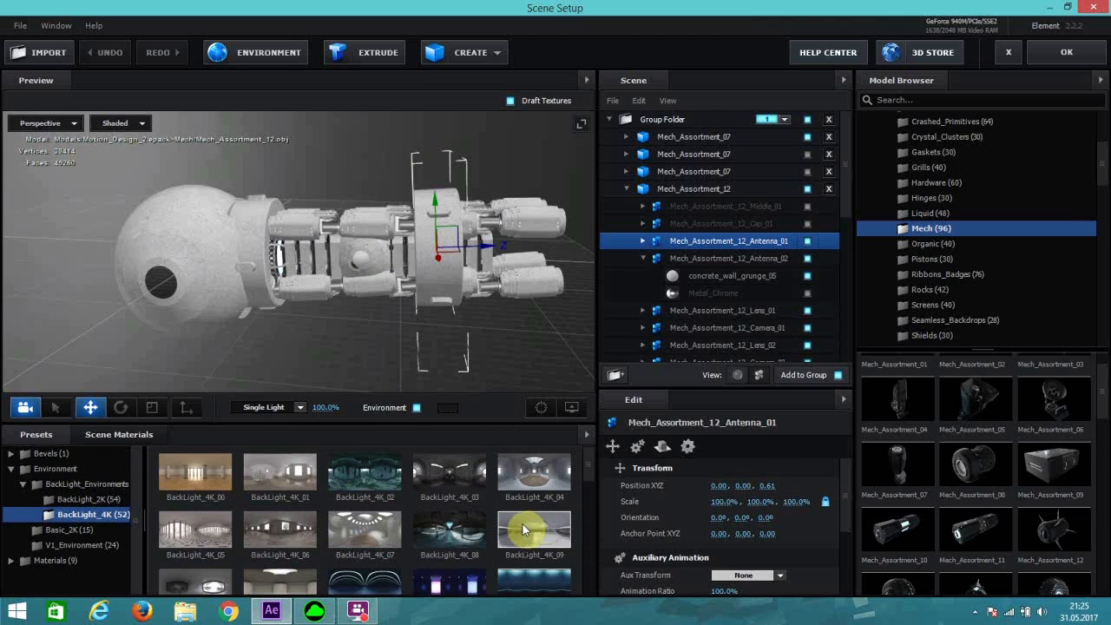
pyautogui.scroll(-1, 520, 527)
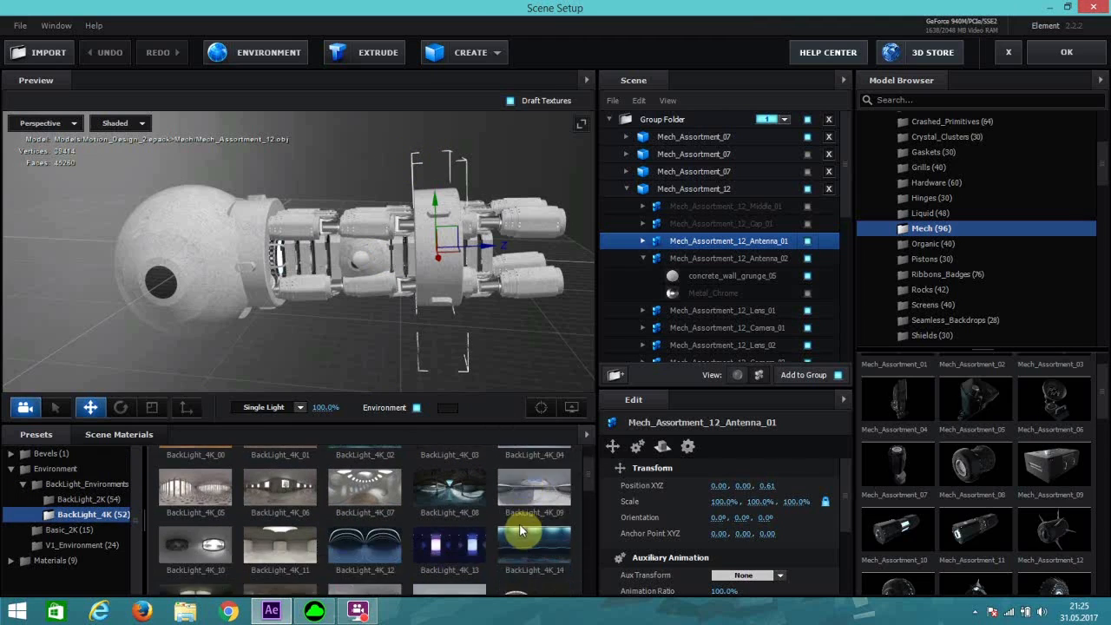
pyautogui.click(282, 553)
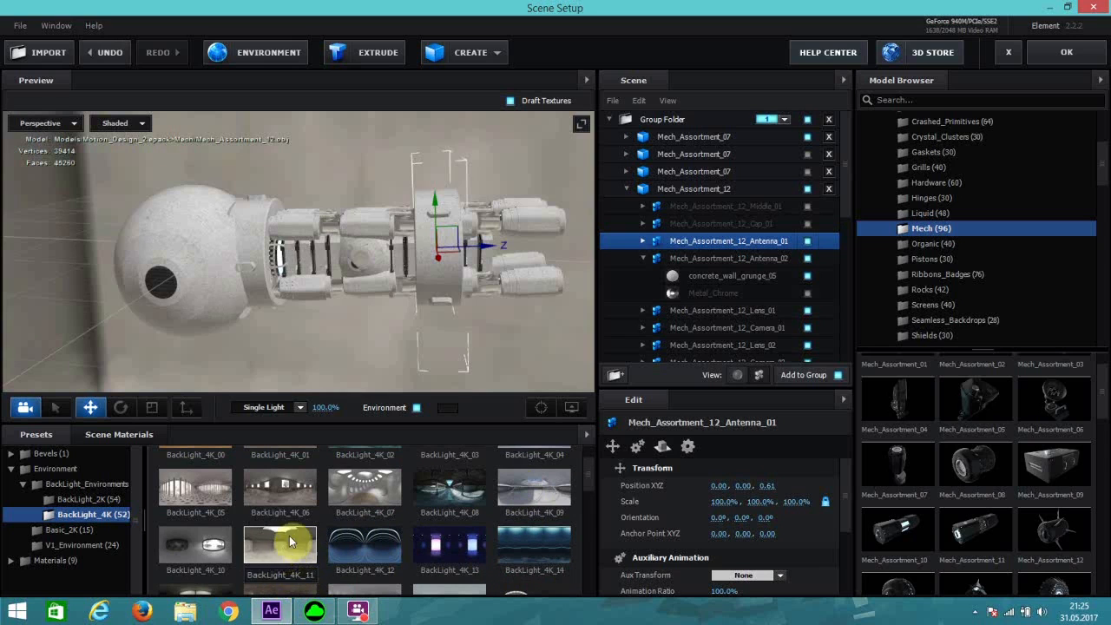
pyautogui.click(1041, 65)
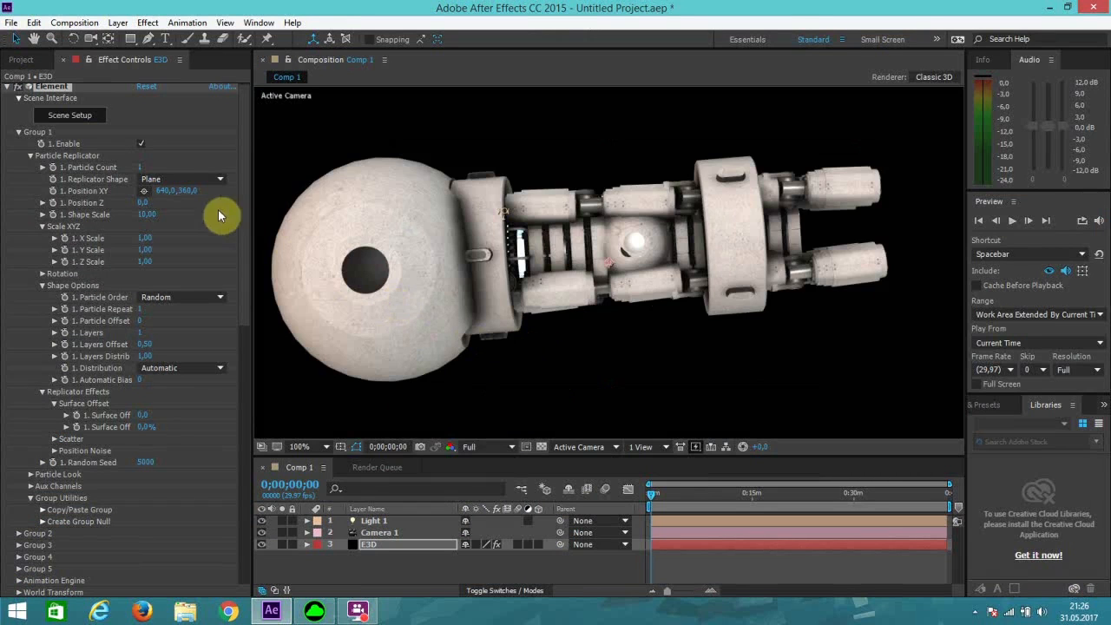
# Step: In Scene Setup, move the Mech_Assortment_12_Antenna_01 ring along Z to 0.30 and scale it uniformly to 92.5%
pyautogui.click(89, 116)
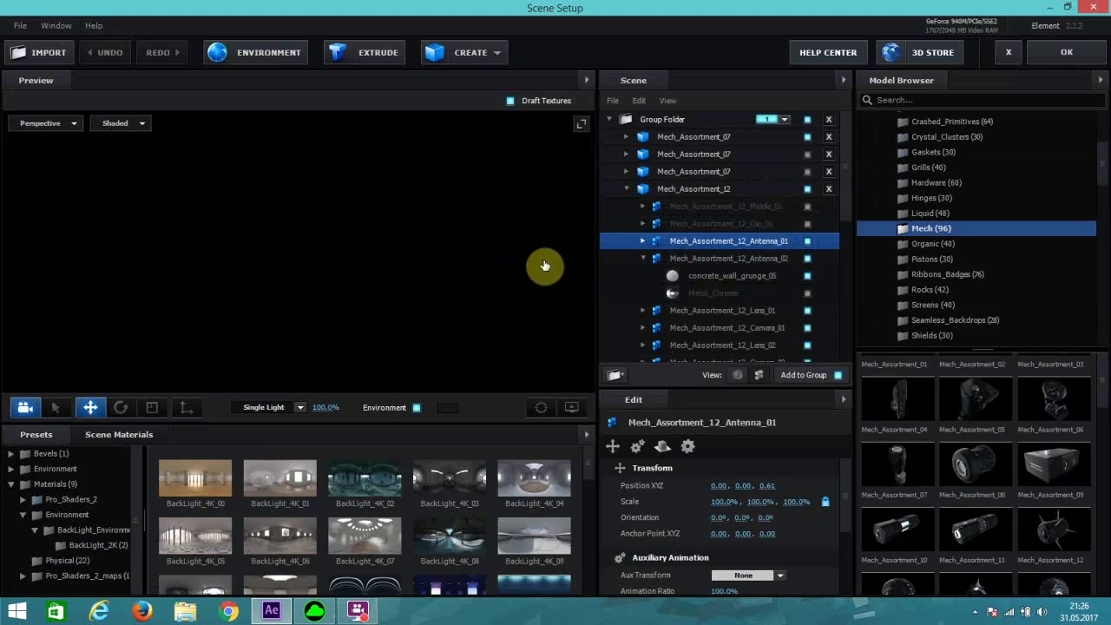
pyautogui.scroll(-1, 496, 278)
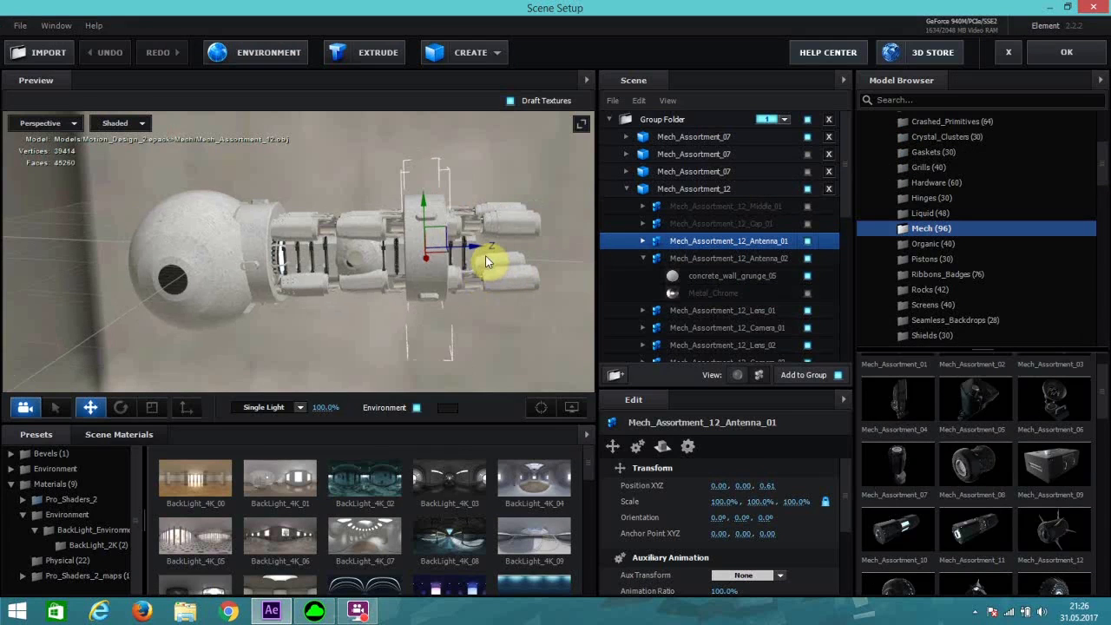
pyautogui.moveTo(485, 255); pyautogui.dragTo(423, 247)
pyautogui.moveTo(719, 504); pyautogui.dragTo(721, 501)
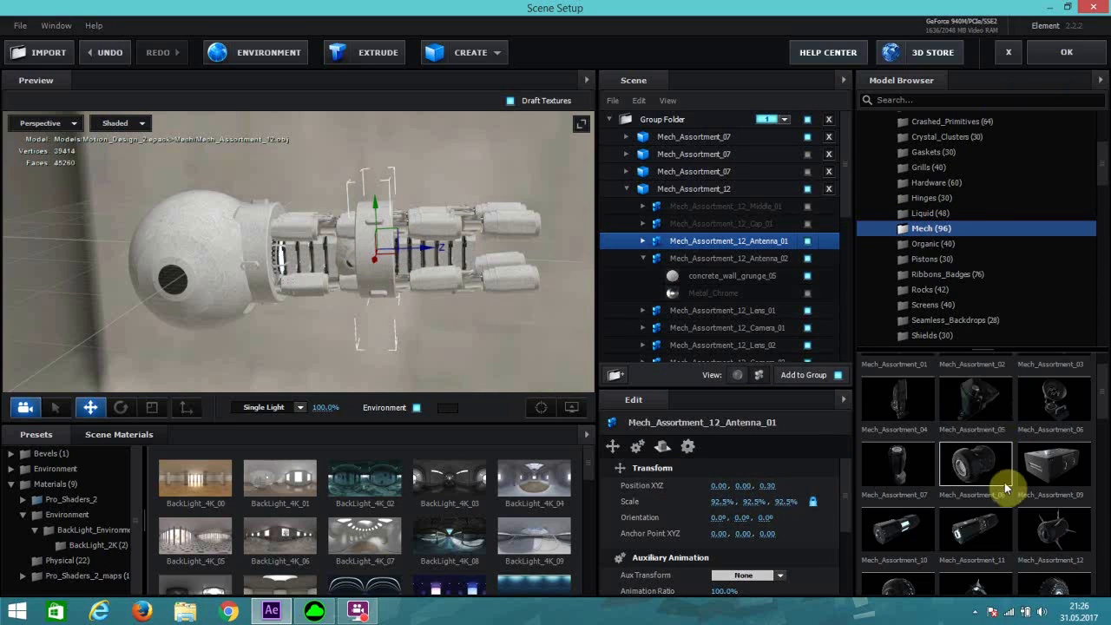
# Step: Add the Component_17 model from the Components library to the scene and move it along X to 3.07
pyautogui.scroll(-3, 1000, 485)
pyautogui.scroll(-5, 996, 488)
pyautogui.scroll(-3, 982, 282)
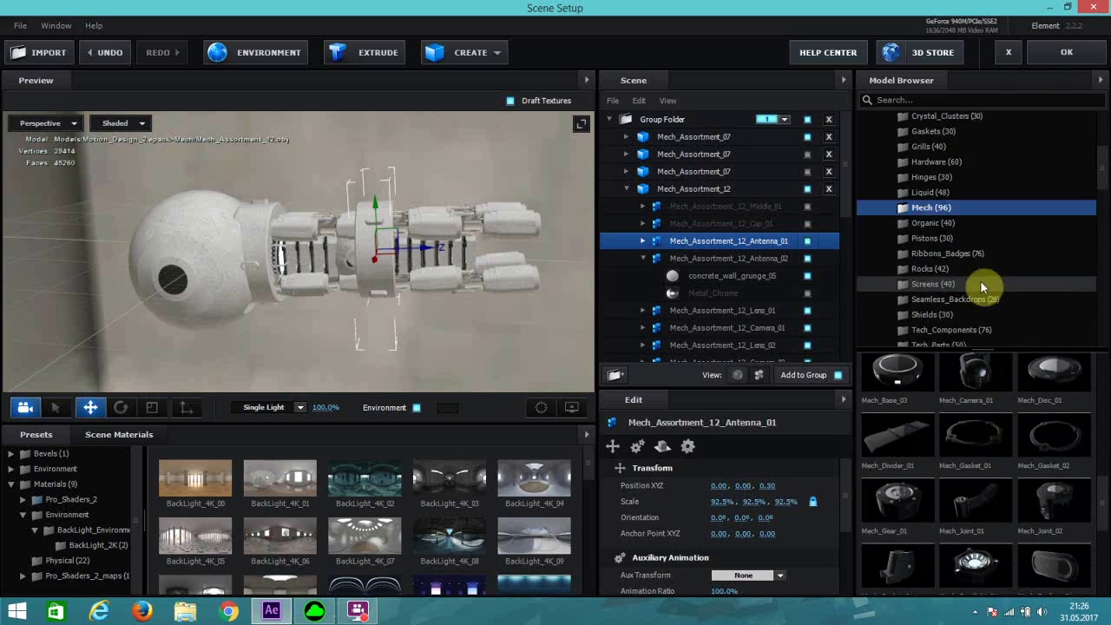
pyautogui.click(983, 253)
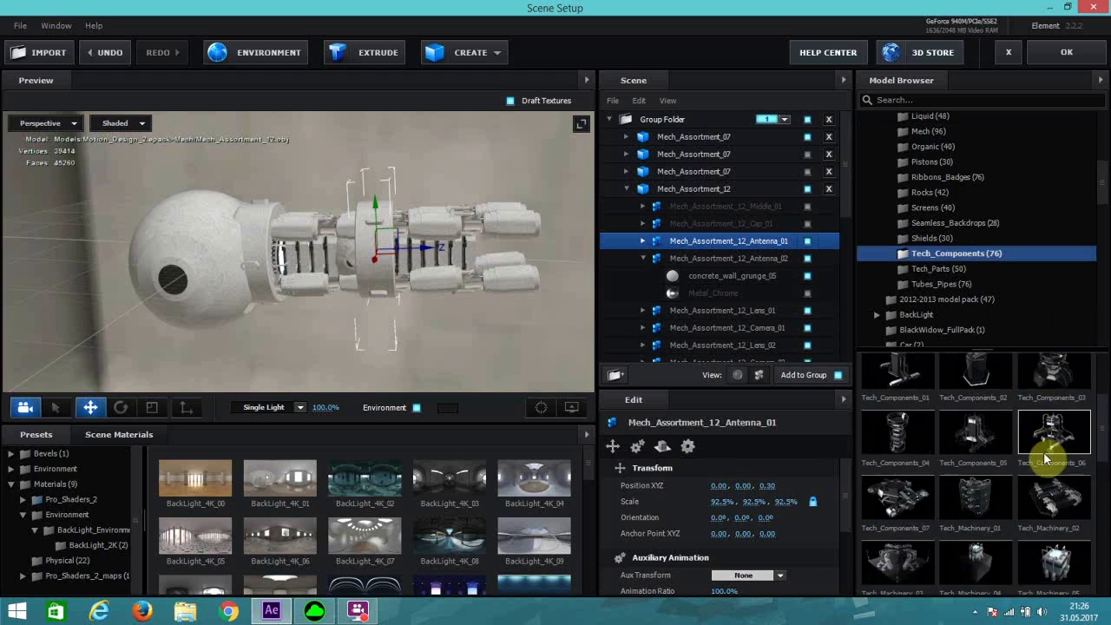
pyautogui.scroll(-1, 1042, 464)
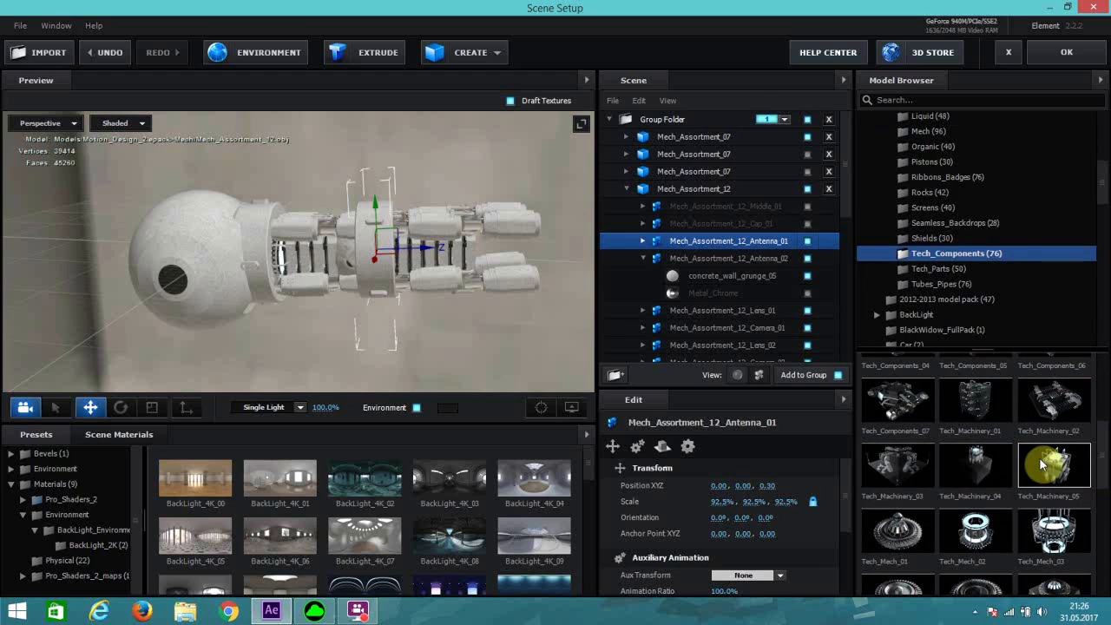
pyautogui.scroll(3, 979, 173)
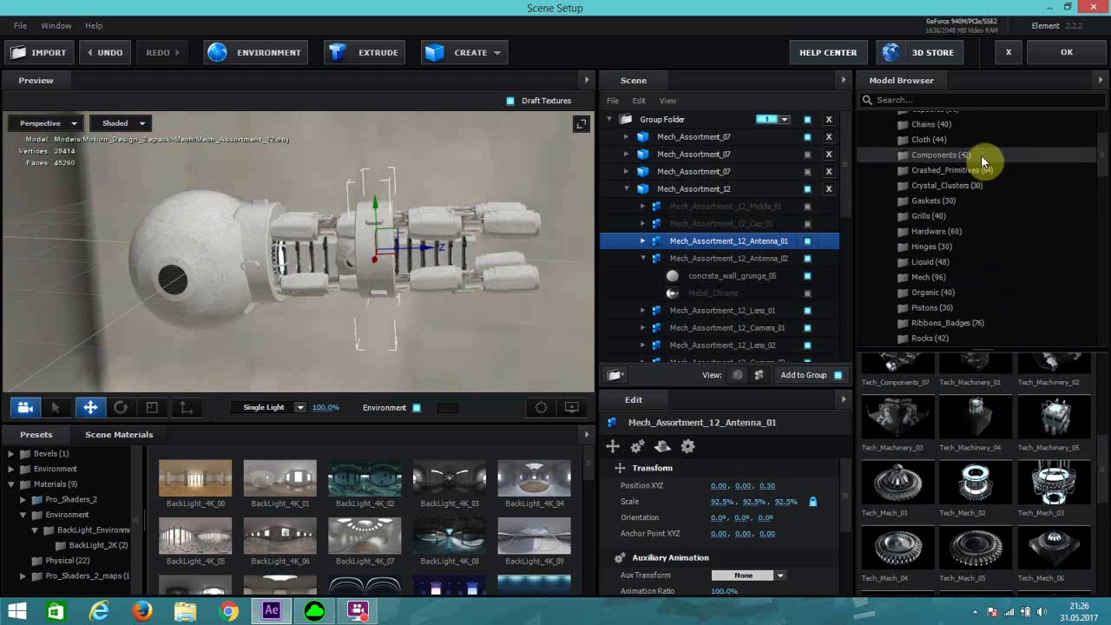
pyautogui.click(980, 155)
pyautogui.moveTo(1099, 442); pyautogui.dragTo(1092, 530)
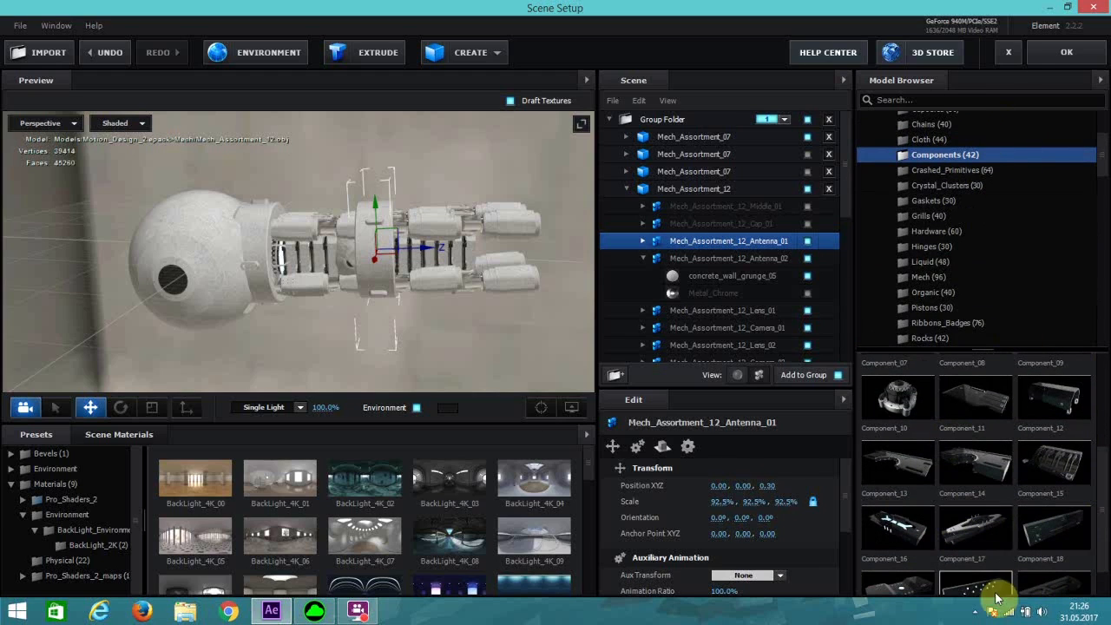
pyautogui.doubleClick(974, 548)
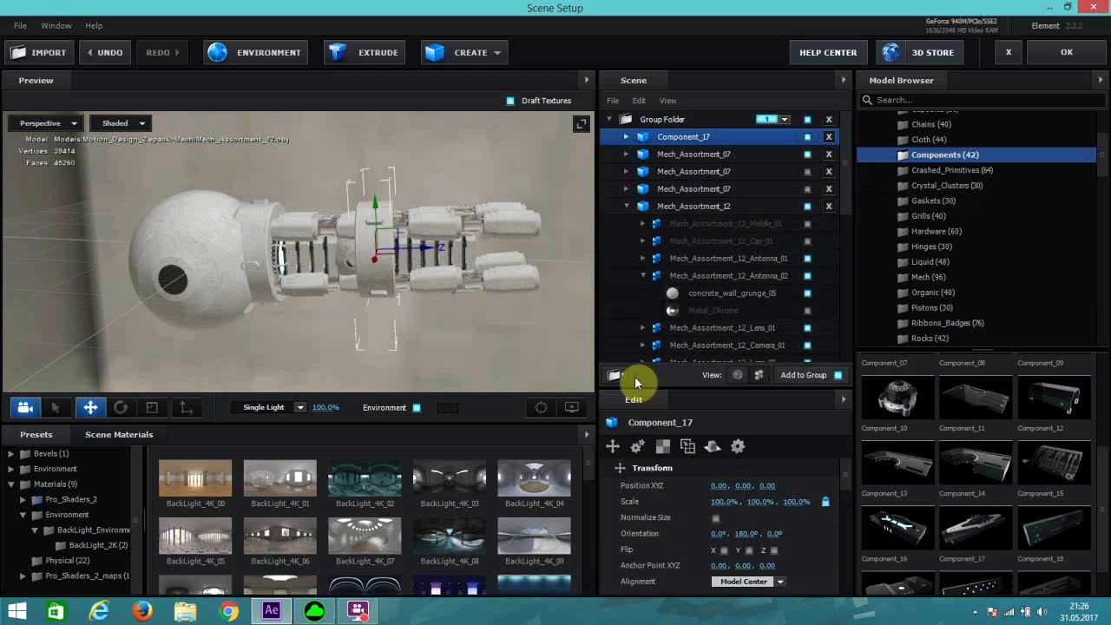
pyautogui.moveTo(264, 251); pyautogui.dragTo(560, 399)
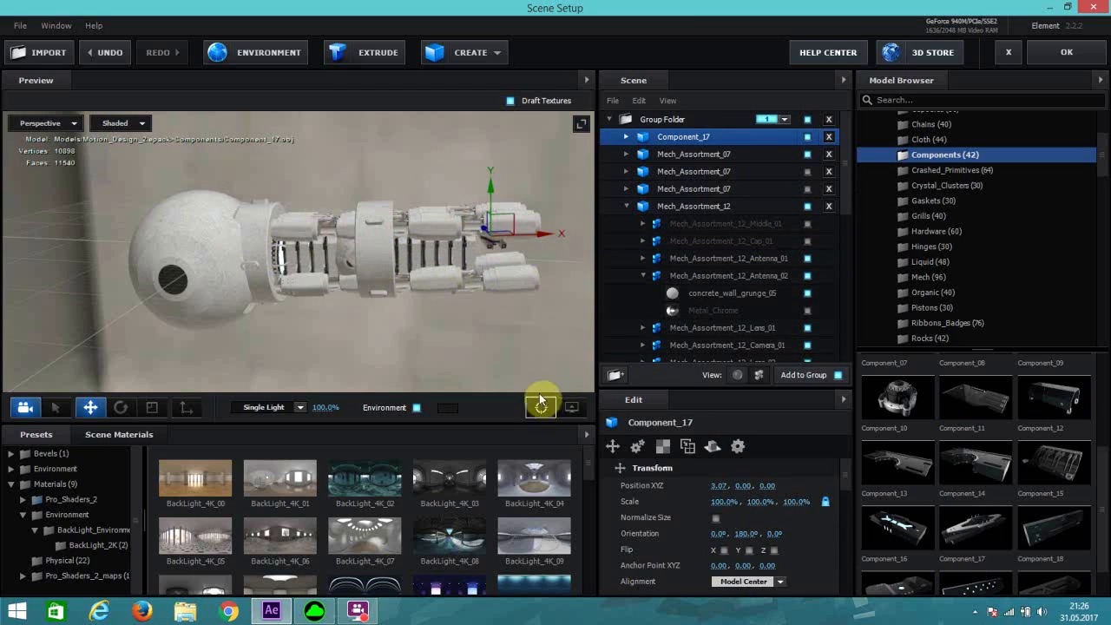
# Step: Rotate the Component_17 model to an orientation of 180°, 274.3°, 180° and scale it uniformly to 165%
pyautogui.click(540, 401)
pyautogui.moveTo(400, 329); pyautogui.dragTo(316, 336)
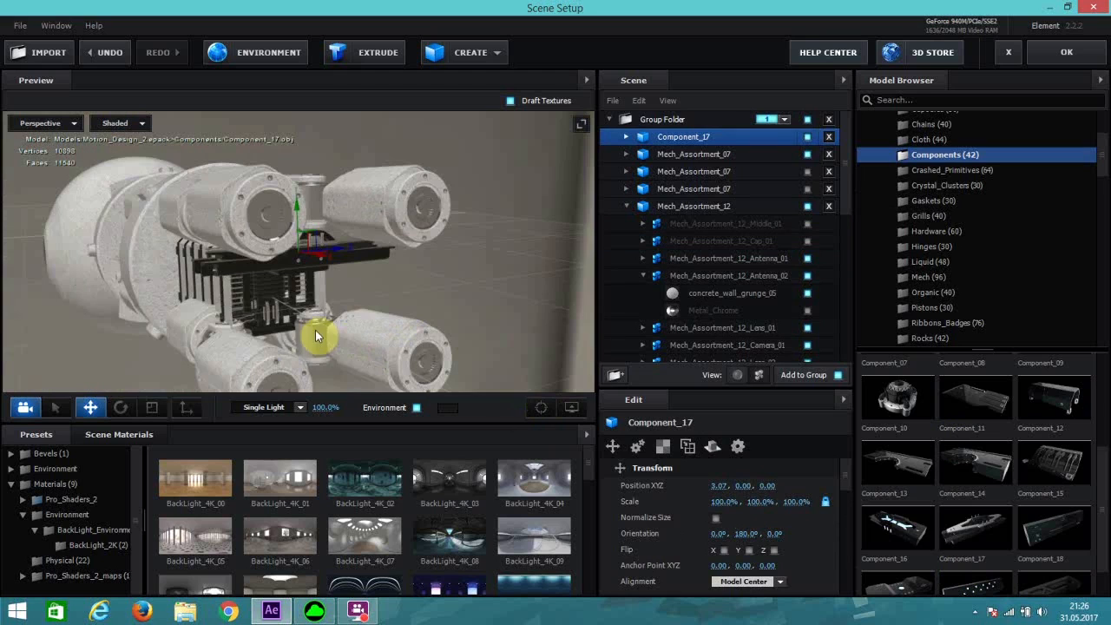
pyautogui.click(120, 405)
pyautogui.moveTo(295, 259); pyautogui.dragTo(383, 302)
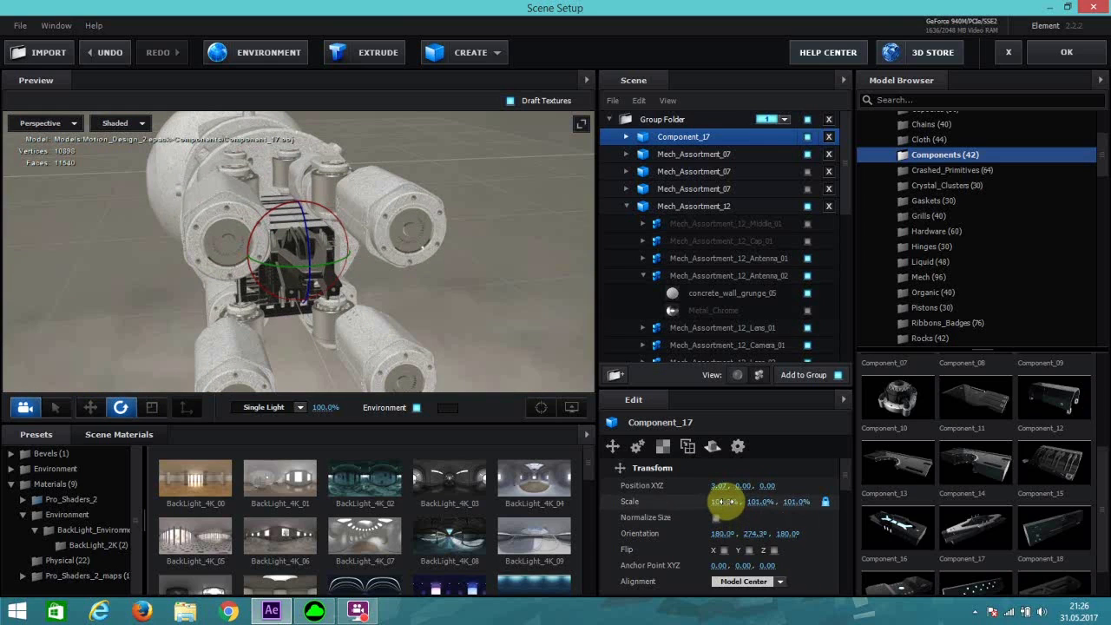
pyautogui.moveTo(720, 501); pyautogui.dragTo(788, 486)
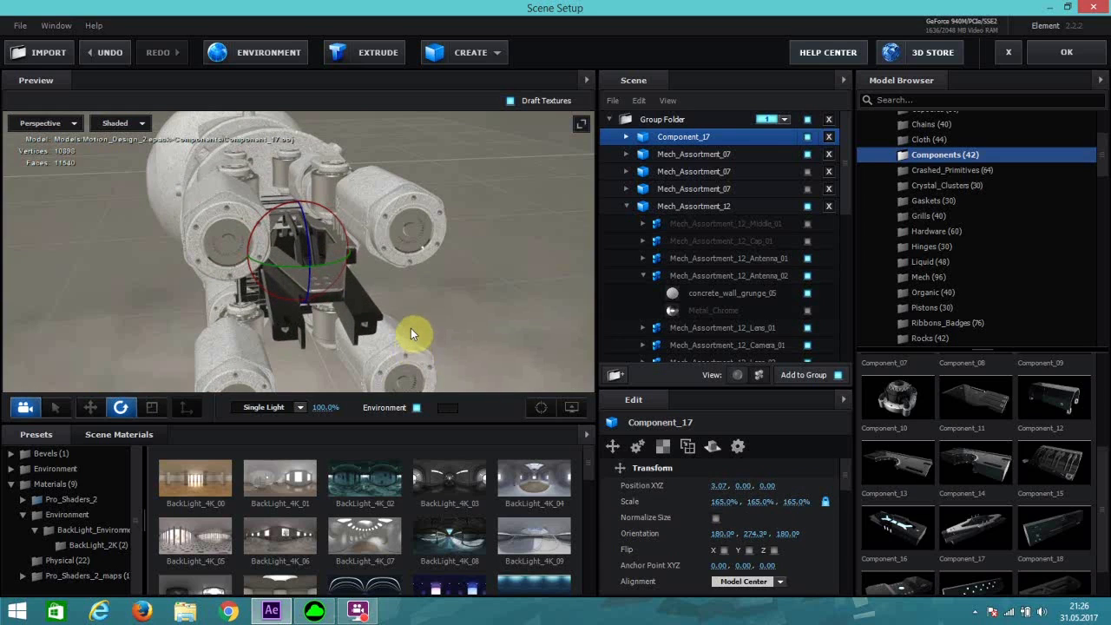
# Step: Position Component_17 at 0.05 along Y and place a duplicate of it at about -0.45 along Y
pyautogui.moveTo(419, 308); pyautogui.dragTo(416, 329)
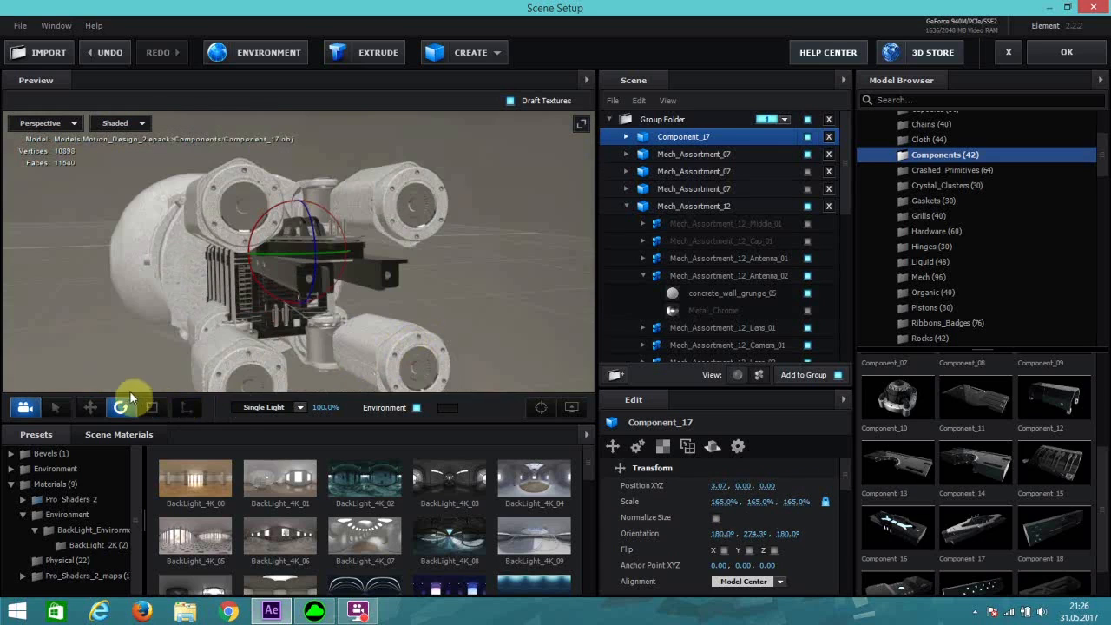
pyautogui.click(90, 408)
pyautogui.moveTo(299, 207)
pyautogui.mouseDown()
pyautogui.moveTo(318, 279)
pyautogui.moveTo(314, 334)
pyautogui.moveTo(343, 320)
pyautogui.moveTo(368, 330)
pyautogui.moveTo(372, 314)
pyautogui.moveTo(293, 201)
pyautogui.mouseUp()
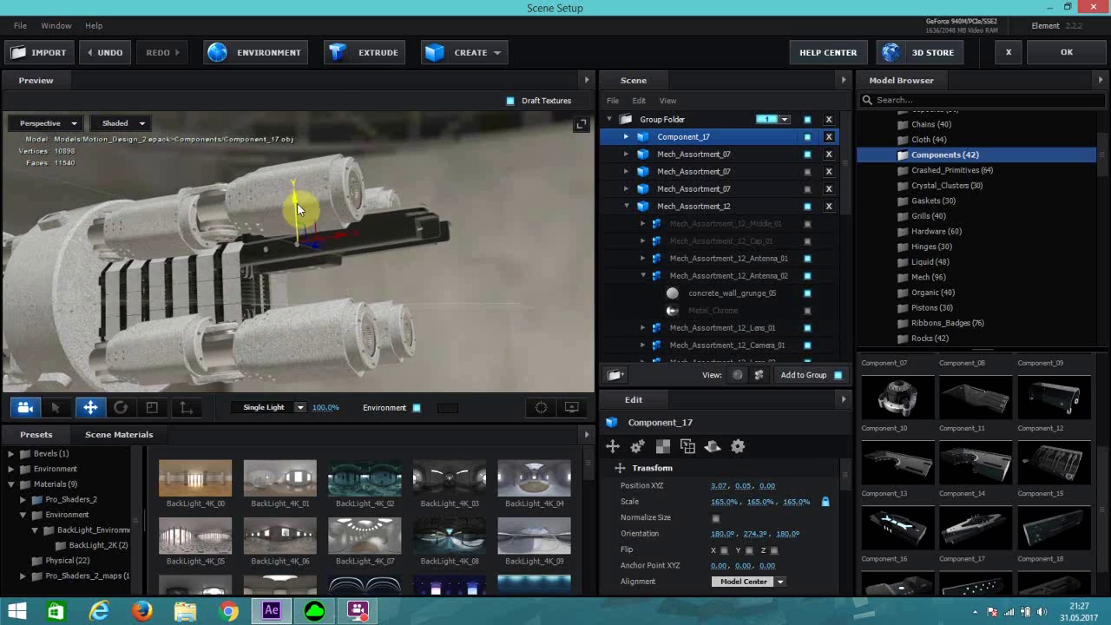
pyautogui.hotkey('ctrl', 'd')
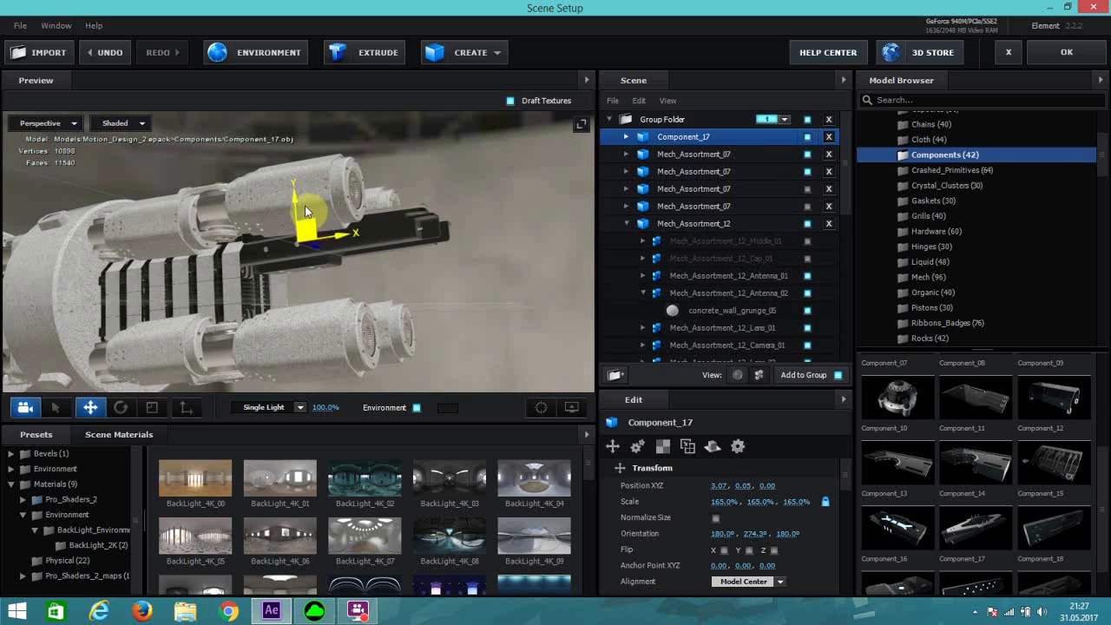
pyautogui.moveTo(294, 197); pyautogui.dragTo(348, 297)
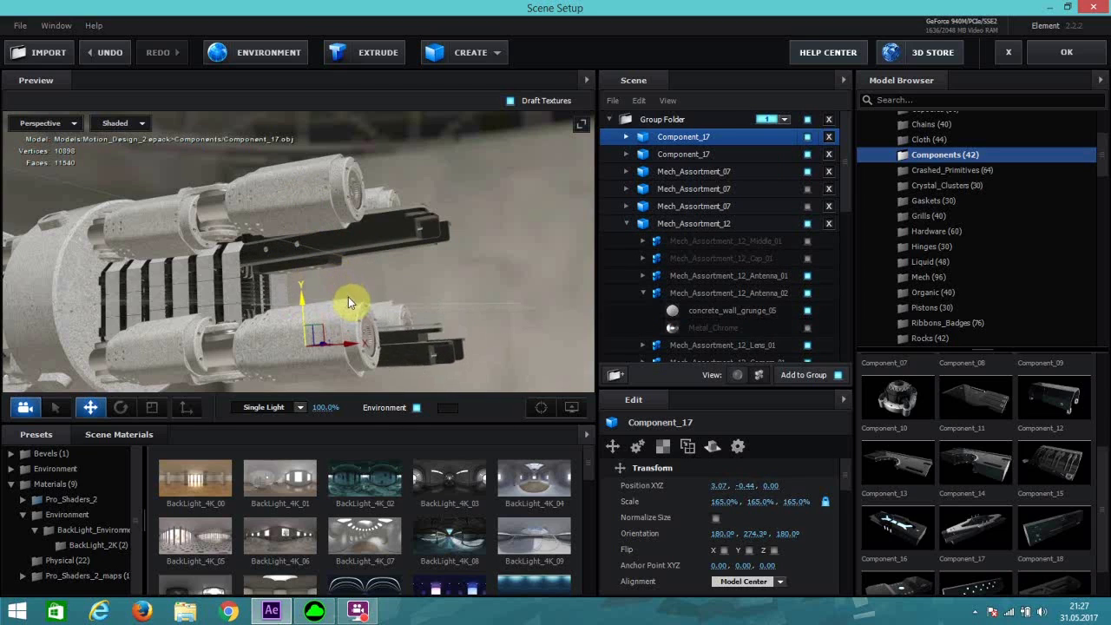
# Step: Apply the concrete wall scene material to both Component_17 models at the end of the arm
pyautogui.click(540, 407)
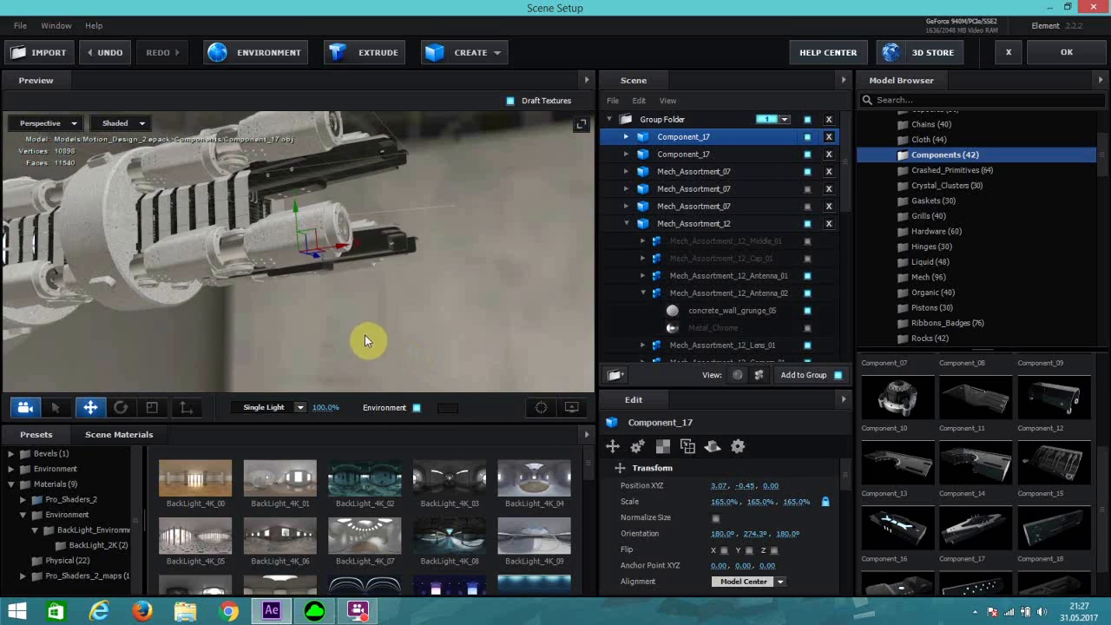
pyautogui.moveTo(331, 340)
pyautogui.mouseDown()
pyautogui.moveTo(305, 349)
pyautogui.moveTo(325, 344)
pyautogui.mouseUp()
pyautogui.moveTo(324, 341); pyautogui.dragTo(339, 374)
pyautogui.click(113, 441)
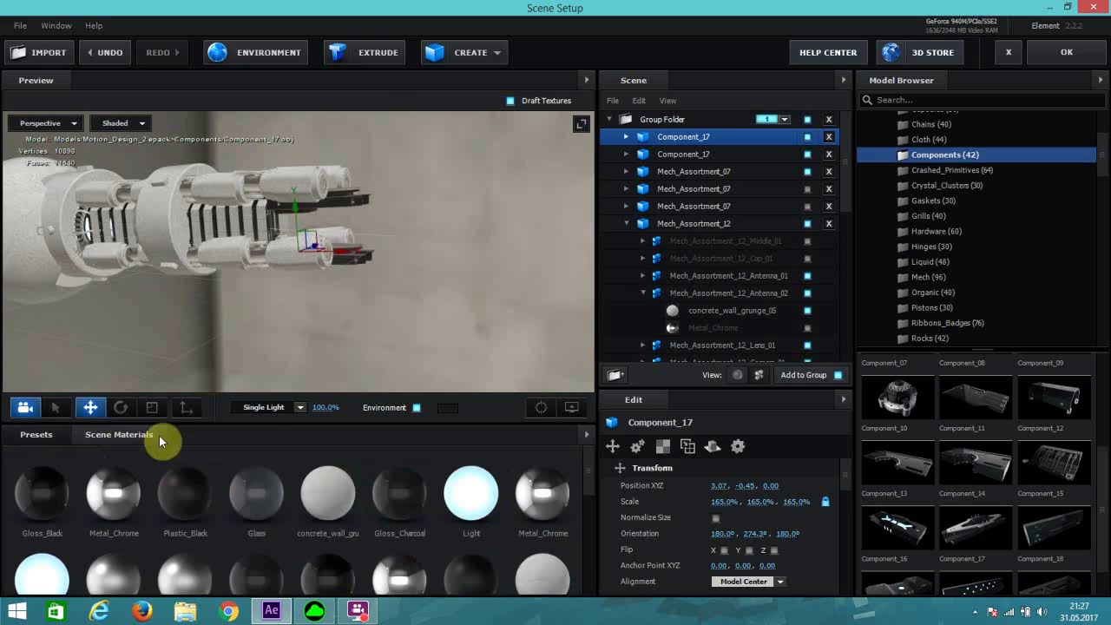
pyautogui.moveTo(544, 569); pyautogui.dragTo(312, 279)
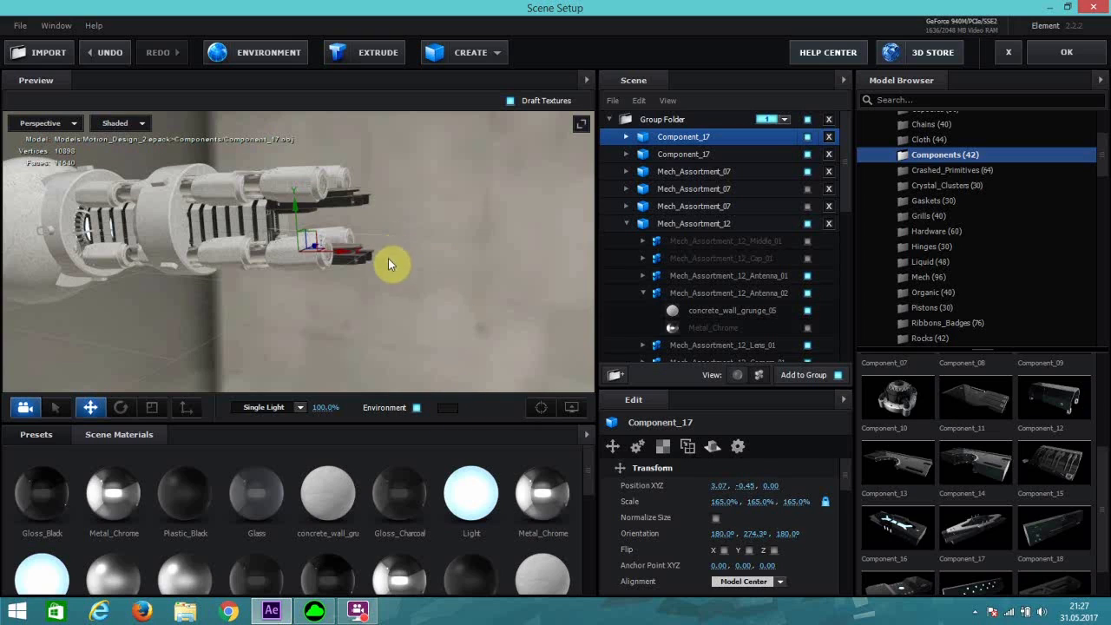
pyautogui.moveTo(417, 305); pyautogui.dragTo(542, 553)
# Step: Inspect the concrete-textured arm from several angles and frame the whole Group Folder
pyautogui.scroll(2, 335, 188)
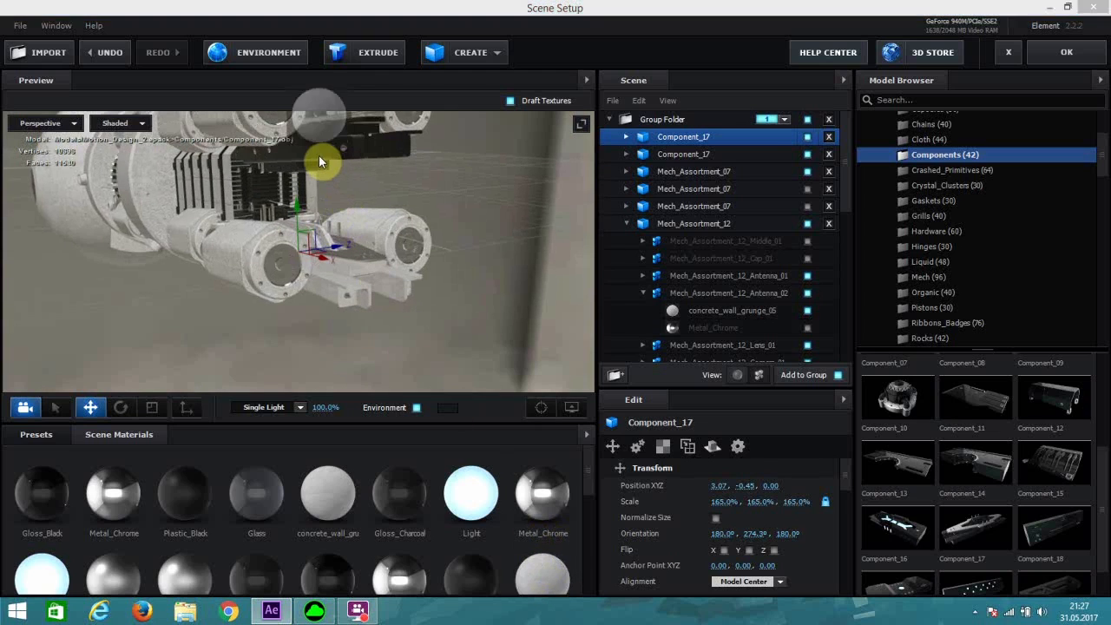
pyautogui.scroll(-5, 349, 196)
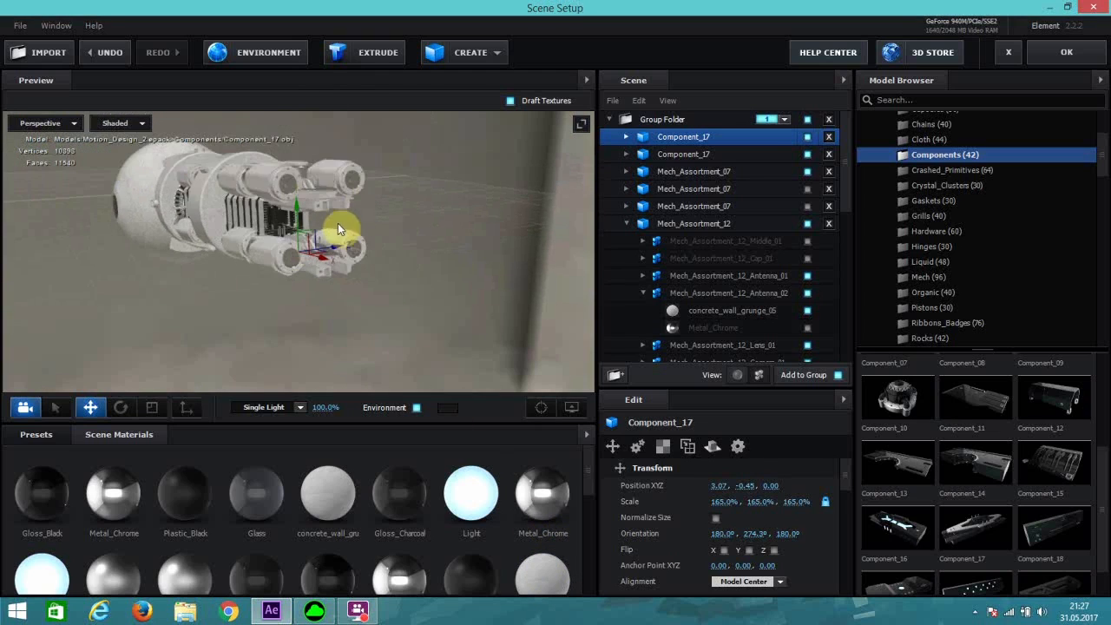
pyautogui.moveTo(337, 227); pyautogui.dragTo(304, 286)
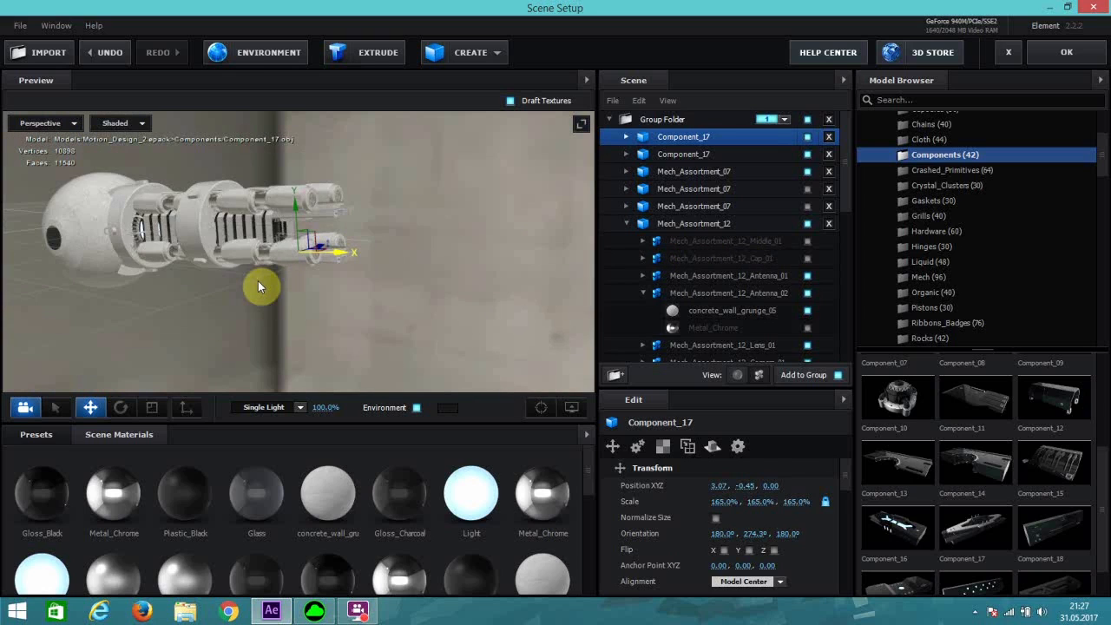
pyautogui.click(663, 120)
pyautogui.click(541, 407)
pyautogui.scroll(6, 337, 325)
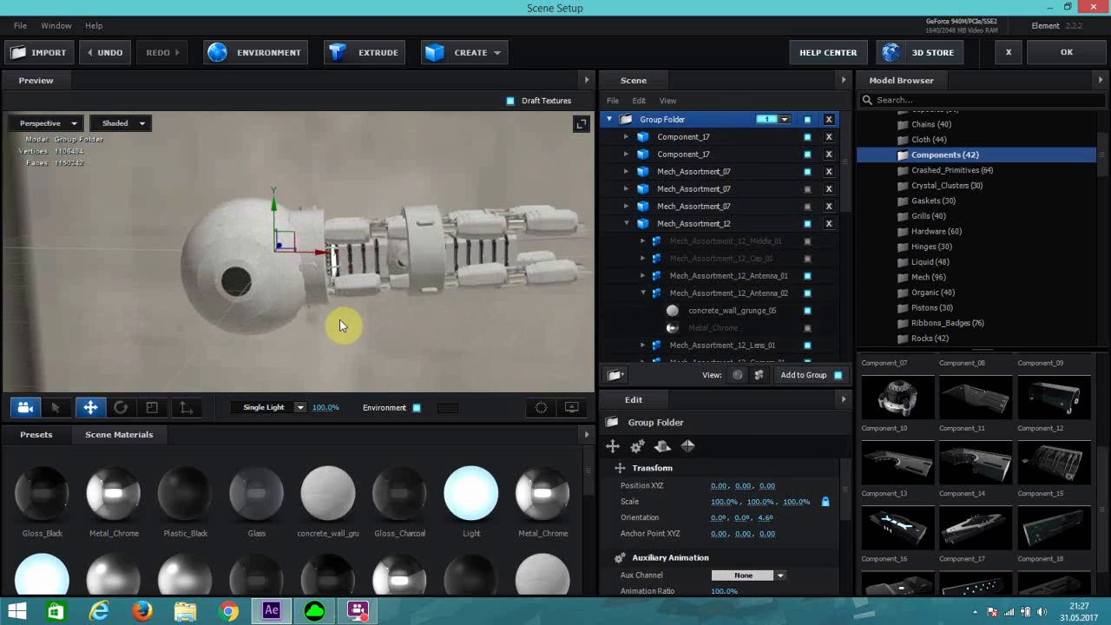
pyautogui.moveTo(476, 293); pyautogui.dragTo(444, 294, button='middle')
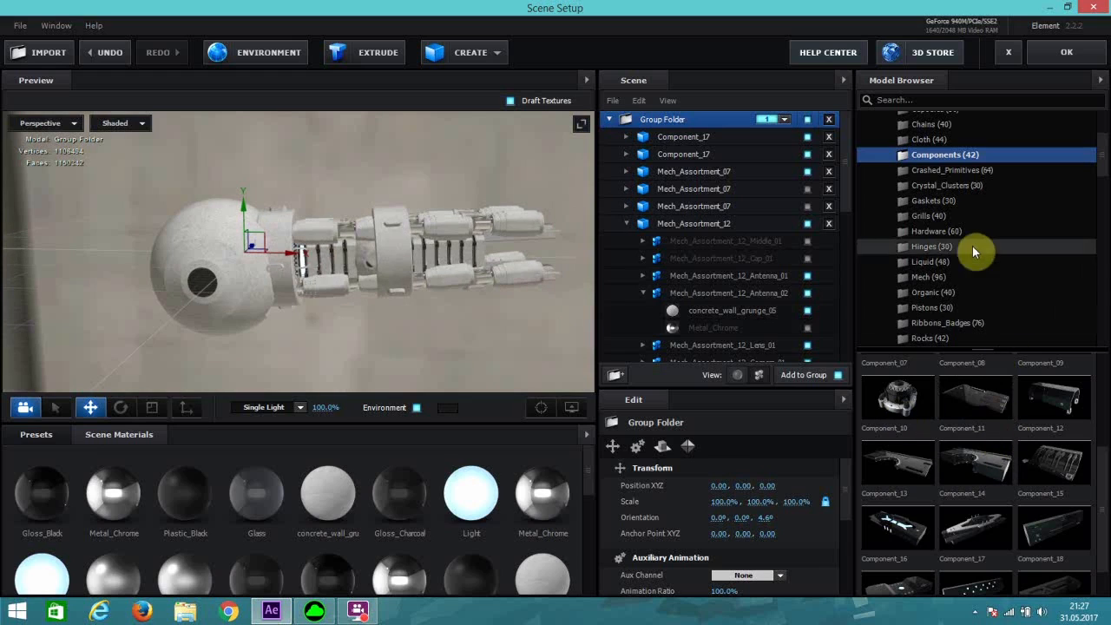
# Step: Look through the model library folders for another detail part for the arm
pyautogui.scroll(-1, 950, 246)
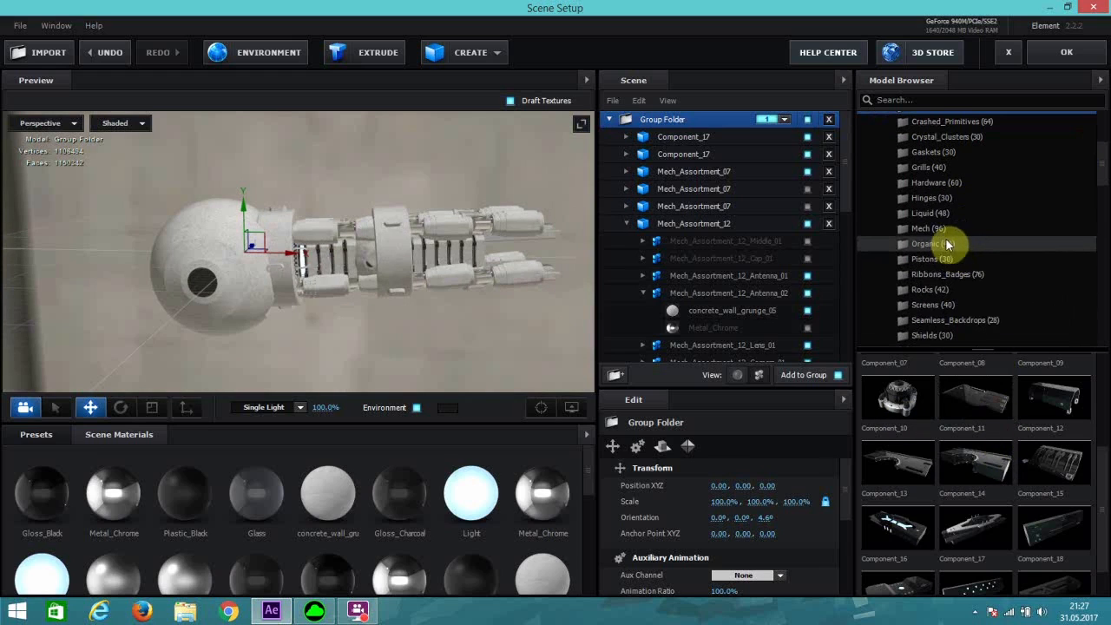
pyautogui.scroll(1, 946, 238)
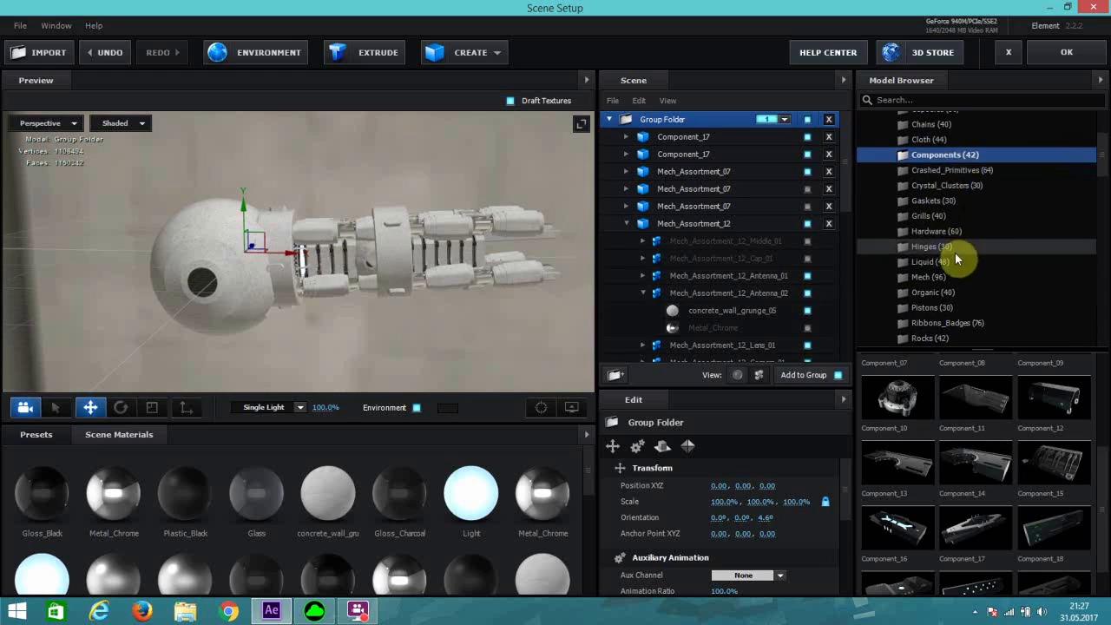
pyautogui.scroll(-2, 954, 254)
pyautogui.scroll(4, 954, 252)
pyautogui.scroll(-6, 958, 253)
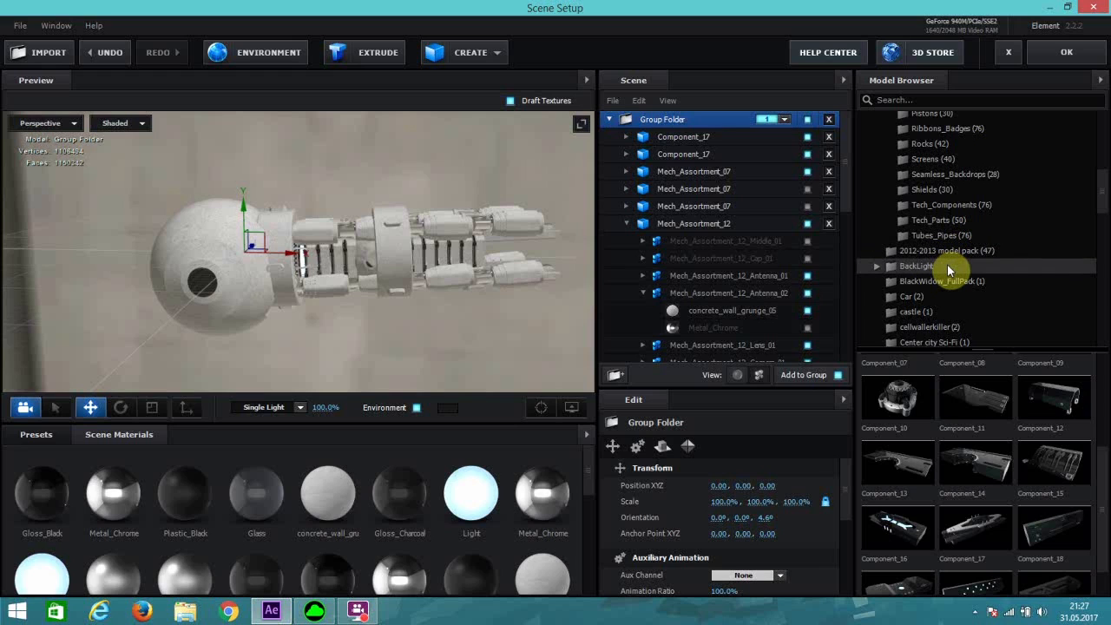
pyautogui.scroll(-2, 947, 264)
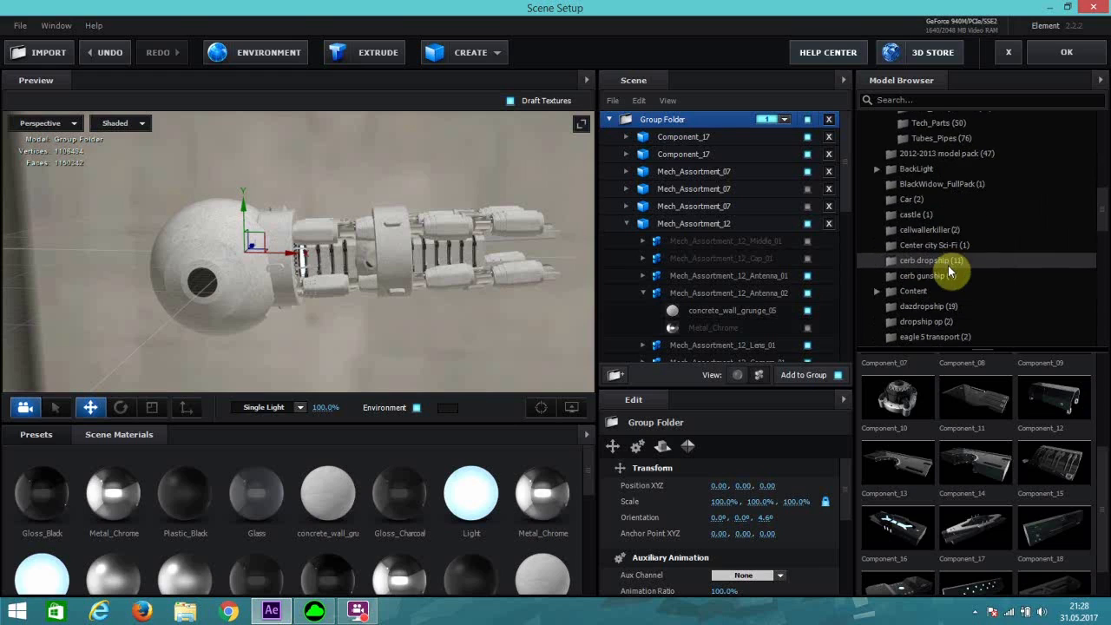
pyautogui.scroll(-3, 948, 266)
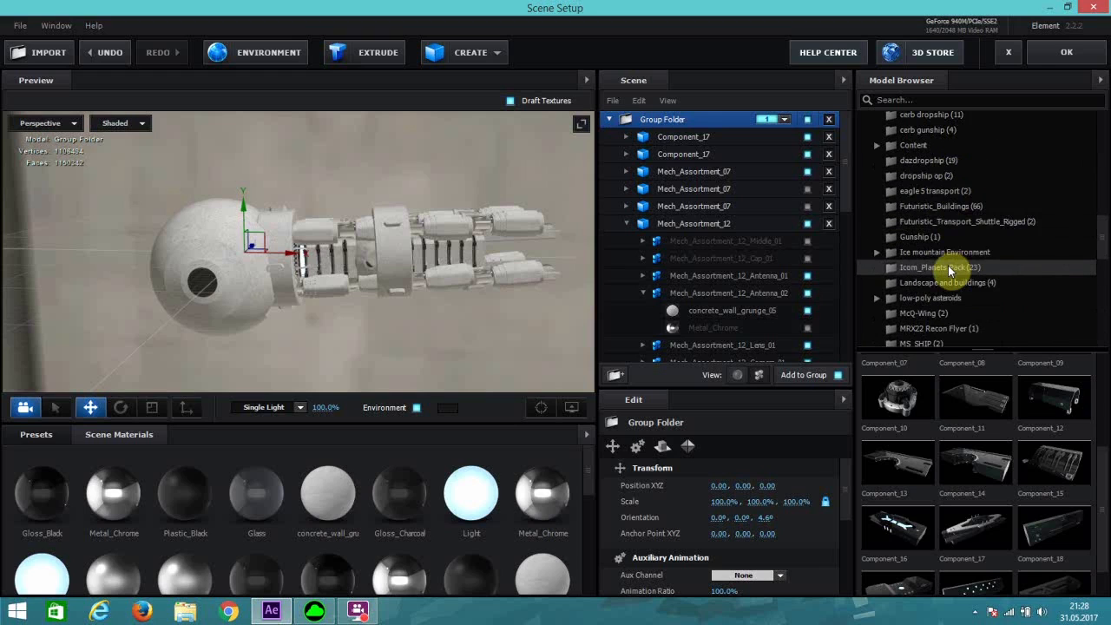
pyautogui.scroll(-1, 948, 266)
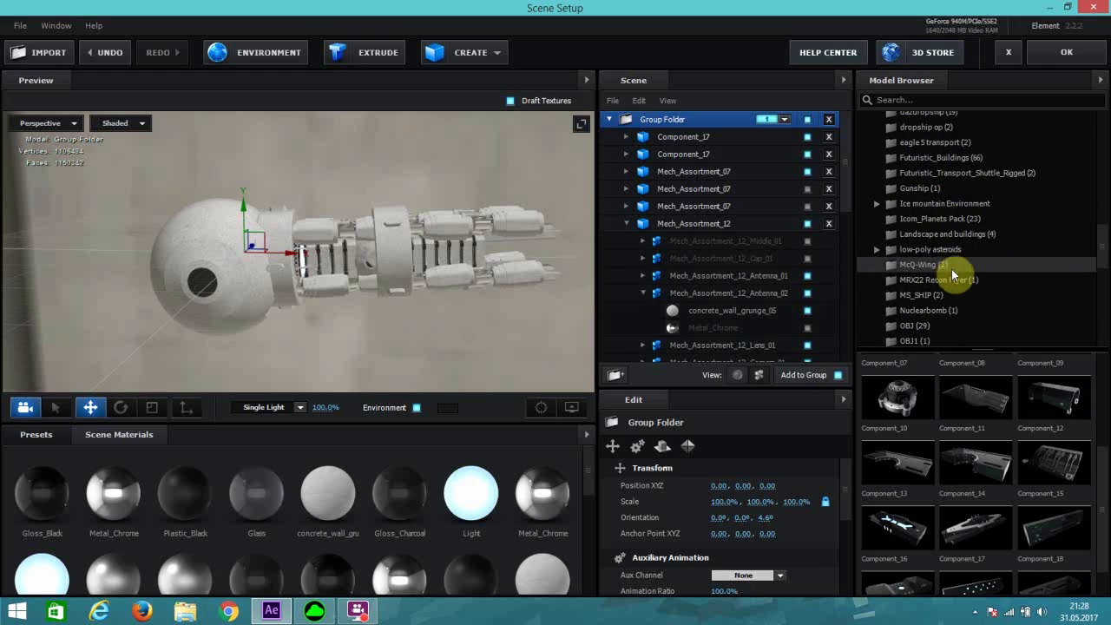
pyautogui.scroll(-3, 963, 305)
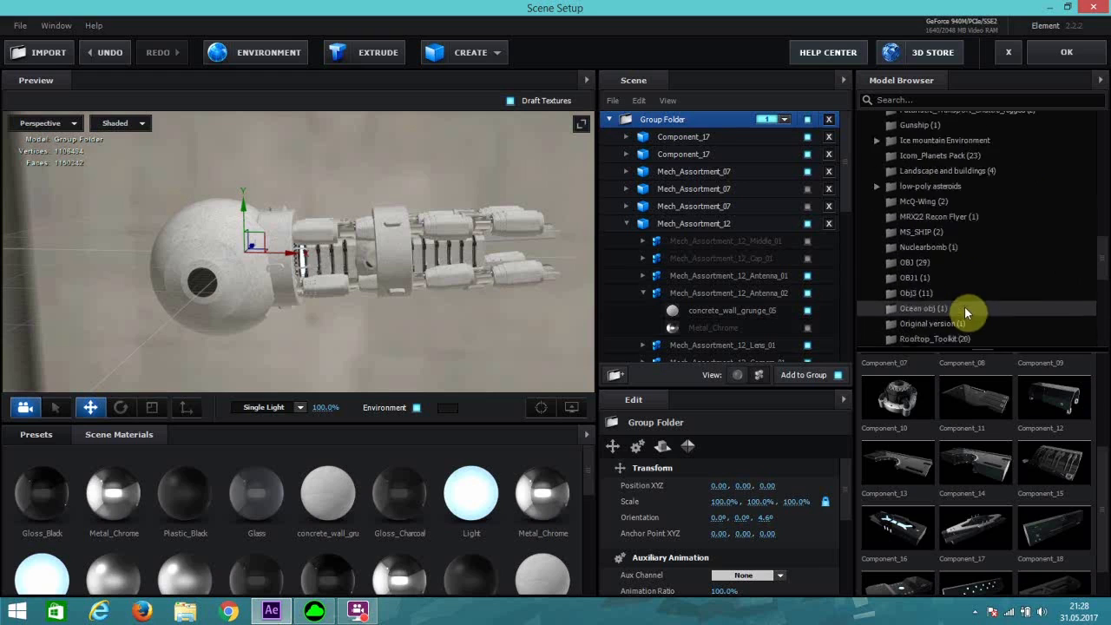
pyautogui.scroll(-1, 964, 307)
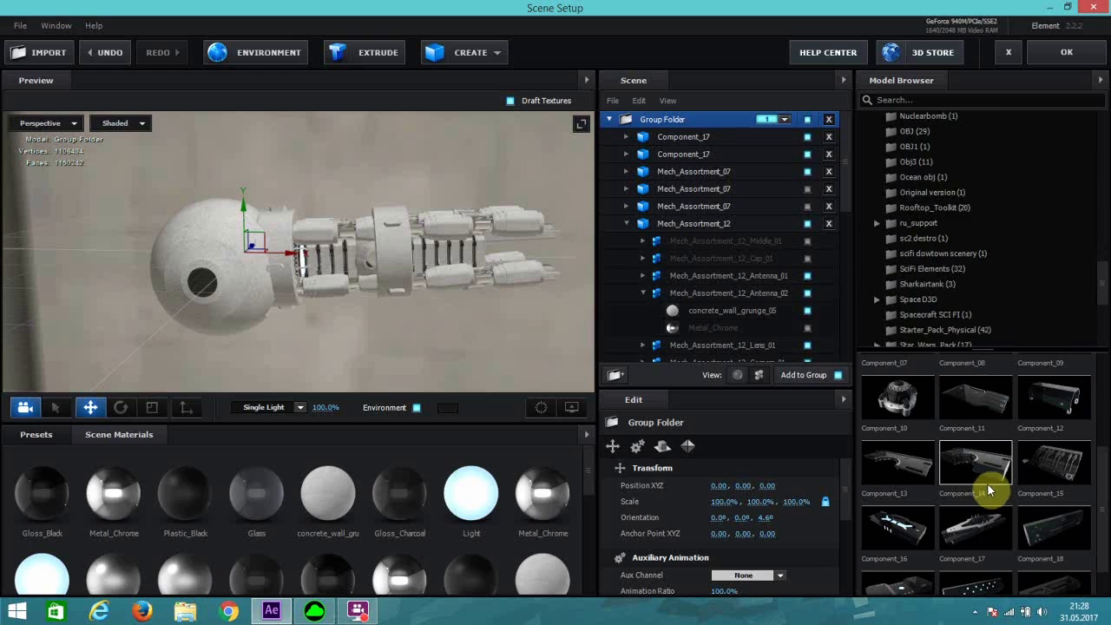
pyautogui.scroll(-2, 943, 247)
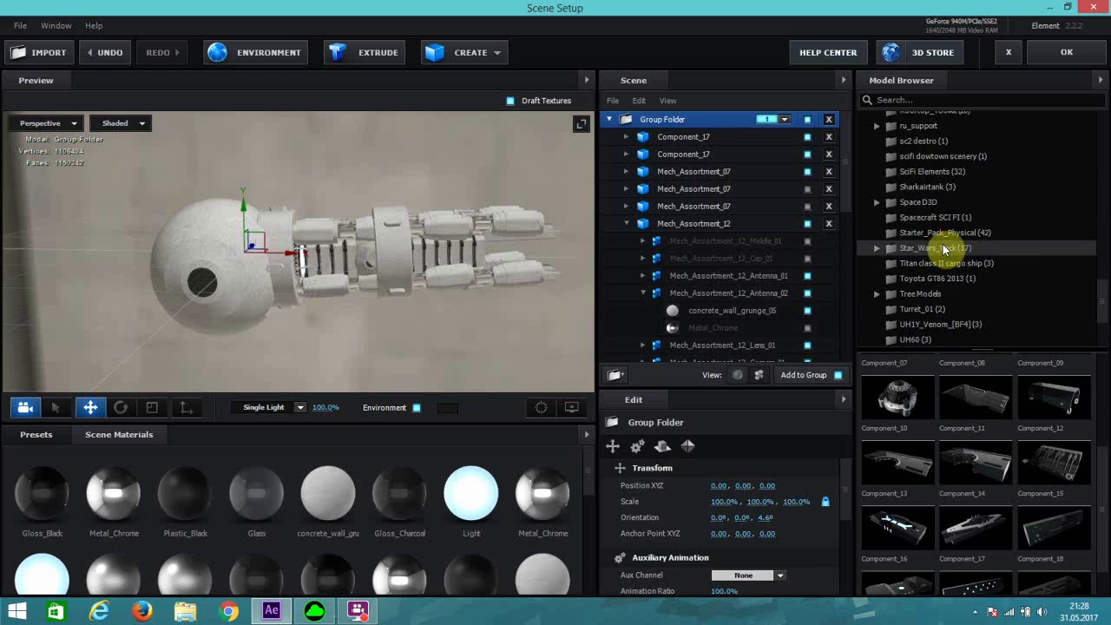
pyautogui.scroll(-1, 954, 306)
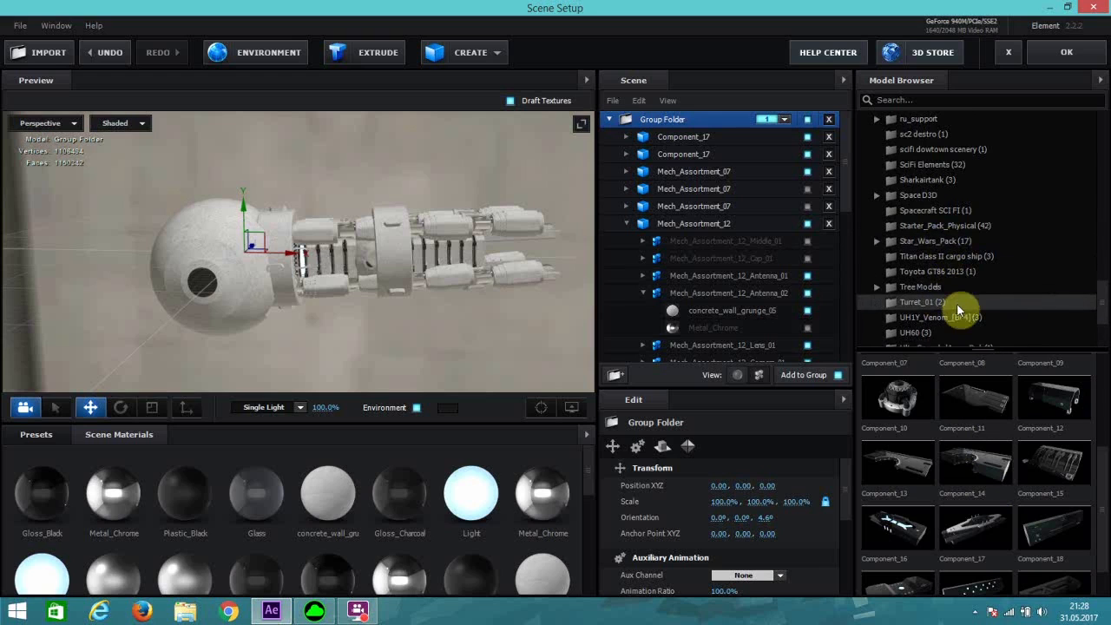
pyautogui.scroll(3, 957, 305)
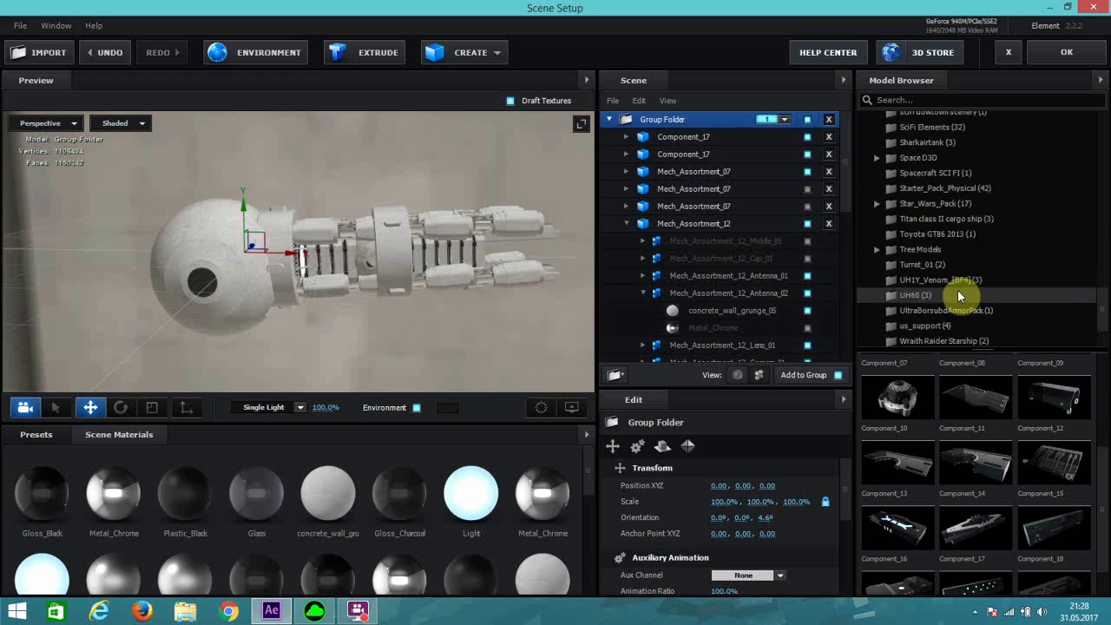
pyautogui.scroll(3, 957, 292)
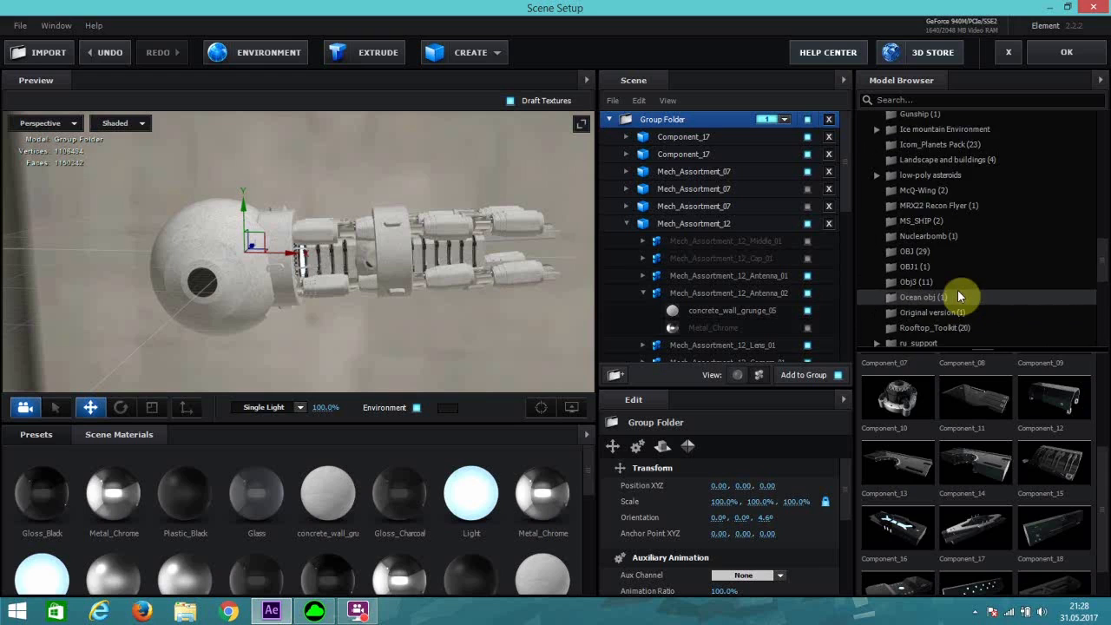
pyautogui.scroll(1, 957, 296)
pyautogui.scroll(2, 955, 286)
# Step: Add the Group turret bottom model from the cerb gunship folder to the scene and move it along X to 3.75
pyautogui.click(950, 203)
pyautogui.scroll(-6, 948, 203)
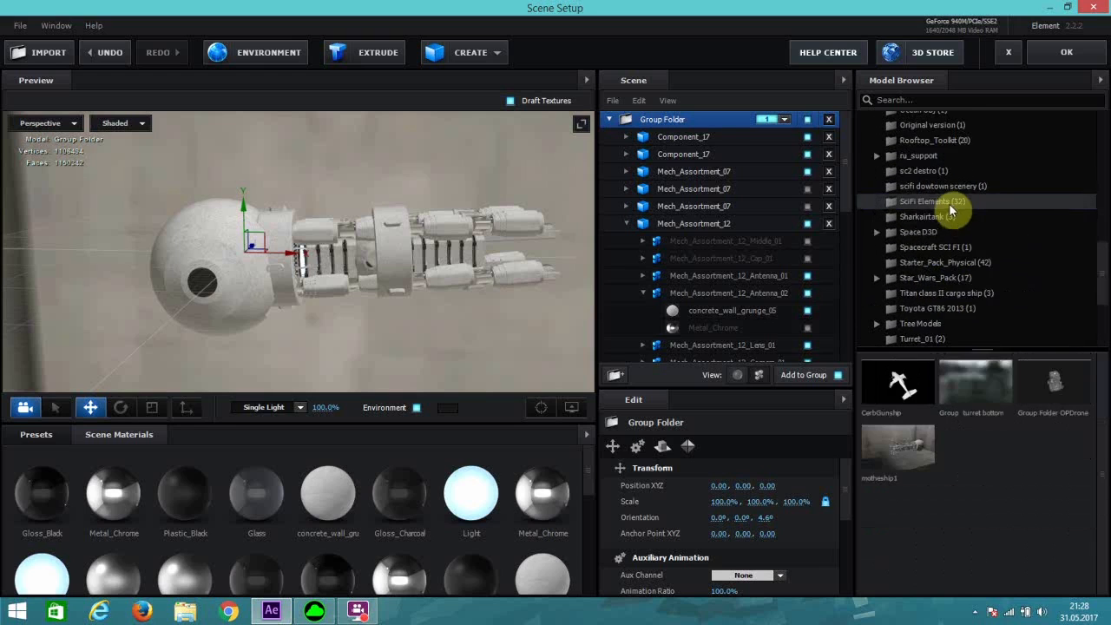
pyautogui.click(973, 412)
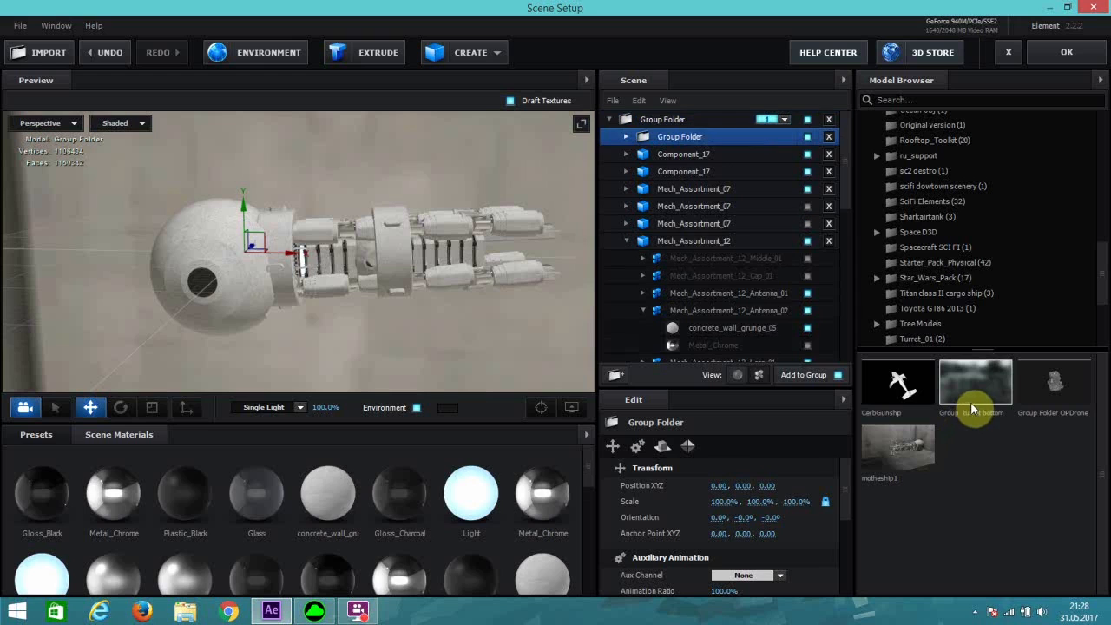
pyautogui.scroll(-1, 354, 308)
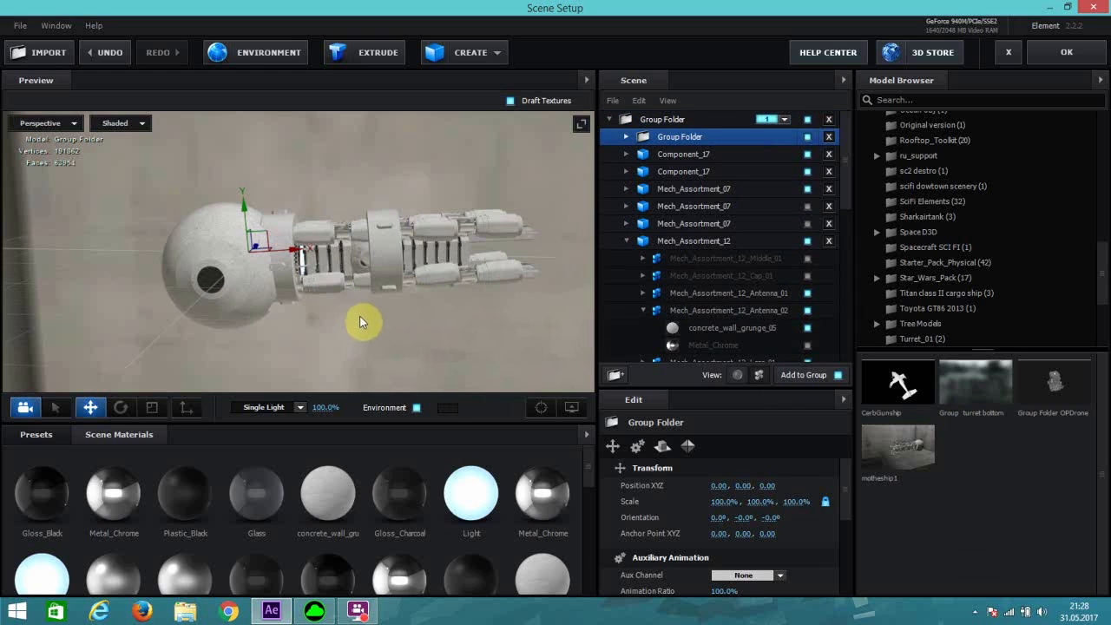
pyautogui.moveTo(341, 333)
pyautogui.mouseDown()
pyautogui.moveTo(342, 349)
pyautogui.moveTo(342, 316)
pyautogui.mouseUp()
pyautogui.moveTo(300, 253); pyautogui.dragTo(567, 352)
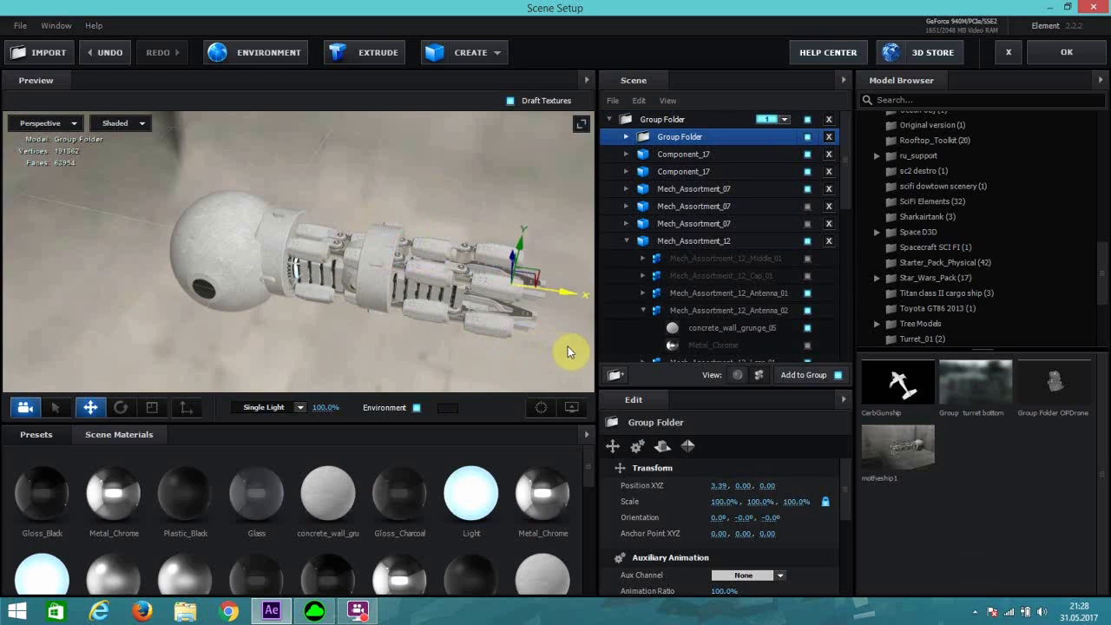
pyautogui.click(541, 407)
pyautogui.moveTo(339, 263); pyautogui.dragTo(491, 322)
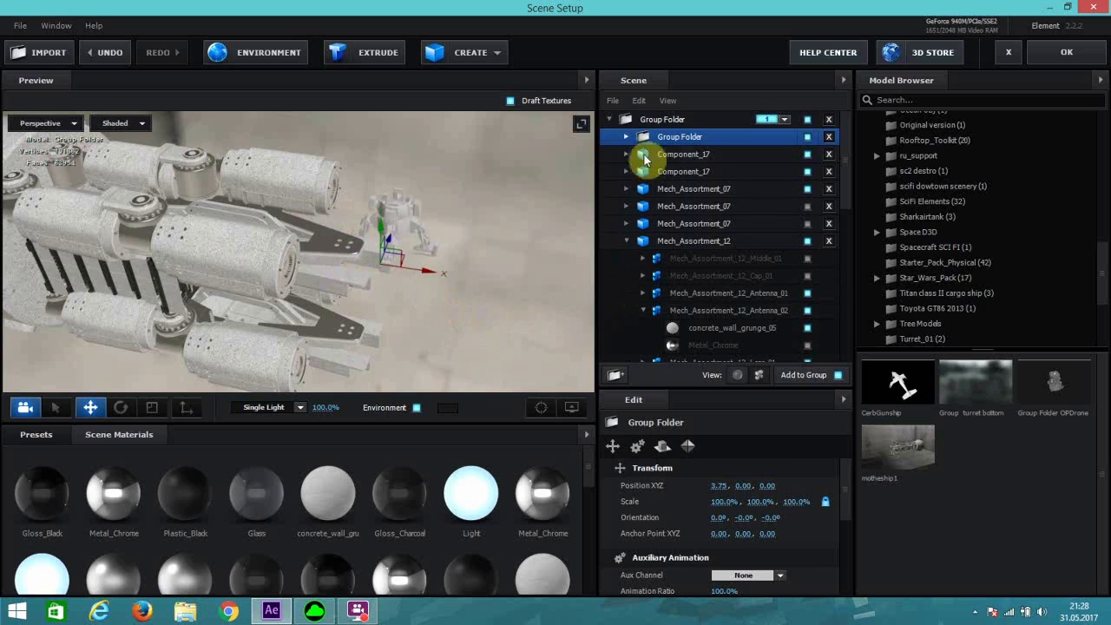
# Step: Inspect the turret part beside the end of the concrete arm from several angles and distances
pyautogui.click(541, 411)
pyautogui.scroll(3, 345, 342)
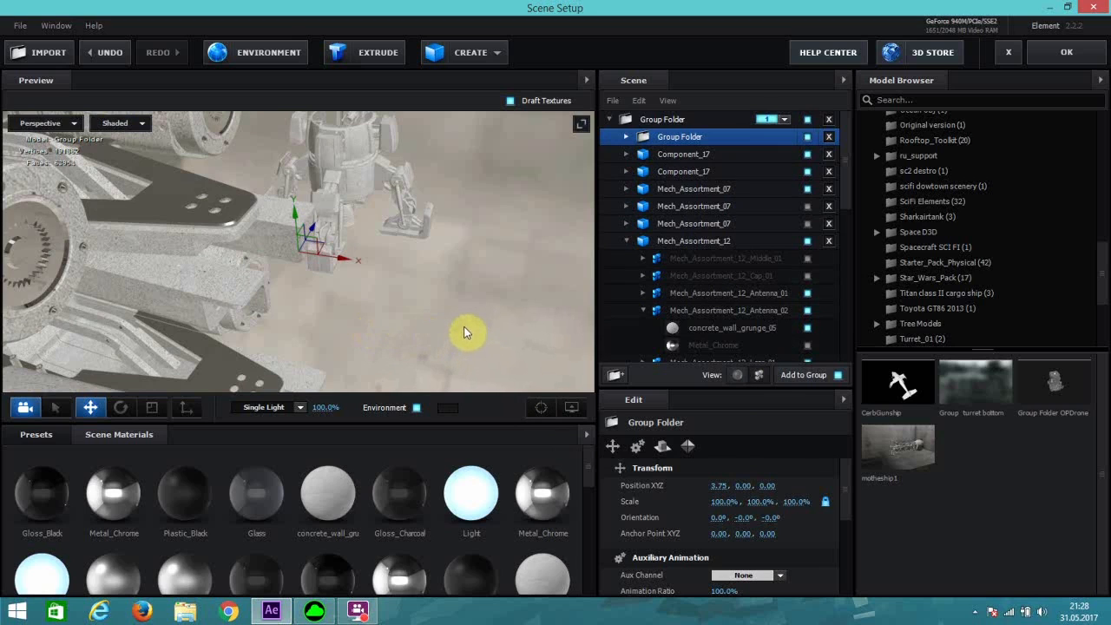
pyautogui.moveTo(464, 332); pyautogui.dragTo(467, 330)
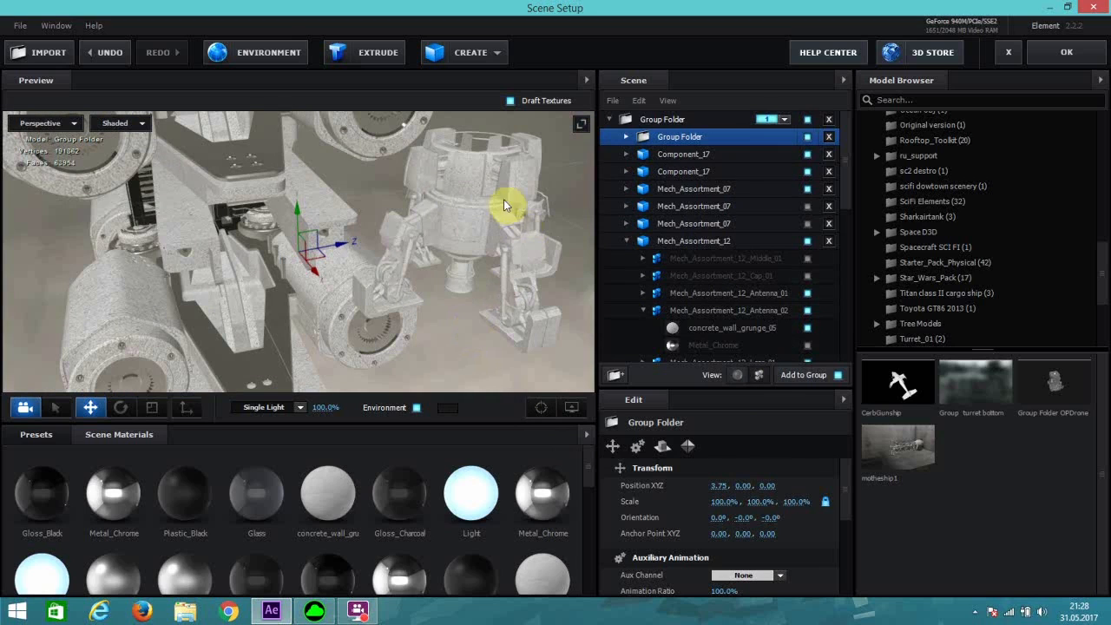
pyautogui.moveTo(461, 275); pyautogui.dragTo(479, 247)
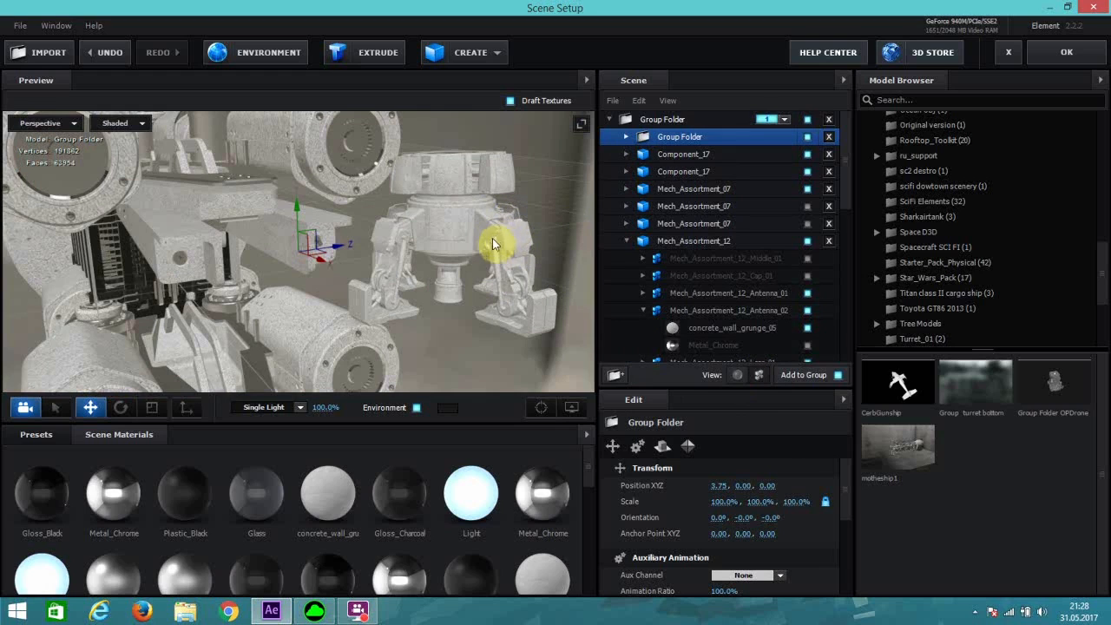
pyautogui.moveTo(472, 220); pyautogui.dragTo(496, 249)
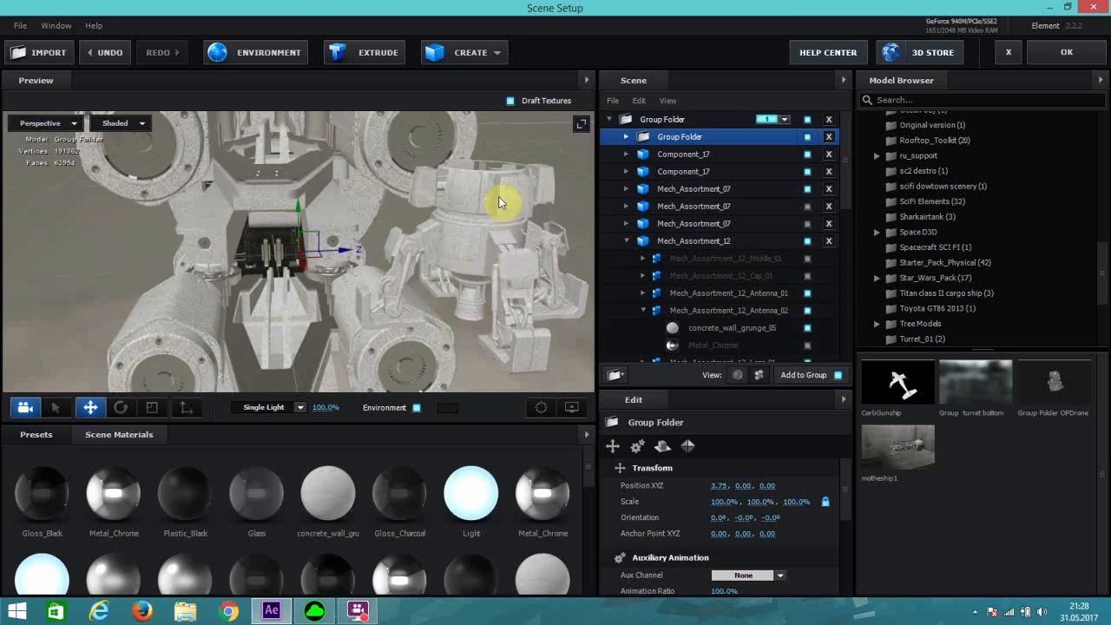
pyautogui.moveTo(503, 198); pyautogui.dragTo(484, 243)
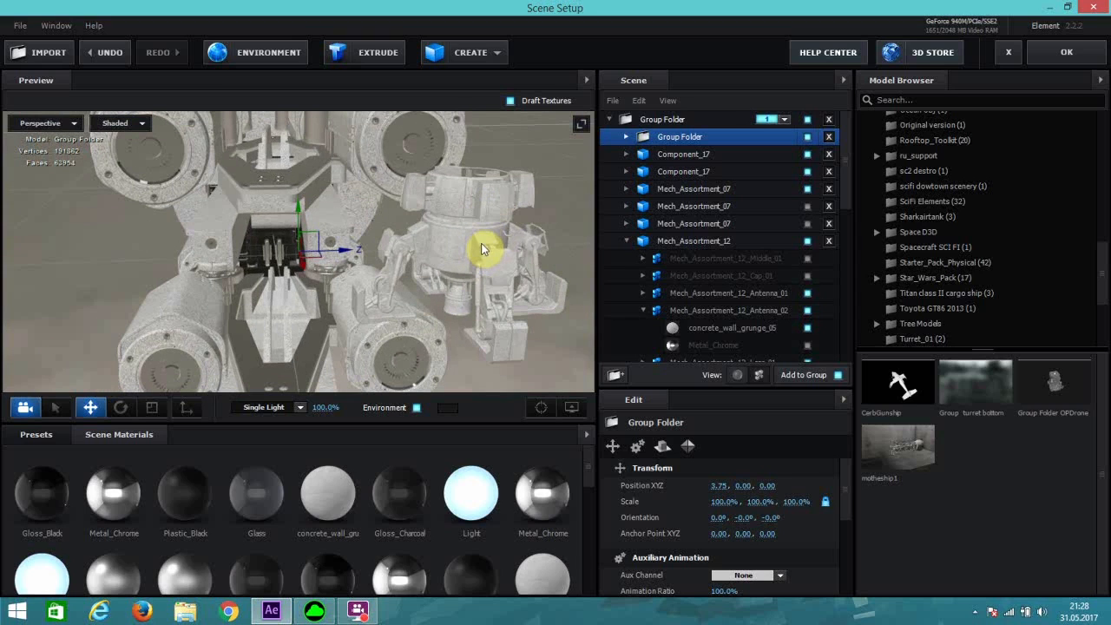
pyautogui.scroll(-1, 482, 246)
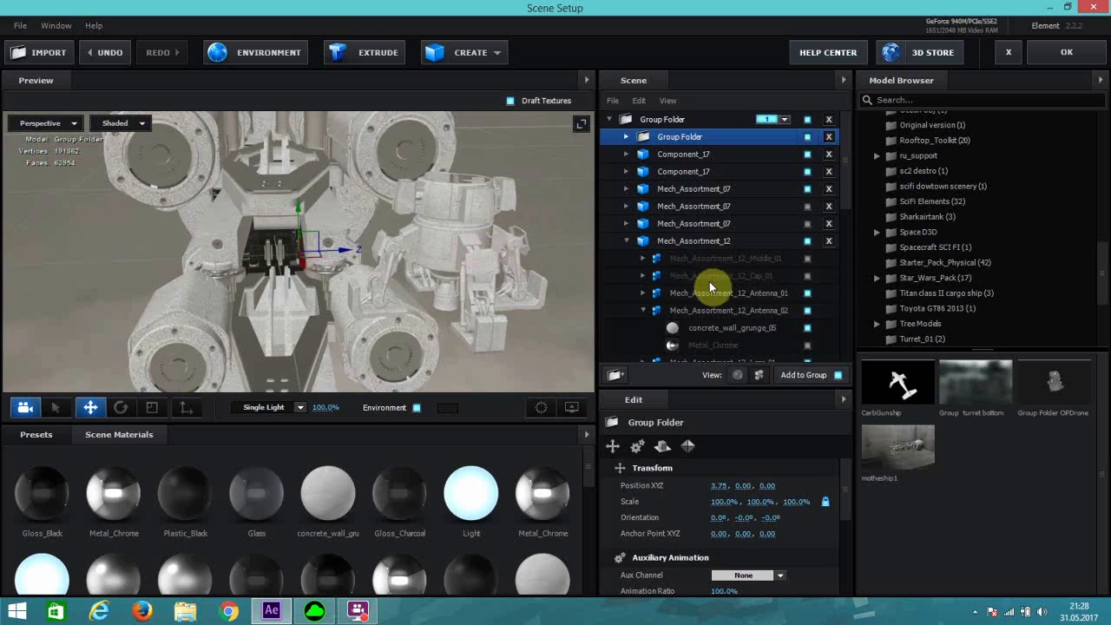
pyautogui.click(807, 276)
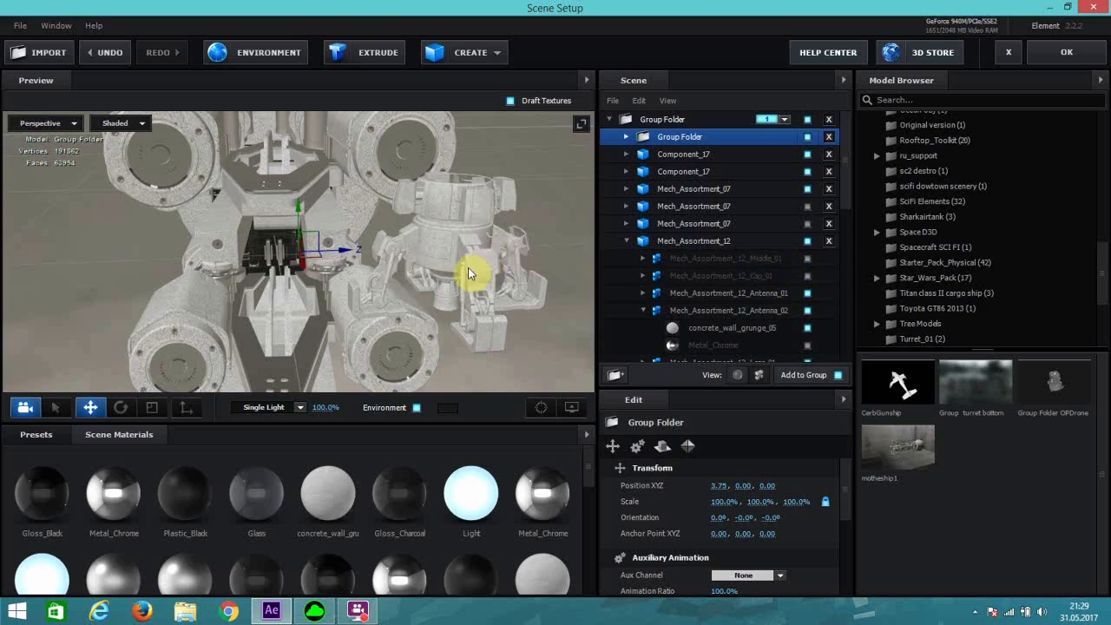
pyautogui.scroll(-3, 468, 267)
pyautogui.moveTo(353, 306); pyautogui.dragTo(400, 234)
pyautogui.scroll(2, 401, 295)
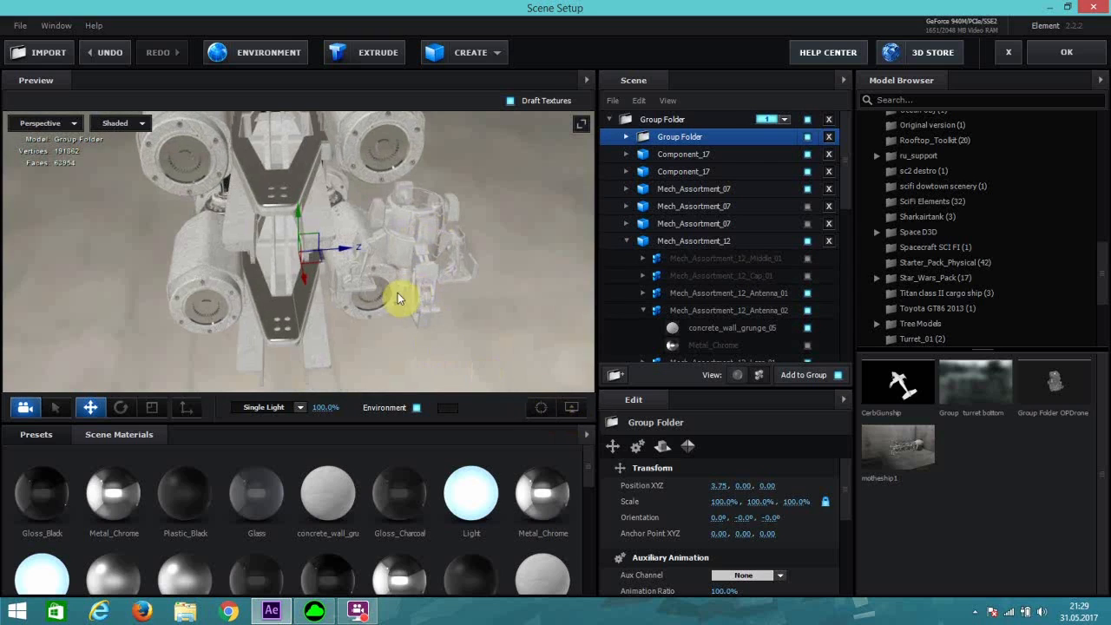
pyautogui.click(541, 408)
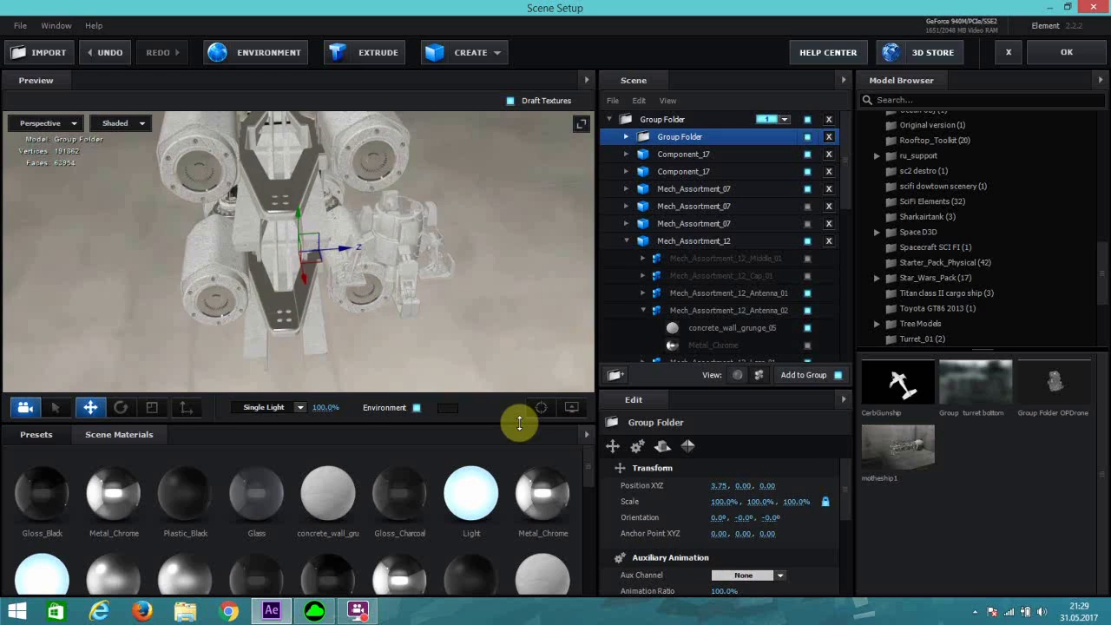
pyautogui.scroll(2, 387, 235)
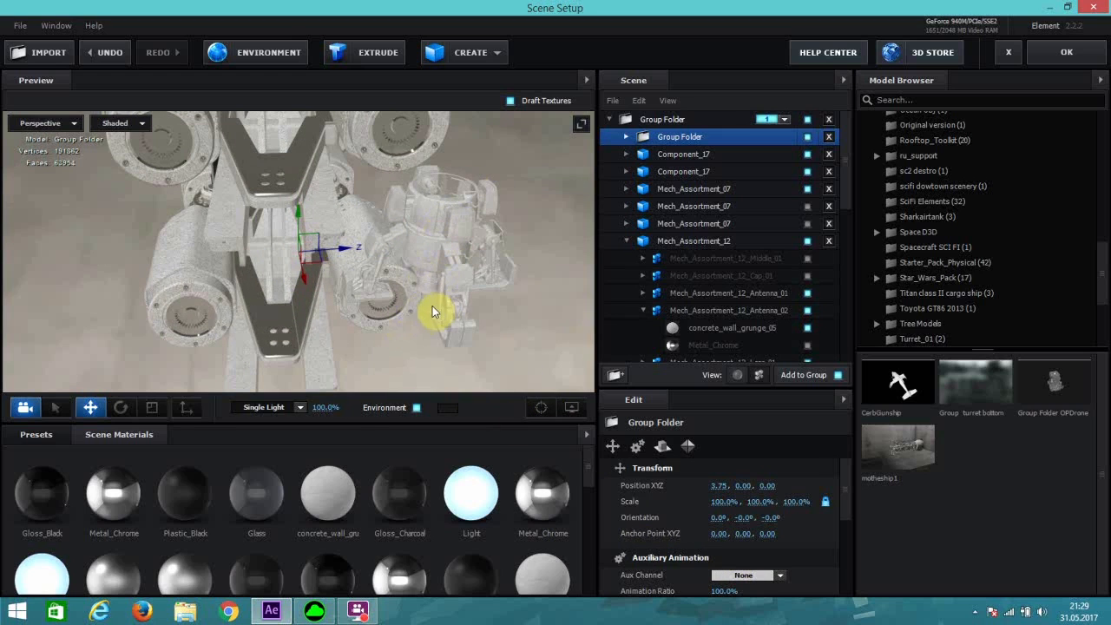
pyautogui.scroll(3, 426, 308)
pyautogui.scroll(2, 471, 377)
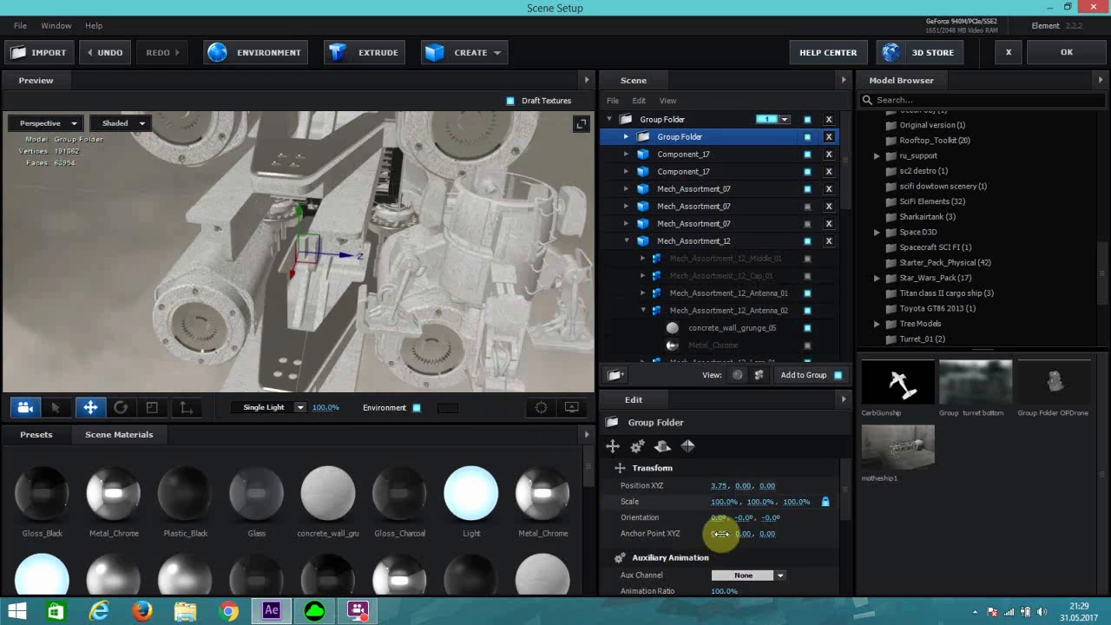
# Step: Set the turret group's anchor point Z to 0.29 and rotate it about Z to 88.2° so it aligns with the arm
pyautogui.moveTo(726, 534); pyautogui.dragTo(797, 537)
pyautogui.hotkey('ctrl', 'z')
pyautogui.moveTo(390, 315); pyautogui.dragTo(192, 380)
pyautogui.click(120, 407)
pyautogui.moveTo(340, 245); pyautogui.dragTo(256, 168)
# Step: Scale the turret group to 437% and position it over the arm's end at 3.36, 0.18, -0.39
pyautogui.moveTo(722, 502); pyautogui.dragTo(1014, 443)
pyautogui.moveTo(373, 295); pyautogui.dragTo(97, 417)
pyautogui.press('w')
pyautogui.moveTo(342, 255); pyautogui.dragTo(271, 294)
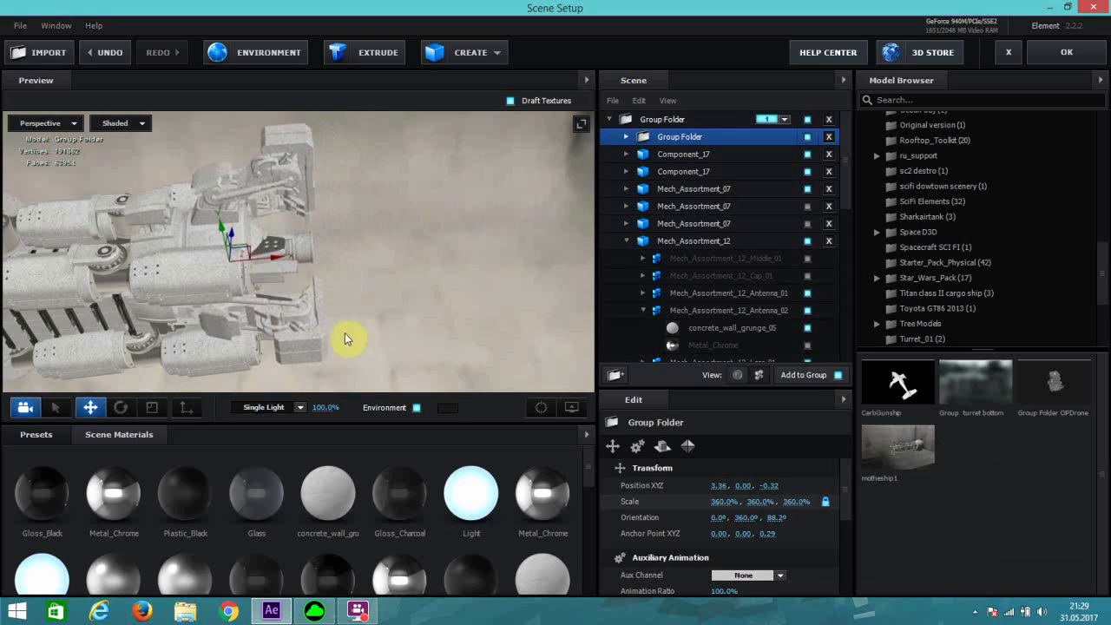
pyautogui.moveTo(348, 338); pyautogui.dragTo(292, 319)
pyautogui.moveTo(721, 501); pyautogui.dragTo(744, 454)
pyautogui.moveTo(352, 332); pyautogui.dragTo(329, 227)
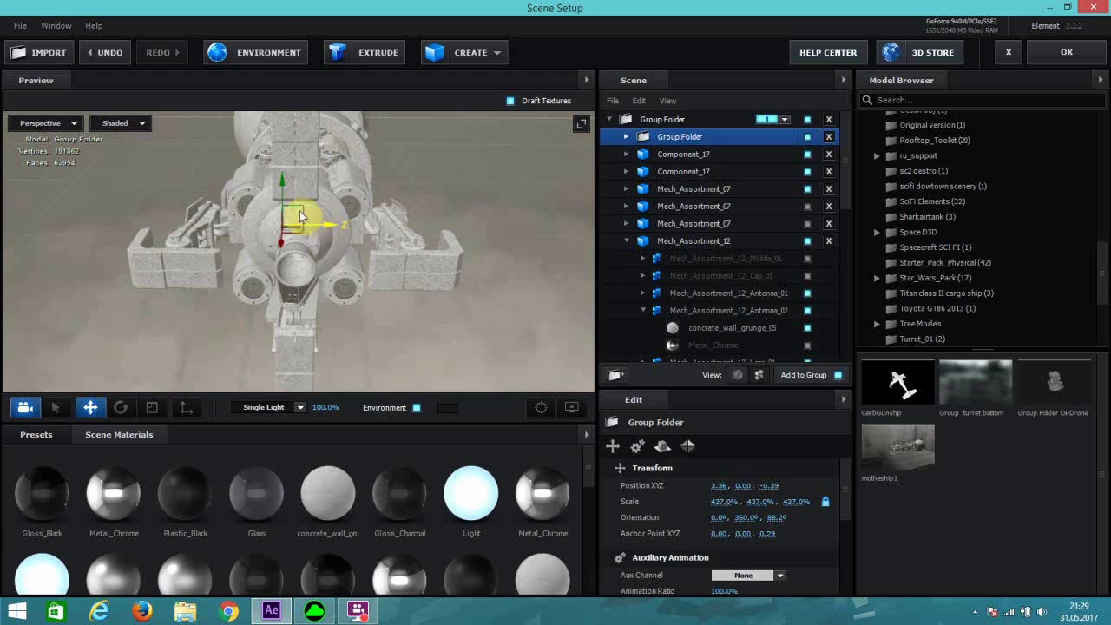
pyautogui.moveTo(282, 188); pyautogui.dragTo(283, 159)
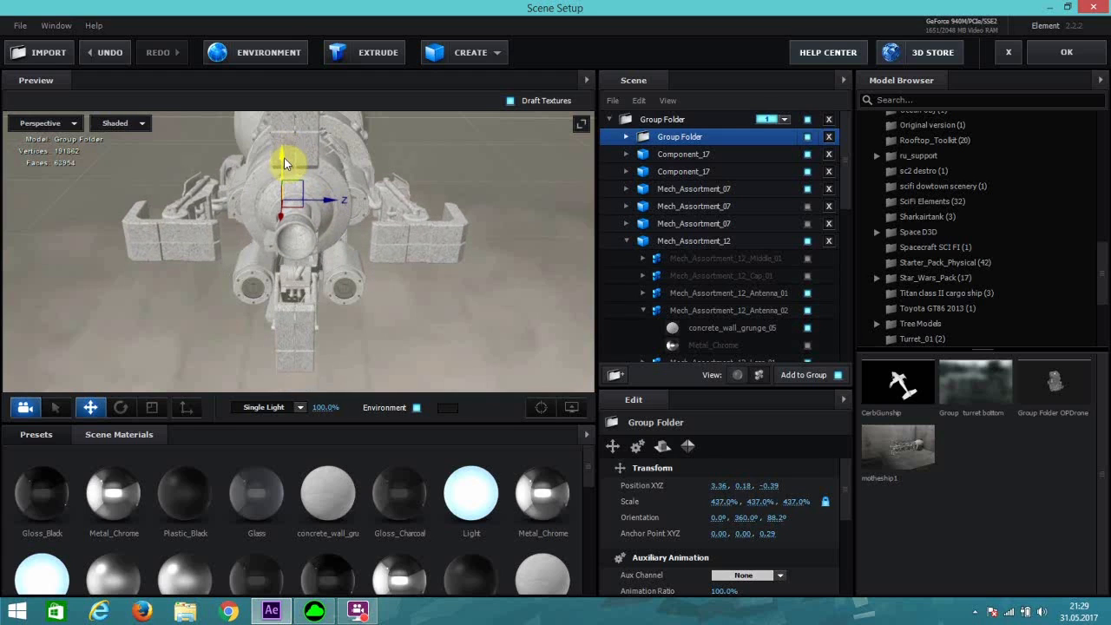
# Step: Move the turret group to 2.95, 0.08, -0.39 and rotate it about Y to 3.5°
pyautogui.moveTo(387, 224); pyautogui.dragTo(224, 315)
pyautogui.moveTo(322, 305); pyautogui.dragTo(289, 331)
pyautogui.scroll(5, 289, 328)
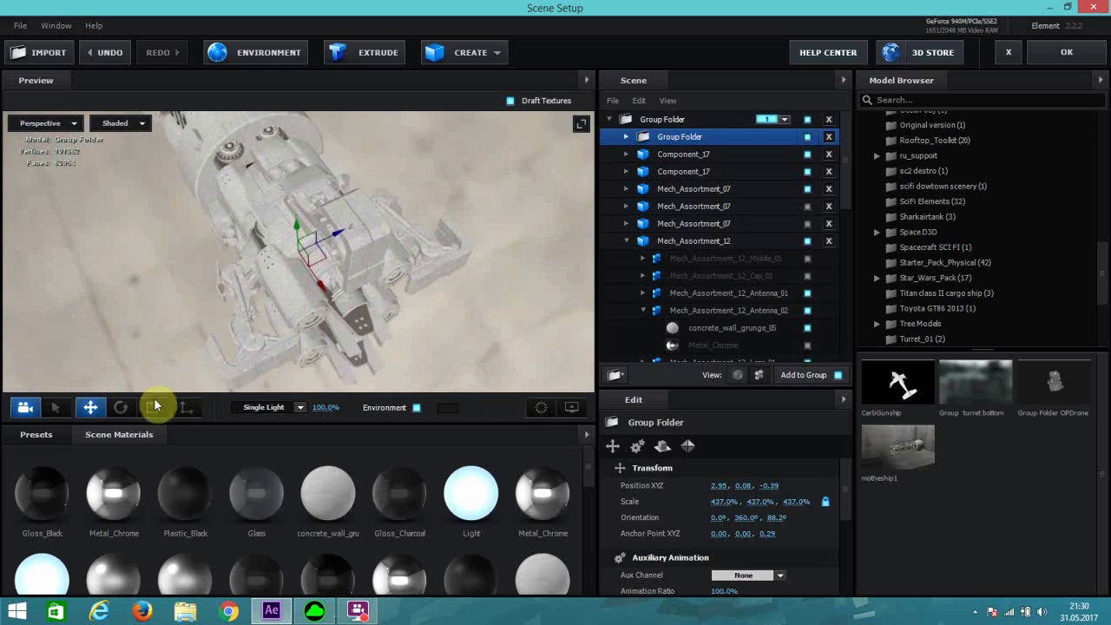
pyautogui.moveTo(225, 349); pyautogui.dragTo(221, 340)
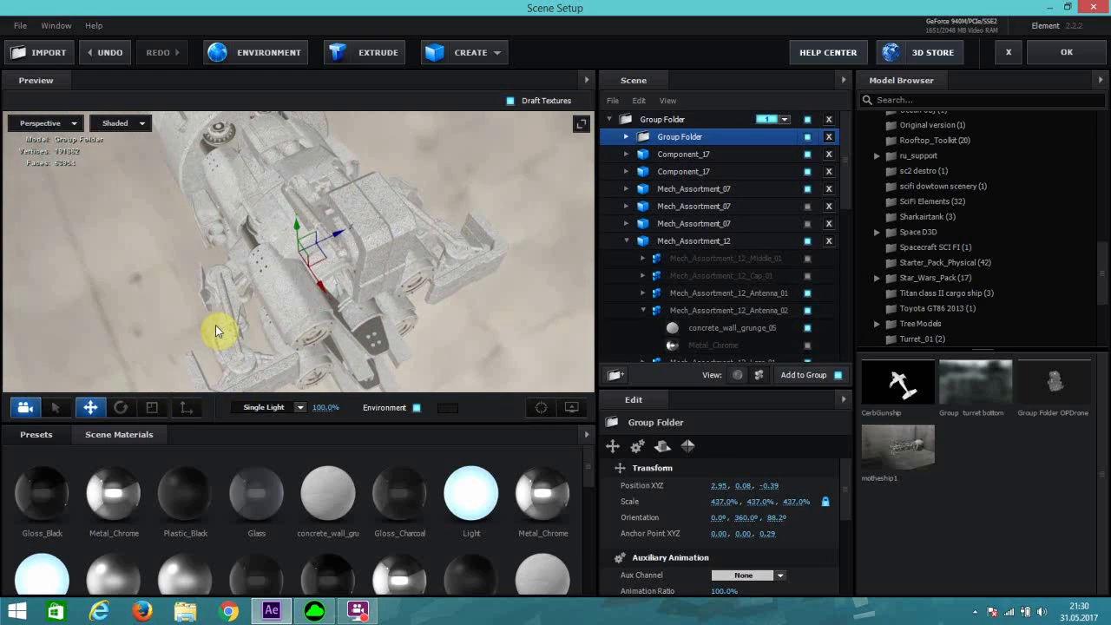
pyautogui.press('e')
pyautogui.moveTo(331, 274); pyautogui.dragTo(381, 269)
pyautogui.scroll(-5, 392, 315)
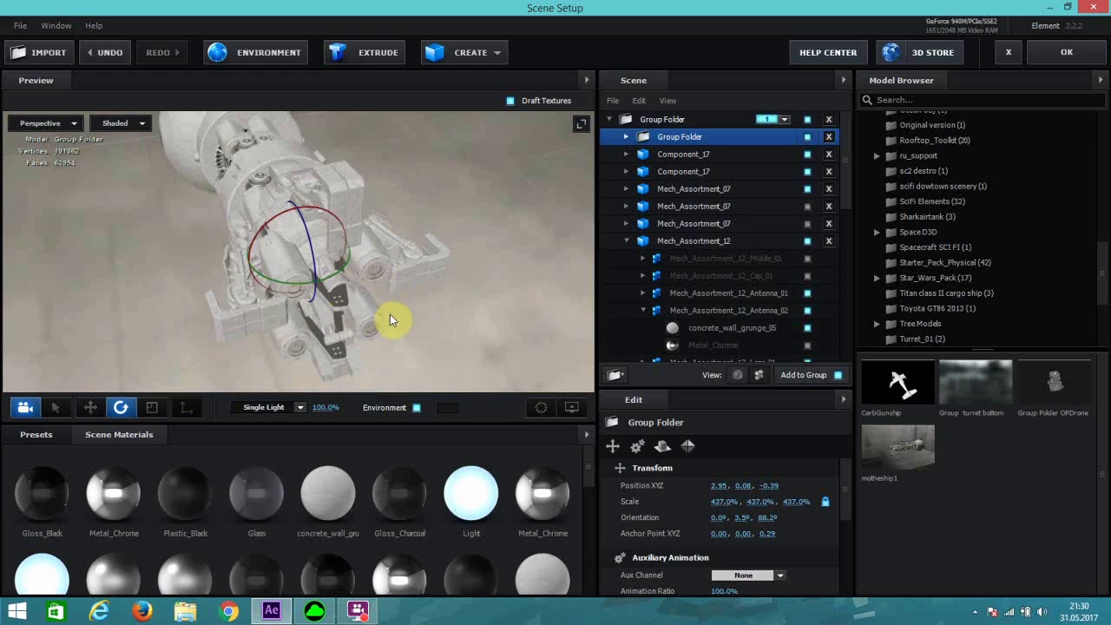
pyautogui.moveTo(391, 317); pyautogui.dragTo(415, 313)
# Step: Enlarge the turret group to 461.5% and reposition it around the arm's end at 3.11, 0.03, -0.46
pyautogui.scroll(3, 291, 344)
pyautogui.click(91, 406)
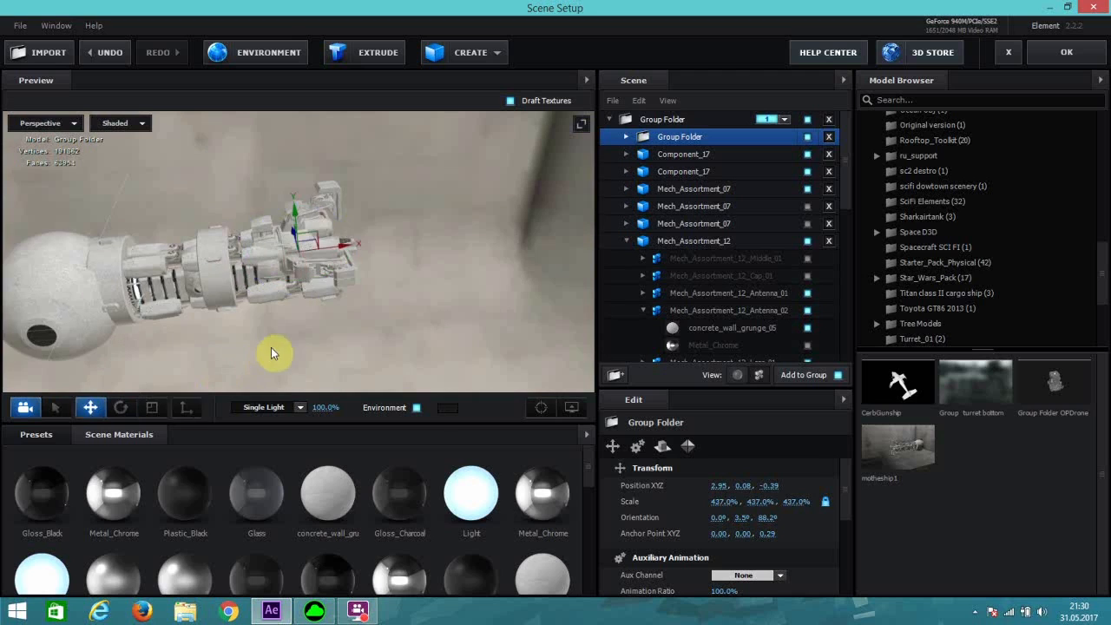
pyautogui.scroll(5, 330, 280)
pyautogui.moveTo(338, 251); pyautogui.dragTo(269, 265)
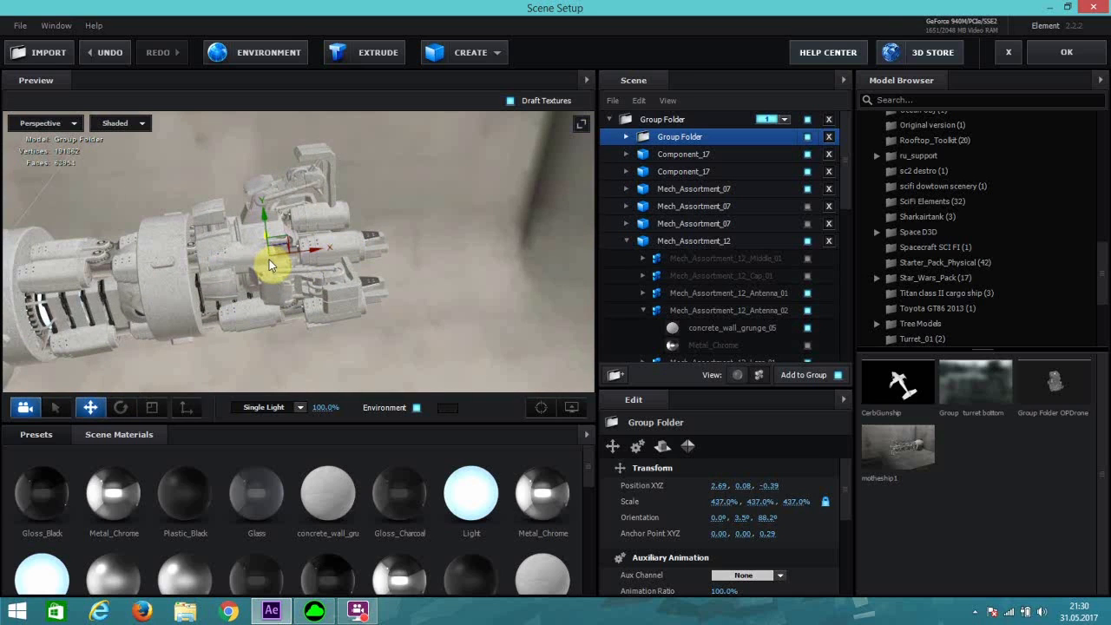
pyautogui.moveTo(273, 267); pyautogui.dragTo(269, 239)
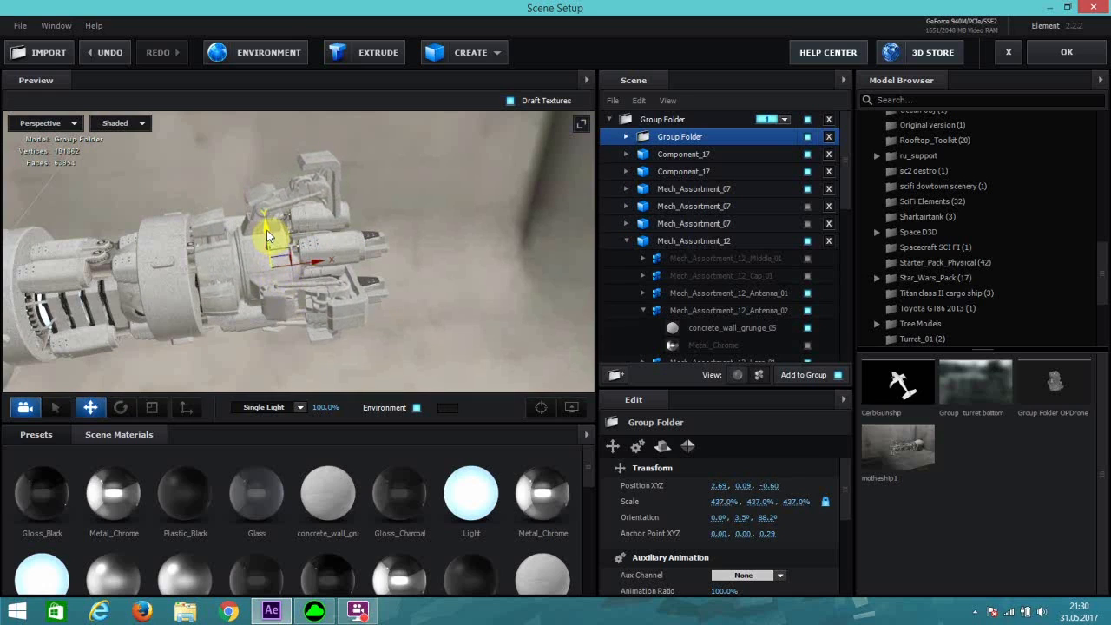
pyautogui.scroll(-3, 222, 311)
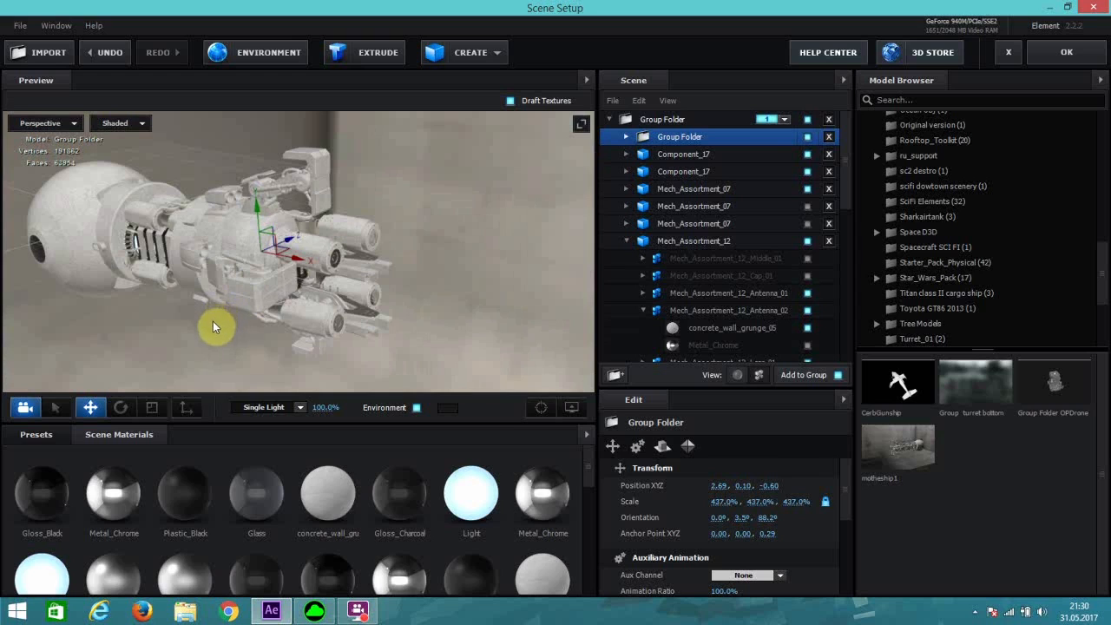
pyautogui.moveTo(178, 327); pyautogui.dragTo(330, 239)
pyautogui.moveTo(718, 499); pyautogui.dragTo(743, 498)
pyautogui.moveTo(335, 249); pyautogui.dragTo(334, 286)
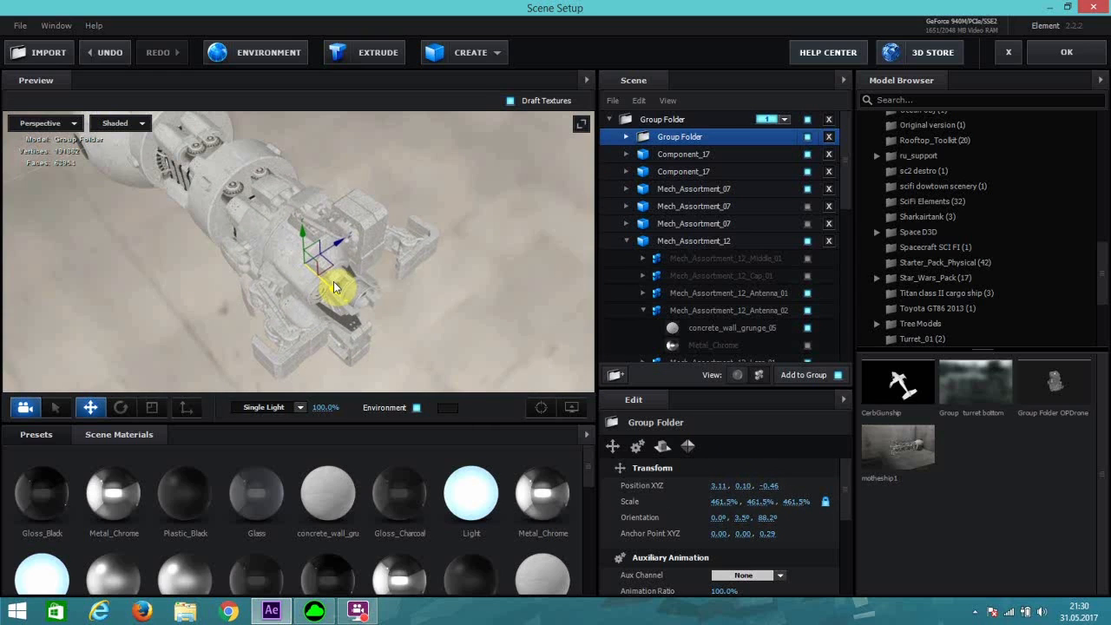
pyautogui.moveTo(375, 330); pyautogui.dragTo(390, 298)
pyautogui.moveTo(391, 297); pyautogui.dragTo(472, 280)
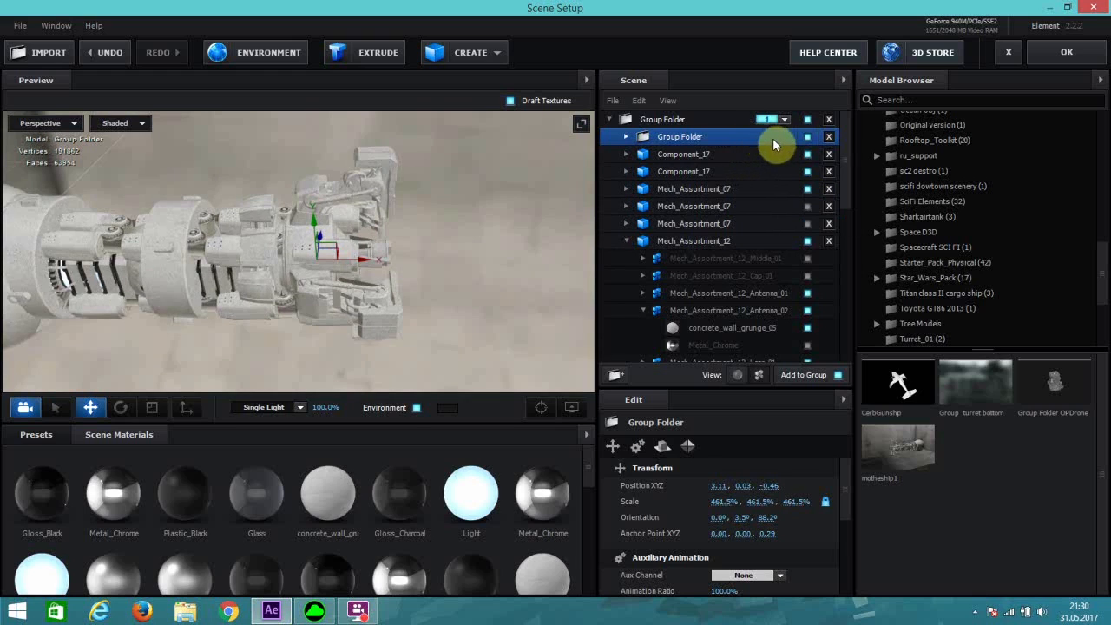
# Step: Compare the arm with and without the turret group, leaving the group hidden
pyautogui.click(806, 138)
pyautogui.click(806, 137)
pyautogui.click(806, 137)
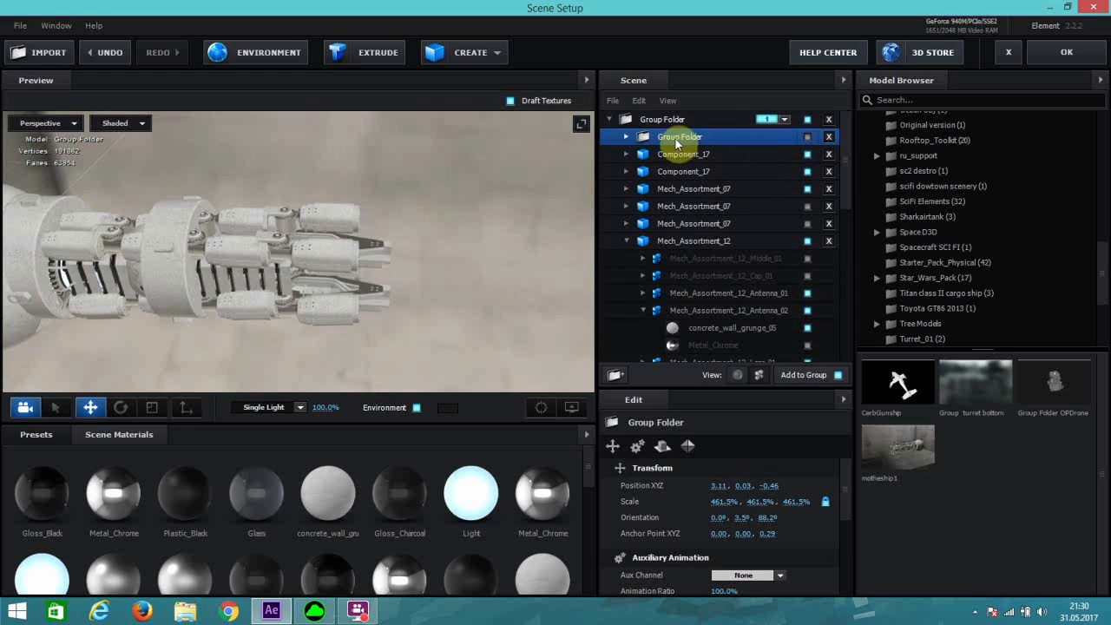
# Step: Move Turret_Bottom_OBJ out of its subfolder into the main Group Folder and hide the model
pyautogui.click(626, 137)
pyautogui.click(626, 137)
pyautogui.click(626, 137)
pyautogui.click(692, 158)
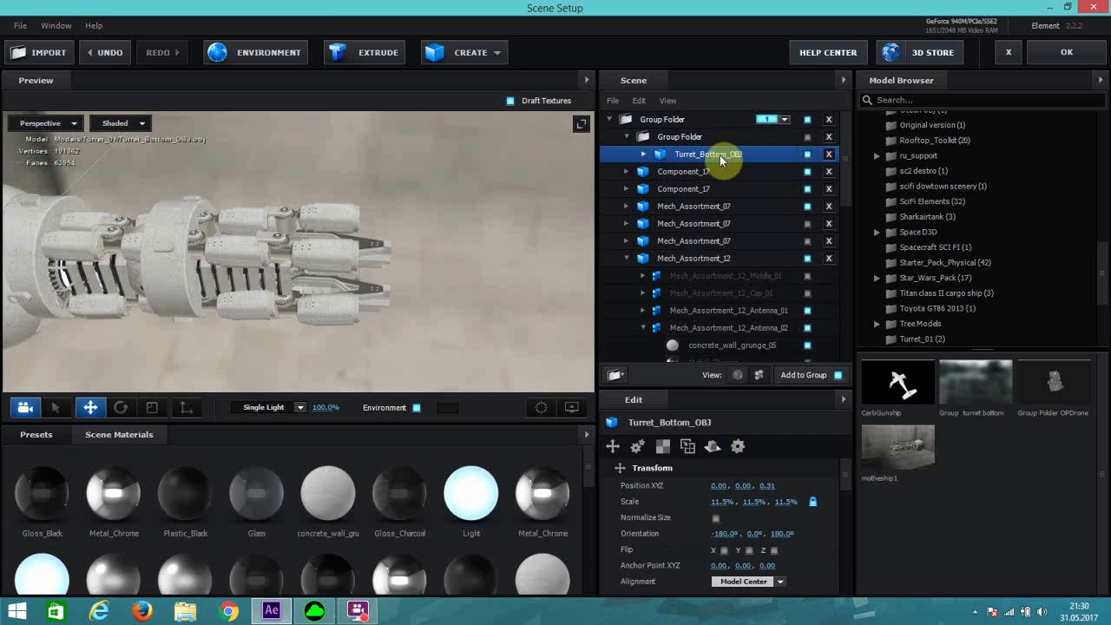
pyautogui.moveTo(715, 159); pyautogui.dragTo(707, 128)
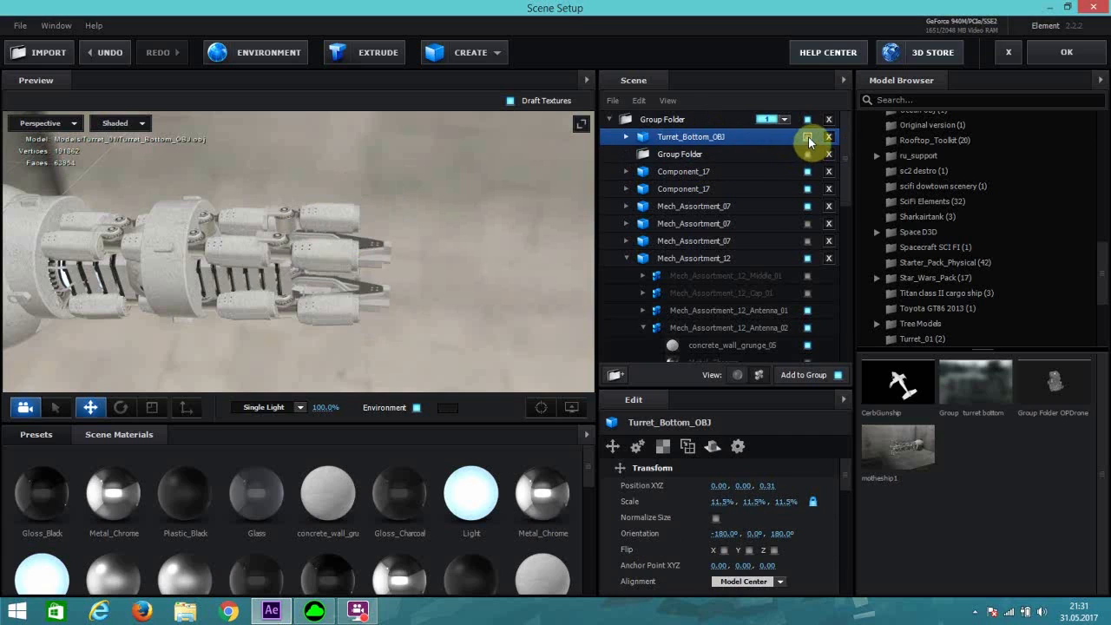
pyautogui.click(719, 156)
pyautogui.click(809, 156)
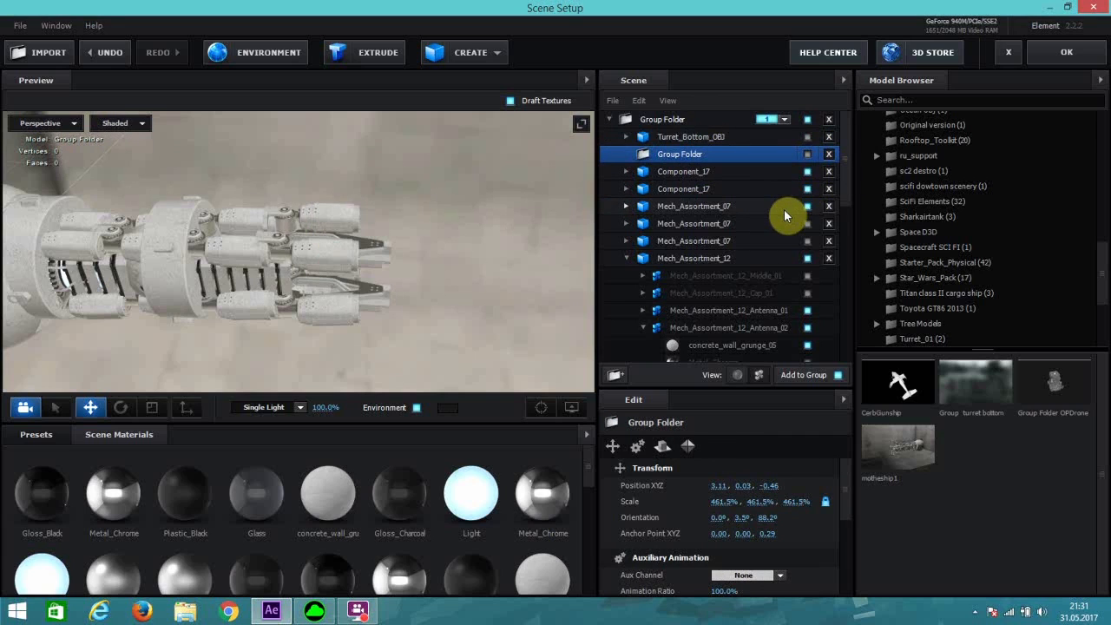
# Step: Identify the subfolder holding the nested Mech_Assortment_07 folders by toggling its visibility, and scale it to 85%
pyautogui.scroll(-5, 788, 213)
pyautogui.scroll(-2, 778, 224)
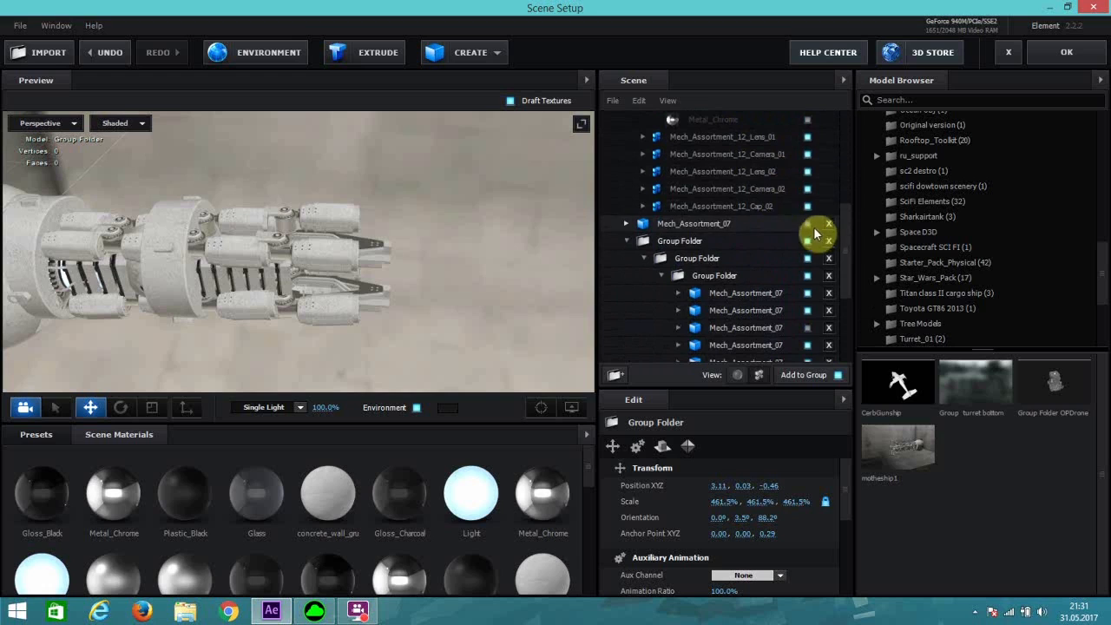
pyautogui.click(808, 243)
pyautogui.click(808, 243)
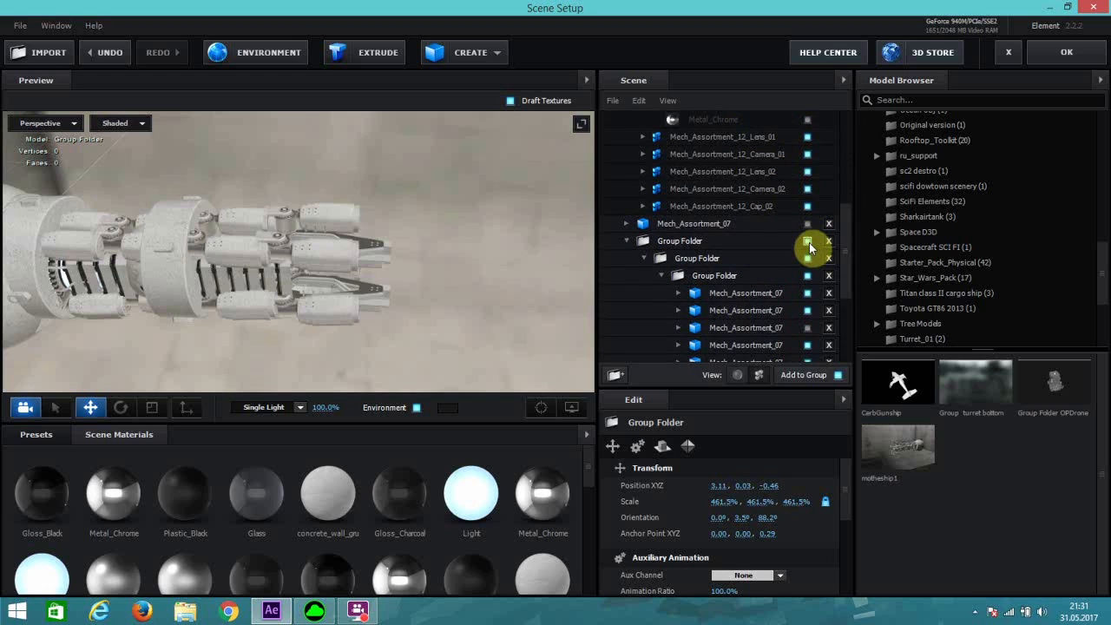
pyautogui.click(775, 241)
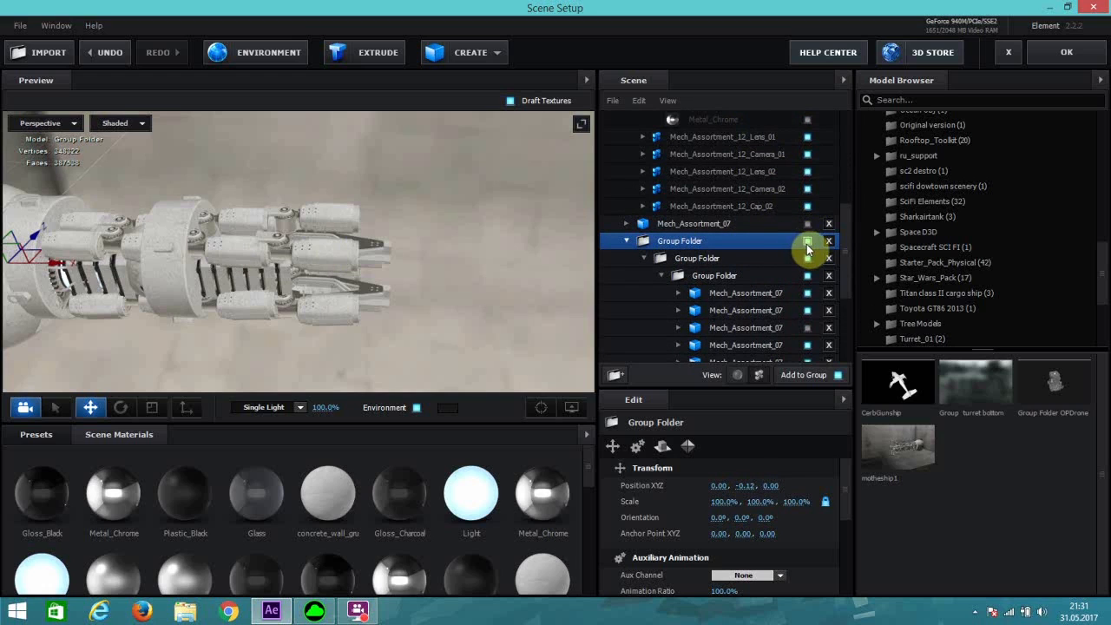
pyautogui.click(808, 243)
pyautogui.click(808, 243)
pyautogui.click(807, 241)
pyautogui.click(807, 241)
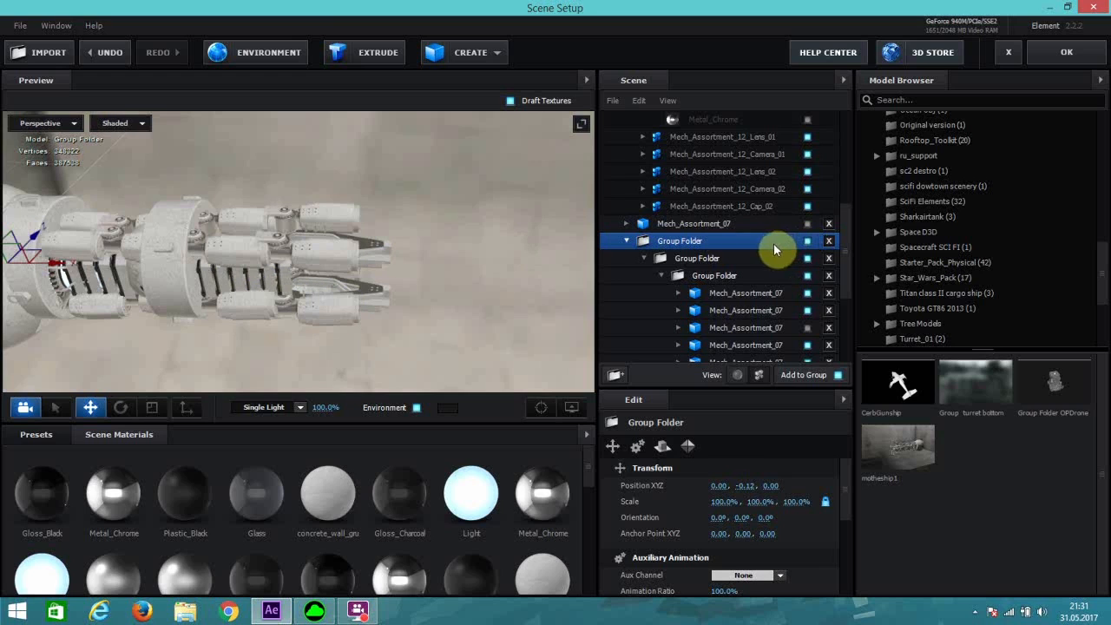
pyautogui.moveTo(726, 503); pyautogui.dragTo(703, 505)
pyautogui.moveTo(527, 300); pyautogui.dragTo(199, 271)
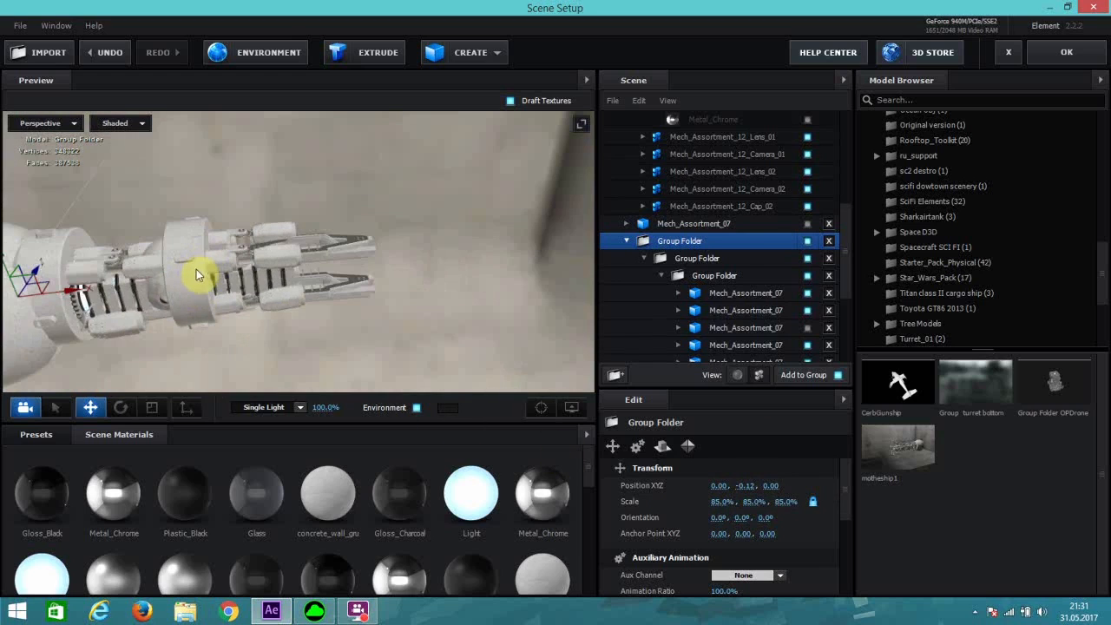
# Step: Toggle the visibility of the nested Mech_Assortment_07 folder and Component_17 to identify which parts of the arm they form
pyautogui.click(806, 276)
pyautogui.click(806, 276)
pyautogui.scroll(5, 797, 282)
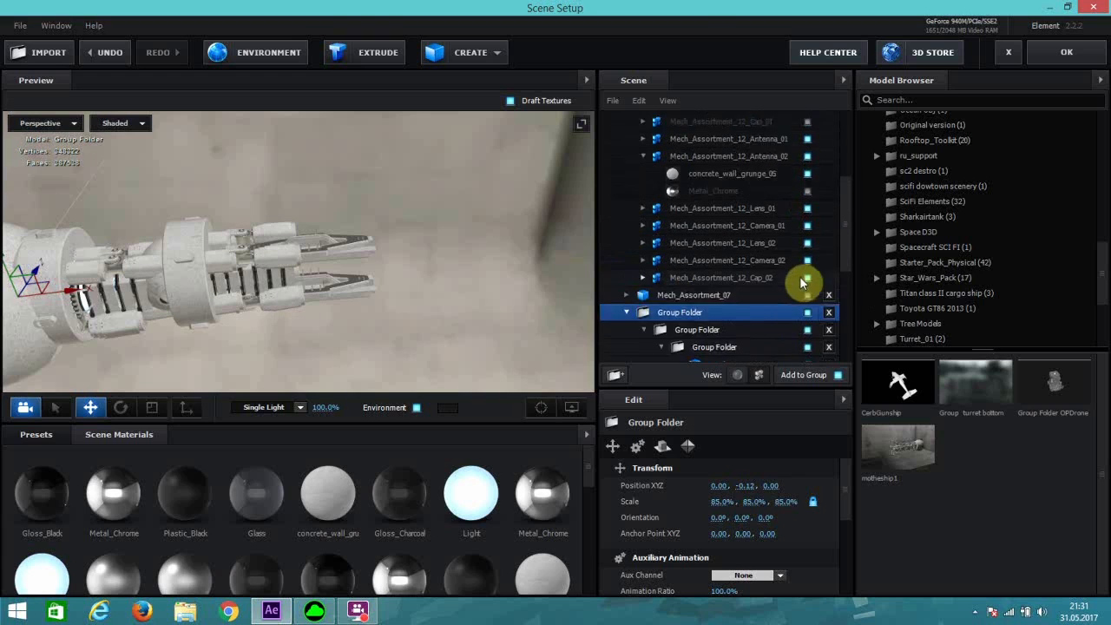
pyautogui.click(807, 173)
pyautogui.click(807, 172)
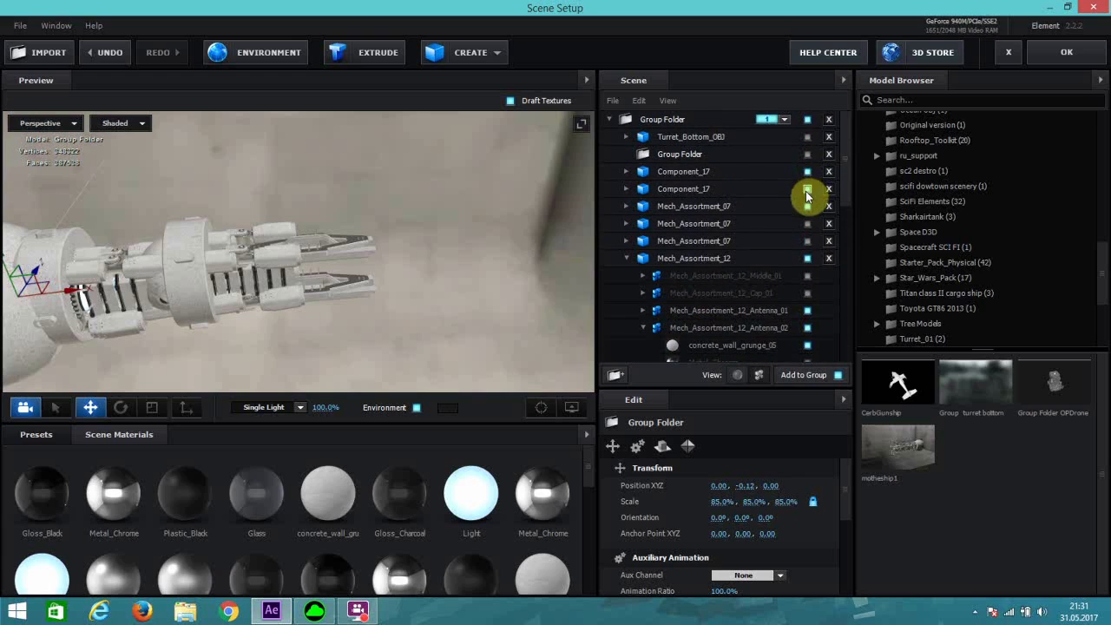
pyautogui.scroll(-2, 808, 248)
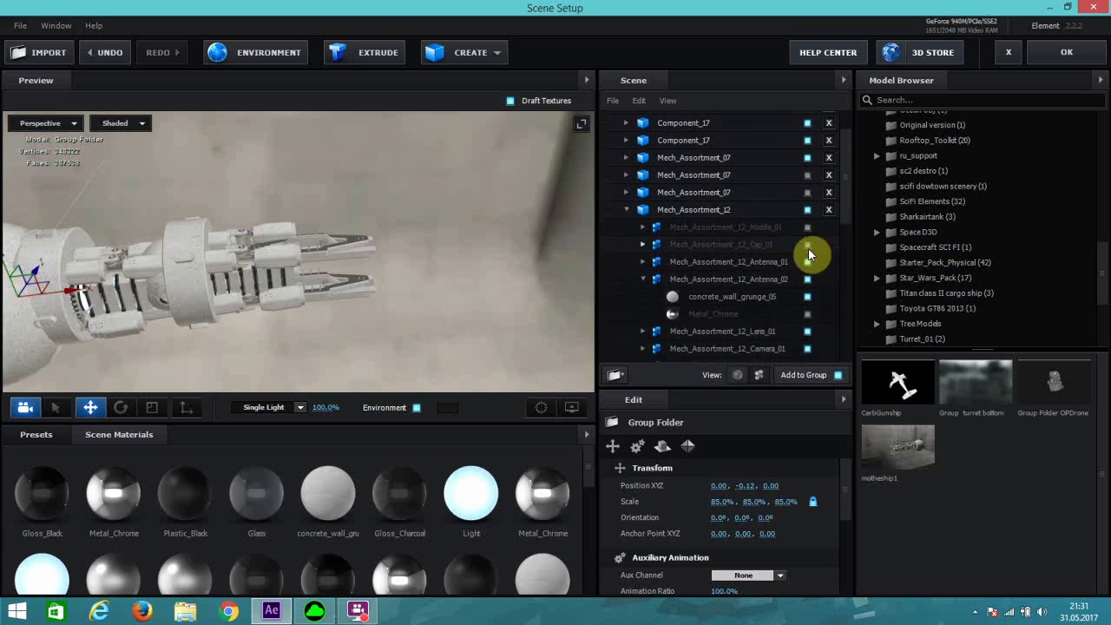
pyautogui.scroll(-2, 806, 253)
pyautogui.scroll(2, 799, 255)
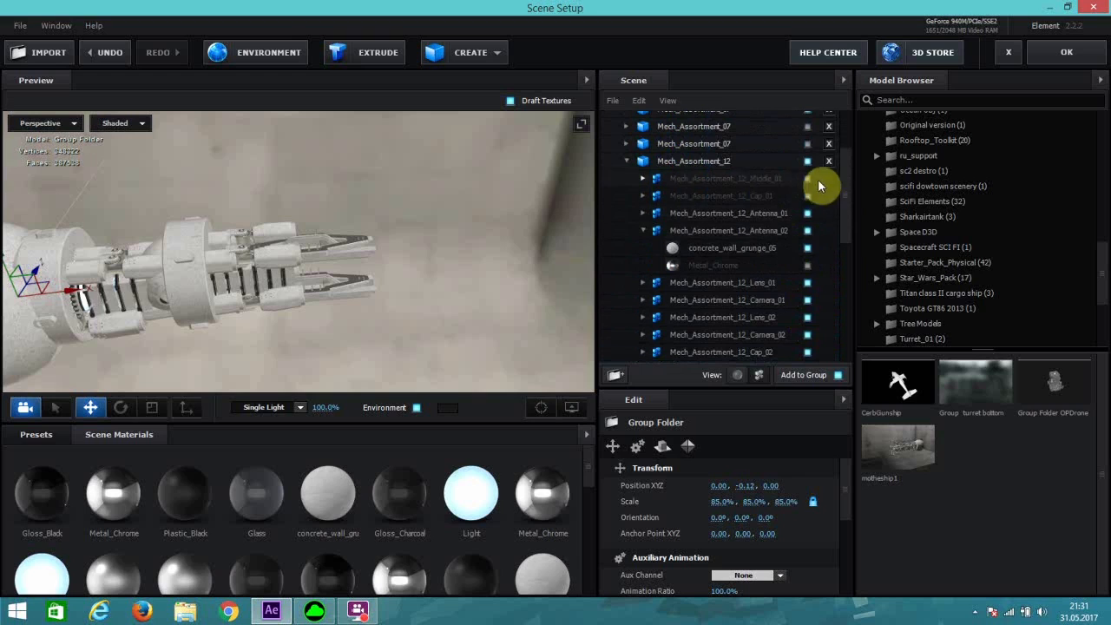
# Step: Scale Mech_Assortment_12 to 153.5% and move it along the arm to X position 0.83
pyautogui.click(736, 165)
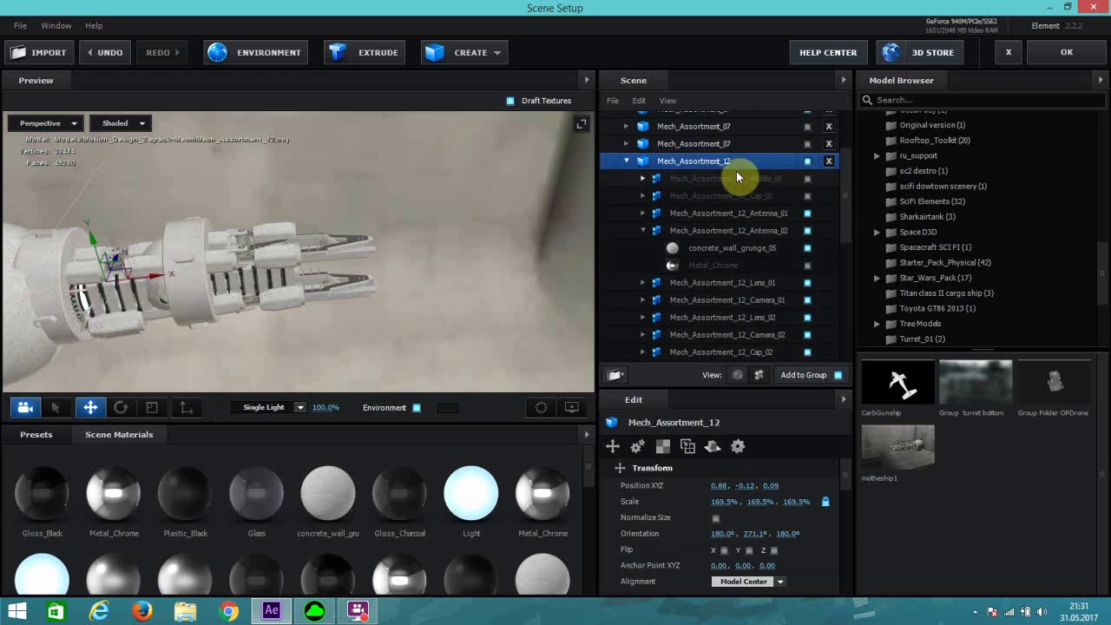
pyautogui.moveTo(728, 502); pyautogui.dragTo(701, 501)
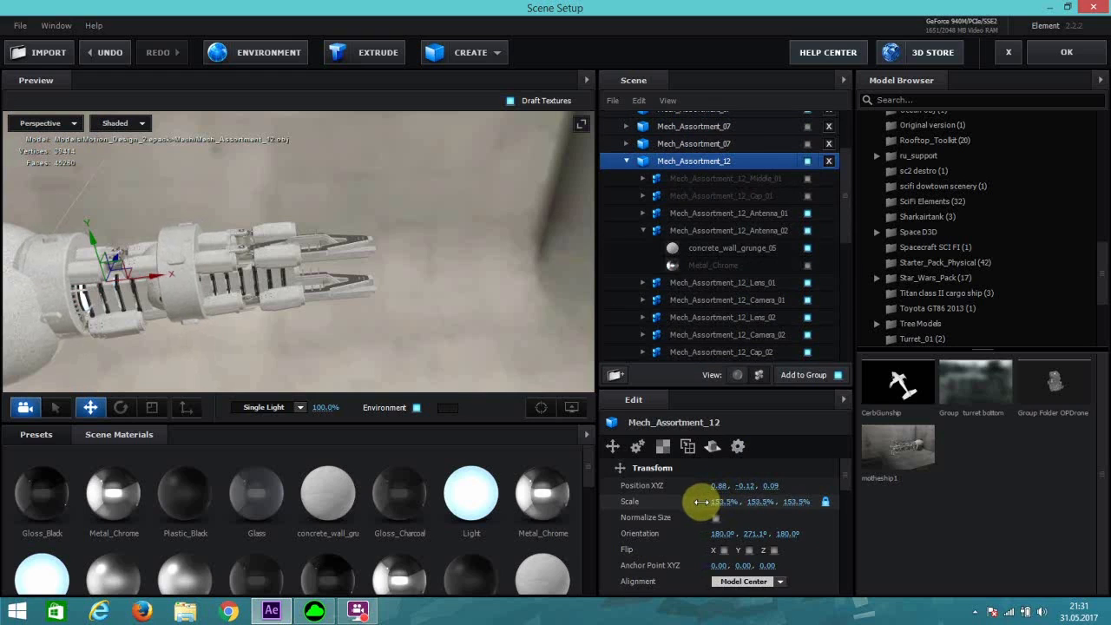
pyautogui.moveTo(153, 277); pyautogui.dragTo(148, 276)
# Step: Show Turret_Bottom_OBJ and reposition it at the arm's end at 3.45, -0.04, -0.08
pyautogui.scroll(3, 739, 213)
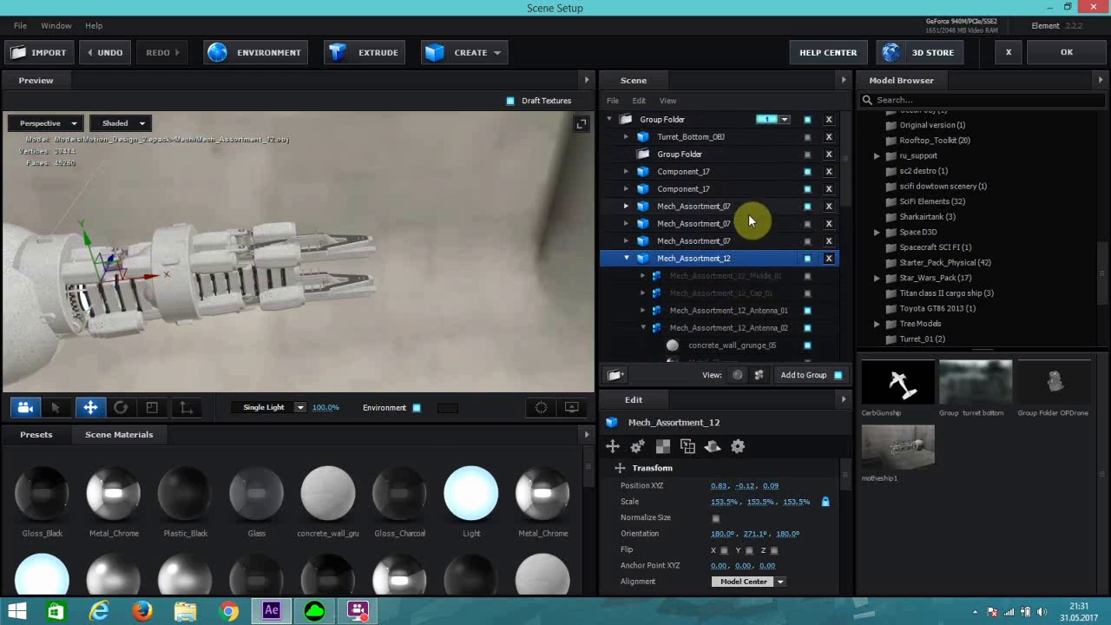
pyautogui.click(807, 137)
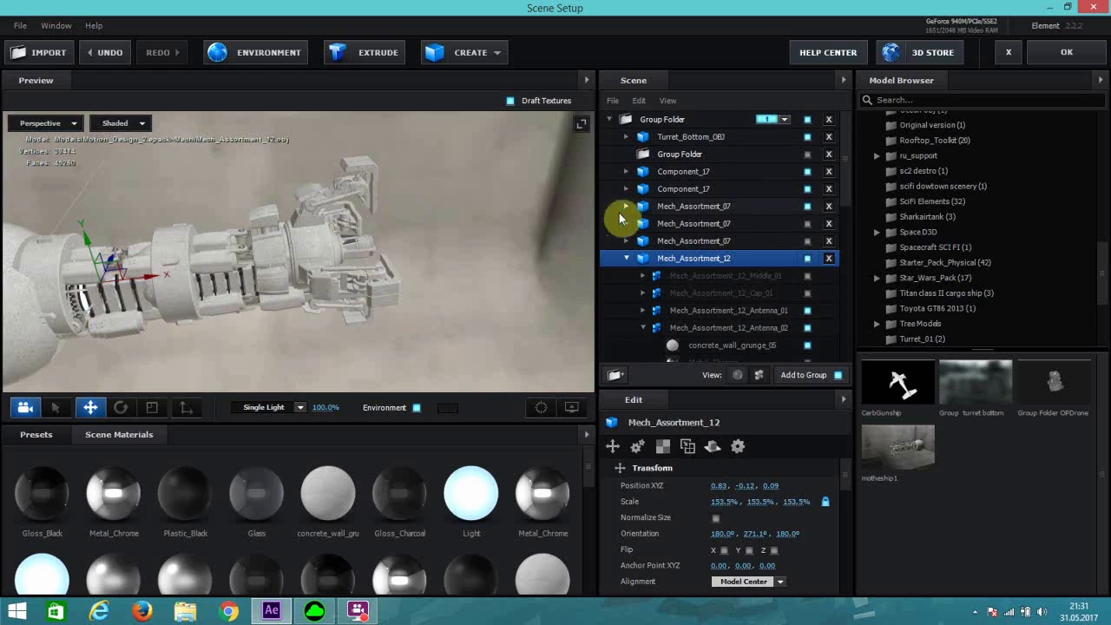
pyautogui.click(705, 139)
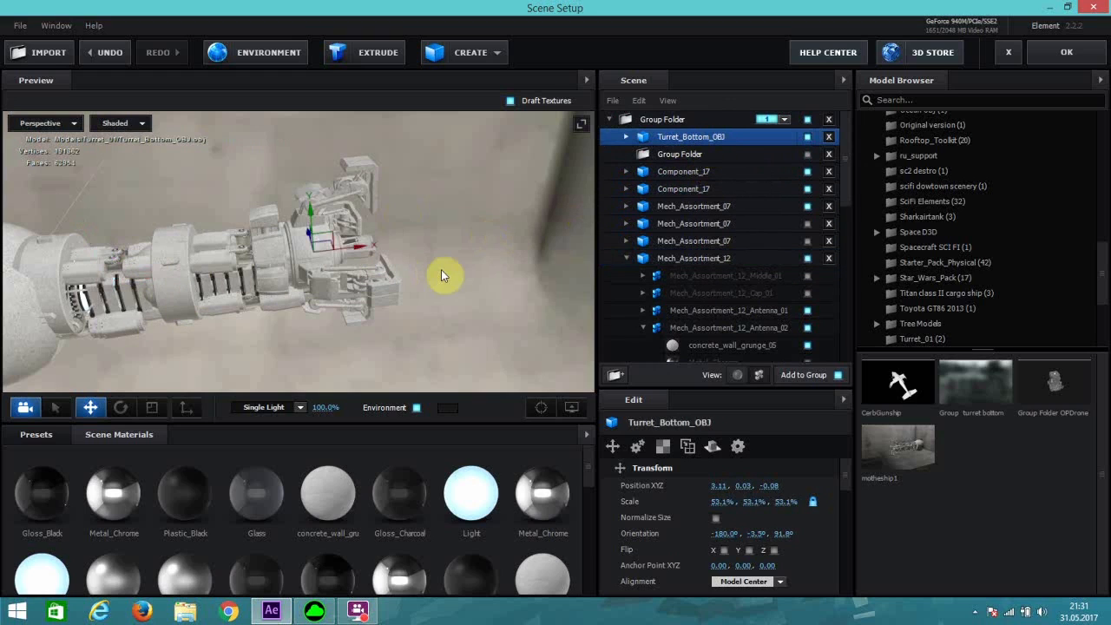
pyautogui.moveTo(441, 273); pyautogui.dragTo(354, 287)
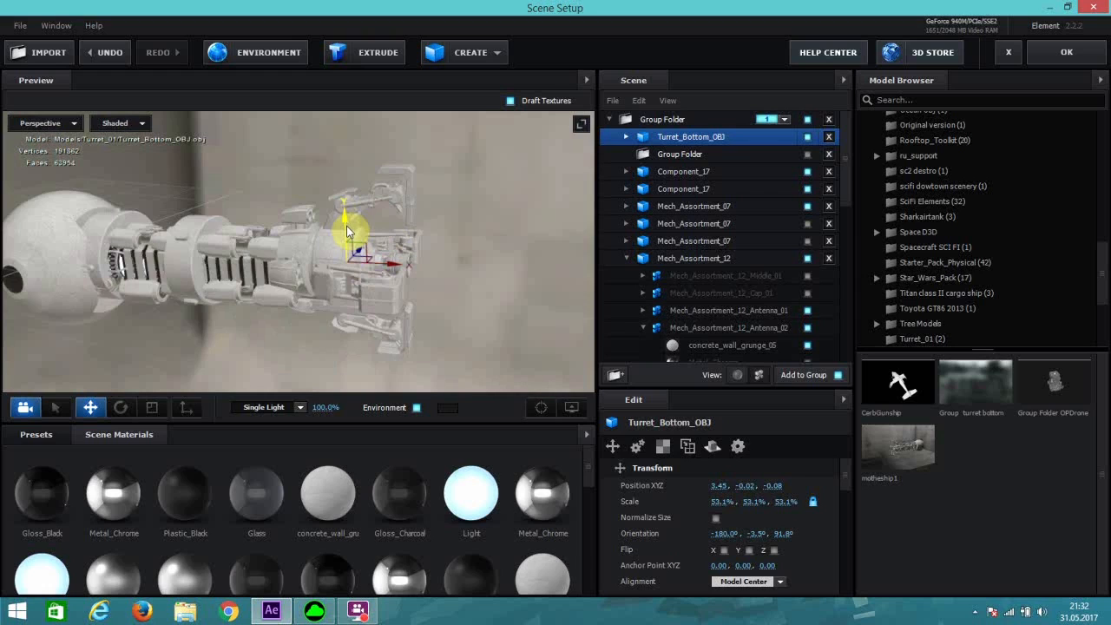
pyautogui.moveTo(345, 229); pyautogui.dragTo(346, 232)
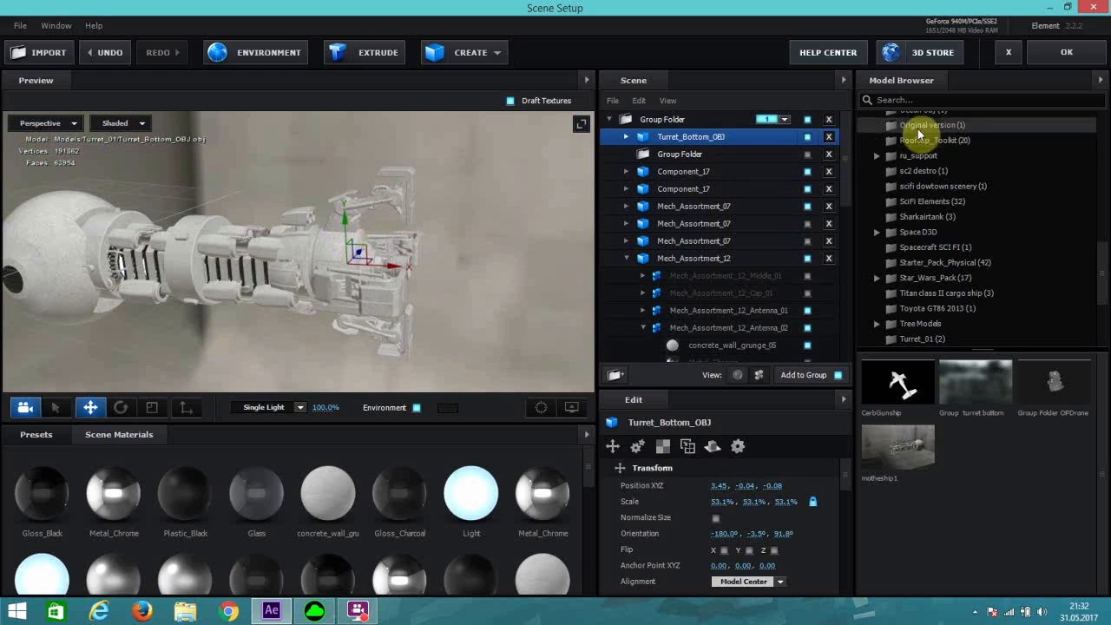
# Step: Apply the scene and shift the composition camera to inspect the rendered arm up close
pyautogui.click(1048, 61)
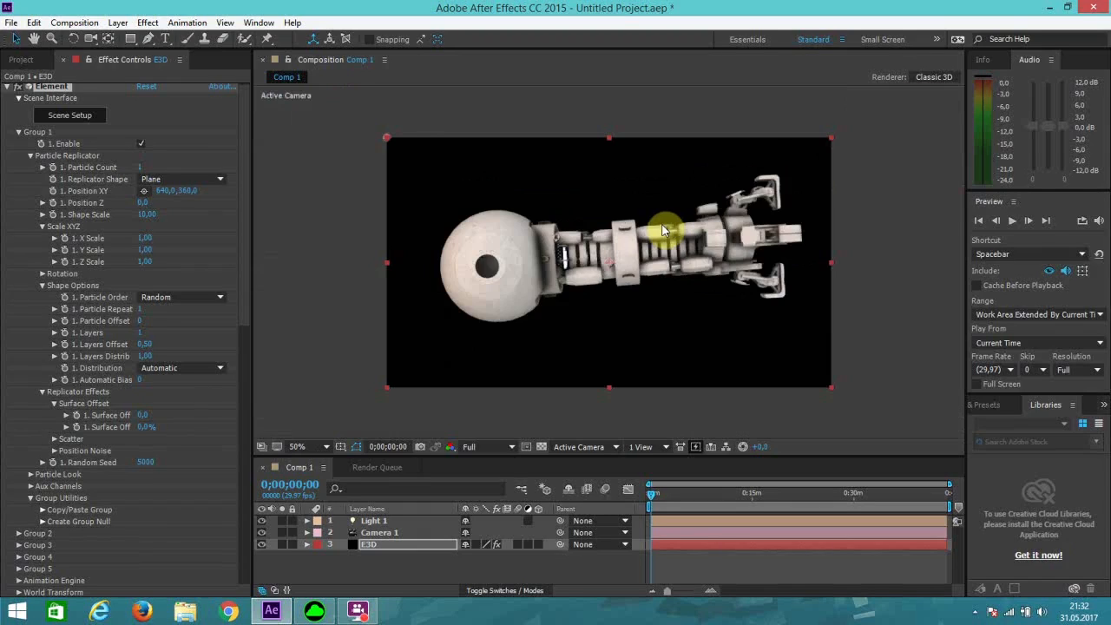
pyautogui.scroll(-1, 664, 237)
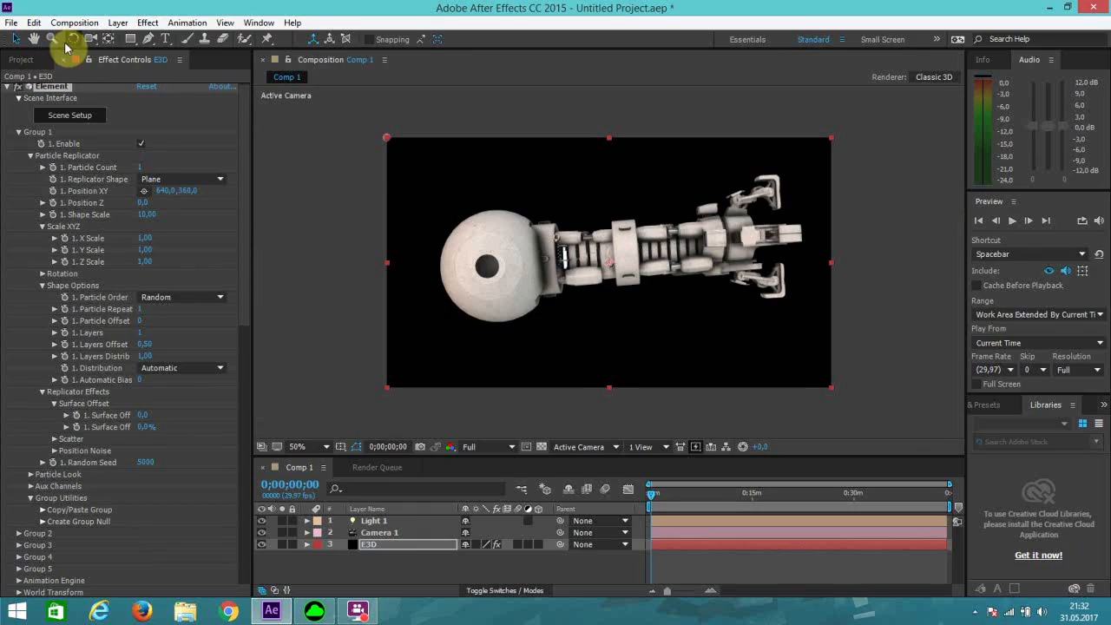
pyautogui.click(92, 39)
pyautogui.click(130, 41)
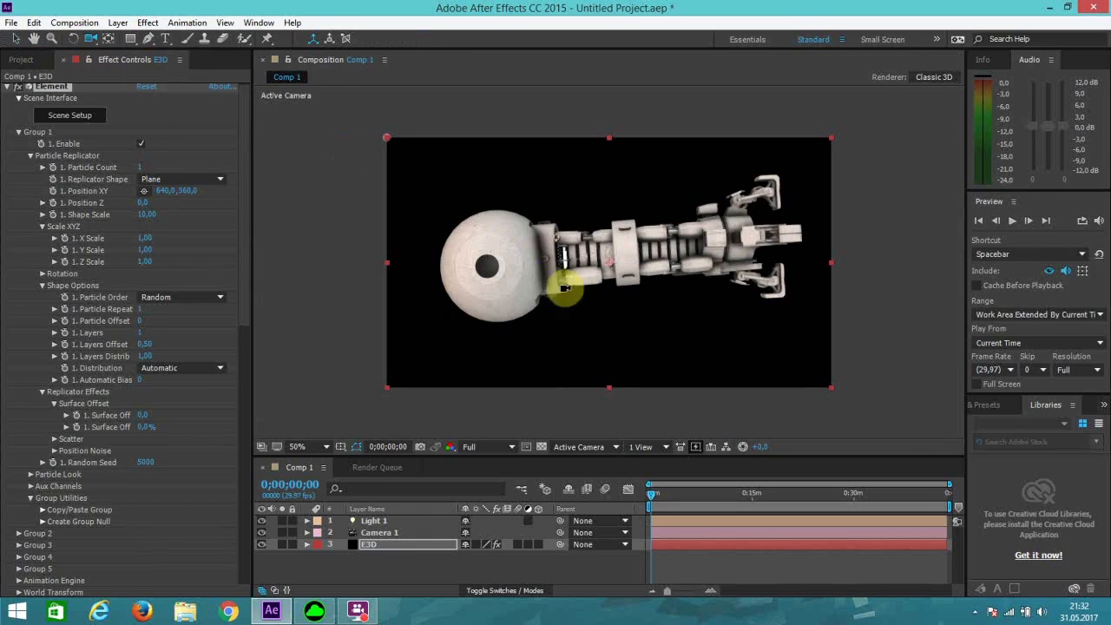
pyautogui.click(597, 296)
pyautogui.moveTo(597, 296); pyautogui.dragTo(595, 271)
pyautogui.scroll(2, 594, 272)
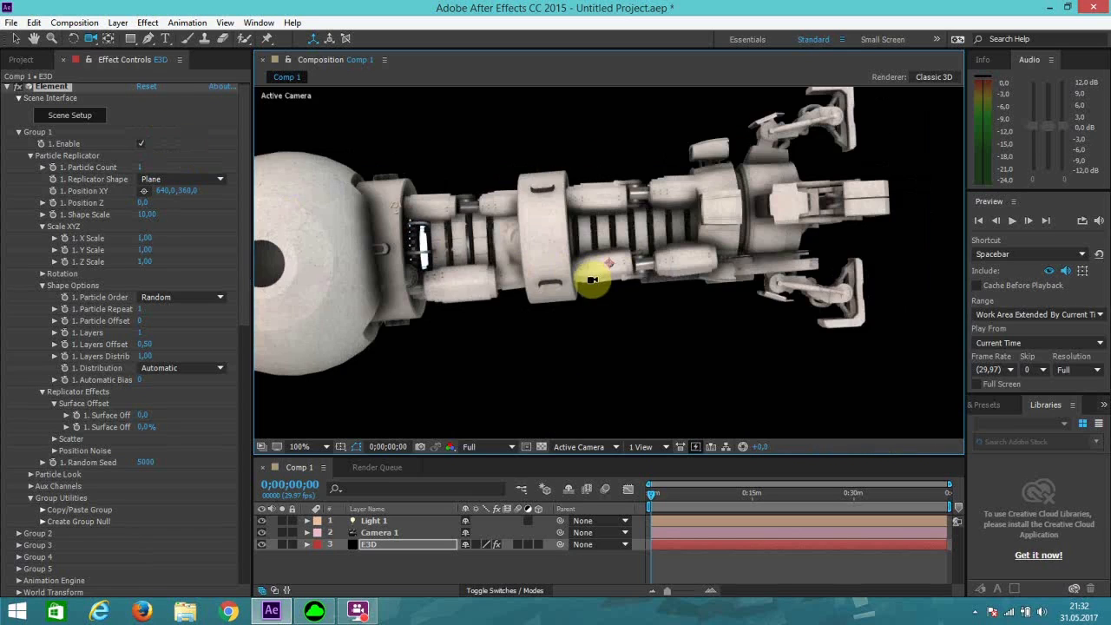
pyautogui.scroll(-2, 595, 278)
pyautogui.click(15, 38)
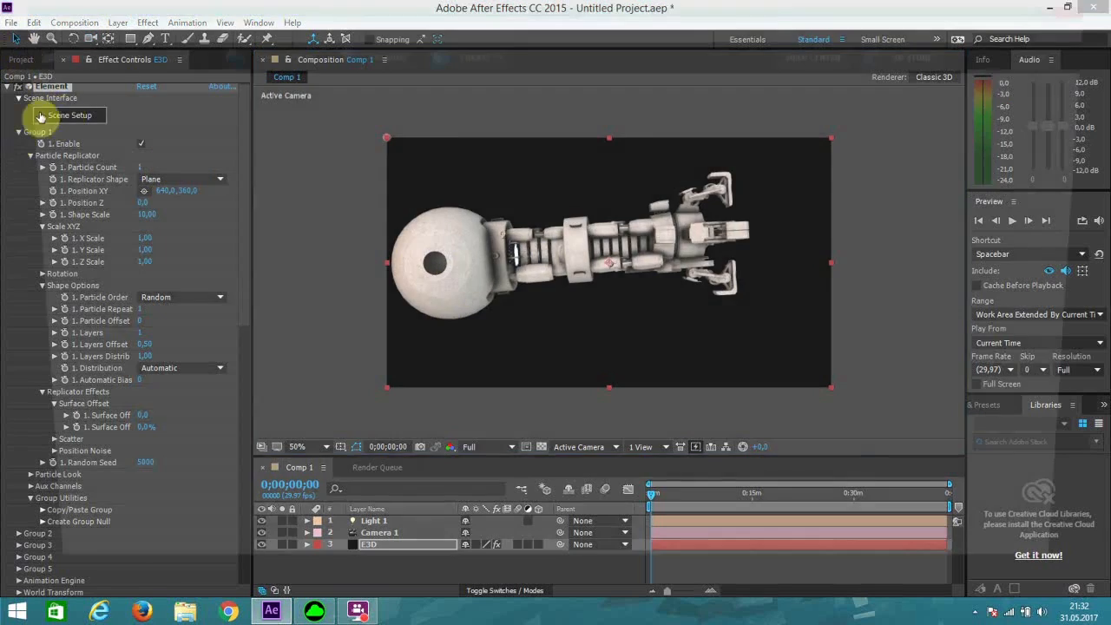
# Step: Reopen Scene Setup and set the main Group Folder's anchor point to 1.70, -0.14, 0.00, around the arm's middle
pyautogui.click(43, 115)
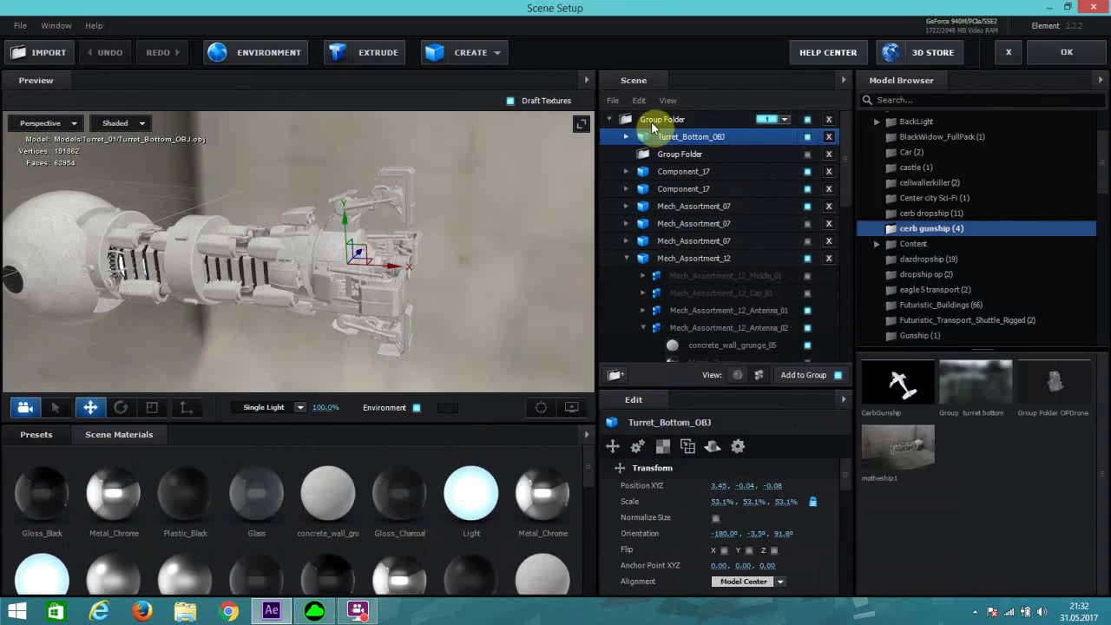
pyautogui.click(651, 122)
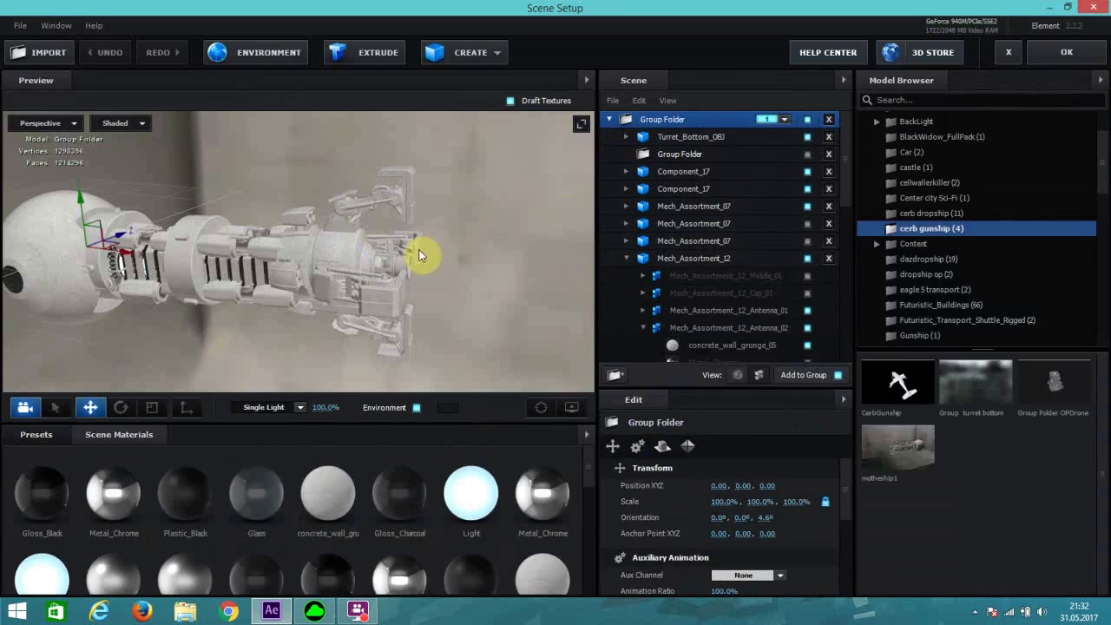
pyautogui.click(540, 406)
pyautogui.click(121, 407)
pyautogui.scroll(5, 268, 333)
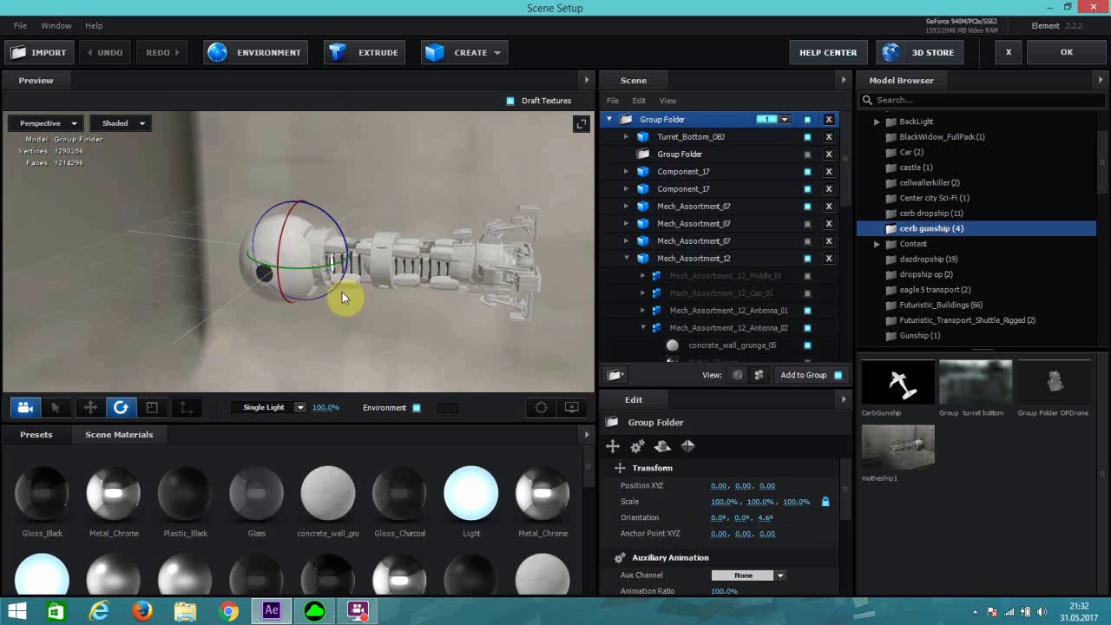
pyautogui.moveTo(373, 330); pyautogui.dragTo(298, 269)
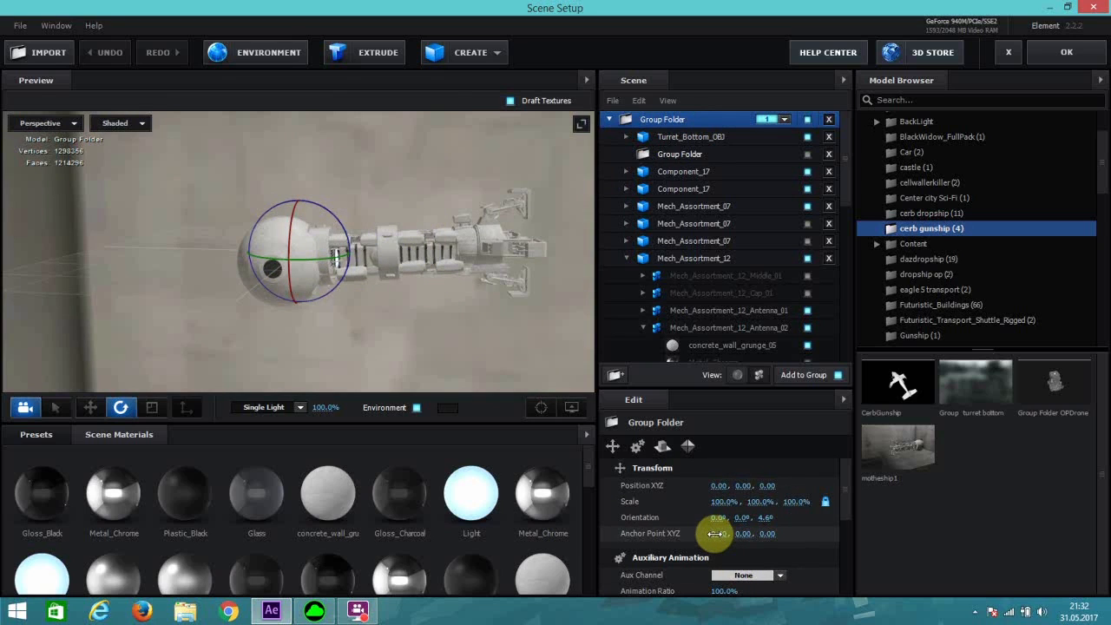
pyautogui.moveTo(717, 534); pyautogui.dragTo(845, 545)
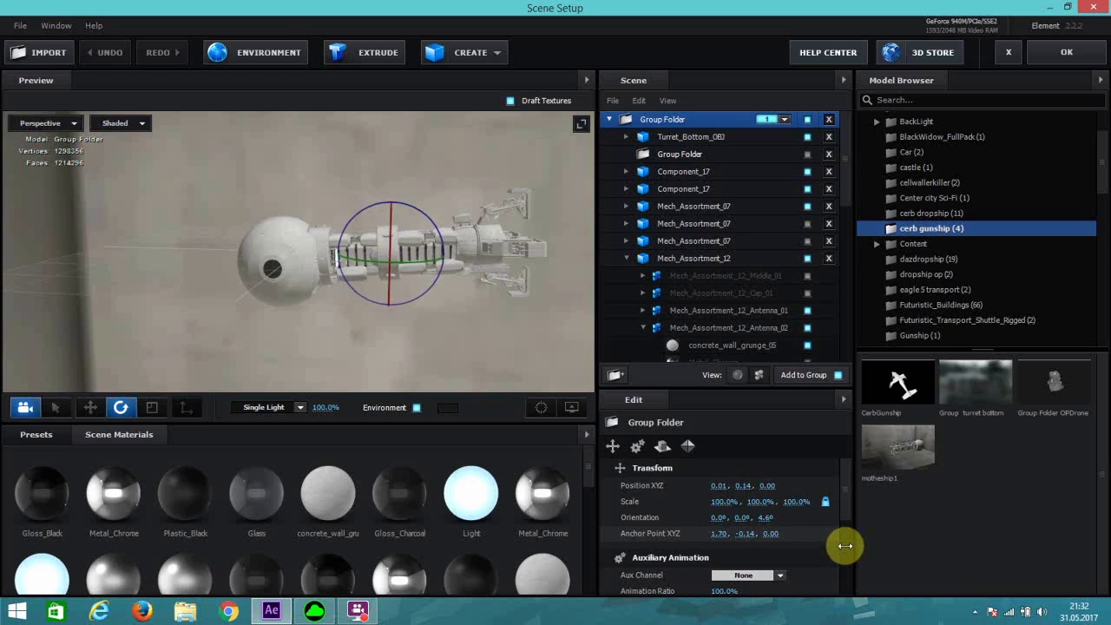
pyautogui.moveTo(479, 295); pyautogui.dragTo(478, 335)
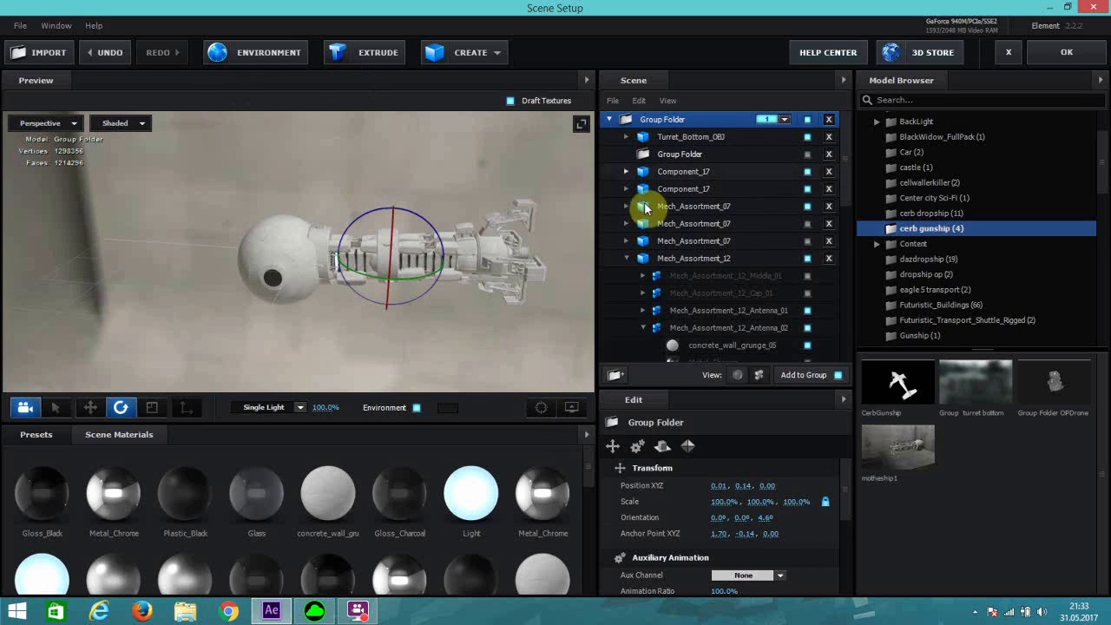
# Step: Level the arm by rotating the main Group Folder to a Z orientation of 359.9°, checking it in the composition and applying the scene
pyautogui.click(541, 409)
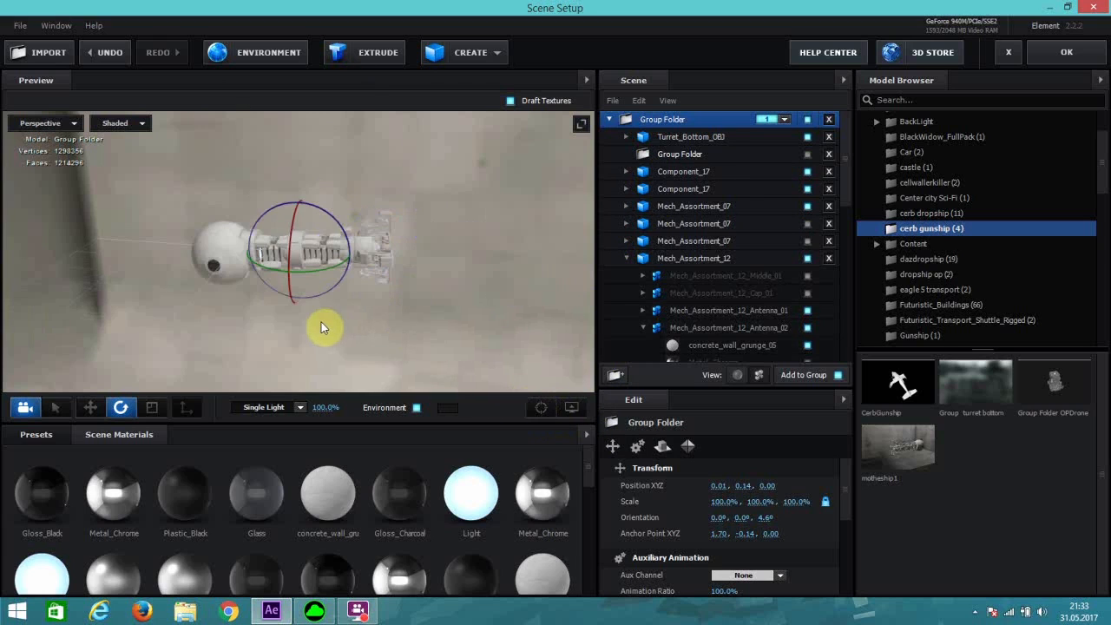
pyautogui.scroll(5, 322, 321)
pyautogui.moveTo(300, 325); pyautogui.dragTo(337, 328, button='middle')
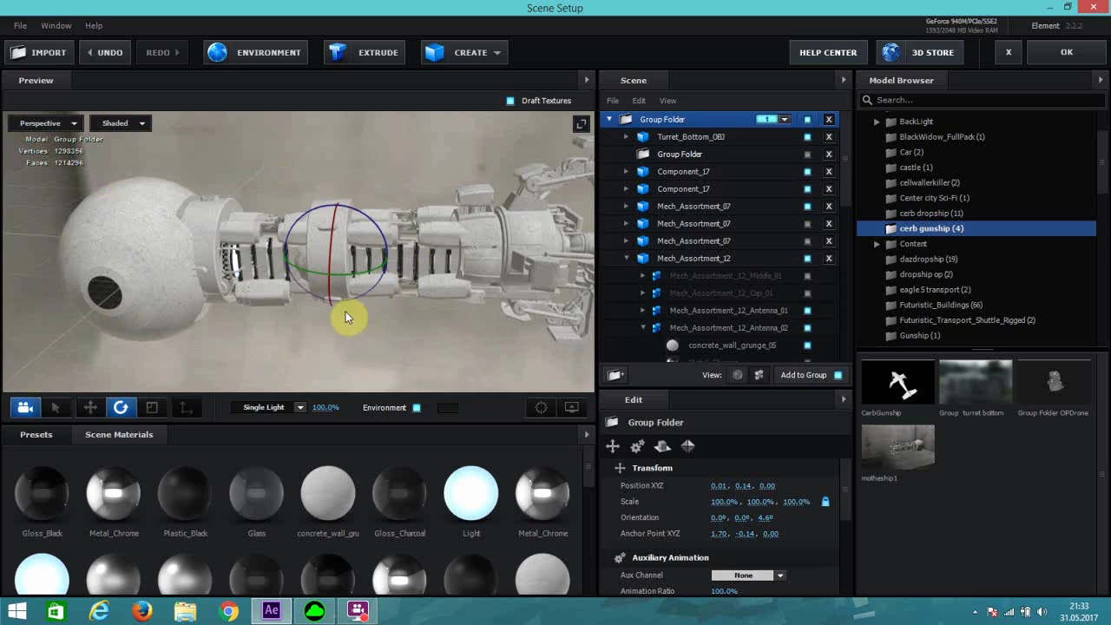
pyautogui.moveTo(353, 295); pyautogui.dragTo(286, 254)
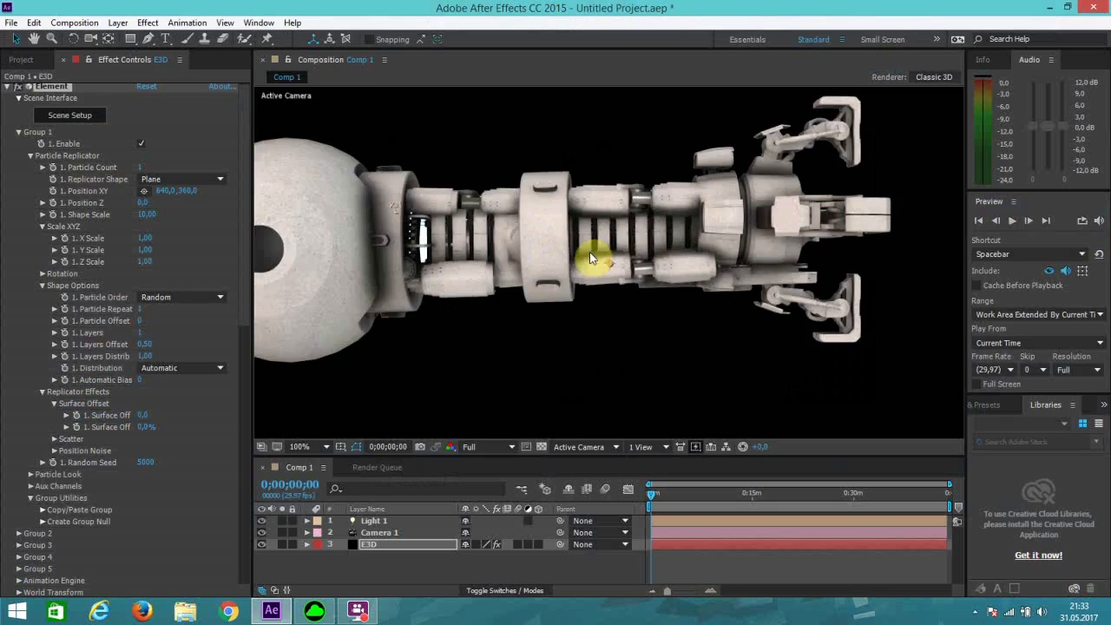
pyautogui.scroll(-1, 595, 260)
pyautogui.click(99, 121)
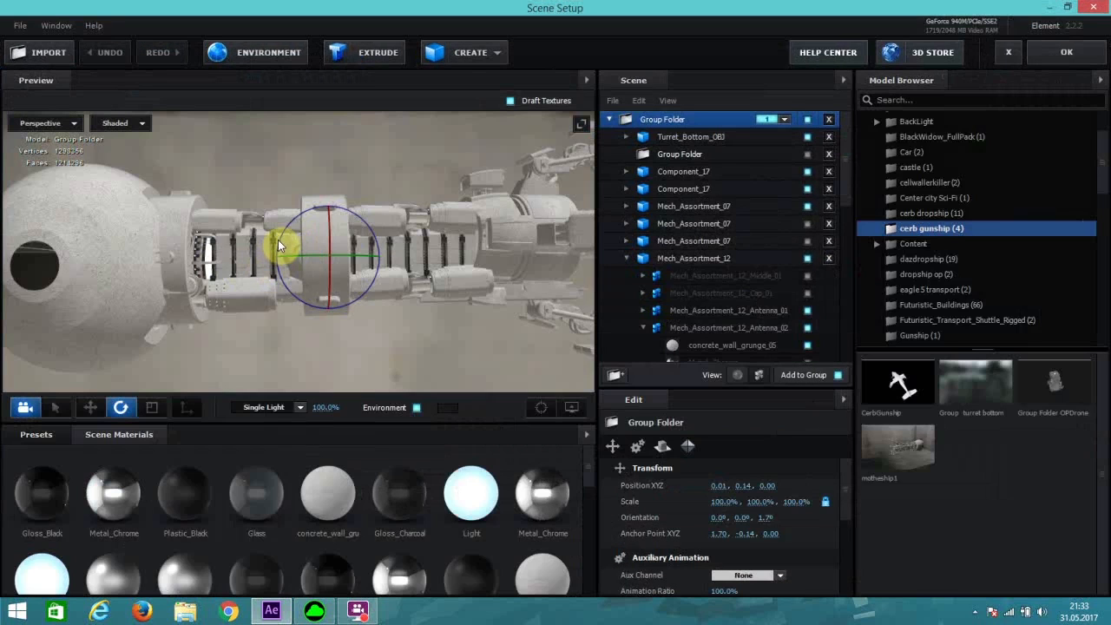
pyautogui.moveTo(277, 239); pyautogui.dragTo(358, 278)
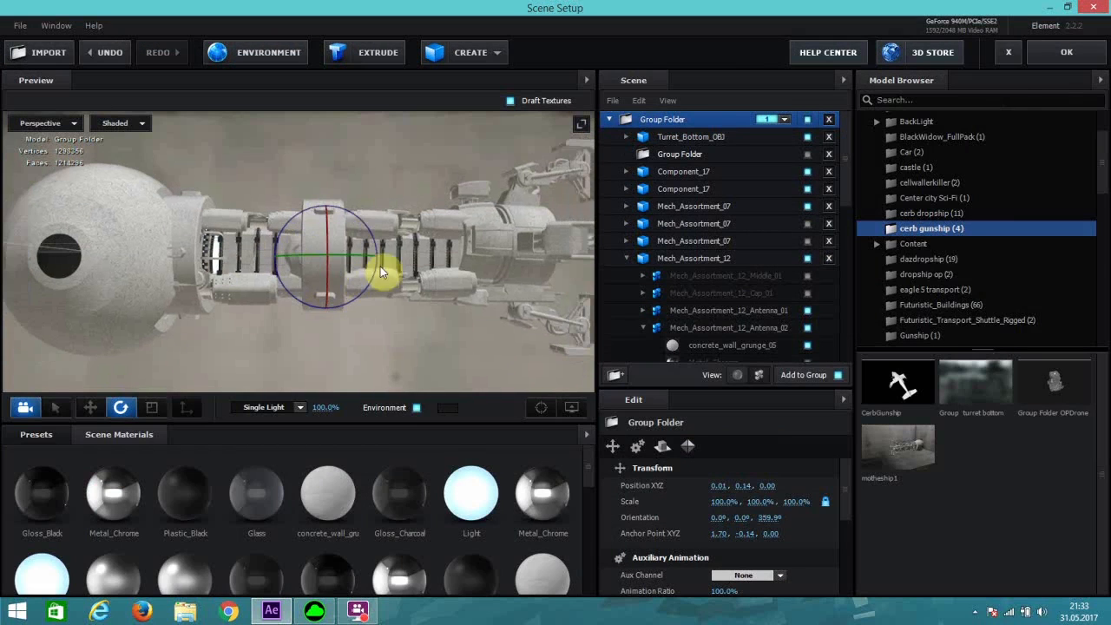
pyautogui.click(1063, 54)
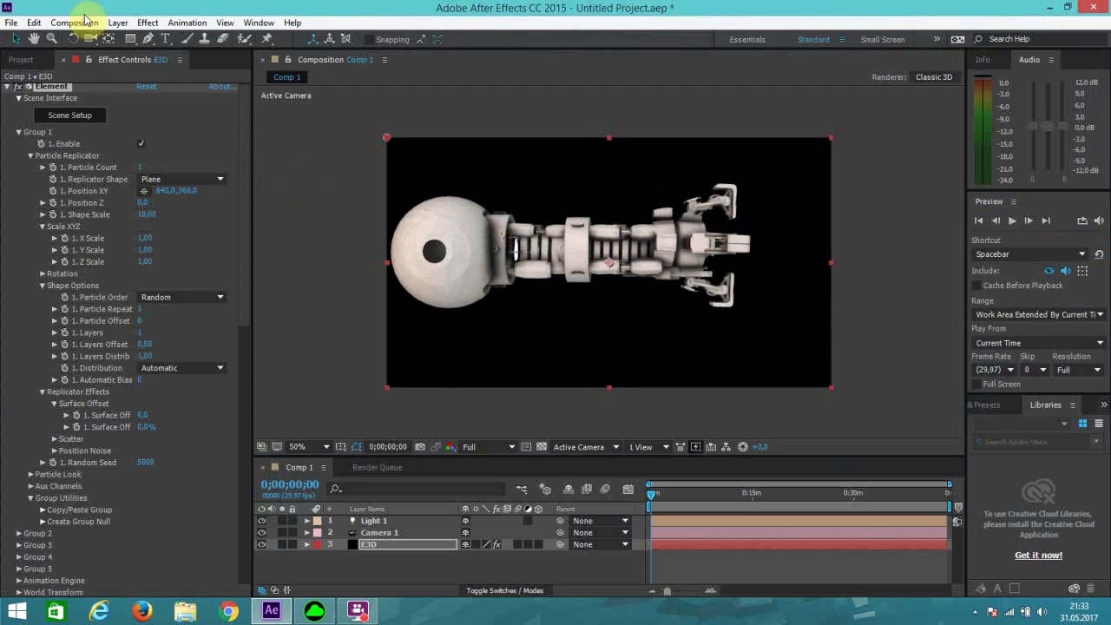
# Step: Reframe the arm in the composition by orbiting the camera and tracking it back along Z, and inspect the render
pyautogui.click(91, 38)
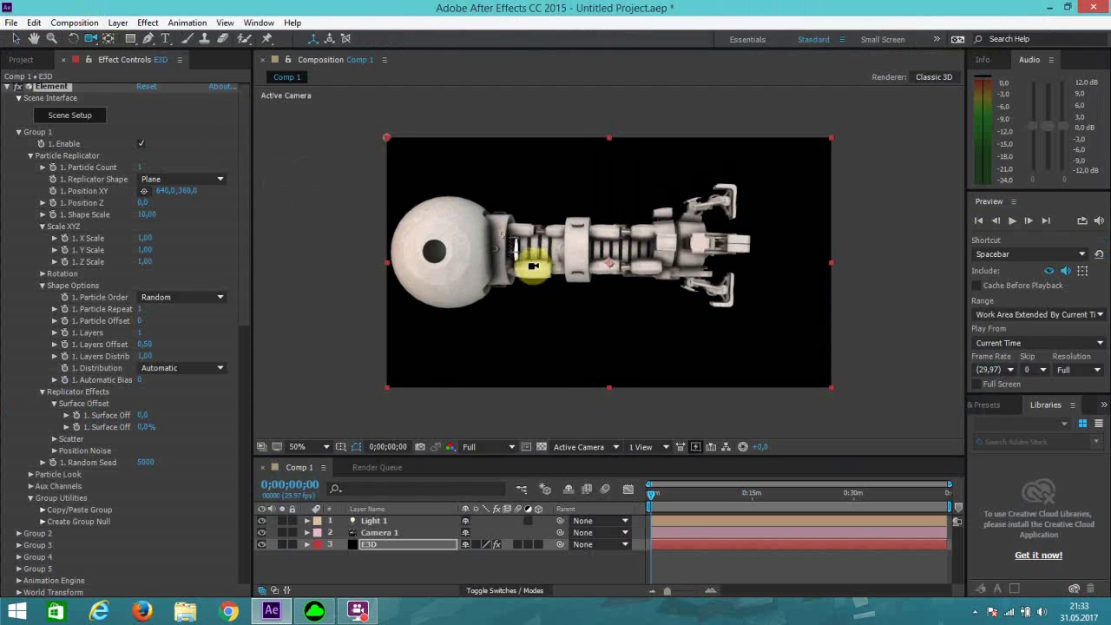
pyautogui.moveTo(507, 254); pyautogui.dragTo(512, 260)
pyautogui.click(91, 38)
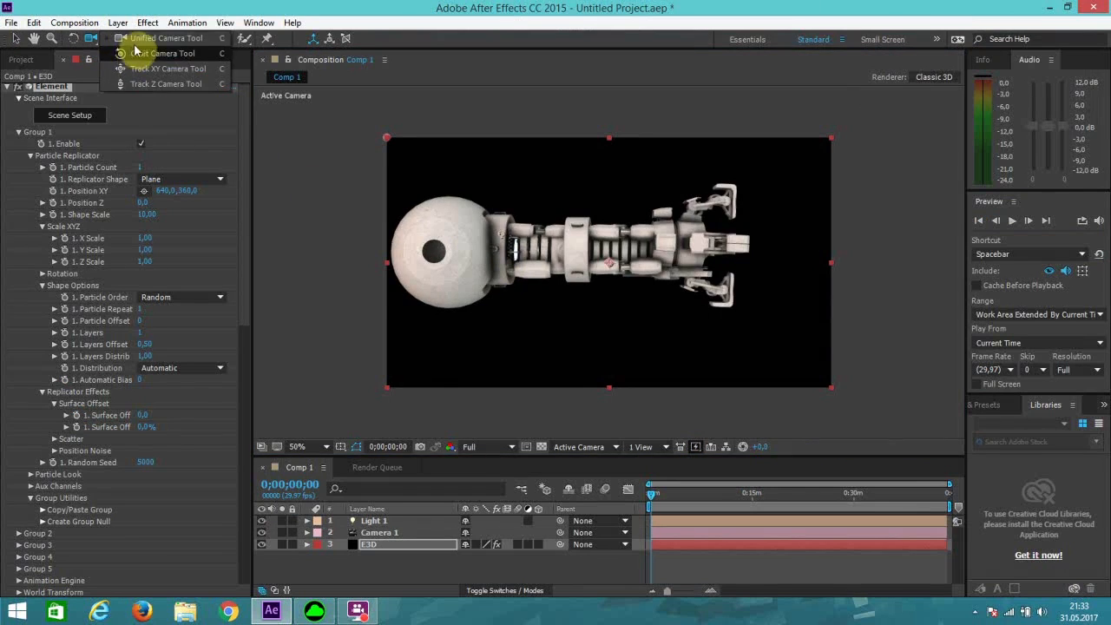
pyautogui.click(135, 53)
pyautogui.moveTo(507, 216); pyautogui.dragTo(561, 250)
pyautogui.click(91, 38)
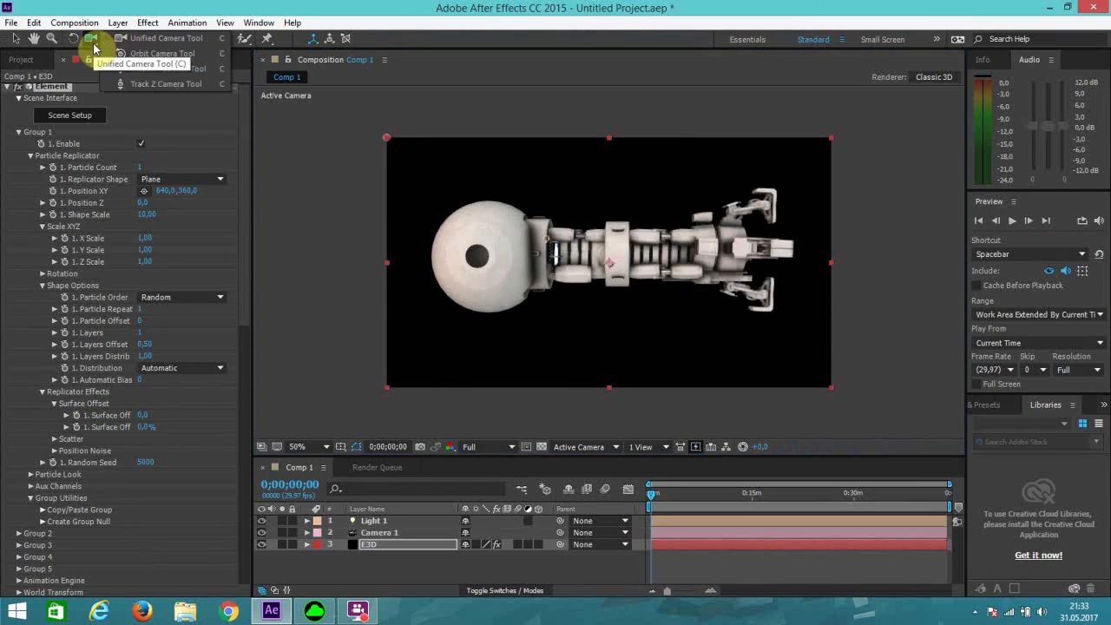
pyautogui.click(147, 84)
pyautogui.moveTo(599, 292); pyautogui.dragTo(580, 296)
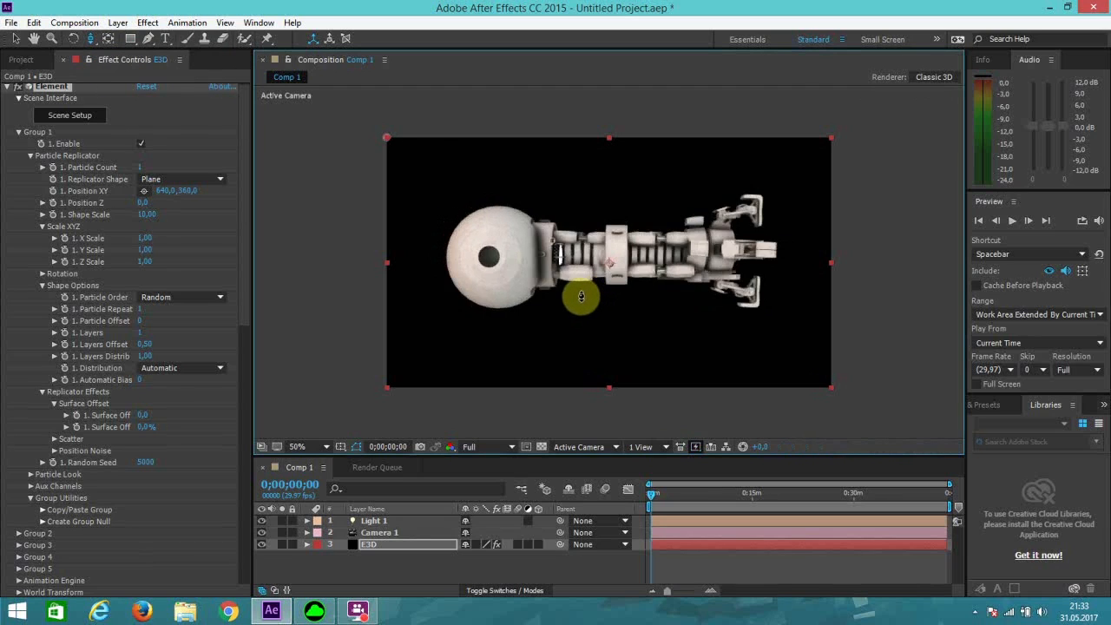
pyautogui.scroll(2, 580, 296)
pyautogui.click(19, 40)
# Step: Reopen Scene Setup and move Mech_Assortment_12 along the arm to X position 0.89
pyautogui.click(71, 117)
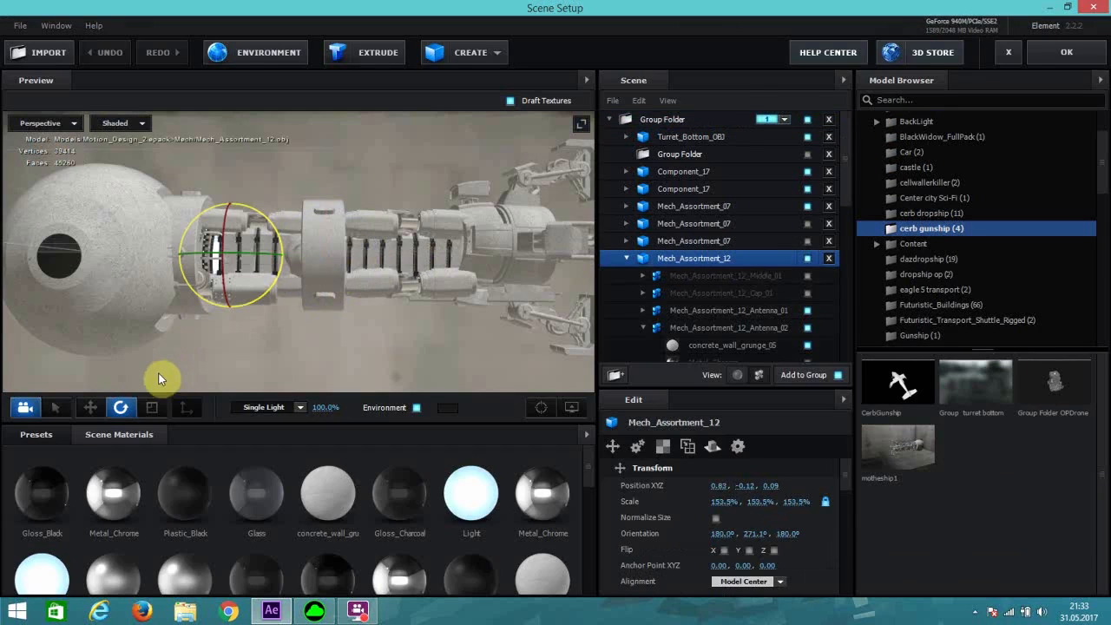
pyautogui.click(90, 407)
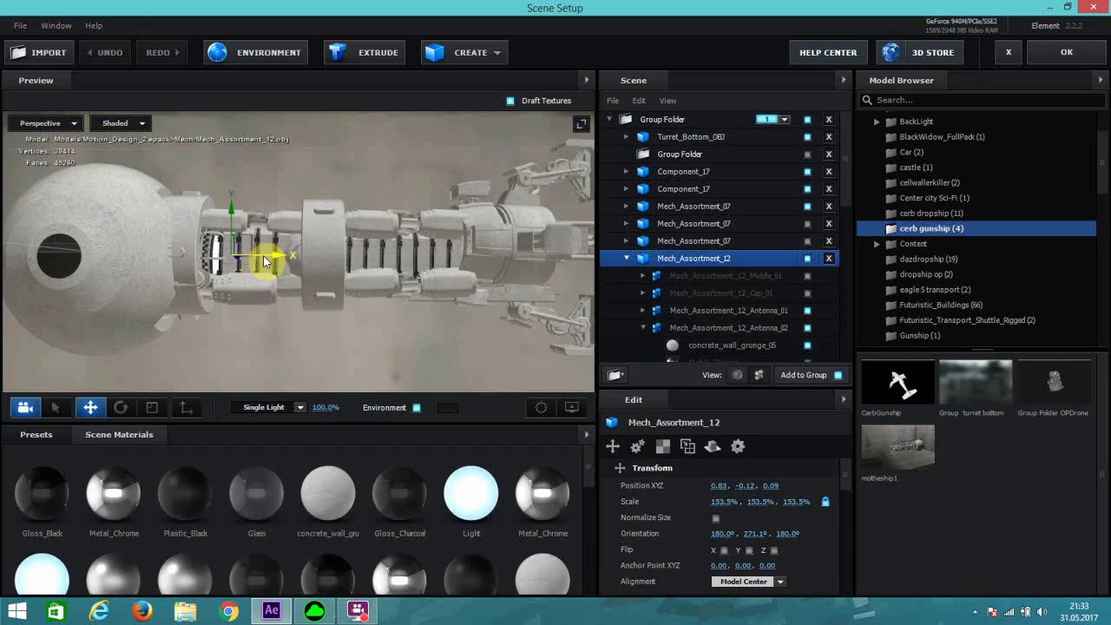
pyautogui.moveTo(264, 255); pyautogui.dragTo(274, 253)
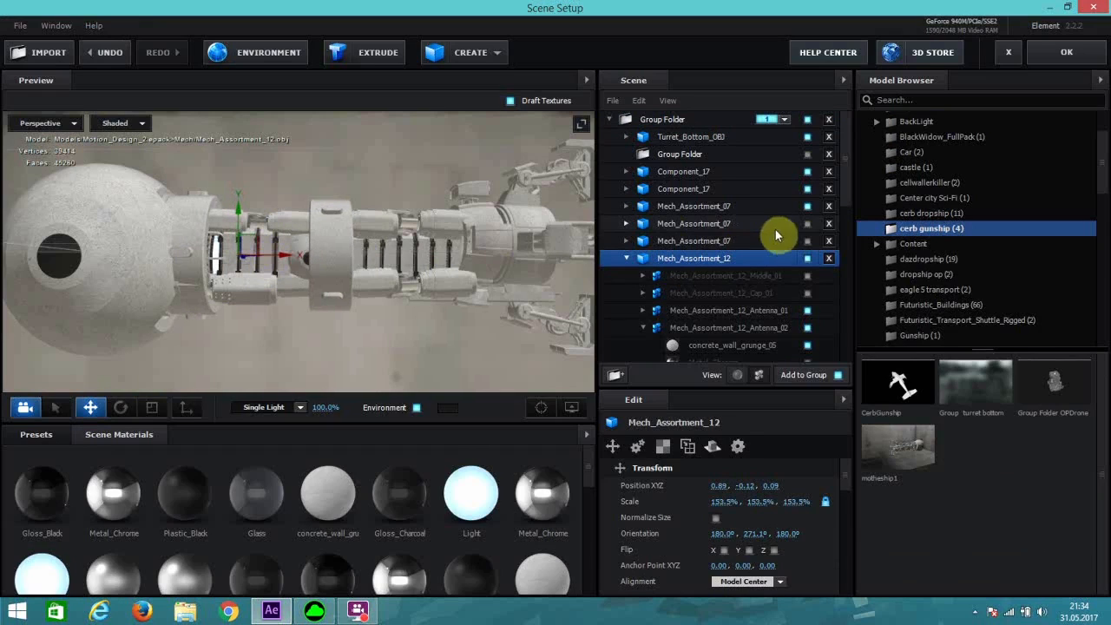
# Step: Show the two hidden Mech_Assortment_07 parts directly above Mech_Assortment_12 in the scene hierarchy
pyautogui.scroll(-3, 519, 276)
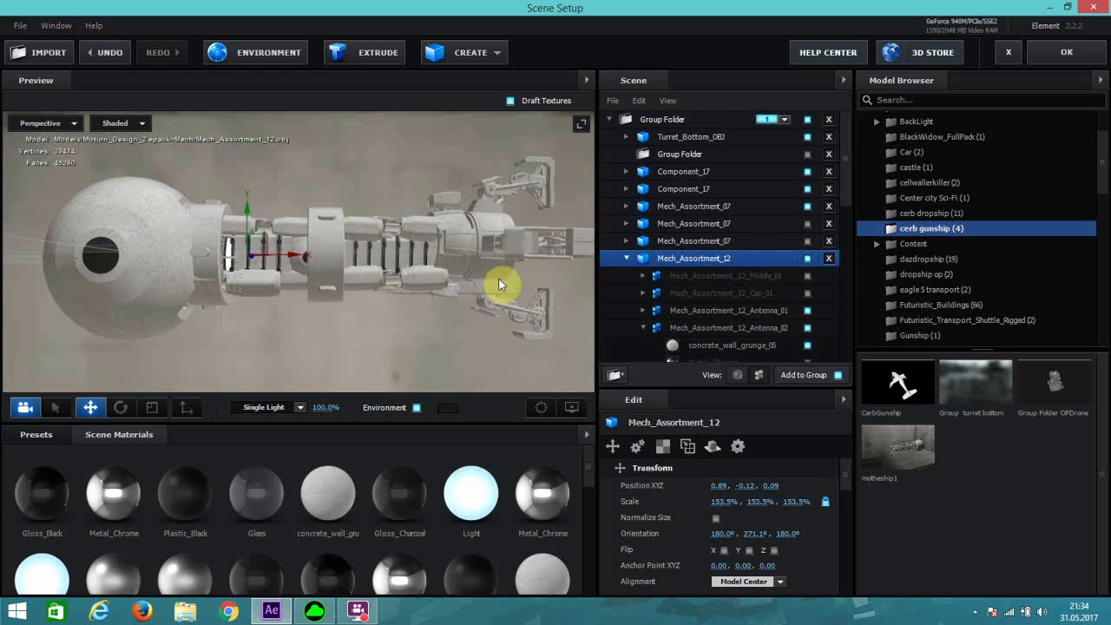
pyautogui.moveTo(448, 296); pyautogui.dragTo(525, 300)
pyautogui.scroll(1, 433, 313)
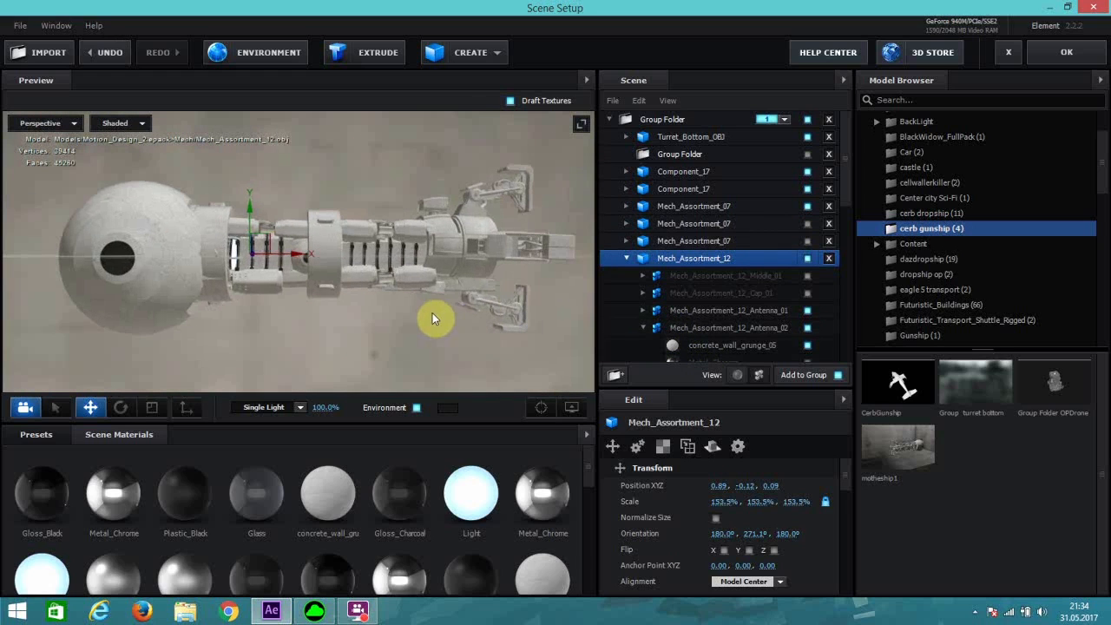
pyautogui.scroll(-2, 711, 304)
pyautogui.scroll(2, 778, 234)
pyautogui.click(805, 223)
pyautogui.click(806, 224)
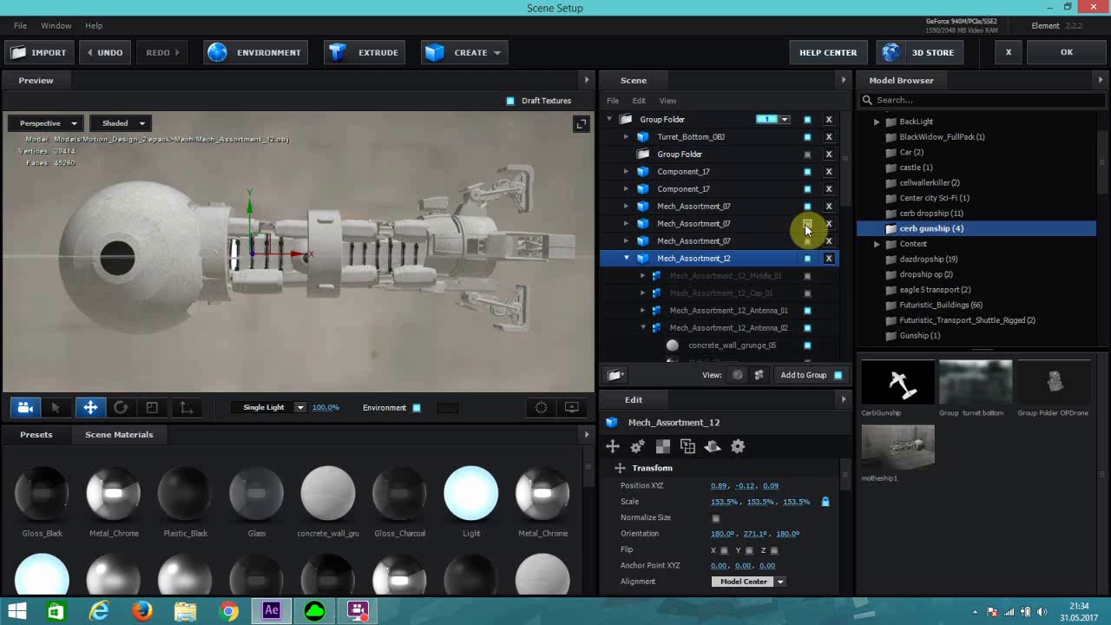
pyautogui.click(805, 224)
pyautogui.click(805, 242)
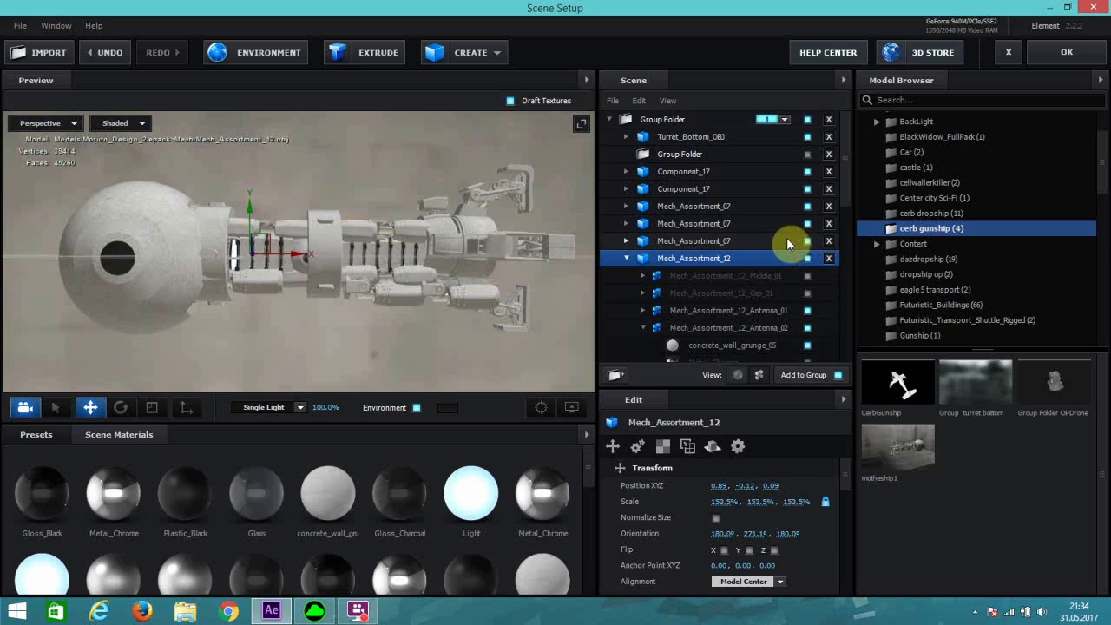
# Step: Move both re-enabled Mech_Assortment_07 parts together up and inward, placing the one at X 1.96 at Y -0.14 and Z -0.01
pyautogui.click(776, 238)
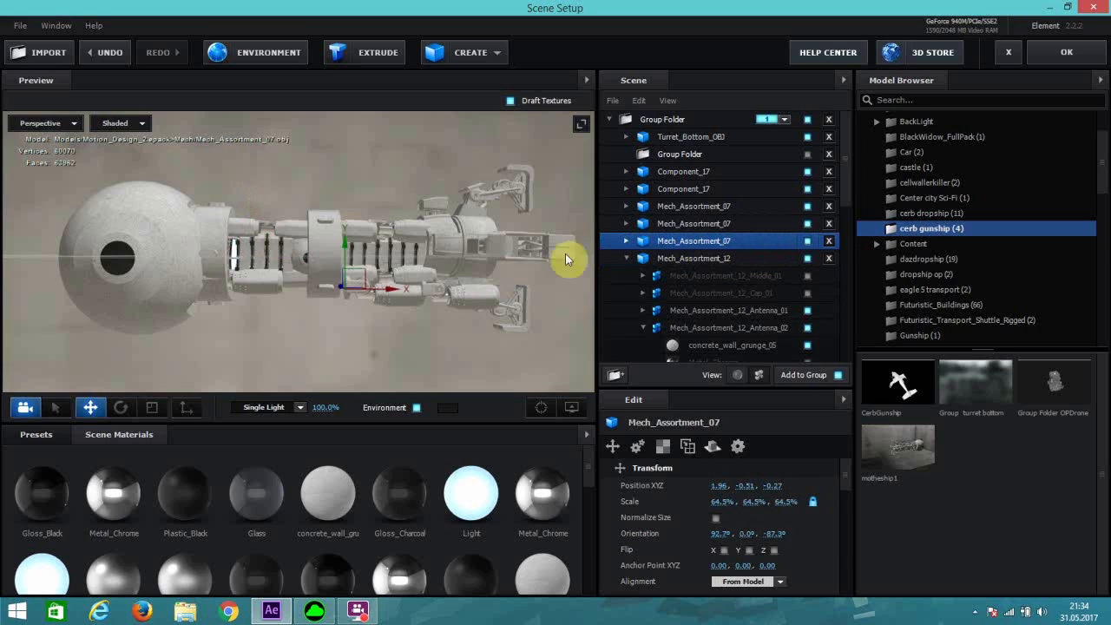
pyautogui.scroll(4, 426, 322)
pyautogui.moveTo(437, 316); pyautogui.dragTo(444, 324)
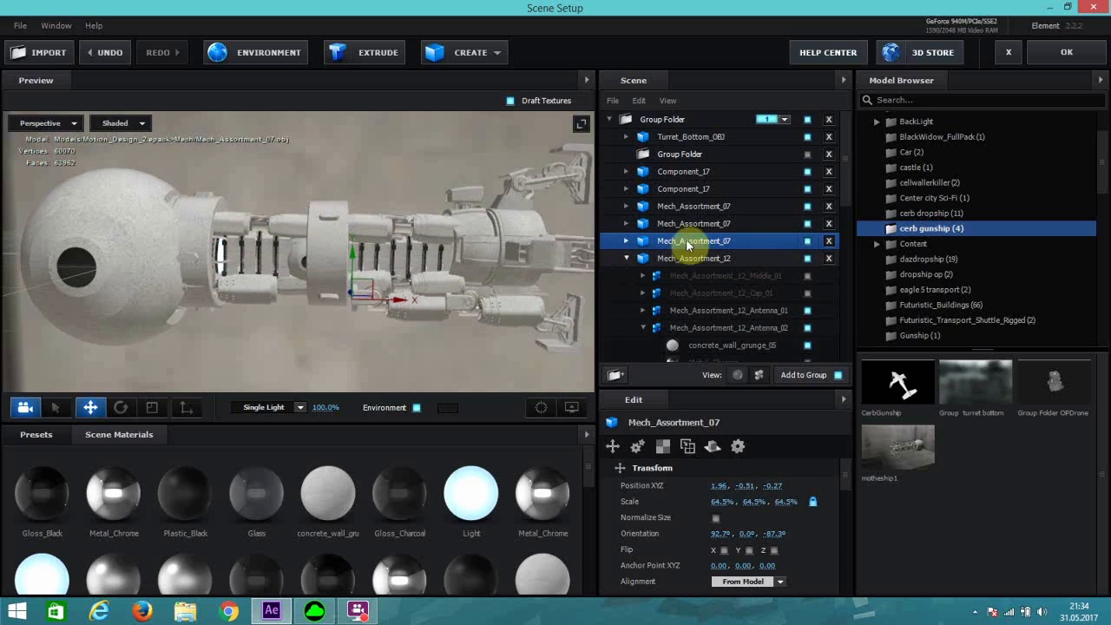
pyautogui.keyDown('ctrl'); pyautogui.click(690, 226); pyautogui.keyUp('ctrl')
pyautogui.moveTo(403, 262); pyautogui.dragTo(398, 236)
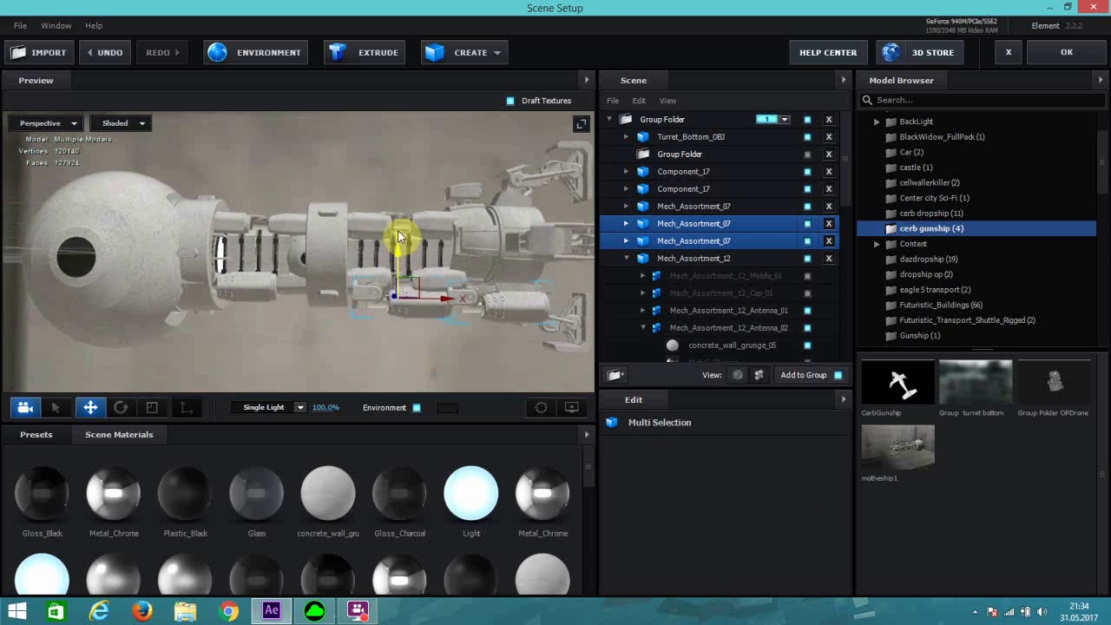
pyautogui.moveTo(438, 321); pyautogui.dragTo(393, 248)
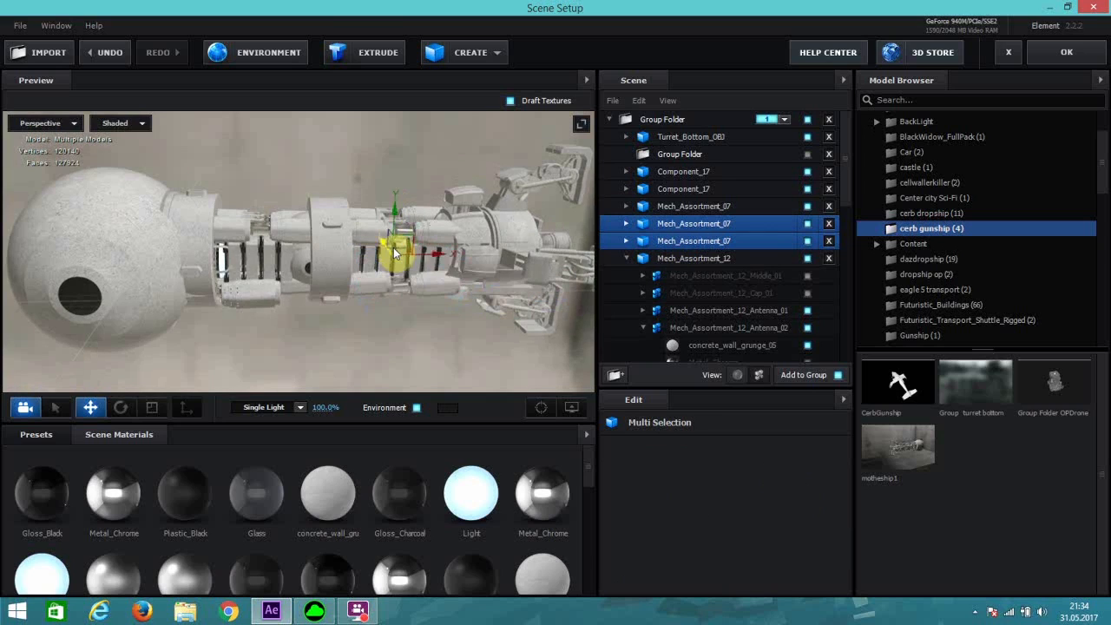
# Step: Identify the Mech_Assortment_07 part at X 1.96 by switching its visibility, and delete it from the scene
pyautogui.click(810, 239)
pyautogui.click(809, 240)
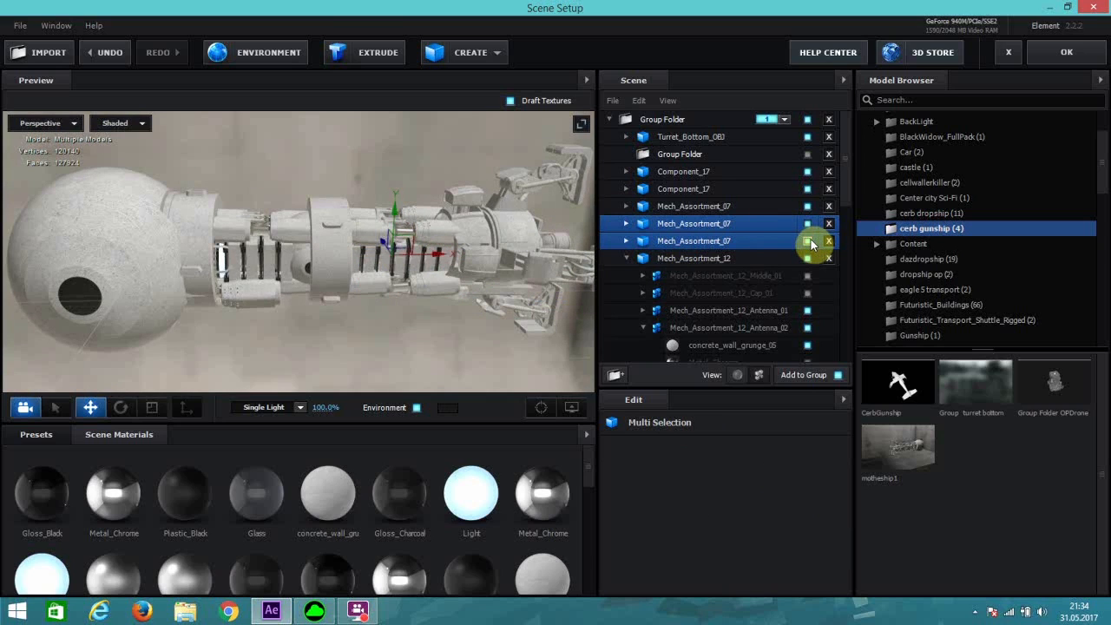
pyautogui.click(809, 240)
pyautogui.click(774, 240)
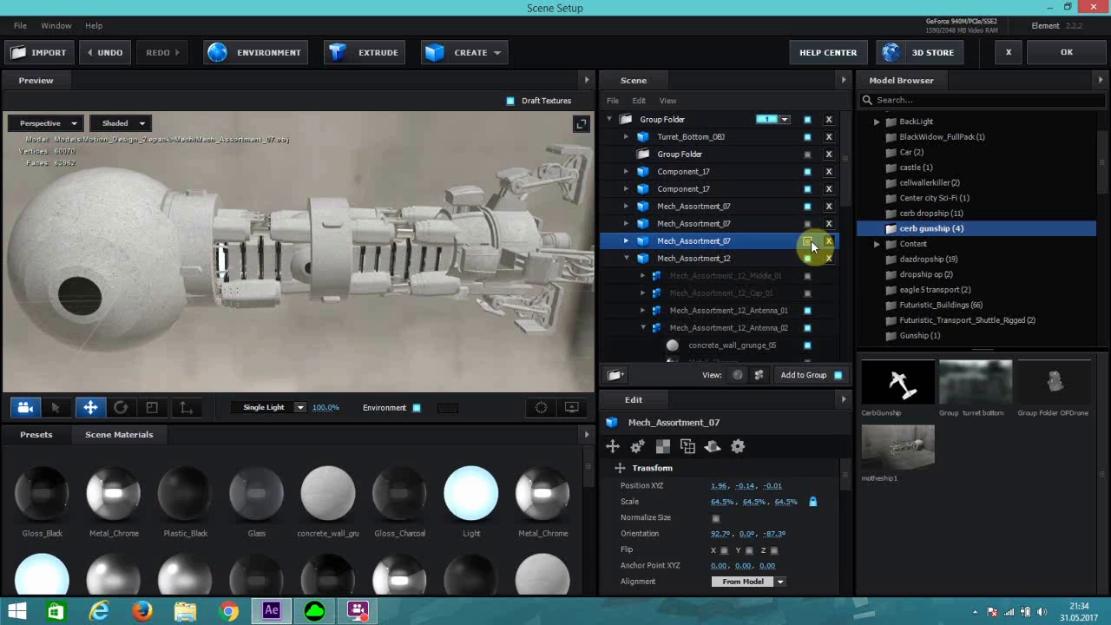
pyautogui.click(828, 240)
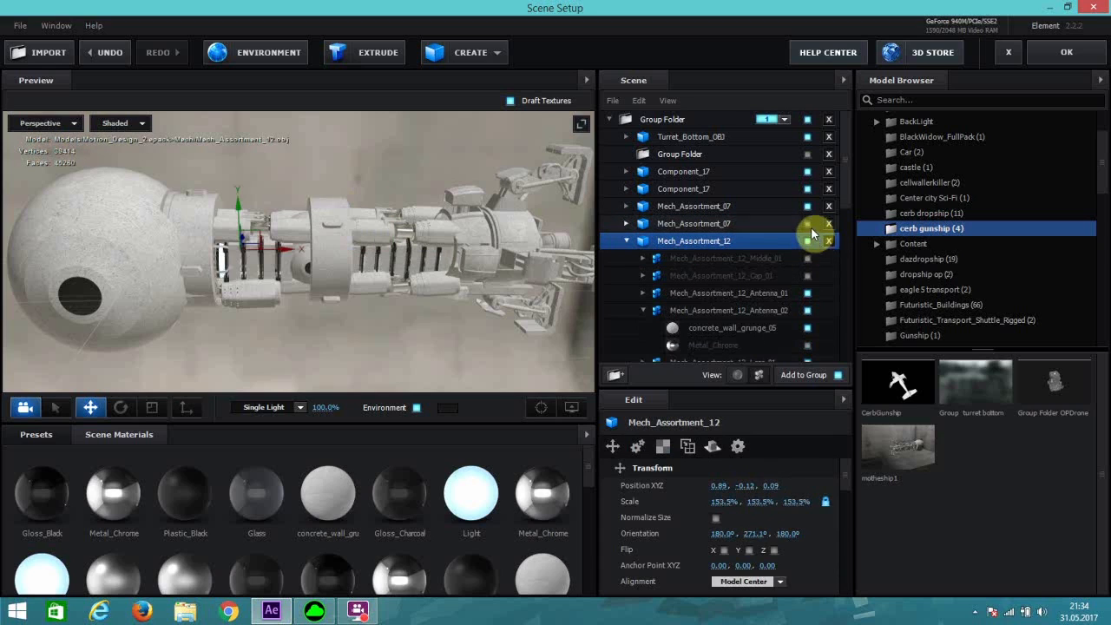
# Step: Scale the remaining re-enabled Mech_Assortment_07 to 35% and move it in front of the arm at position 2.41, 0.00, -0.57
pyautogui.click(775, 223)
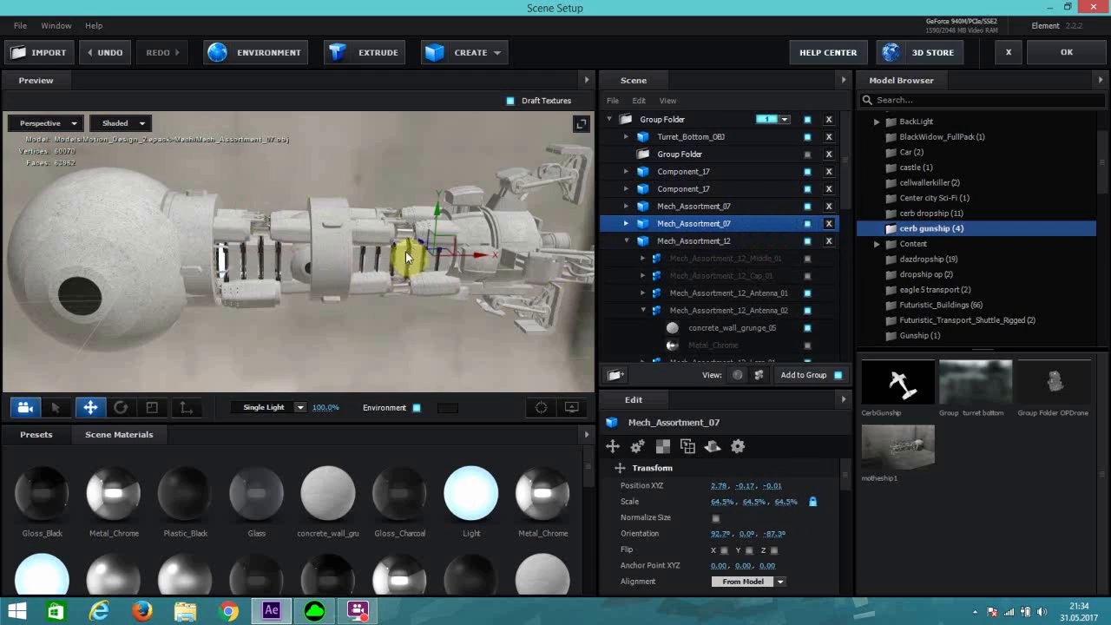
pyautogui.moveTo(422, 243); pyautogui.dragTo(454, 274)
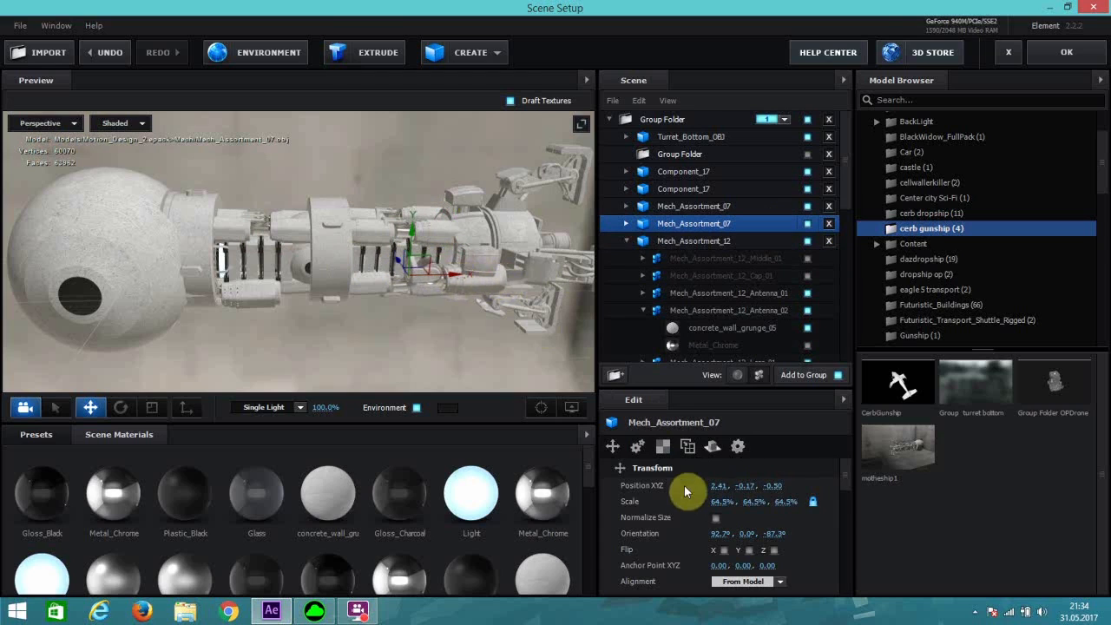
pyautogui.moveTo(718, 503); pyautogui.dragTo(672, 496)
pyautogui.click(552, 406)
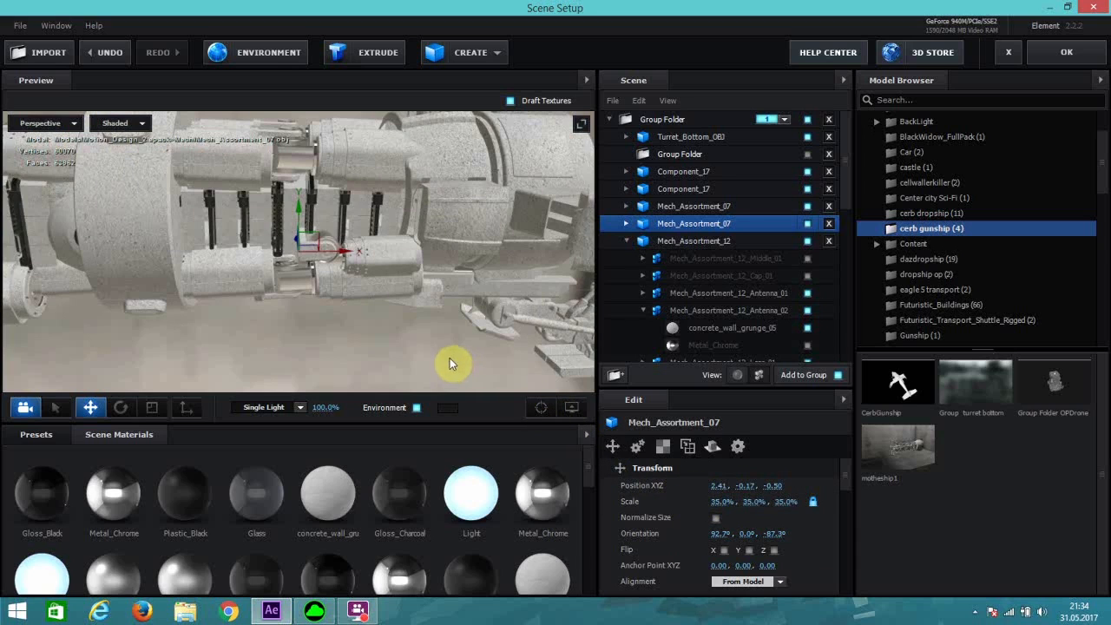
pyautogui.scroll(1, 314, 255)
pyautogui.moveTo(330, 308); pyautogui.dragTo(305, 172)
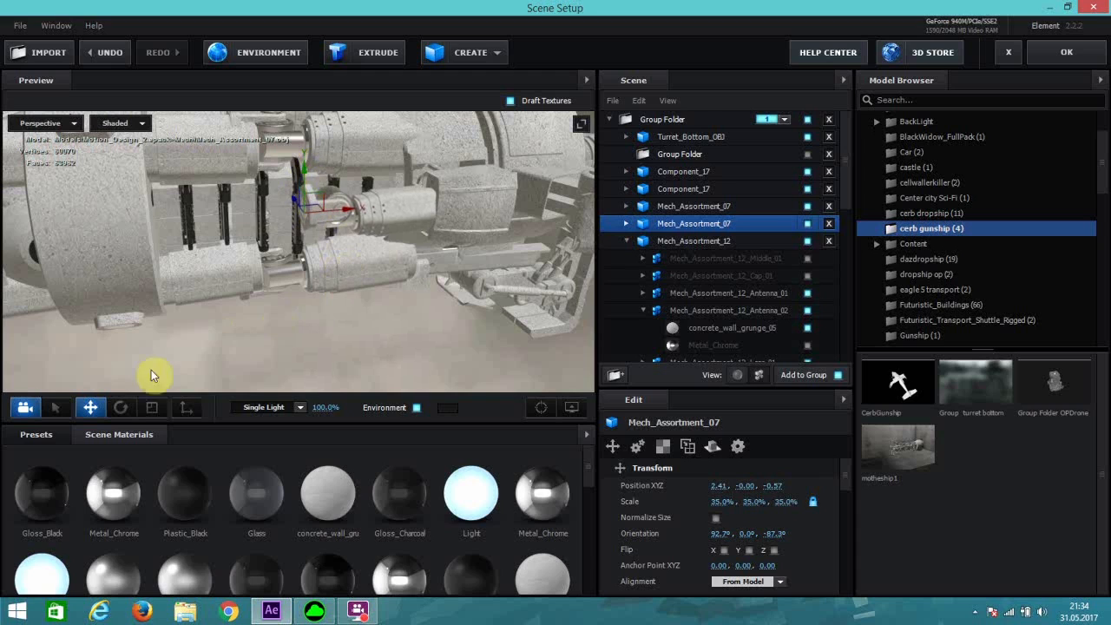
# Step: Shrink the small Mech_Assortment_07 to 28.5% and turn it around to an orientation of 87.3°, 2.3°, 86.3°
pyautogui.click(123, 407)
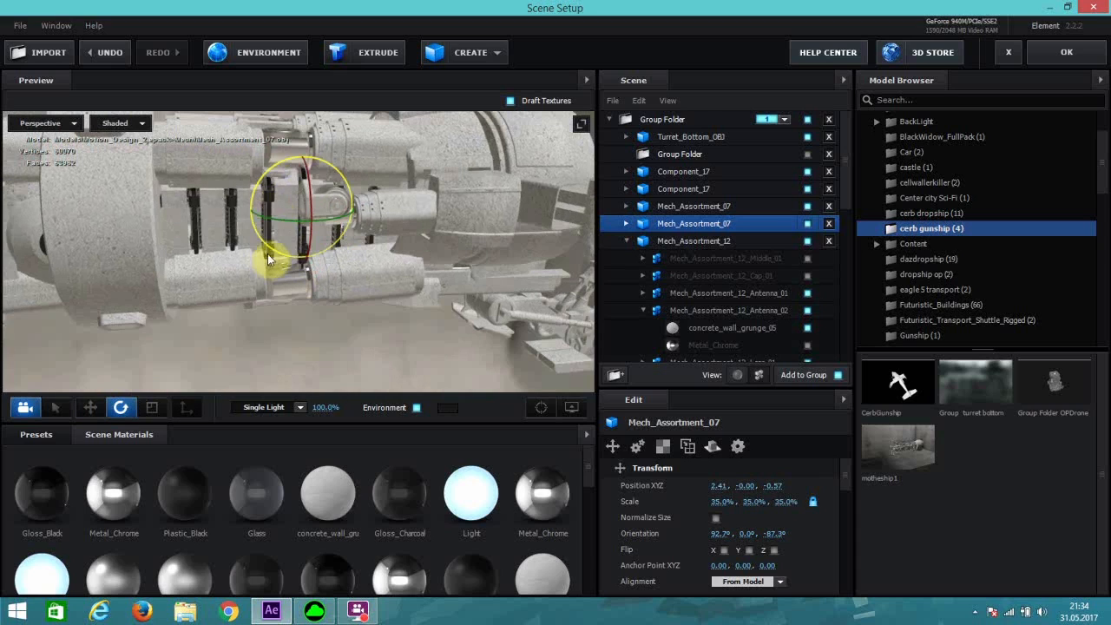
pyautogui.moveTo(259, 180); pyautogui.dragTo(260, 182)
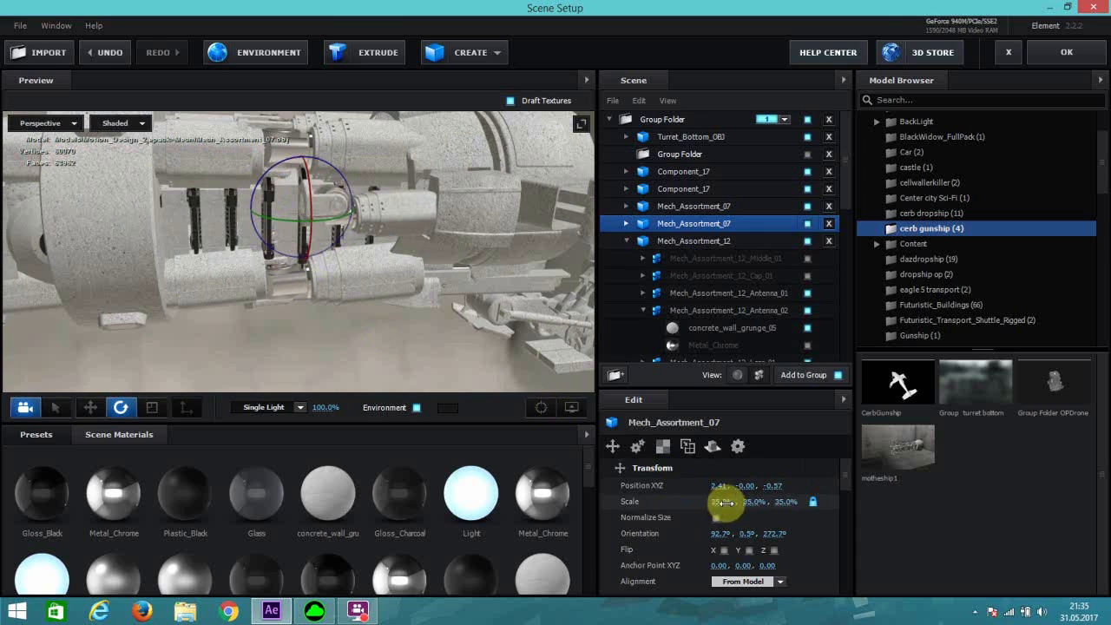
pyautogui.moveTo(721, 503); pyautogui.dragTo(715, 503)
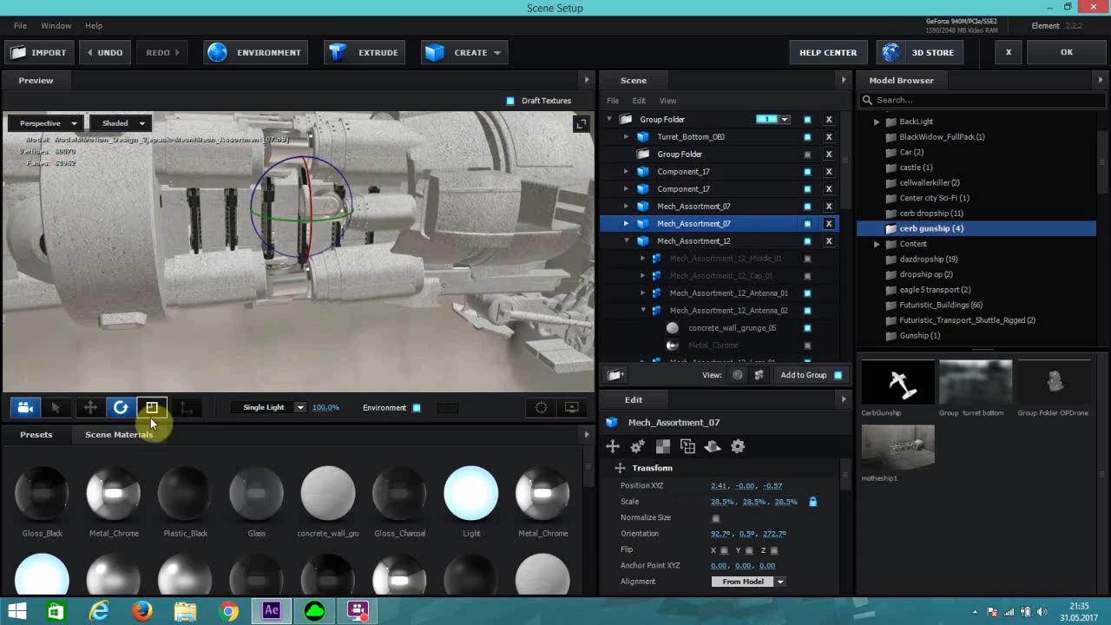
pyautogui.click(92, 408)
pyautogui.click(120, 408)
pyautogui.moveTo(329, 218); pyautogui.dragTo(258, 184)
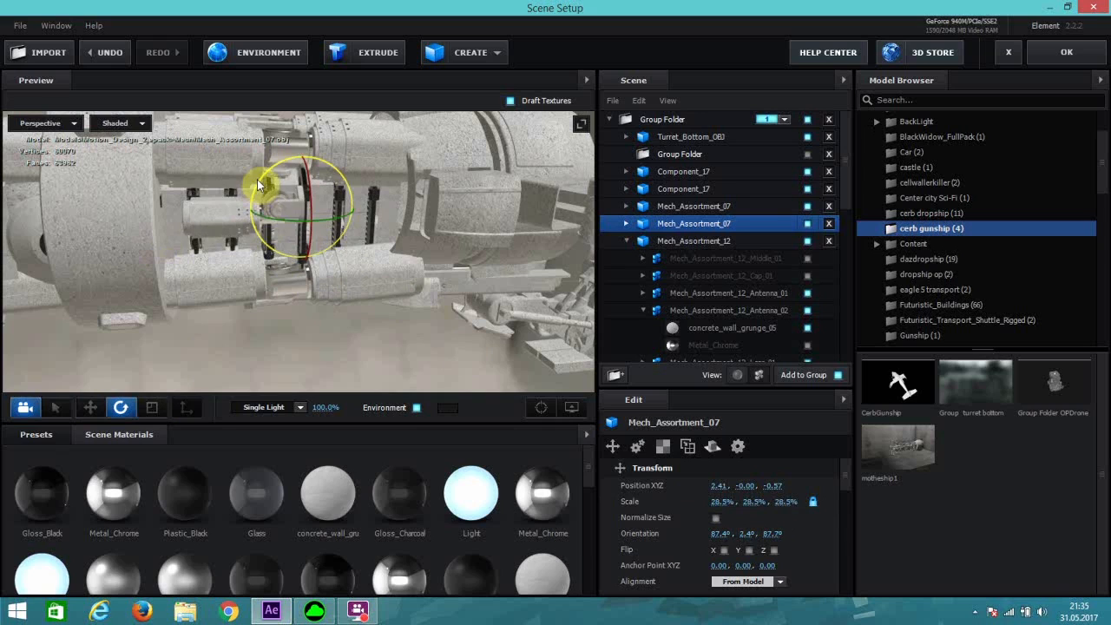
pyautogui.moveTo(289, 218); pyautogui.dragTo(288, 218)
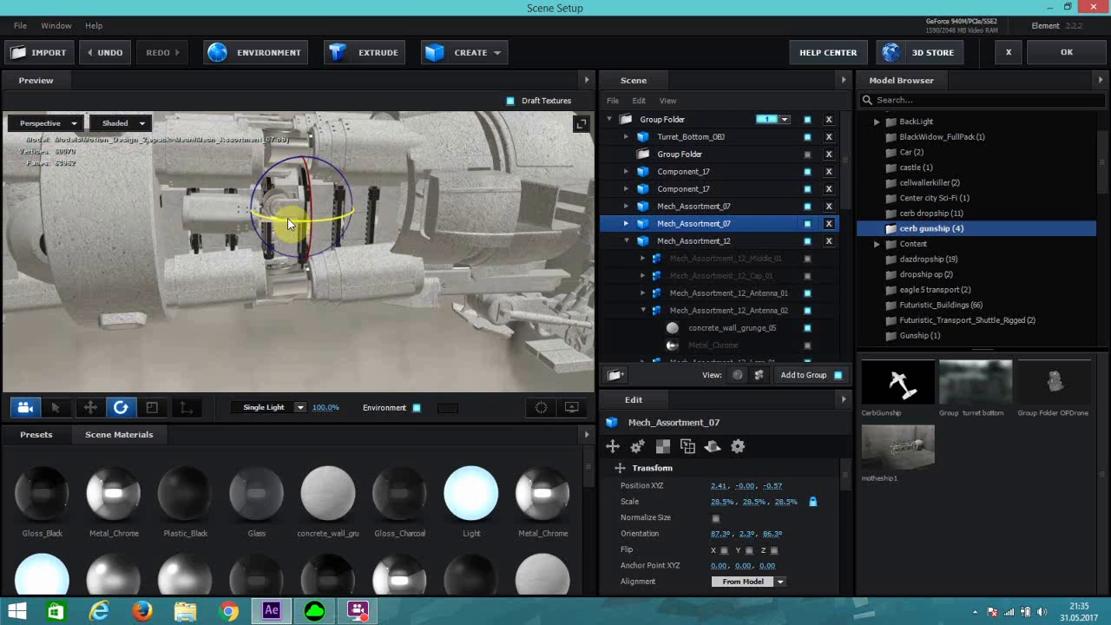
# Step: Move the small Mech_Assortment_07 along the arm toward the claw end, to position 2.88, -0.01, -0.54
pyautogui.click(90, 407)
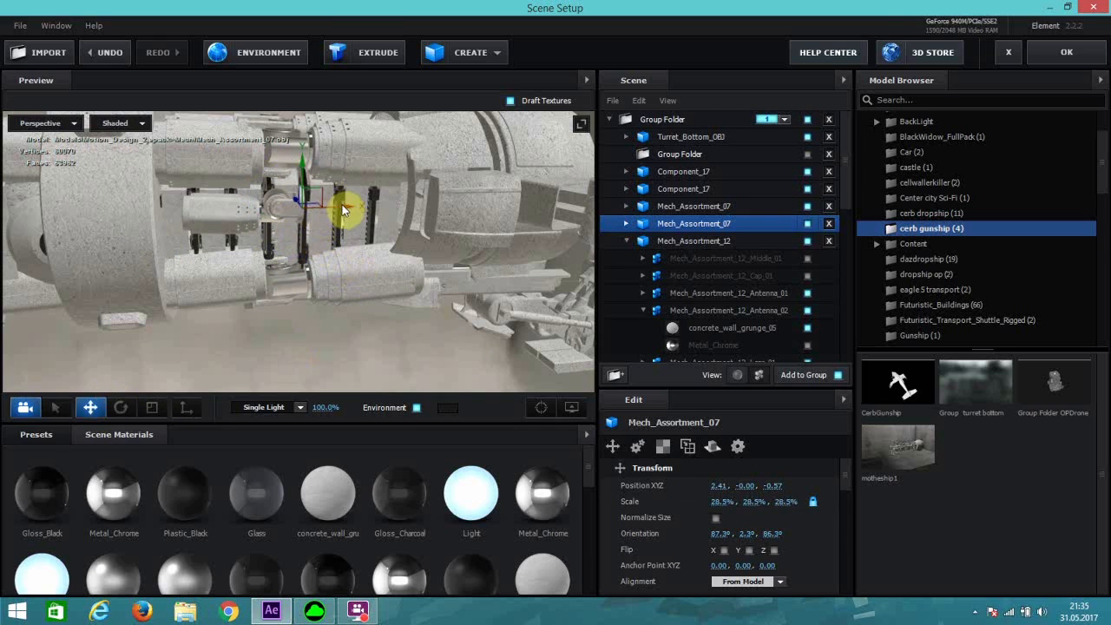
pyautogui.moveTo(358, 206); pyautogui.dragTo(474, 219)
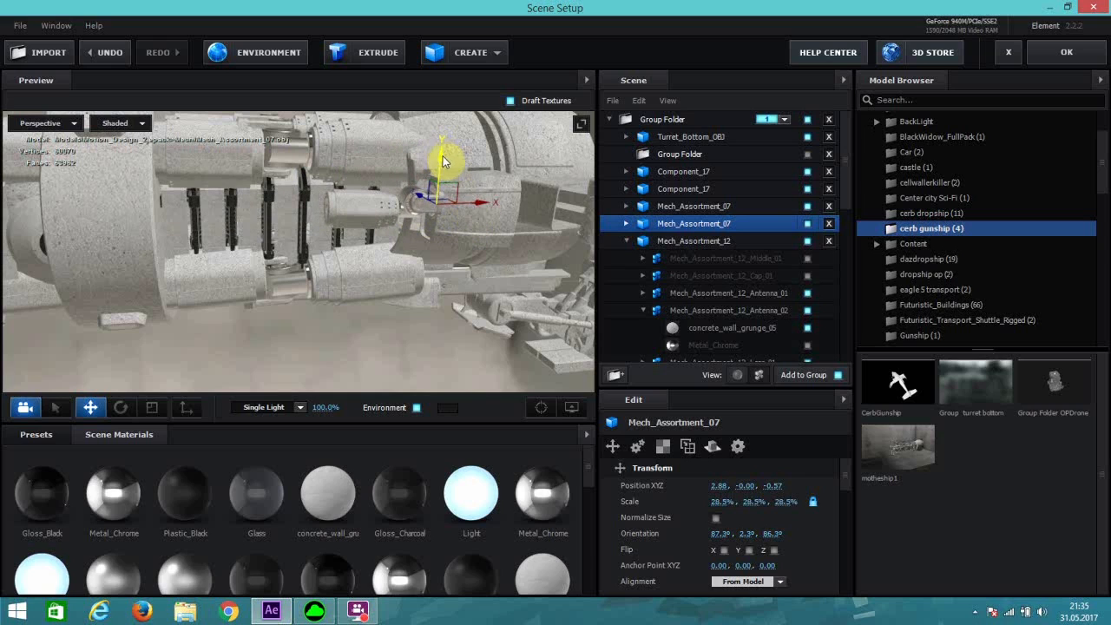
pyautogui.moveTo(424, 200); pyautogui.dragTo(453, 206)
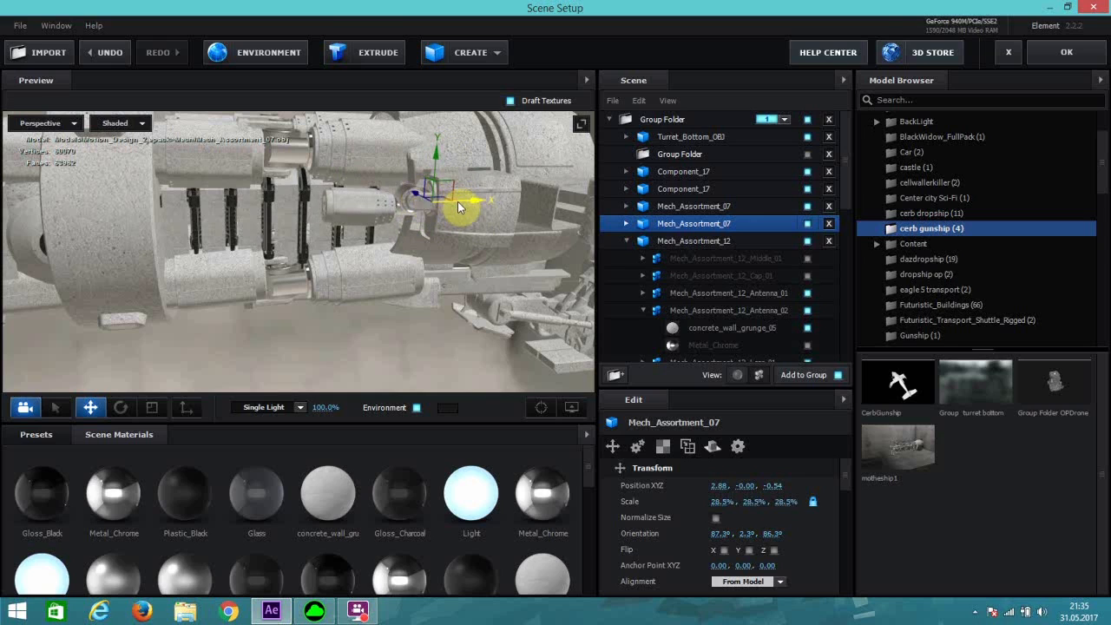
pyautogui.moveTo(436, 163); pyautogui.dragTo(370, 206)
# Step: Duplicate the small Mech_Assortment_07 twice and line the copies up along the arm at X 2.49 and X 2.21
pyautogui.hotkey('ctrl', 'd')
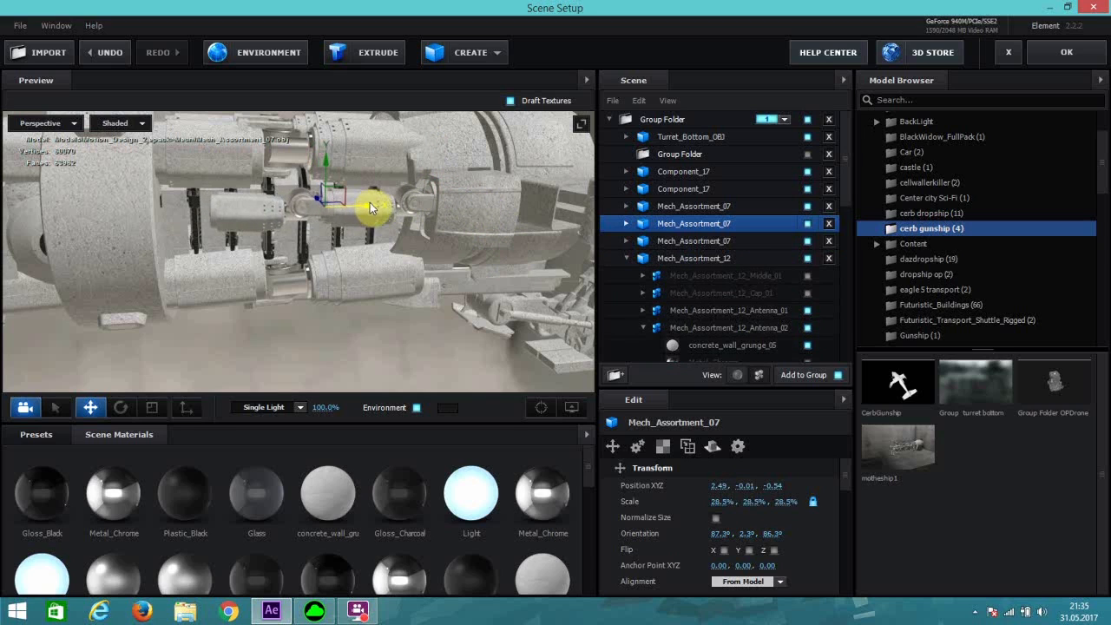
pyautogui.scroll(-2, 462, 242)
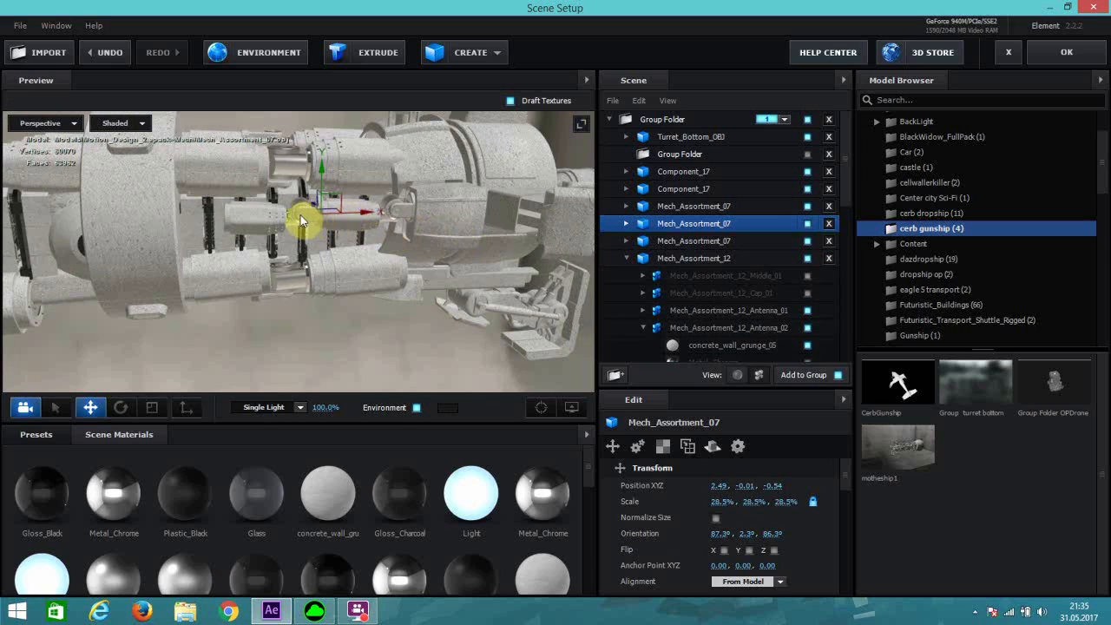
pyautogui.hotkey('ctrl', 'd')
pyautogui.moveTo(286, 214); pyautogui.dragTo(265, 302)
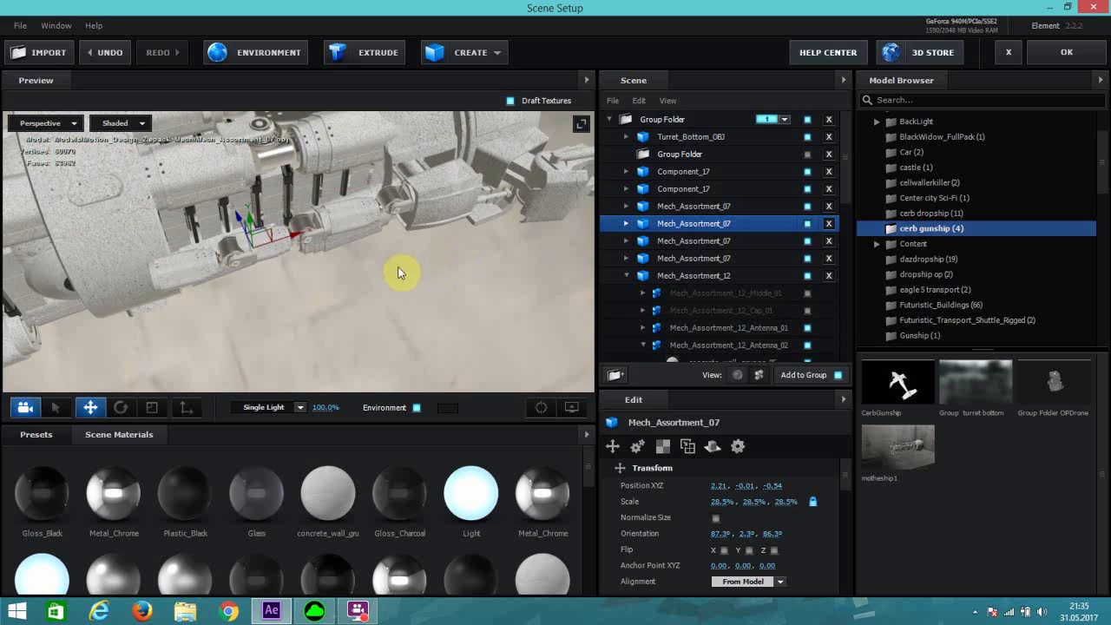
pyautogui.moveTo(318, 268); pyautogui.dragTo(231, 228)
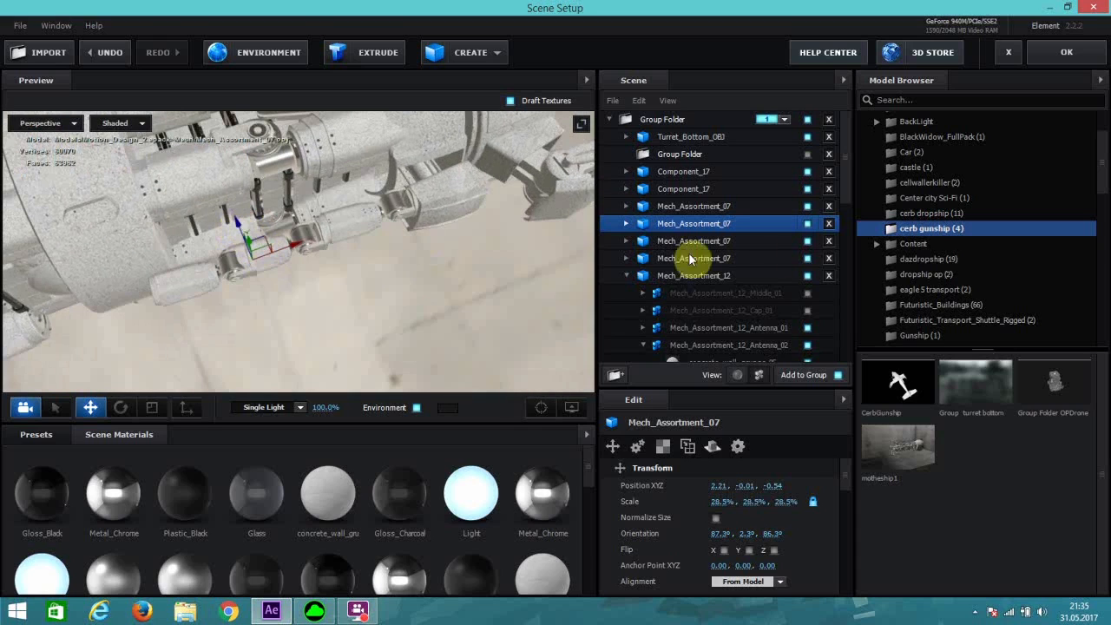
pyautogui.keyDown('ctrl'); pyautogui.click(735, 210); pyautogui.keyUp('ctrl')
pyautogui.keyDown('ctrl'); pyautogui.click(720, 242); pyautogui.keyUp('ctrl')
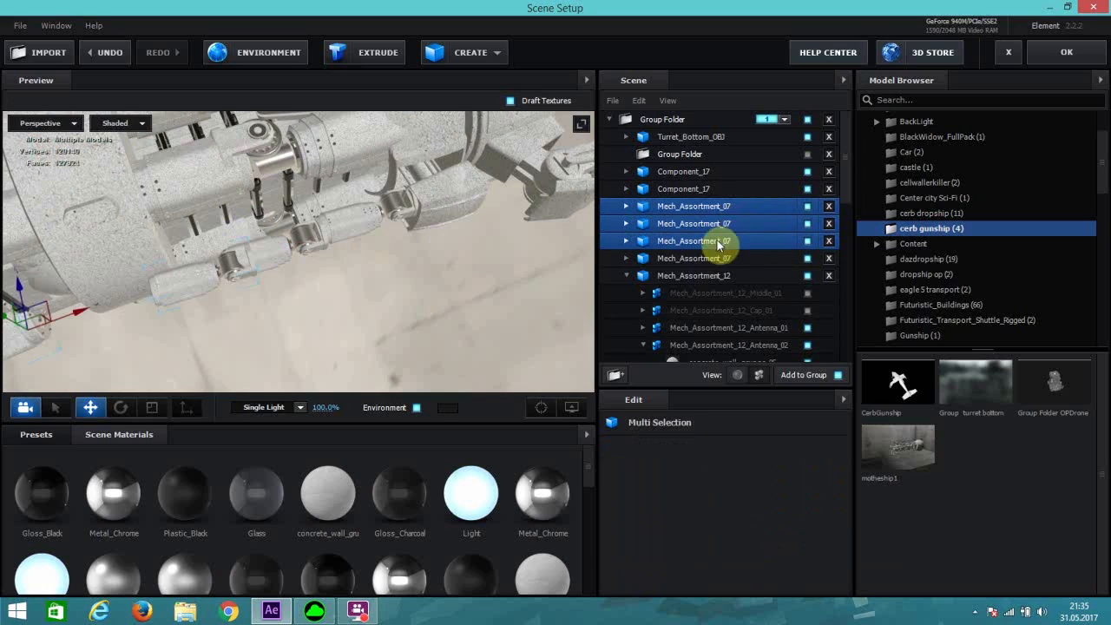
pyautogui.click(788, 209)
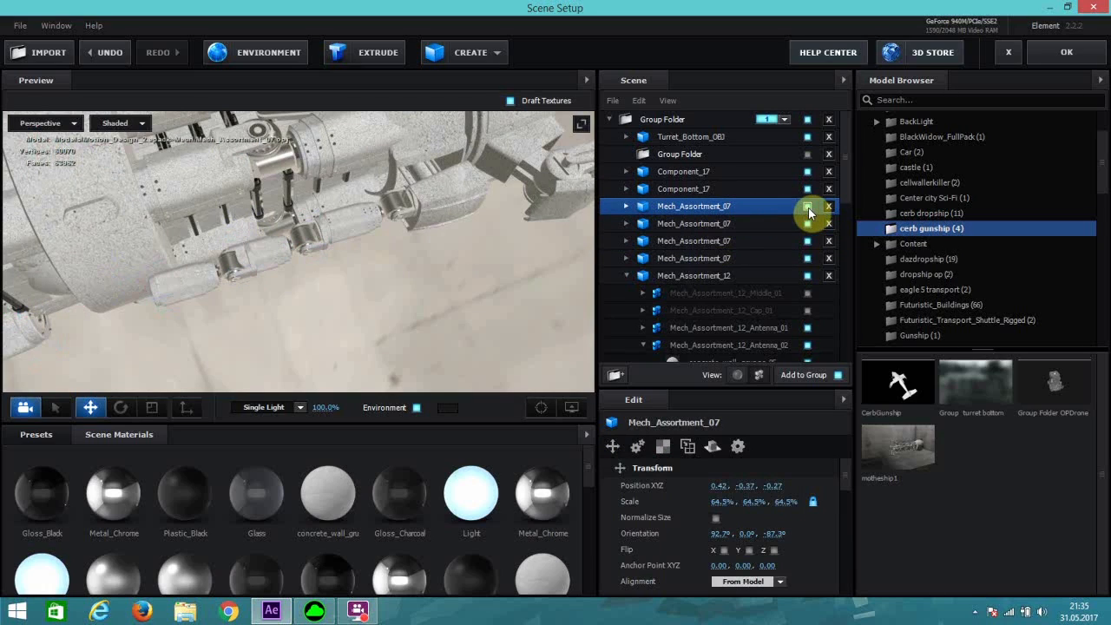
pyautogui.click(806, 224)
pyautogui.click(806, 224)
pyautogui.click(797, 225)
pyautogui.click(796, 228)
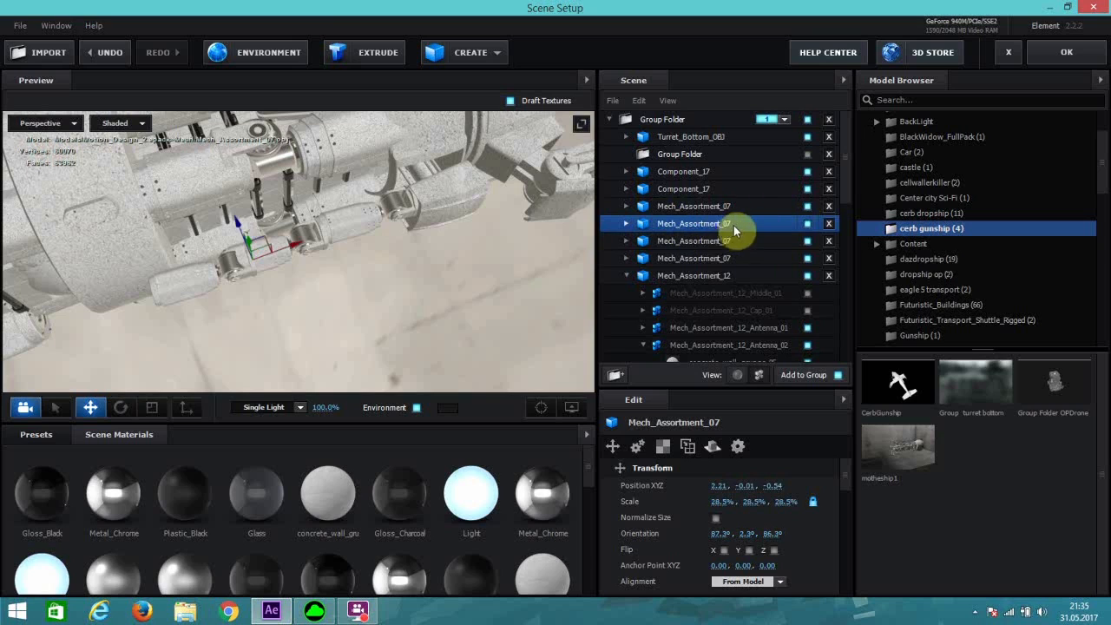
# Step: Push the three small Mech_Assortment_07 parts inward along Z one by one, with Z -0.38 at X 2.49 and Z -0.39 at X 2.88
pyautogui.moveTo(242, 234); pyautogui.dragTo(236, 186)
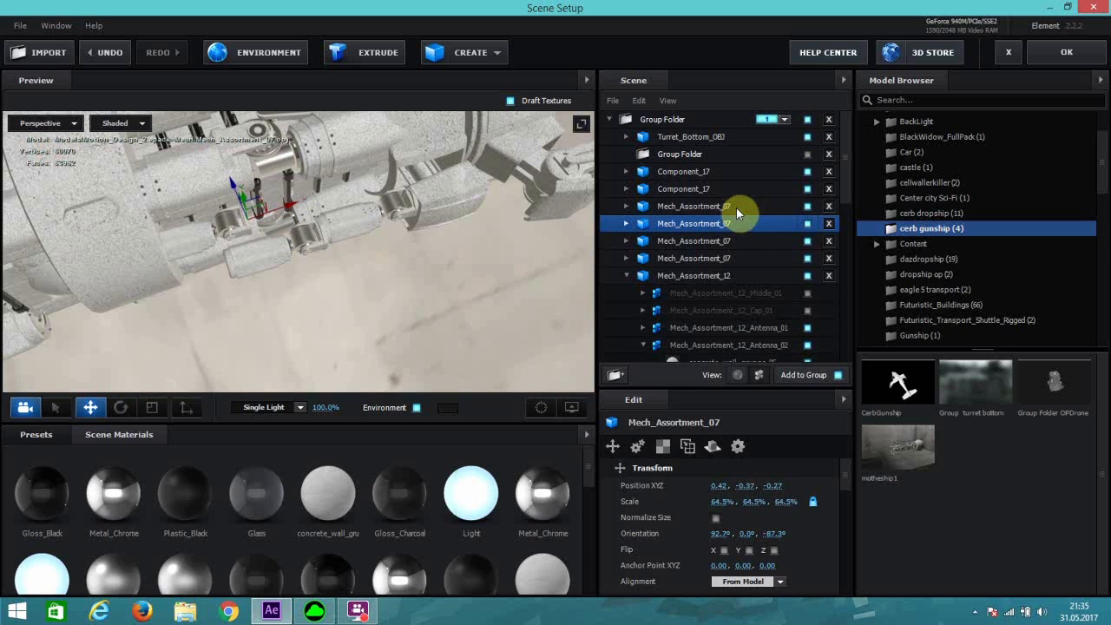
pyautogui.click(735, 207)
pyautogui.click(779, 240)
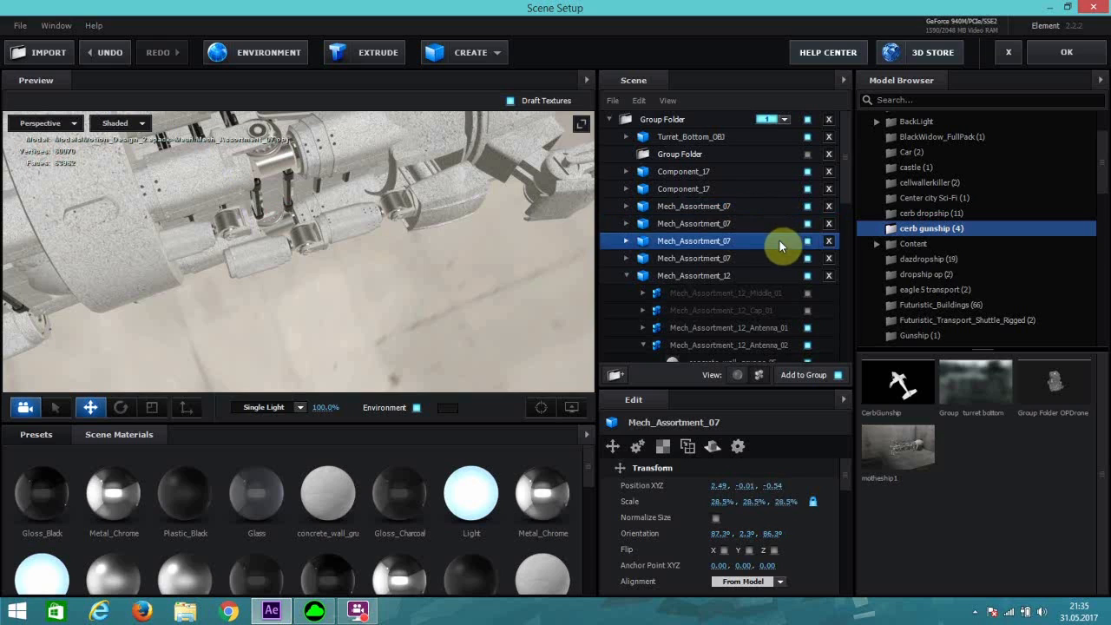
pyautogui.moveTo(305, 195); pyautogui.dragTo(315, 173)
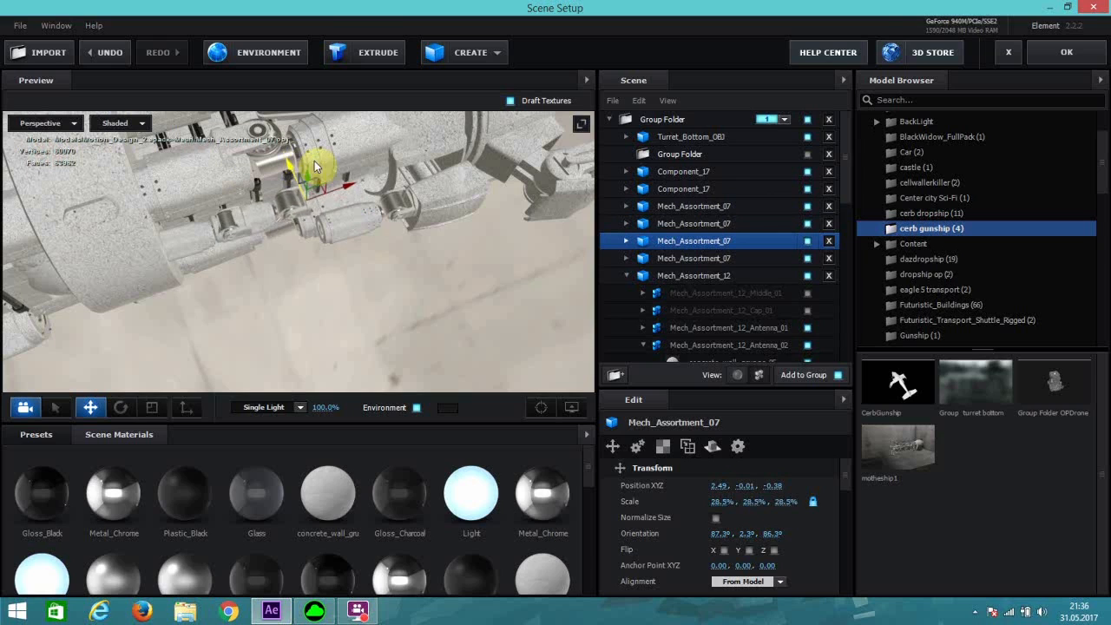
pyautogui.click(770, 258)
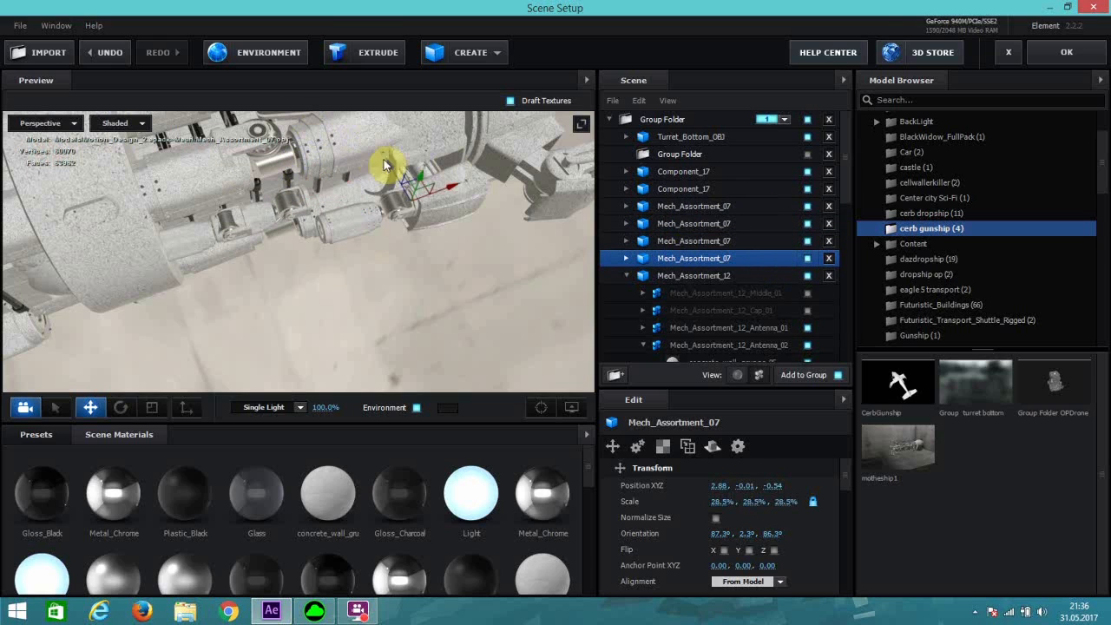
pyautogui.moveTo(383, 165); pyautogui.dragTo(373, 136)
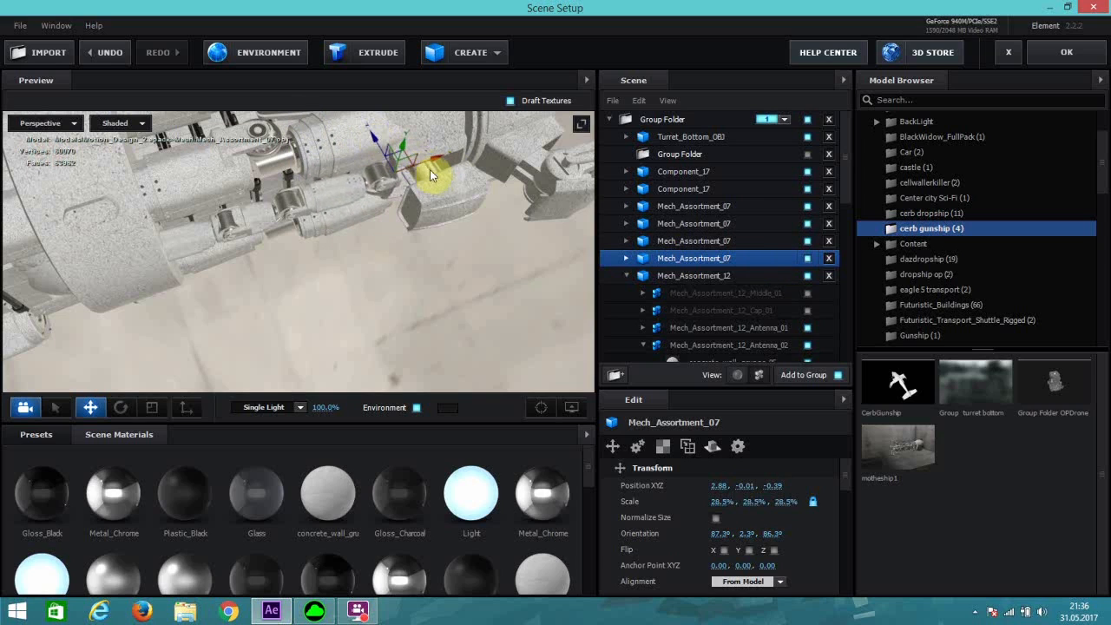
# Step: Duplicate the small Mech_Assortment_07 once more and move the copy toward the claw end, to position 3.17, -0.01, -0.41
pyautogui.moveTo(434, 162); pyautogui.dragTo(497, 153)
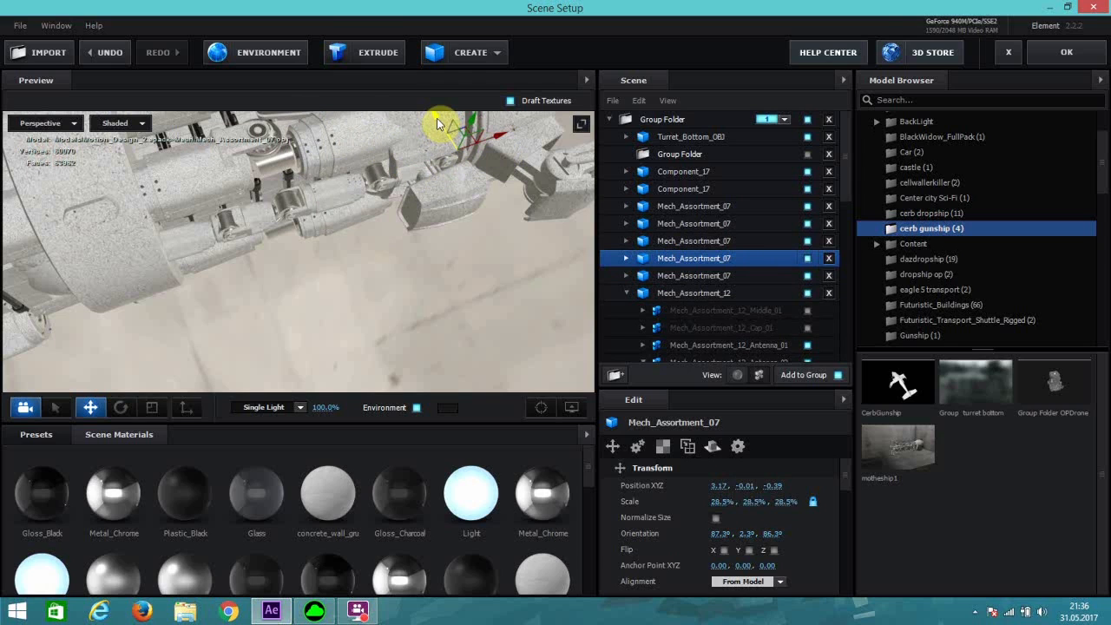
pyautogui.moveTo(437, 122); pyautogui.dragTo(440, 127)
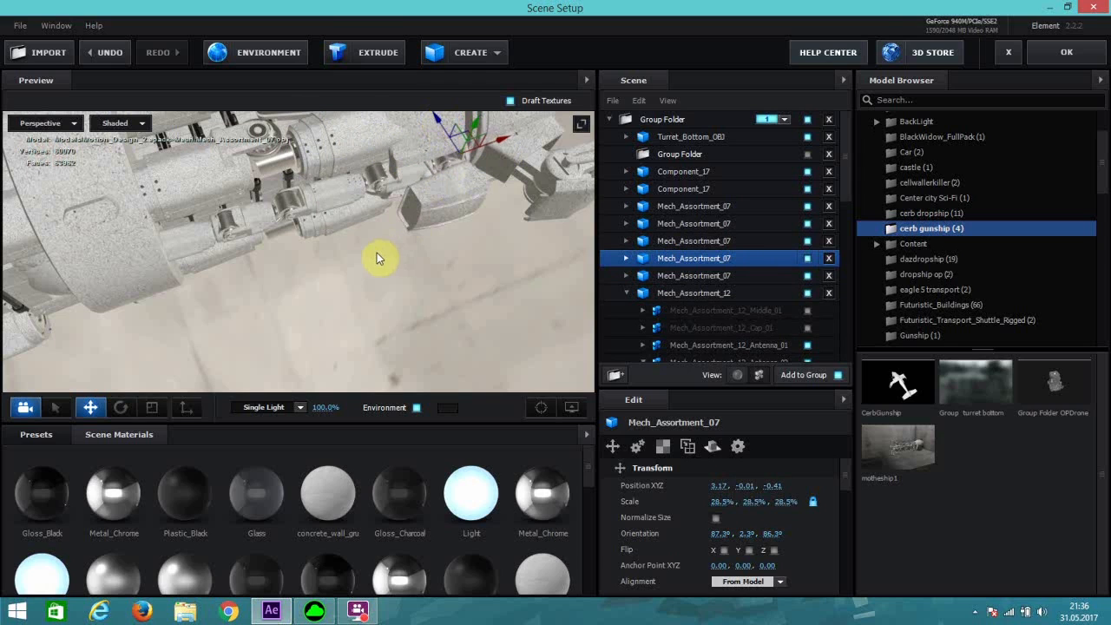
pyautogui.scroll(-2, 373, 248)
pyautogui.scroll(-1, 298, 263)
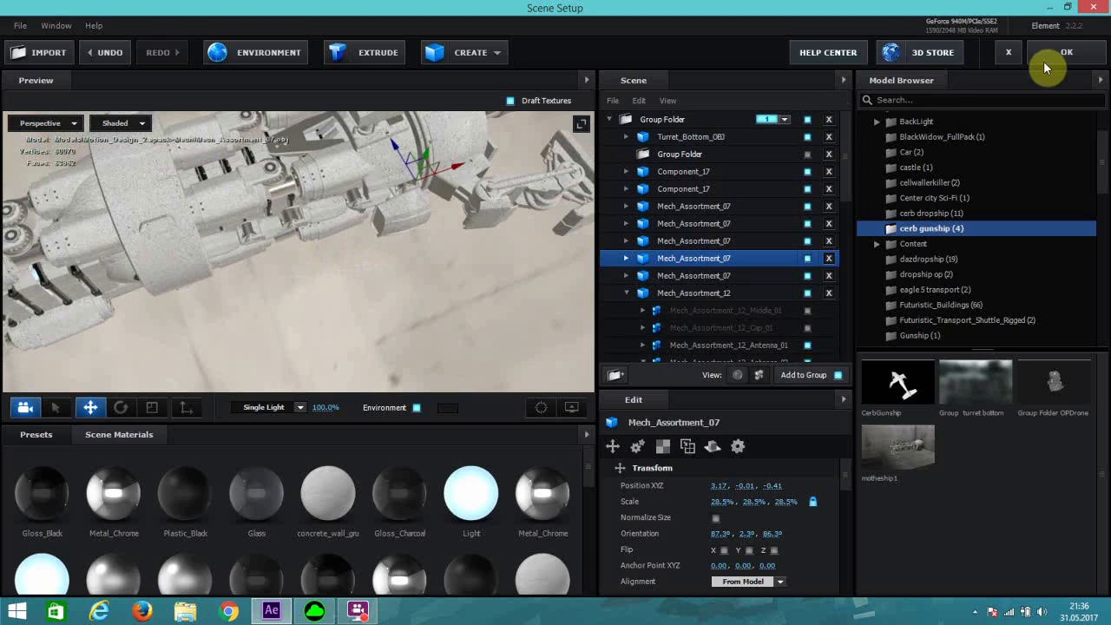
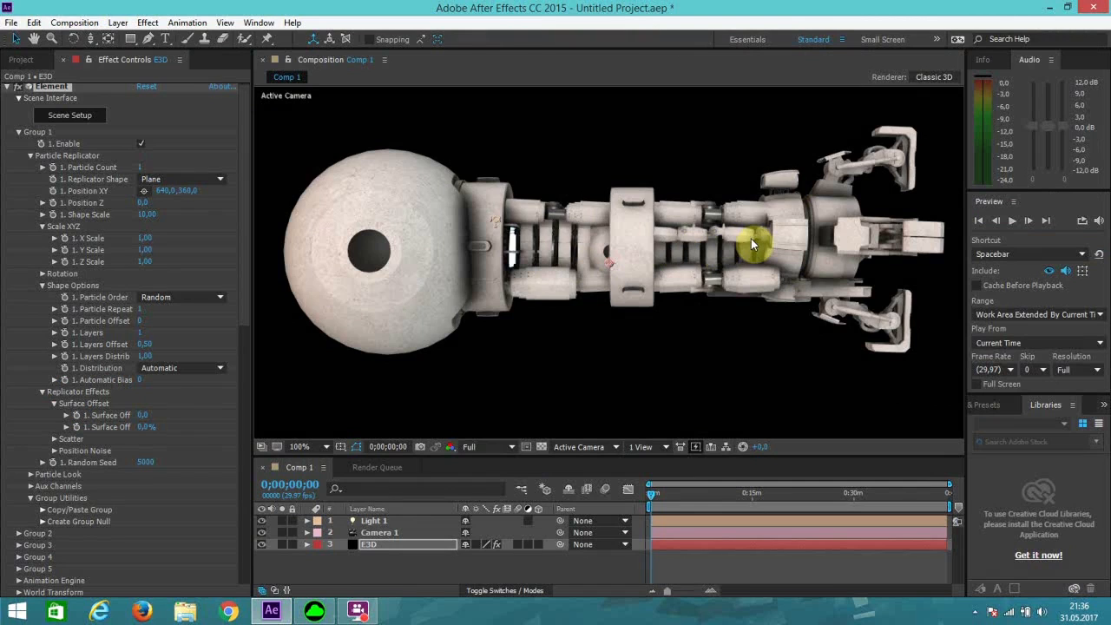
# Step: Reopen the Element scene and delete the four small Mech_Assortment_07 parts lined up along the arm
pyautogui.click(86, 120)
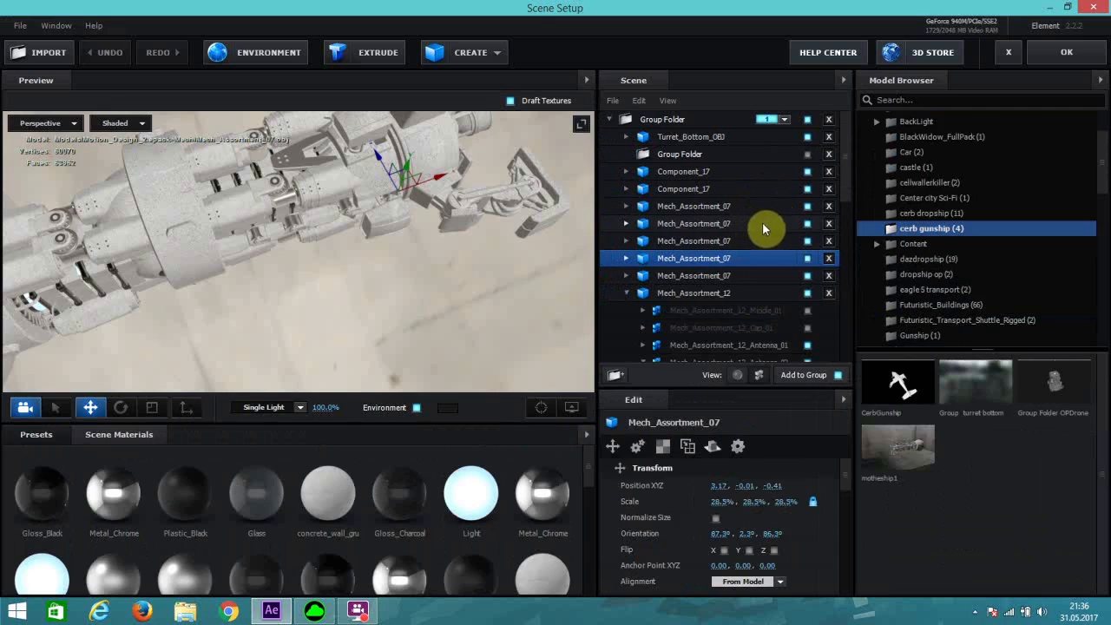
pyautogui.moveTo(411, 292); pyautogui.dragTo(789, 265)
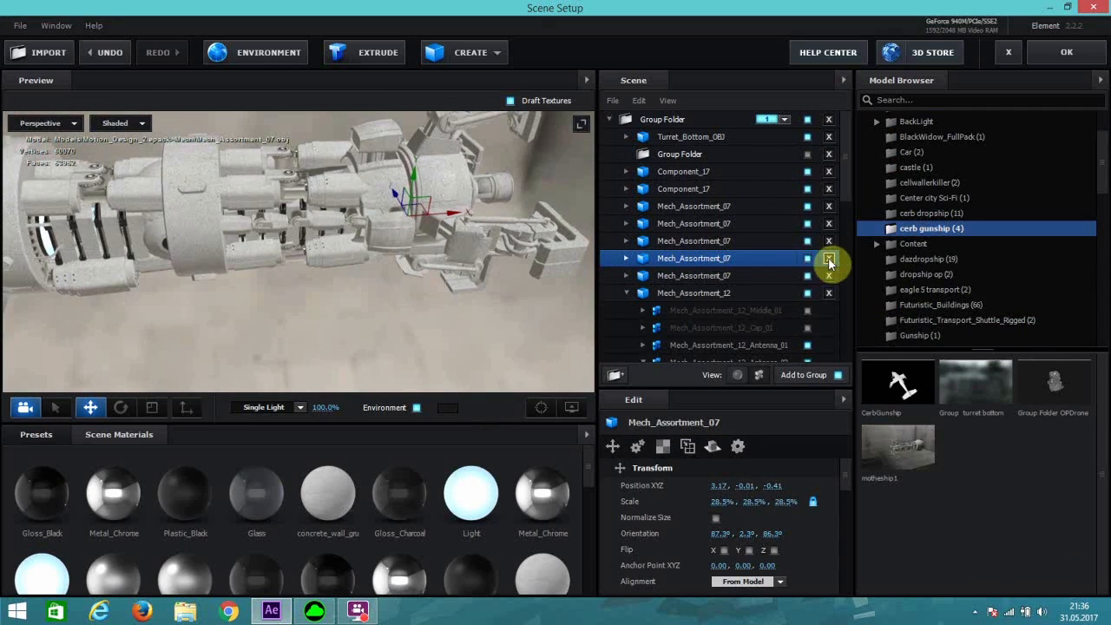
pyautogui.click(830, 262)
pyautogui.click(830, 261)
pyautogui.click(809, 259)
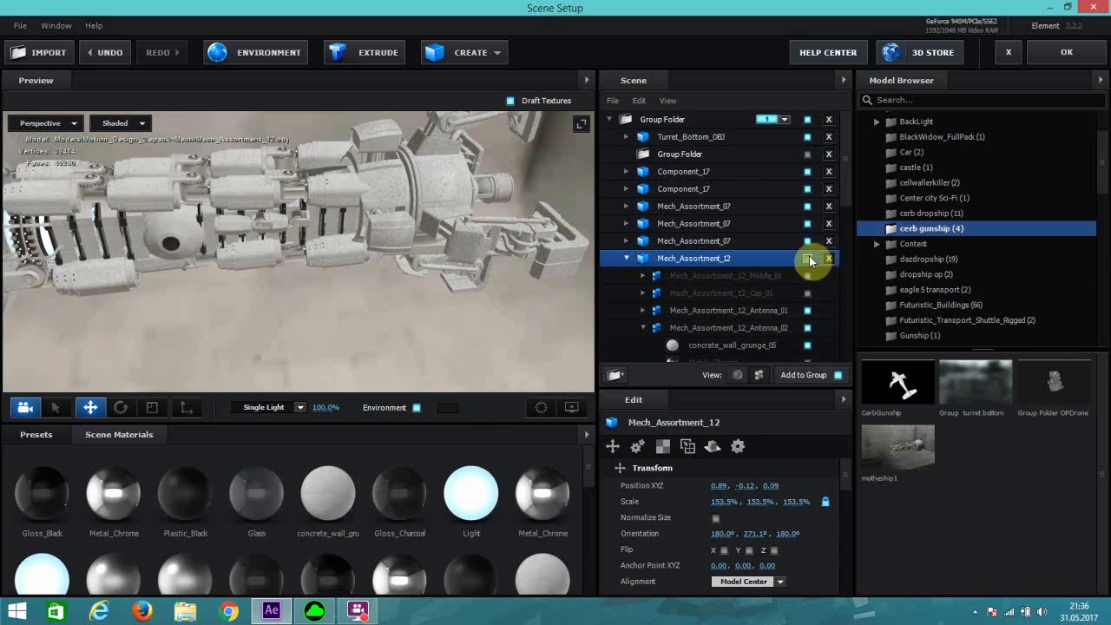
pyautogui.click(810, 260)
pyautogui.click(809, 243)
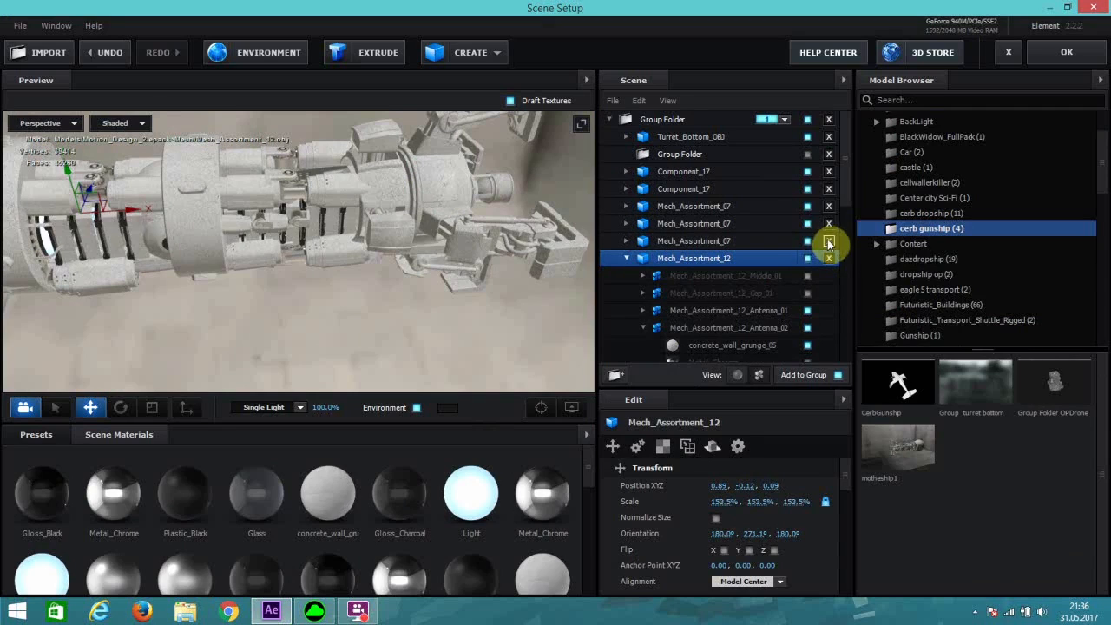
pyautogui.click(828, 241)
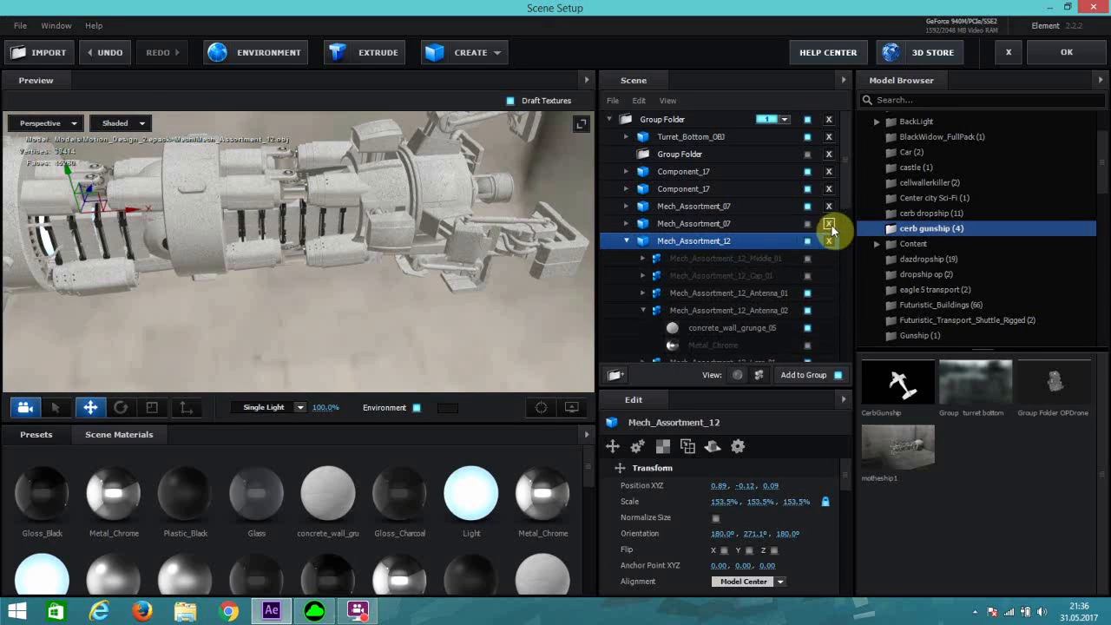
pyautogui.click(829, 224)
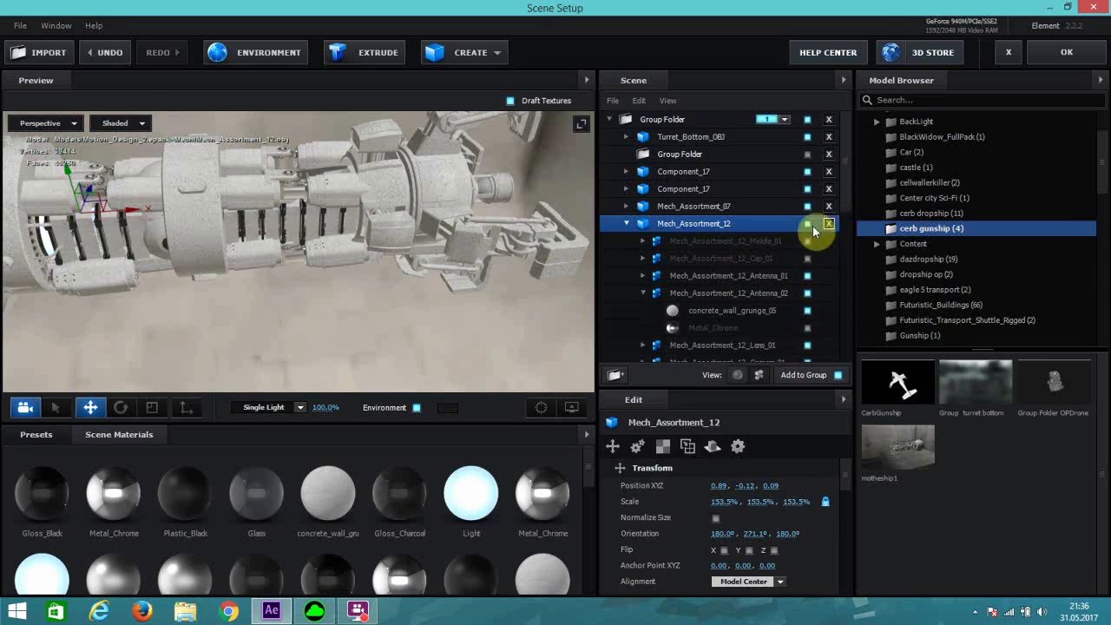
# Step: Hide the Mech_Assortment_12_Antenna_01 part of Mech_Assortment_12 and apply the scene to the composition
pyautogui.click(808, 275)
pyautogui.click(808, 275)
pyautogui.click(809, 275)
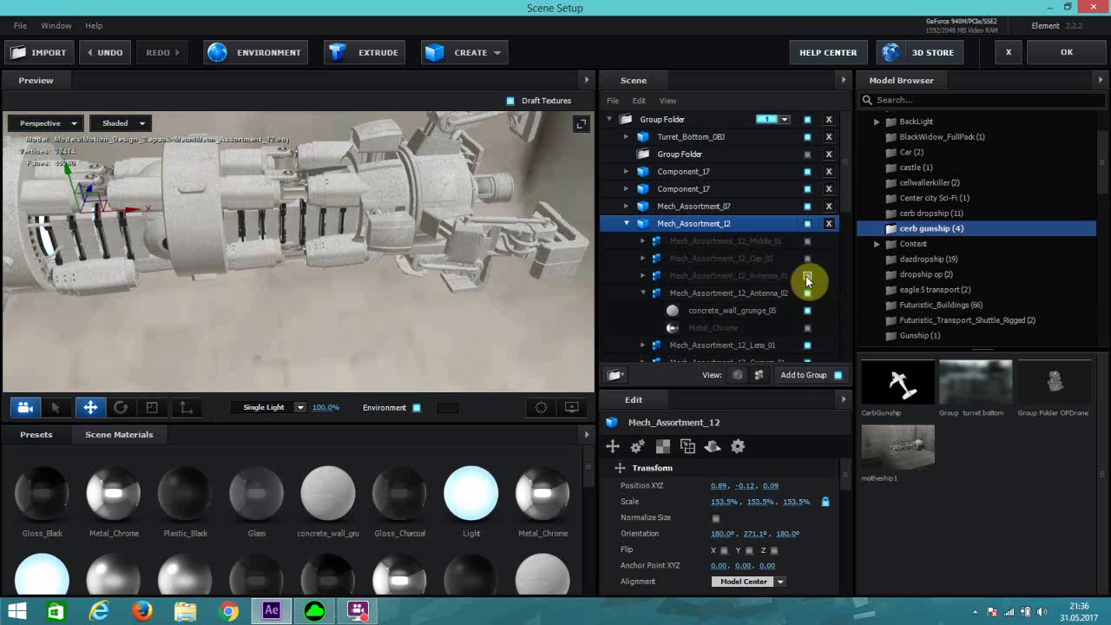
pyautogui.click(1050, 59)
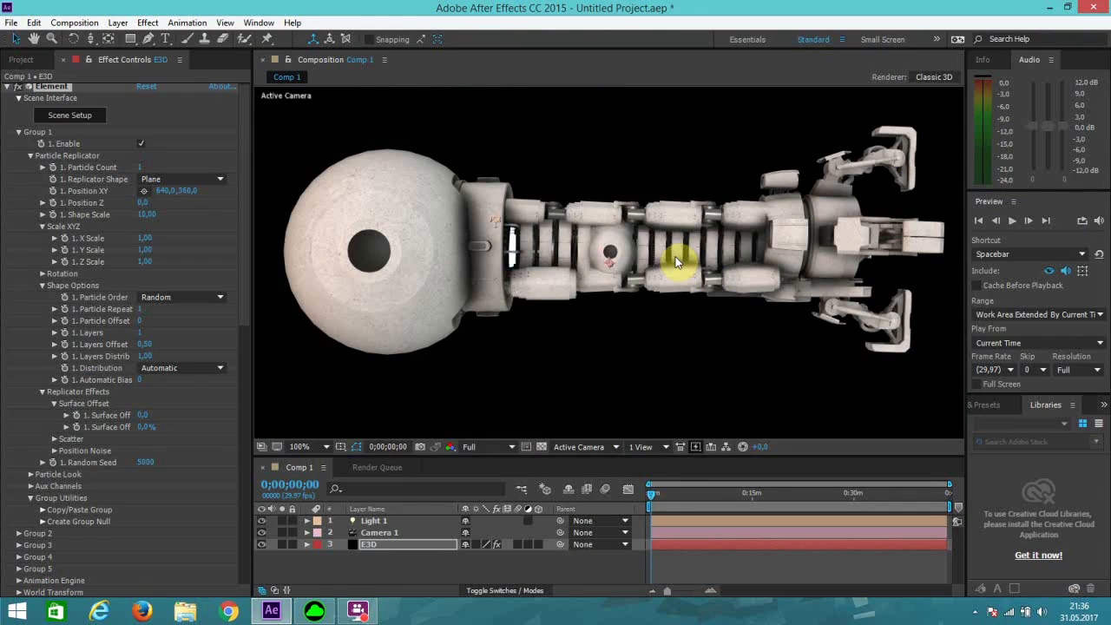
pyautogui.scroll(-1, 675, 256)
pyautogui.scroll(1, 675, 257)
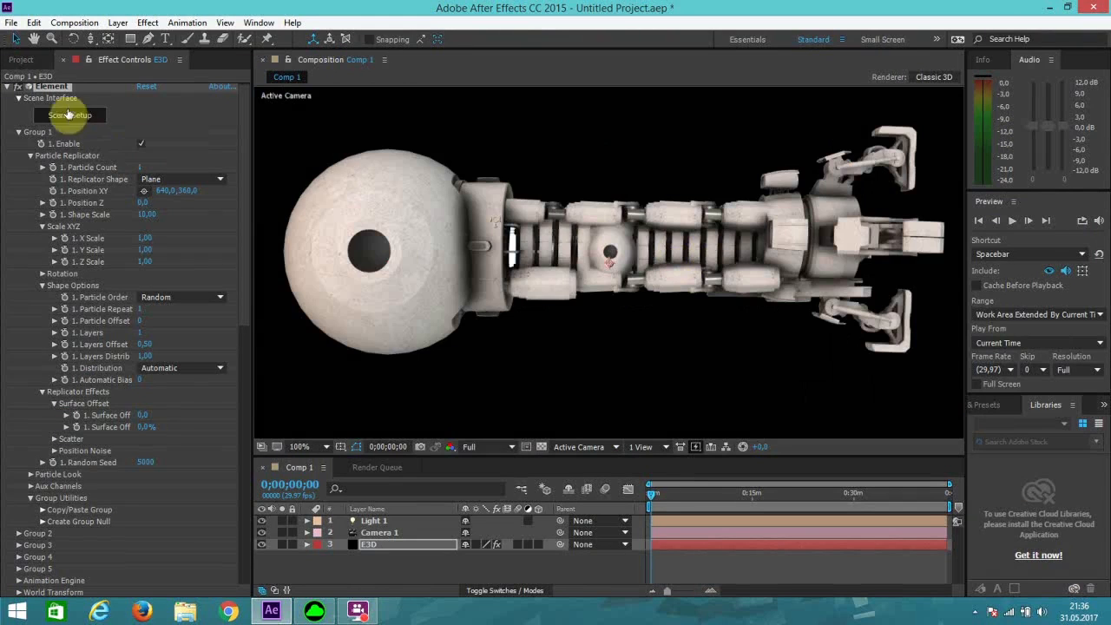
# Step: Orbit the composition camera toward the claw end to inspect the arm's inner parts at an angle
pyautogui.click(91, 42)
pyautogui.click(143, 40)
pyautogui.moveTo(694, 290); pyautogui.dragTo(556, 280)
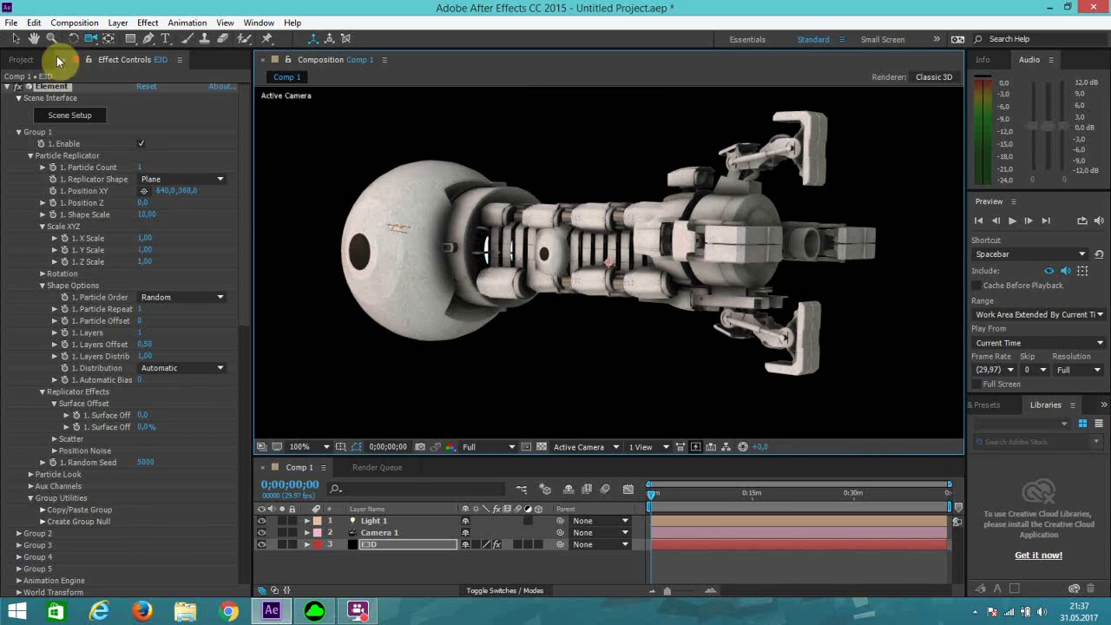
pyautogui.click(15, 38)
# Step: Duplicate Tech_Mech_03 in the Element scene and move the copy along the arm to X 1.79
pyautogui.click(59, 116)
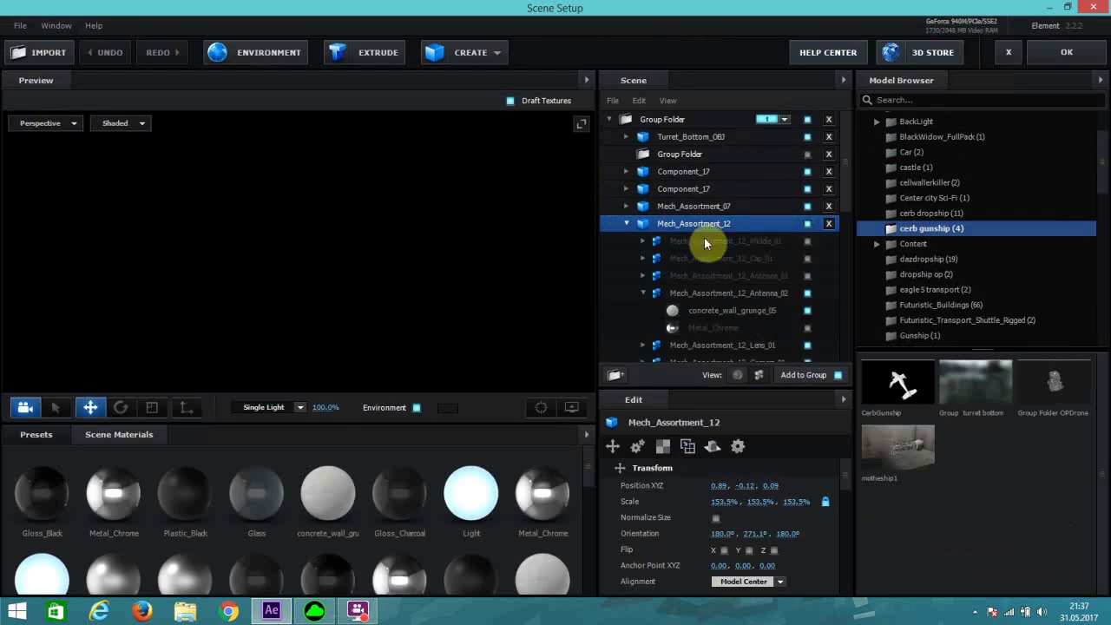
pyautogui.moveTo(396, 280); pyautogui.dragTo(426, 280)
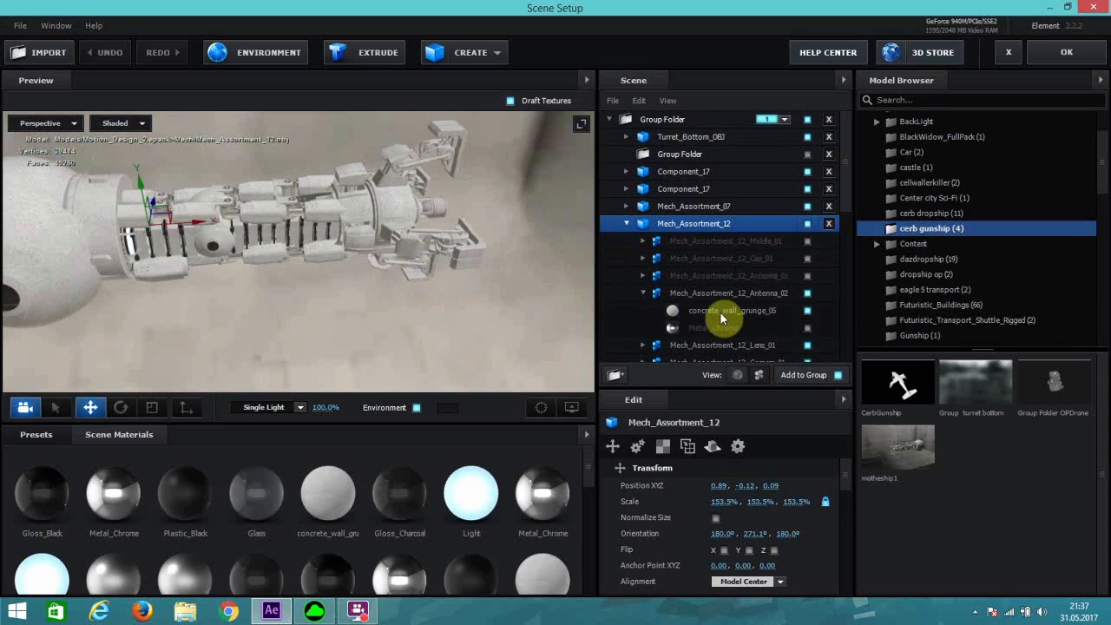
pyautogui.scroll(-4, 719, 315)
pyautogui.scroll(-3, 724, 311)
pyautogui.scroll(-1, 806, 339)
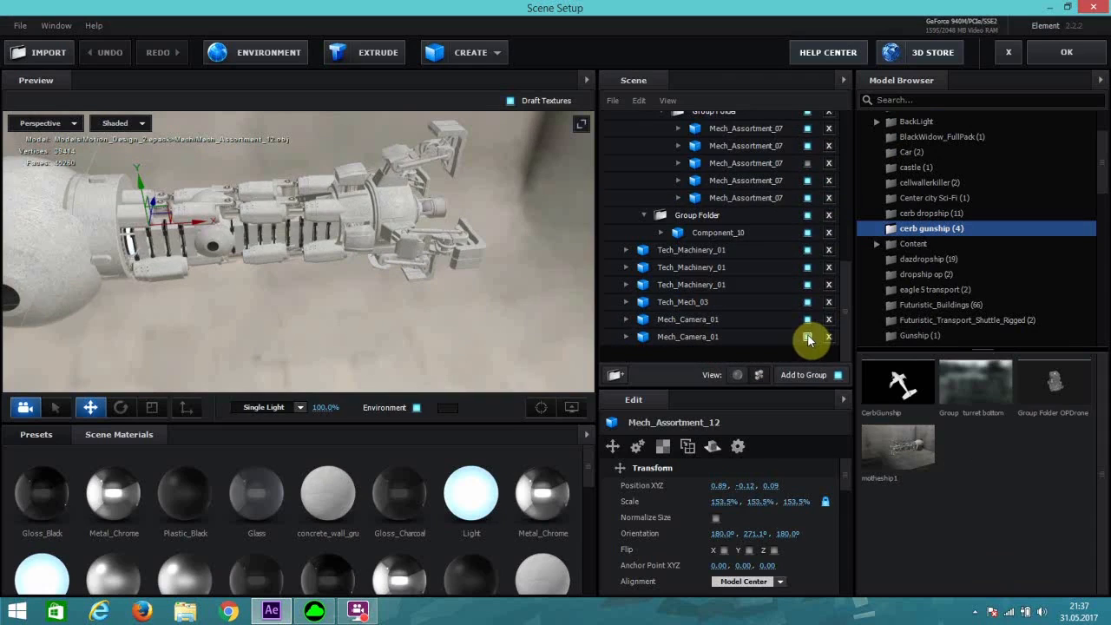
pyautogui.click(807, 337)
pyautogui.click(807, 338)
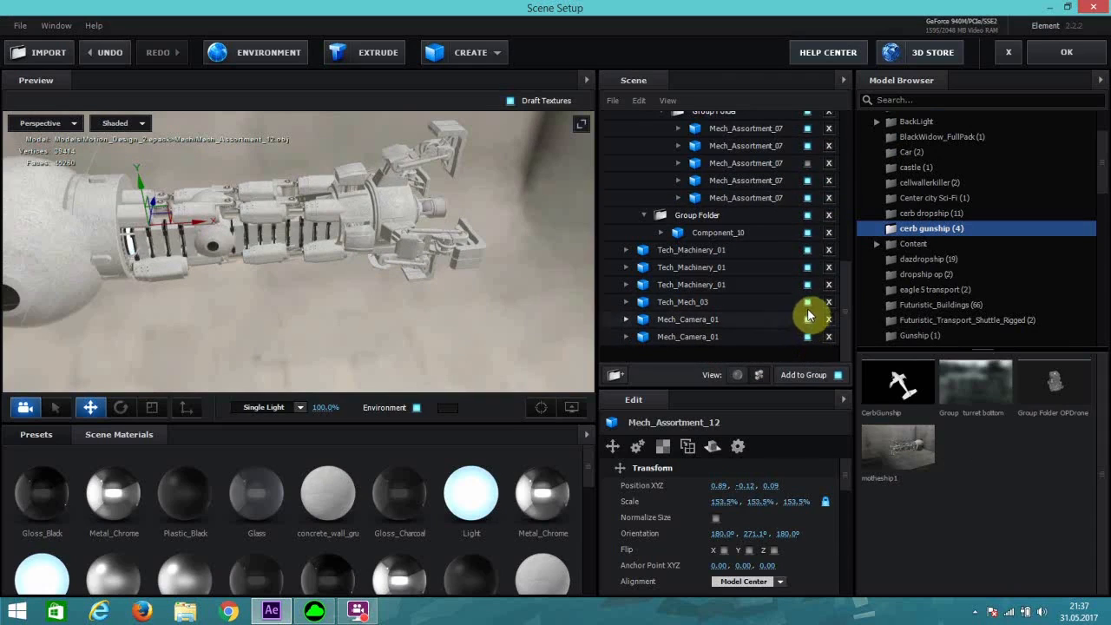
pyautogui.click(655, 301)
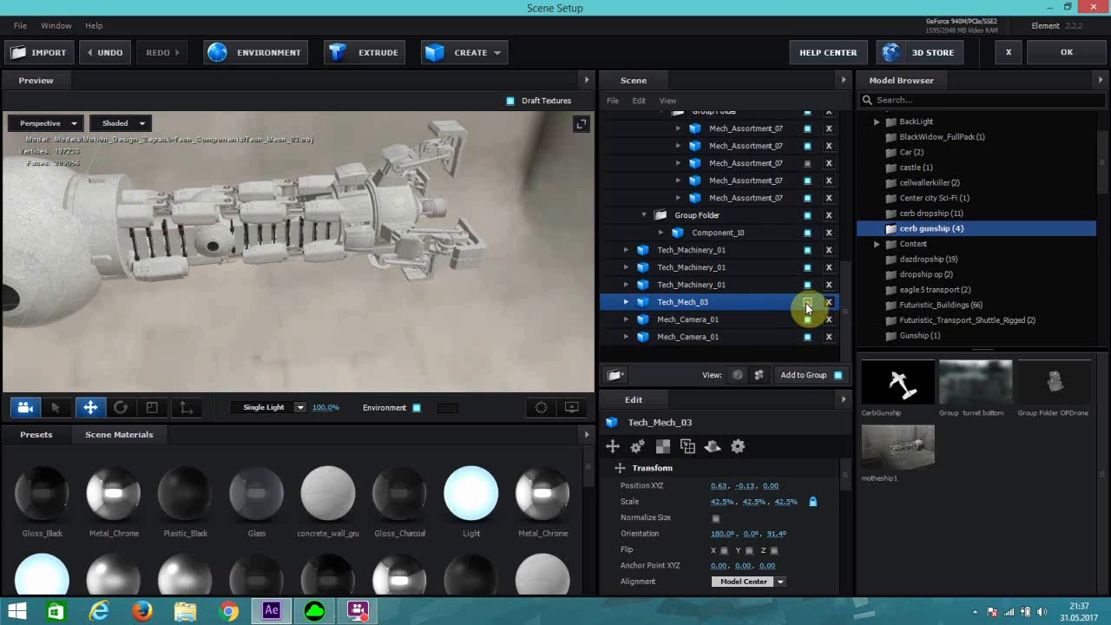
pyautogui.scroll(3, 221, 283)
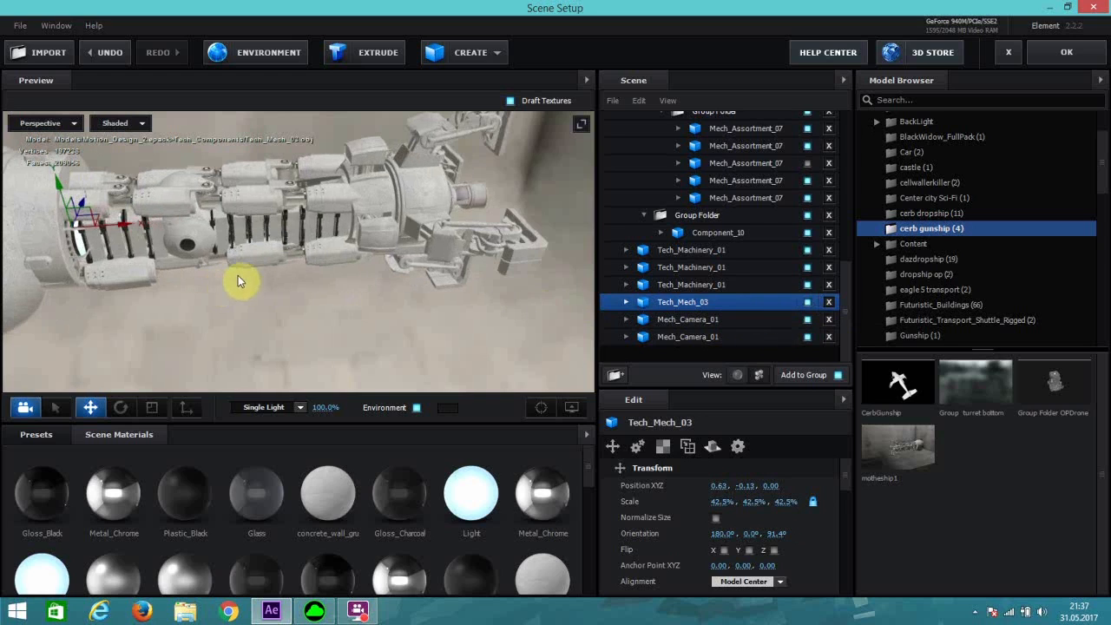
pyautogui.hotkey('ctrl', 'd')
pyautogui.moveTo(134, 230); pyautogui.dragTo(245, 273)
pyautogui.moveTo(296, 225); pyautogui.dragTo(236, 198)
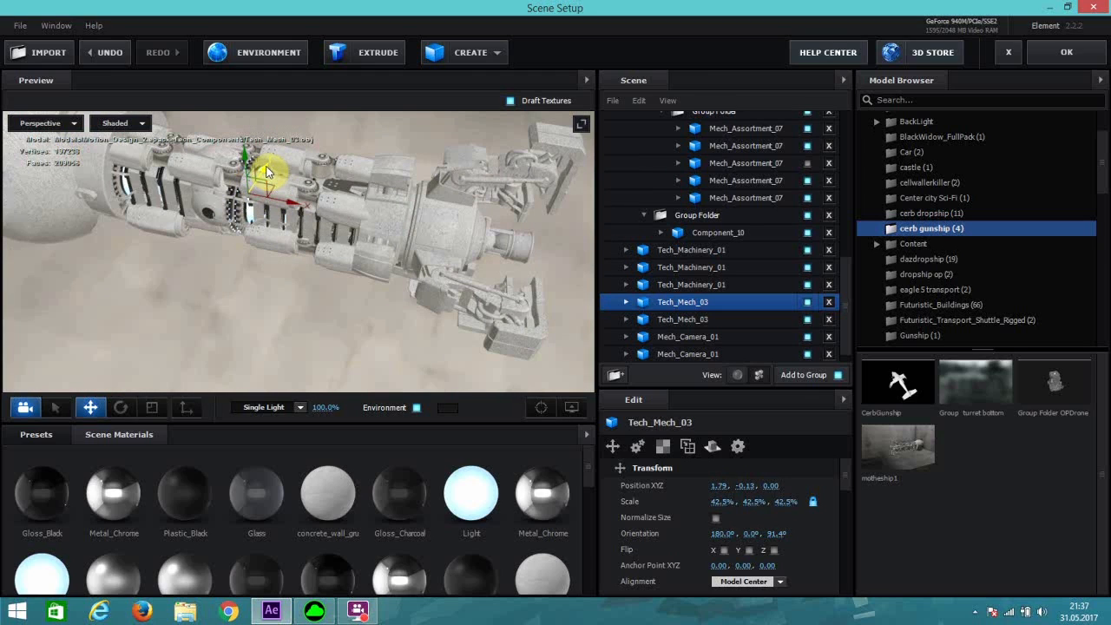
pyautogui.hotkey('ctrl', 'd')
pyautogui.moveTo(291, 207); pyautogui.dragTo(388, 237)
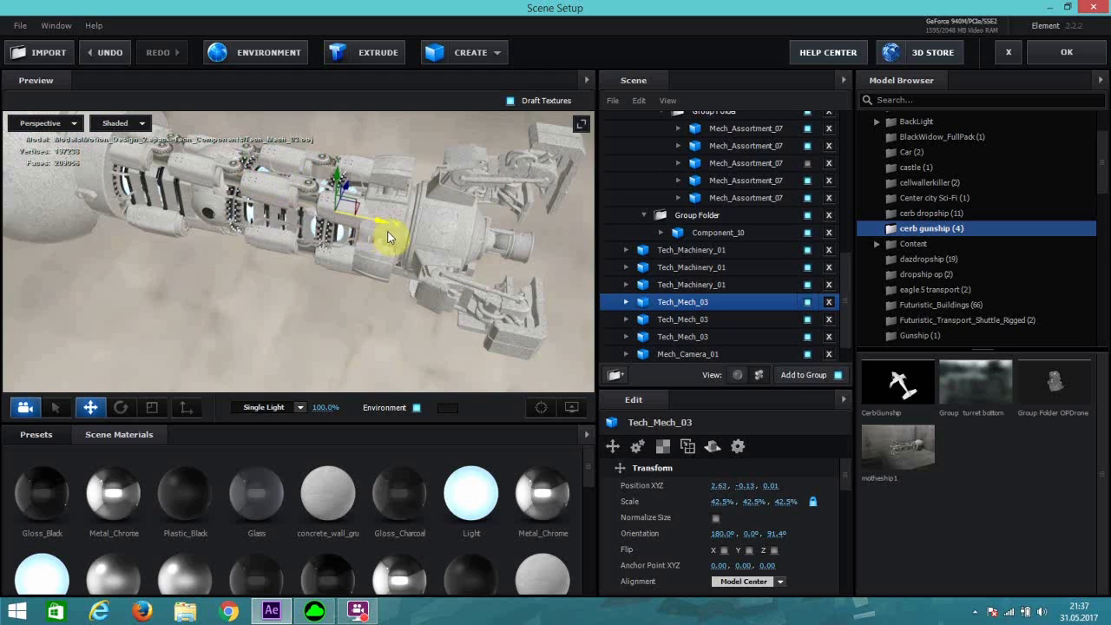
pyautogui.click(830, 302)
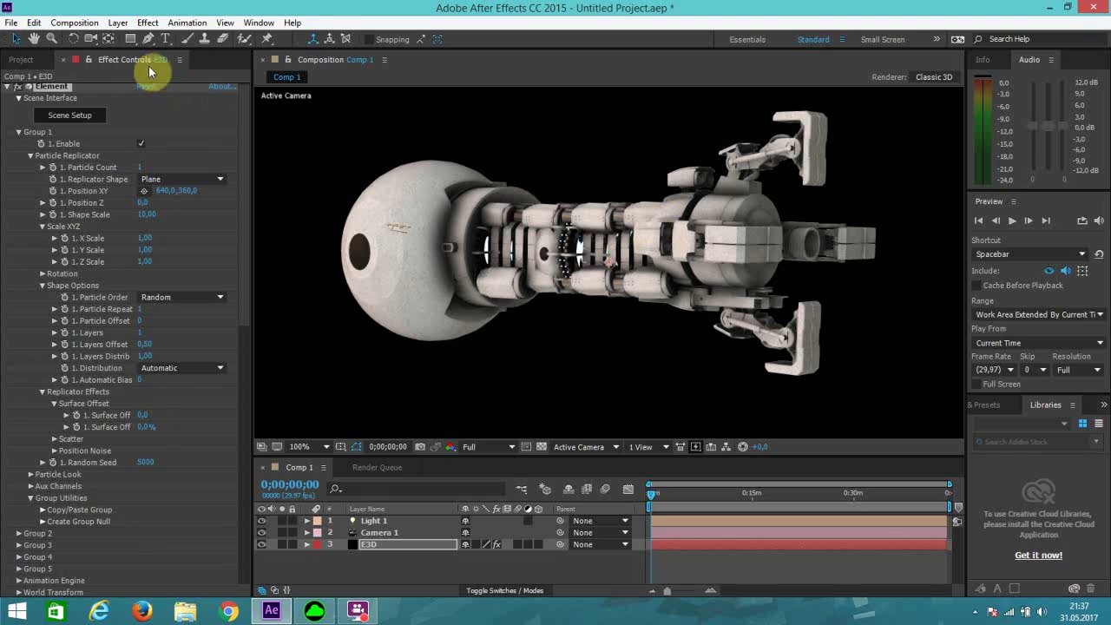
# Step: Orbit the composition camera back to a nearly level side view of the arm
pyautogui.click(92, 39)
pyautogui.moveTo(650, 292)
pyautogui.mouseDown()
pyautogui.moveTo(723, 307)
pyautogui.moveTo(651, 300)
pyautogui.mouseUp()
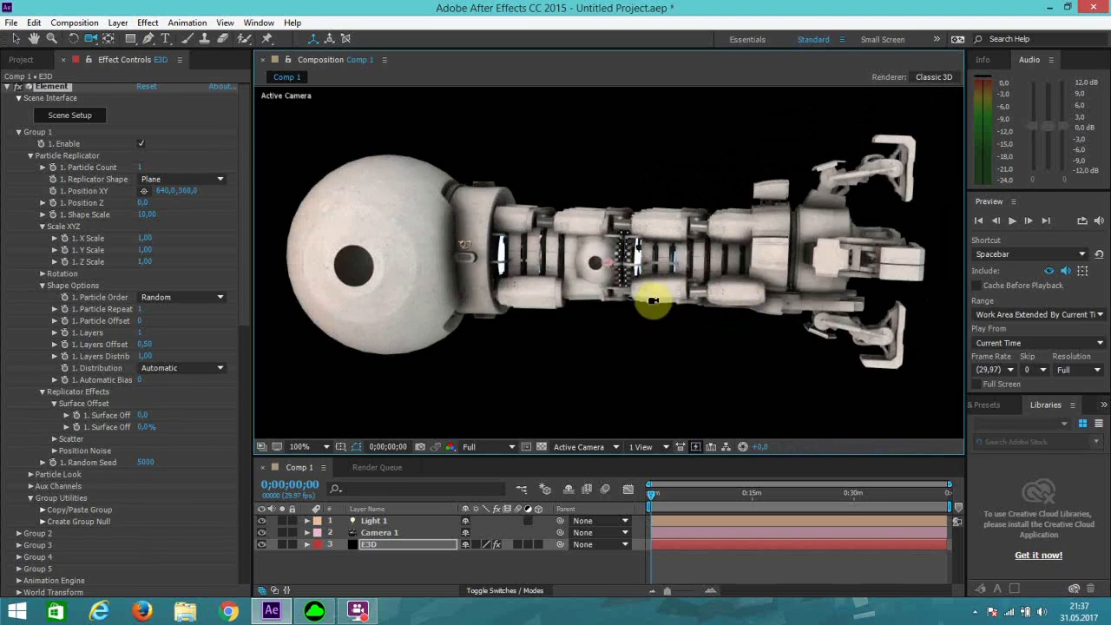
pyautogui.moveTo(717, 283); pyautogui.dragTo(556, 260)
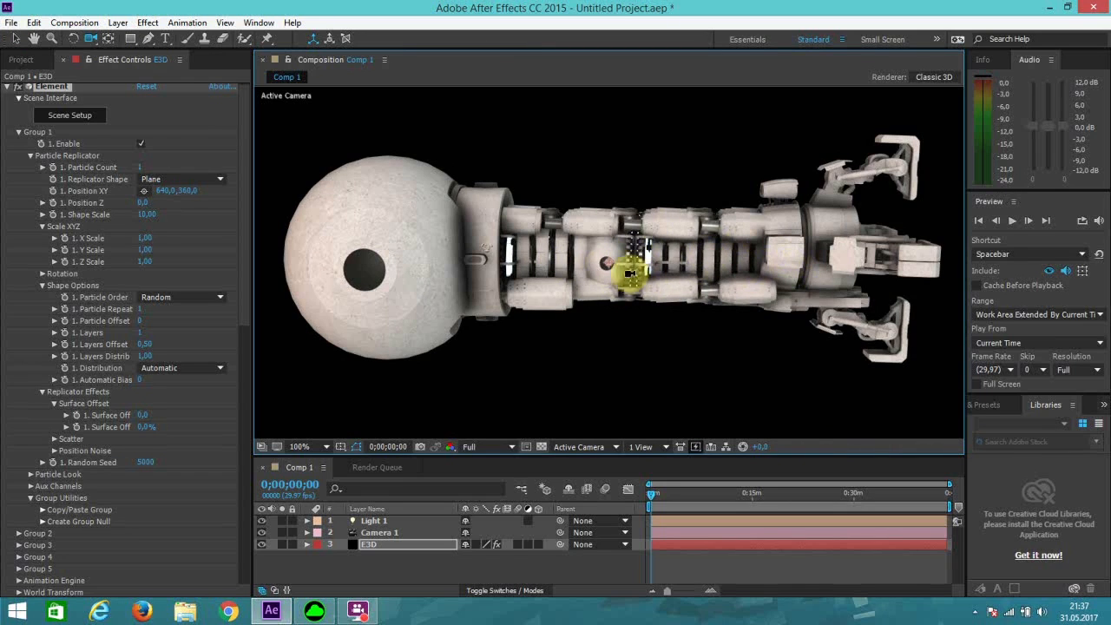
pyautogui.click(16, 38)
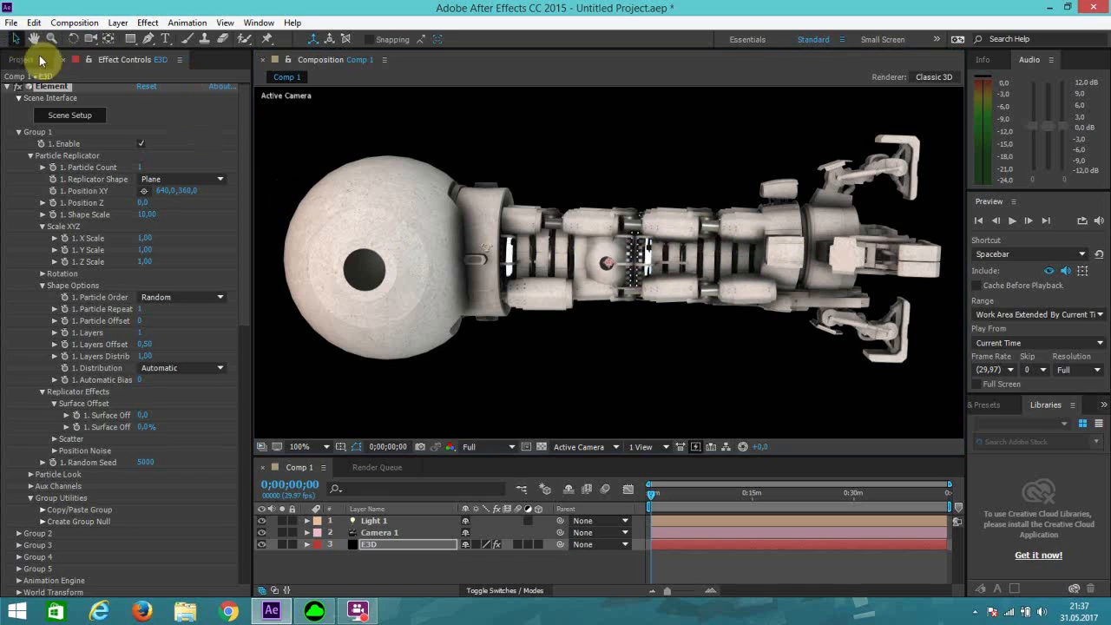
# Step: Enable Glow in the Element effect's render settings, leaving it generated from illumination
pyautogui.click(246, 148)
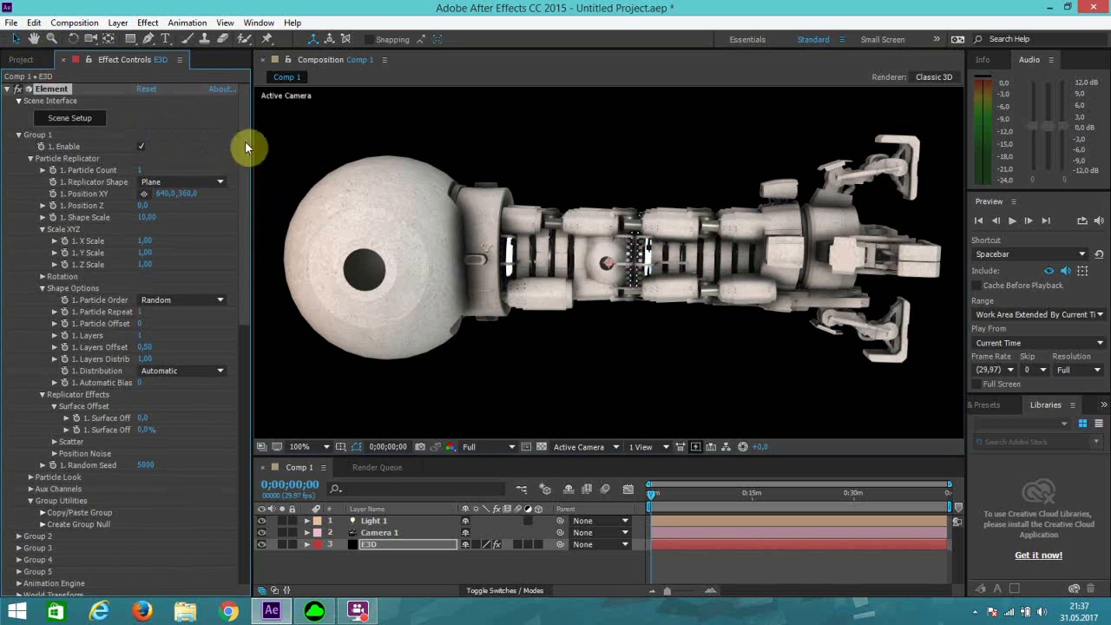
pyautogui.click(7, 90)
pyautogui.click(7, 89)
pyautogui.scroll(-12, 91, 309)
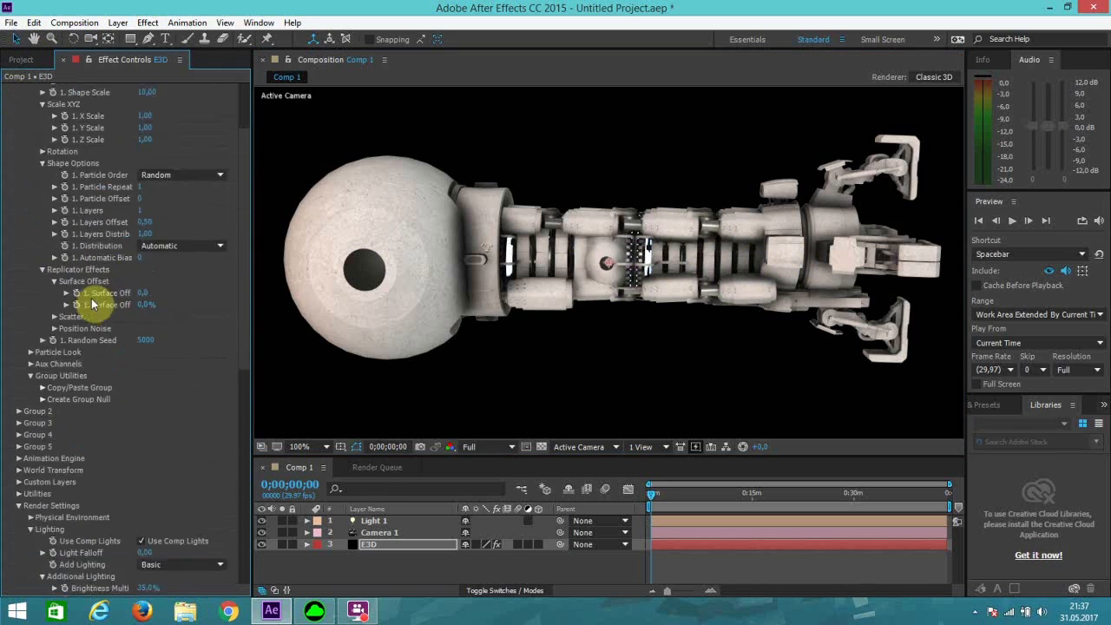
pyautogui.scroll(-2, 84, 333)
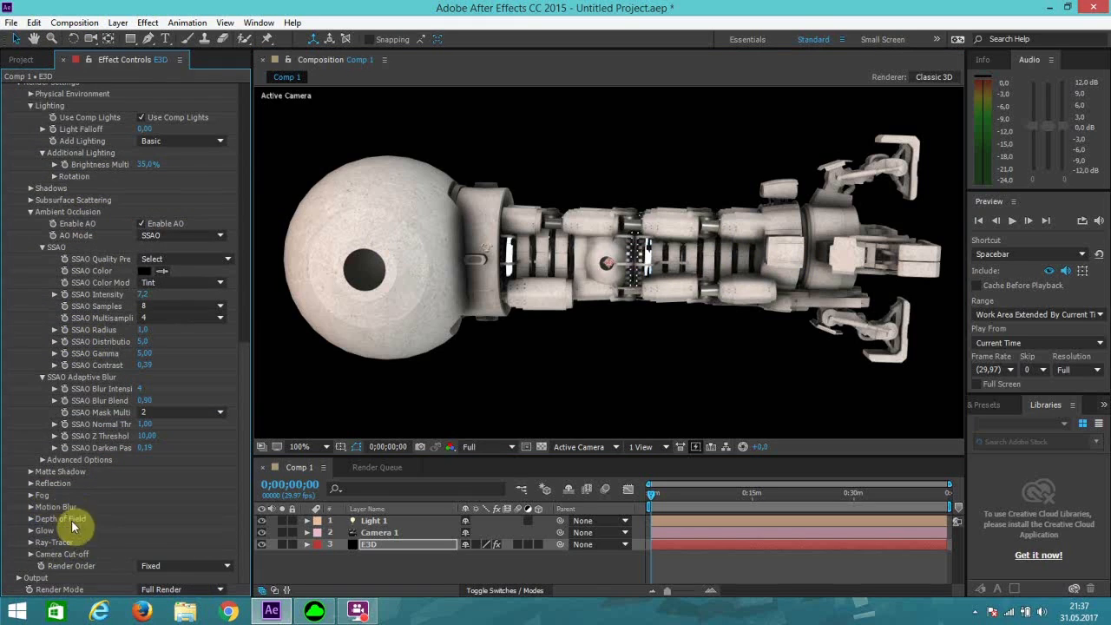
pyautogui.click(32, 530)
pyautogui.scroll(-3, 44, 533)
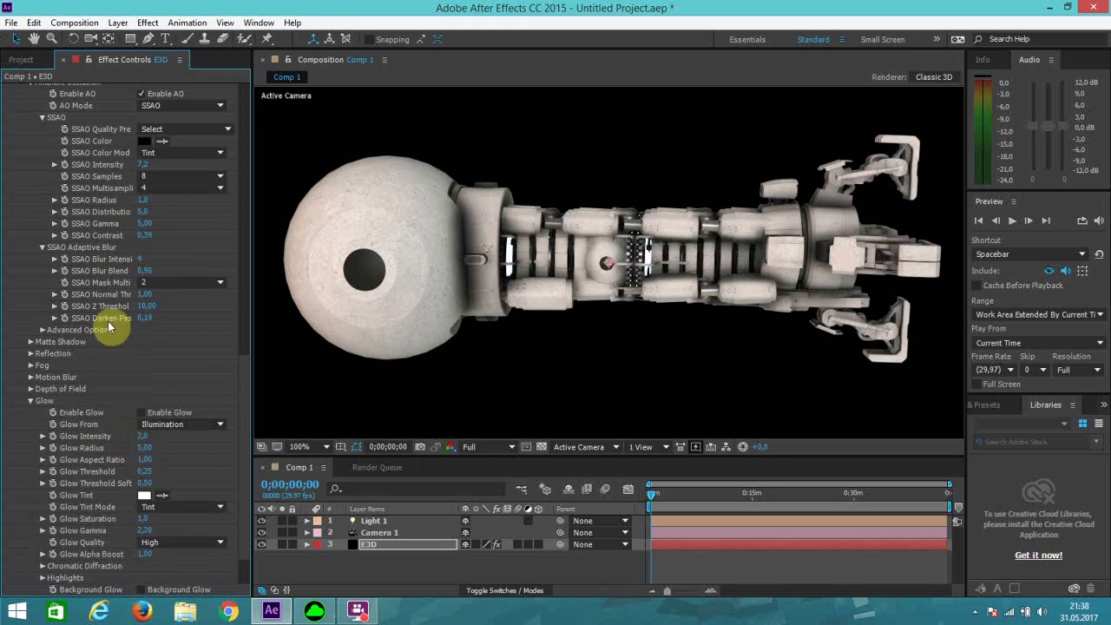
pyautogui.scroll(3, 110, 319)
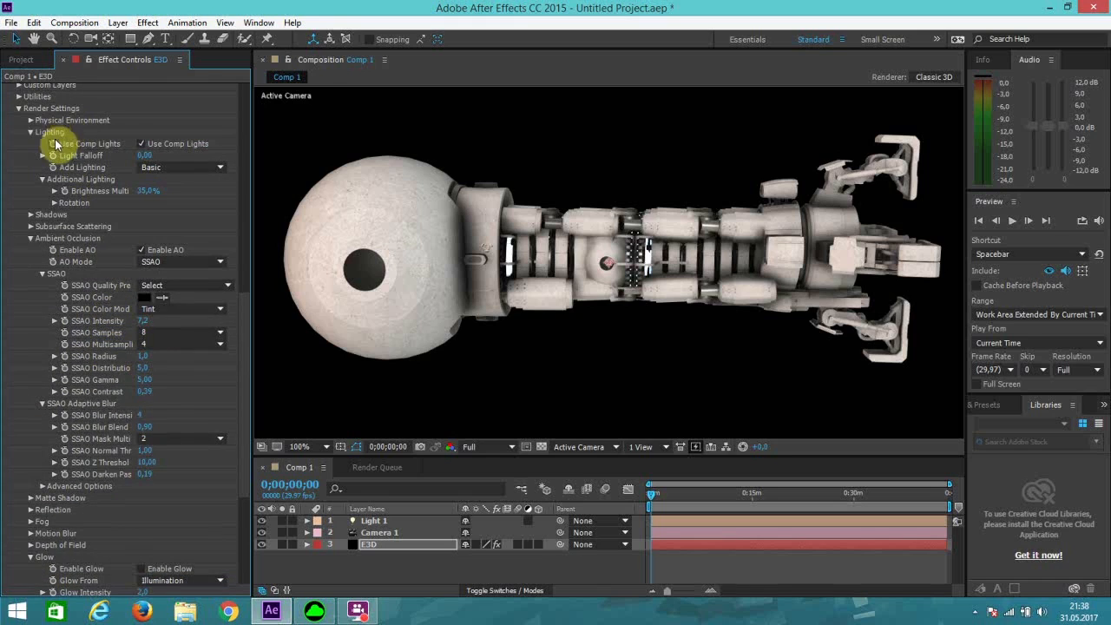
pyautogui.scroll(-5, 115, 392)
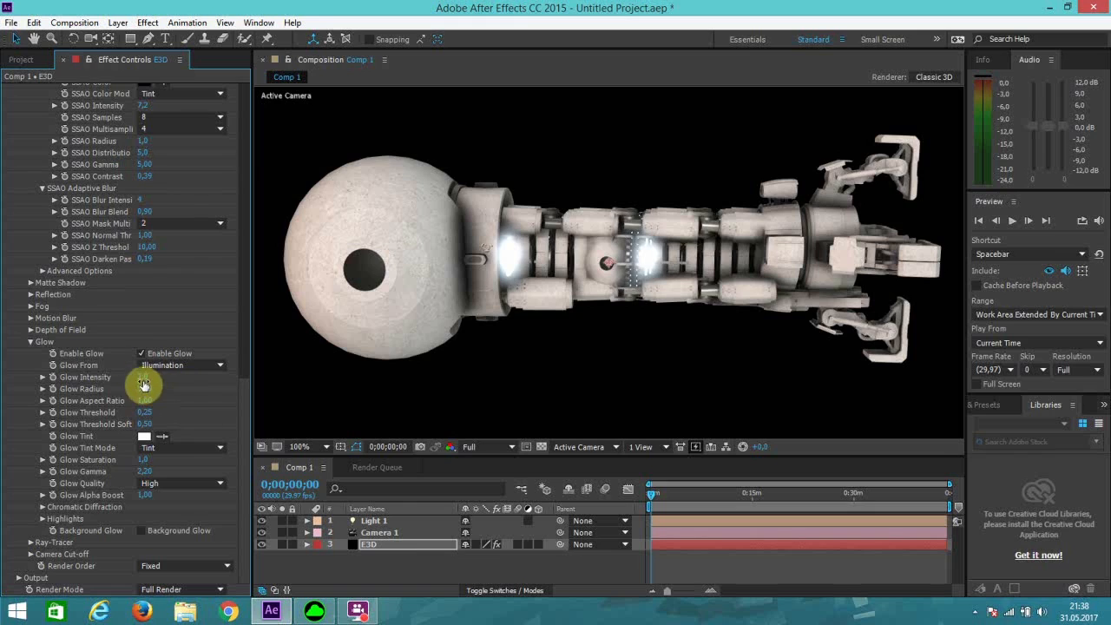
# Step: Set the glow intensity to 0.5 and the glow radius to 3.50
pyautogui.moveTo(136, 380); pyautogui.dragTo(129, 383)
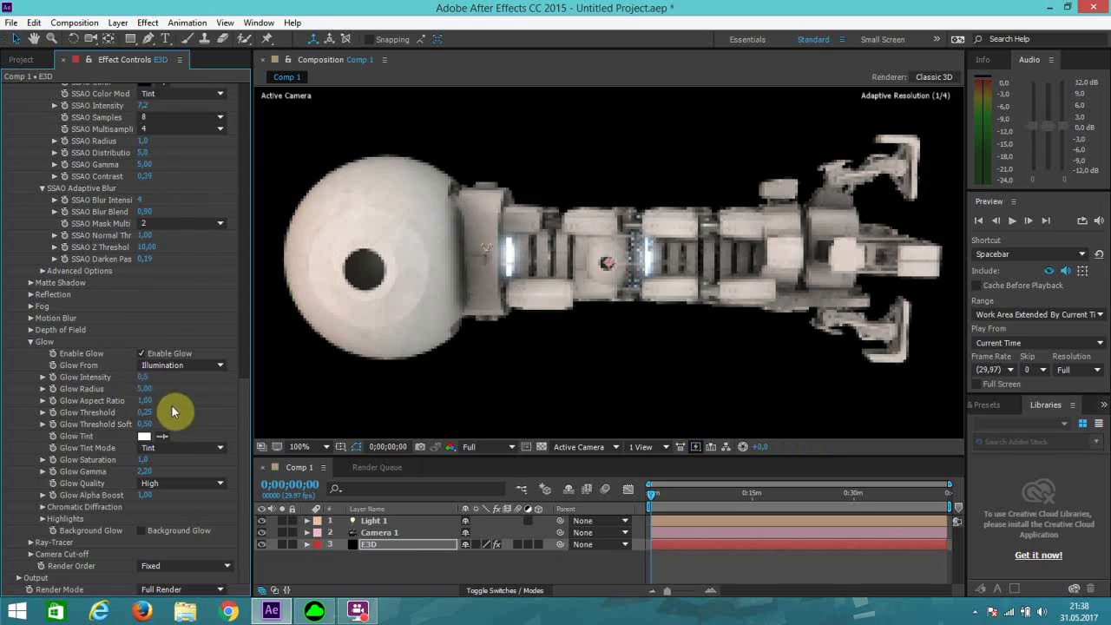
pyautogui.moveTo(144, 390); pyautogui.dragTo(141, 395)
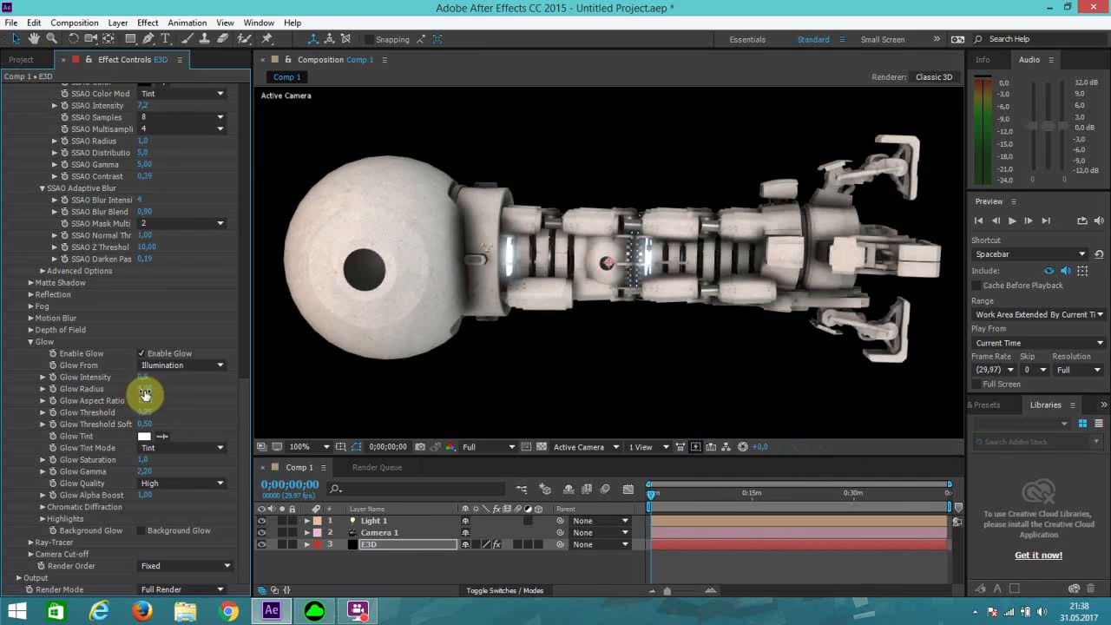
pyautogui.moveTo(141, 390); pyautogui.dragTo(142, 395)
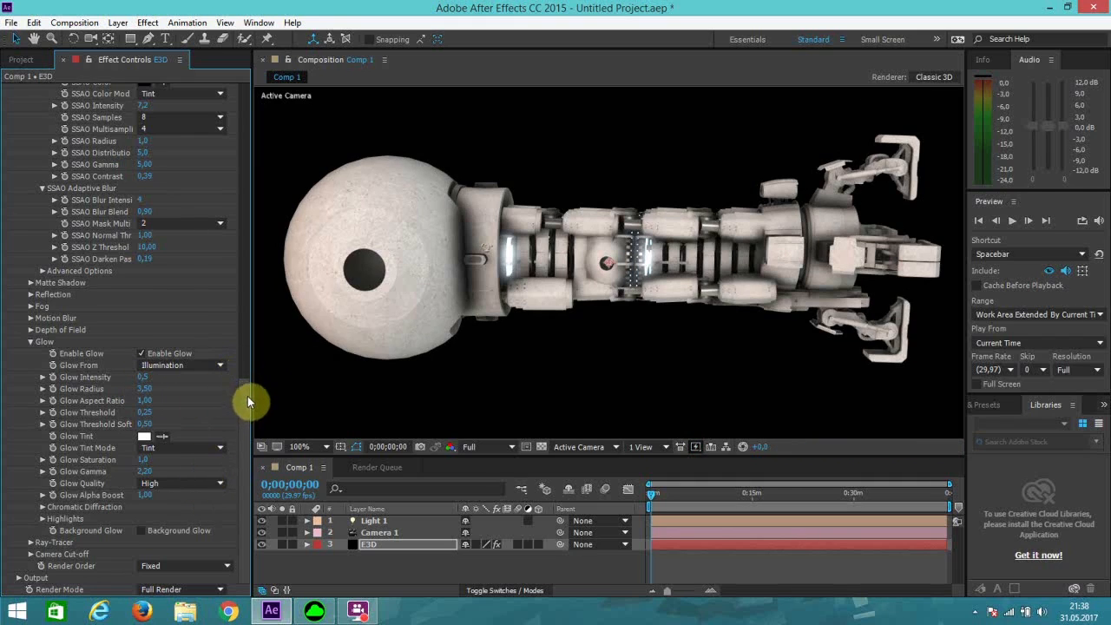
# Step: Try the Dramatic and Cinema presets for the additional lighting in the Element render settings
pyautogui.scroll(3, 247, 402)
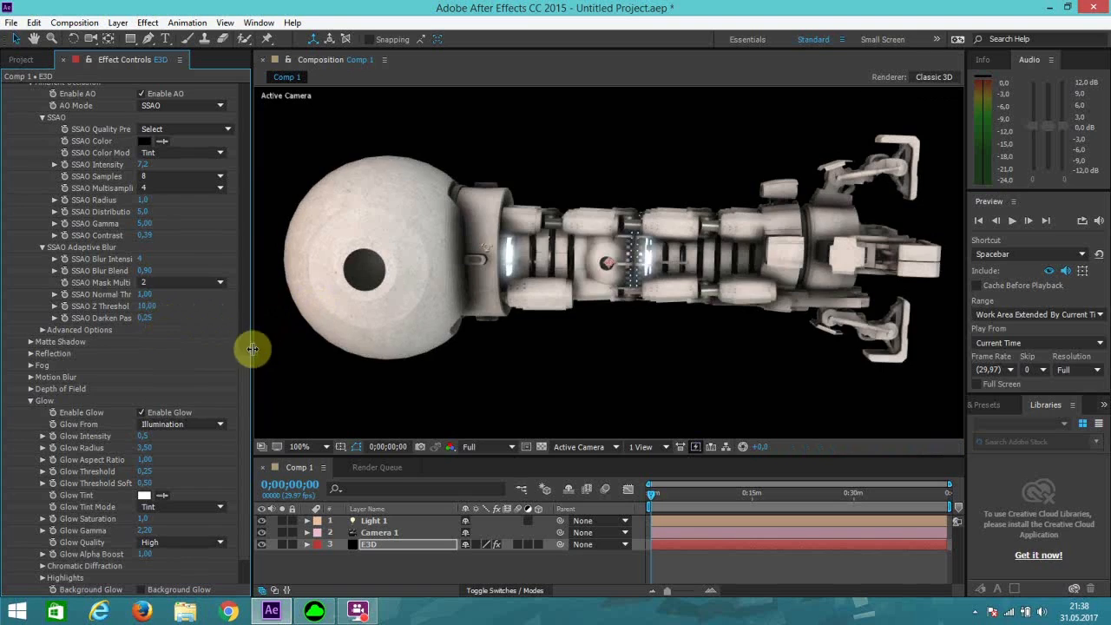
pyautogui.moveTo(248, 362); pyautogui.dragTo(261, 257)
pyautogui.click(198, 292)
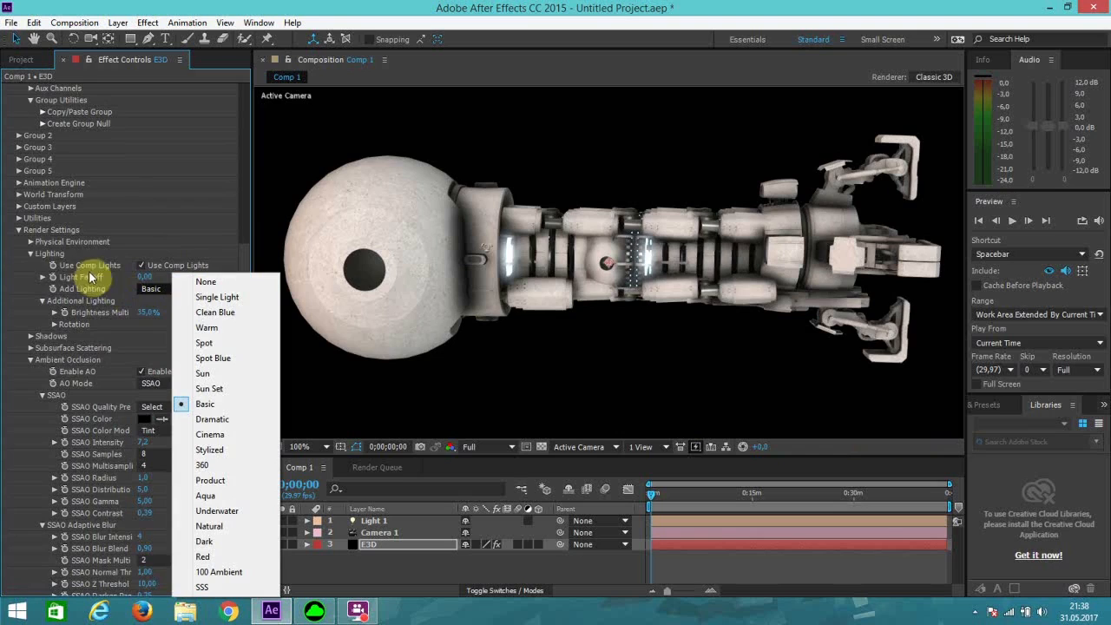
pyautogui.click(212, 419)
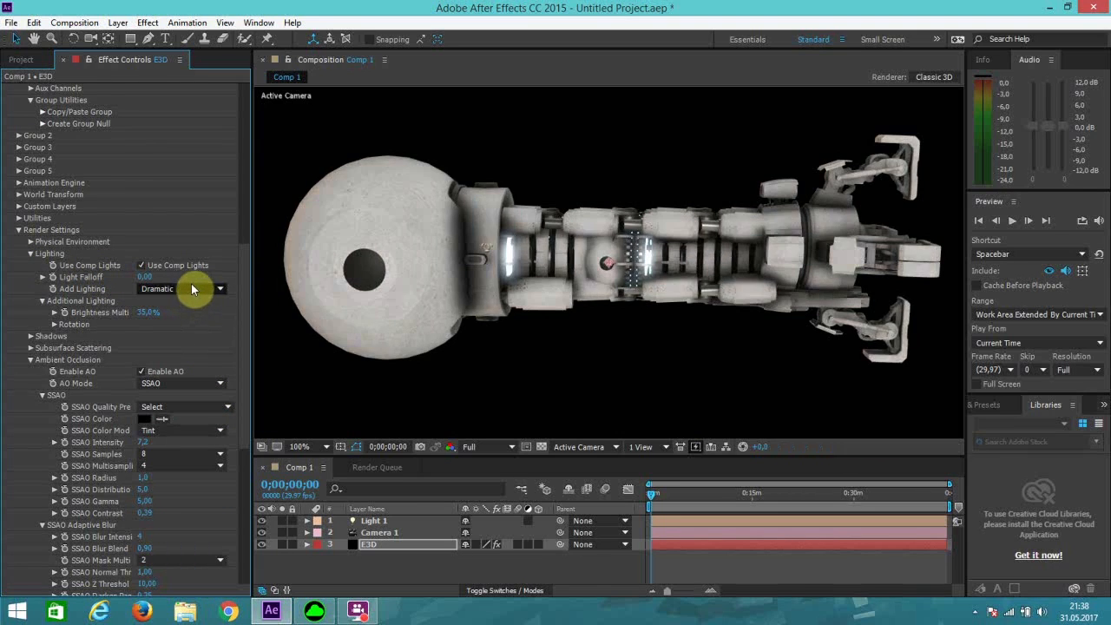
pyautogui.click(192, 290)
pyautogui.click(222, 442)
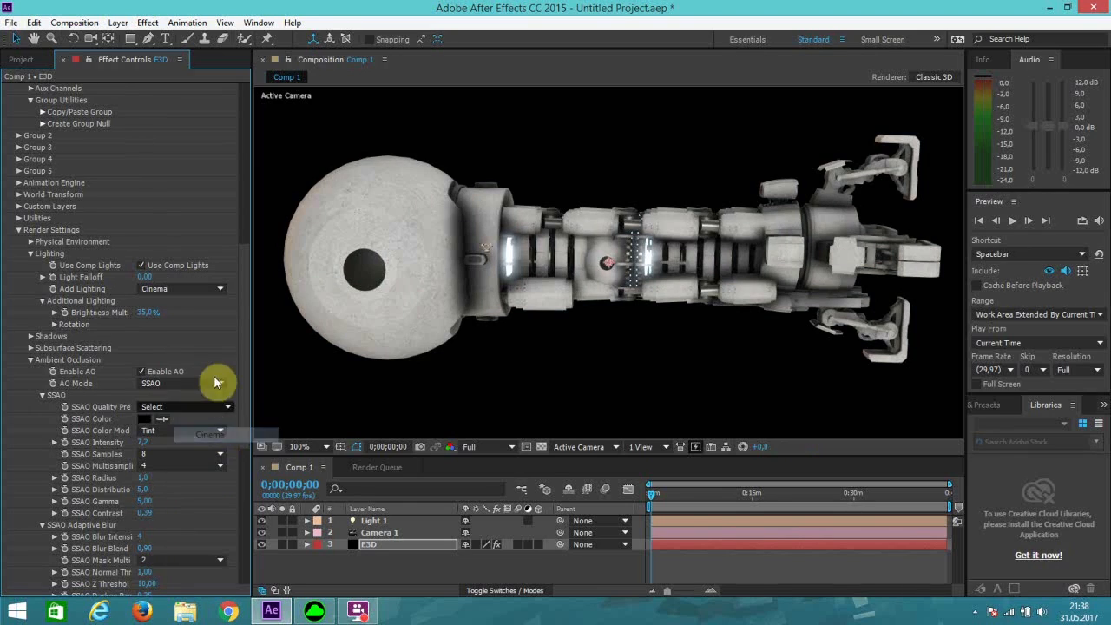
# Step: Set the additional lighting to the Stylized preset and its brightness multiplier to 46%
pyautogui.click(200, 290)
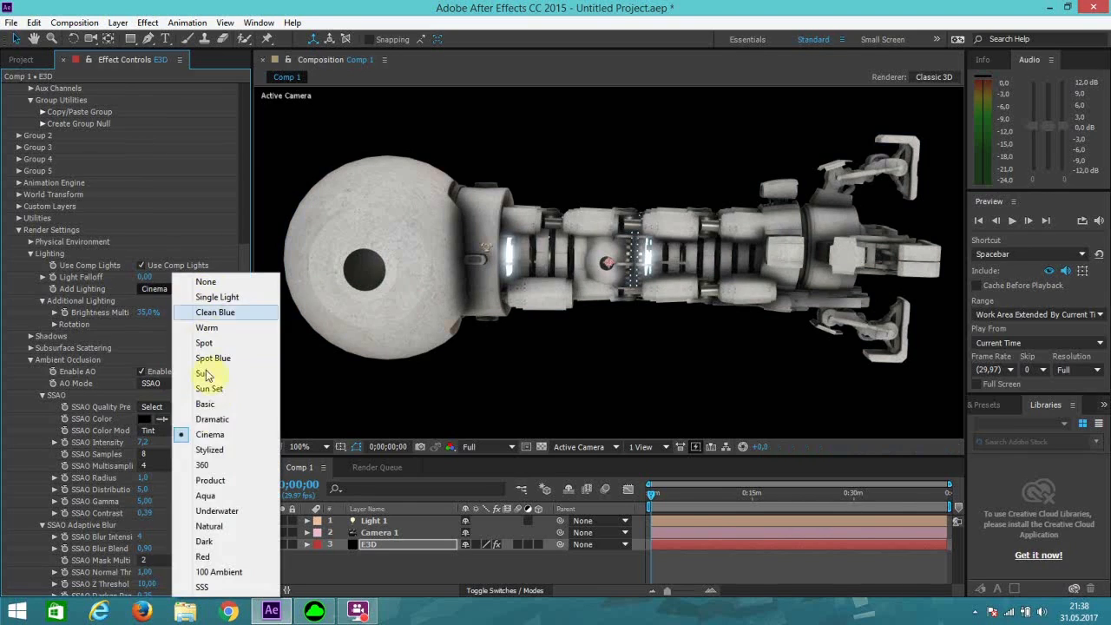
pyautogui.click(211, 451)
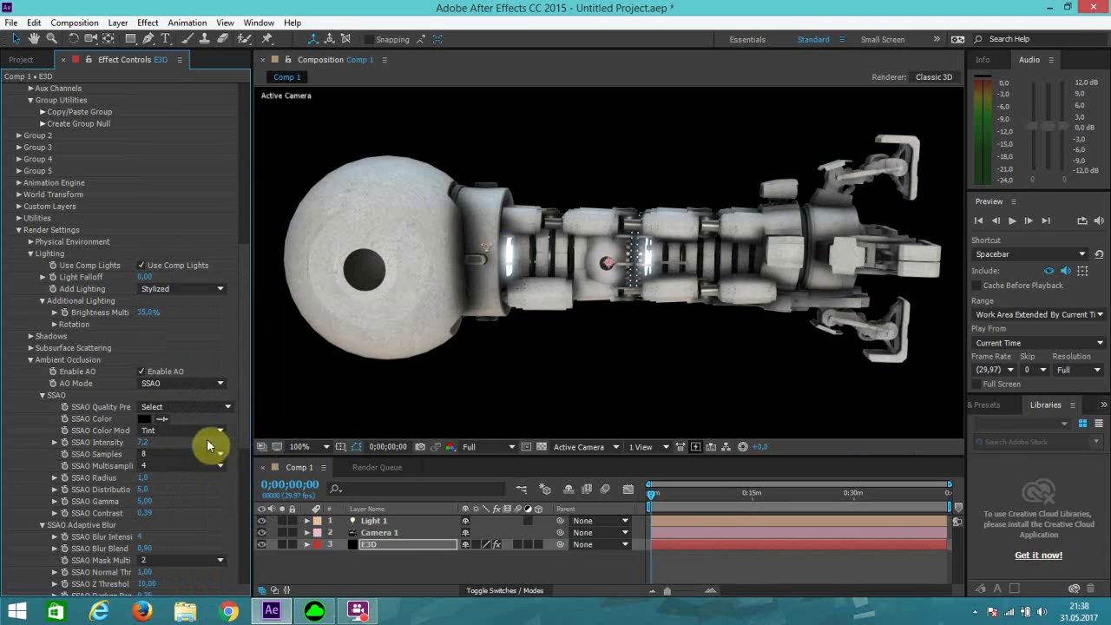
pyautogui.moveTo(151, 315); pyautogui.dragTo(157, 315)
# Step: Compare the 360 preset for the additional lighting, then return to Stylized
pyautogui.click(199, 291)
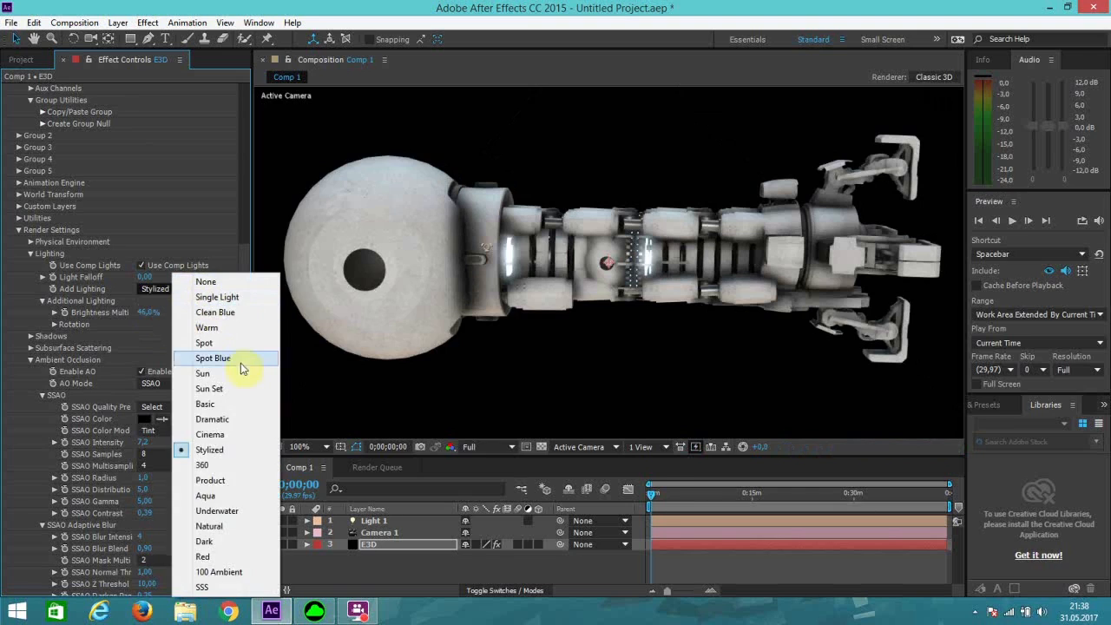
pyautogui.click(217, 465)
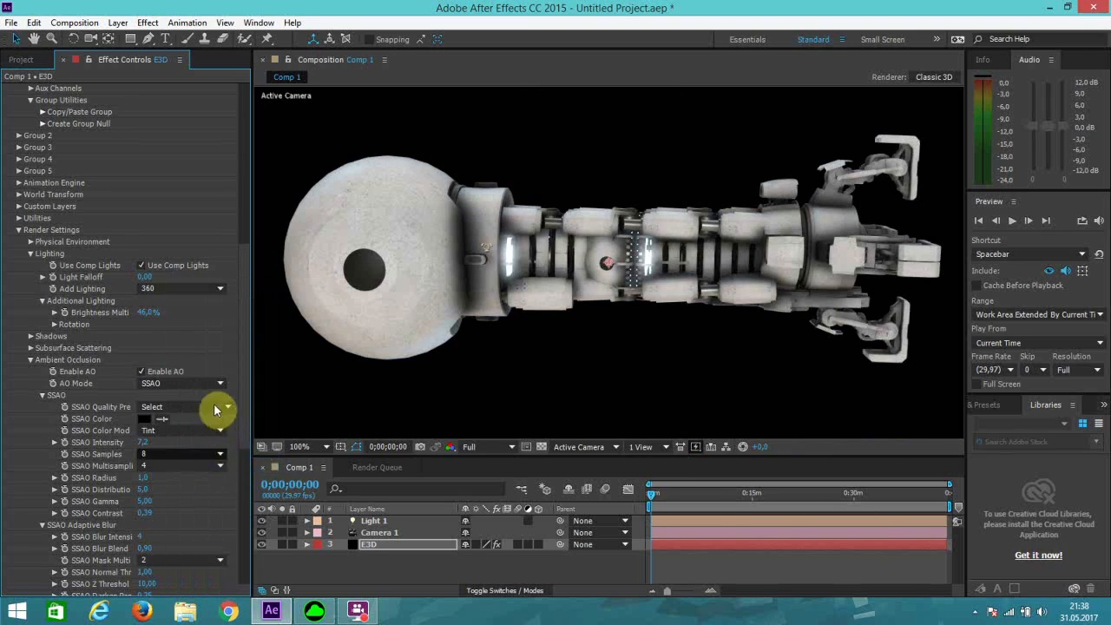
pyautogui.click(206, 294)
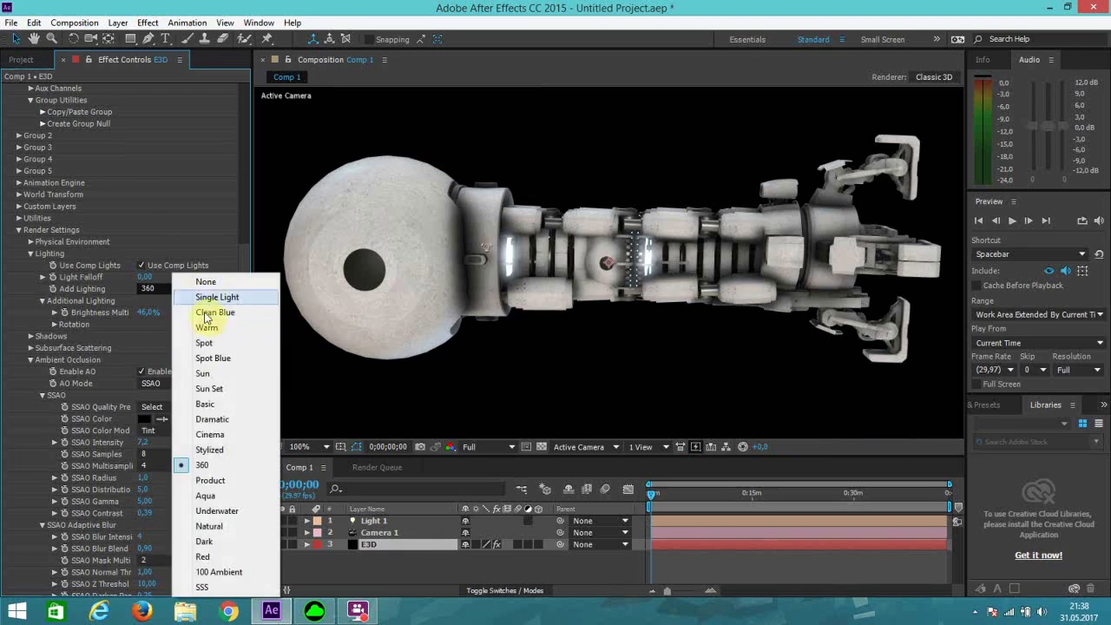
pyautogui.click(214, 454)
# Step: Orbit the composition camera around to the arm's opposite side and widen the composition viewing area
pyautogui.press(',')
pyautogui.press(',')
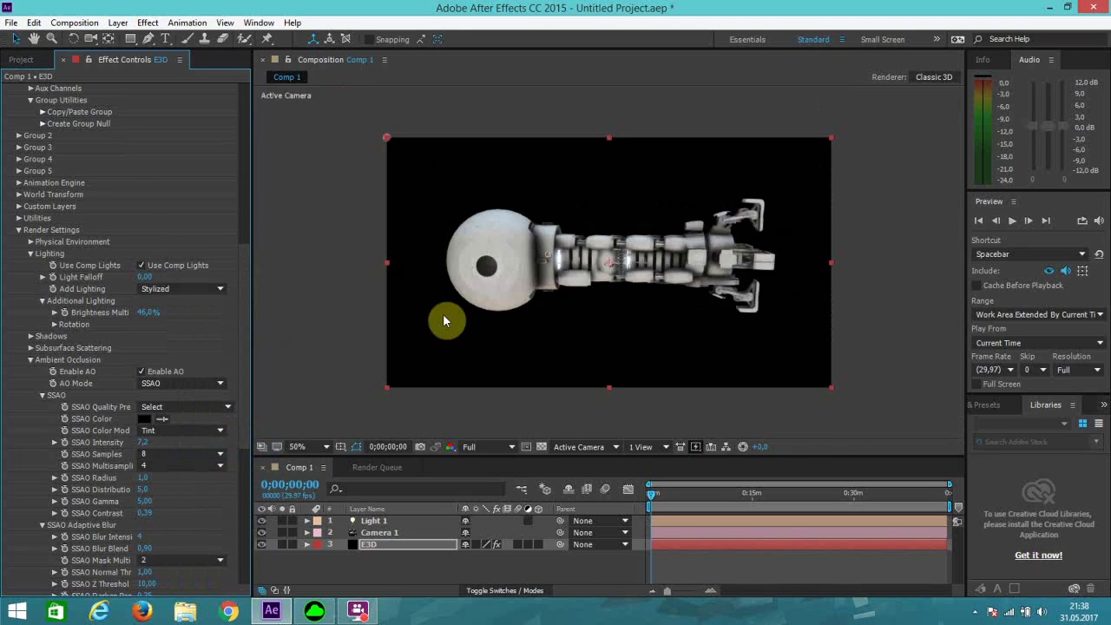
pyautogui.press('.')
pyautogui.press('.')
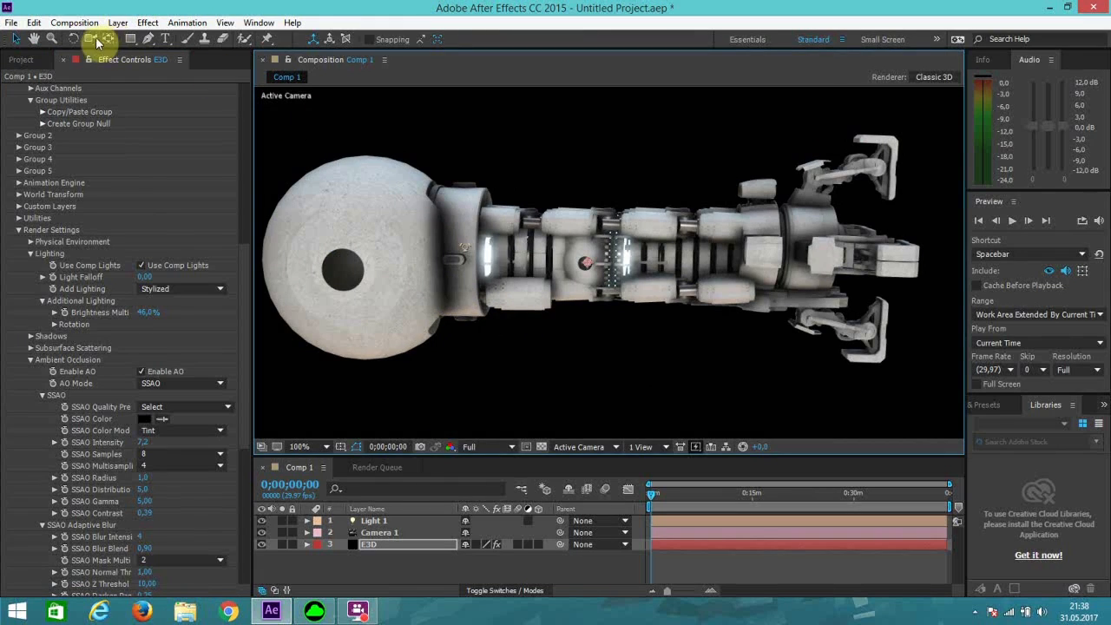
pyautogui.moveTo(668, 317); pyautogui.dragTo(569, 316)
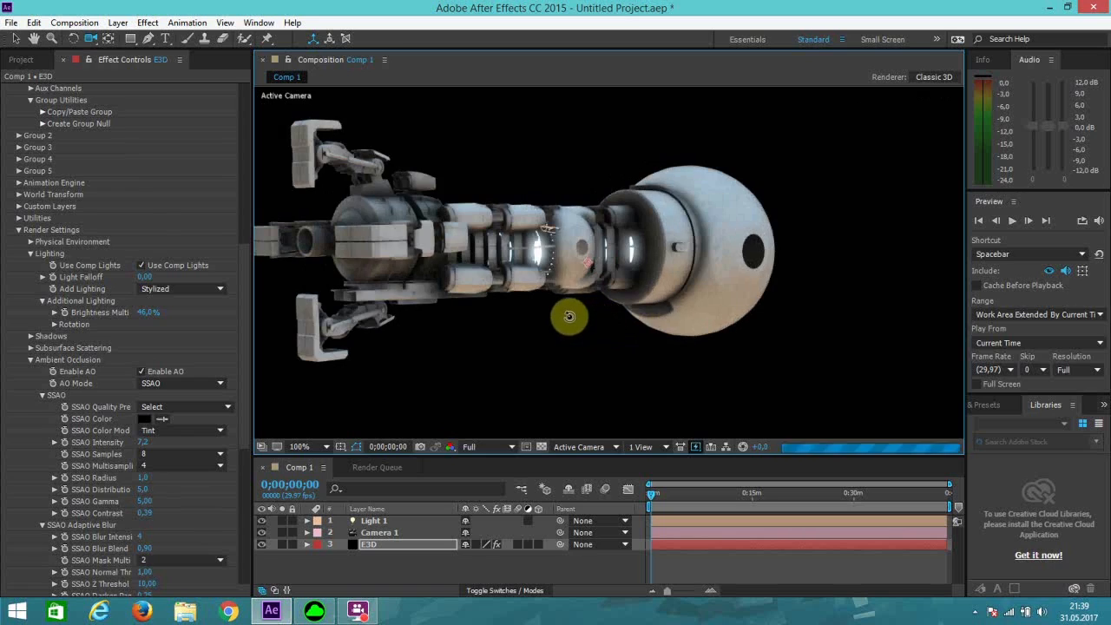
pyautogui.scroll(-2, 600, 312)
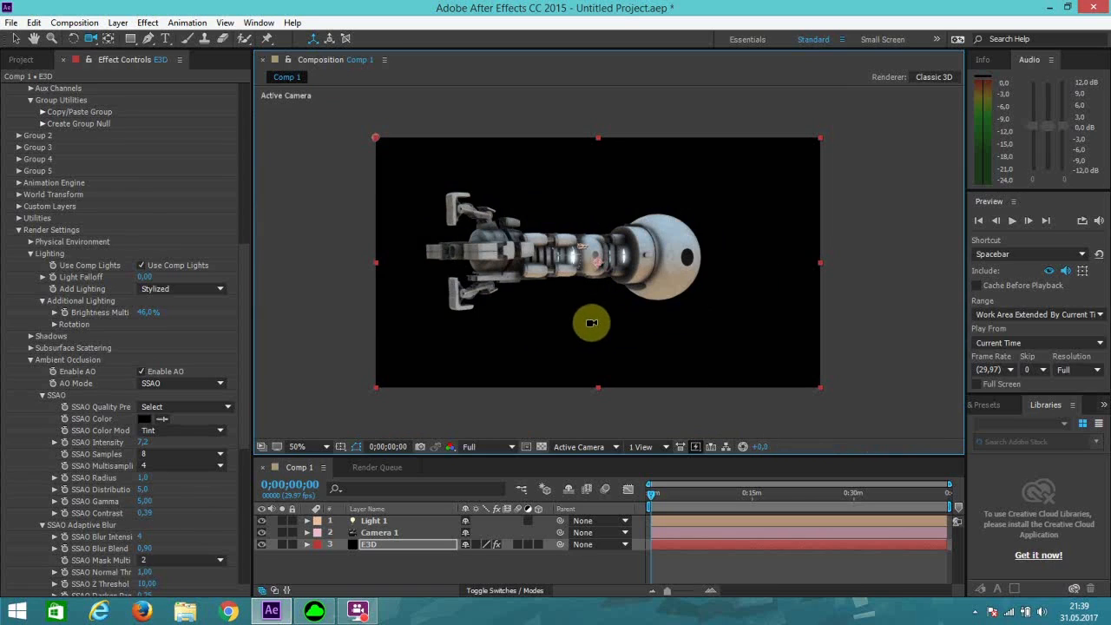
pyautogui.click(15, 39)
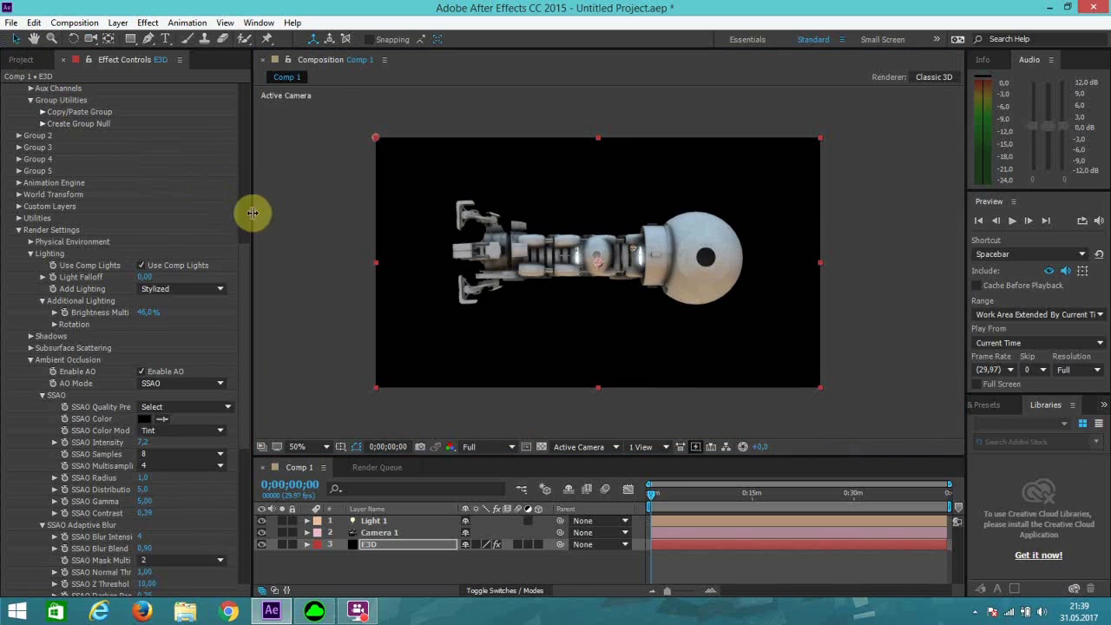
pyautogui.moveTo(252, 213); pyautogui.dragTo(154, 223)
pyautogui.scroll(1, 475, 300)
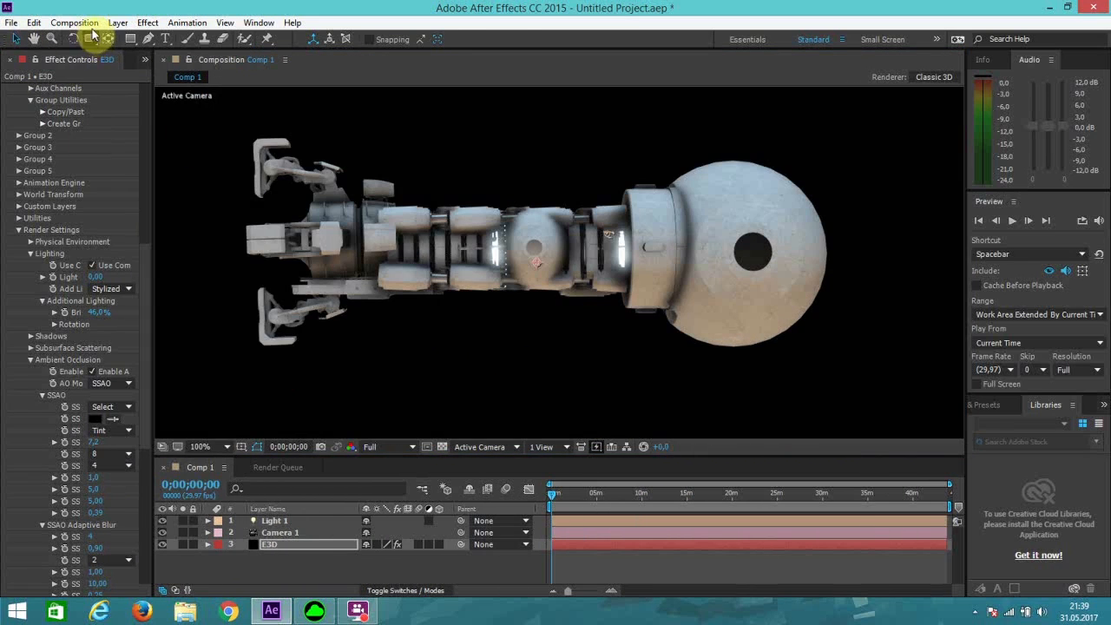
# Step: Open the Element scene setup and create a plane primitive inside the arm's group folder
pyautogui.scroll(10, 107, 251)
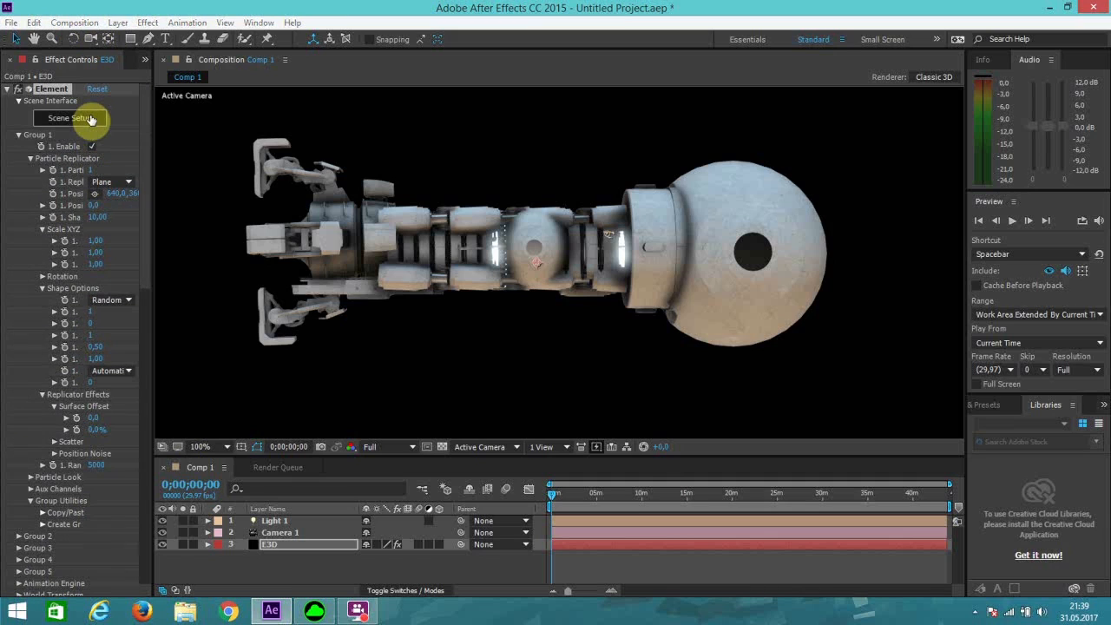
pyautogui.click(90, 119)
pyautogui.scroll(3, 703, 198)
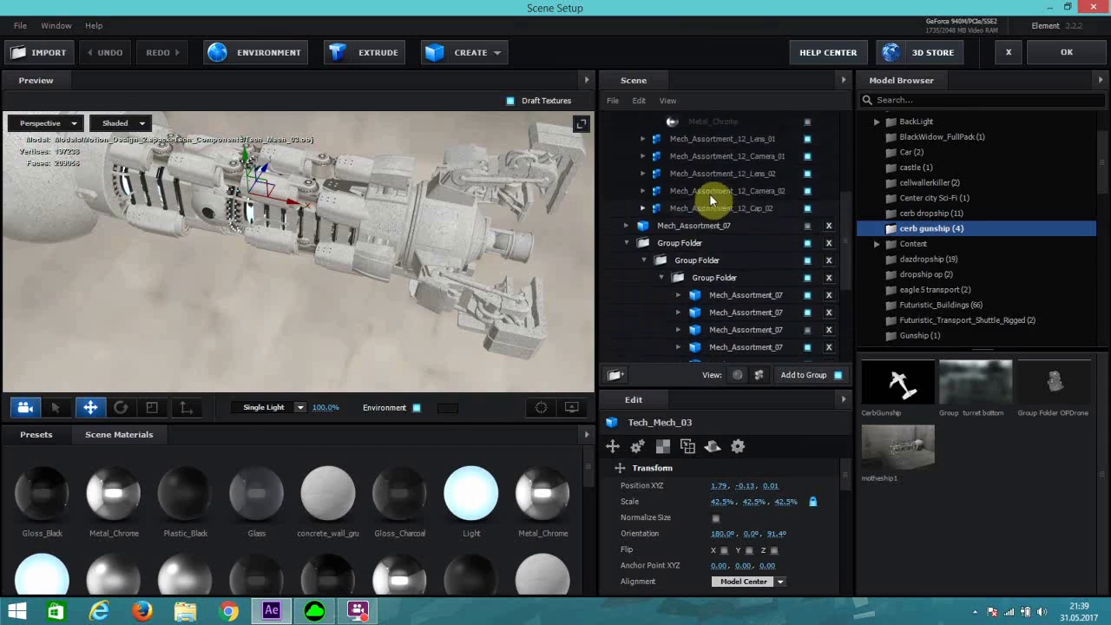
pyautogui.scroll(5, 709, 194)
pyautogui.click(618, 122)
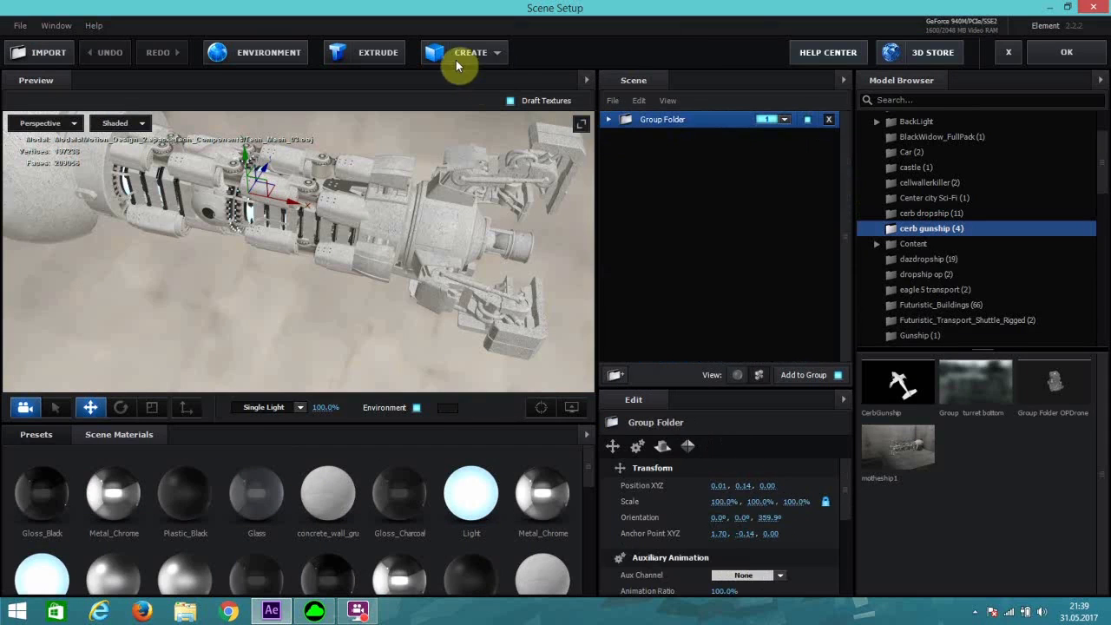
pyautogui.click(496, 54)
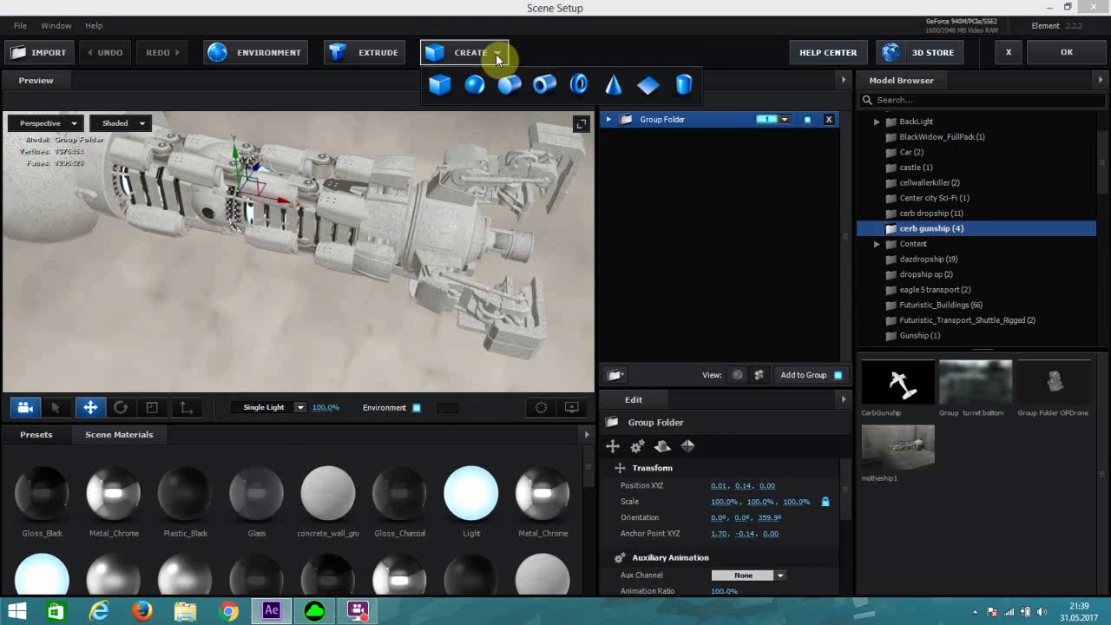
pyautogui.click(655, 87)
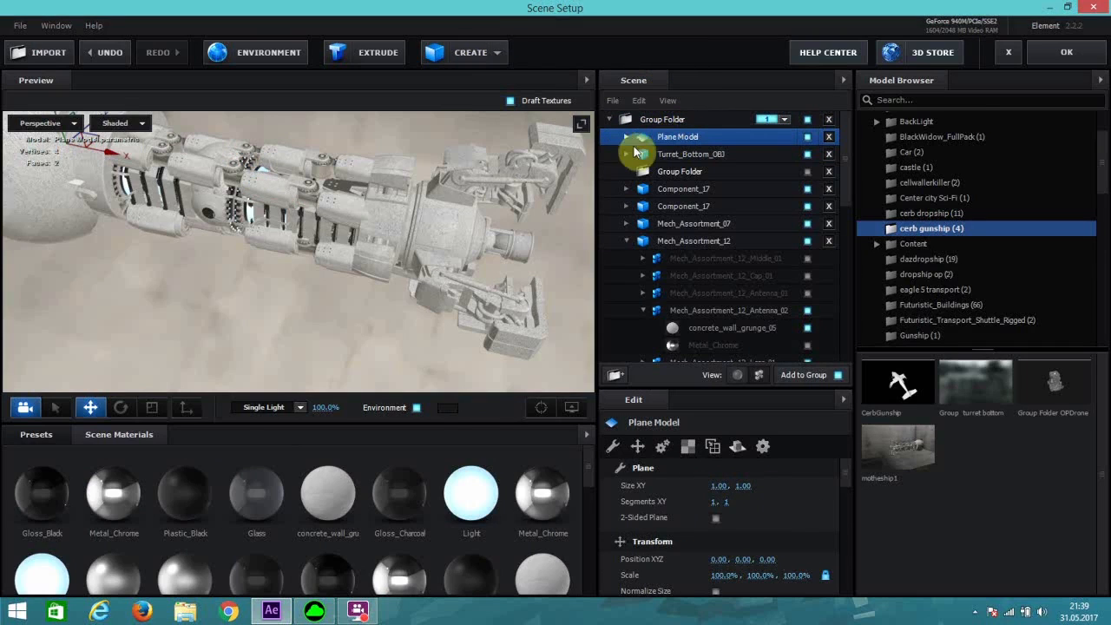
# Step: Move the plane below the arm to X 1.07, Y -1.50 and scale it uniformly to 435%
pyautogui.scroll(-2, 235, 262)
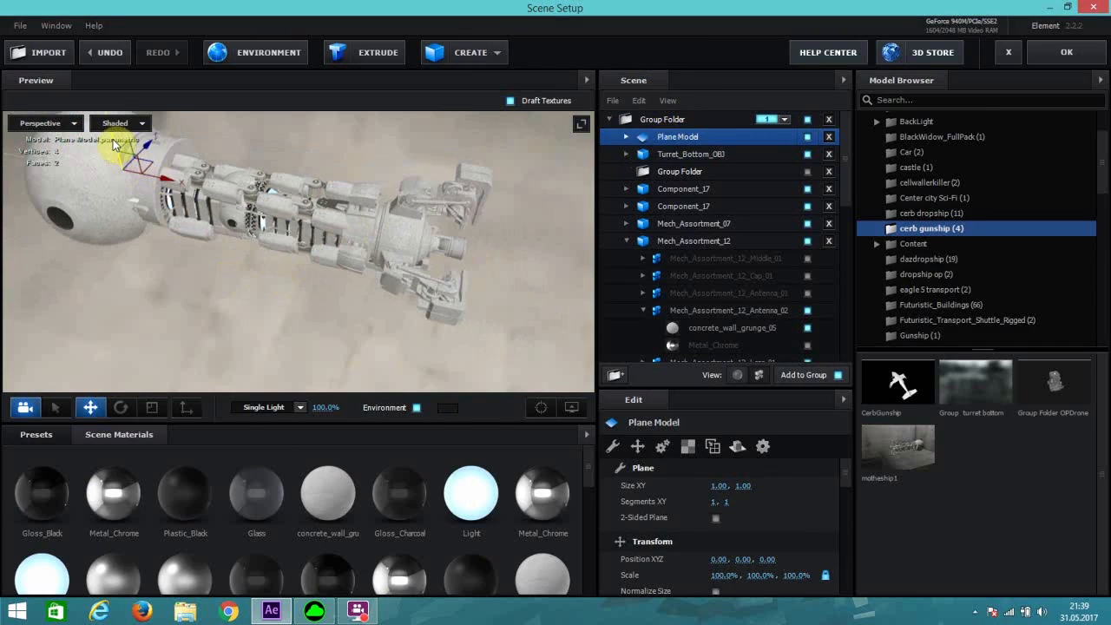
pyautogui.moveTo(116, 143); pyautogui.dragTo(146, 238)
pyautogui.moveTo(186, 278); pyautogui.dragTo(263, 300)
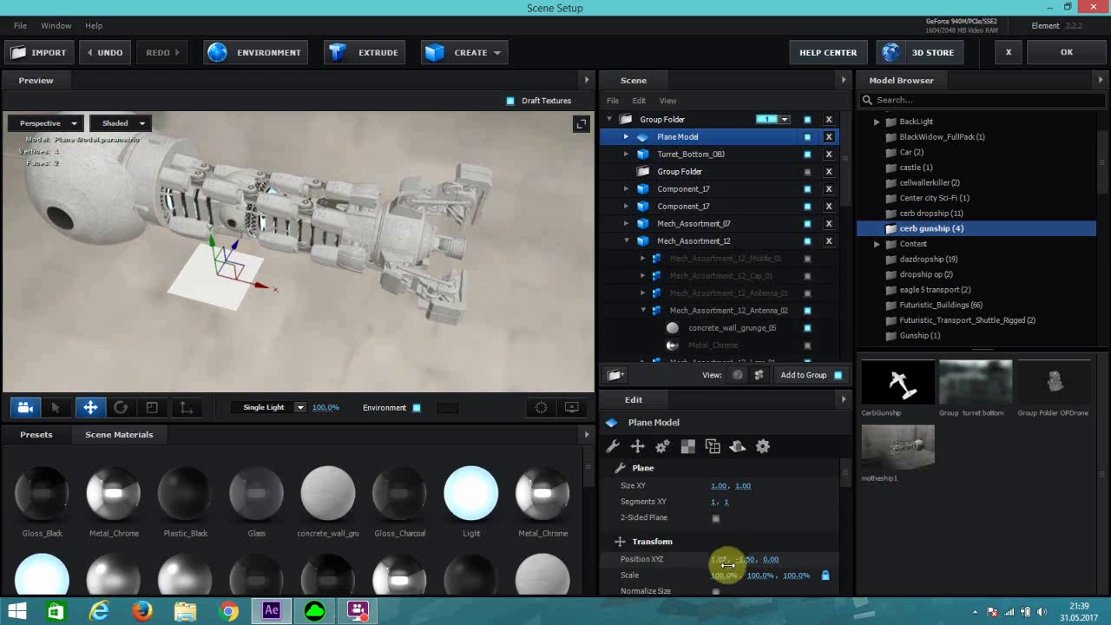
pyautogui.moveTo(736, 575); pyautogui.dragTo(1028, 540)
# Step: Find the Metal_Diffused material among the scene materials and apply it to the plane
pyautogui.scroll(-3, 543, 513)
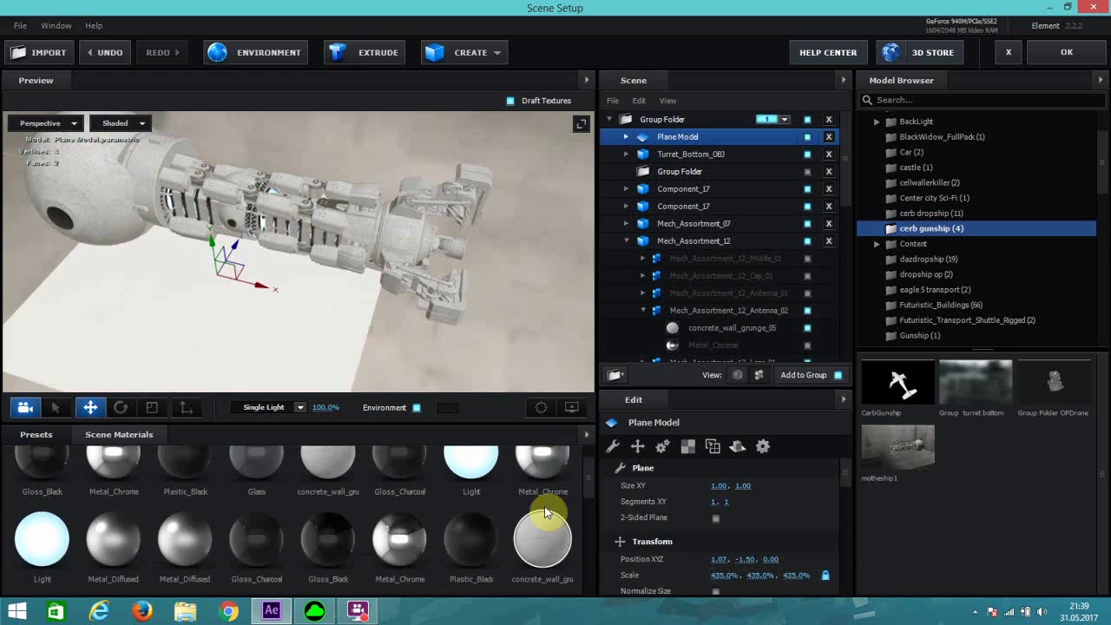
pyautogui.scroll(-2, 234, 512)
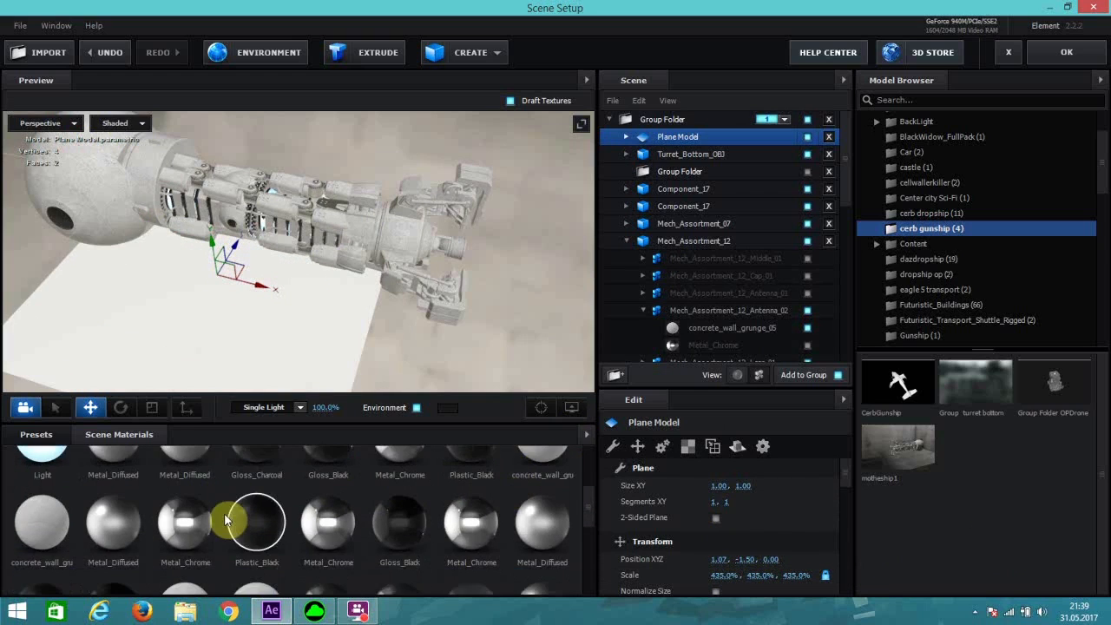
pyautogui.scroll(-5, 419, 556)
pyautogui.scroll(10, 414, 555)
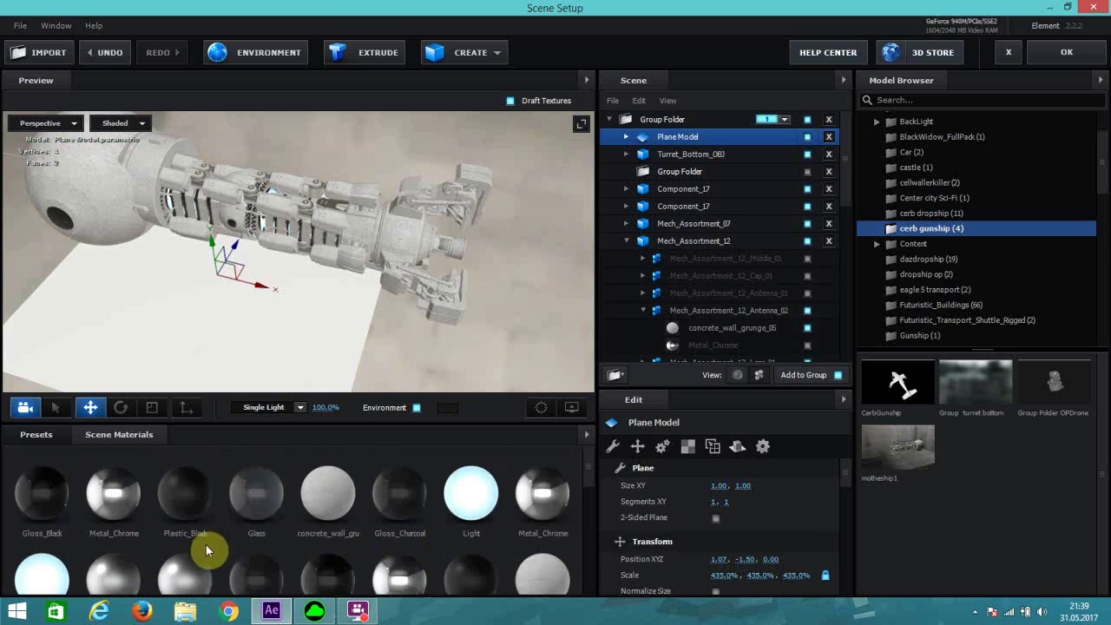
pyautogui.moveTo(121, 574); pyautogui.dragTo(206, 384)
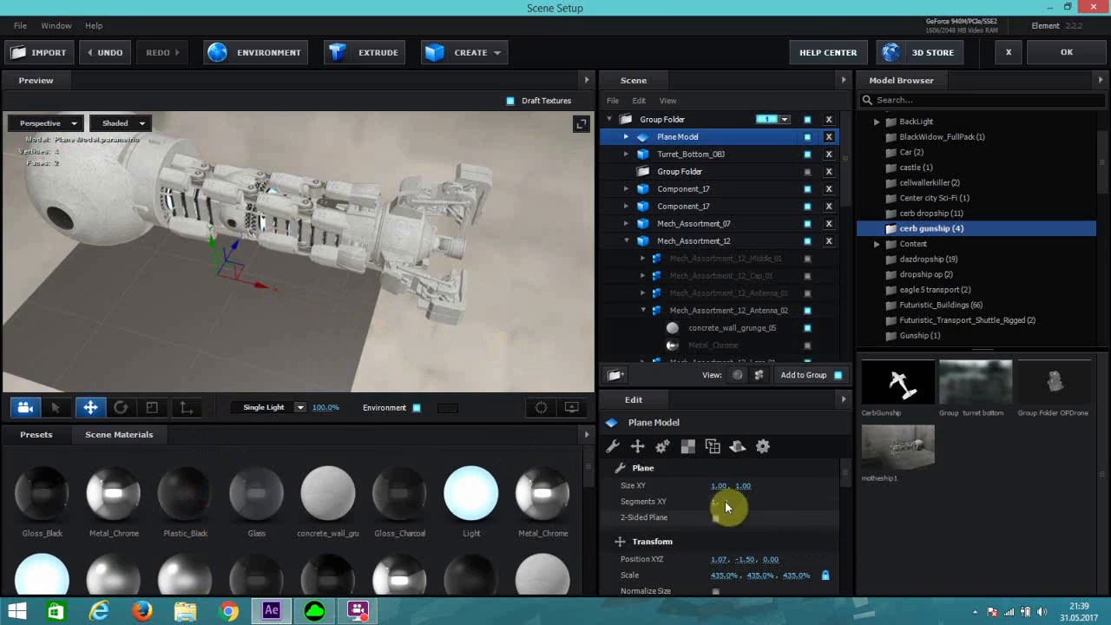
# Step: Stretch the plane along X to a scale of 720.8% and accept the scene changes
pyautogui.click(152, 408)
pyautogui.moveTo(261, 289); pyautogui.dragTo(366, 311)
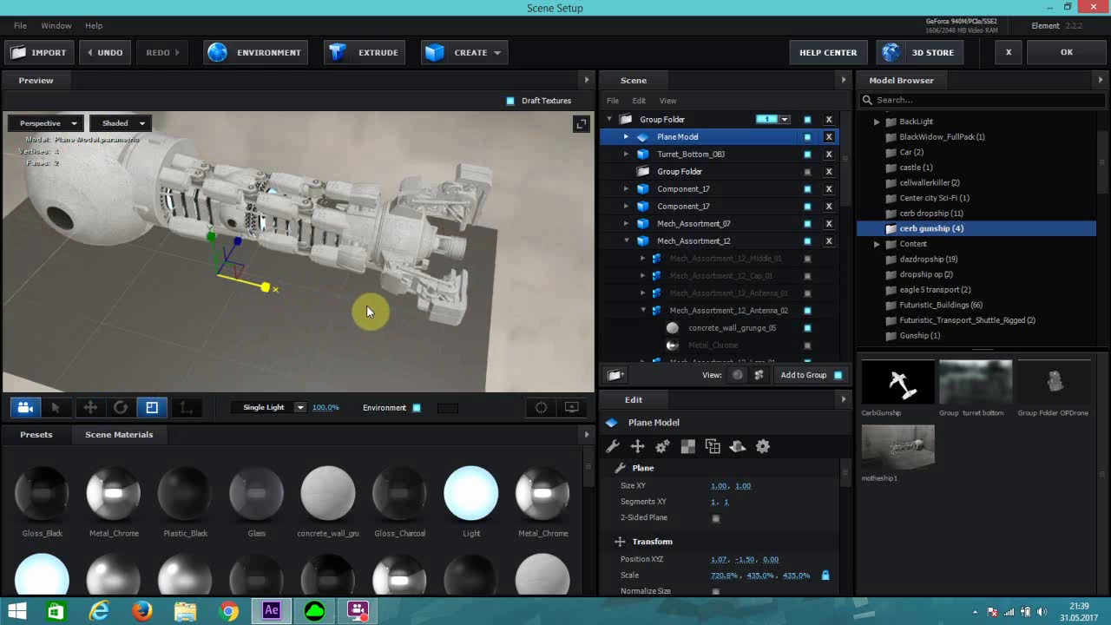
pyautogui.click(1055, 60)
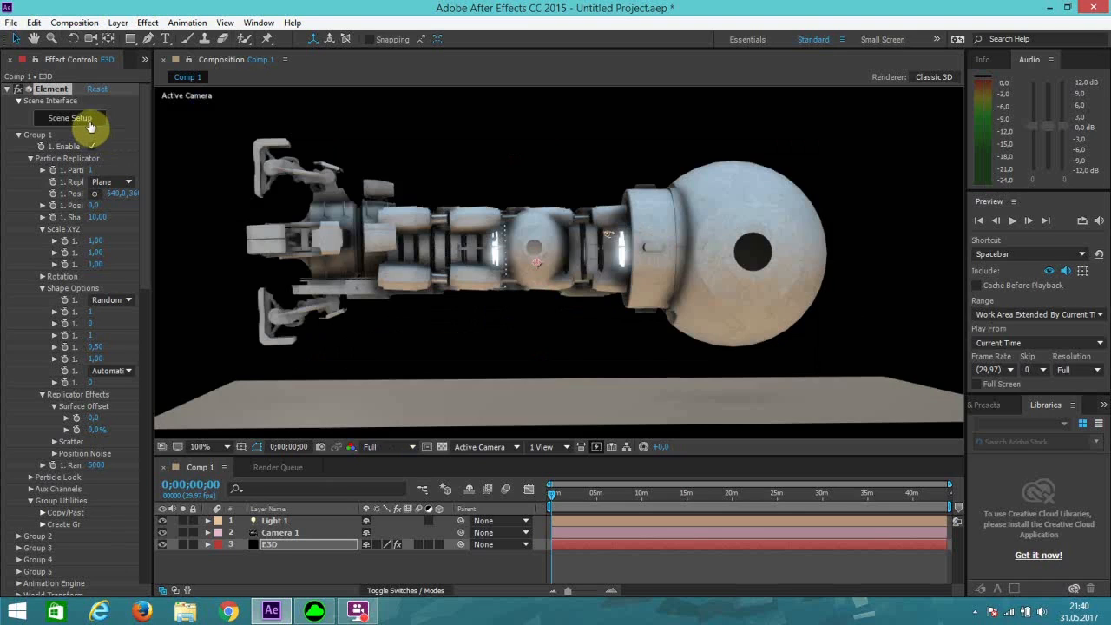
# Step: Reopen the scene setup, duplicate the floor plane and lower the copy to Y -1.61
pyautogui.click(90, 123)
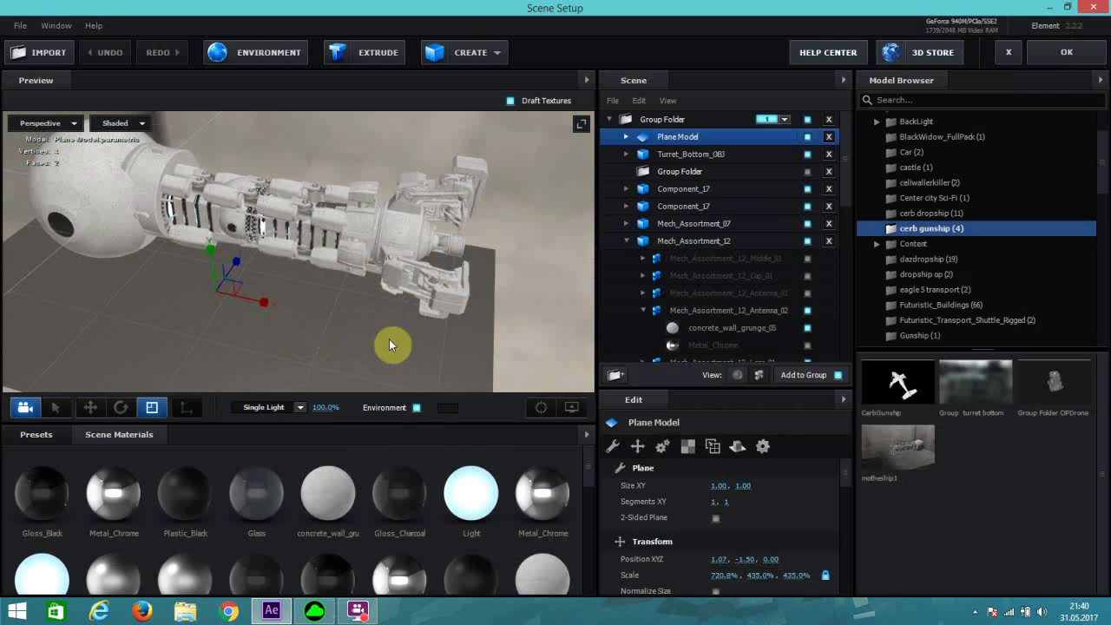
pyautogui.click(91, 403)
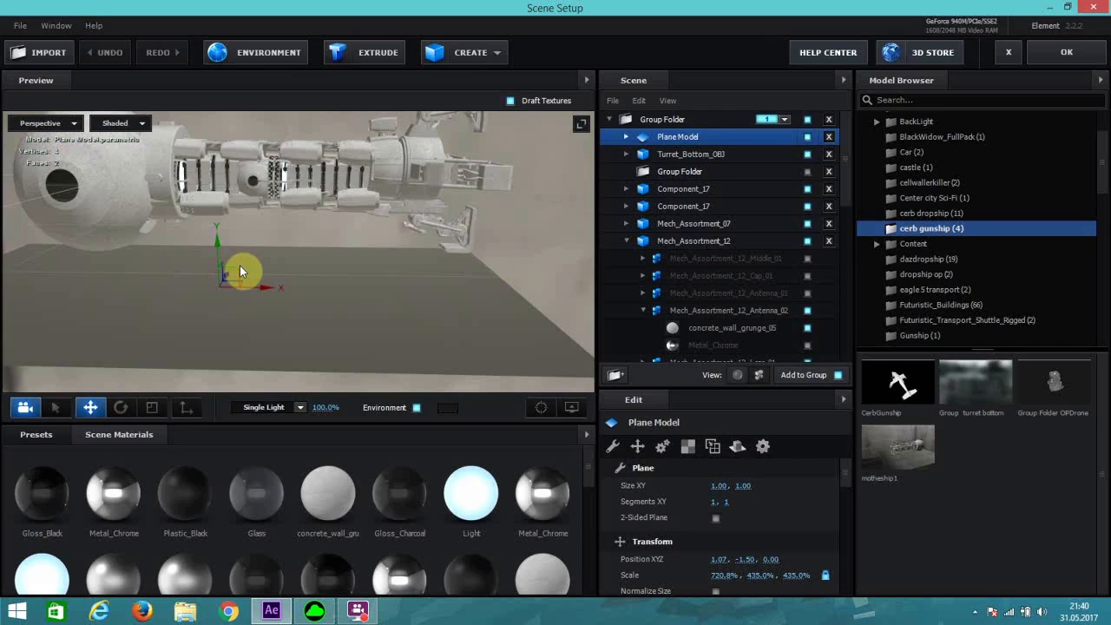
pyautogui.hotkey('ctrl', 'd')
pyautogui.moveTo(218, 247); pyautogui.dragTo(220, 253)
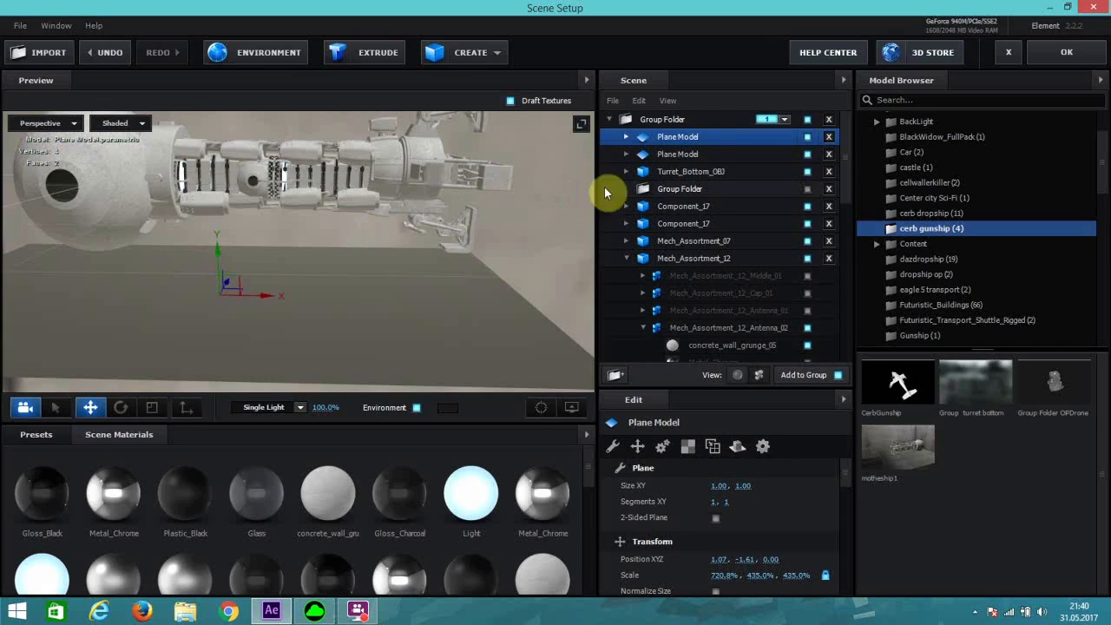
# Step: Enable Matte Shadow in the advanced settings of the lower floor plane's Metal_Diffused material and accept the scene changes
pyautogui.click(627, 136)
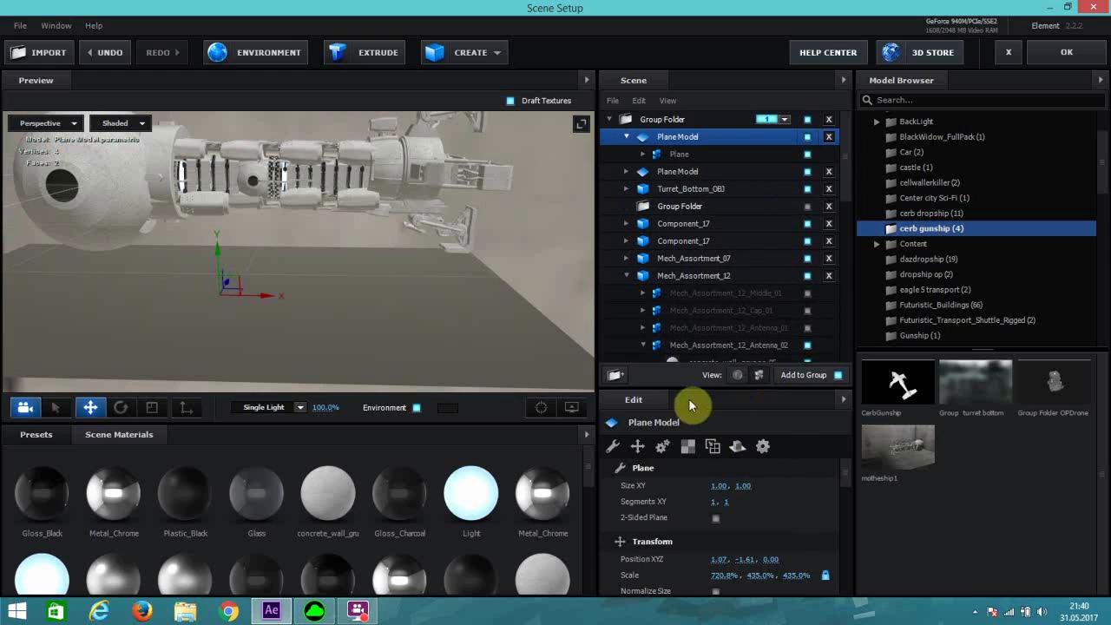
pyautogui.click(736, 375)
pyautogui.click(660, 154)
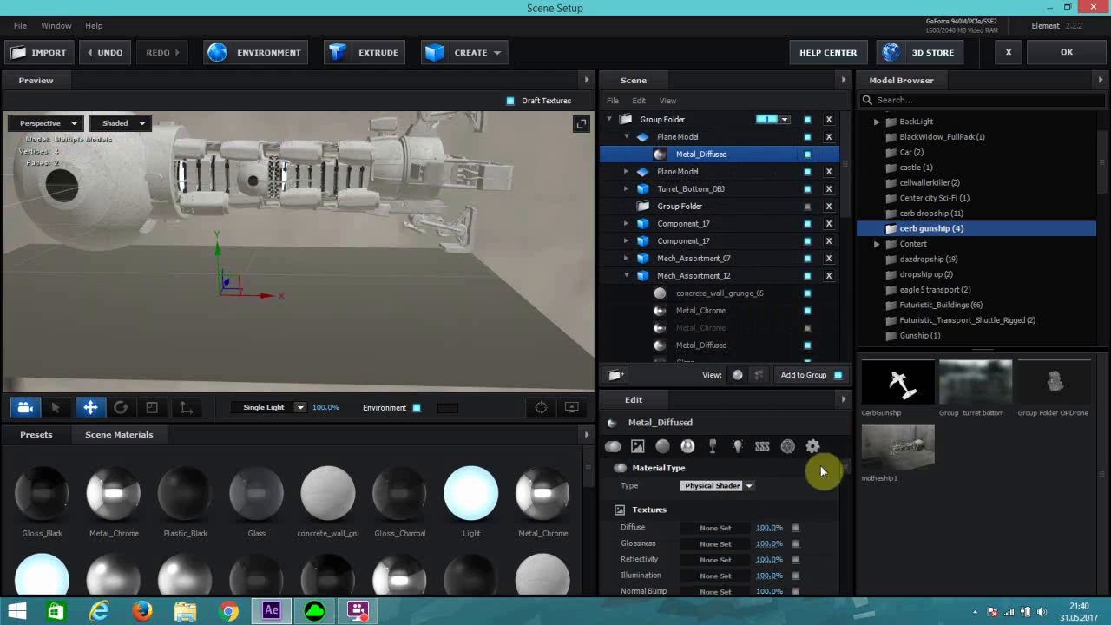
pyautogui.scroll(-5, 696, 525)
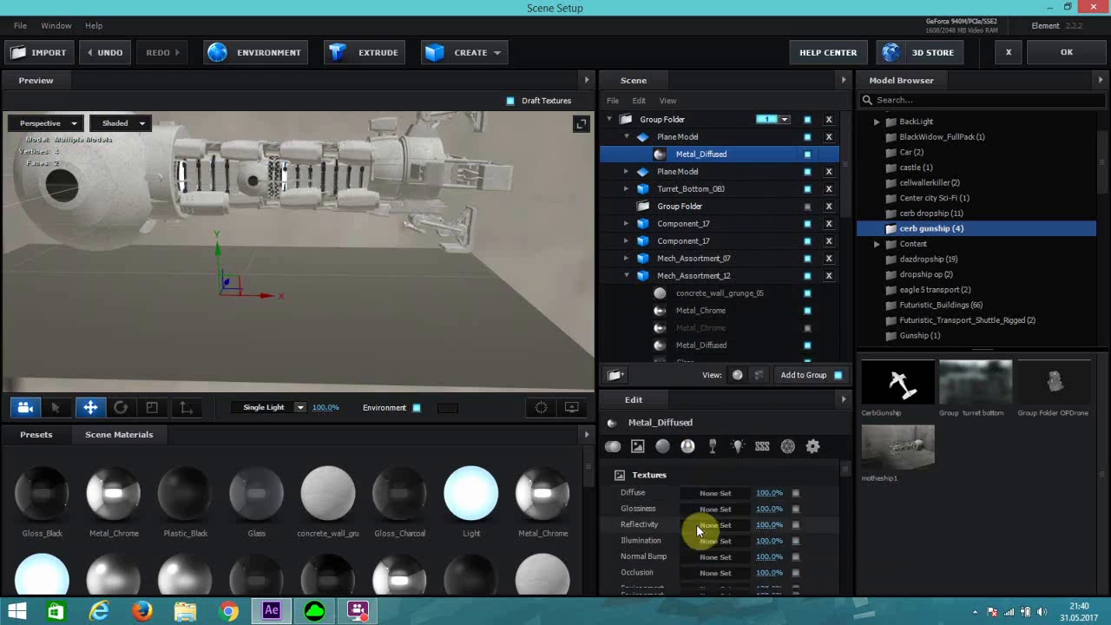
pyautogui.scroll(-8, 692, 531)
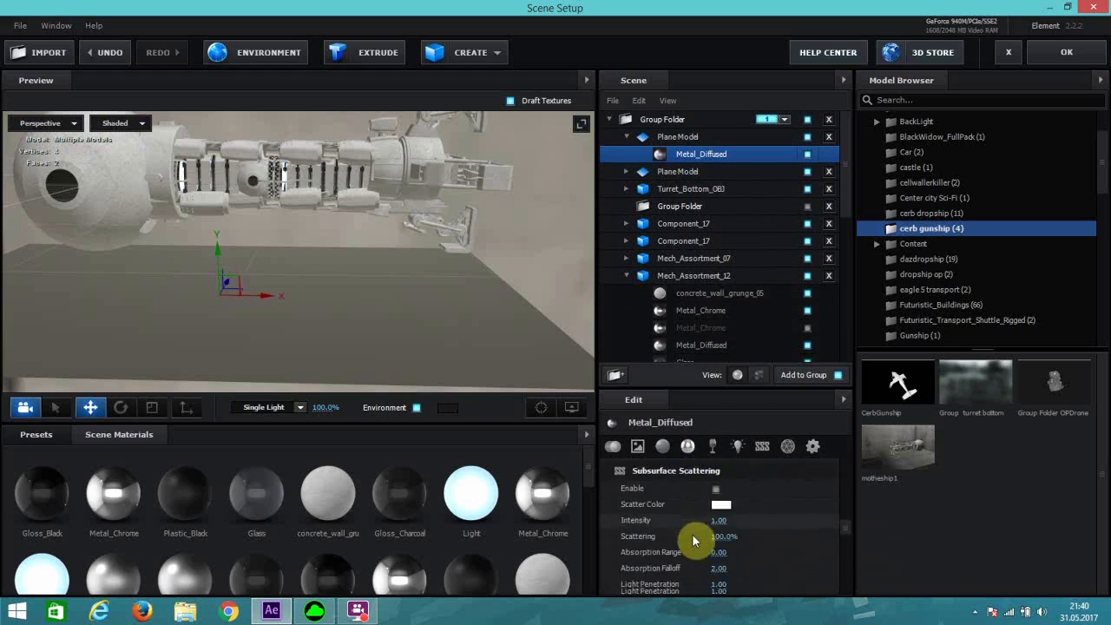
pyautogui.scroll(-6, 690, 536)
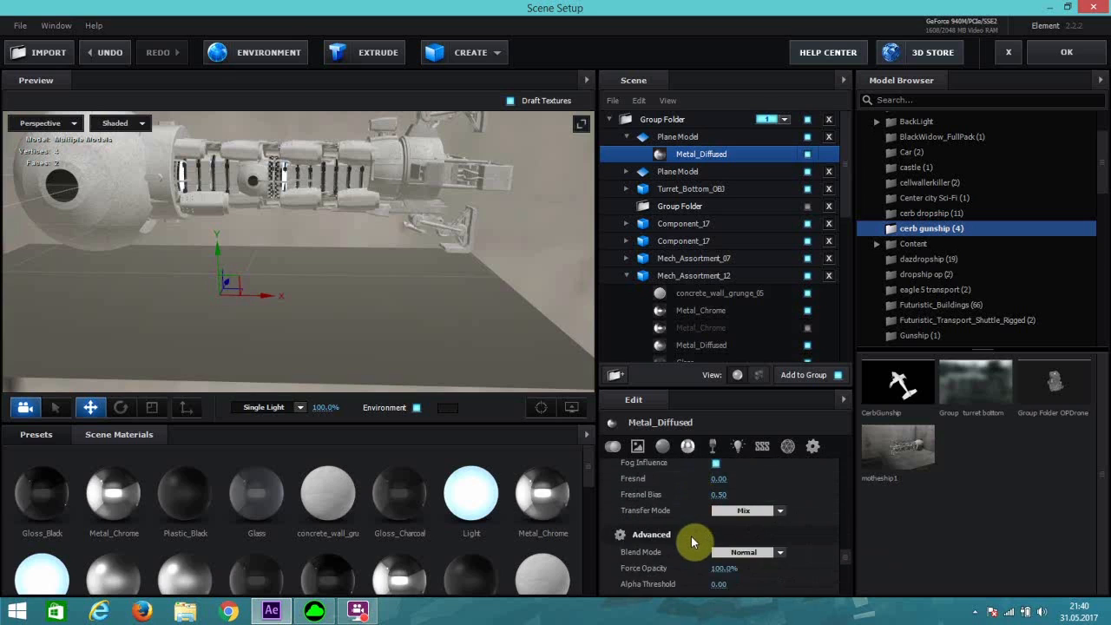
pyautogui.scroll(3, 673, 540)
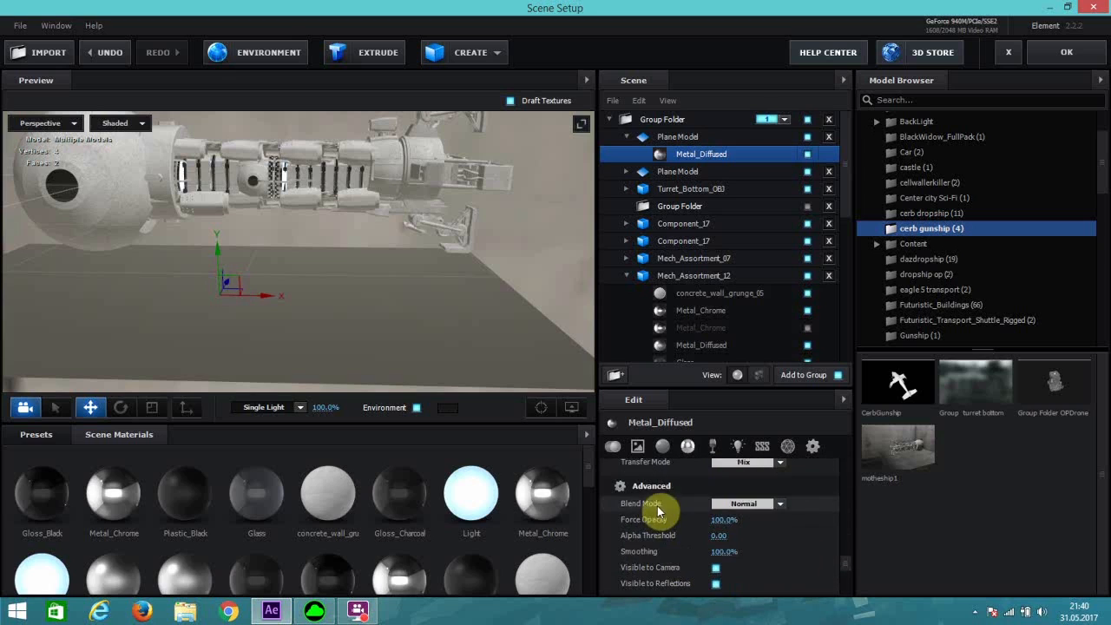
pyautogui.scroll(-5, 702, 513)
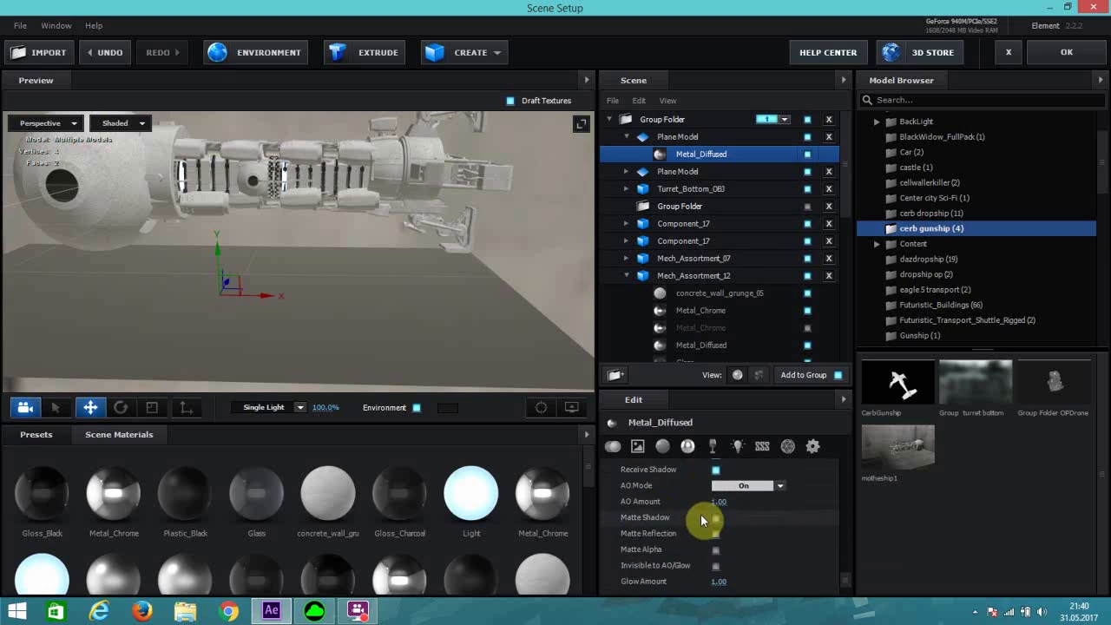
pyautogui.scroll(-3, 700, 513)
pyautogui.scroll(3, 699, 516)
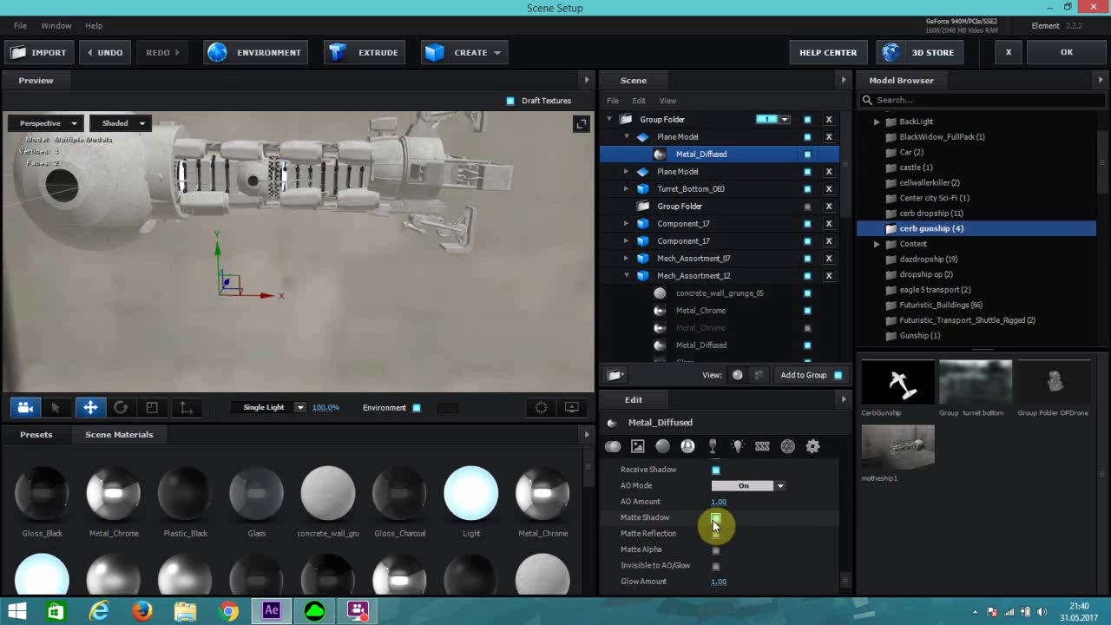
pyautogui.click(1064, 54)
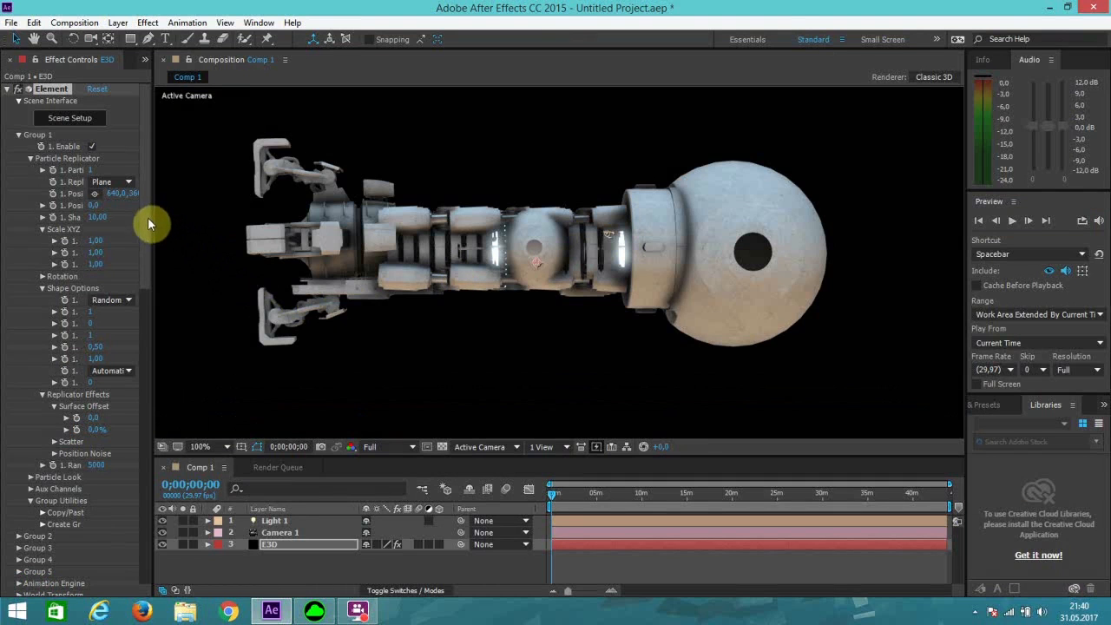
pyautogui.scroll(-2, 319, 265)
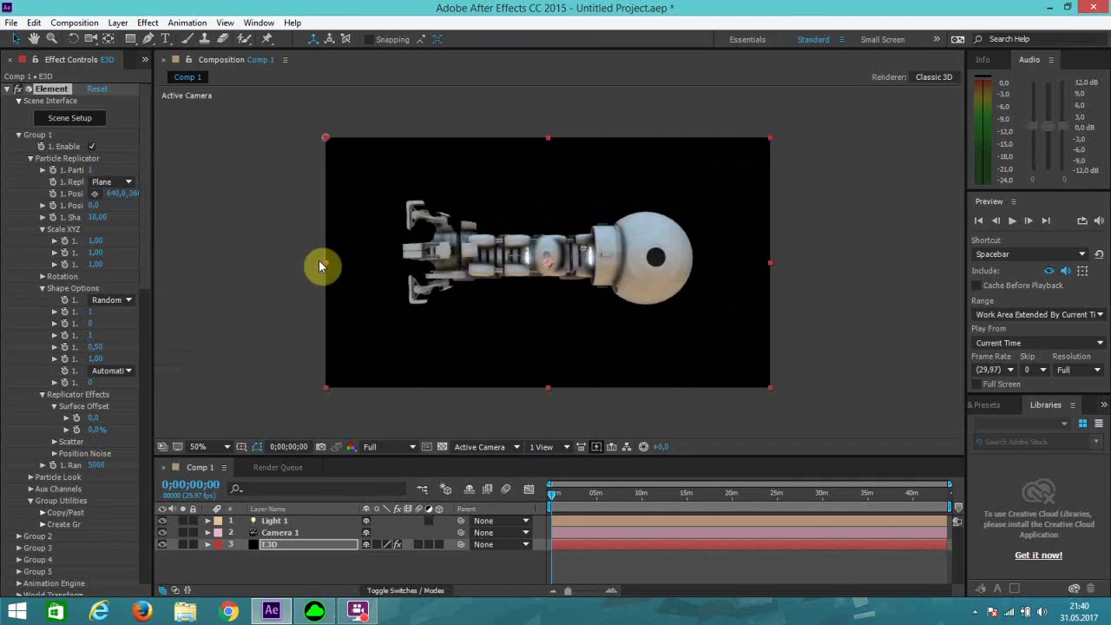
# Step: Reopen the scene setup and lower the first listed floor plane to Y -1.81
pyautogui.click(99, 123)
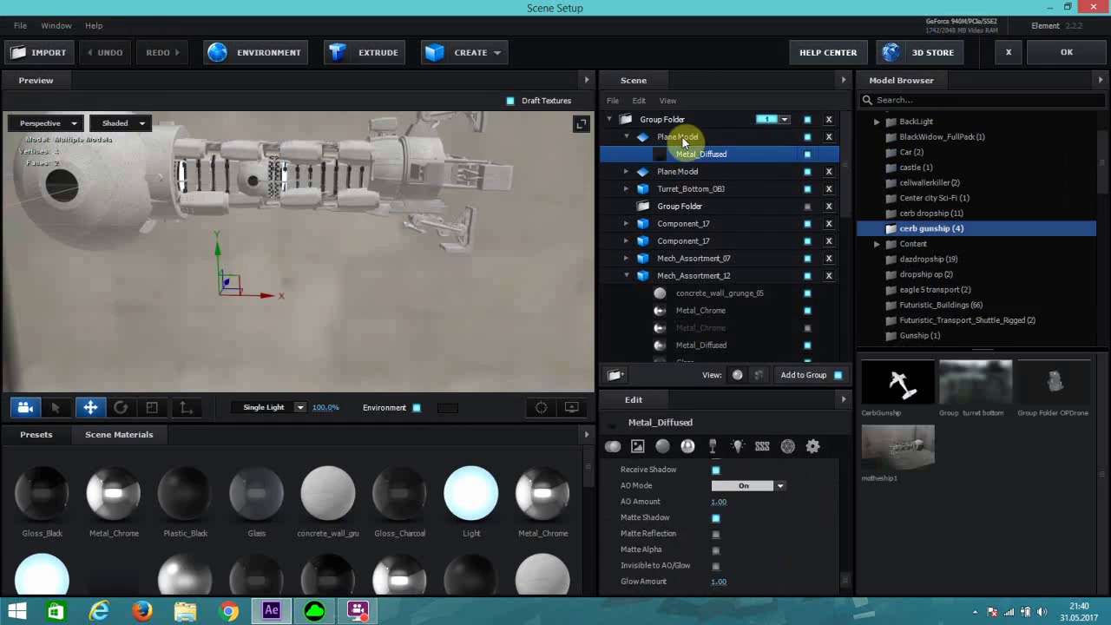
pyautogui.click(682, 137)
pyautogui.moveTo(219, 256); pyautogui.dragTo(222, 271)
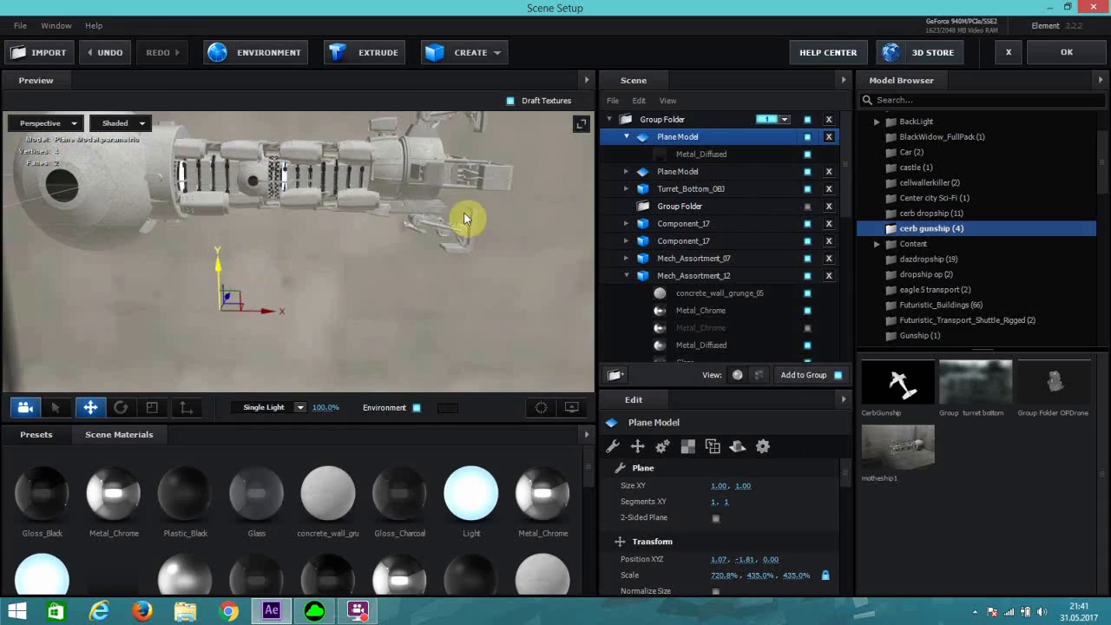
# Step: Raise the second listed floor plane to Y -1.13
pyautogui.click(762, 171)
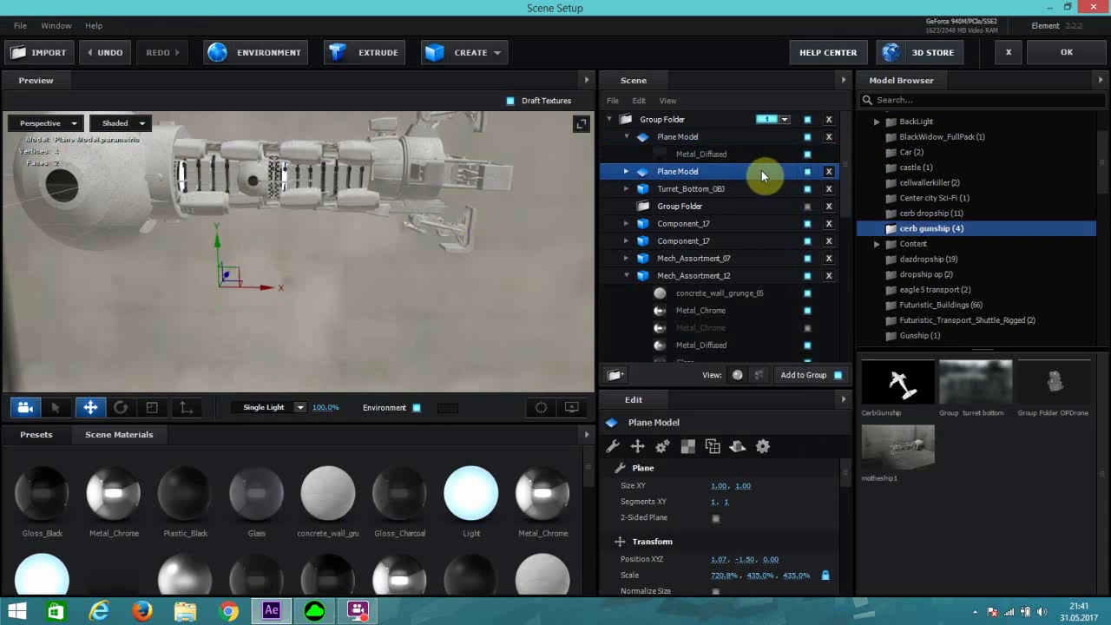
pyautogui.click(807, 172)
pyautogui.moveTo(221, 243); pyautogui.dragTo(234, 224)
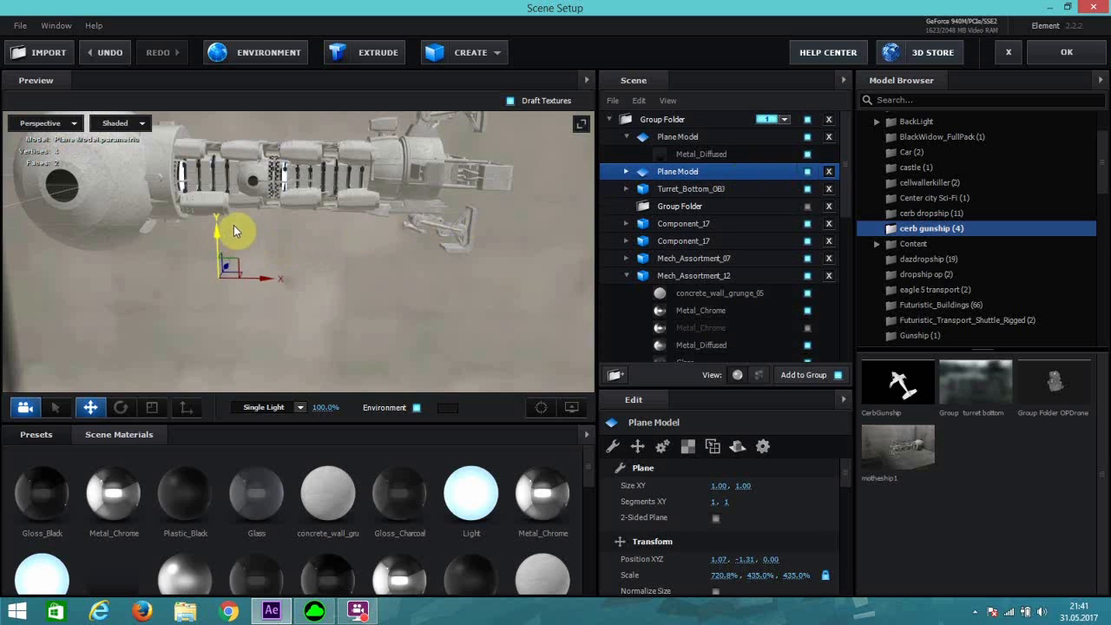
pyautogui.moveTo(263, 190); pyautogui.dragTo(260, 218)
# Step: Move the raised plane below Mech_Assortment_07 in the scene hierarchy and check the Matte Shadow option of its Metal_Diffused material
pyautogui.click(625, 172)
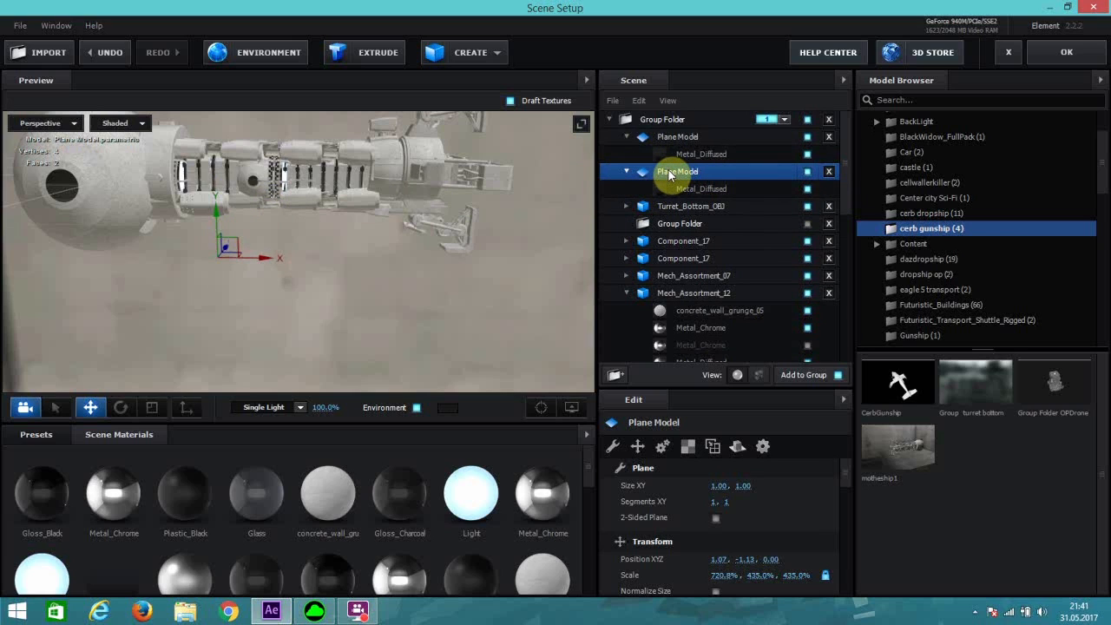
pyautogui.moveTo(674, 171); pyautogui.dragTo(694, 277)
pyautogui.scroll(-1, 688, 282)
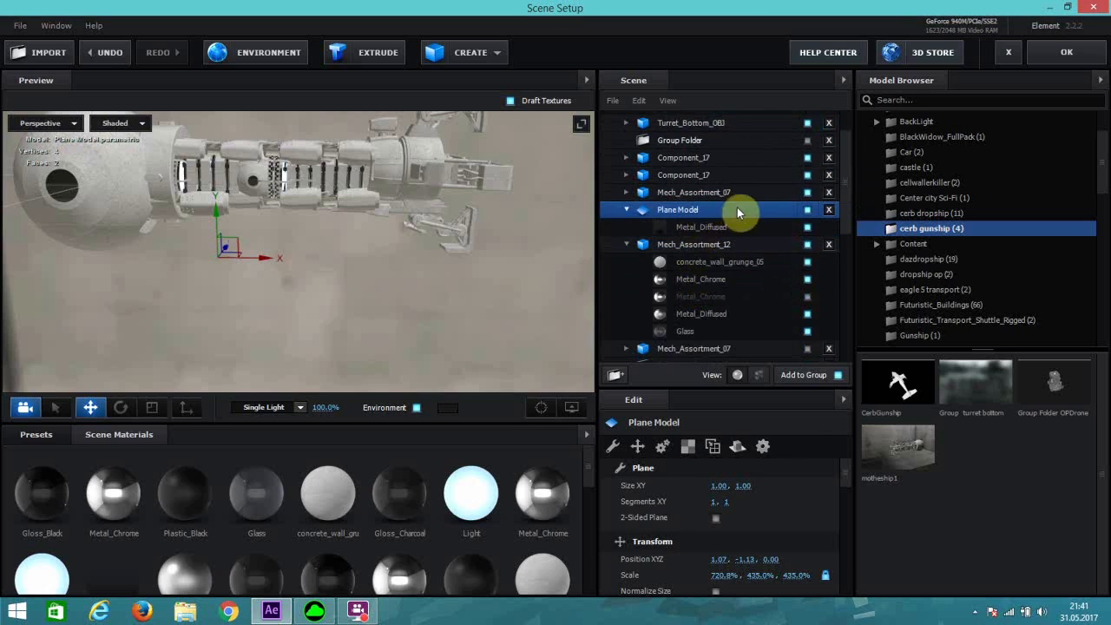
pyautogui.click(703, 226)
pyautogui.click(716, 518)
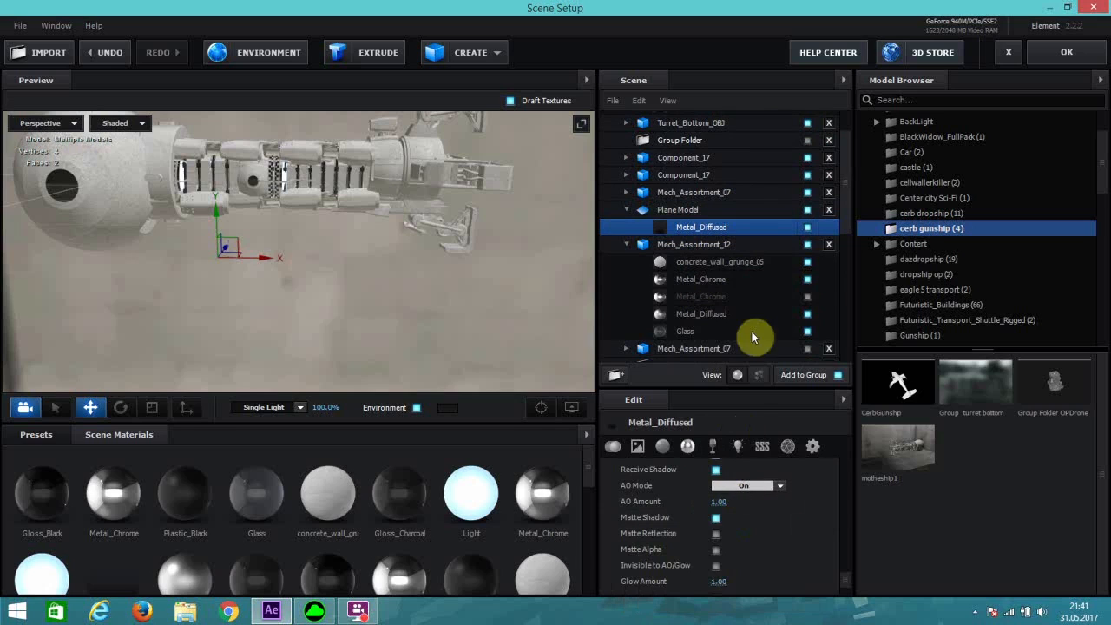
# Step: Delete the raised floor plane from the group folder
pyautogui.click(754, 209)
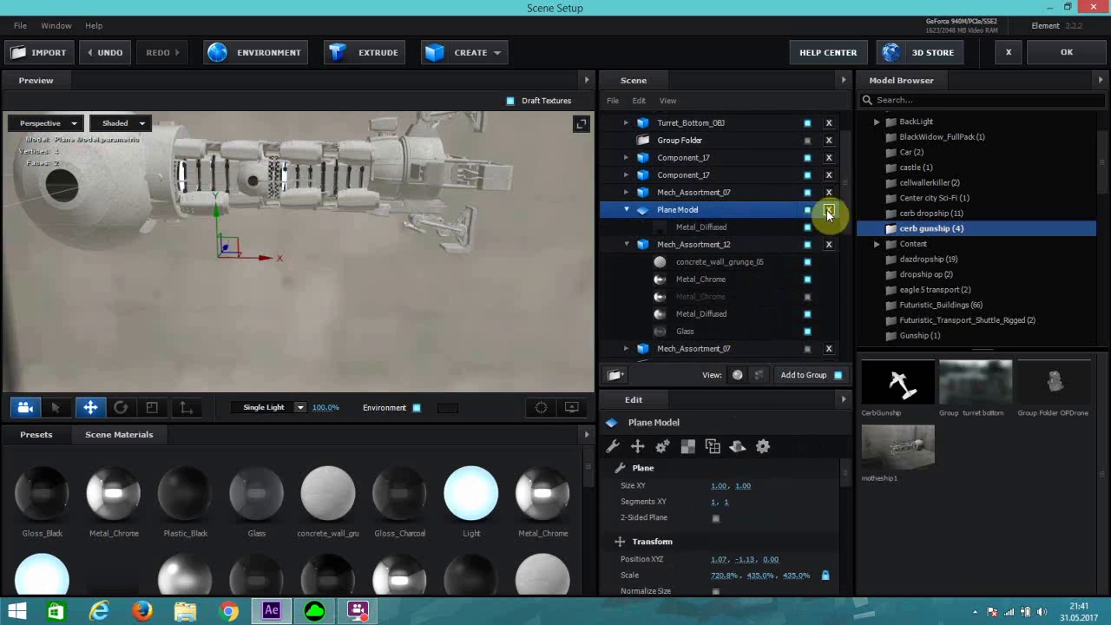
pyautogui.click(829, 211)
pyautogui.scroll(2, 692, 229)
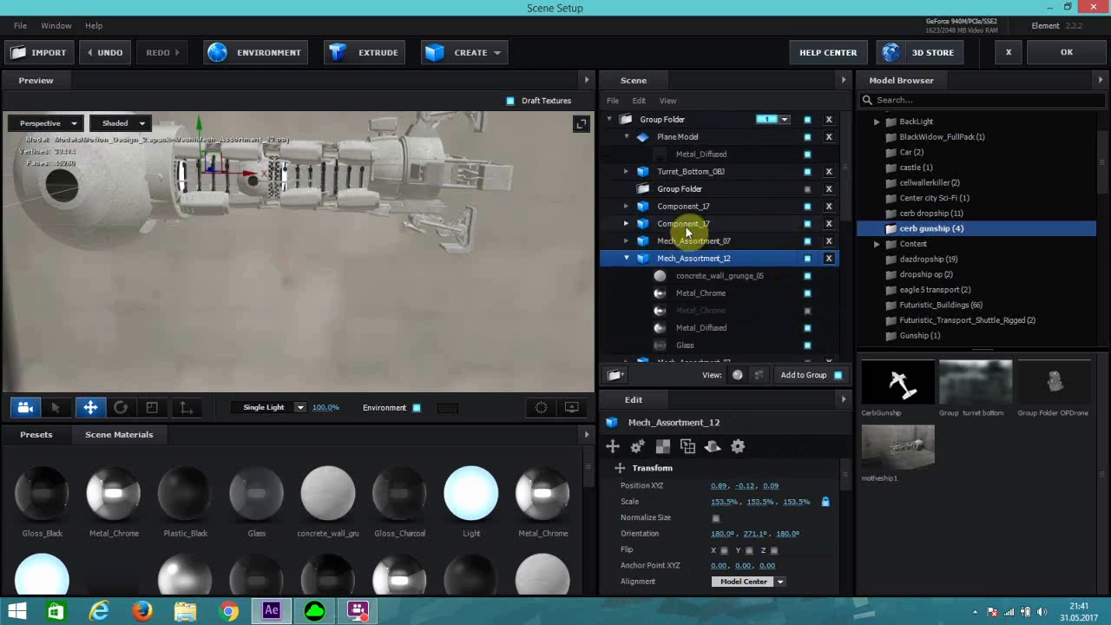
# Step: Examine the remaining plane's model settings and the shadow options of its Metal_Diffused material
pyautogui.click(687, 139)
pyautogui.scroll(-5, 688, 532)
pyautogui.scroll(-8, 684, 527)
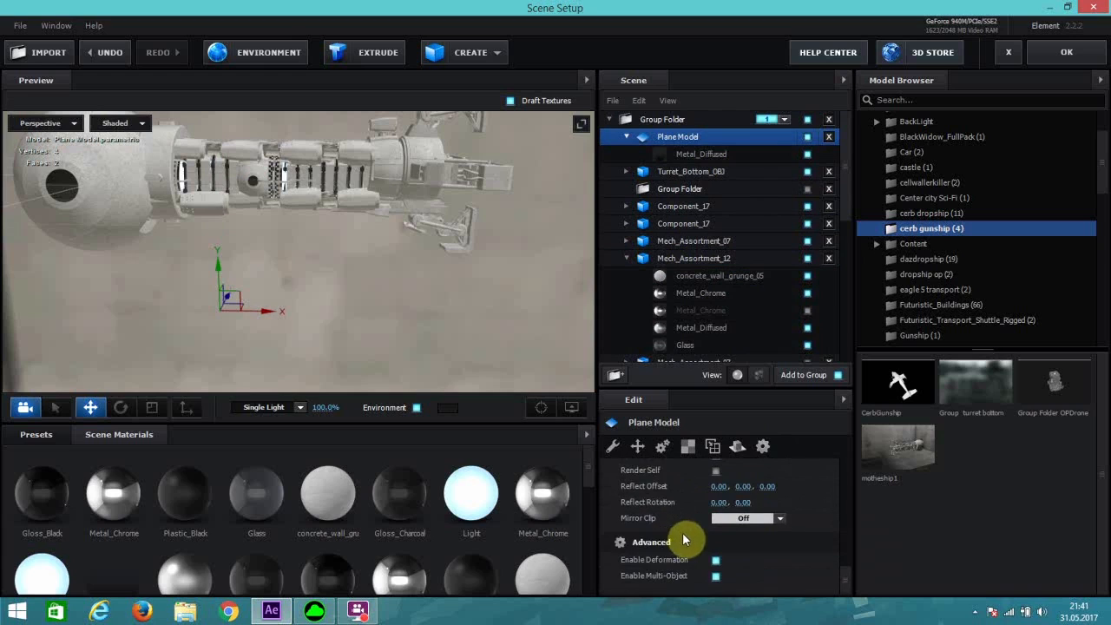
pyautogui.scroll(3, 687, 538)
pyautogui.click(709, 154)
pyautogui.scroll(-2, 718, 528)
pyautogui.scroll(3, 695, 564)
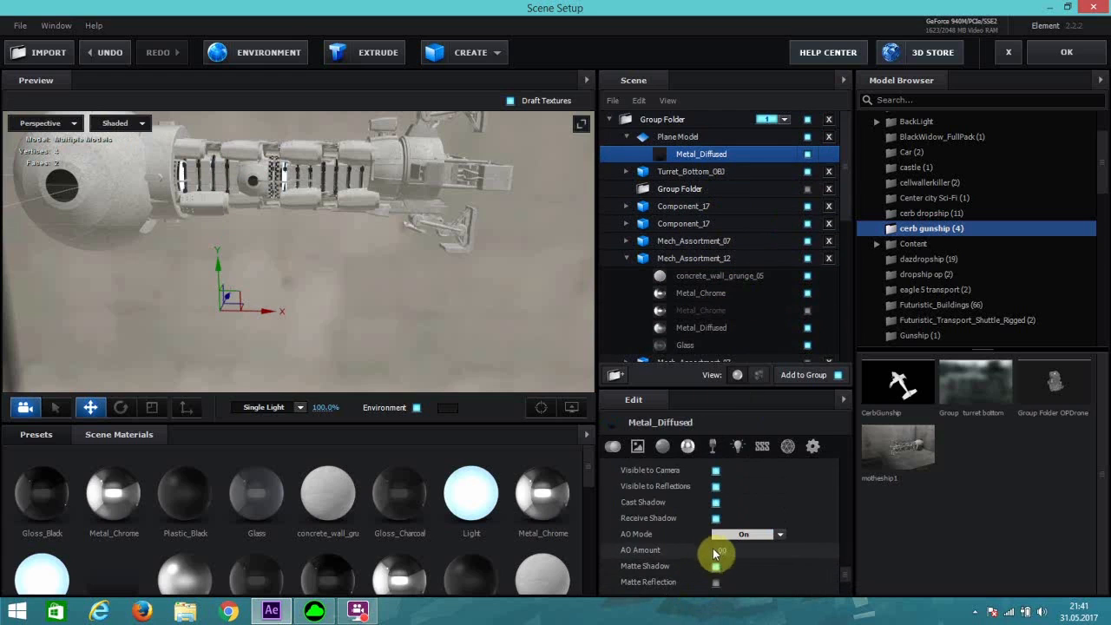
# Step: Create a new plane primitive and scale it uniformly to 408%
pyautogui.click(460, 50)
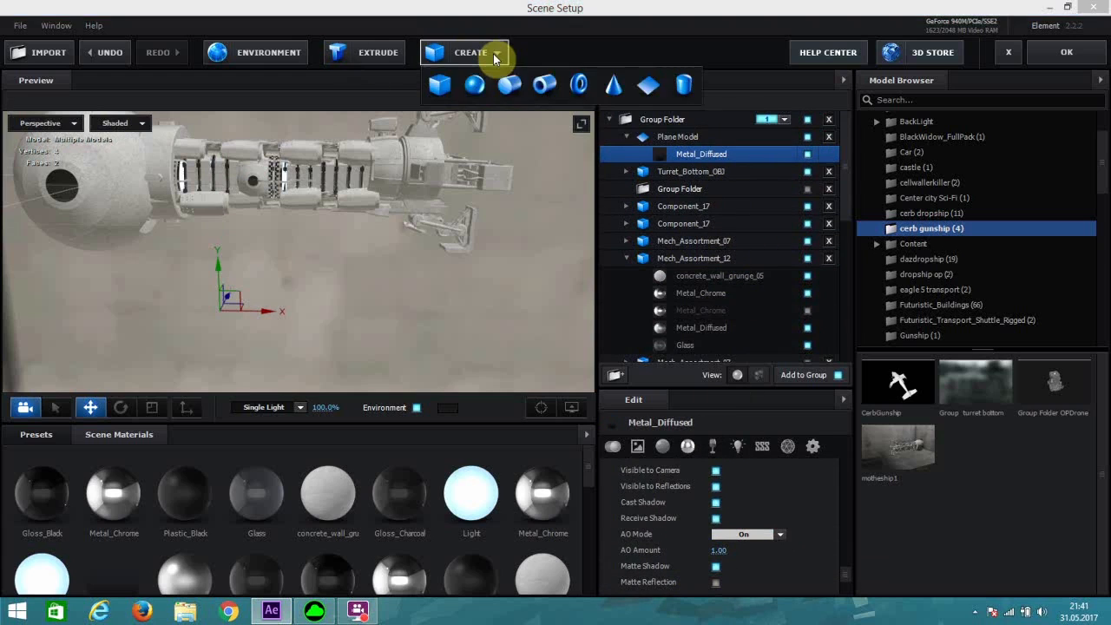
pyautogui.click(639, 87)
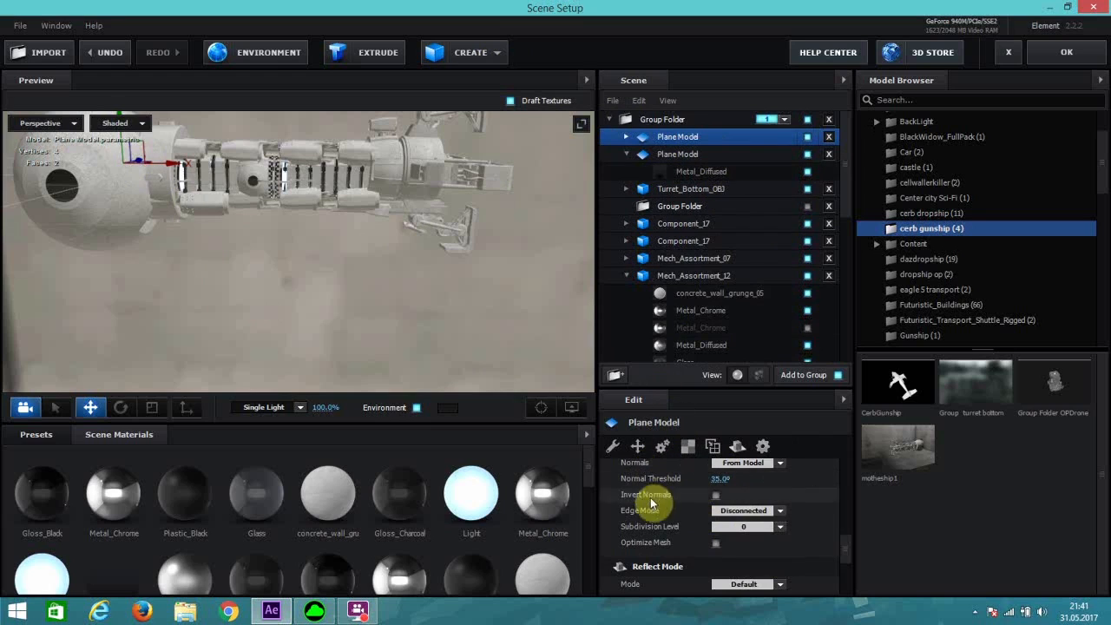
pyautogui.scroll(-5, 659, 512)
pyautogui.scroll(10, 664, 521)
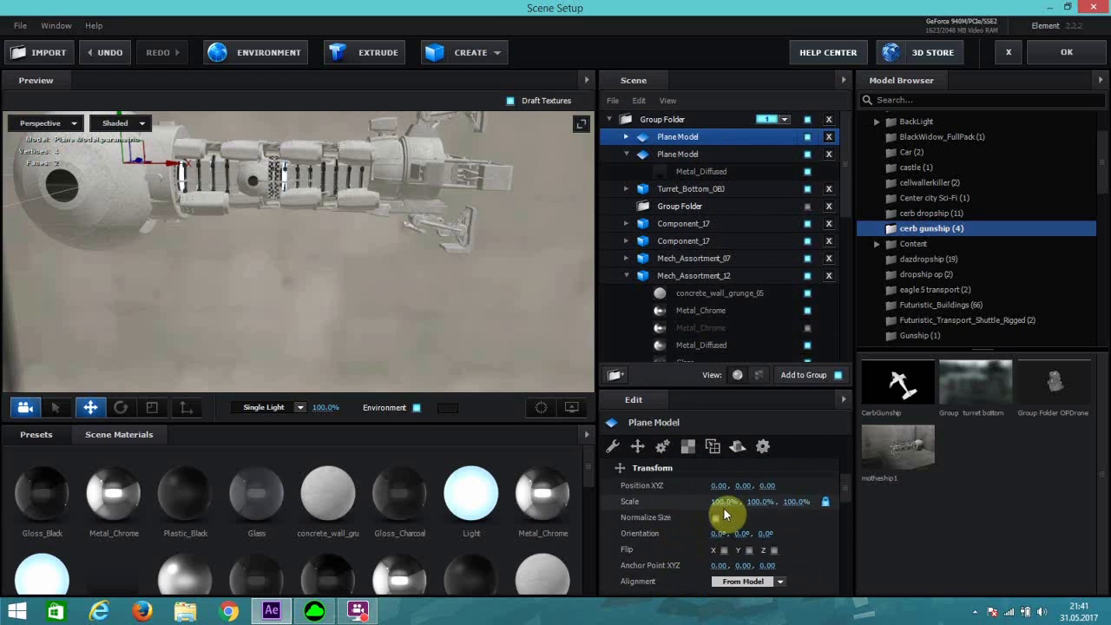
pyautogui.moveTo(724, 503); pyautogui.dragTo(1105, 465)
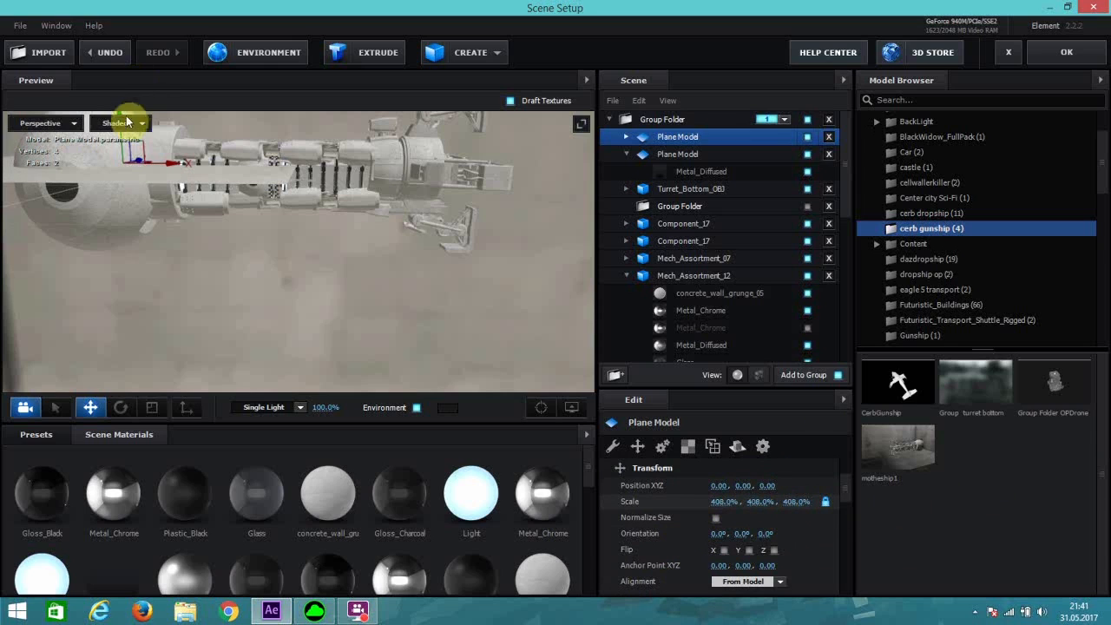
# Step: Lower the new plane to Y -1.16, stretch it along X beneath the whole arm and accept the scene changes
pyautogui.moveTo(124, 140); pyautogui.dragTo(152, 256)
pyautogui.click(151, 407)
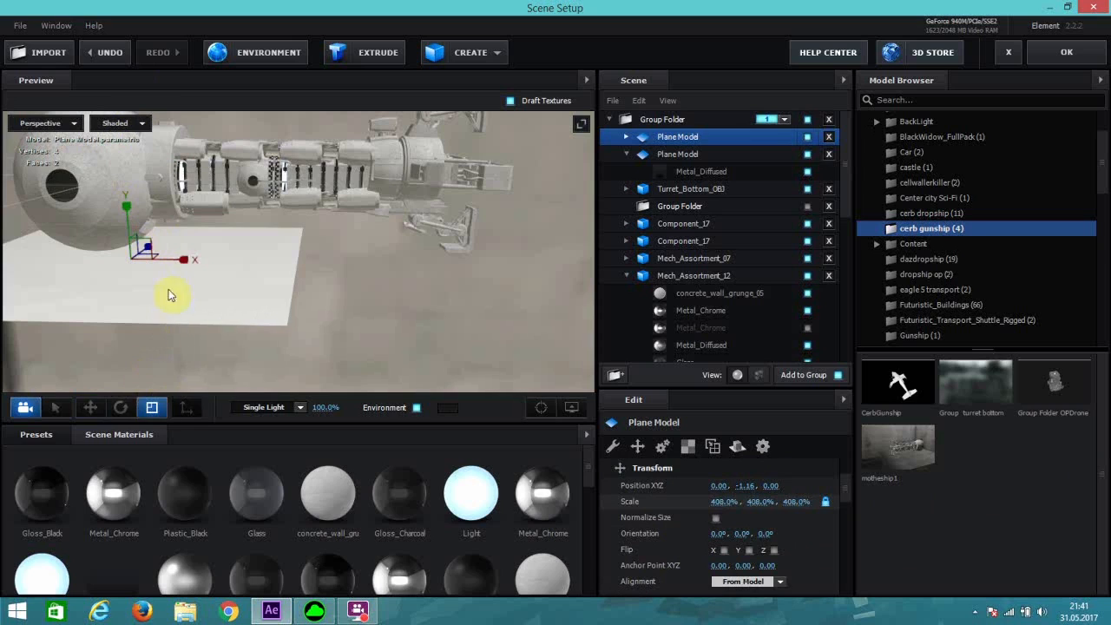
pyautogui.moveTo(208, 269); pyautogui.dragTo(434, 308)
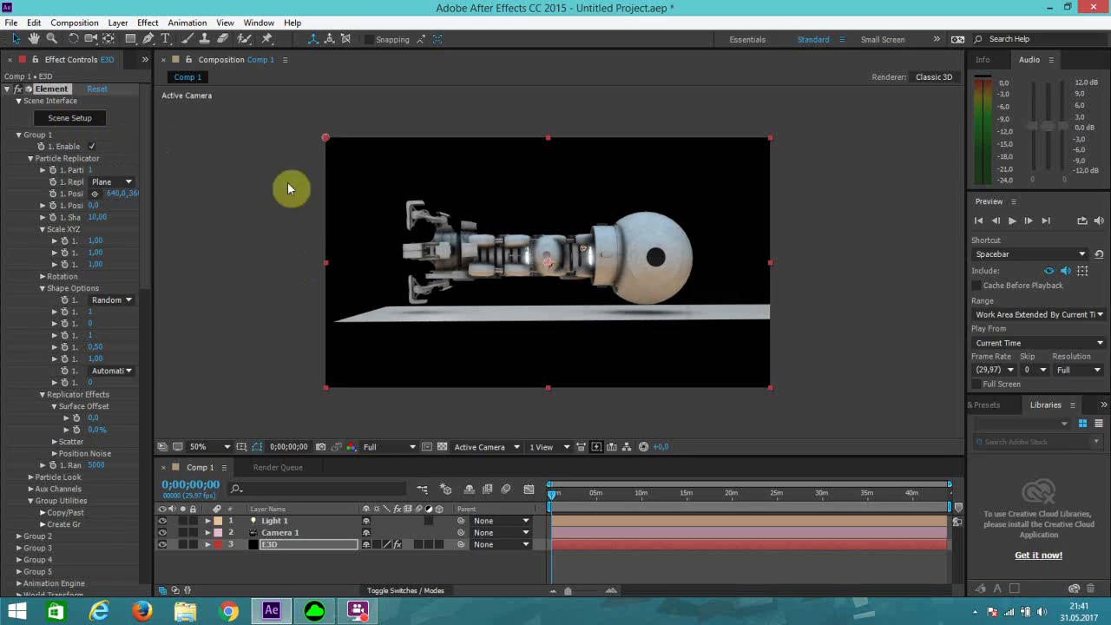
# Step: Orbit the composition camera around to the opposite side of the arm to examine the shadows on the new floor plane
pyautogui.press('/')
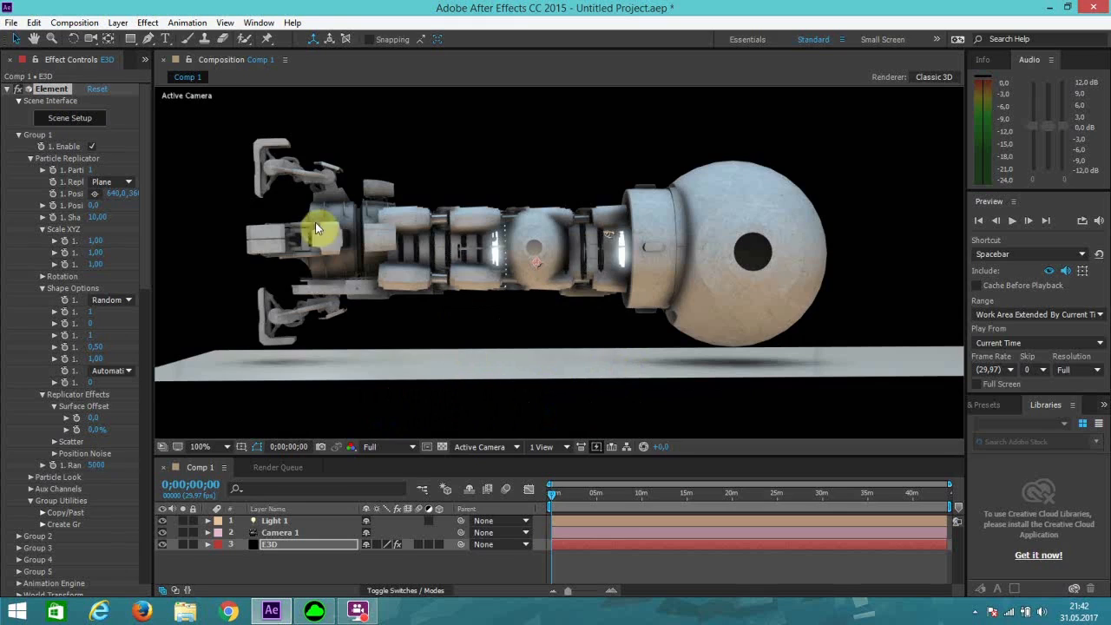
pyautogui.click(90, 38)
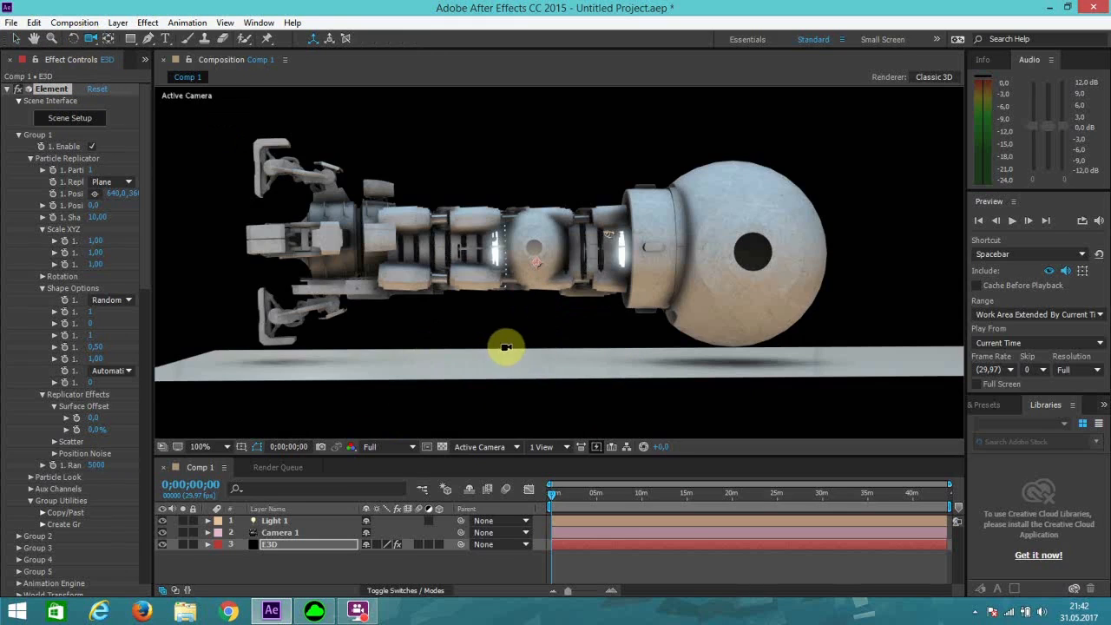
pyautogui.moveTo(512, 349); pyautogui.dragTo(538, 354)
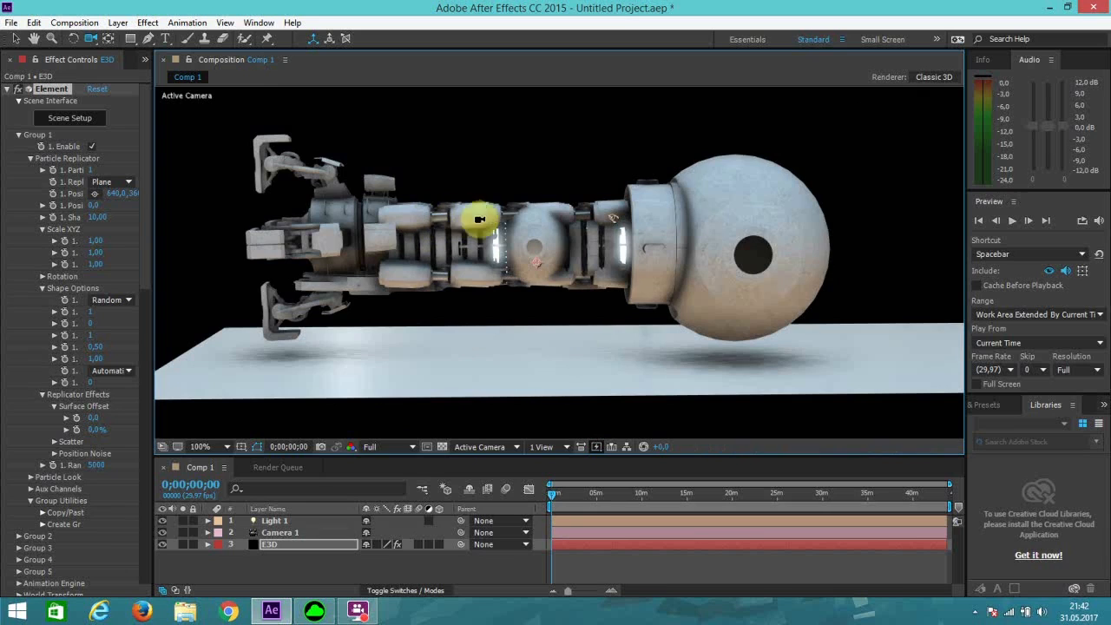
pyautogui.scroll(2, 543, 232)
pyautogui.scroll(-4, 514, 278)
pyautogui.scroll(2, 509, 254)
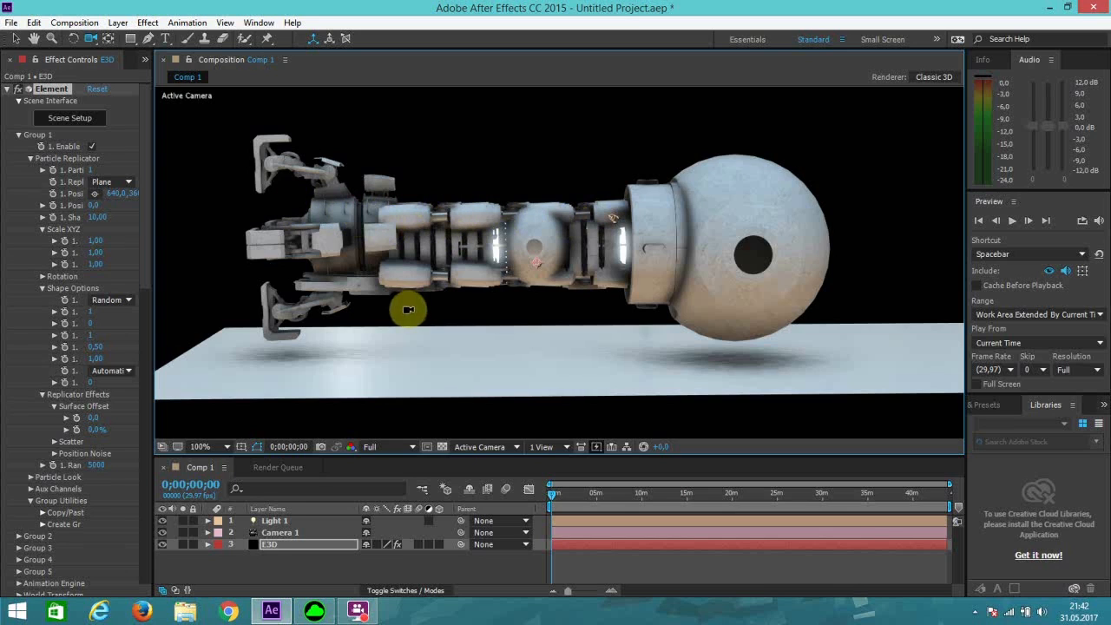
pyautogui.moveTo(417, 325); pyautogui.dragTo(570, 349)
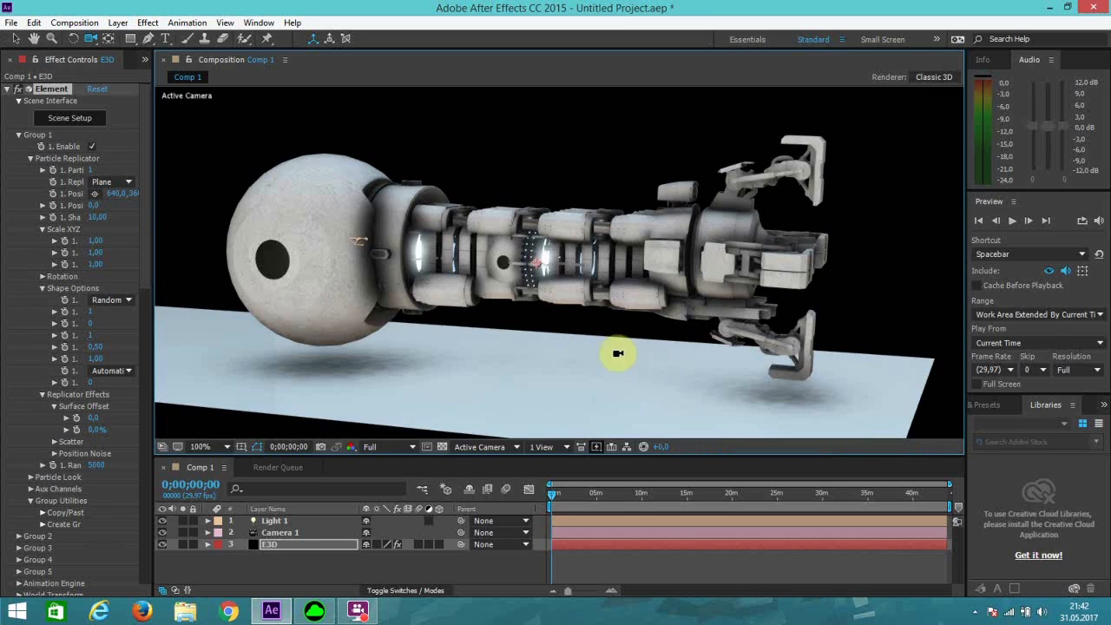
pyautogui.moveTo(637, 352); pyautogui.dragTo(633, 354)
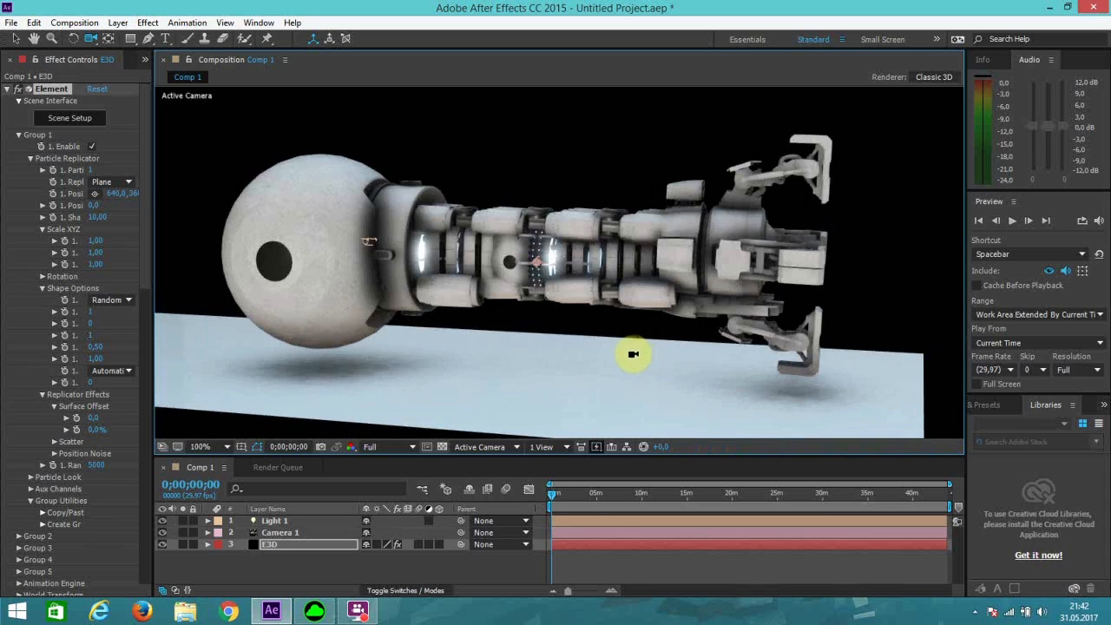
pyautogui.moveTo(613, 355); pyautogui.dragTo(625, 354)
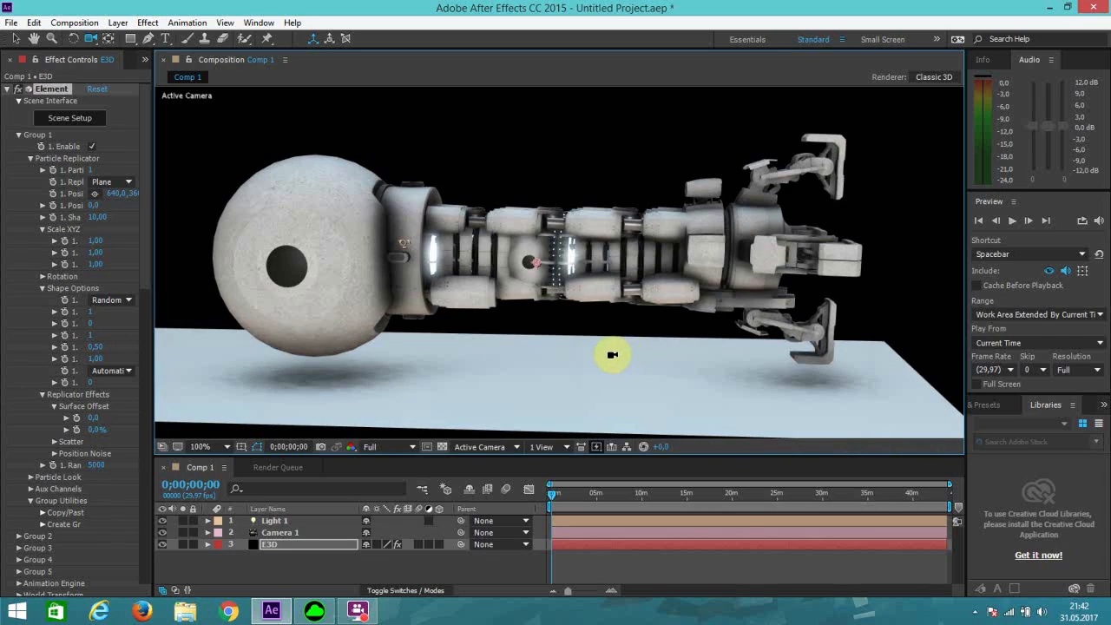
pyautogui.moveTo(619, 354); pyautogui.dragTo(636, 353)
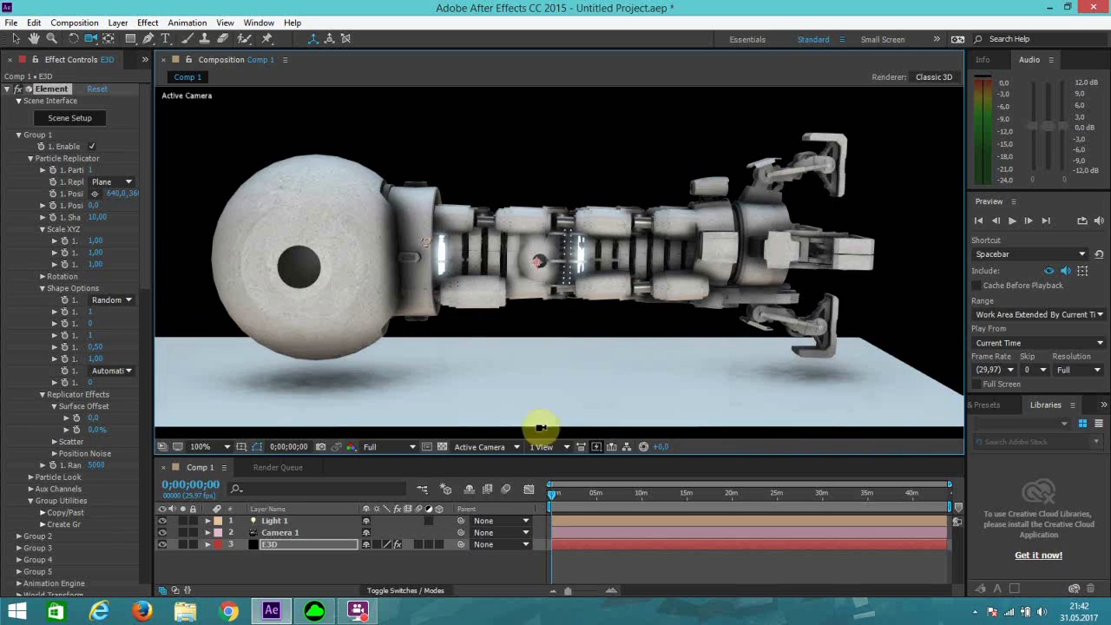
pyautogui.click(358, 610)
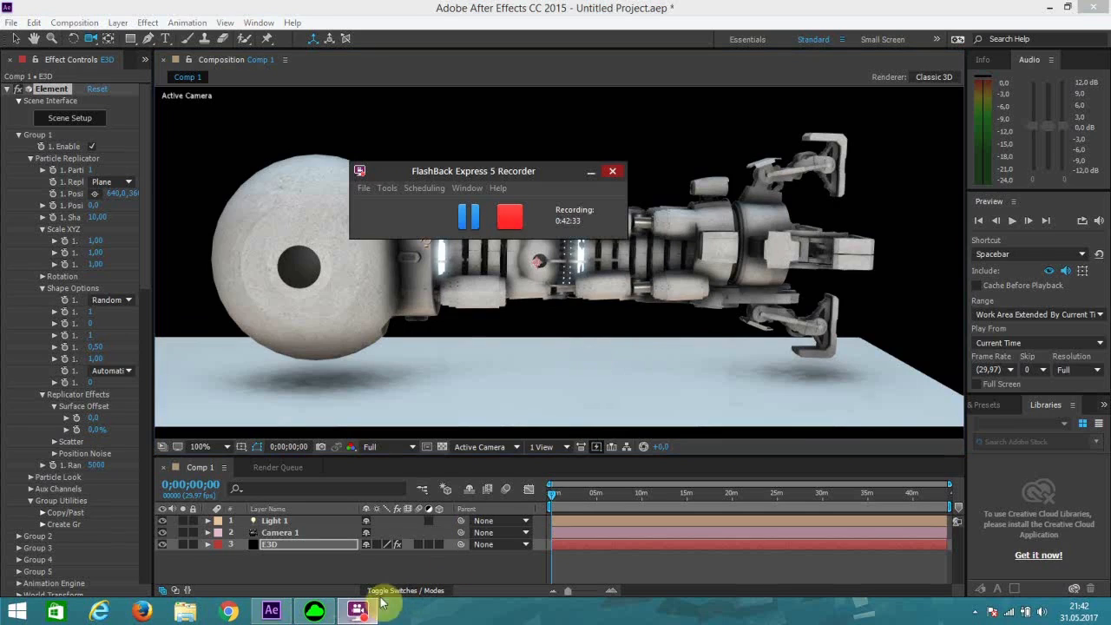
pyautogui.click(509, 217)
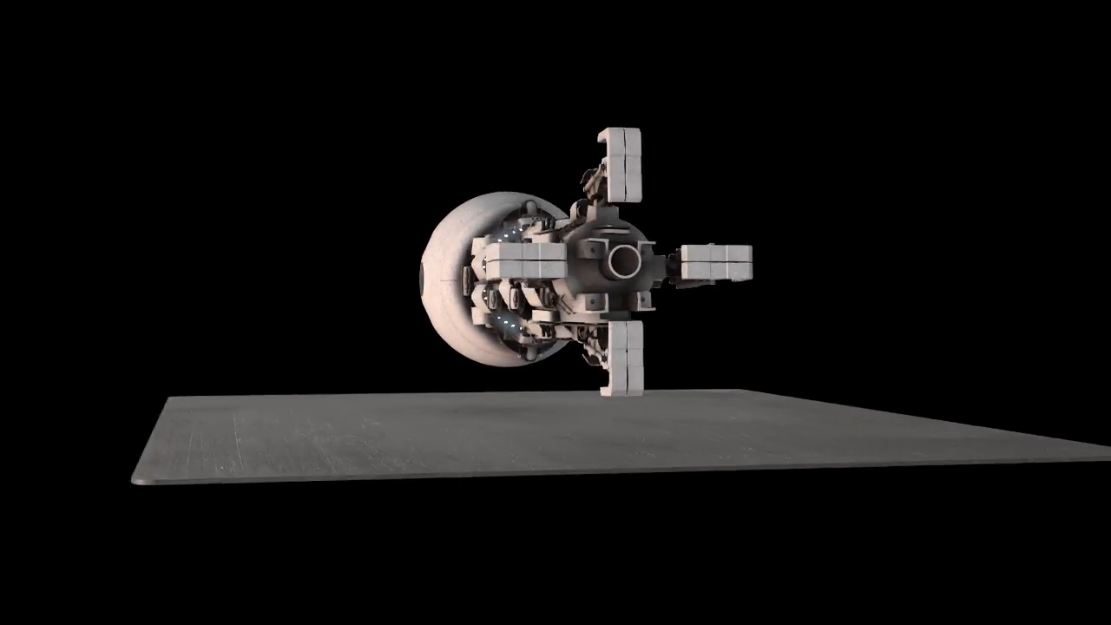